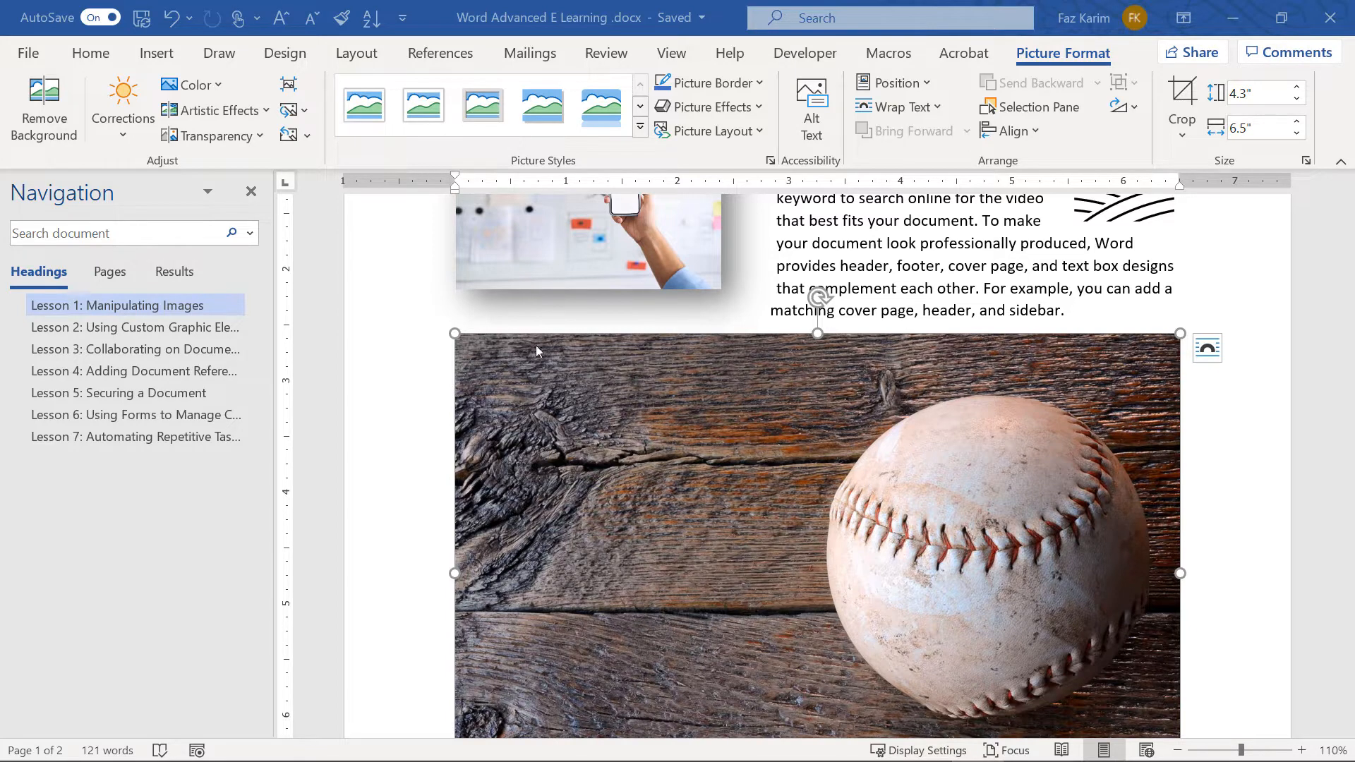
Apply the 80% transparency preset to the baseball photo
left_click(239, 144)
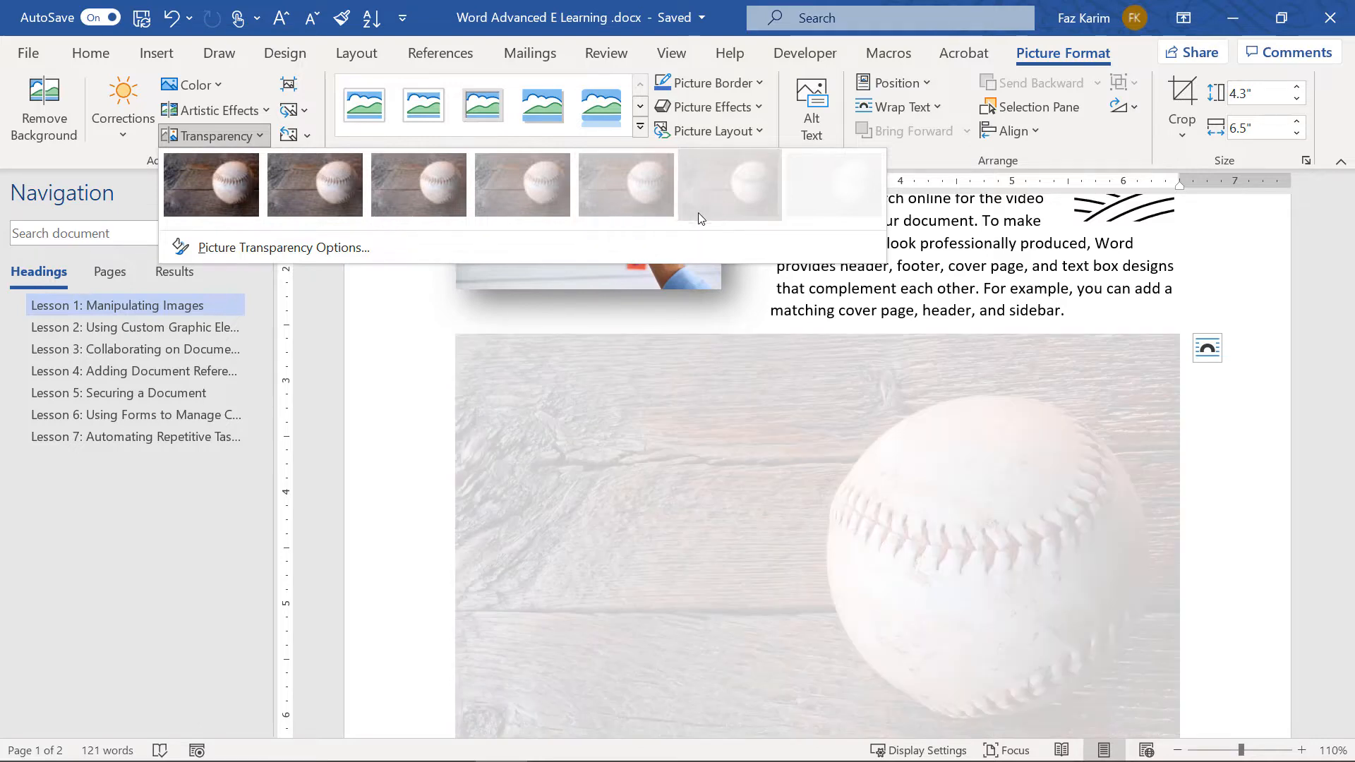
left_click(697, 213)
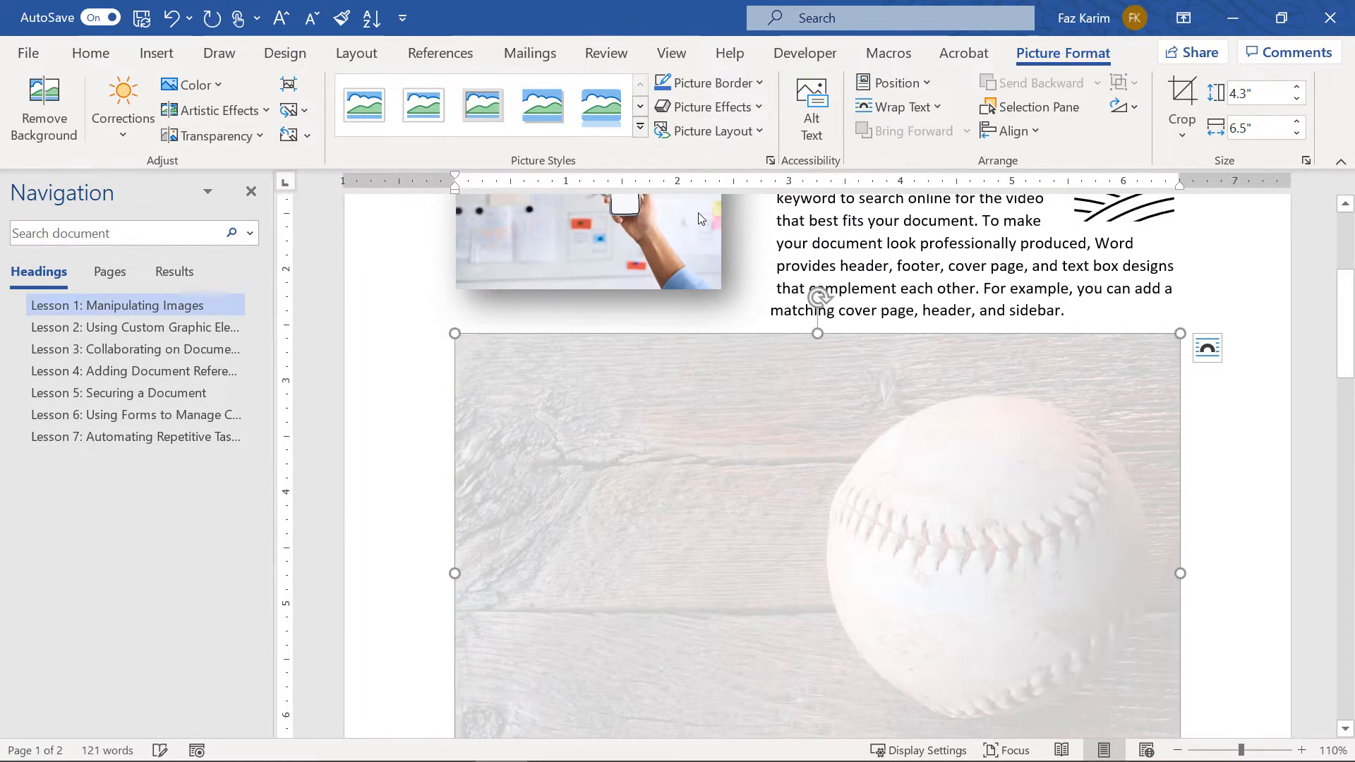
left_click(1205, 353)
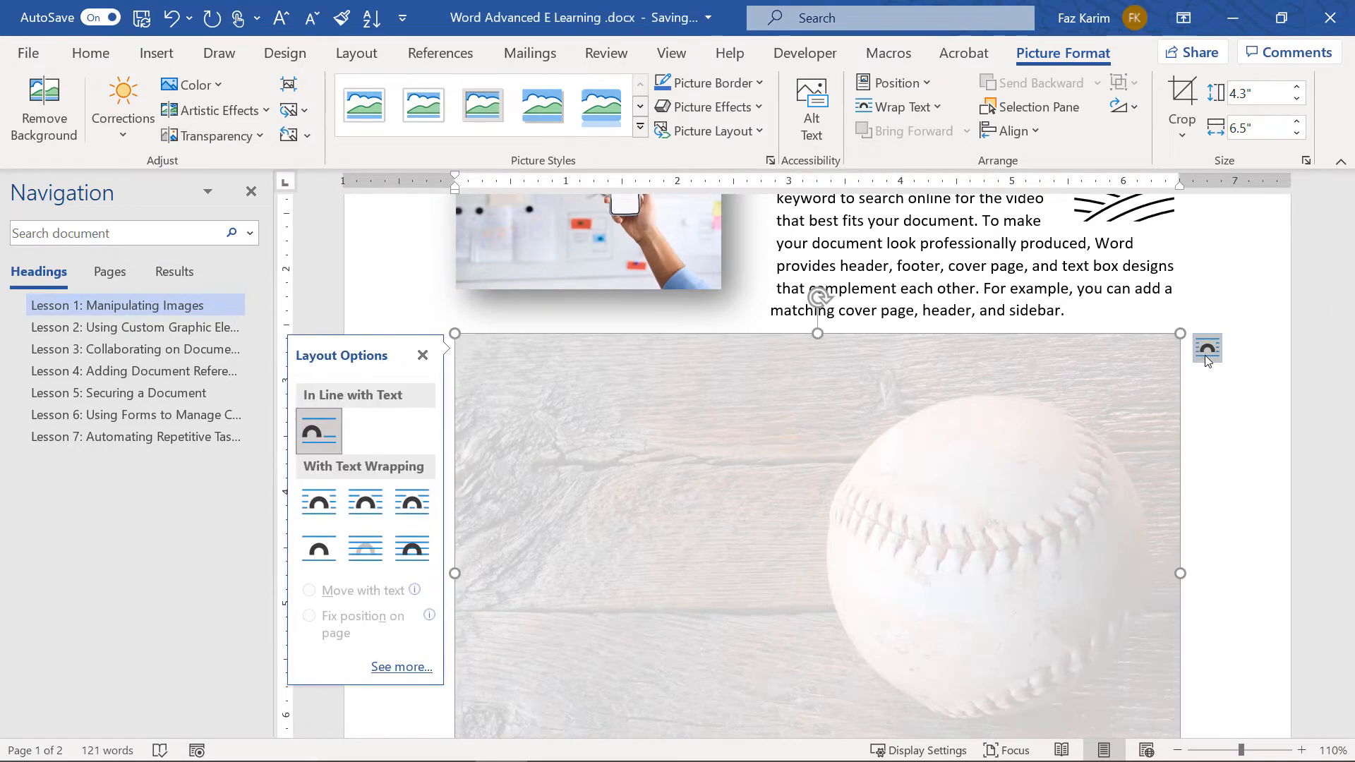
Try Behind Text wrapping for the baseball photo, then bring it back in front of the text
left_click(367, 544)
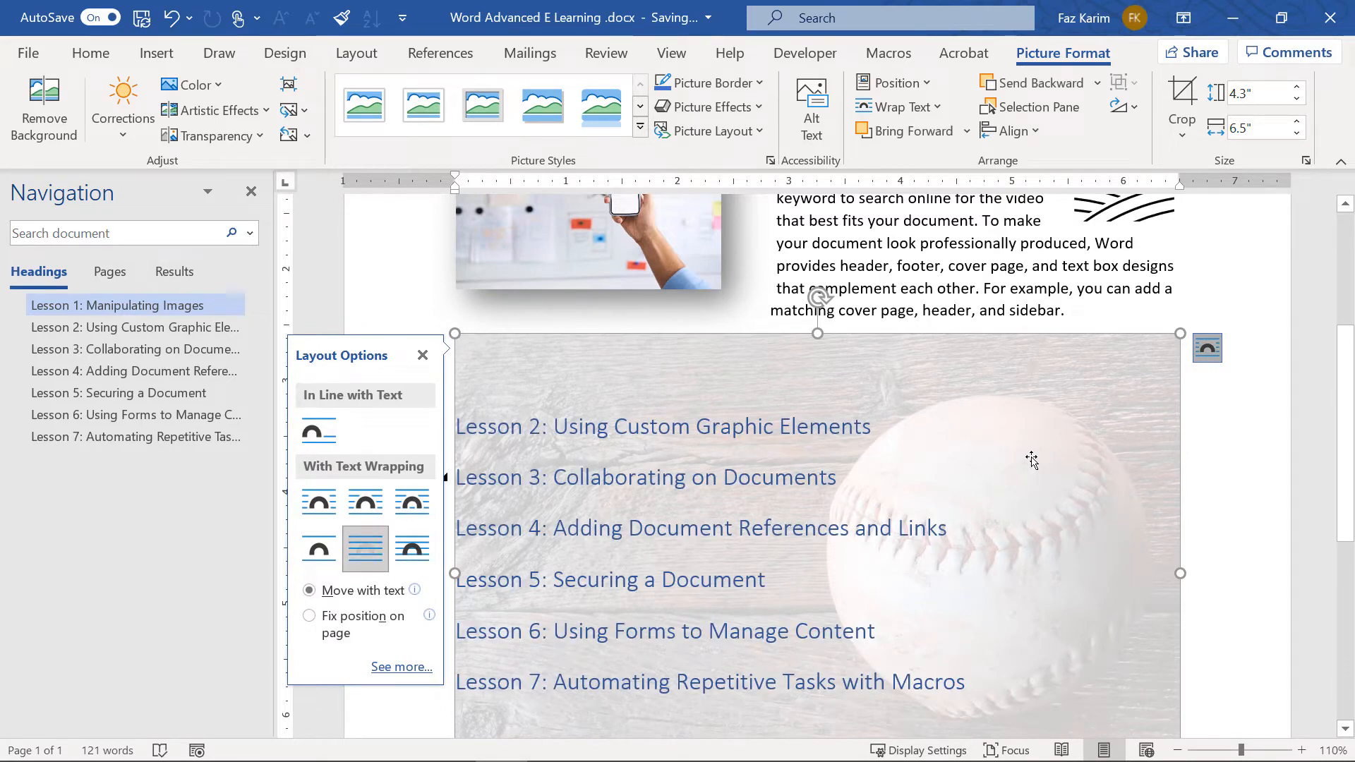
left_click(1203, 421)
left_click_drag(1123, 397, 1129, 273)
scroll(1141, 444, "up", 2)
left_click_drag(1102, 576, 1094, 468)
scroll(1105, 554, "up", 1)
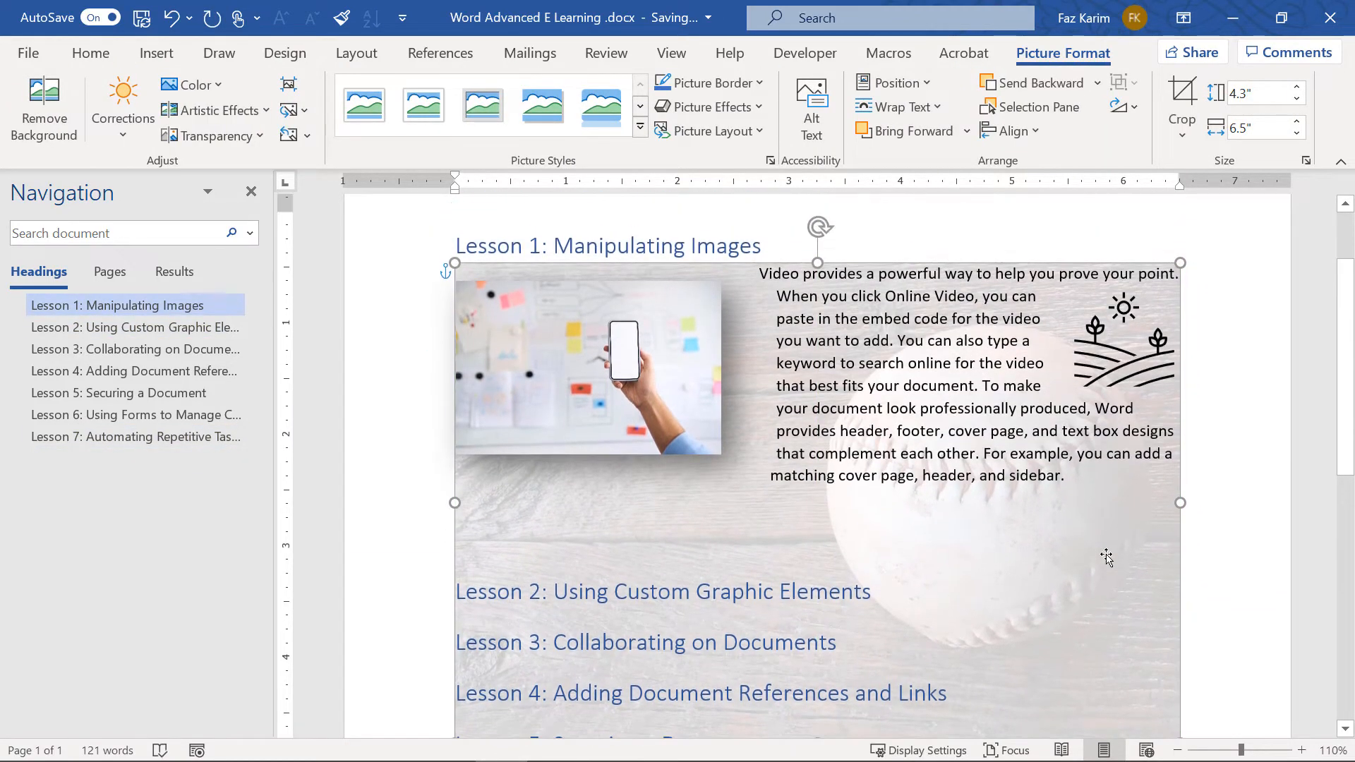
right_click(1106, 557)
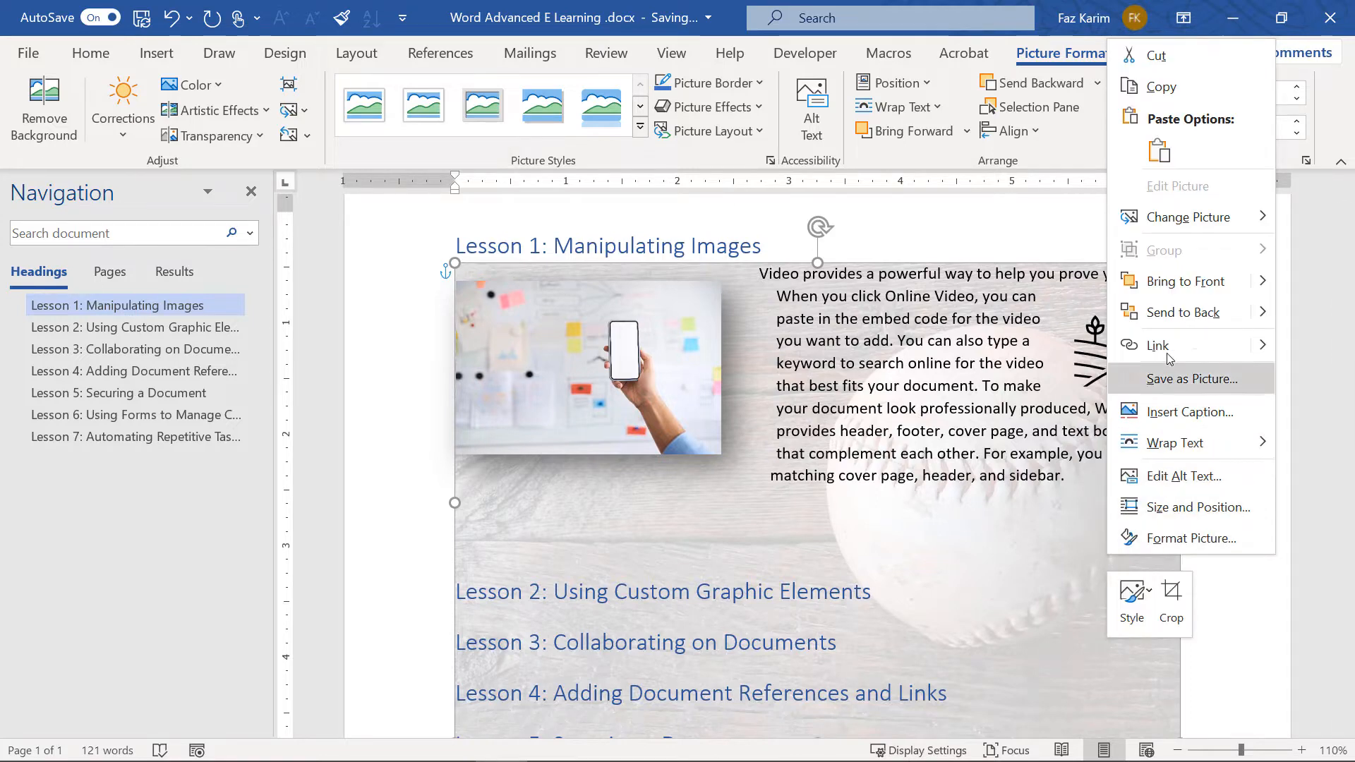
left_click(1173, 283)
Set Top and Bottom wrapping and move the photo below the Lesson 1 paragraph
left_click(1207, 278)
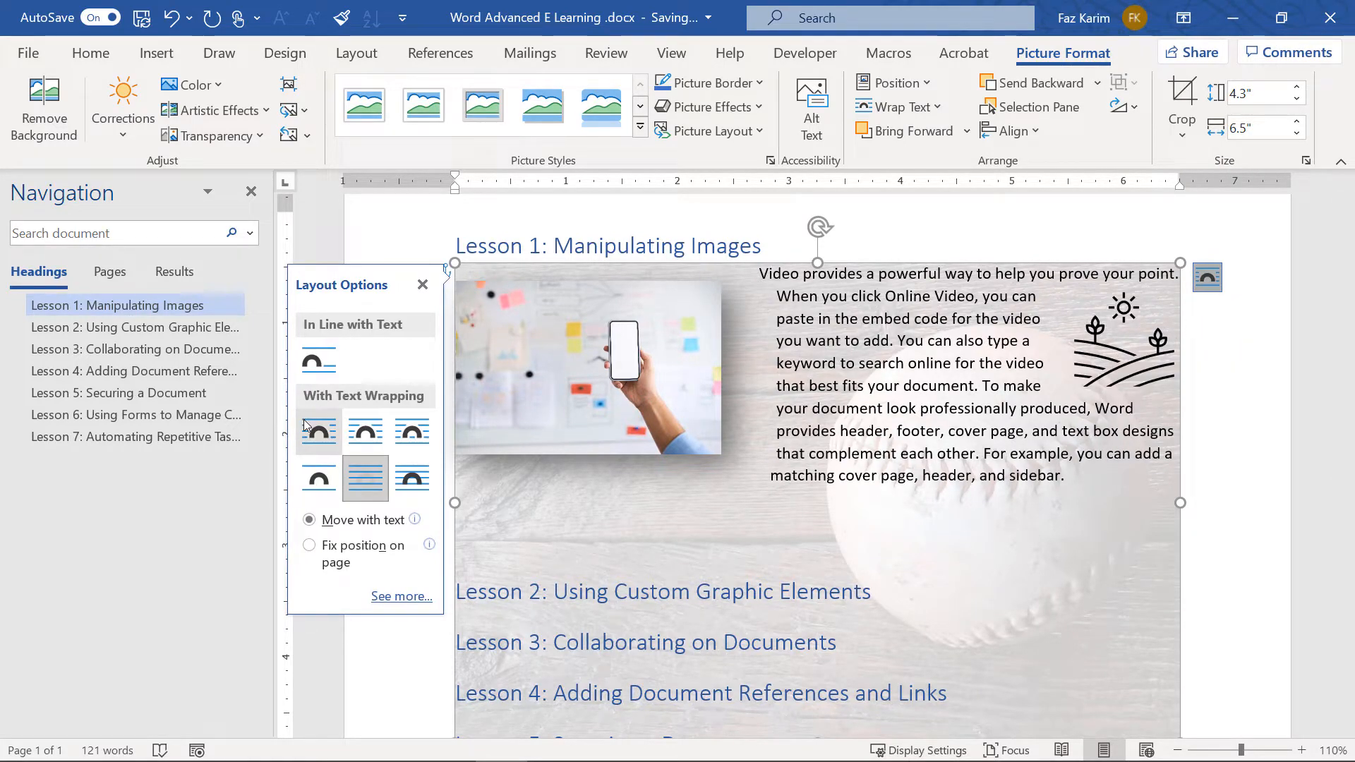
left_click(319, 477)
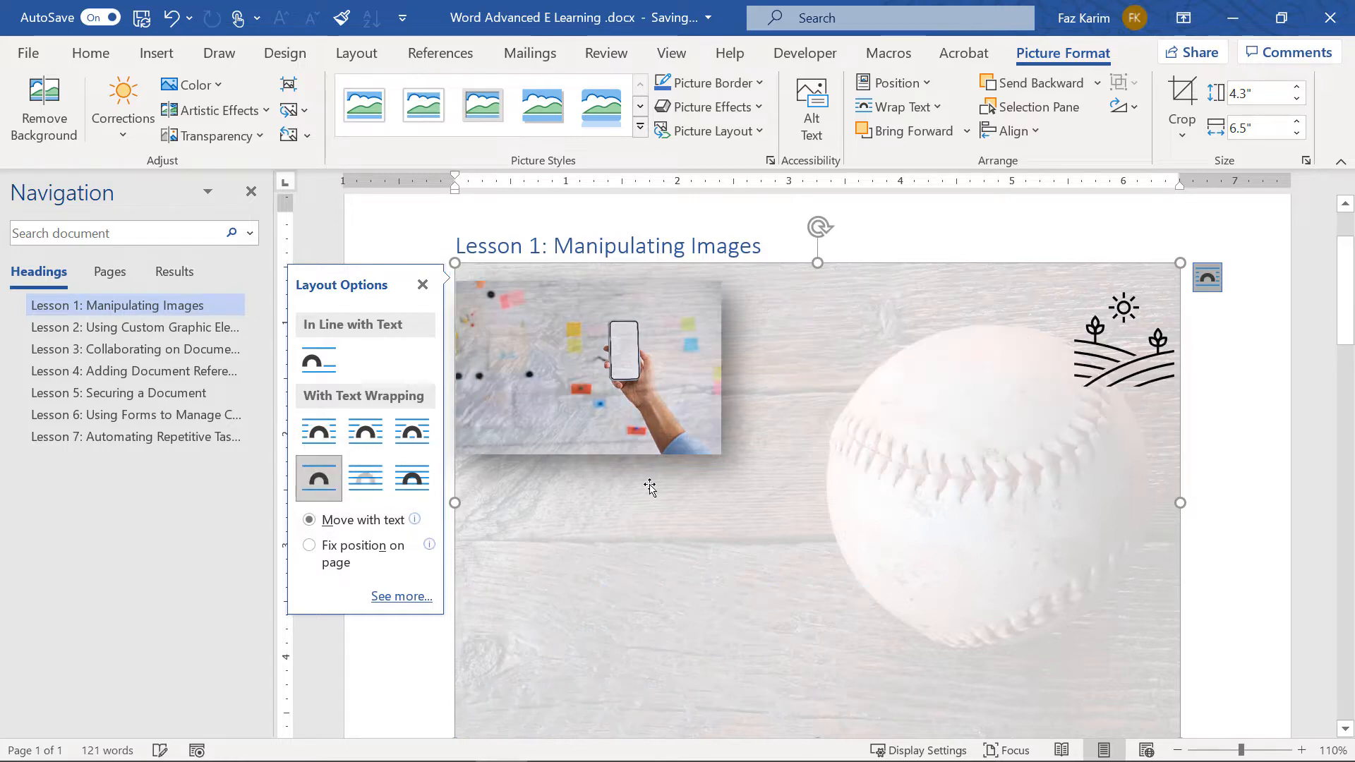
left_click_drag(672, 520, 683, 734)
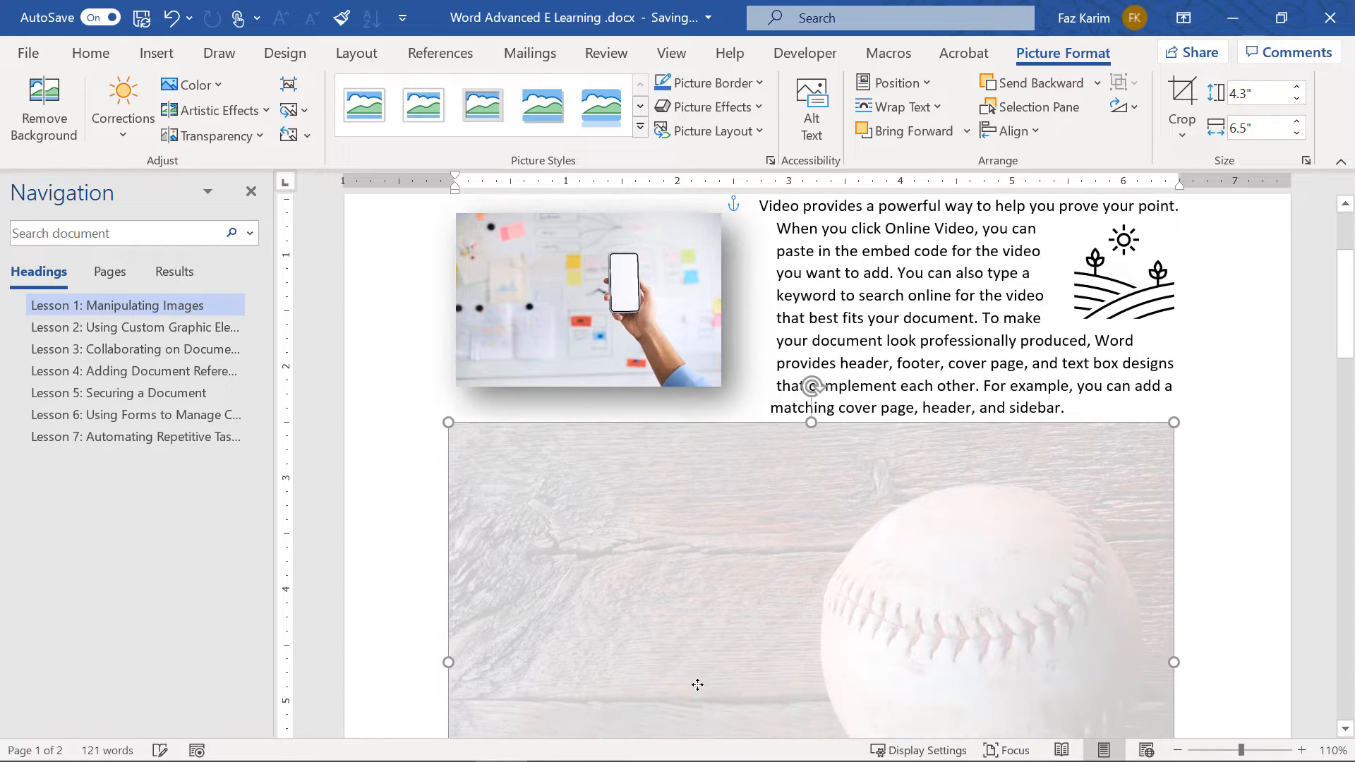
scroll(893, 608, "down", 3)
scroll(893, 609, "down", 2)
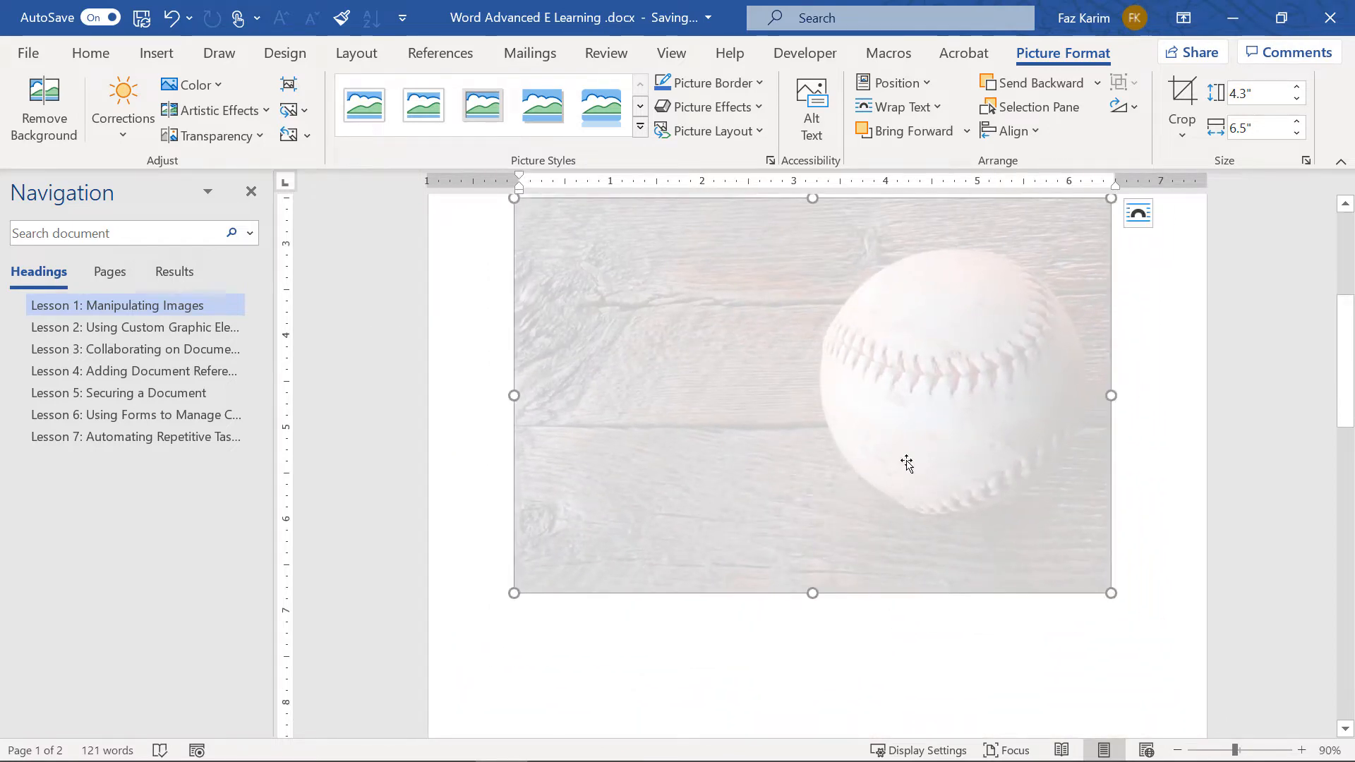
scroll(906, 463, "up", 1)
scroll(906, 463, "up", 1)
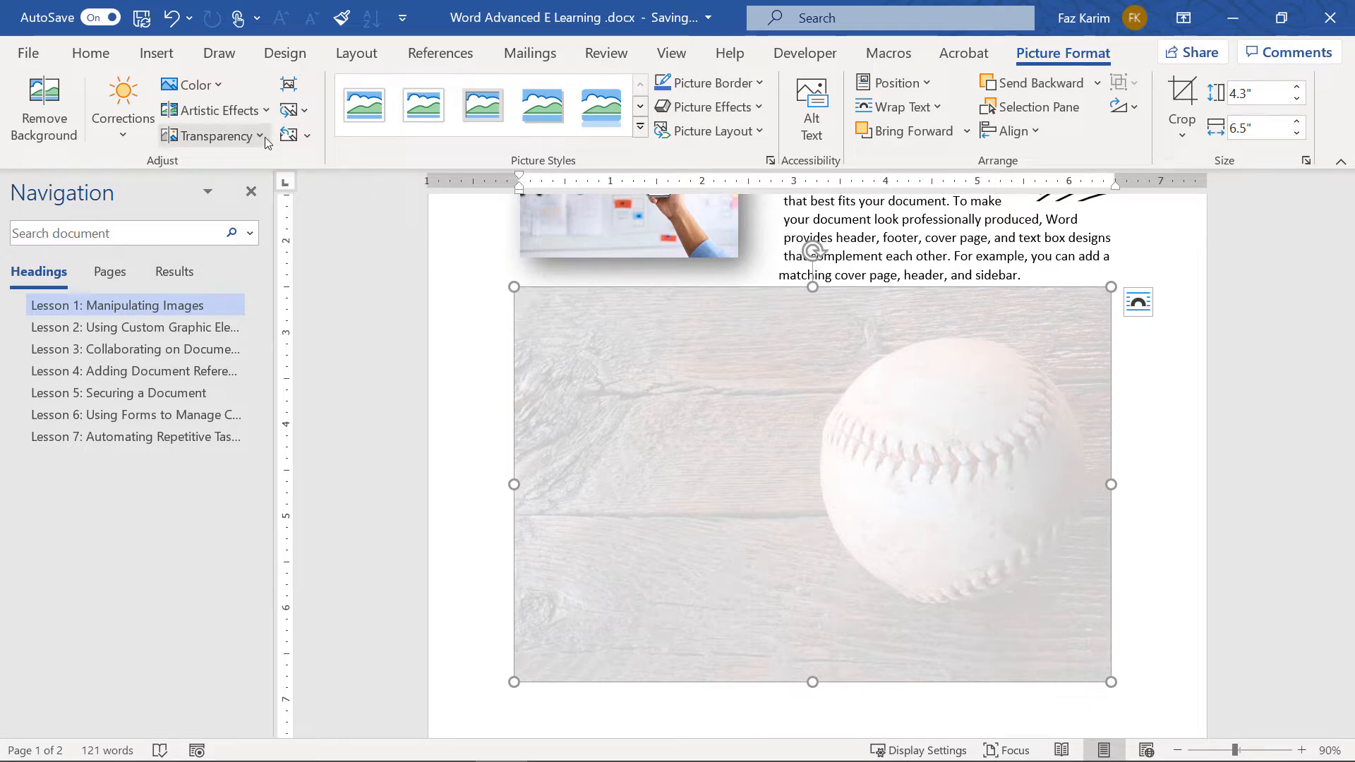
Reset the photo, then try the Pencil Sketch artistic effect on it
left_click(307, 139)
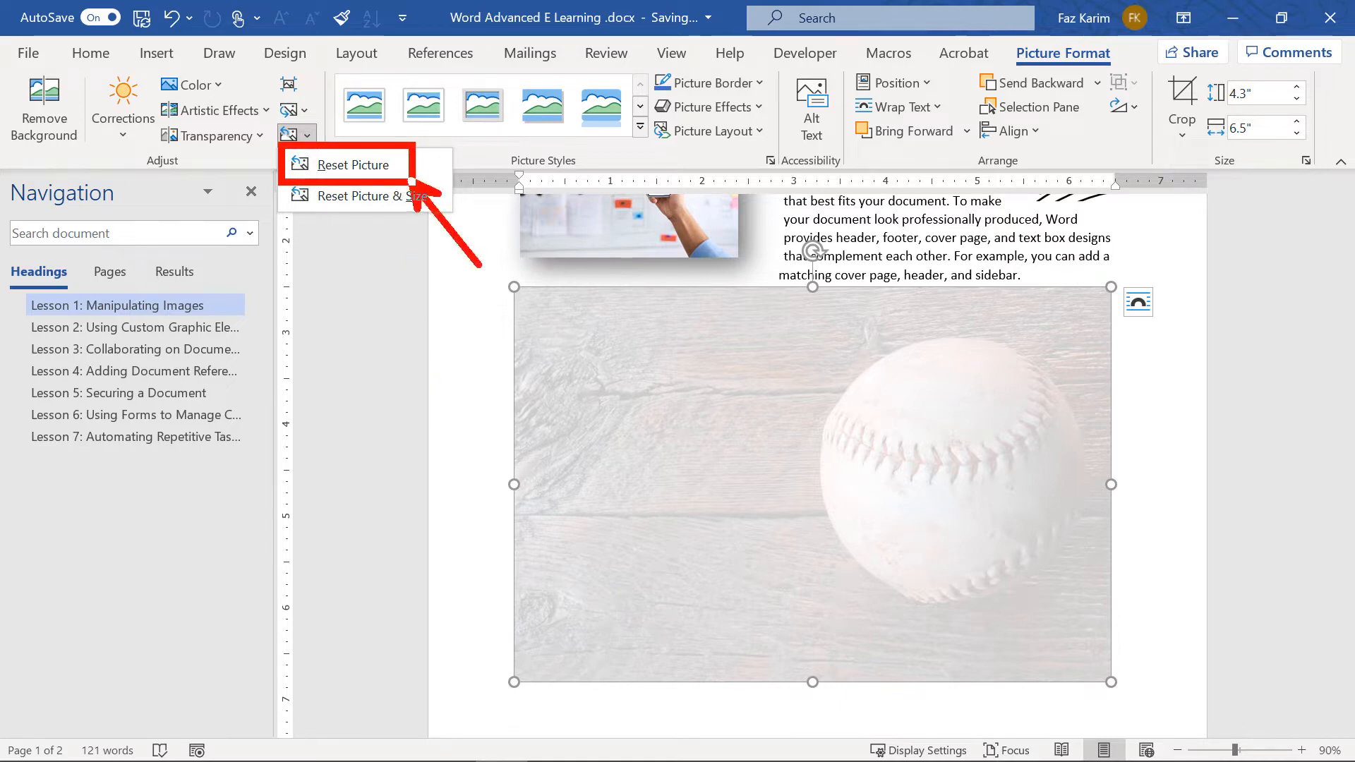
left_click(353, 164)
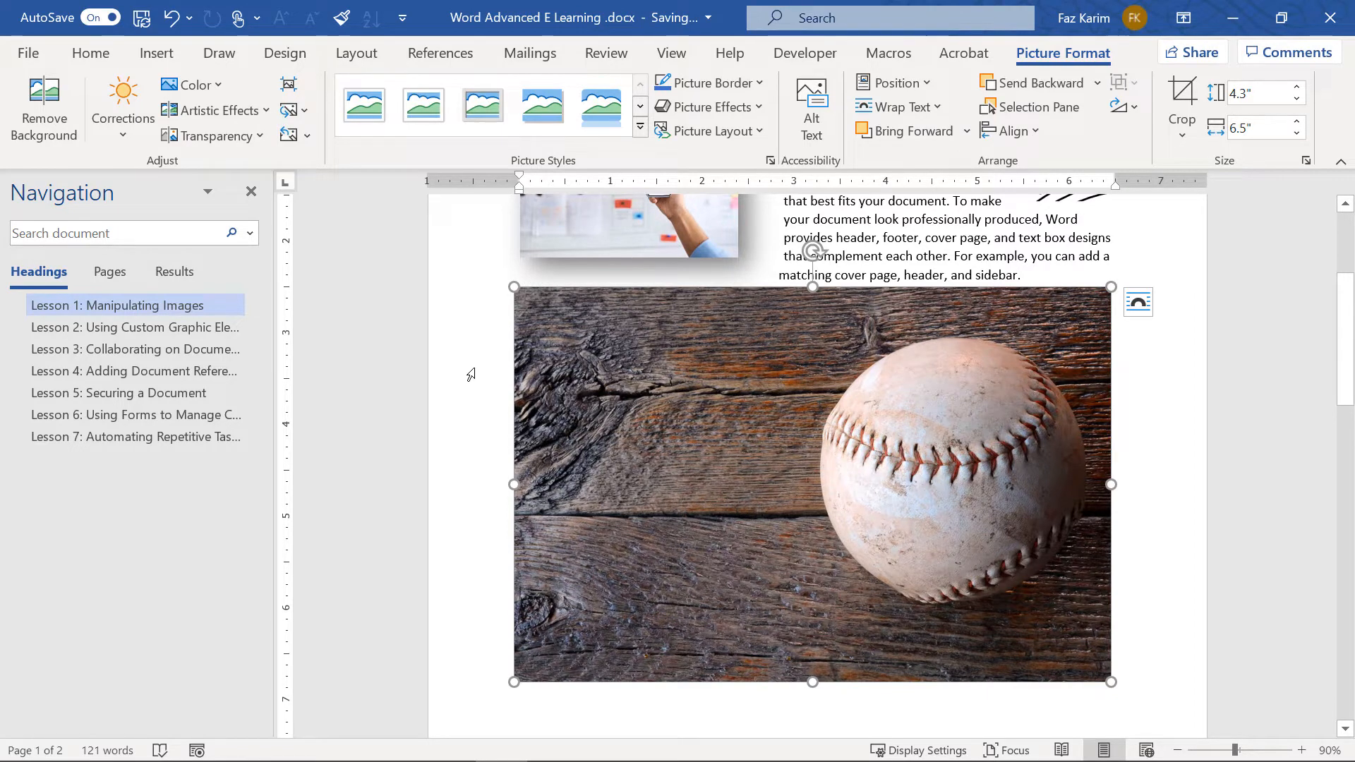
left_click(267, 111)
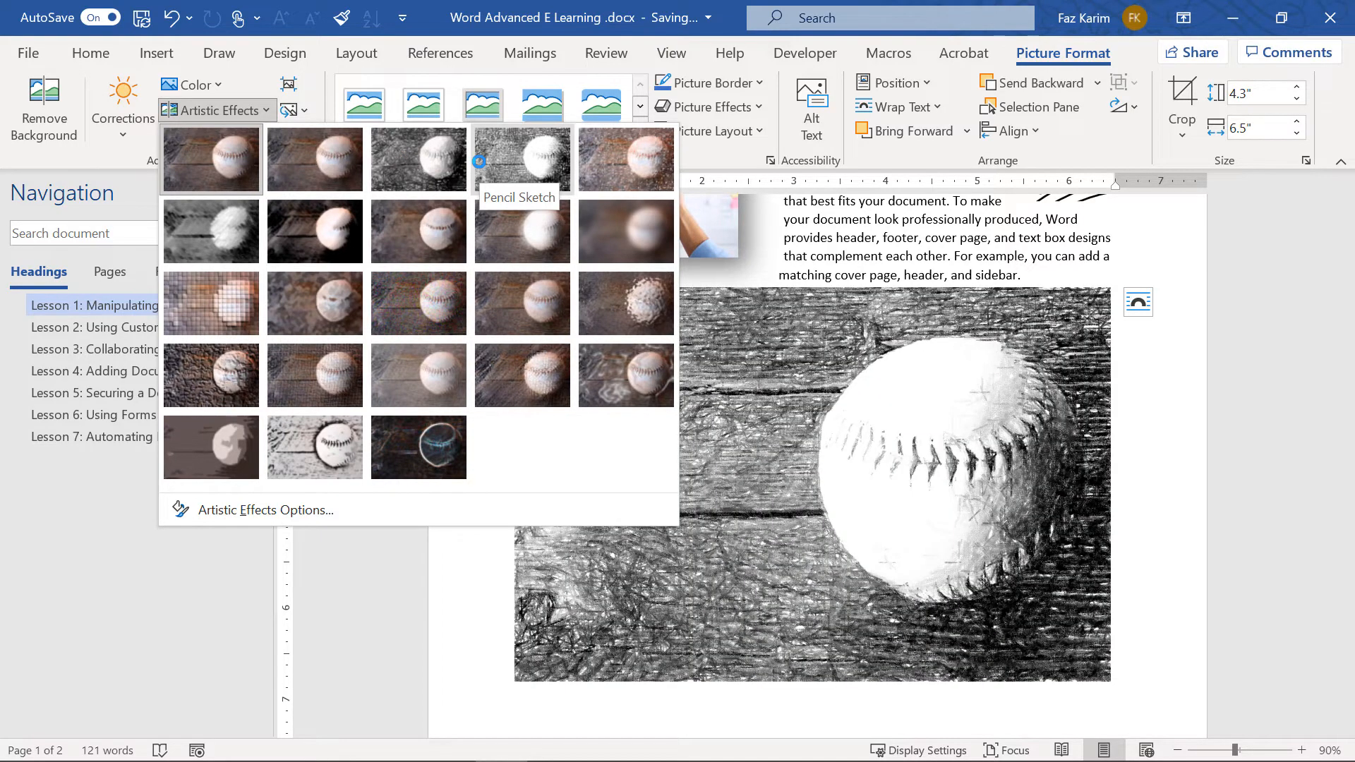
left_click(540, 168)
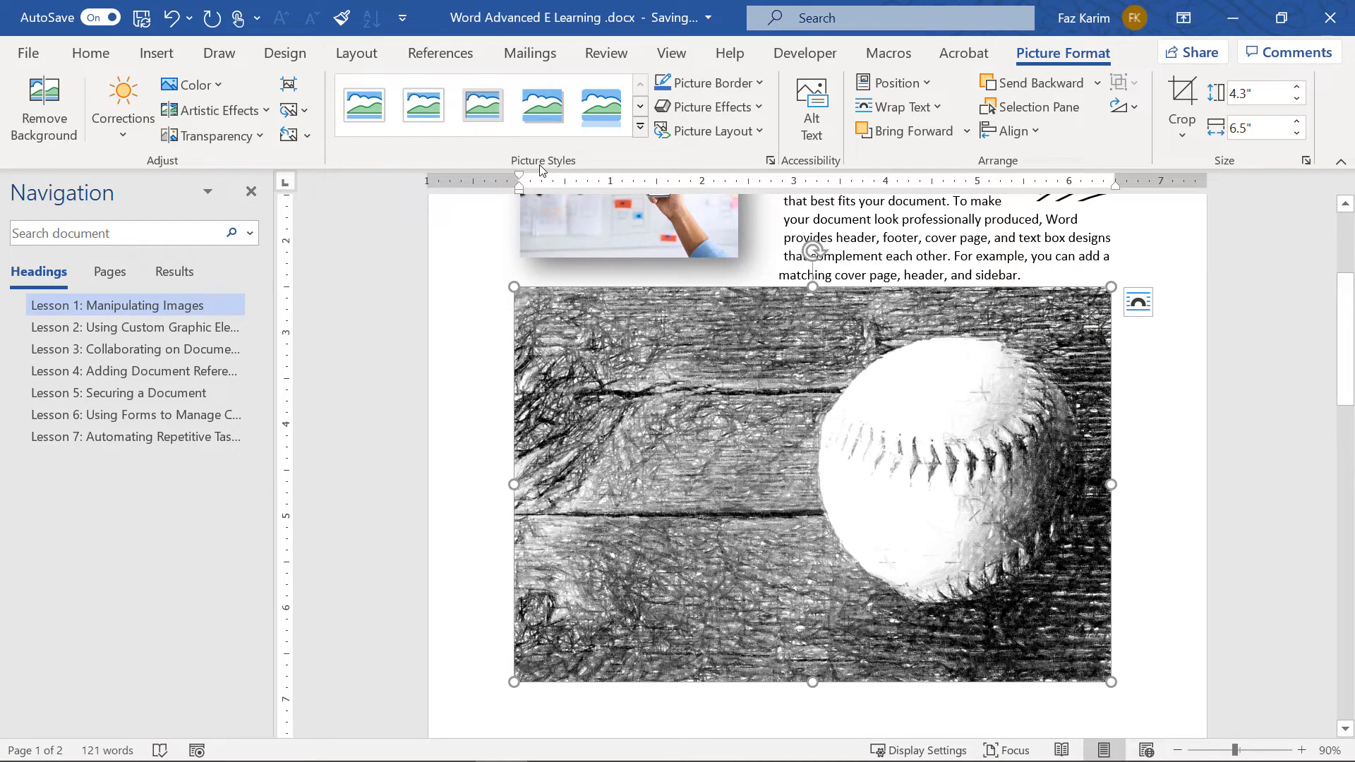
Browse the artistic effects again, then reset the photo to its original look
left_click(269, 110)
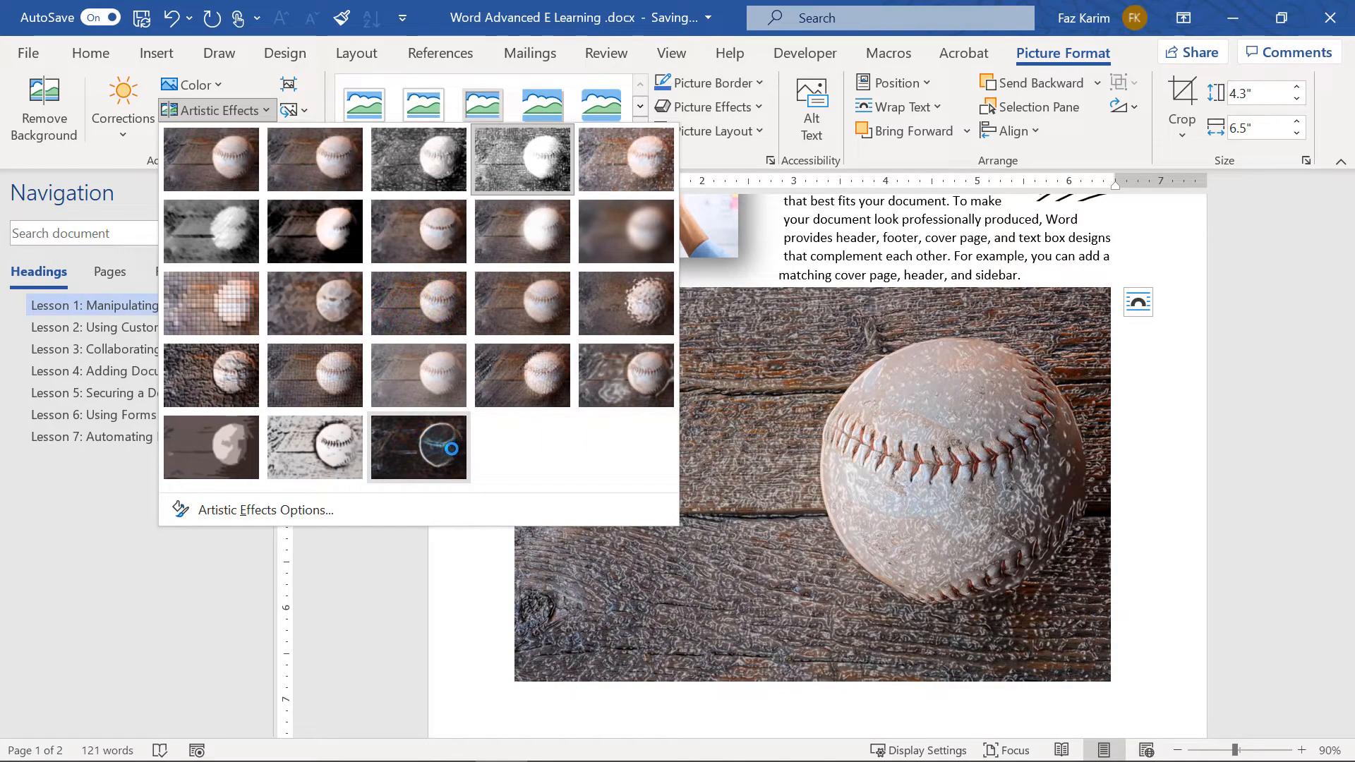
key("Escape")
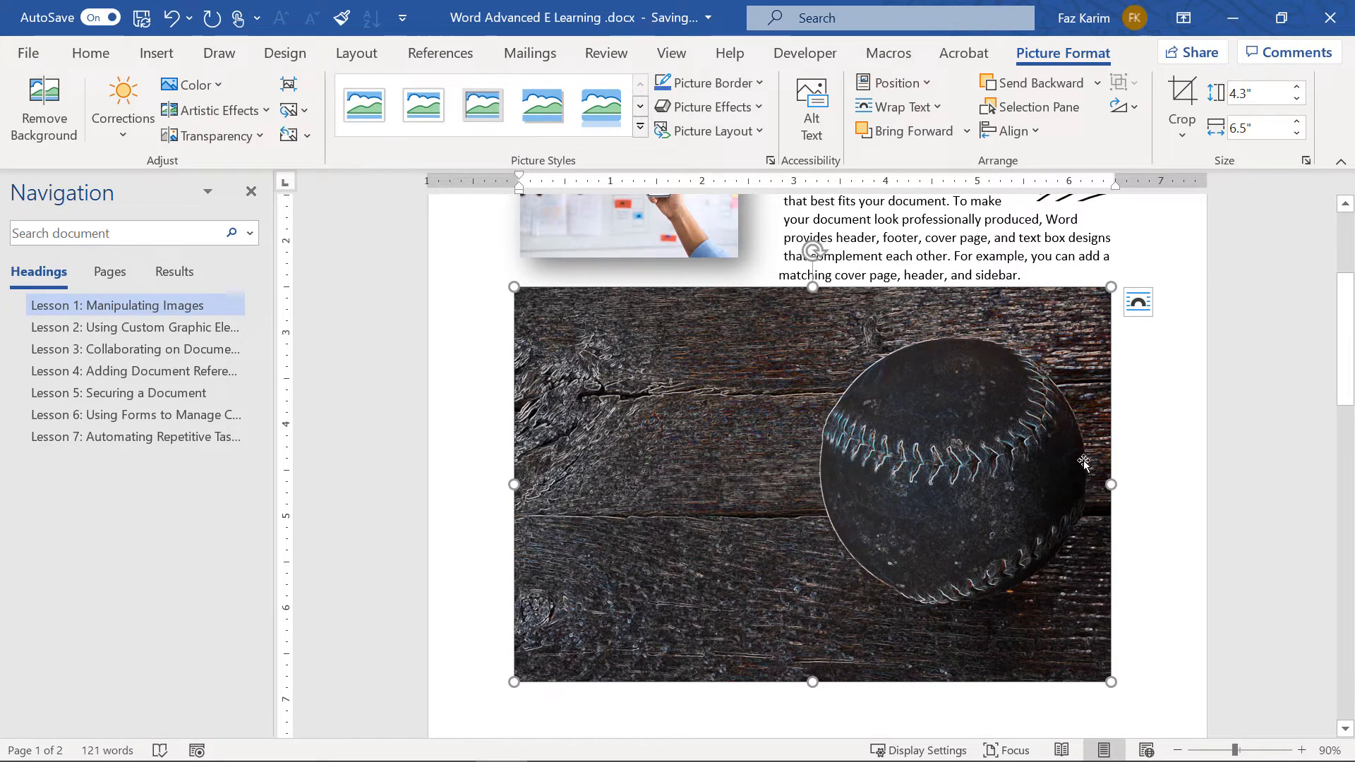
left_click(288, 135)
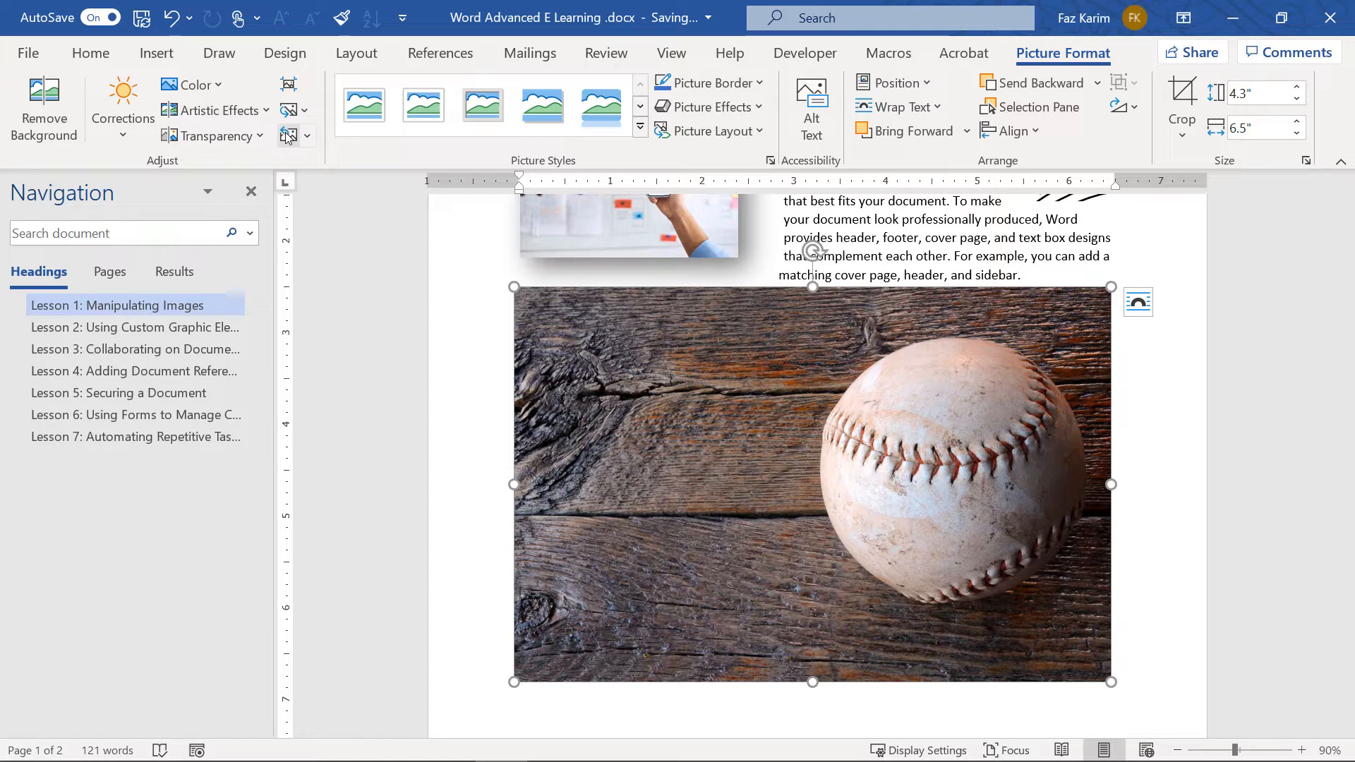
left_click(219, 88)
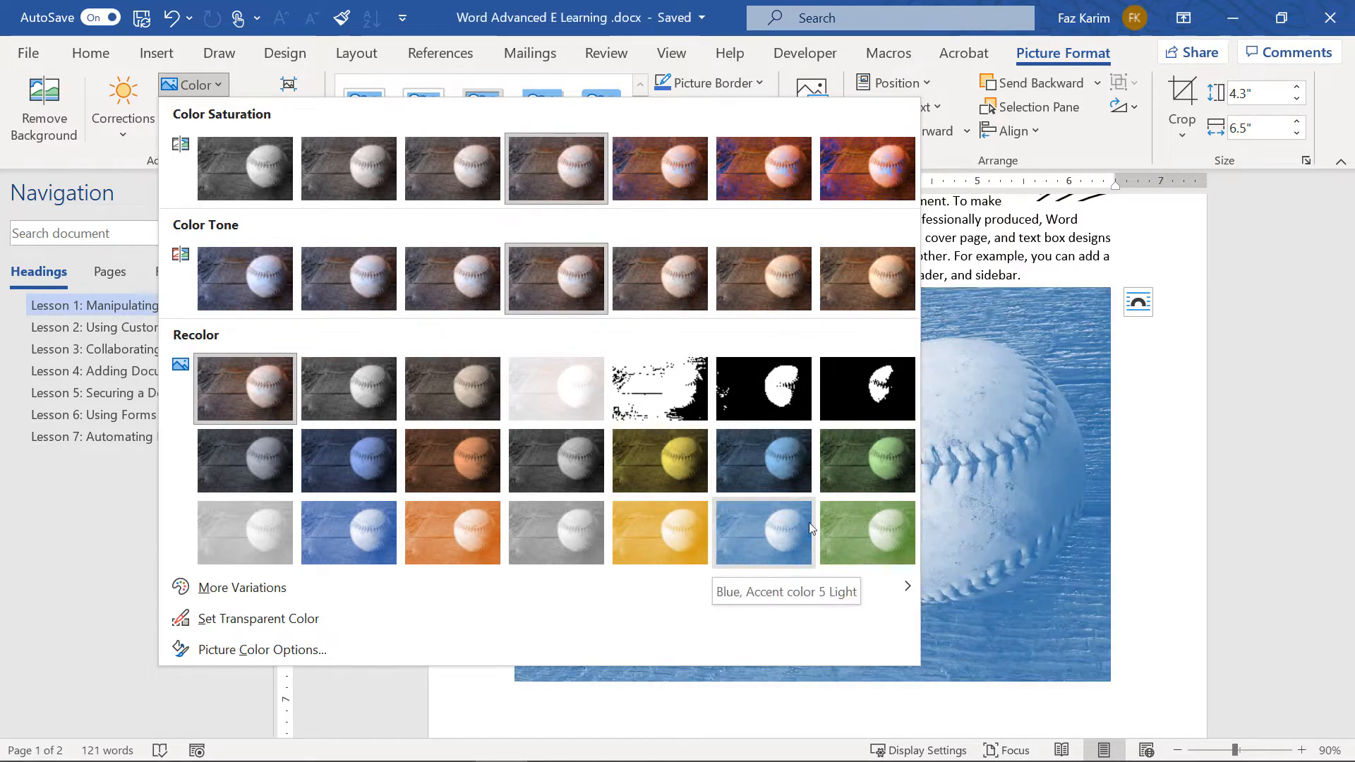
left_click(864, 477)
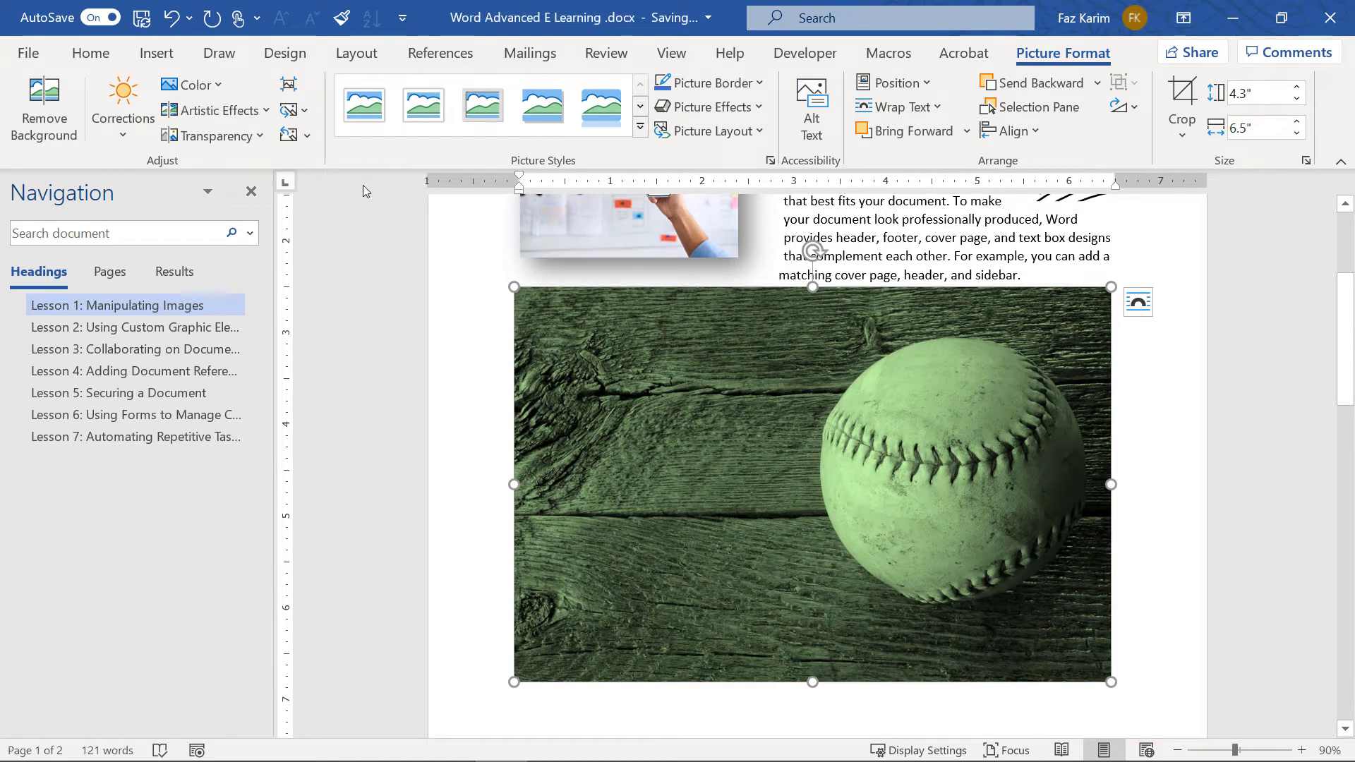
left_click(288, 135)
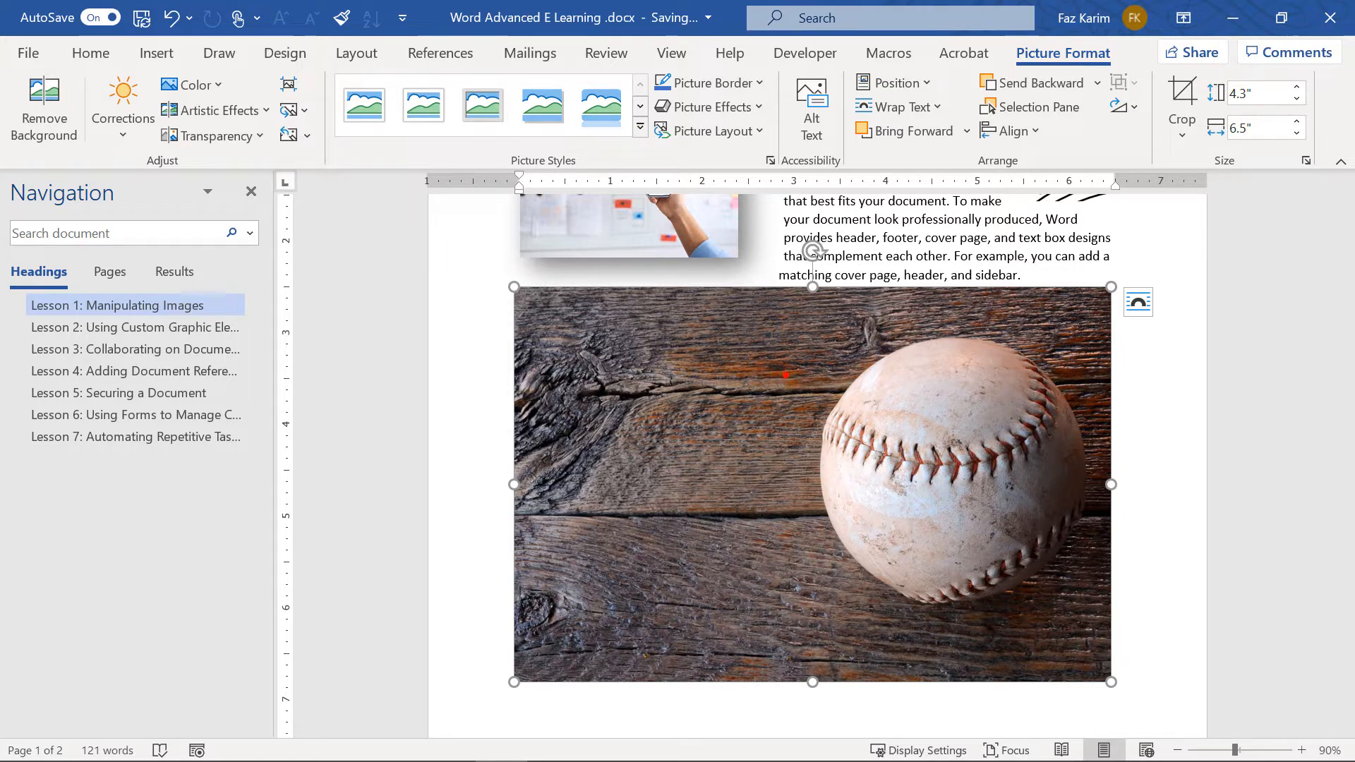
mouse_move(528, 304)
left_mouse_down()
mouse_move(783, 328)
mouse_move(561, 394)
mouse_move(747, 430)
mouse_move(614, 487)
mouse_move(762, 526)
mouse_move(644, 580)
mouse_move(820, 655)
mouse_move(1052, 667)
mouse_move(1090, 648)
mouse_move(1031, 633)
mouse_move(1050, 614)
left_mouse_up()
mouse_move(882, 297)
left_mouse_down()
mouse_move(870, 325)
mouse_move(1073, 306)
mouse_move(1078, 362)
left_mouse_up()
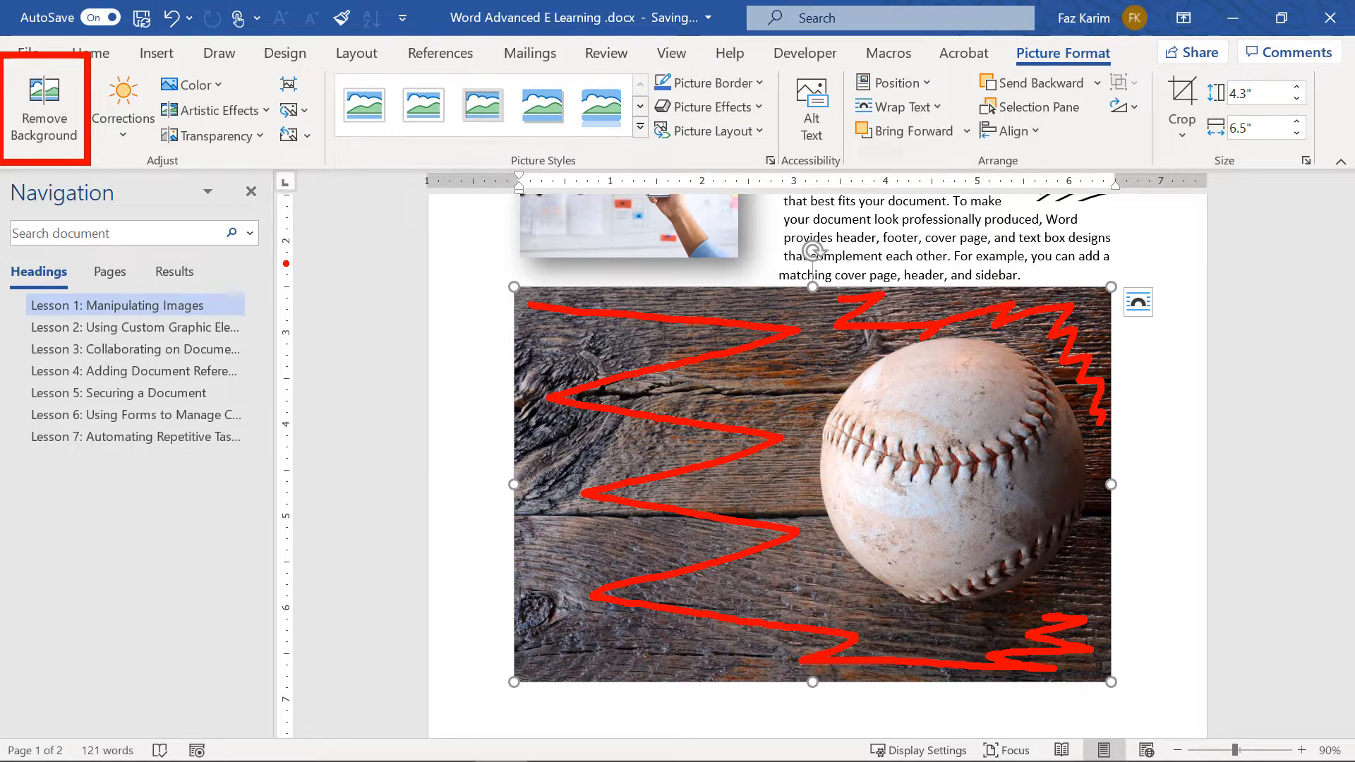
Start background removal and mark the baseball's right and lower-right edges to keep
left_click(53, 105)
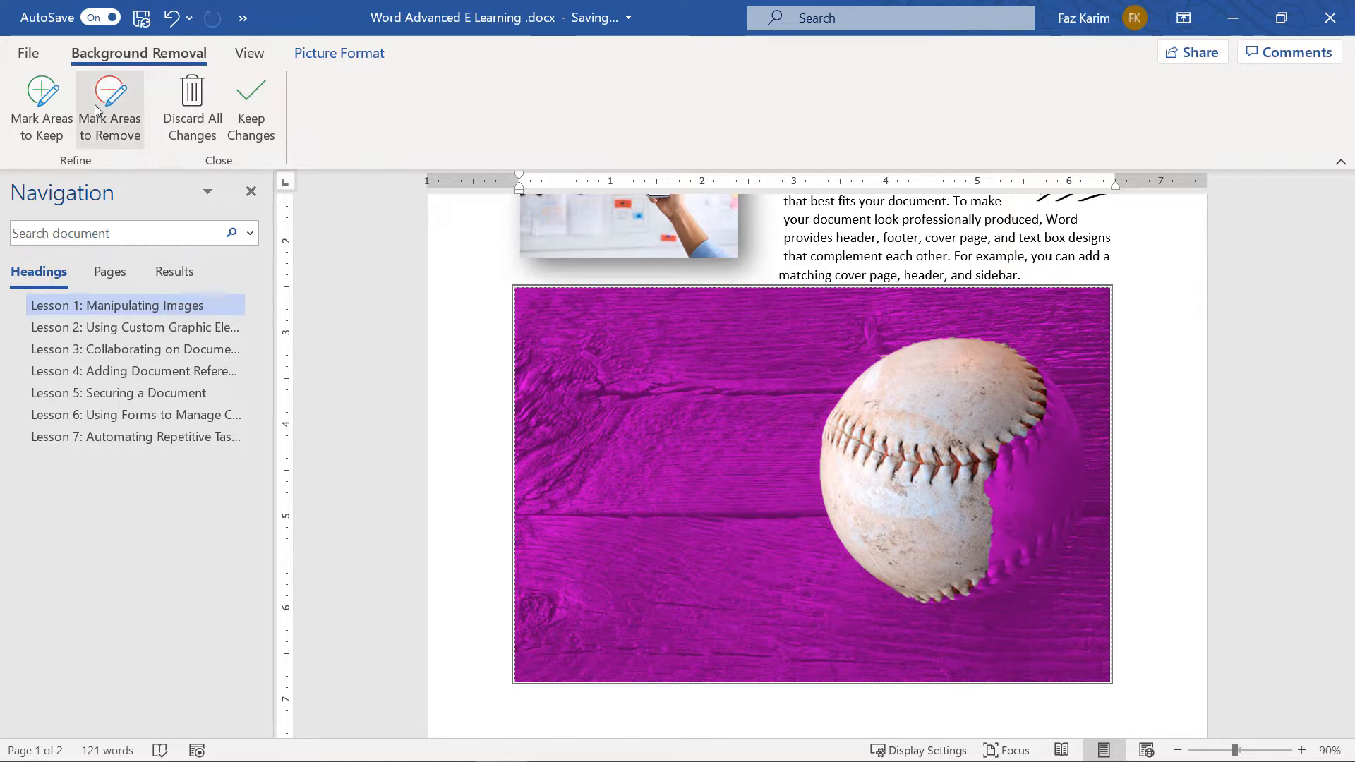
left_click(41, 117)
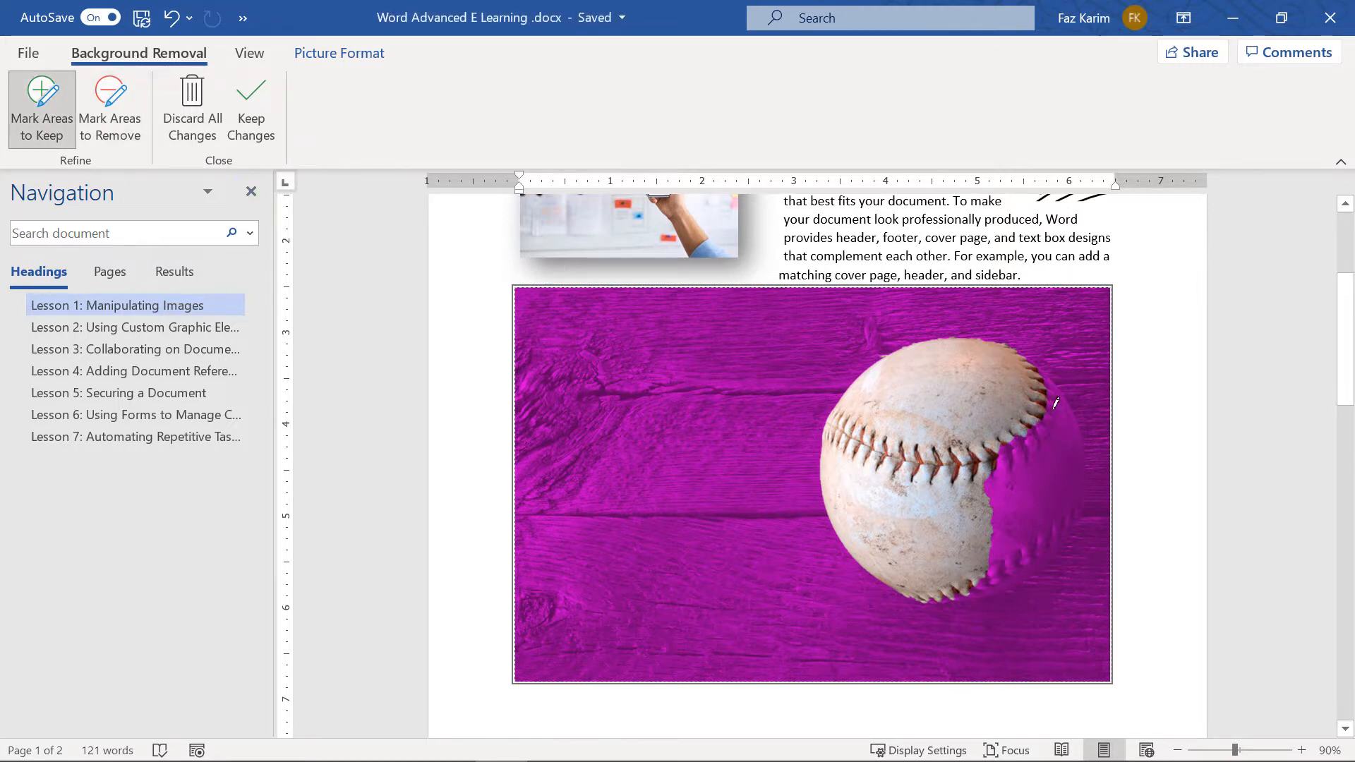
mouse_move(1061, 408)
left_mouse_down()
mouse_move(1074, 467)
mouse_move(1018, 563)
left_mouse_up()
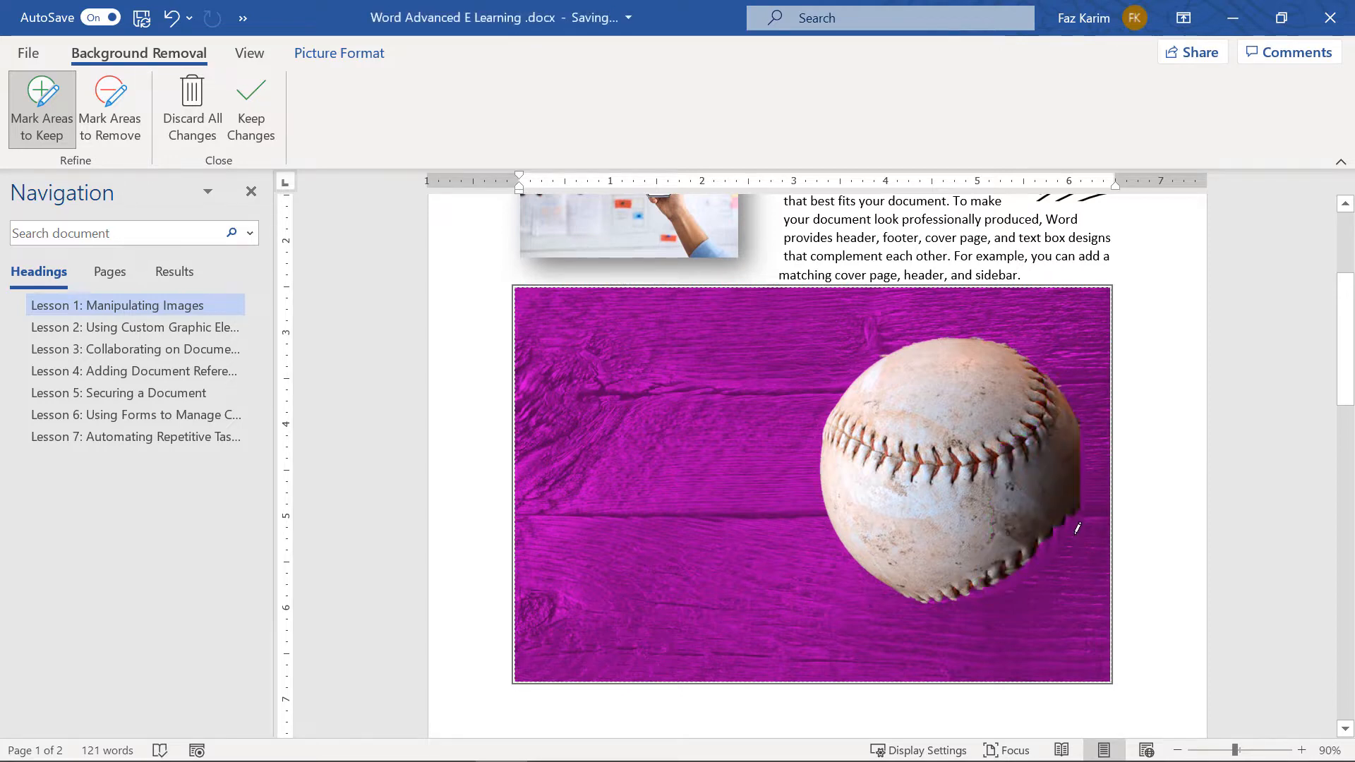
left_click_drag(1065, 542, 944, 593)
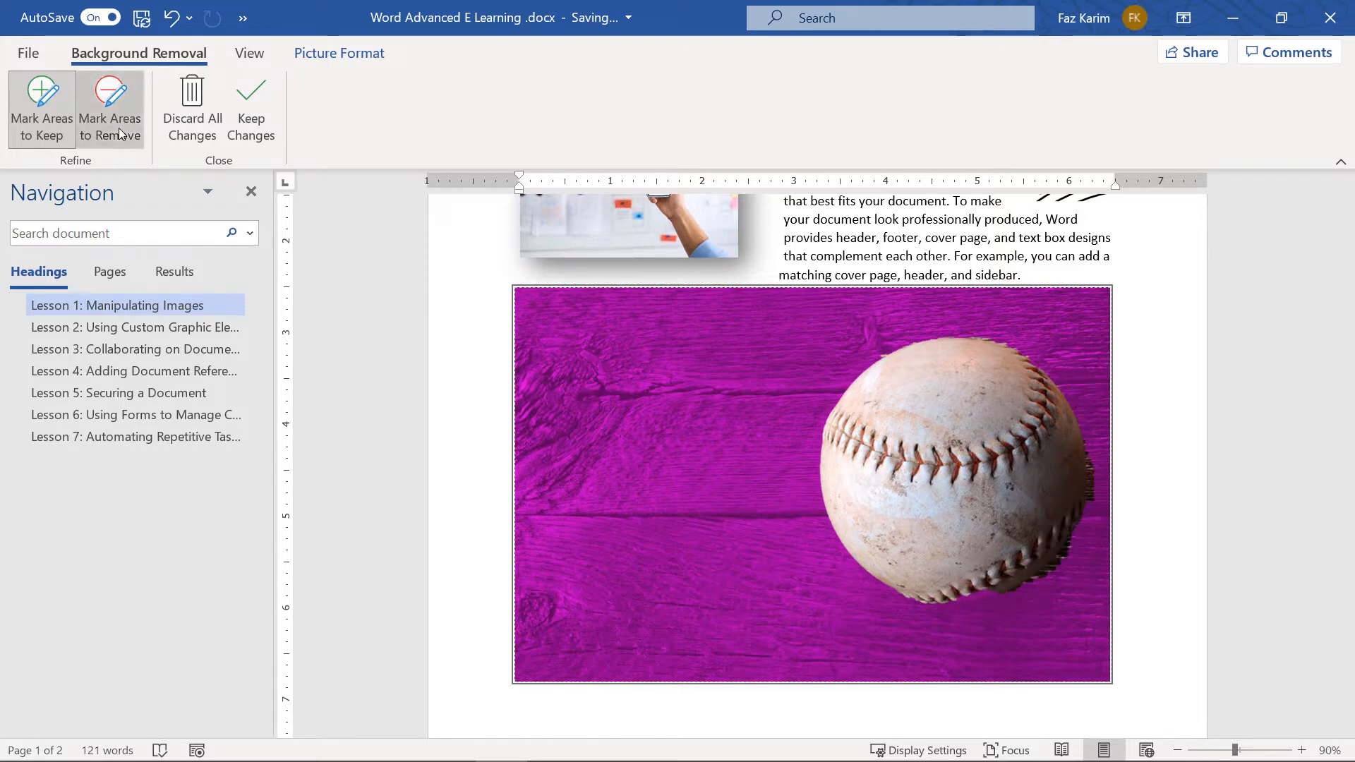
Mark the strip along the ball's right edge and the left wooden plank for removal
left_click(110, 106)
mouse_move(1090, 453)
left_mouse_down()
mouse_move(1080, 534)
mouse_move(1014, 587)
left_mouse_up()
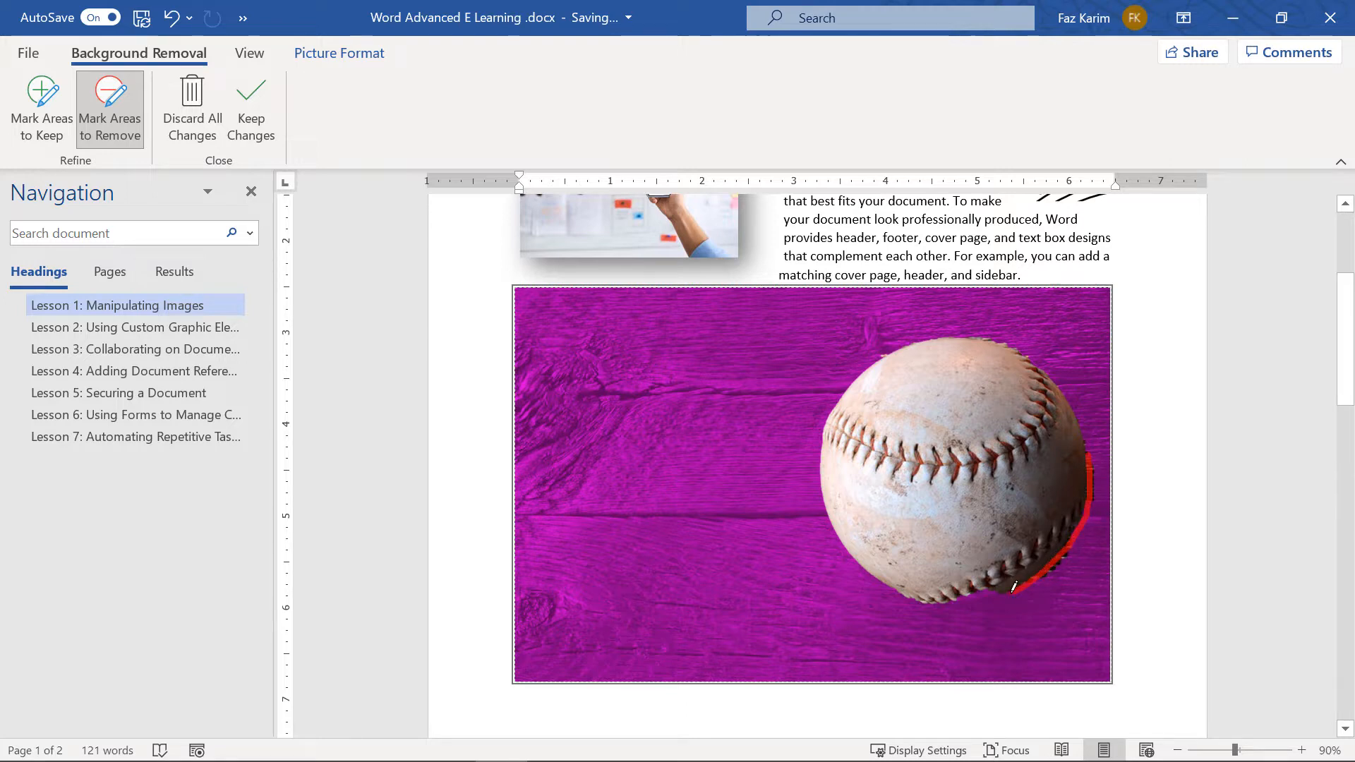
left_click(43, 106)
mouse_move(1017, 590)
left_mouse_down()
mouse_move(1066, 540)
mouse_move(1081, 499)
left_mouse_up()
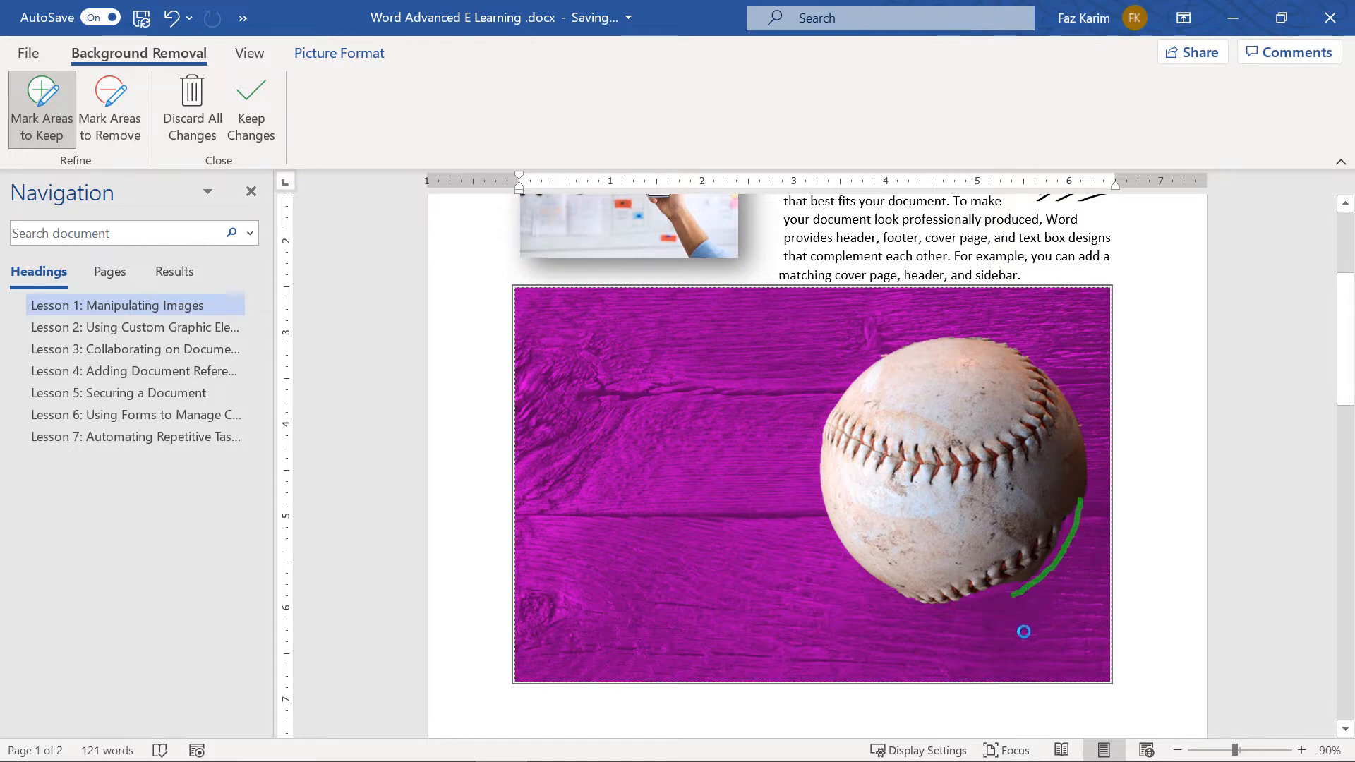
left_click(110, 106)
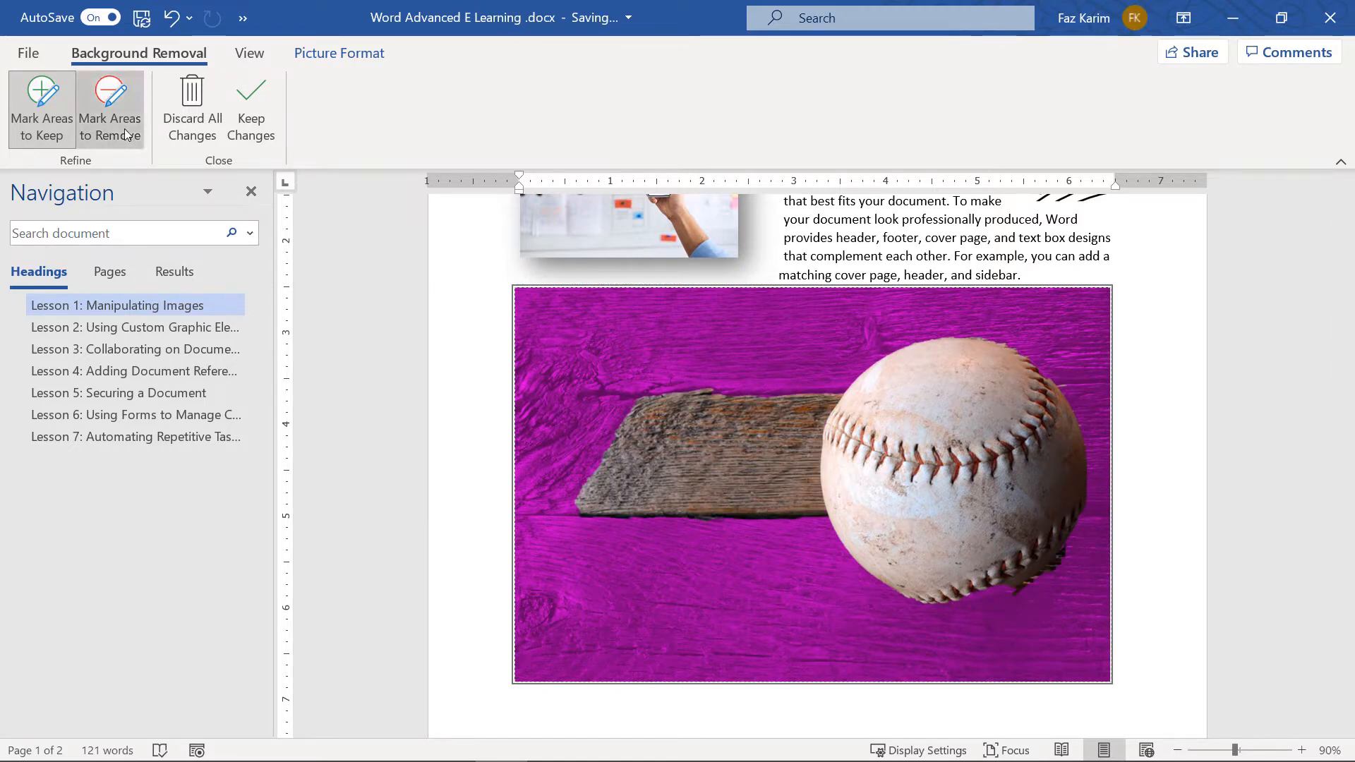
left_click_drag(610, 471, 764, 460)
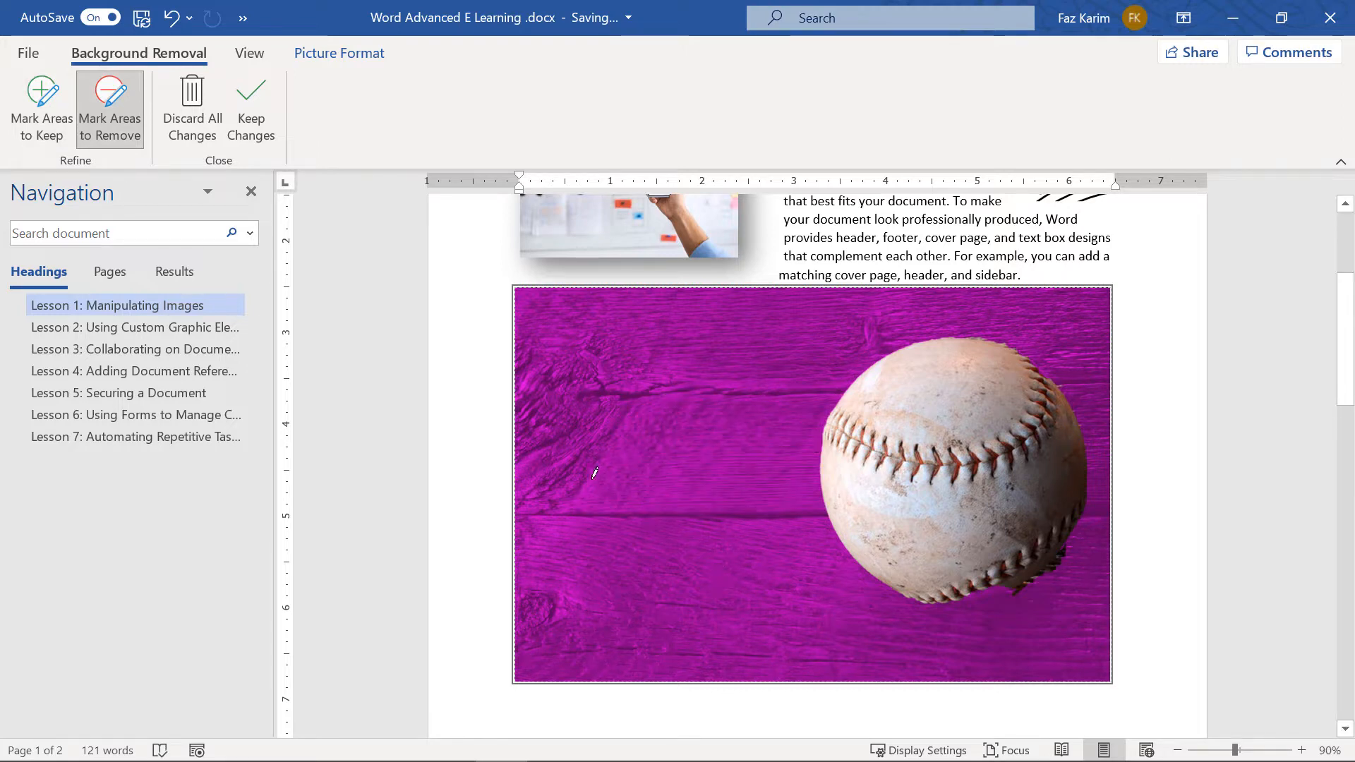
left_click(41, 106)
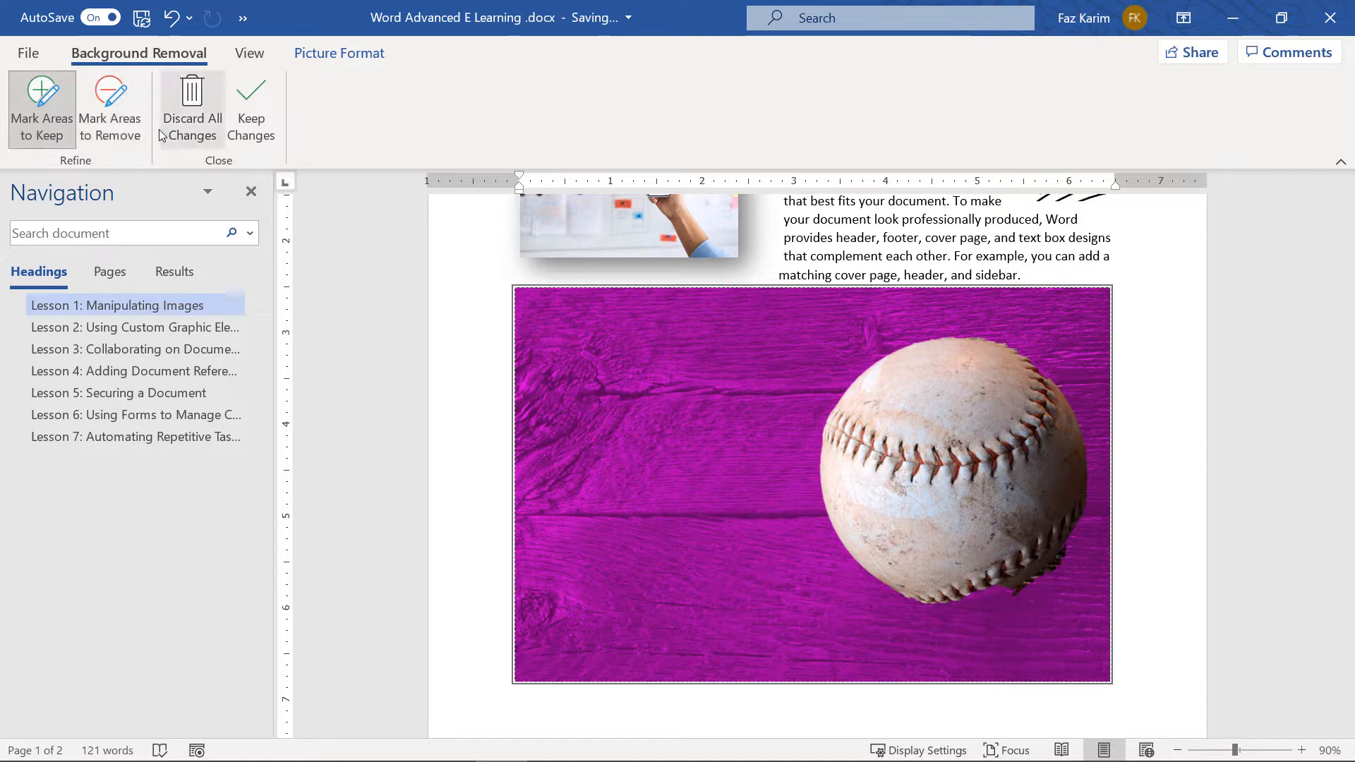
Mark the dark patch and lower edge under the ball for removal, and keep the changes
left_click(110, 105)
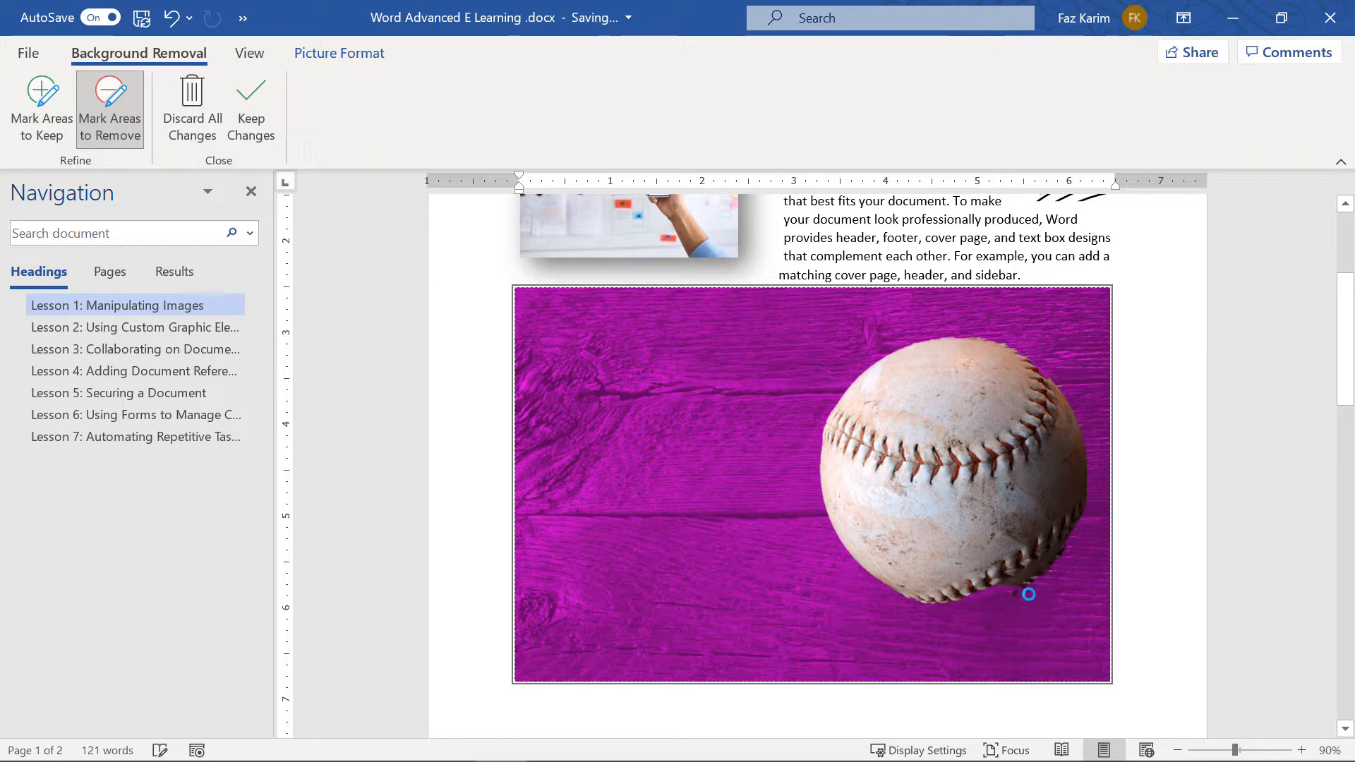
left_click_drag(1025, 580, 1068, 545)
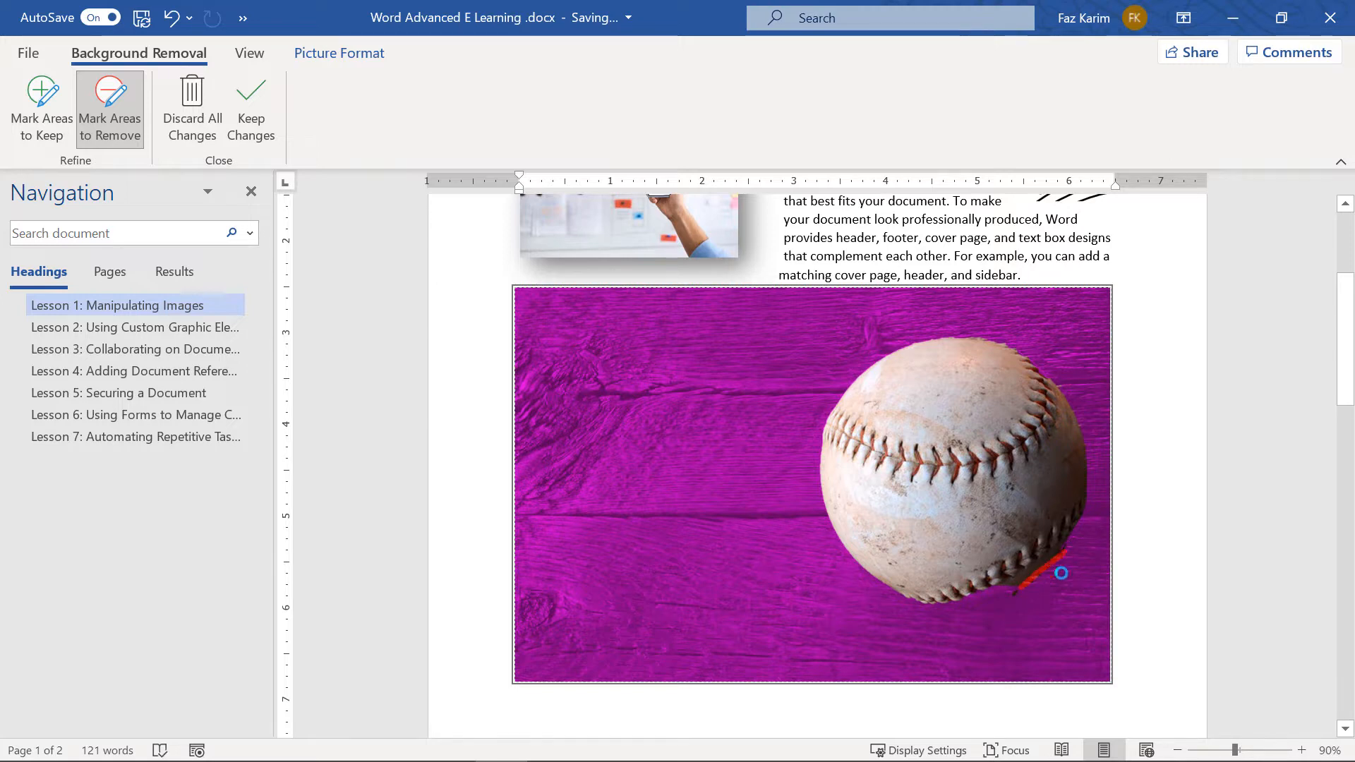
left_click(1010, 595)
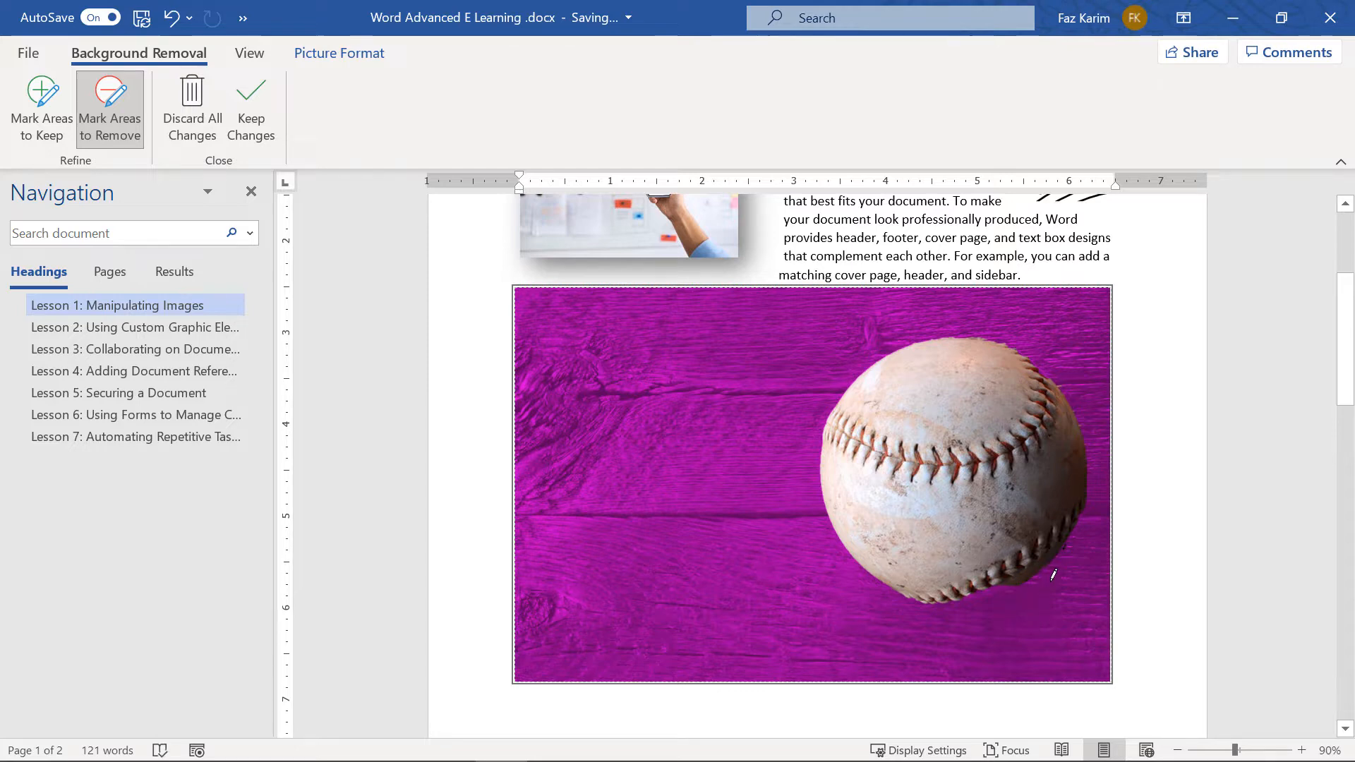
left_click_drag(1056, 568, 1068, 538)
left_click(42, 109)
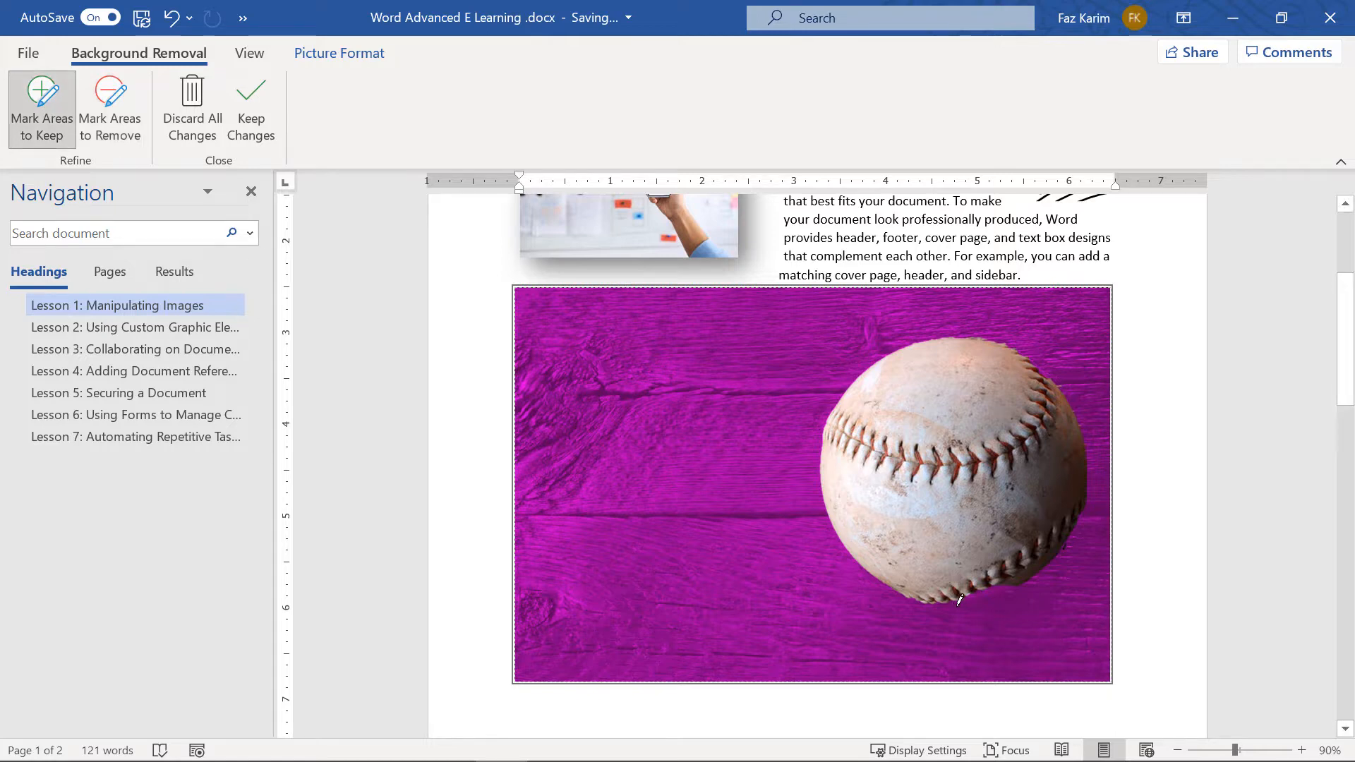
left_click_drag(953, 606, 984, 602)
left_click(110, 109)
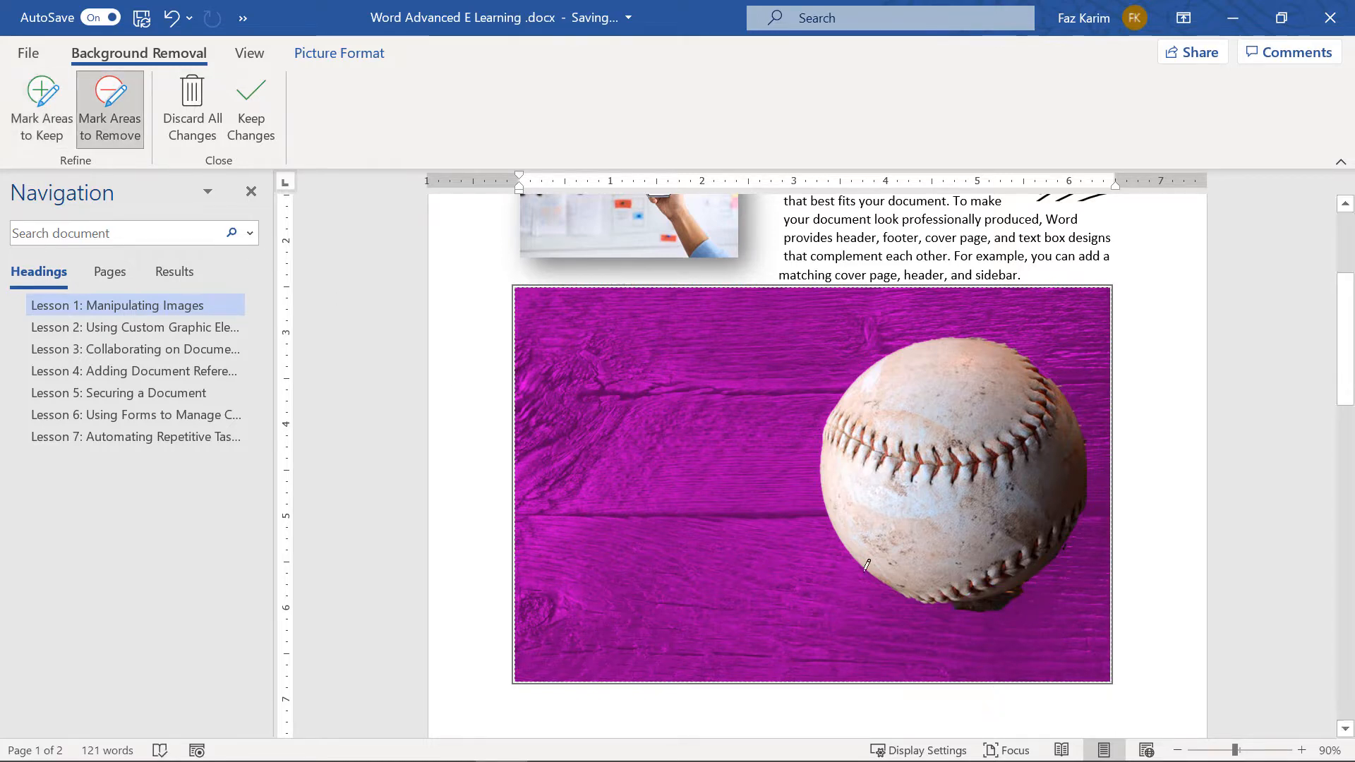
left_click(974, 609)
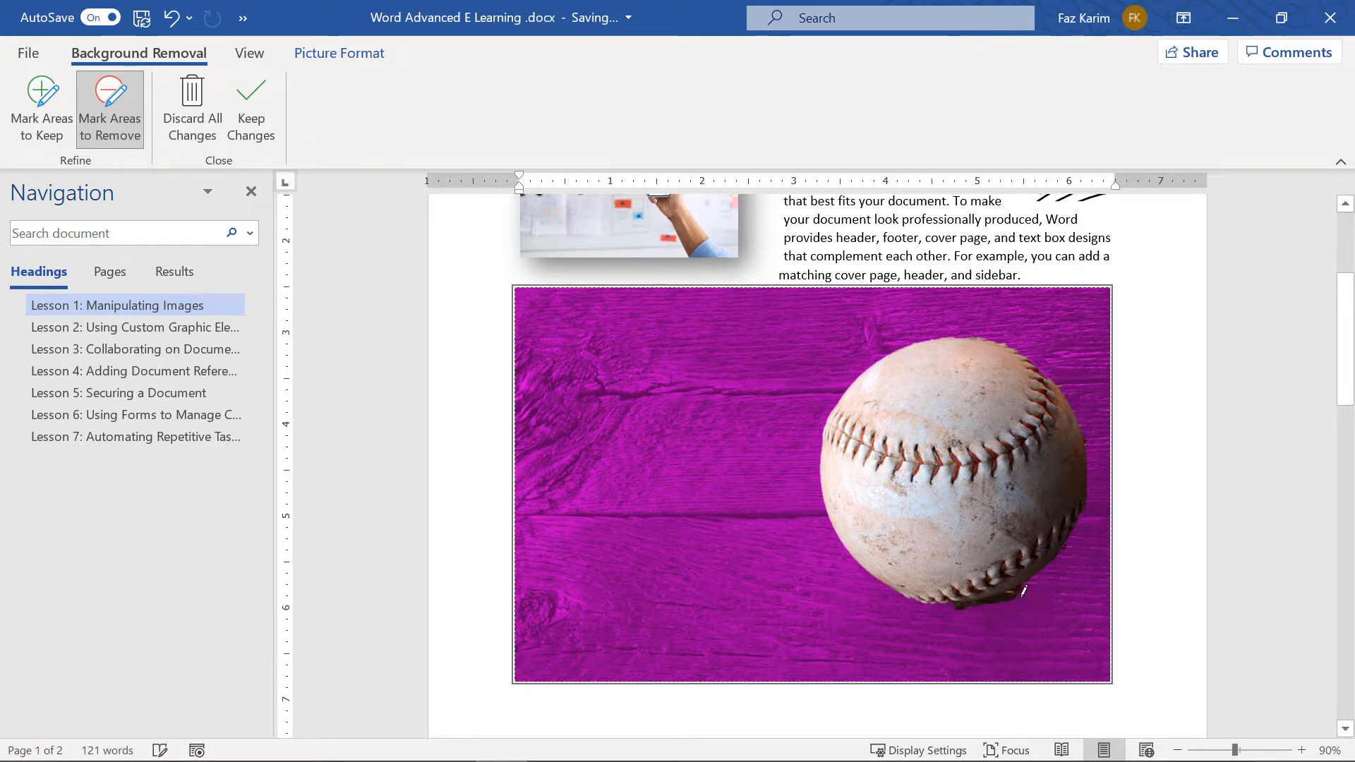
left_click(966, 602)
left_click(961, 604)
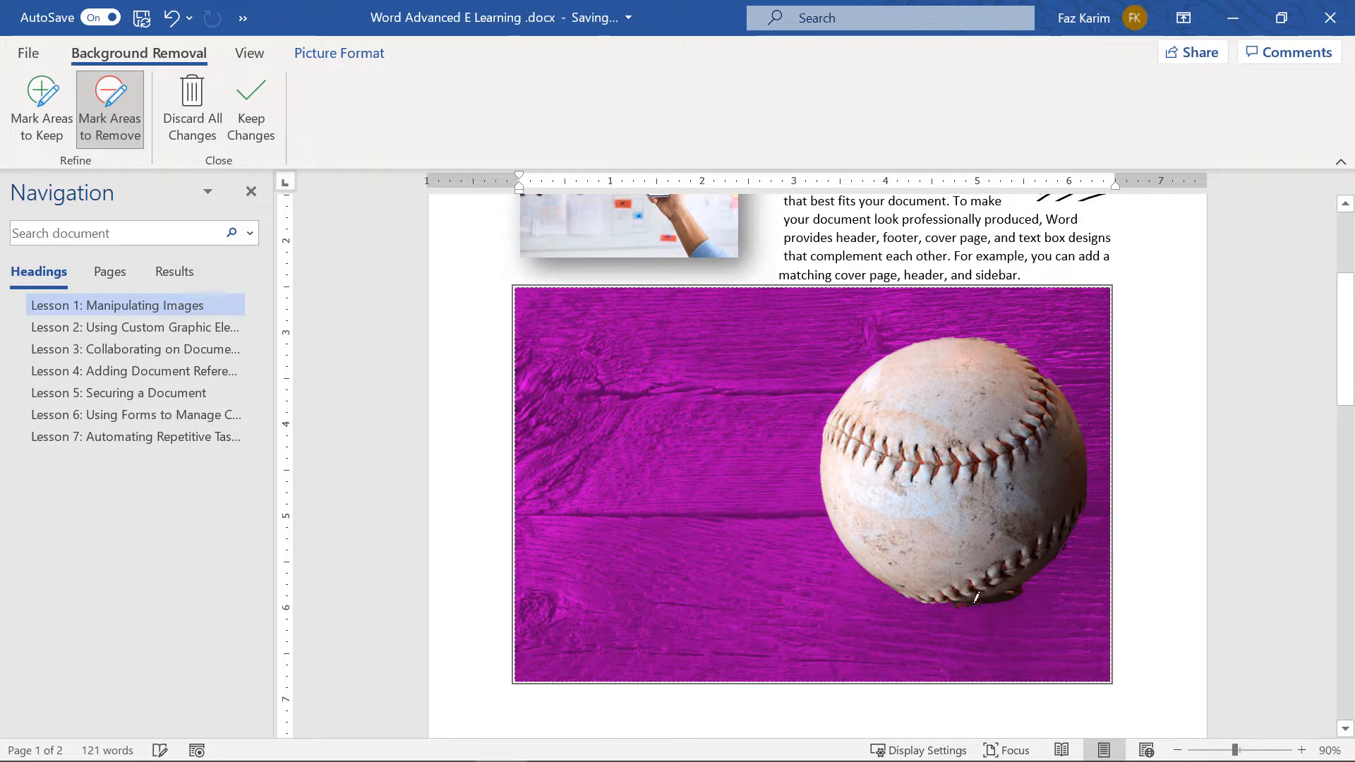
mouse_move(975, 602)
left_mouse_down()
mouse_move(1029, 590)
mouse_move(992, 601)
mouse_move(1017, 594)
left_mouse_up()
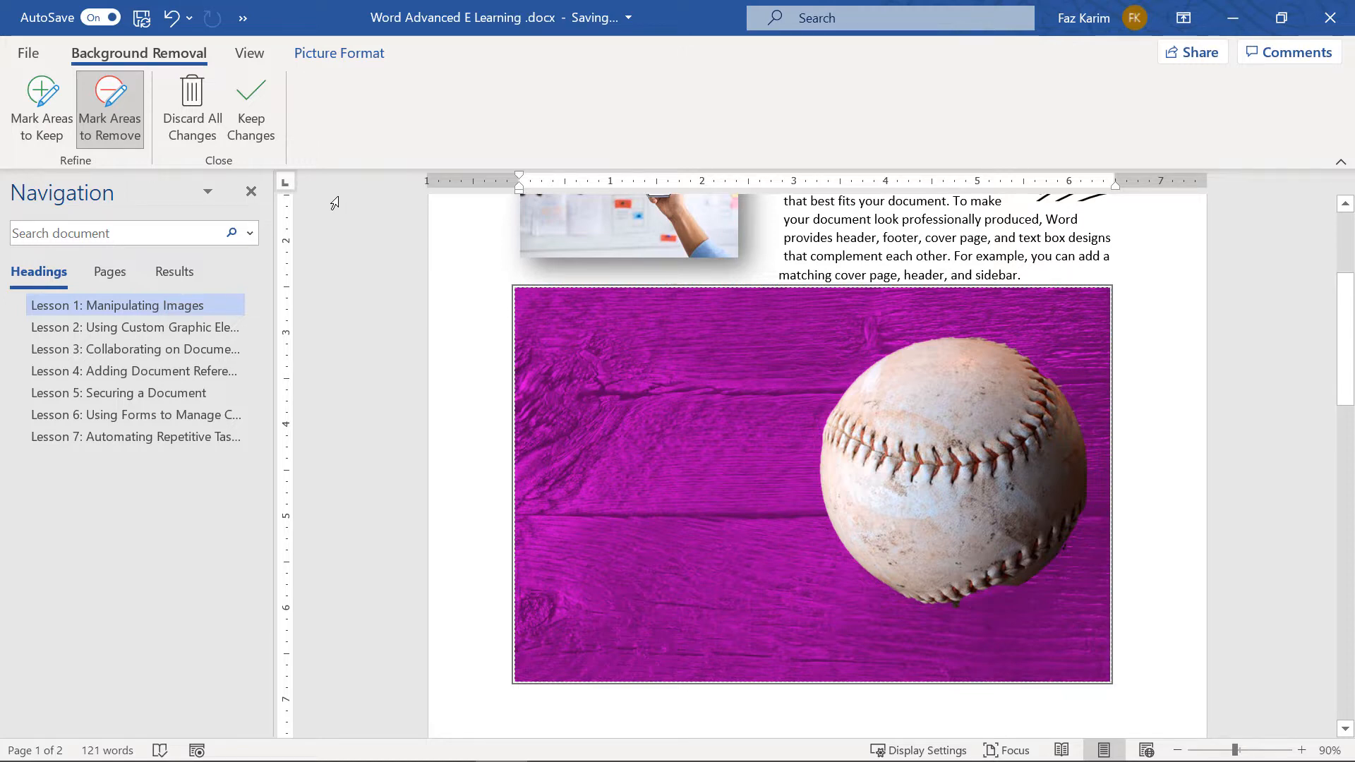
left_click(259, 137)
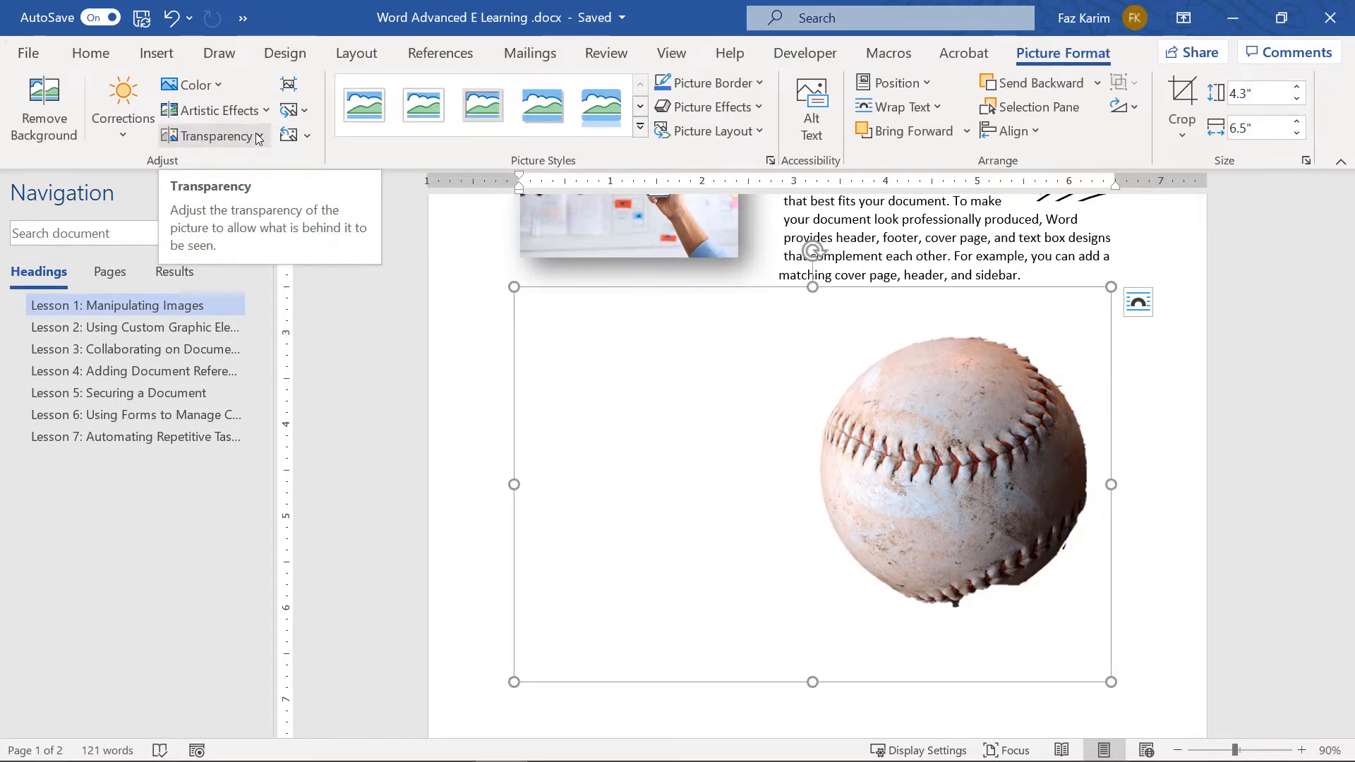
Reopen background removal, remove more of the ball's lower edge, and keep the changes
double_click(974, 459)
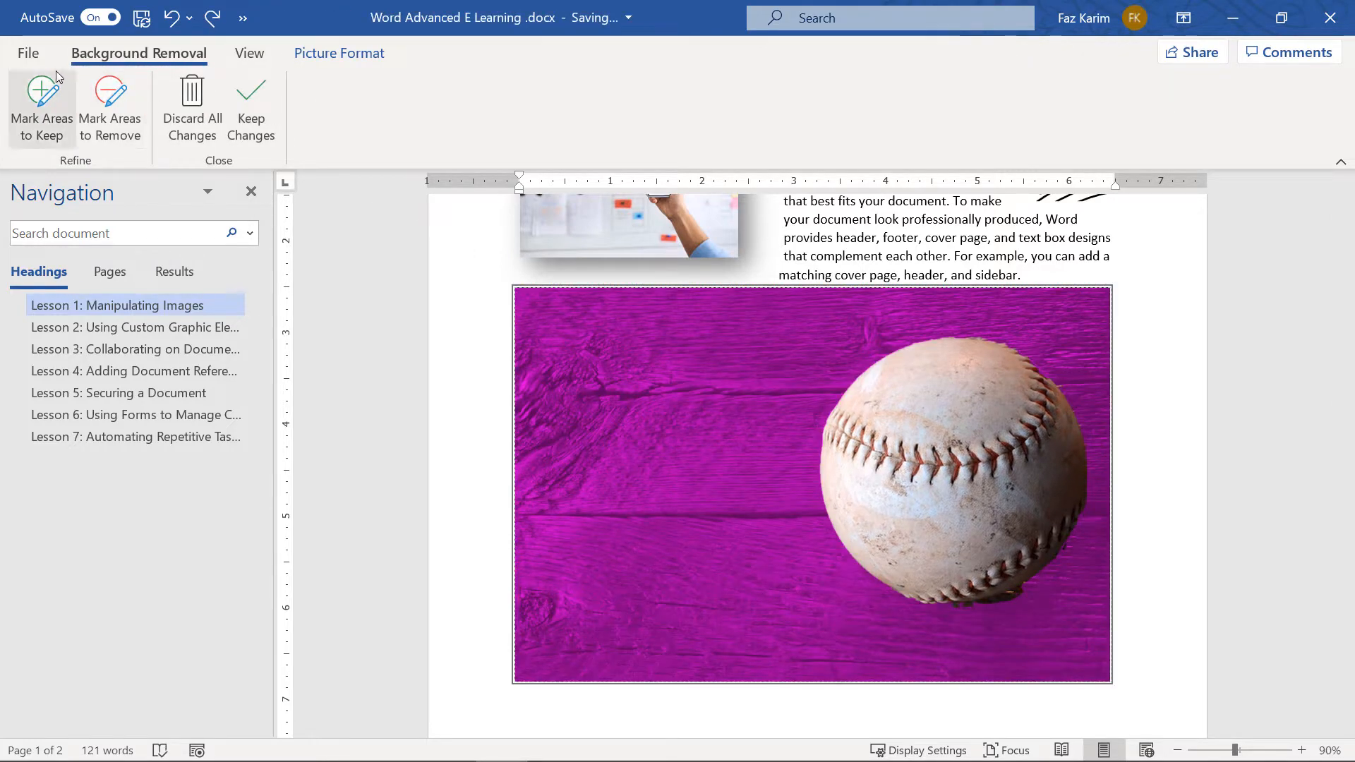
left_click(70, 116)
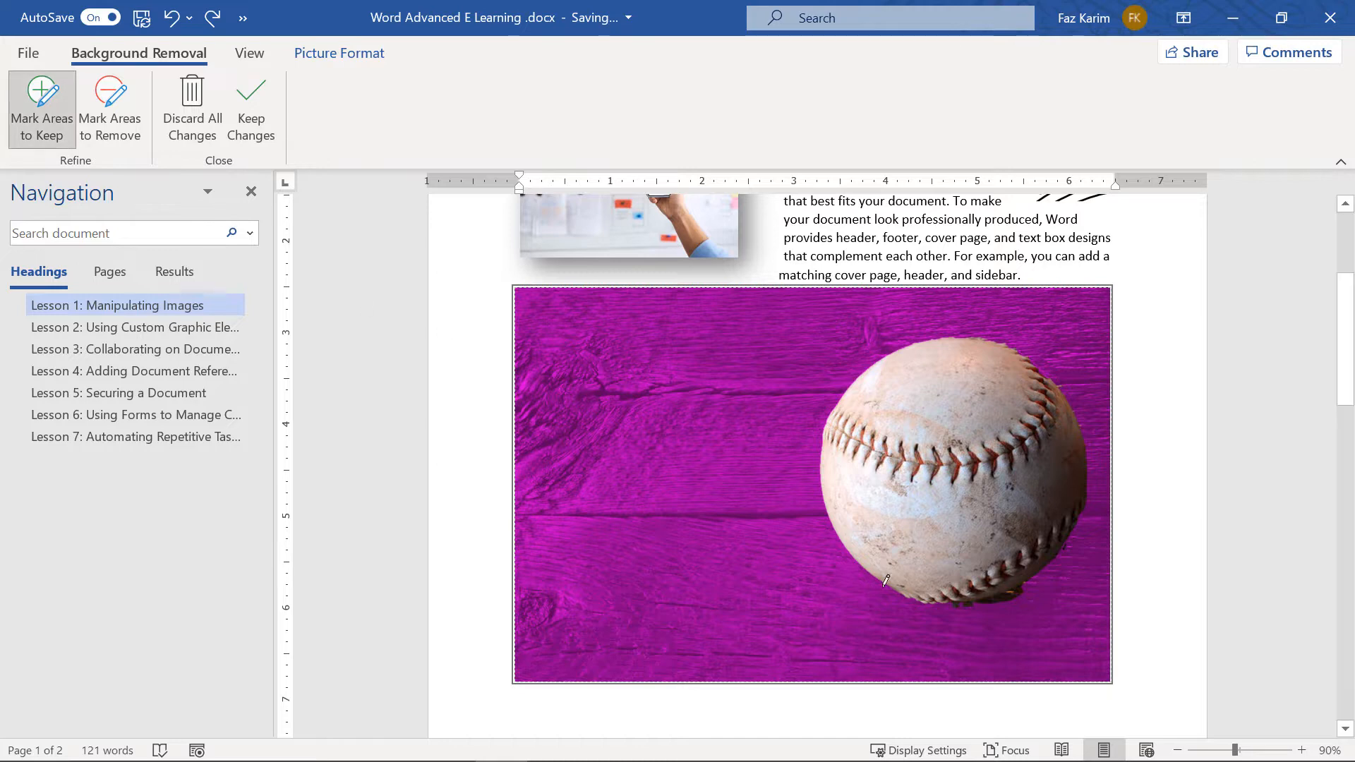
left_click(110, 112)
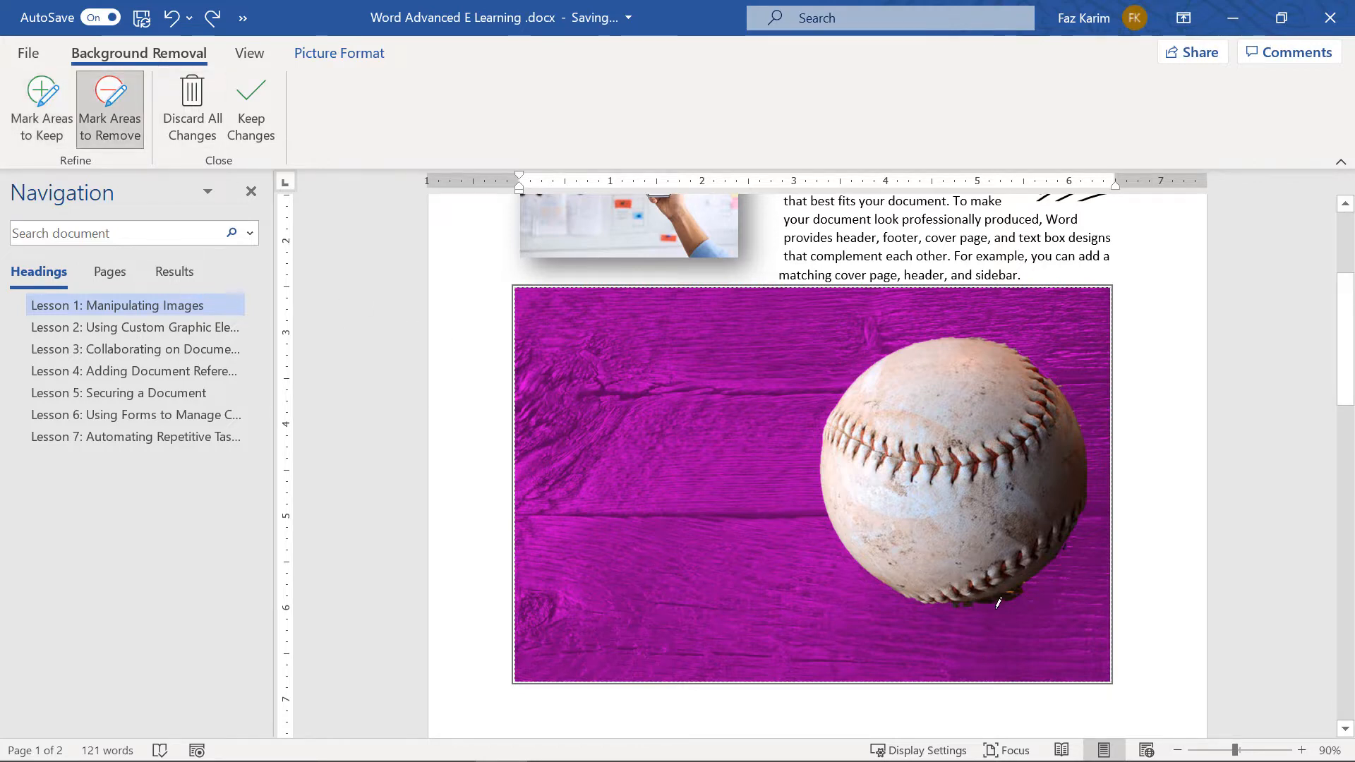
left_click_drag(1021, 587, 968, 599)
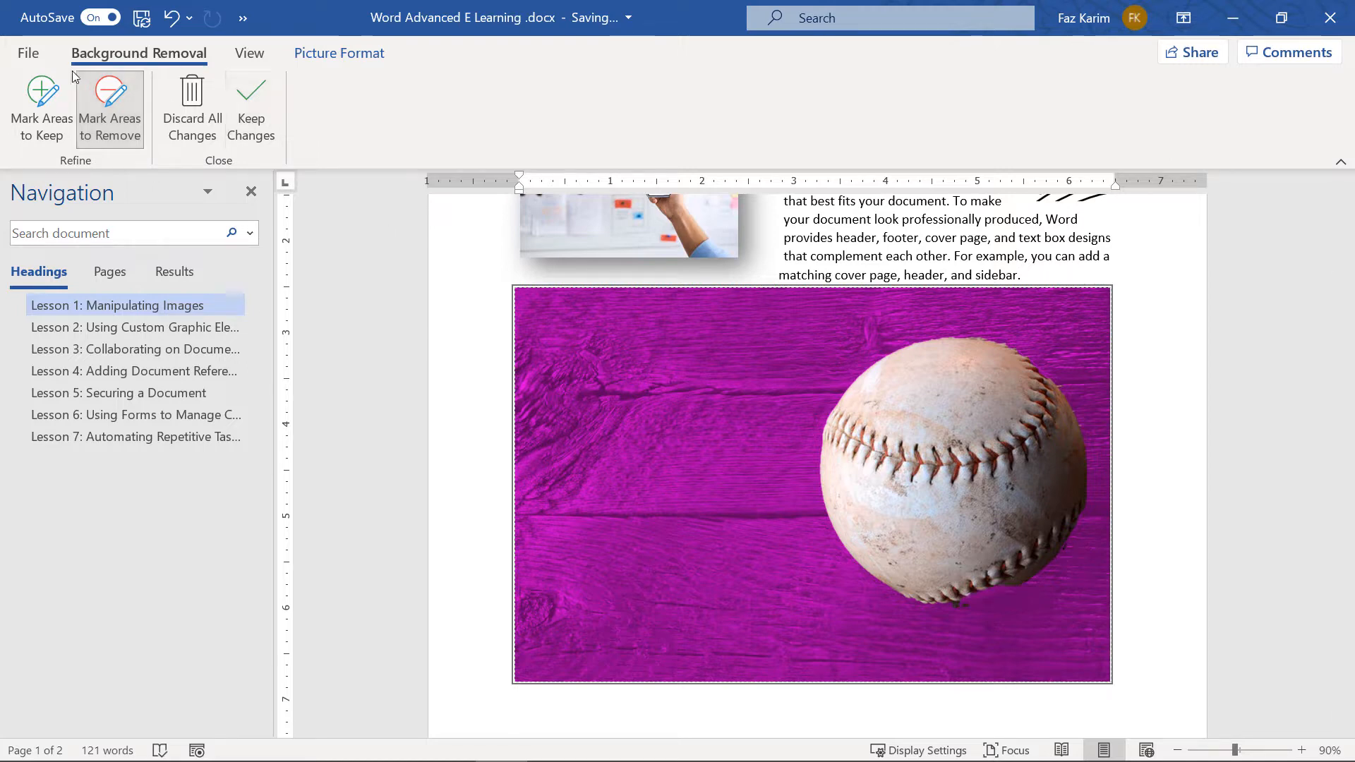
left_click(42, 106)
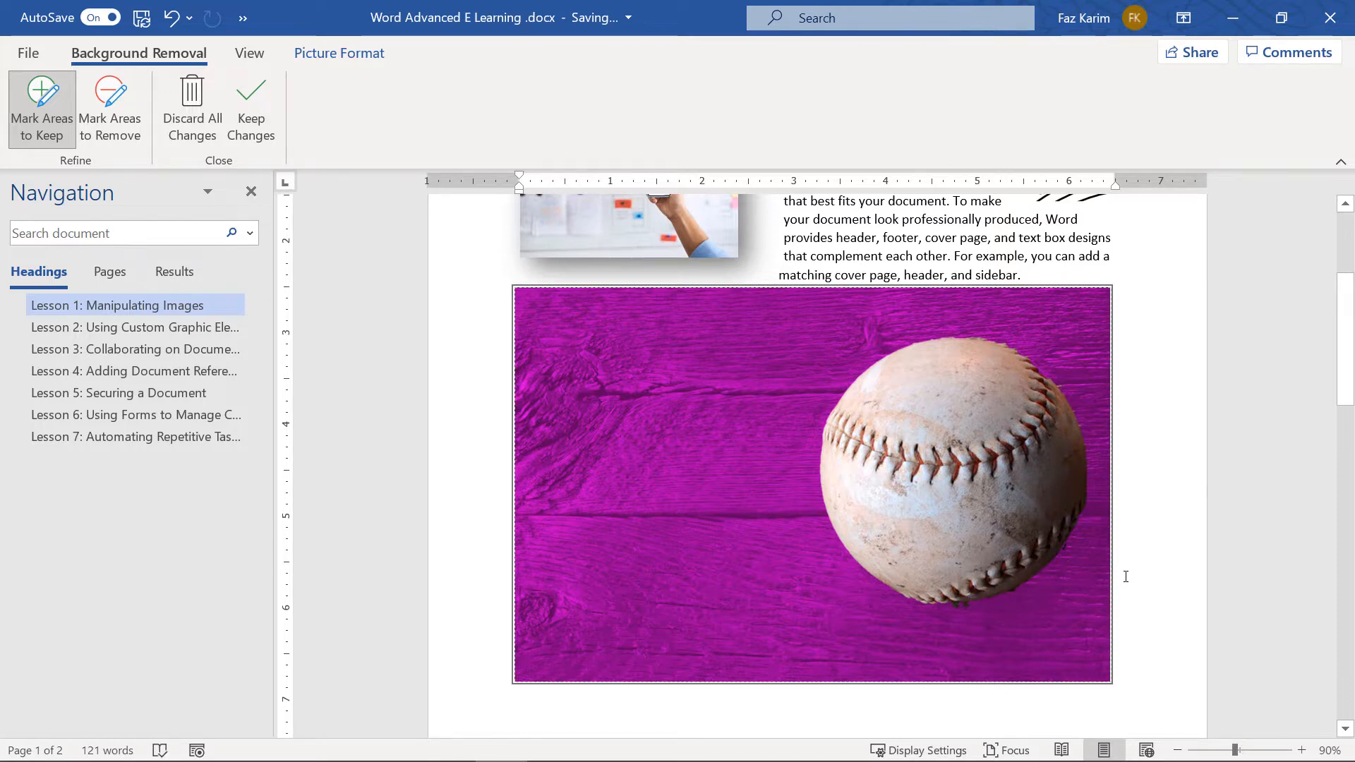
left_click(251, 123)
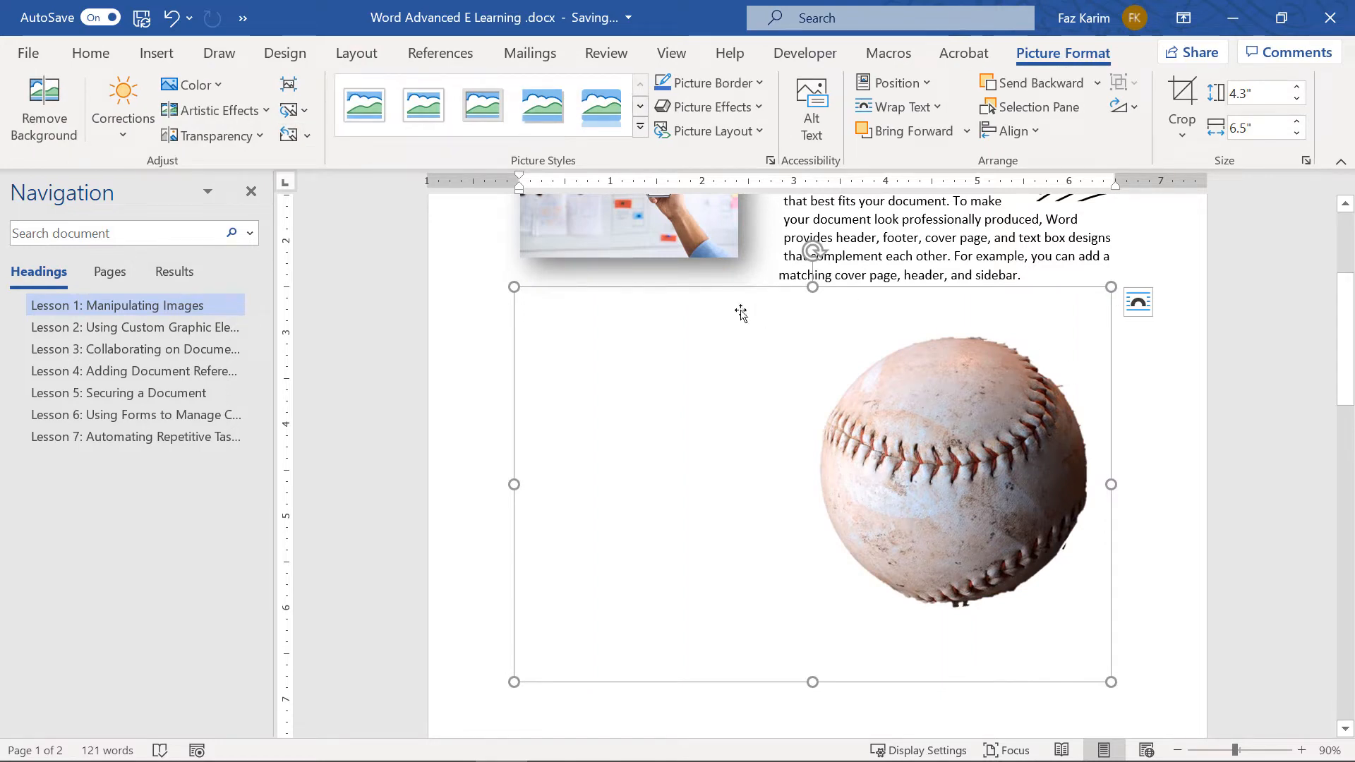
Shrink the baseball, give it Square wrapping, and move it into the Lesson 1 paragraph
left_click_drag(518, 285, 1074, 578)
left_click(1138, 589)
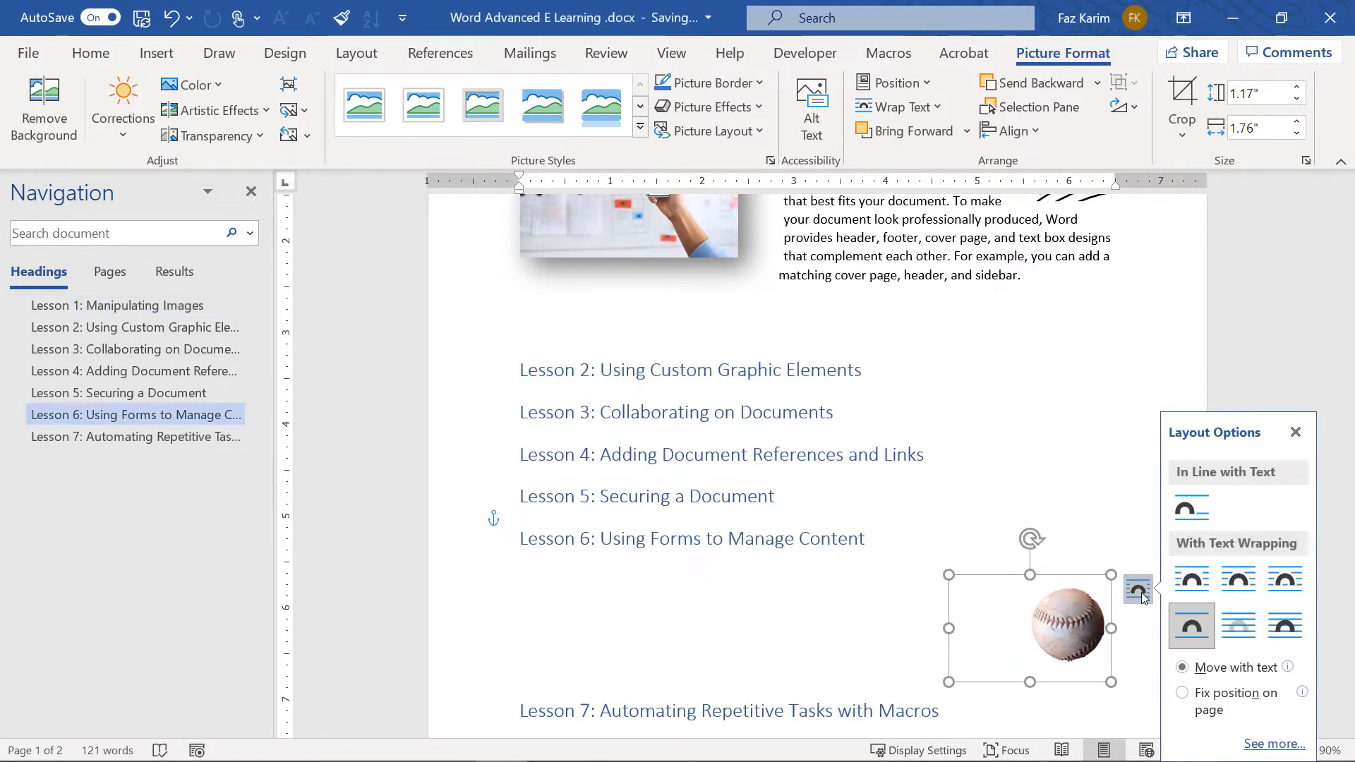
left_click(1193, 582)
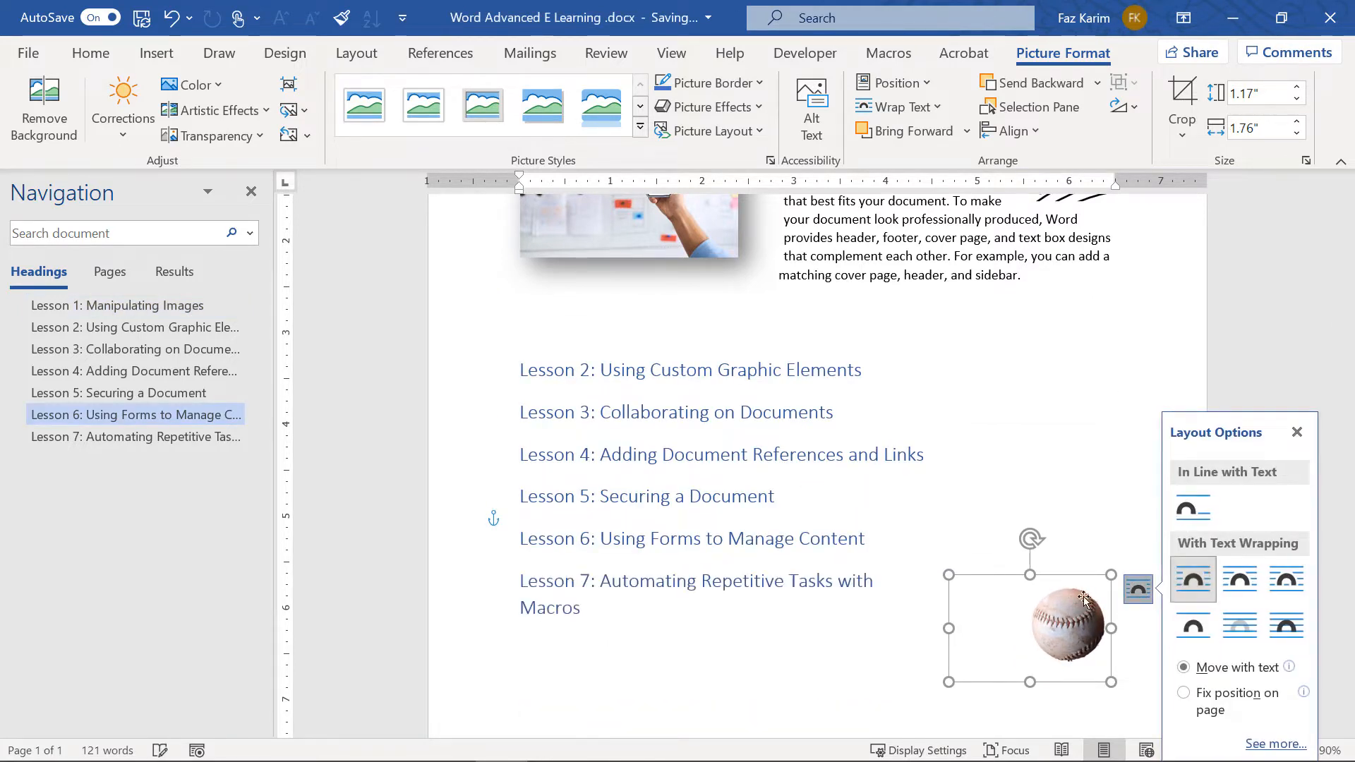
left_click_drag(1030, 578, 878, 428)
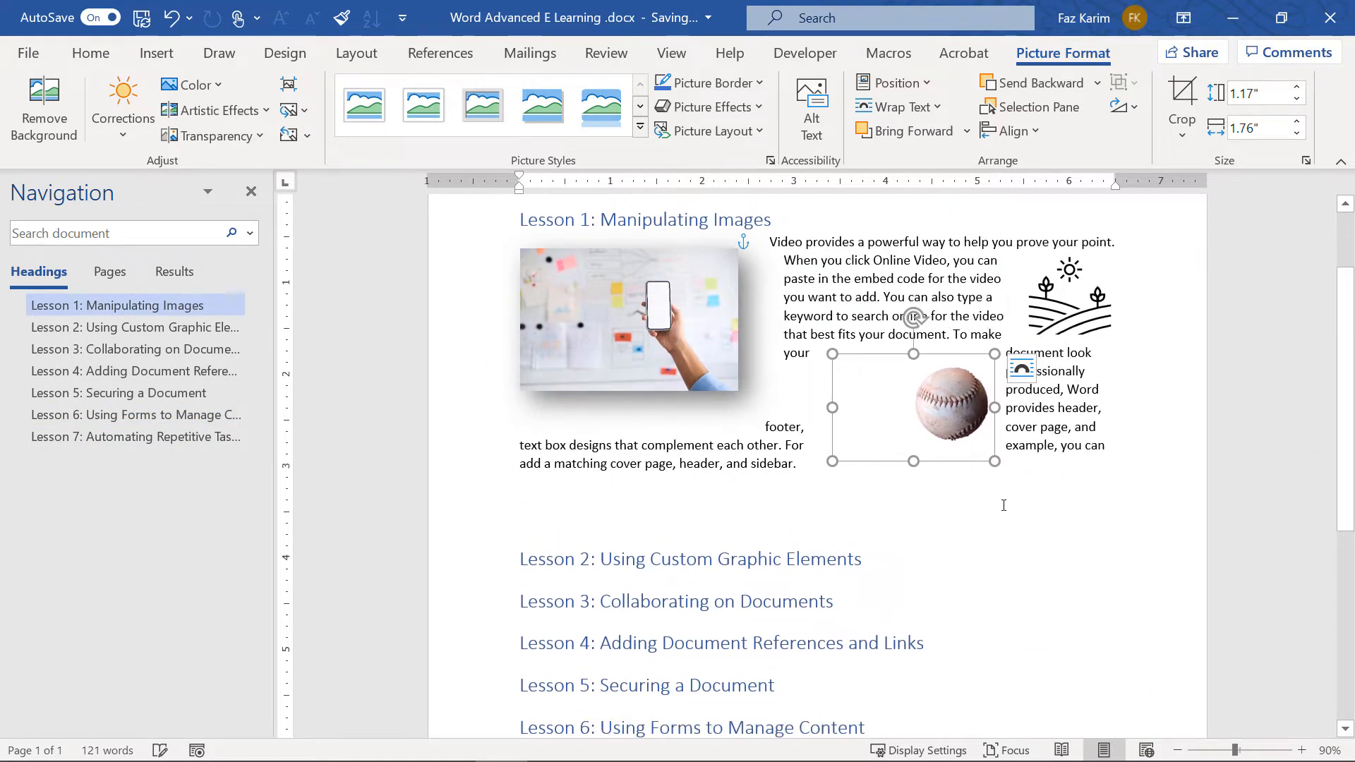
scroll(1009, 521, "up", 1)
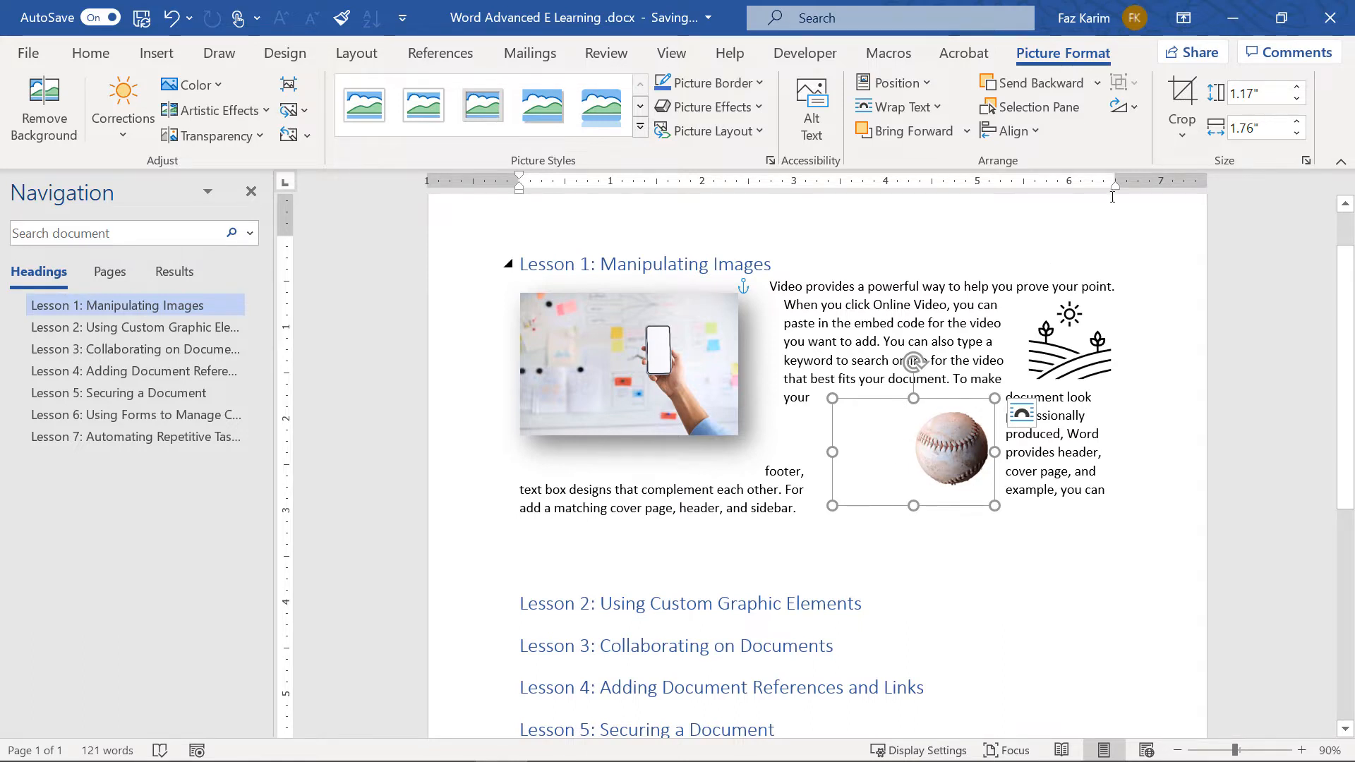
Crop away the empty left side of the baseball picture
left_click(1182, 105)
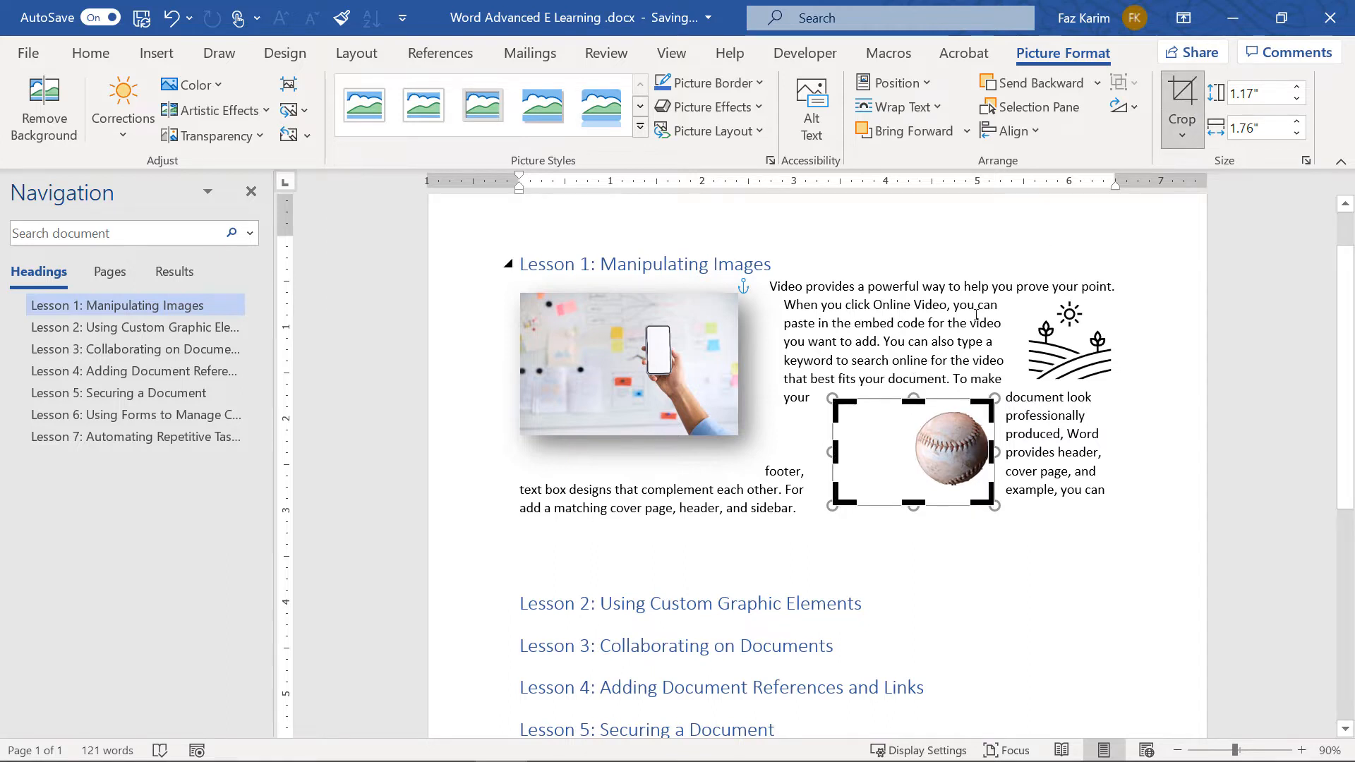
left_click_drag(835, 452, 910, 452)
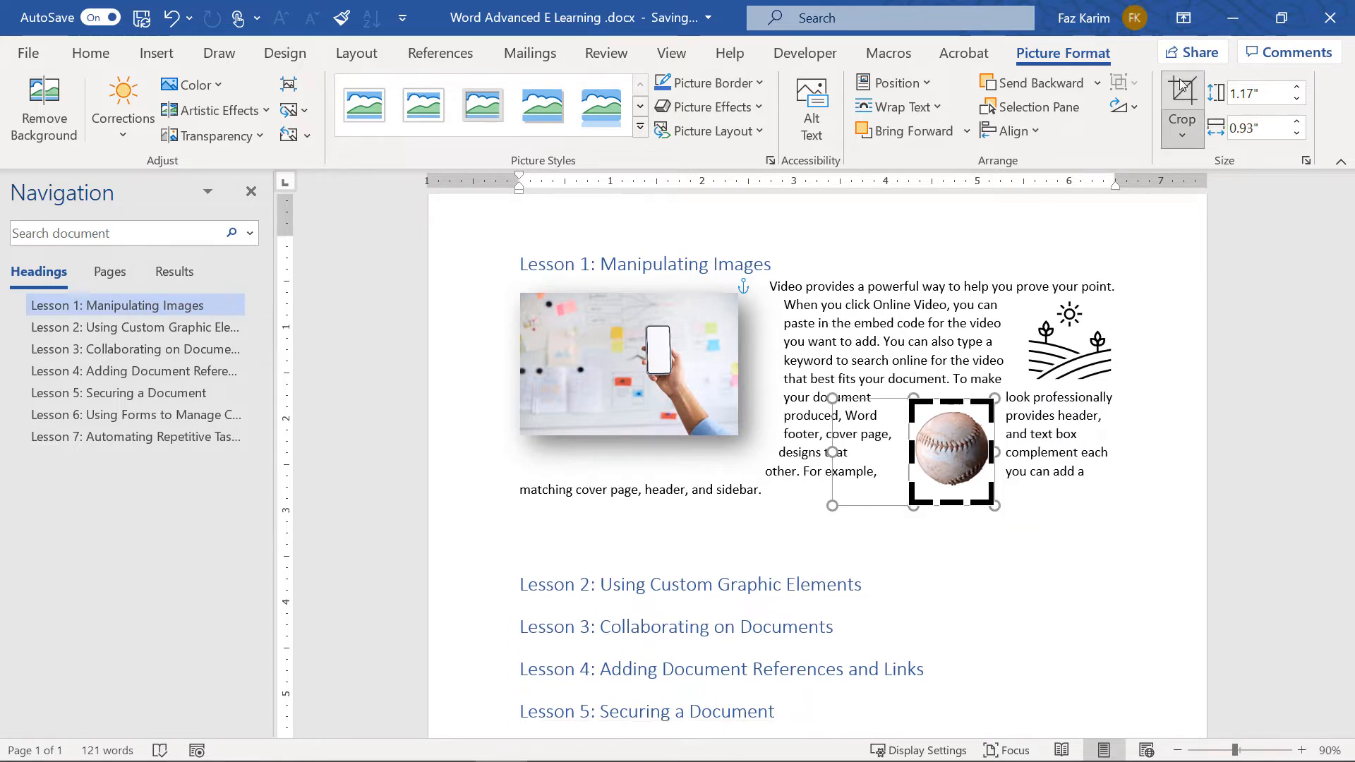
left_click(1182, 106)
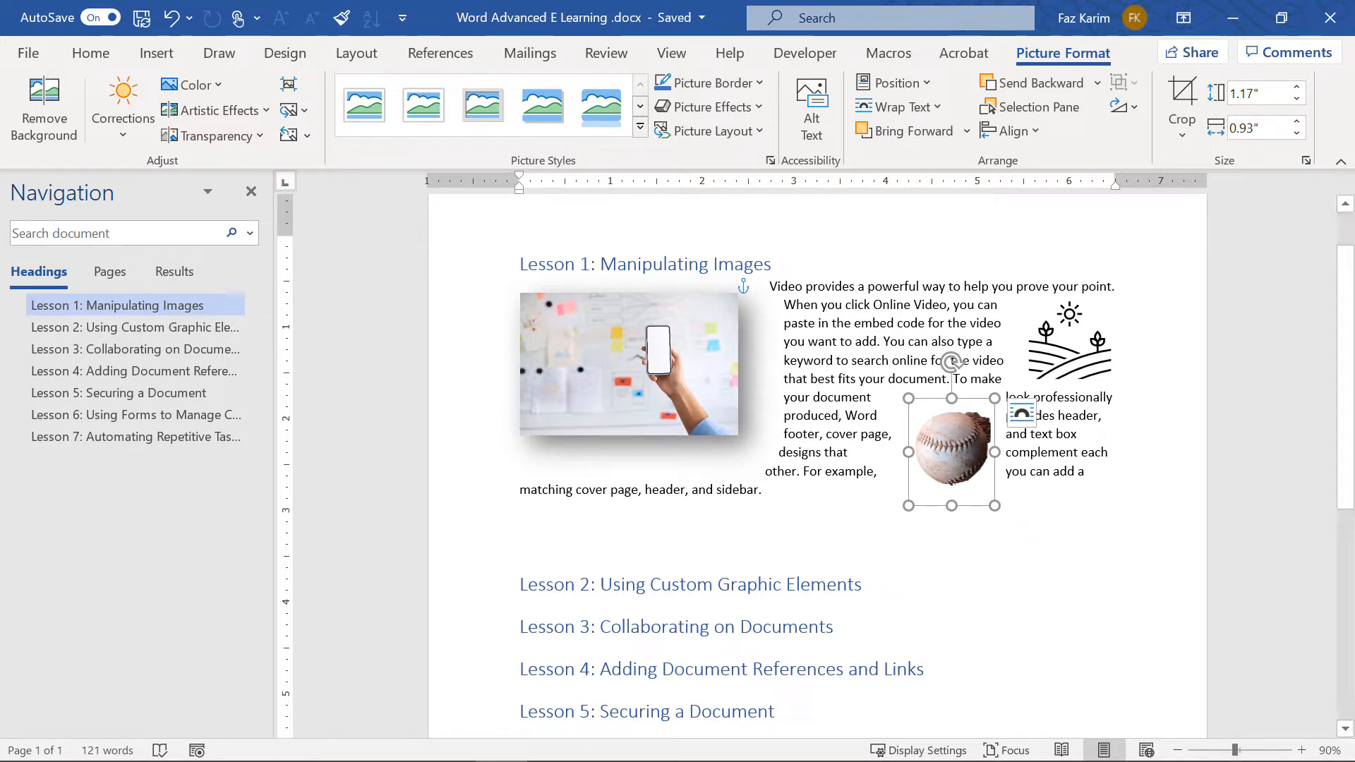
left_click(1035, 539)
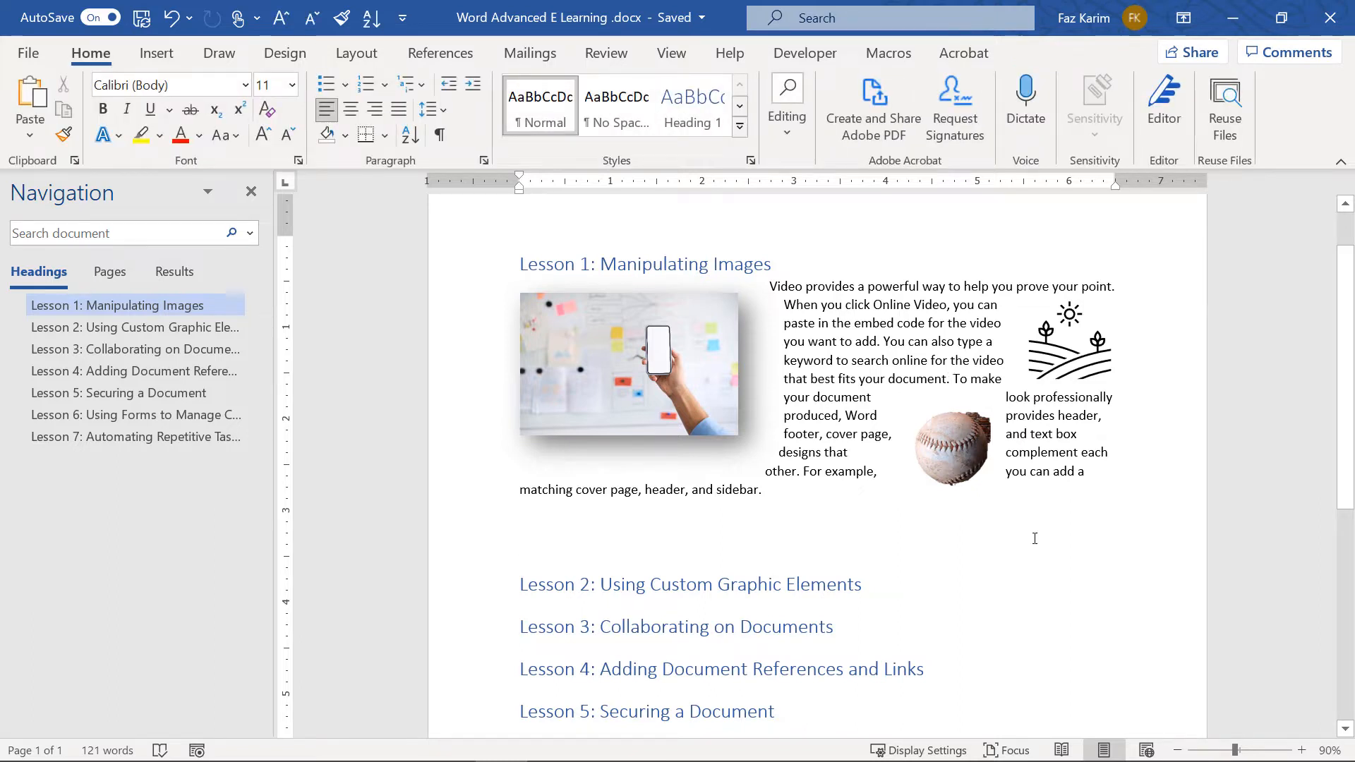
Scroll down to the Lesson 2 heading
scroll(1035, 539, "down", 1)
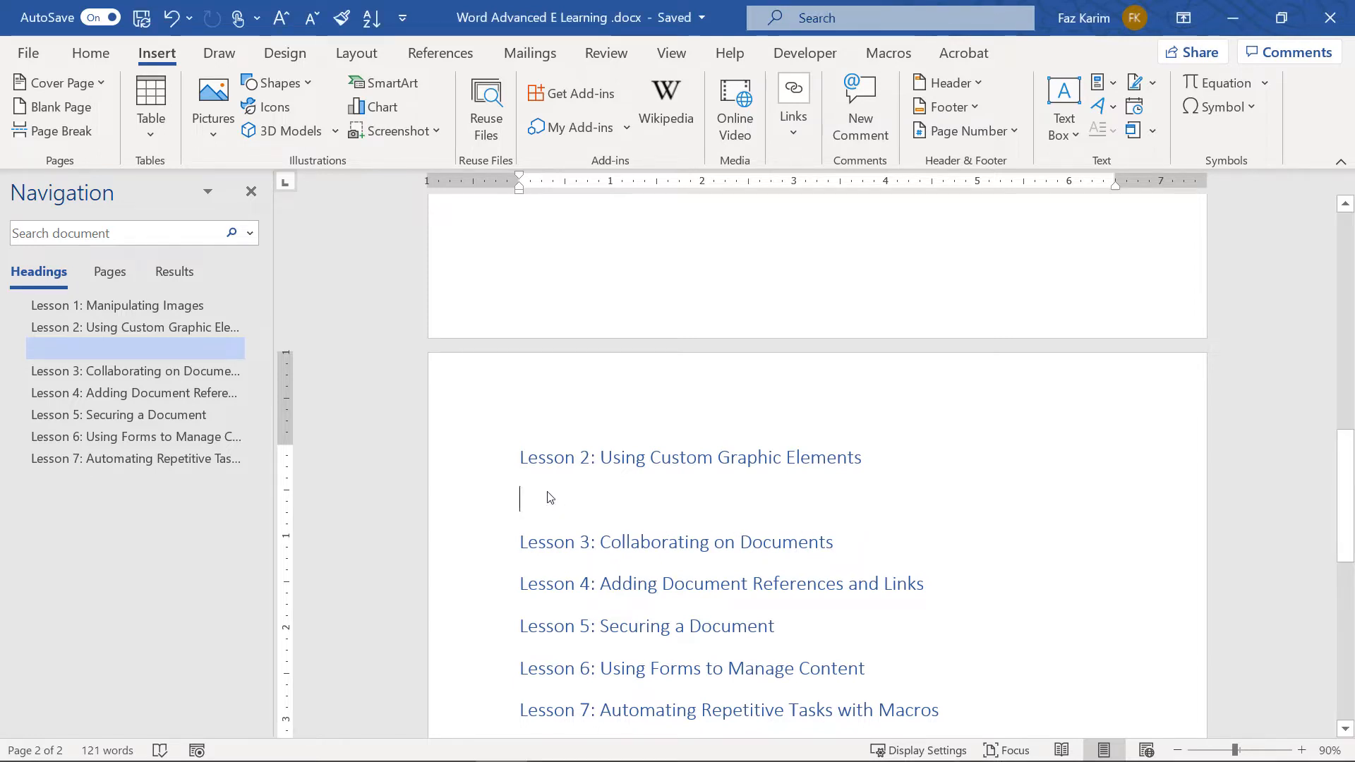
Insert an Austin Quote text box from the built-in Text Box gallery
left_click(1076, 140)
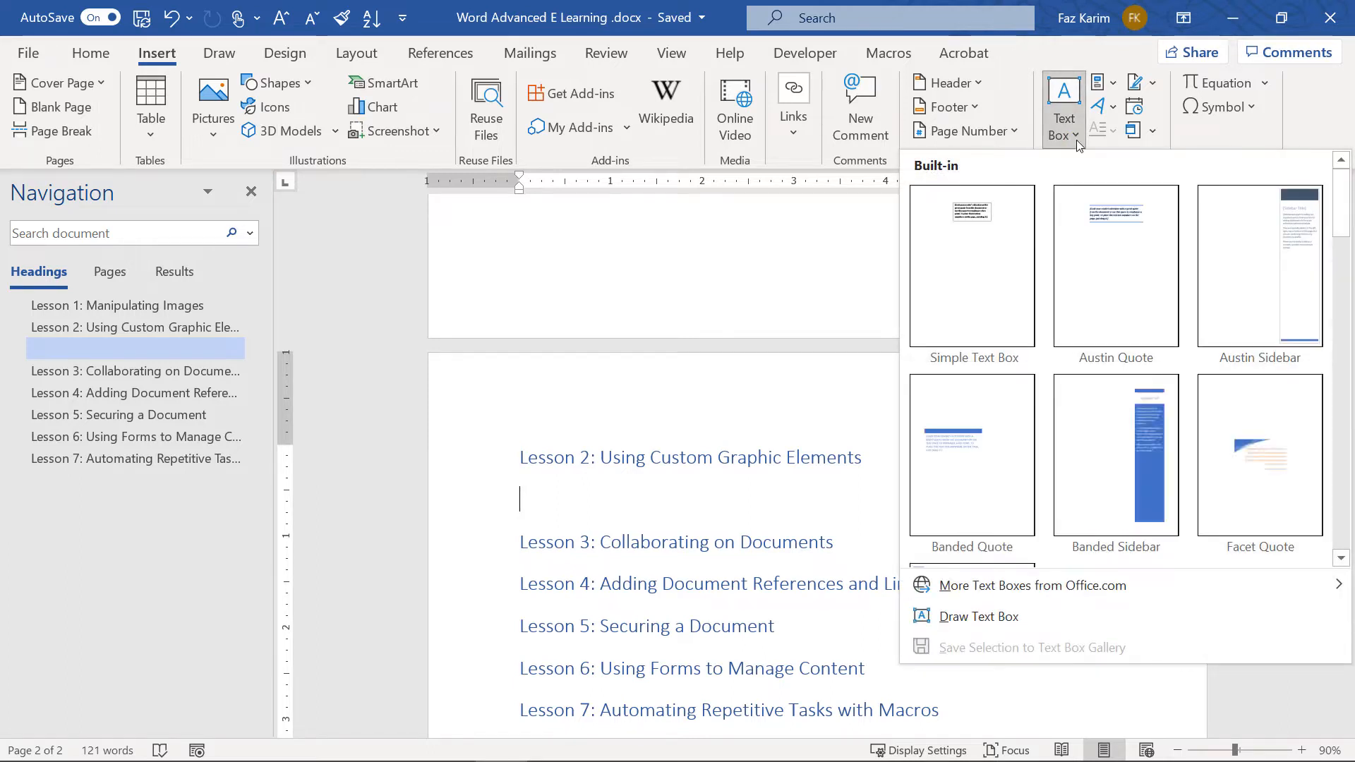
left_click(1077, 140)
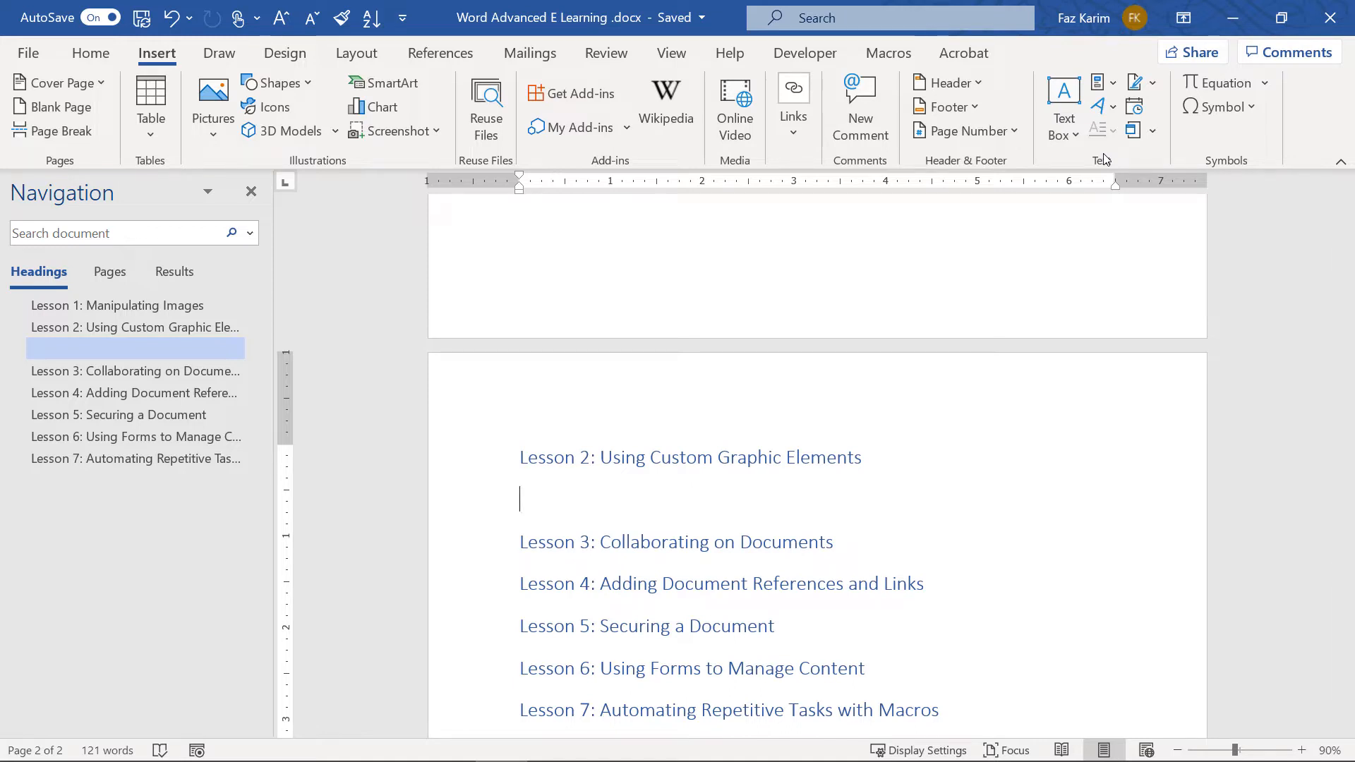
left_click(1070, 139)
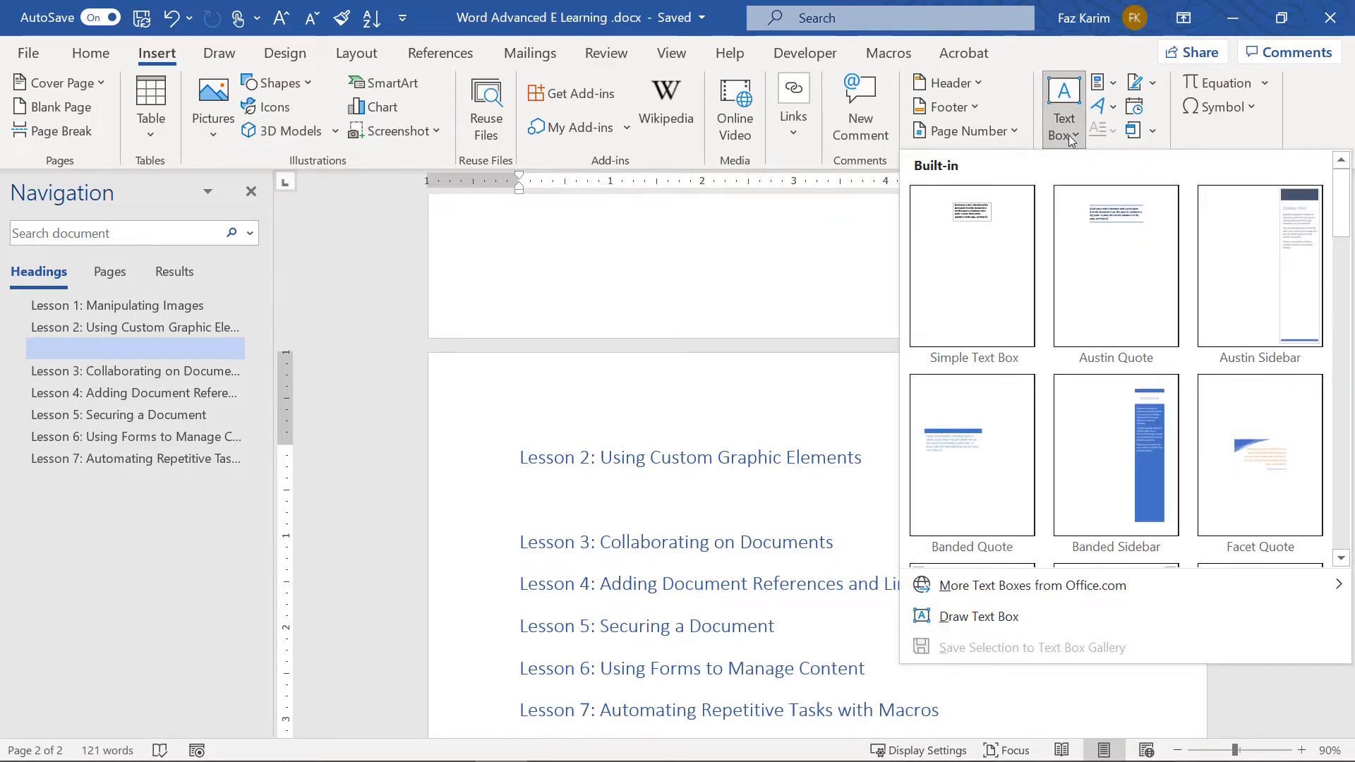
left_click(1073, 262)
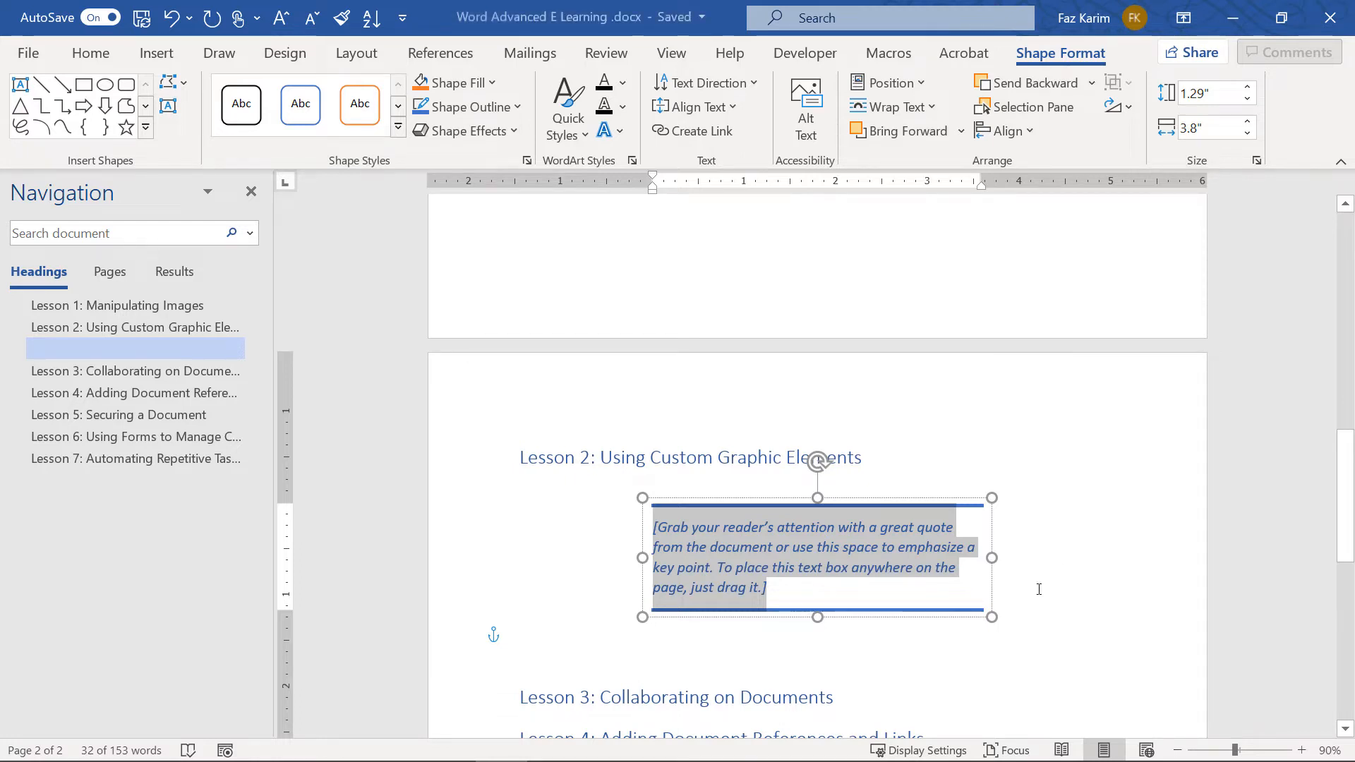
Centre the placeholder text in the quote box
left_click(770, 597)
left_click_drag(770, 596, 654, 542)
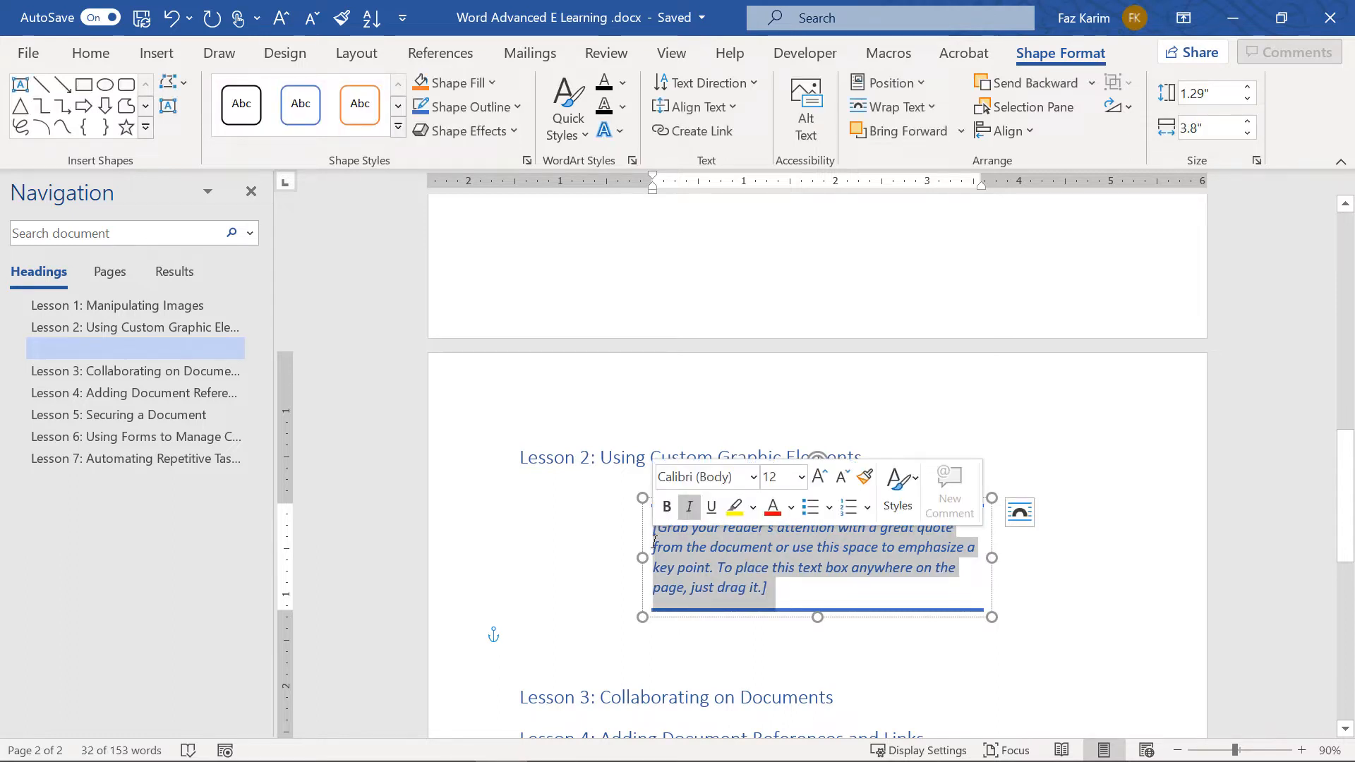
left_click(91, 52)
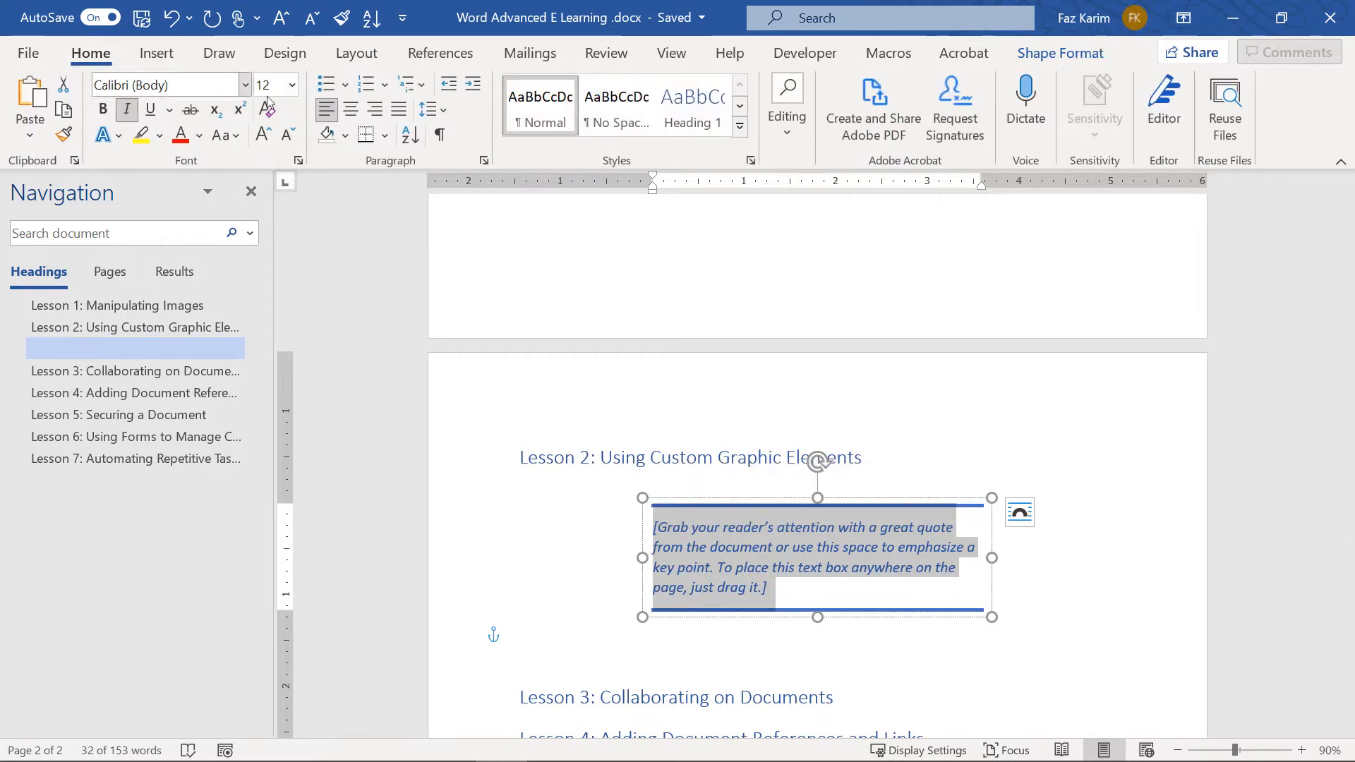
left_click(350, 110)
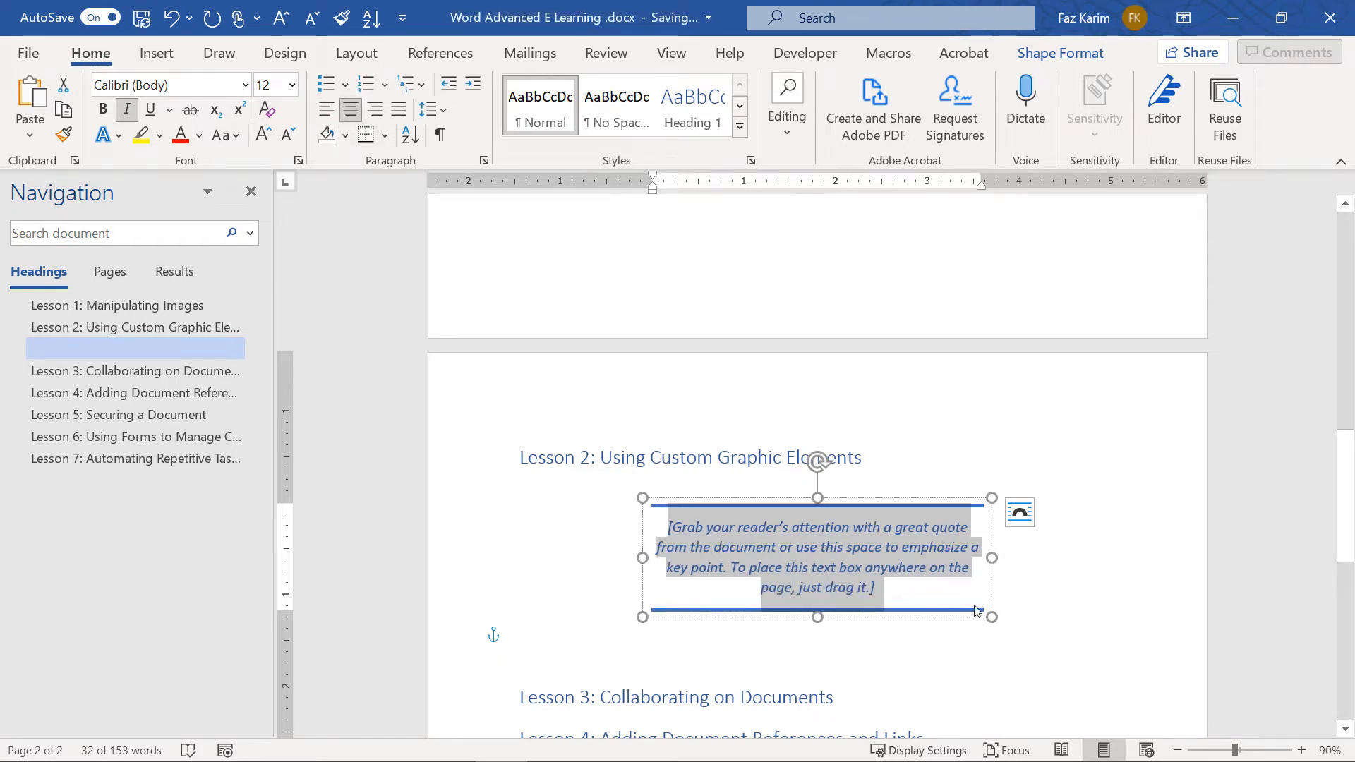
Shrink the quote box and move it to the left under the Lesson 2 heading
mouse_move(991, 616)
left_mouse_down()
mouse_move(1044, 663)
mouse_move(990, 605)
left_mouse_up()
left_click(1016, 514)
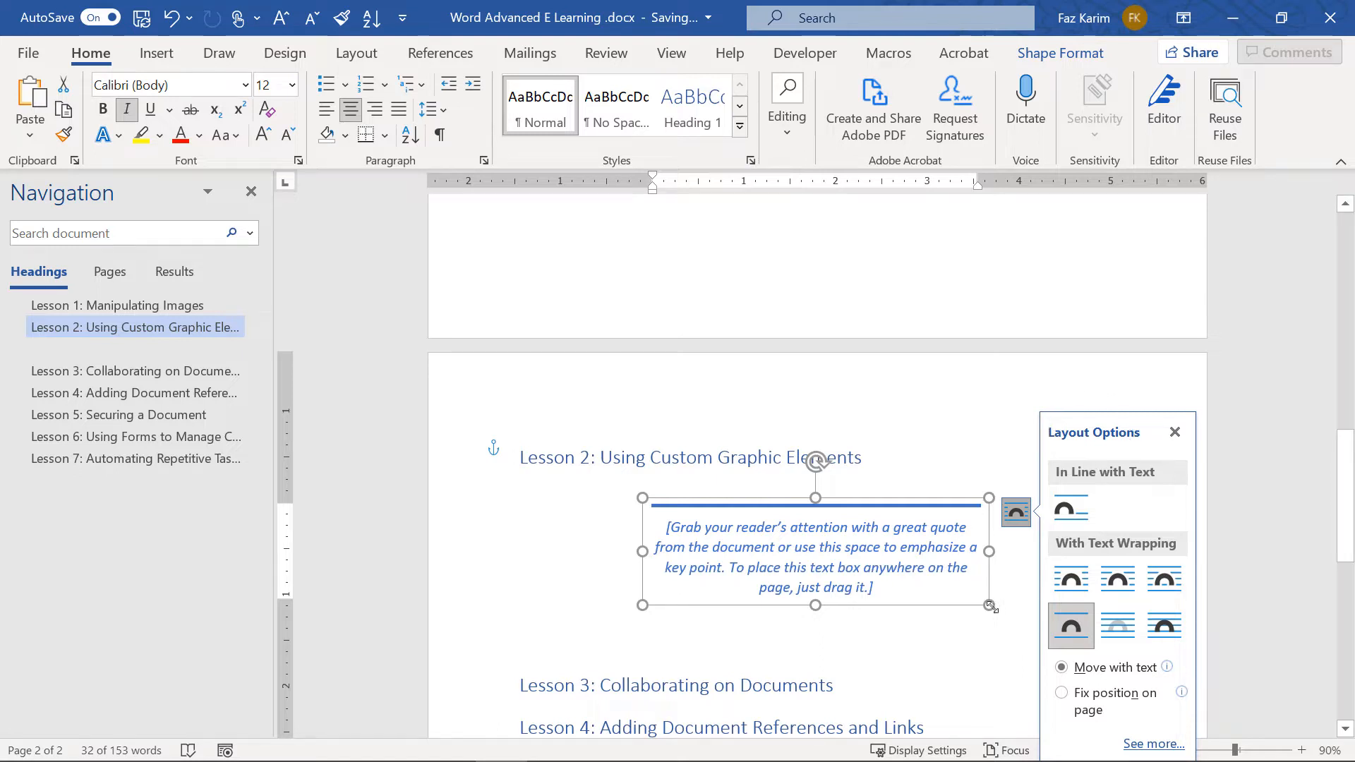
left_click_drag(990, 606, 898, 590)
left_click_drag(700, 499, 578, 498)
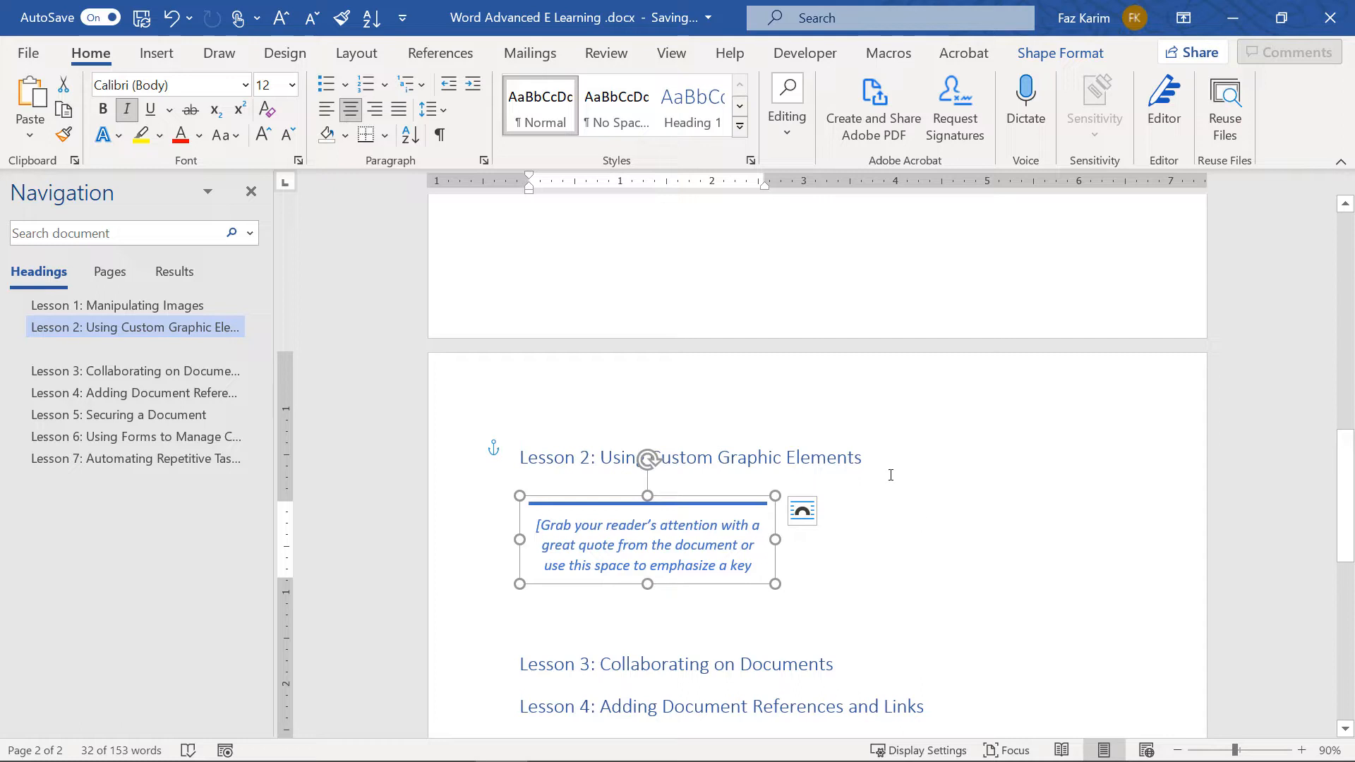
left_click(157, 53)
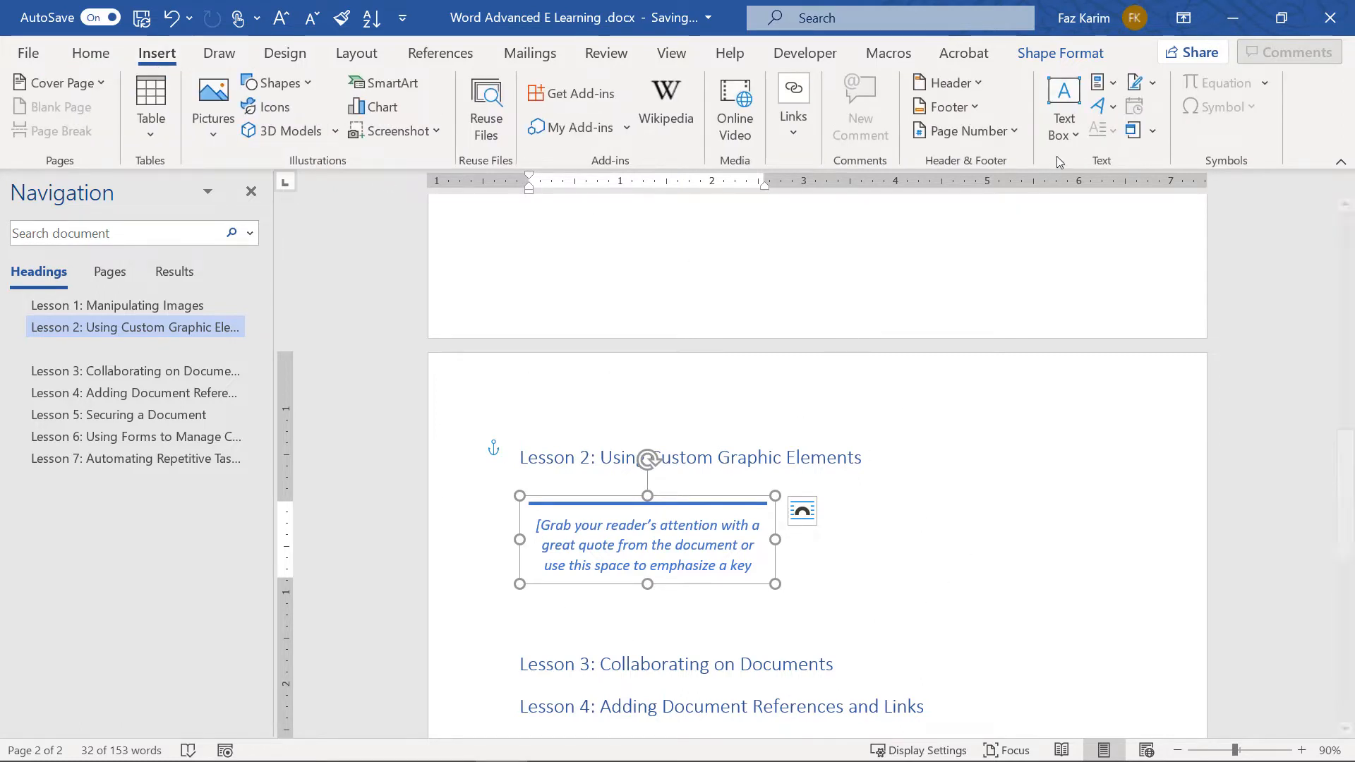
left_click(1070, 142)
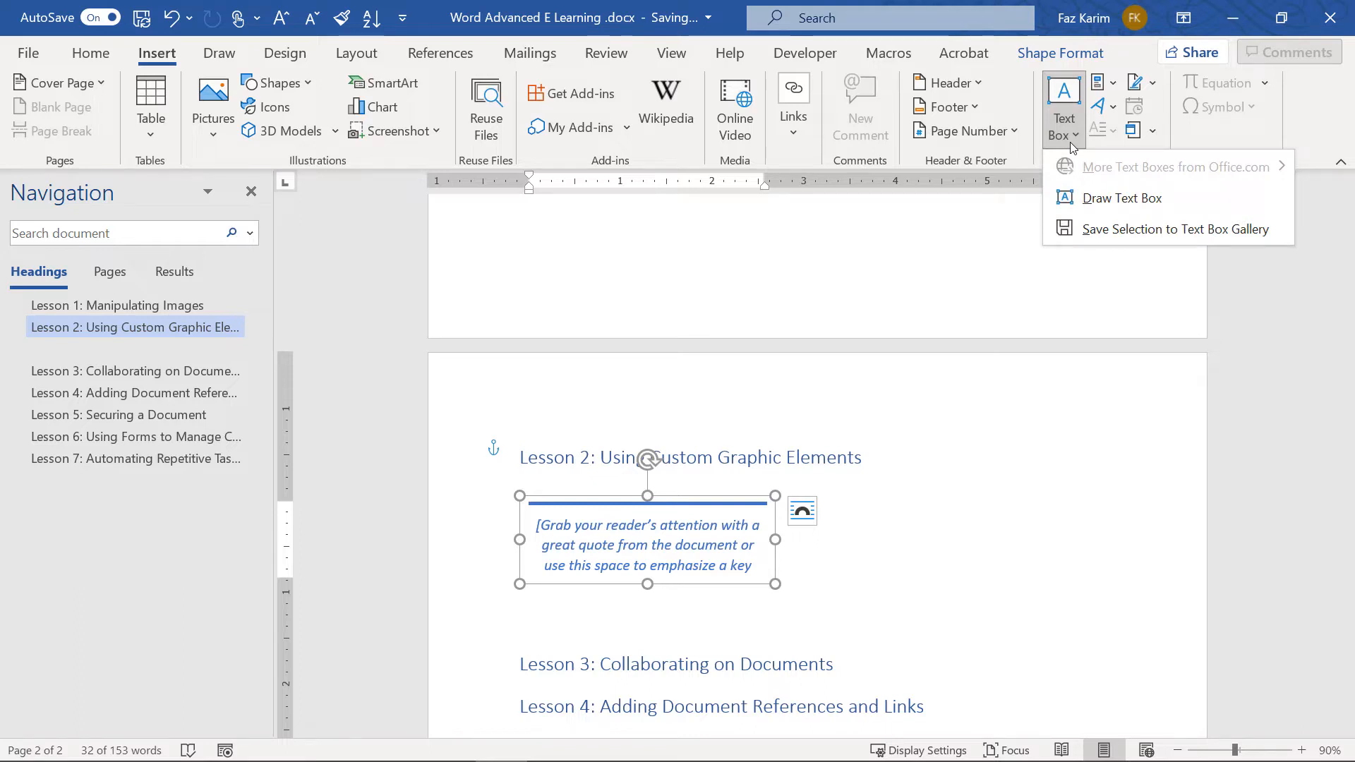
left_click(1014, 498)
left_click(1011, 506)
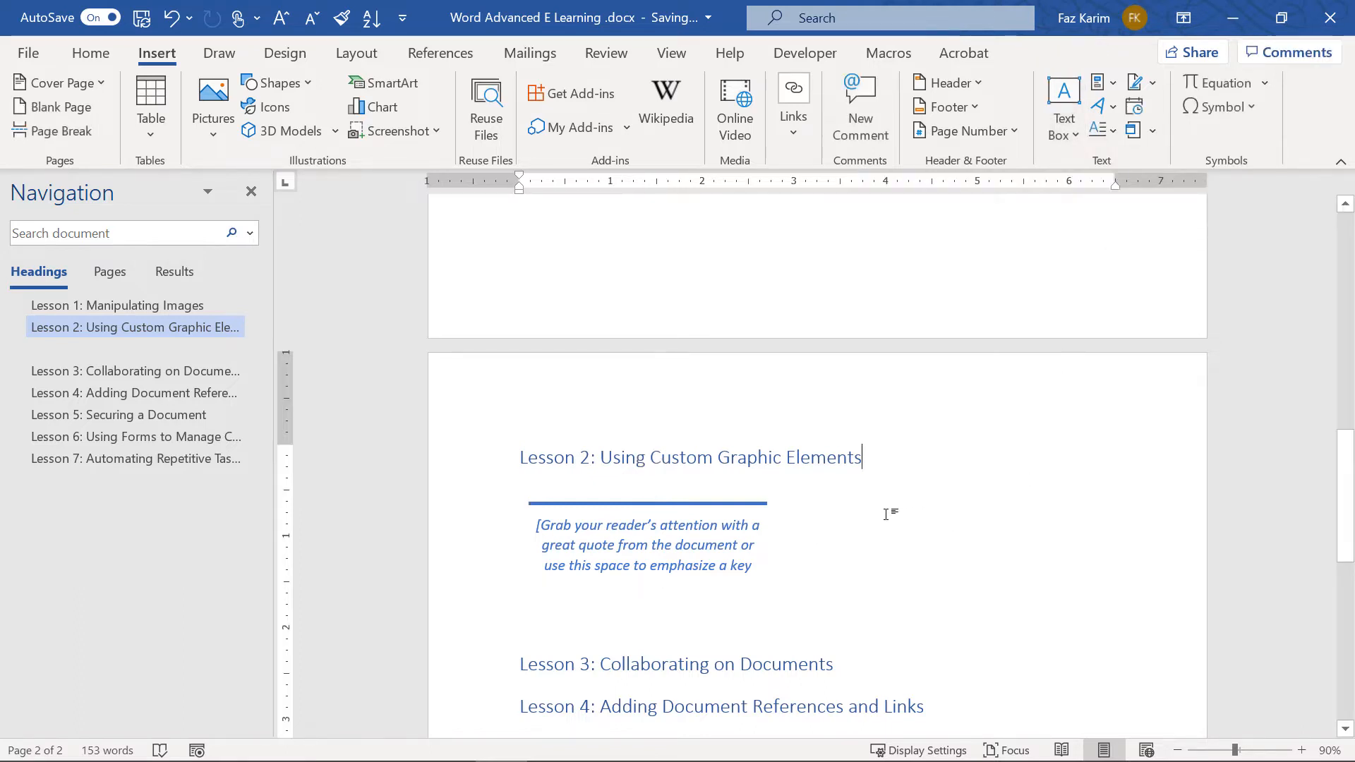
Draw a text box right of the quote and type 'Whatever you would like!'
left_click(508, 620)
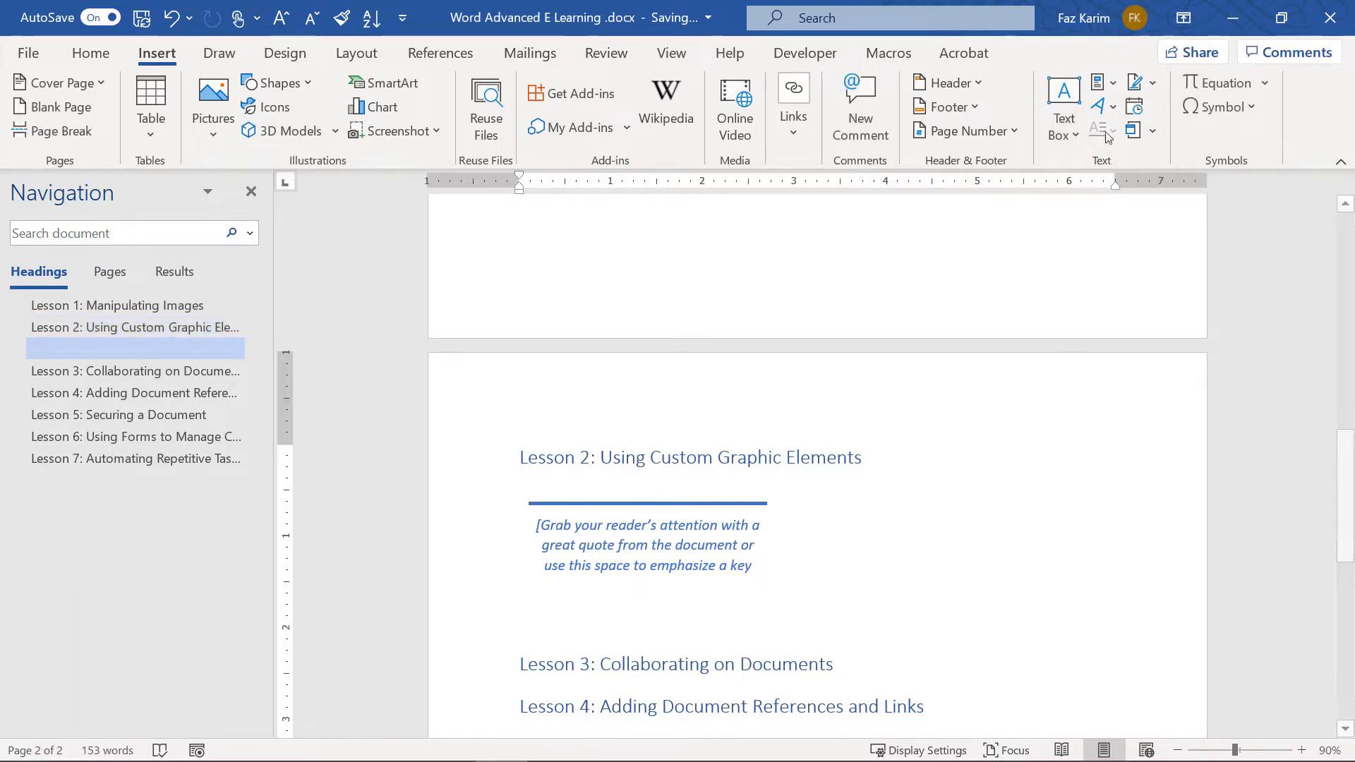
left_click(1062, 134)
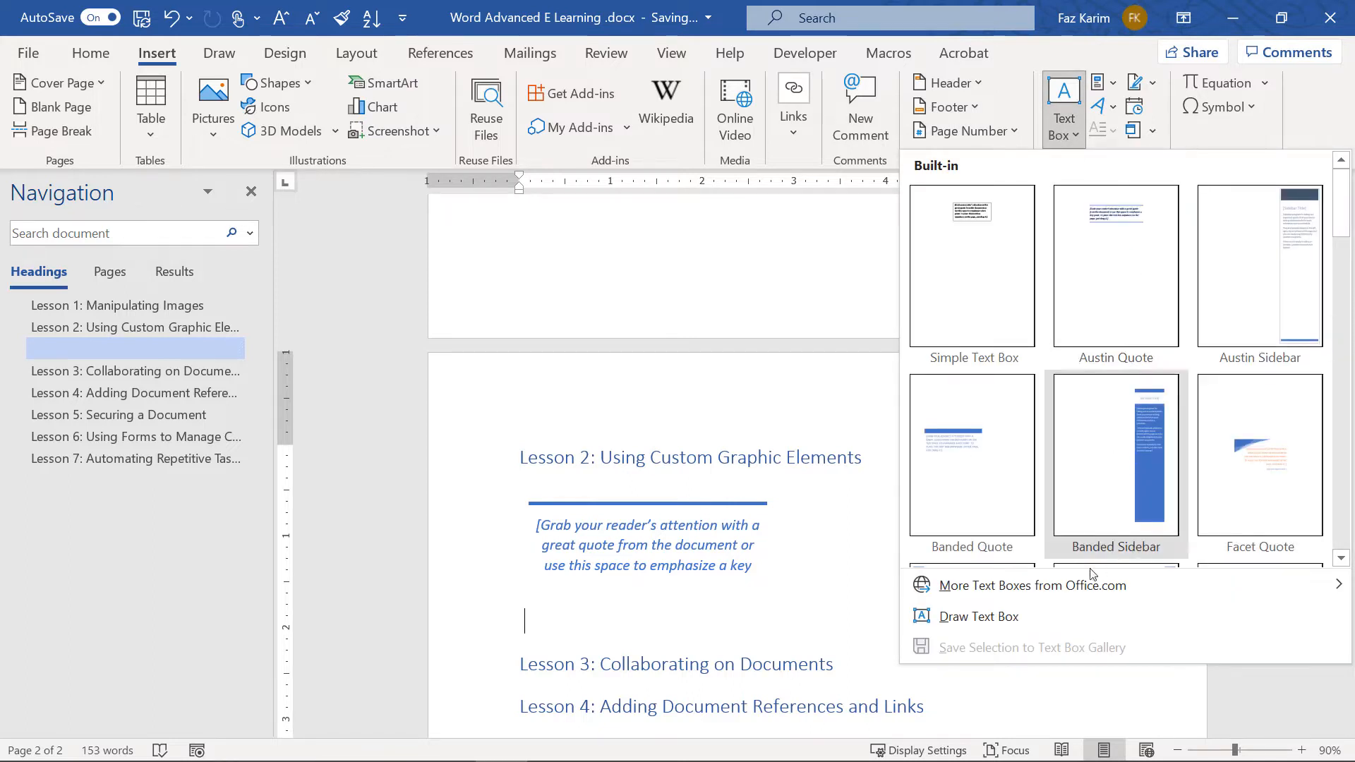
left_click(1017, 617)
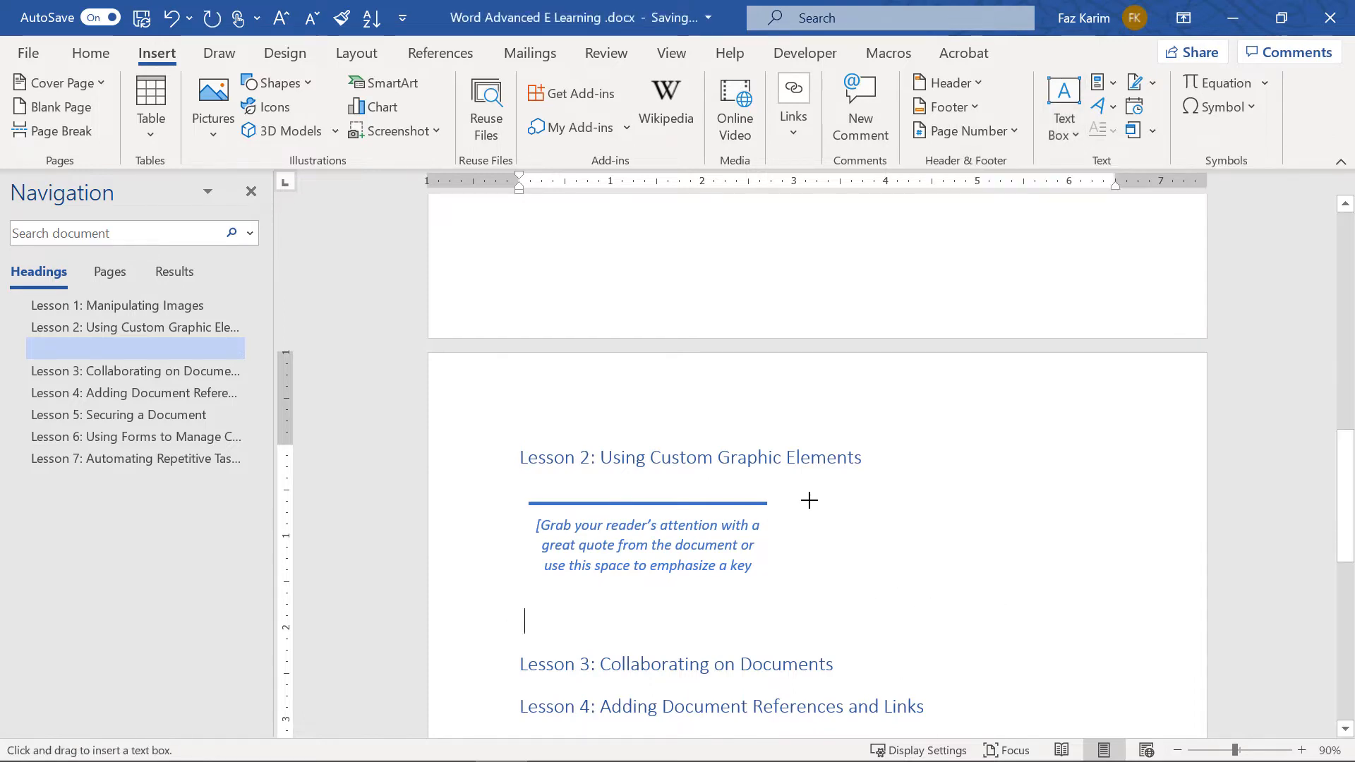
mouse_move(809, 501)
left_mouse_down()
mouse_move(898, 581)
mouse_move(1057, 609)
left_mouse_up()
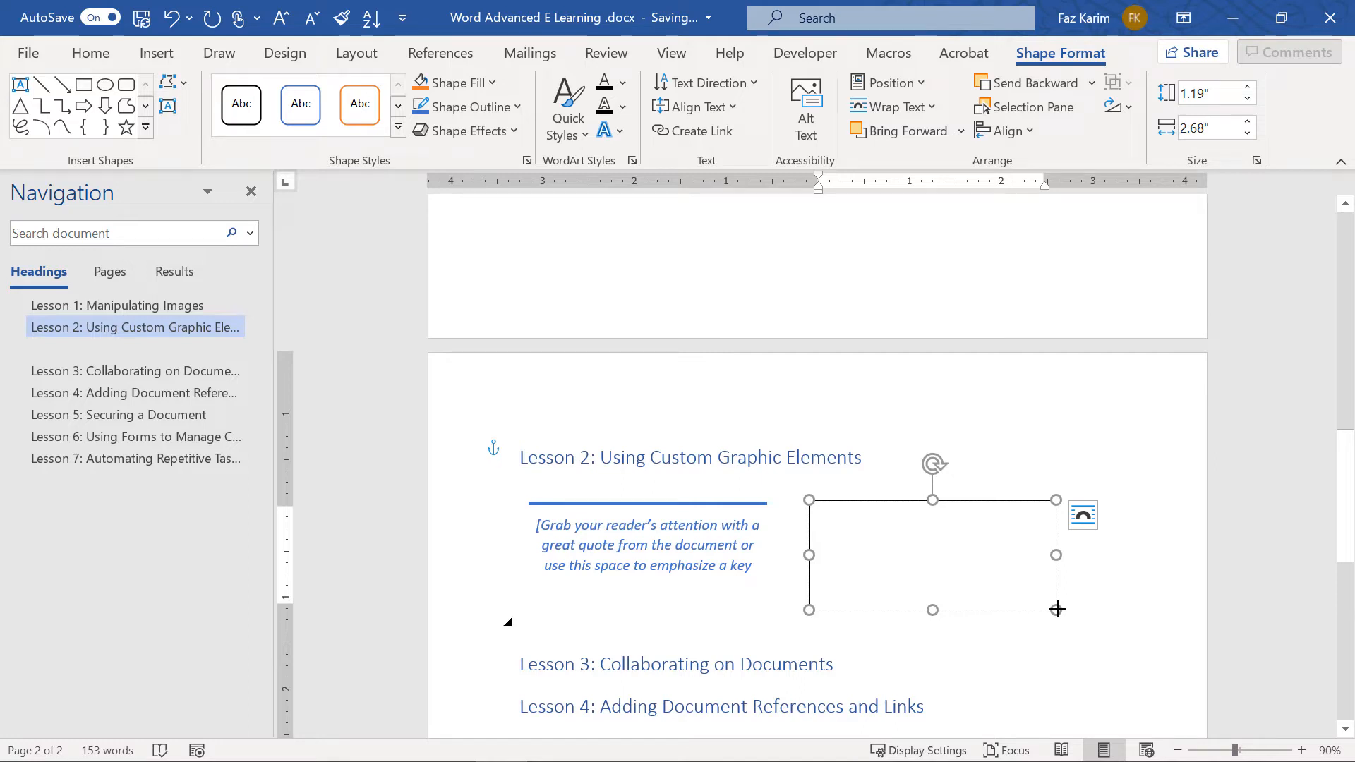
type("Whatever")
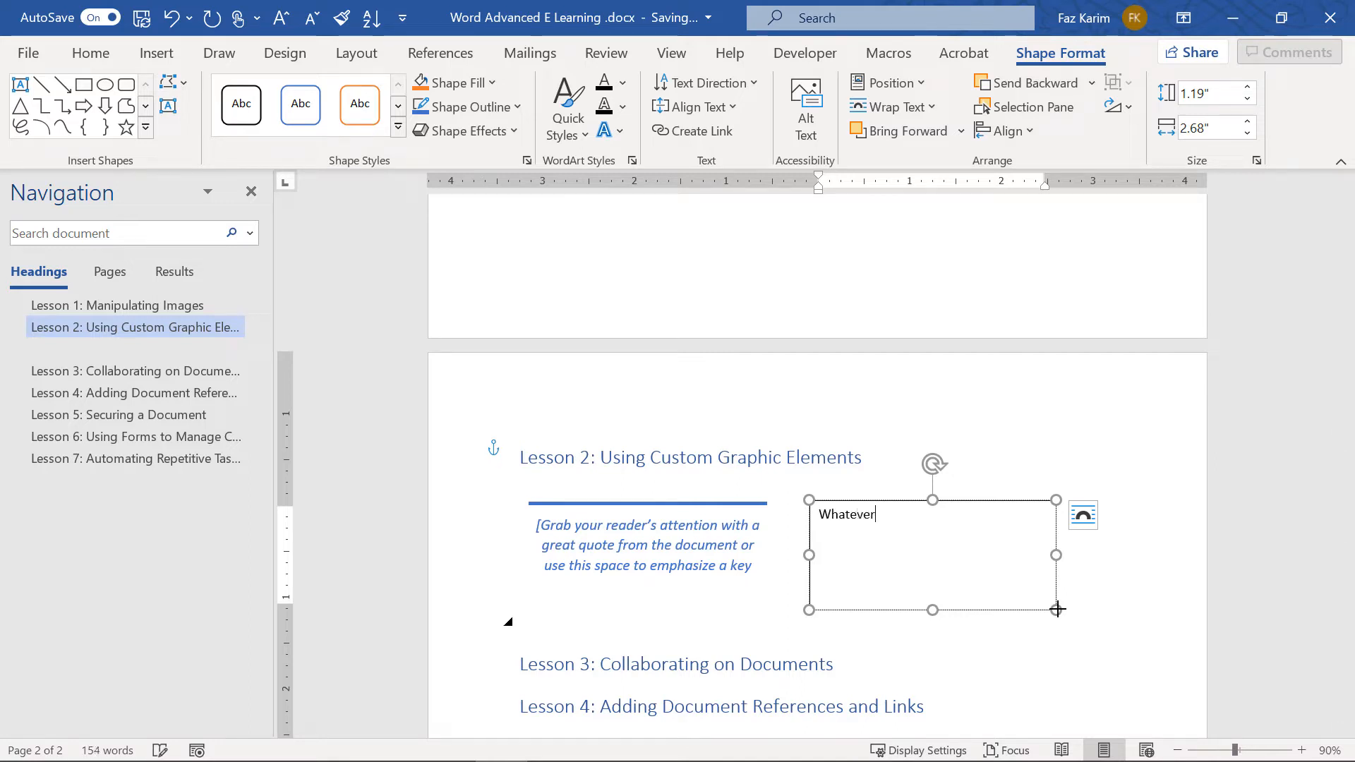
type(" you would like!")
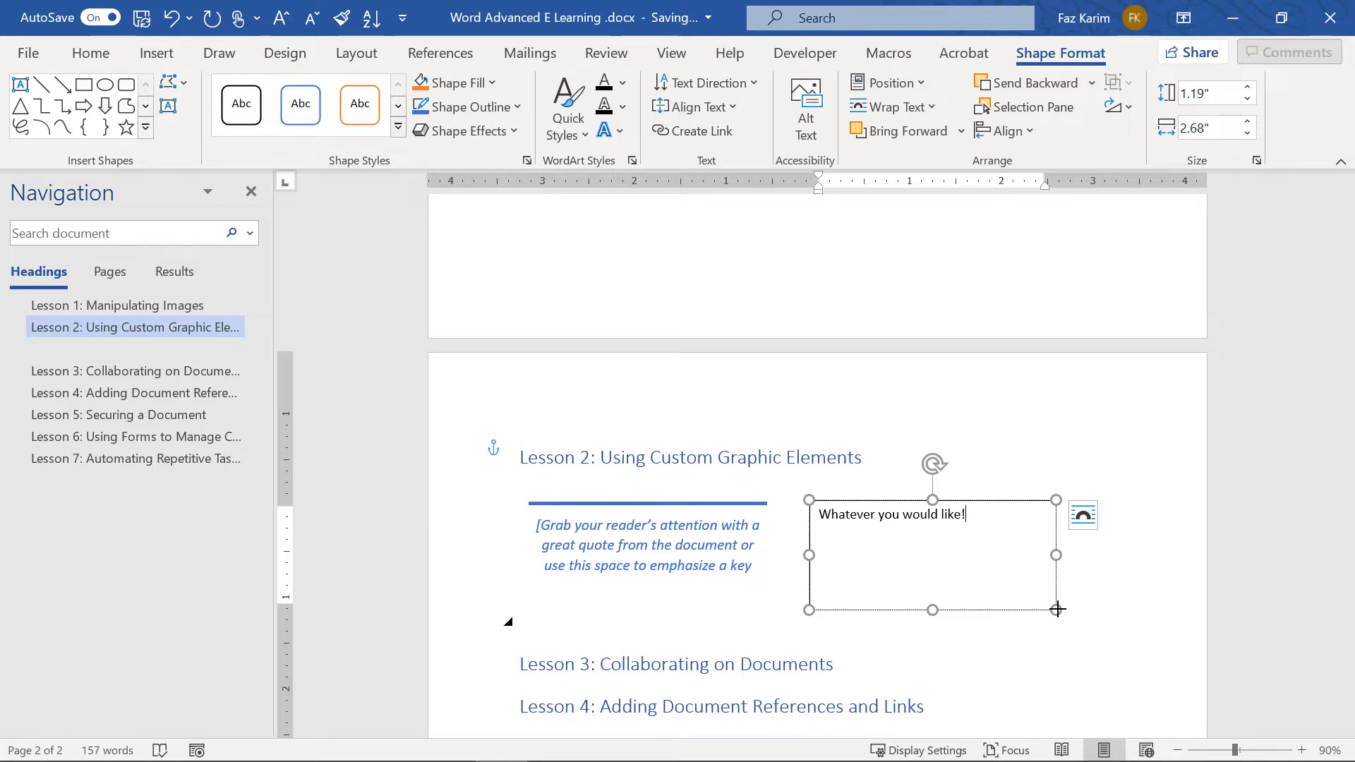
Set the new text box's font to Courier New and add a new line
left_click(958, 501)
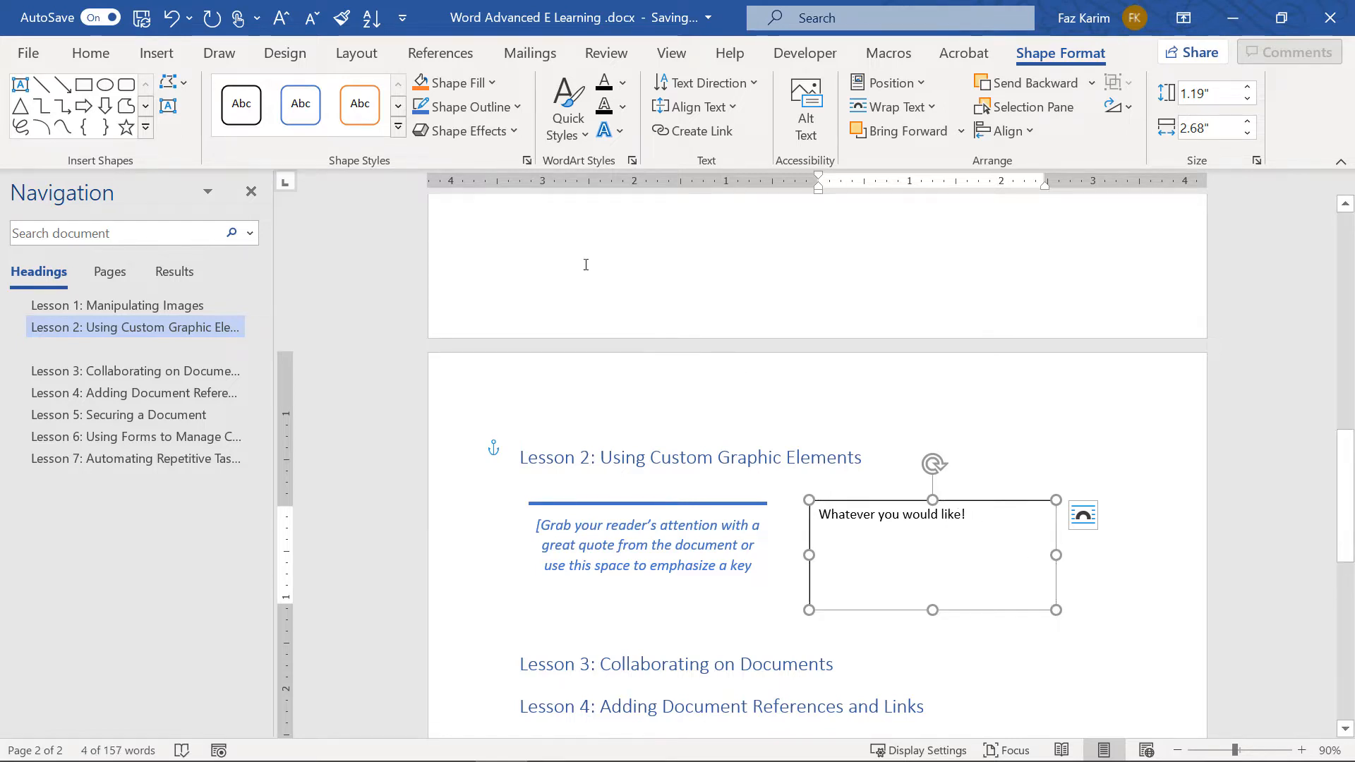
left_click(98, 60)
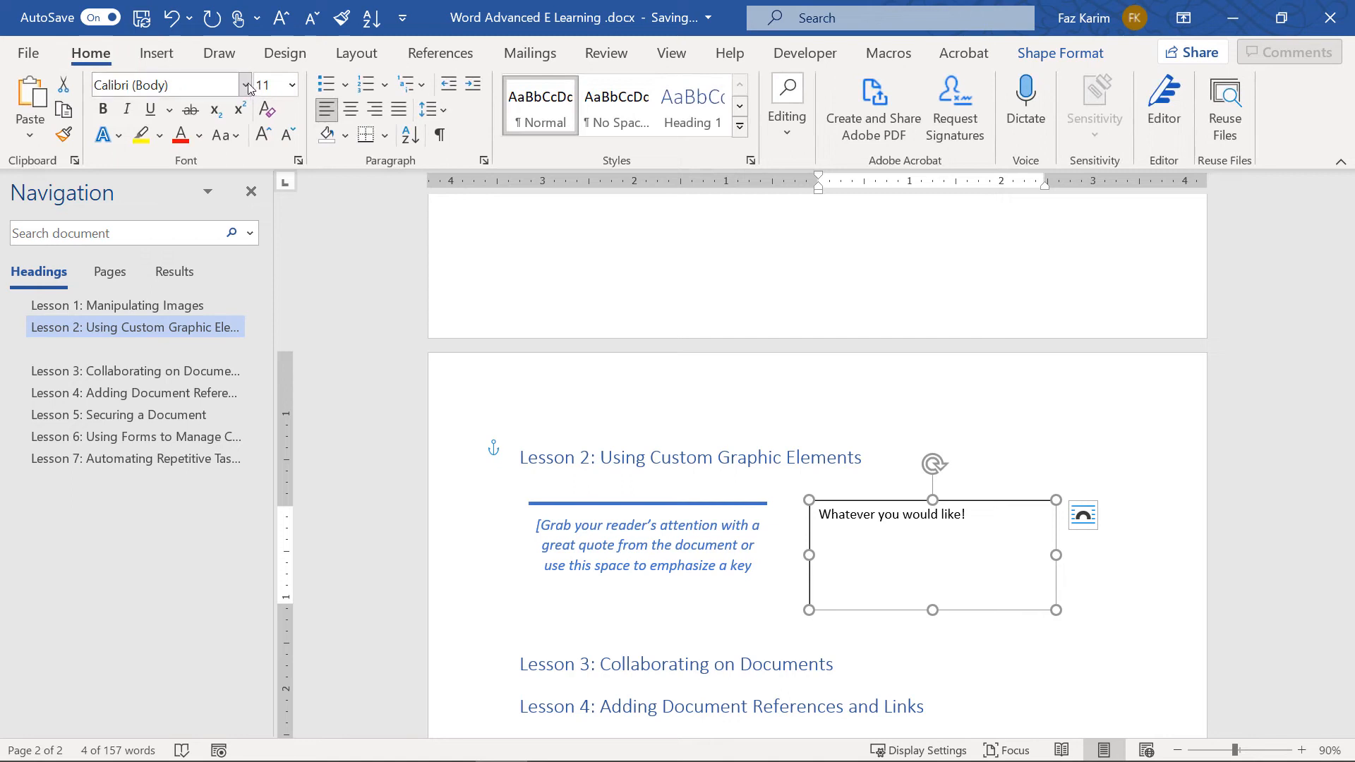
left_click(244, 85)
left_click(135, 232)
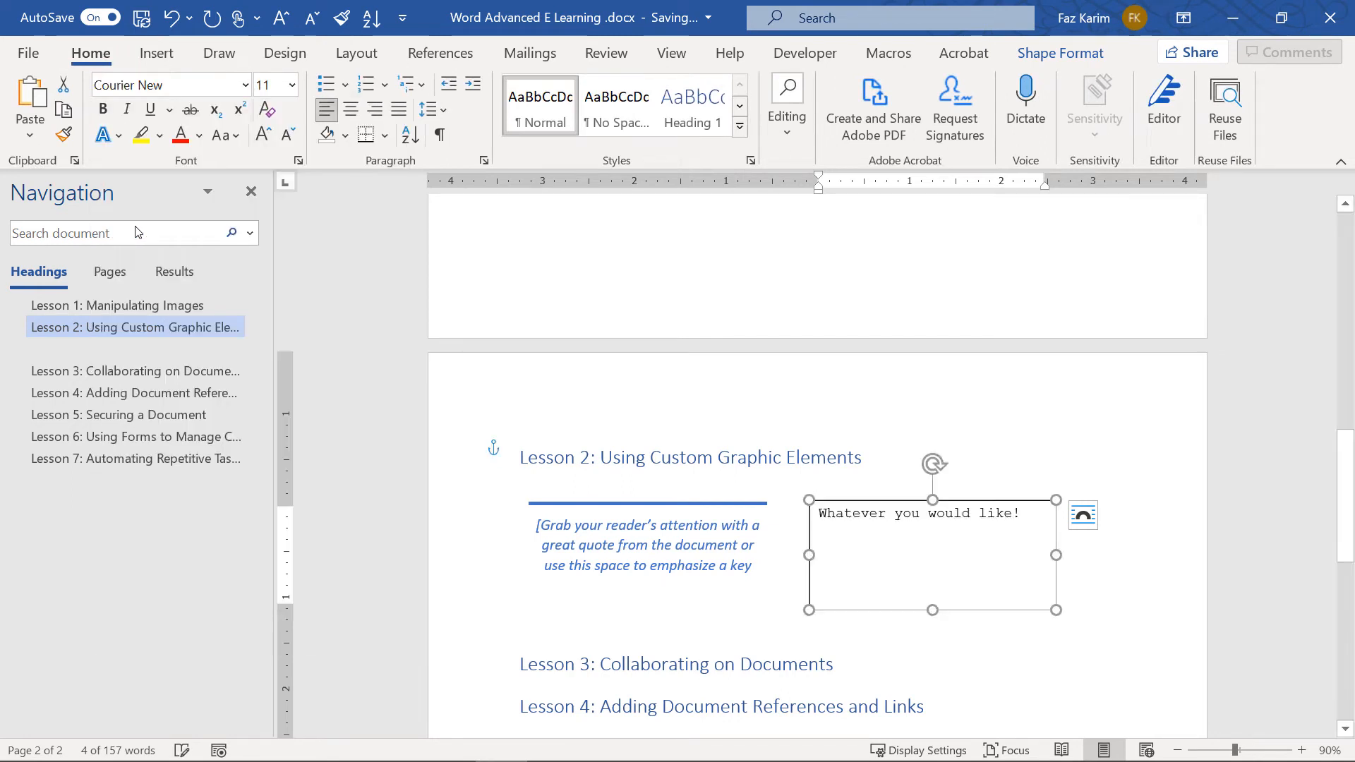
left_click(1028, 507)
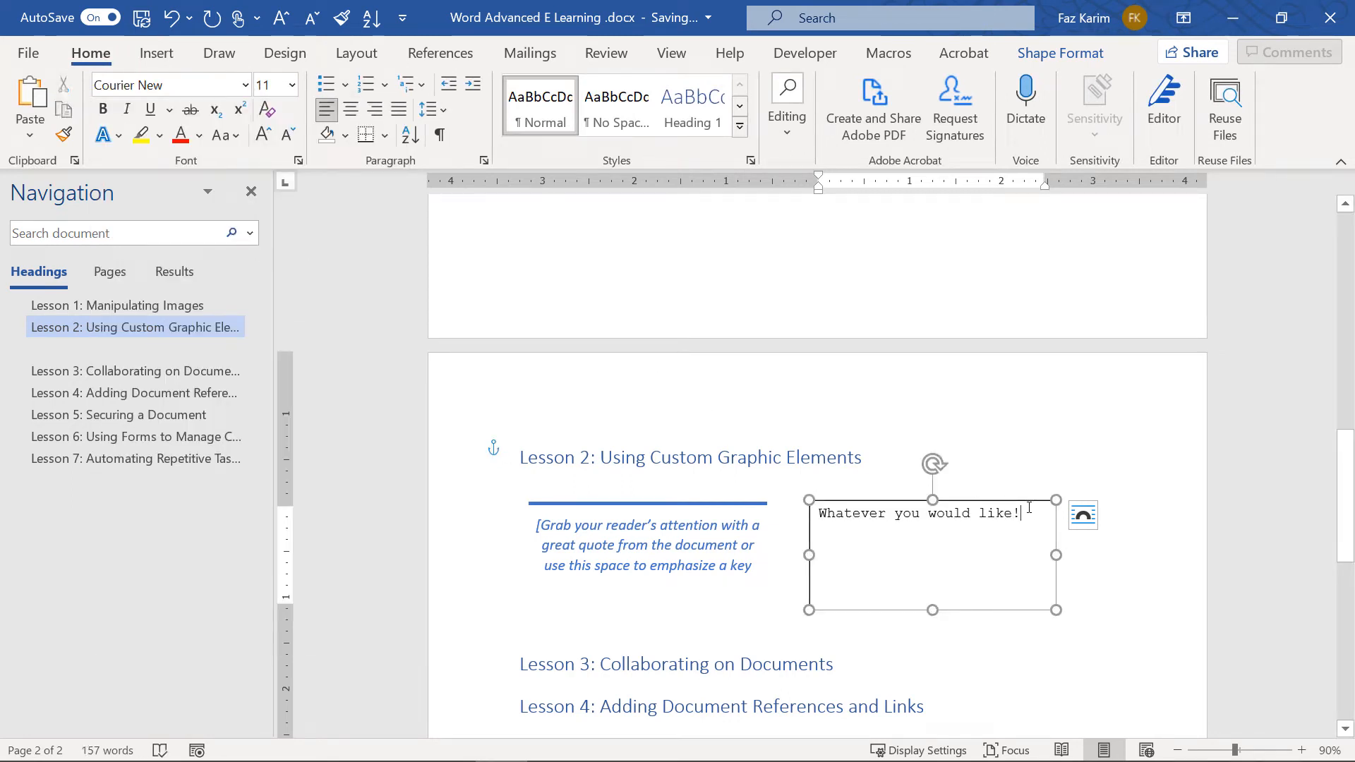
key("Return")
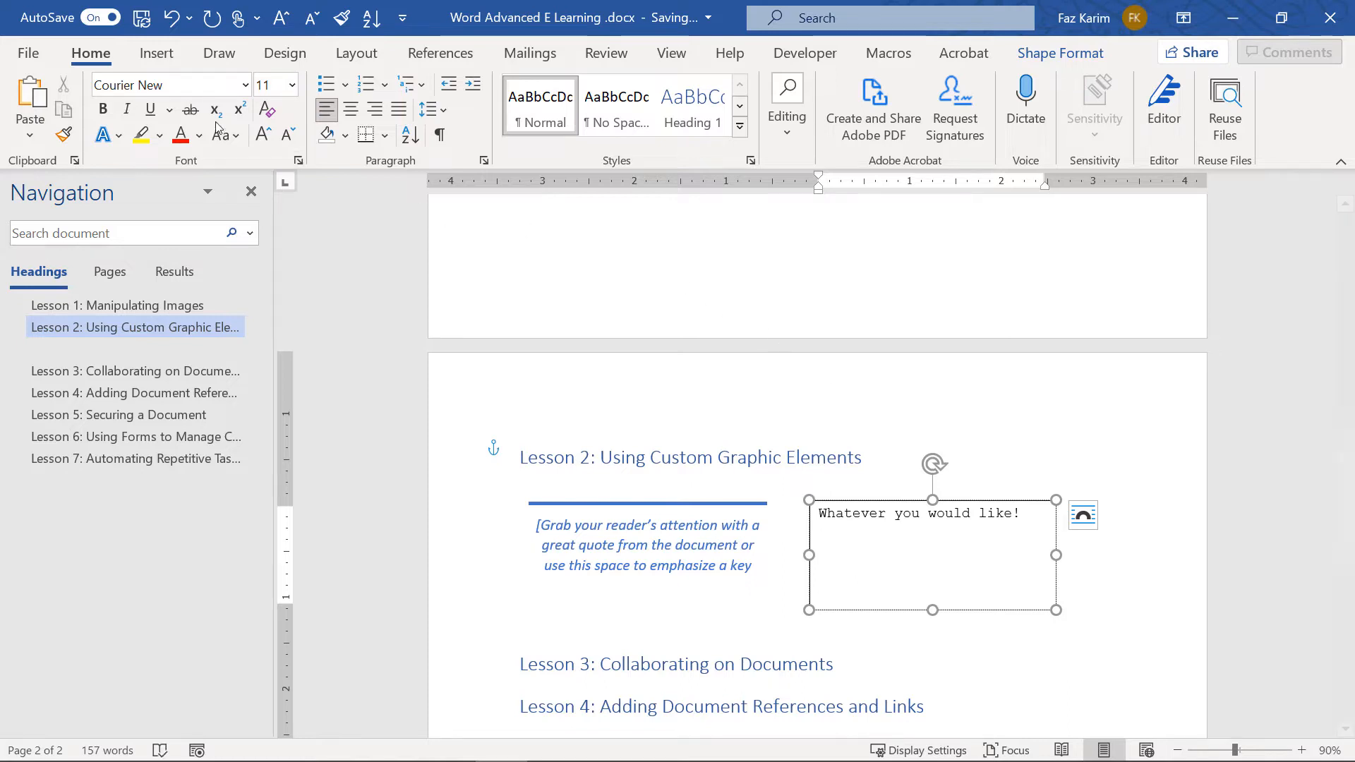
left_click(141, 64)
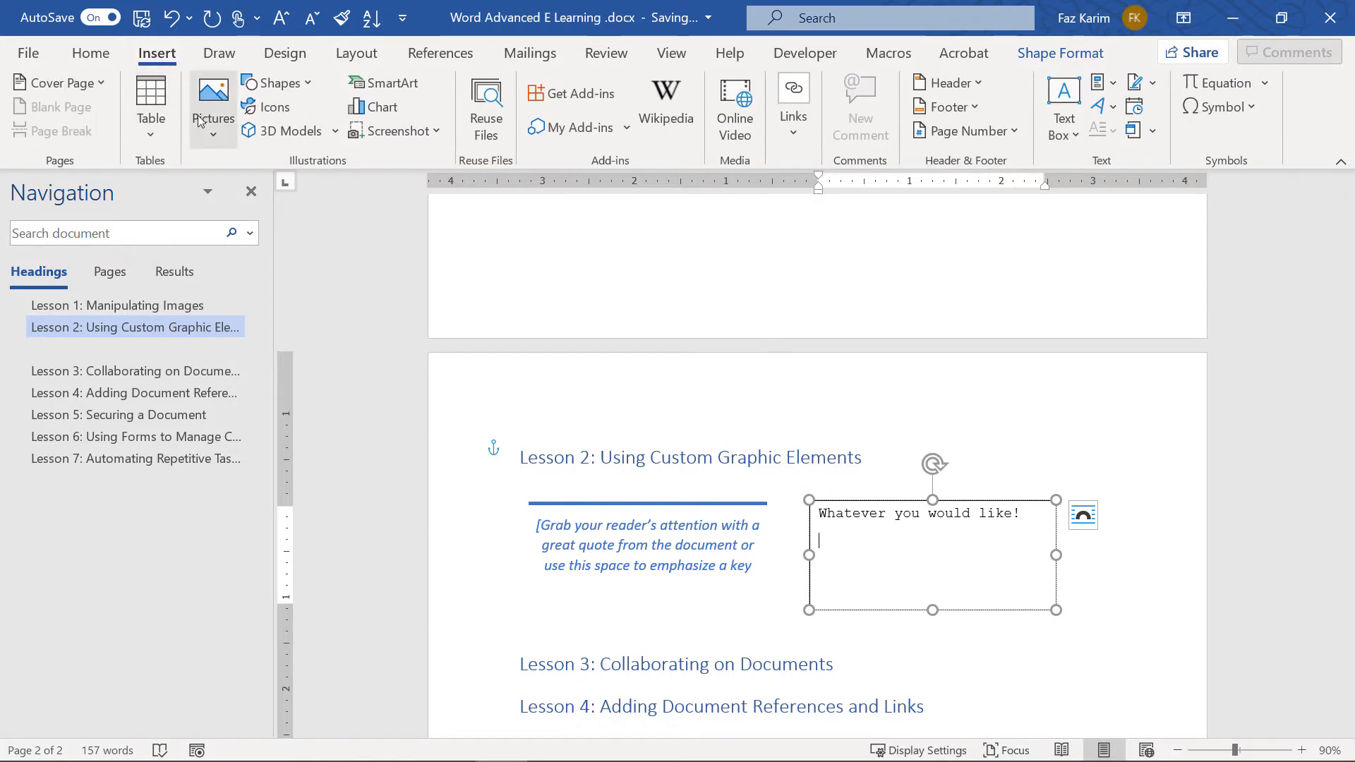
Insert the 3-D glasses stock icon into the Courier New text box below its sentence
left_click(202, 123)
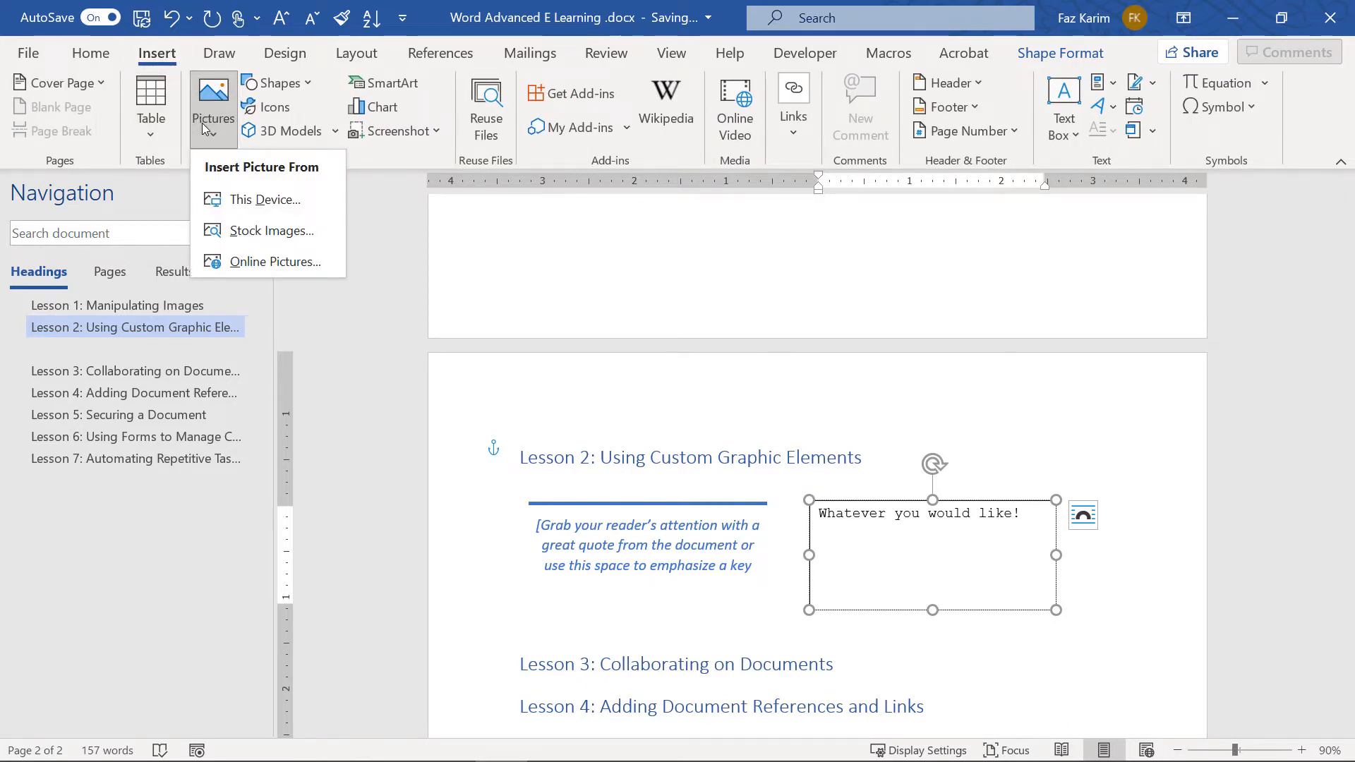
left_click(258, 235)
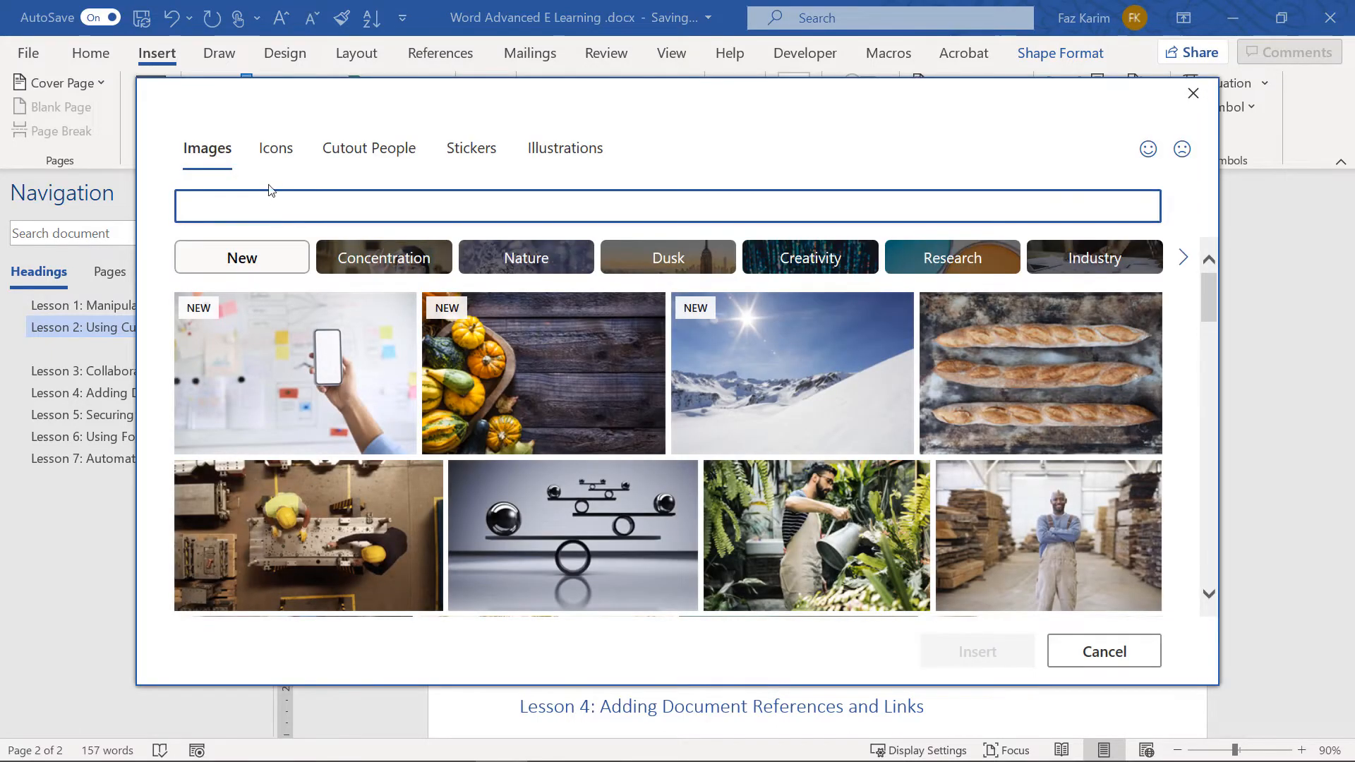
left_click(276, 151)
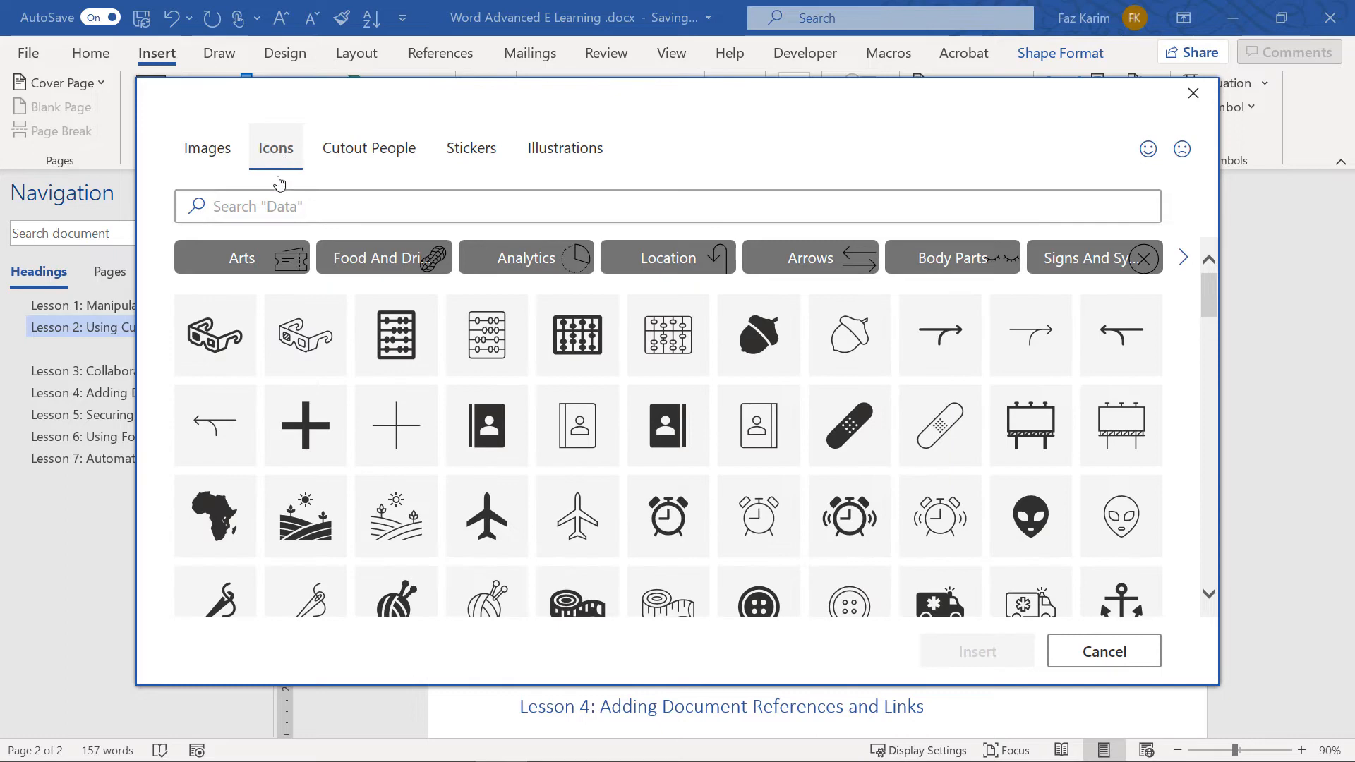
left_click(230, 334)
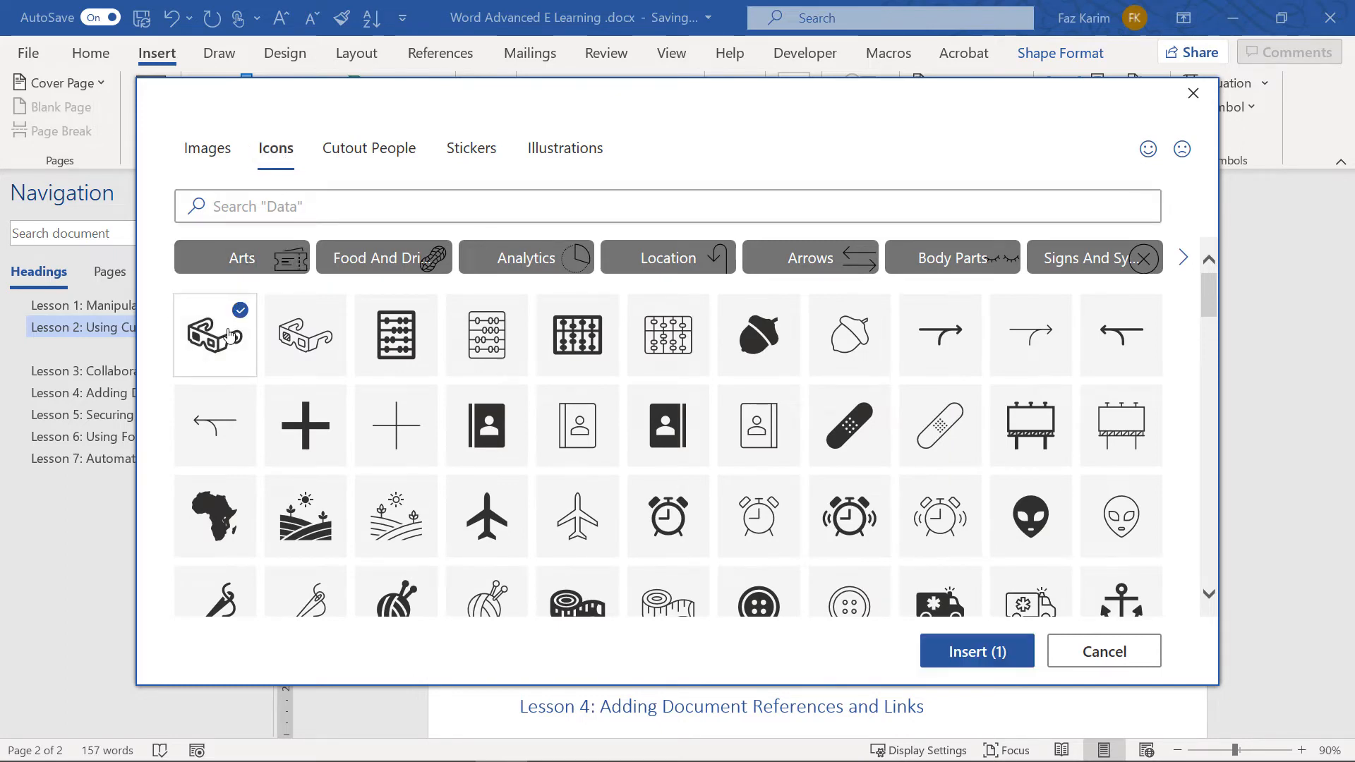
left_click(942, 667)
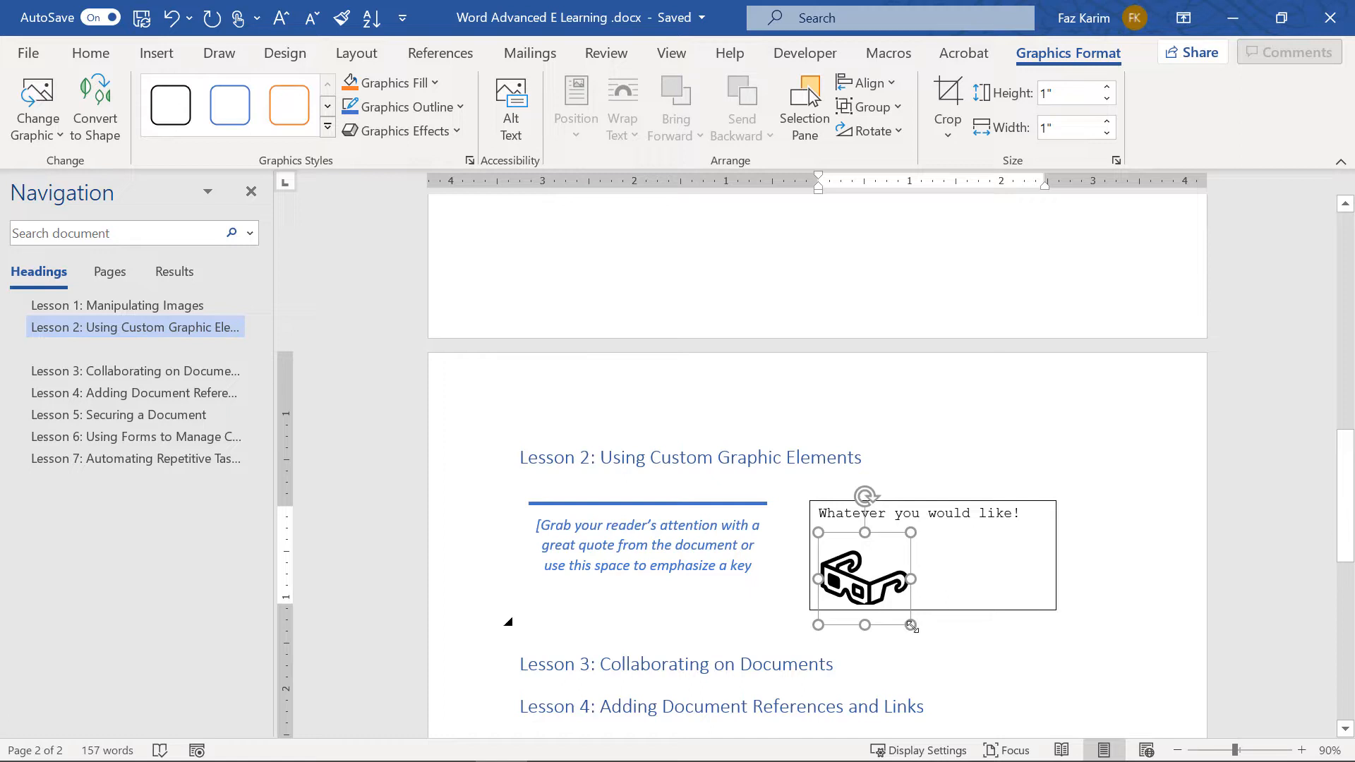
Shrink the glasses icon and enlarge the surrounding text box
mouse_move(911, 625)
left_mouse_down()
mouse_move(940, 650)
mouse_move(896, 605)
left_mouse_up()
left_click(1056, 610)
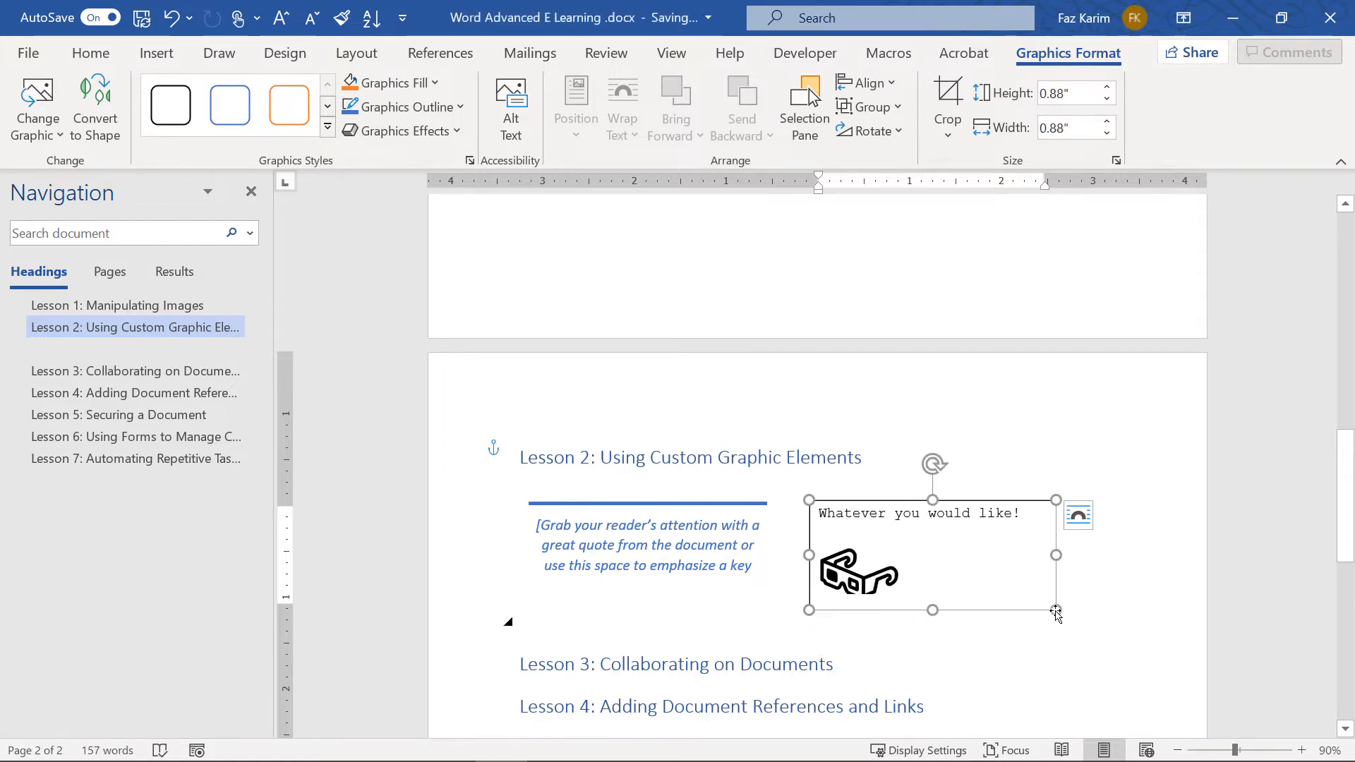
left_click_drag(1056, 609, 1085, 645)
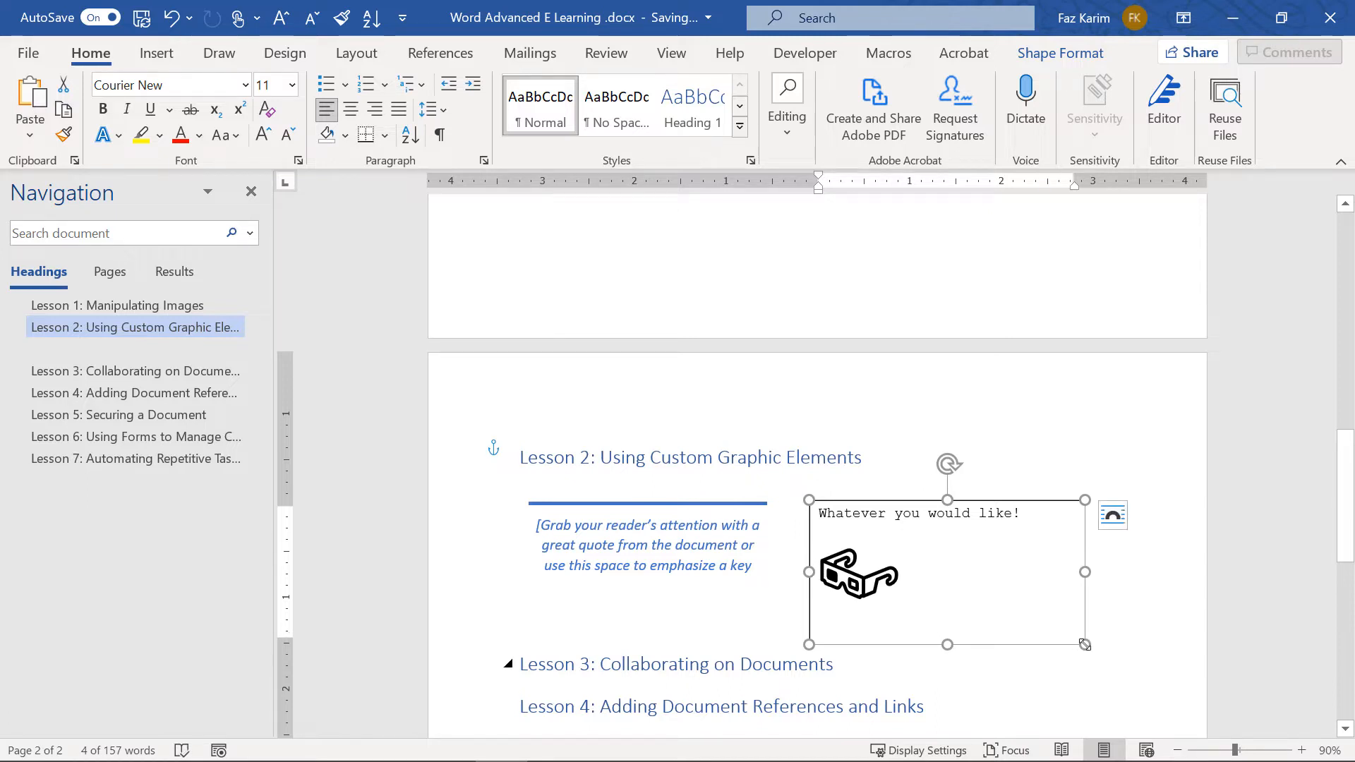
Generate a sample sentence with =rand(1,1), then make the box taller and narrower
left_click(944, 613)
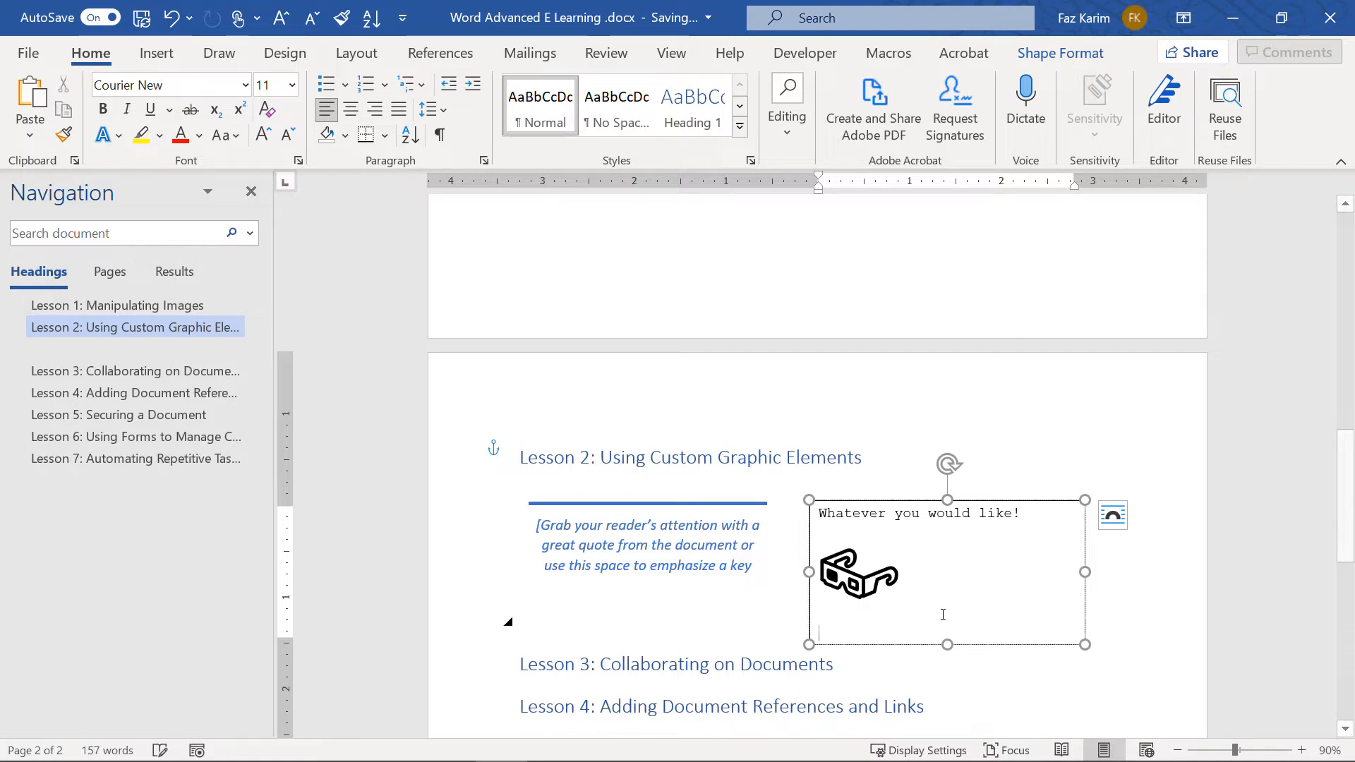
type("=rand")
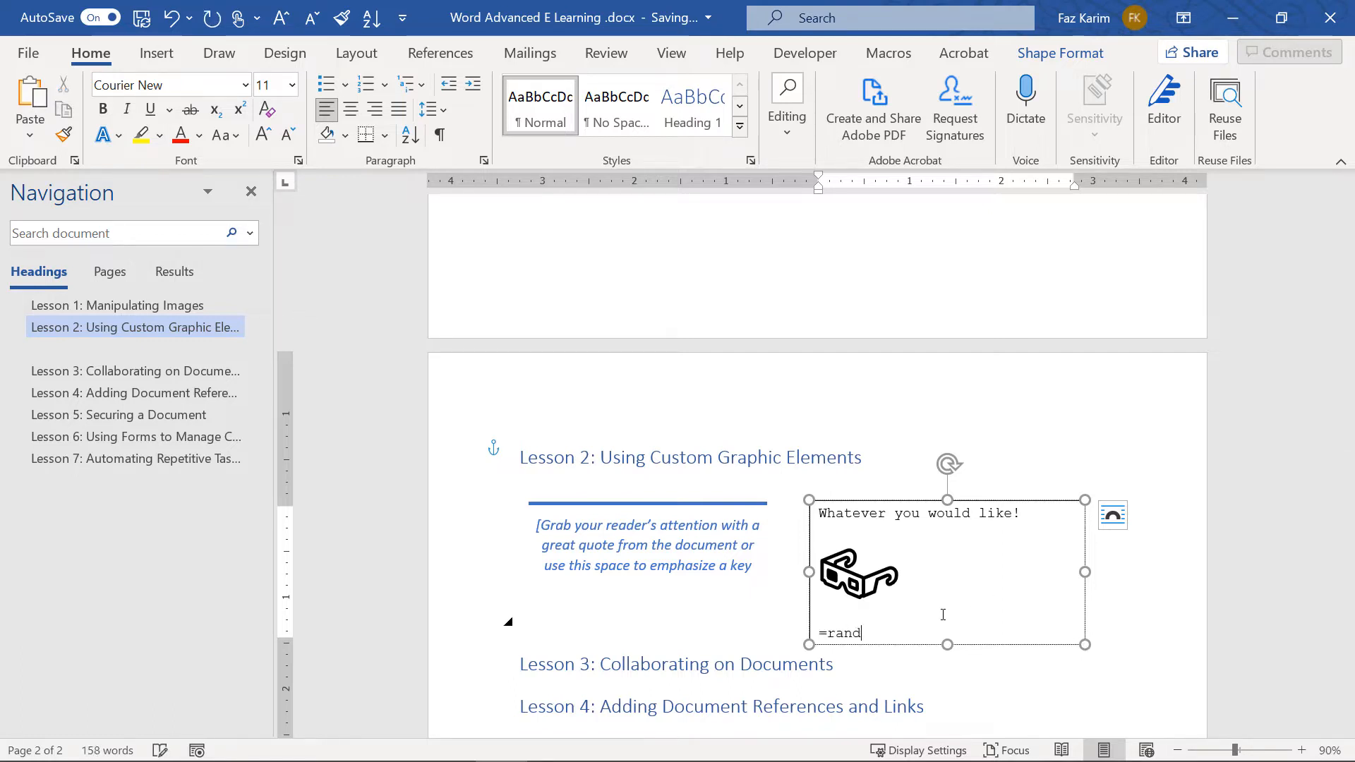
type("(1")
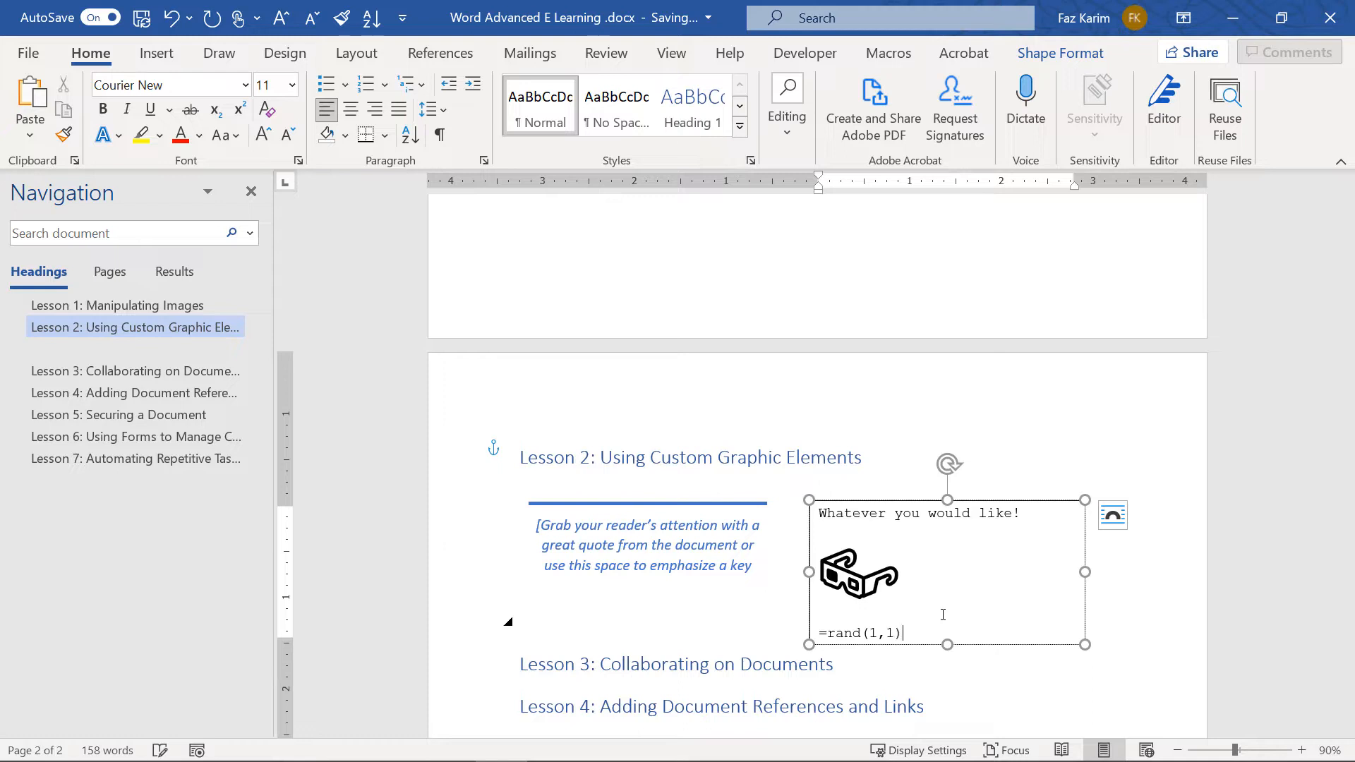
type(",1)")
key("Return")
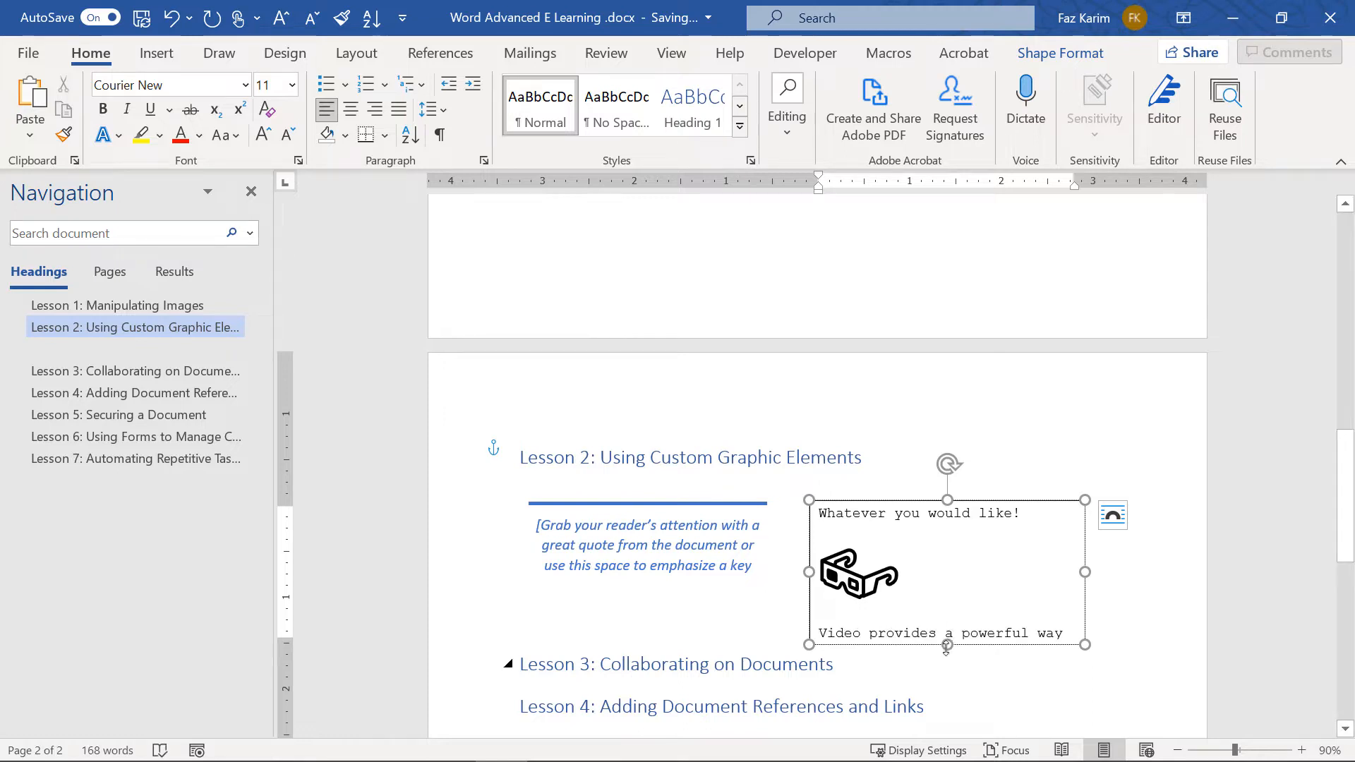
mouse_move(948, 644)
left_mouse_down()
mouse_move(947, 696)
mouse_move(947, 646)
left_mouse_up()
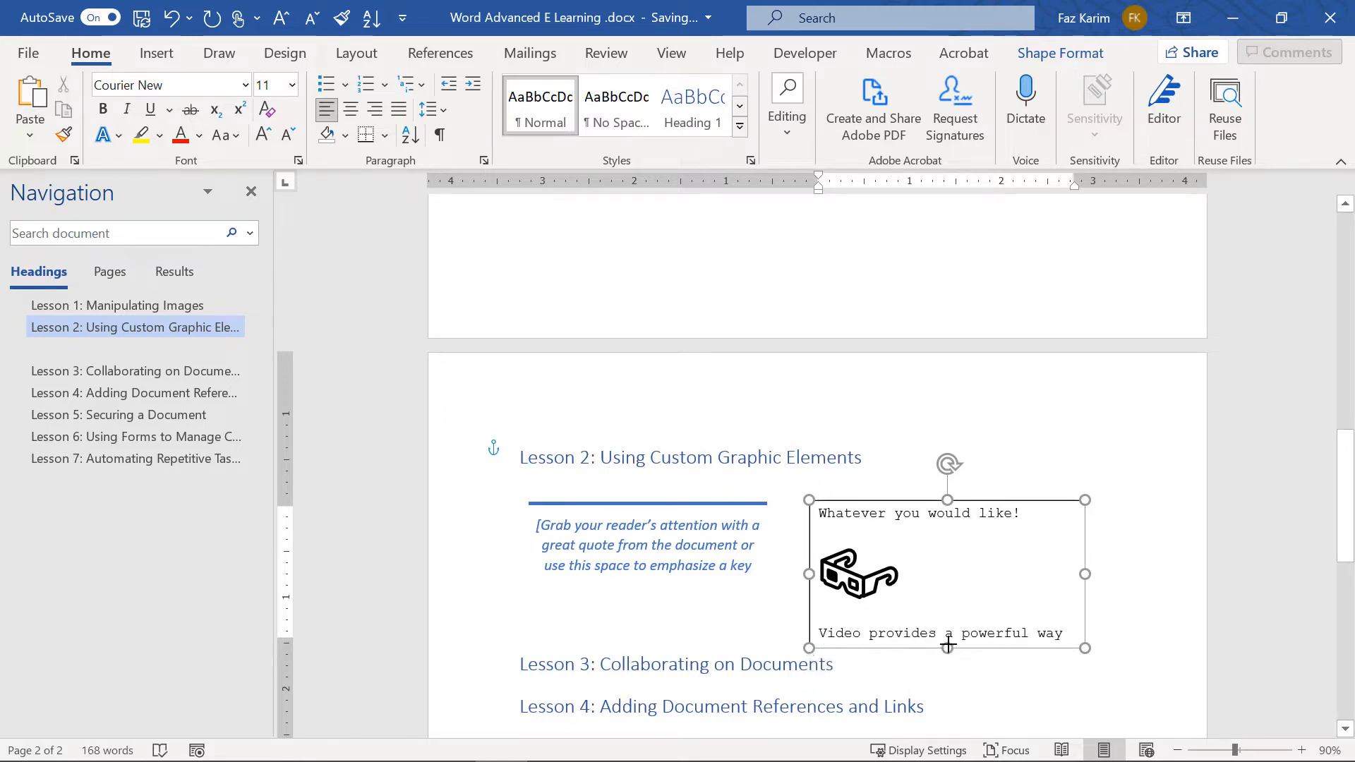
left_click_drag(1082, 573, 1016, 573)
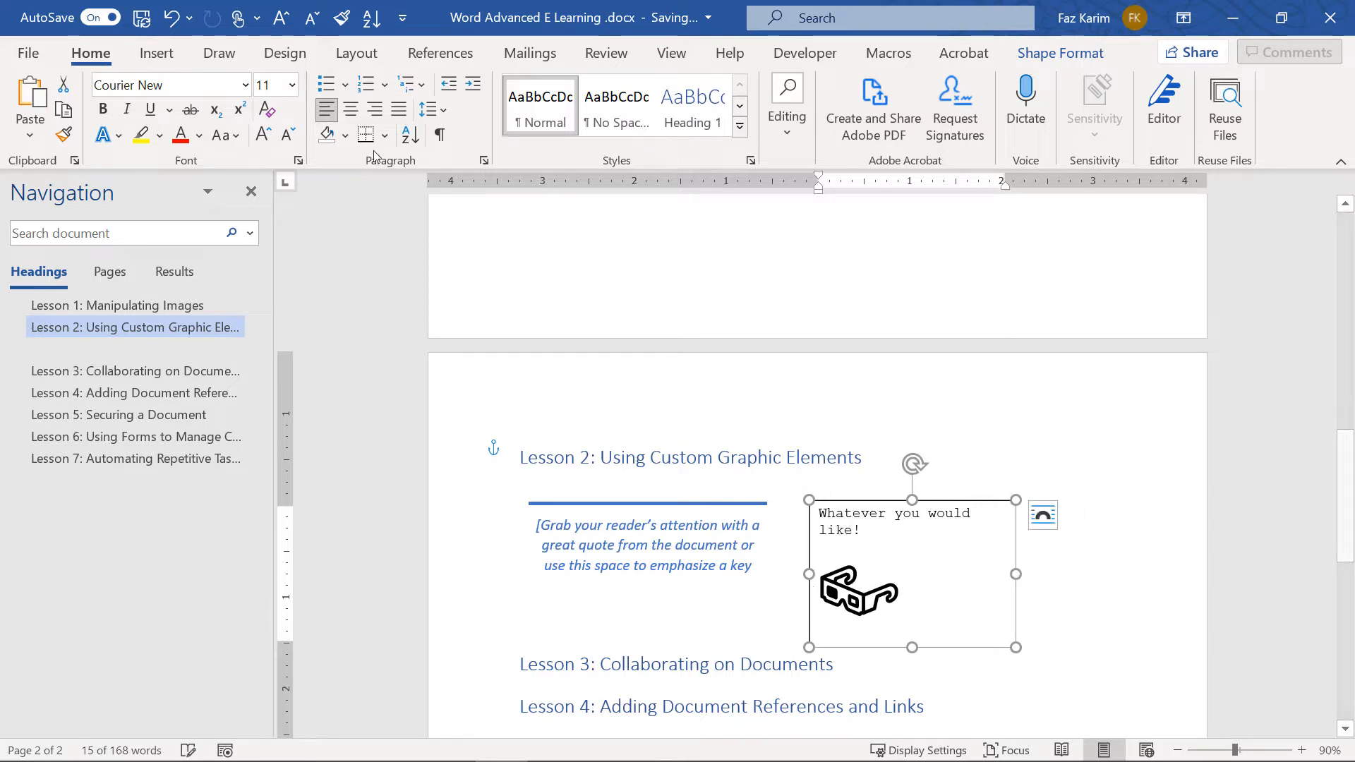
left_click(157, 53)
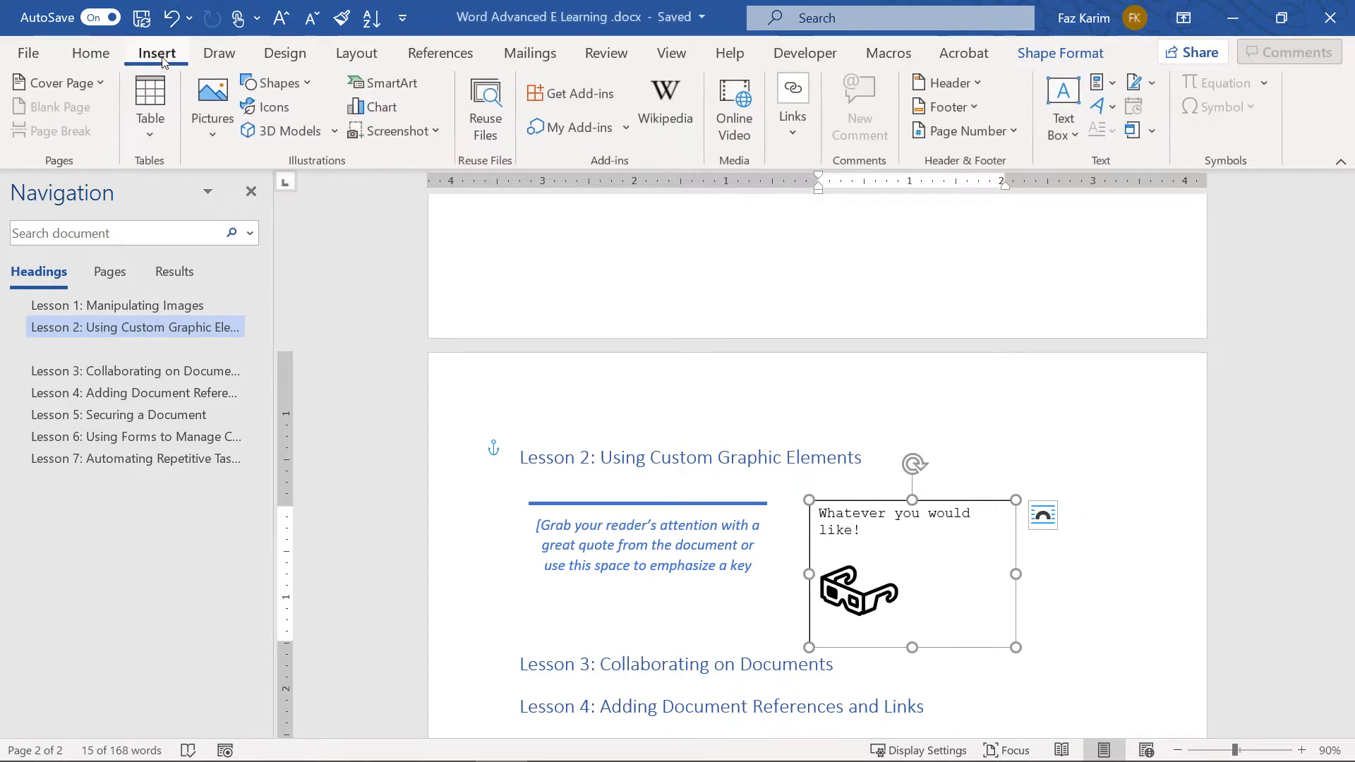
Draw a new text box right of the first and link the first box's text into it
left_click(1064, 131)
left_click(1081, 192)
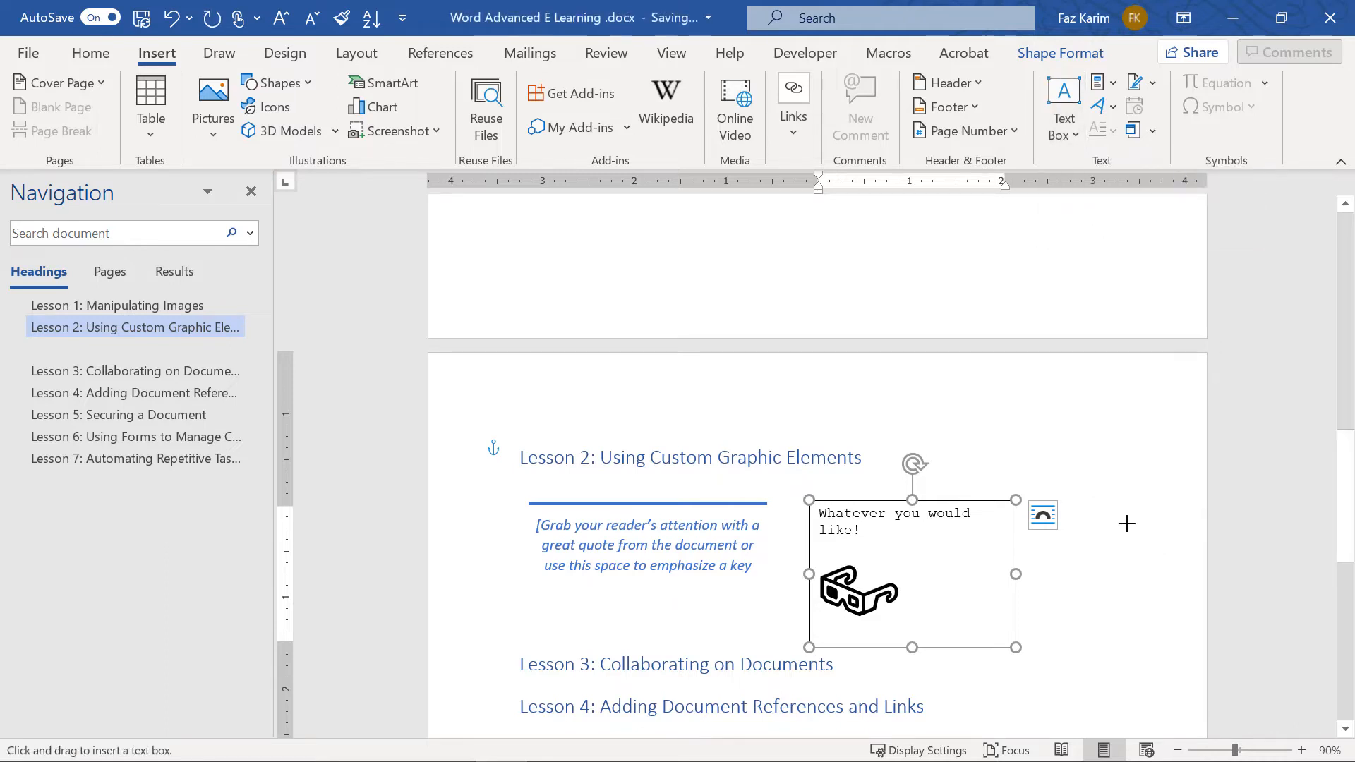
left_click_drag(1099, 493, 1199, 647)
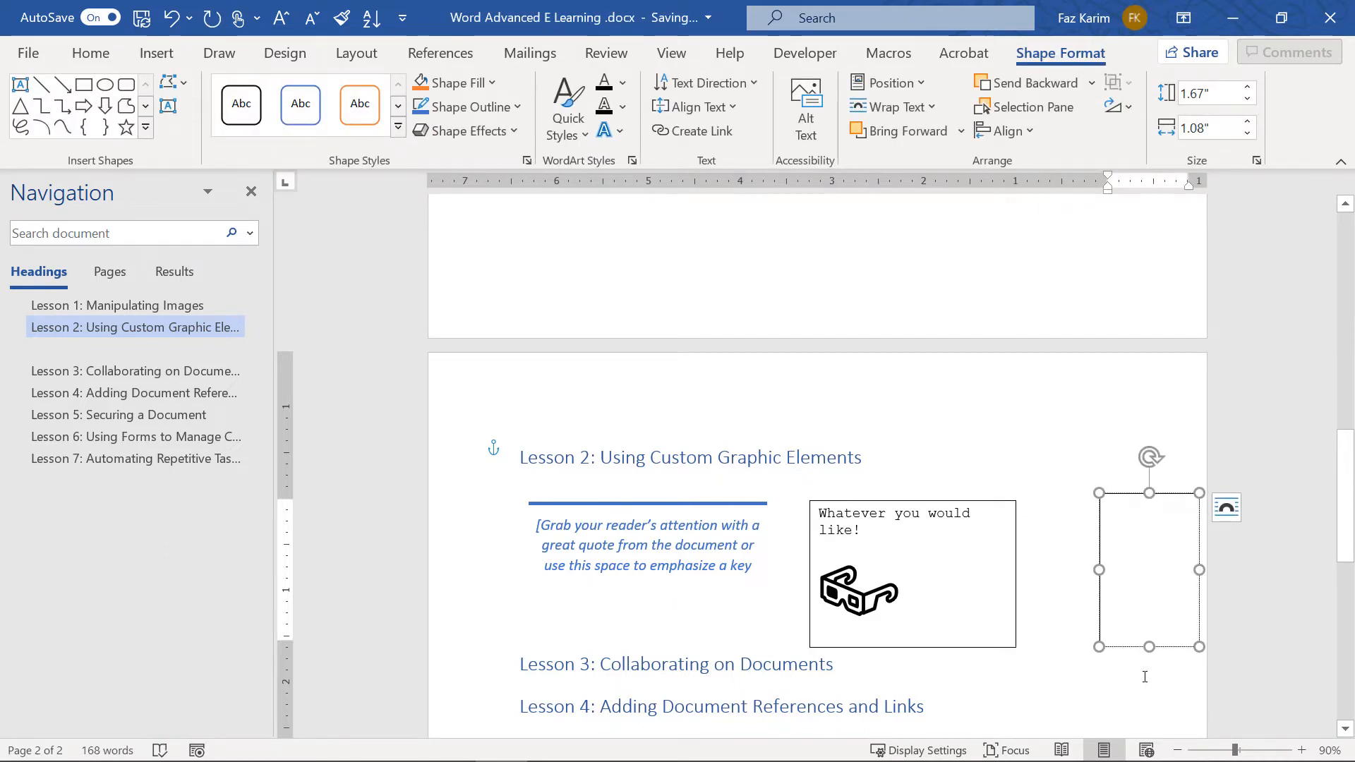
left_click(916, 501)
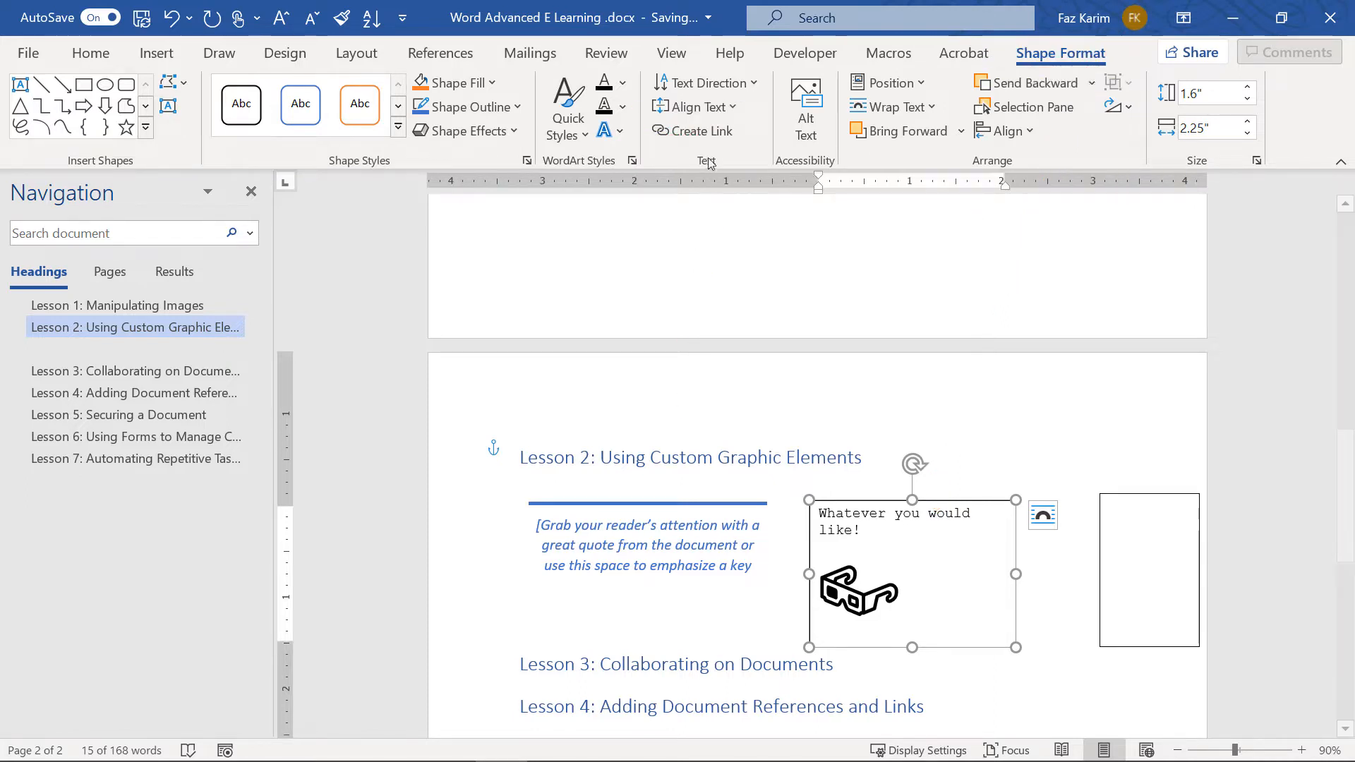
left_click(693, 130)
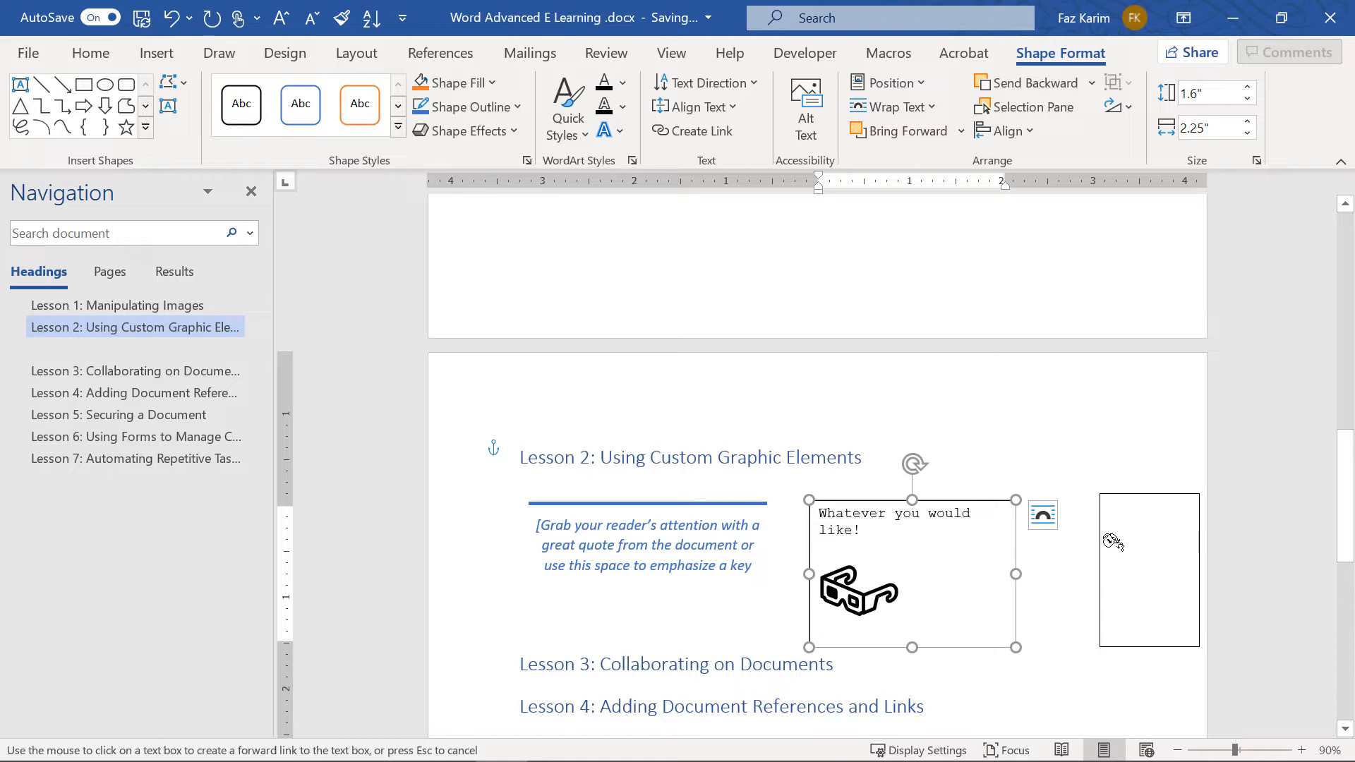
left_click(1113, 542)
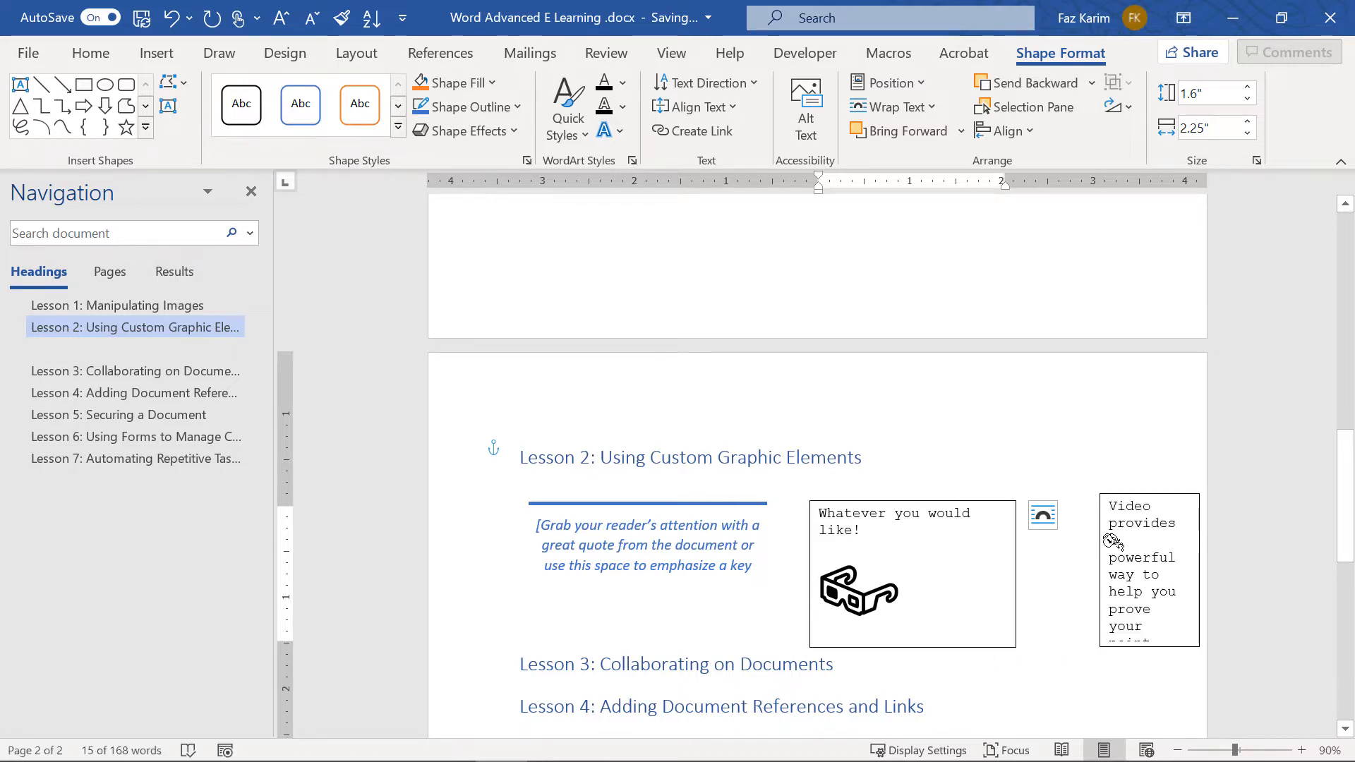
Narrow the 'Whatever you would like!' box and widen the 'Video provides' box leftward
left_click_drag(1016, 574, 972, 577)
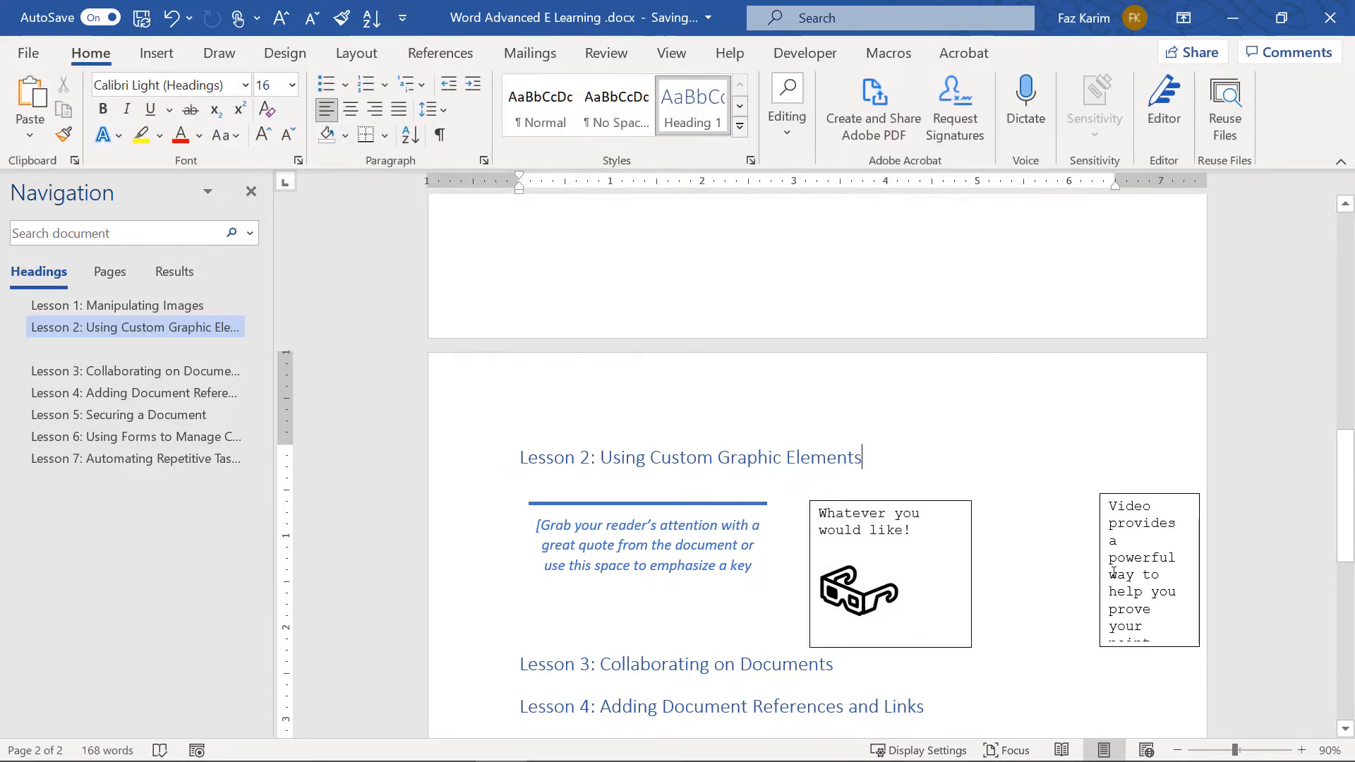
left_click(1100, 571)
left_click_drag(1100, 570, 1029, 582)
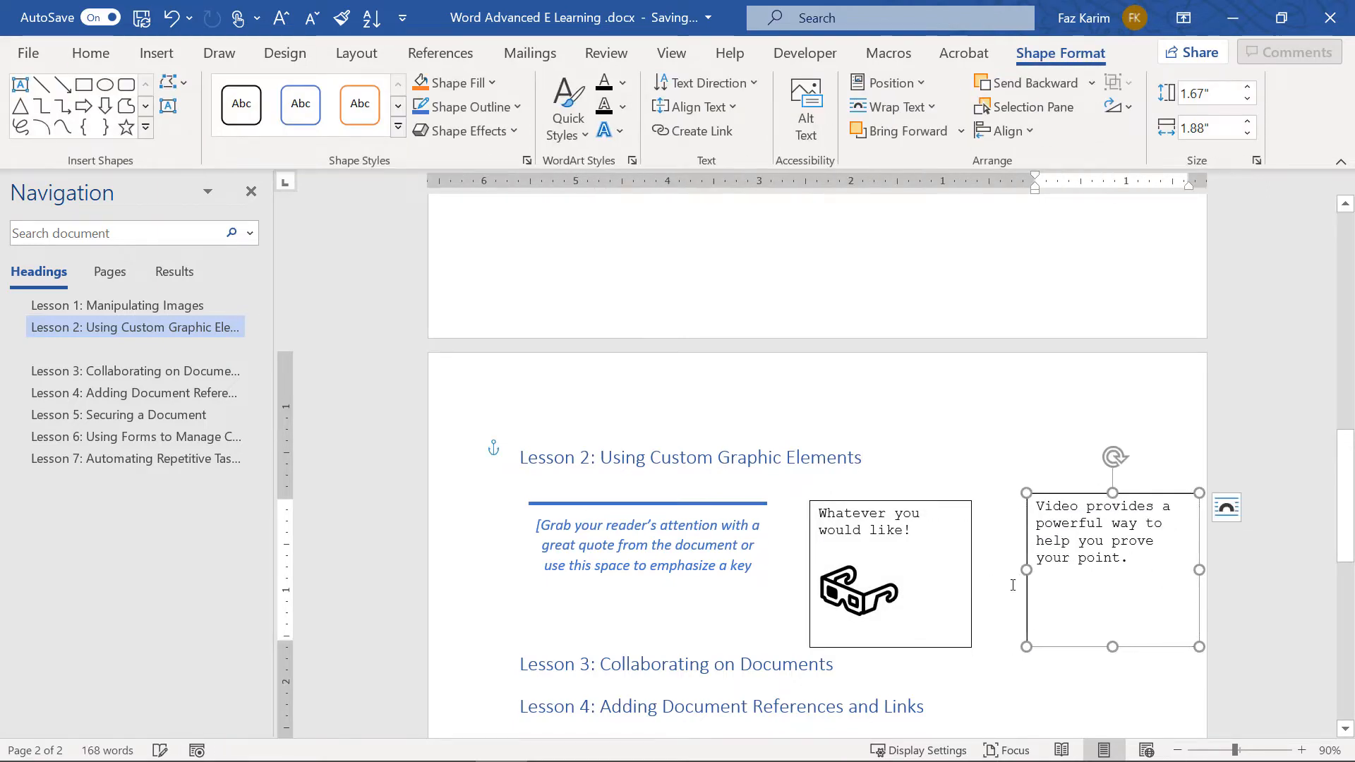
left_click(921, 562)
mouse_move(892, 640)
left_mouse_down()
mouse_move(896, 566)
mouse_move(894, 648)
mouse_move(910, 629)
mouse_move(910, 590)
mouse_move(914, 644)
left_mouse_up()
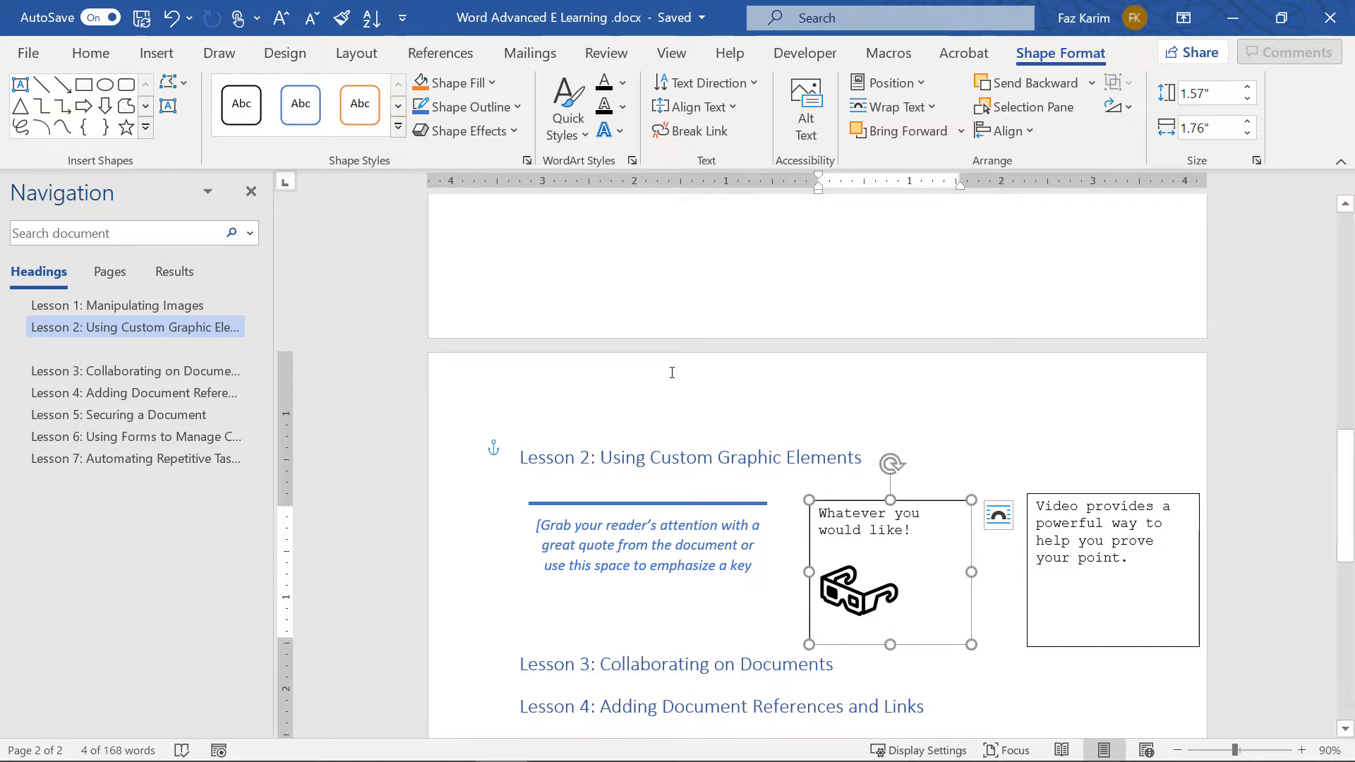
Type 'Using Word Art In Word' below the quote and select that line
left_click(156, 53)
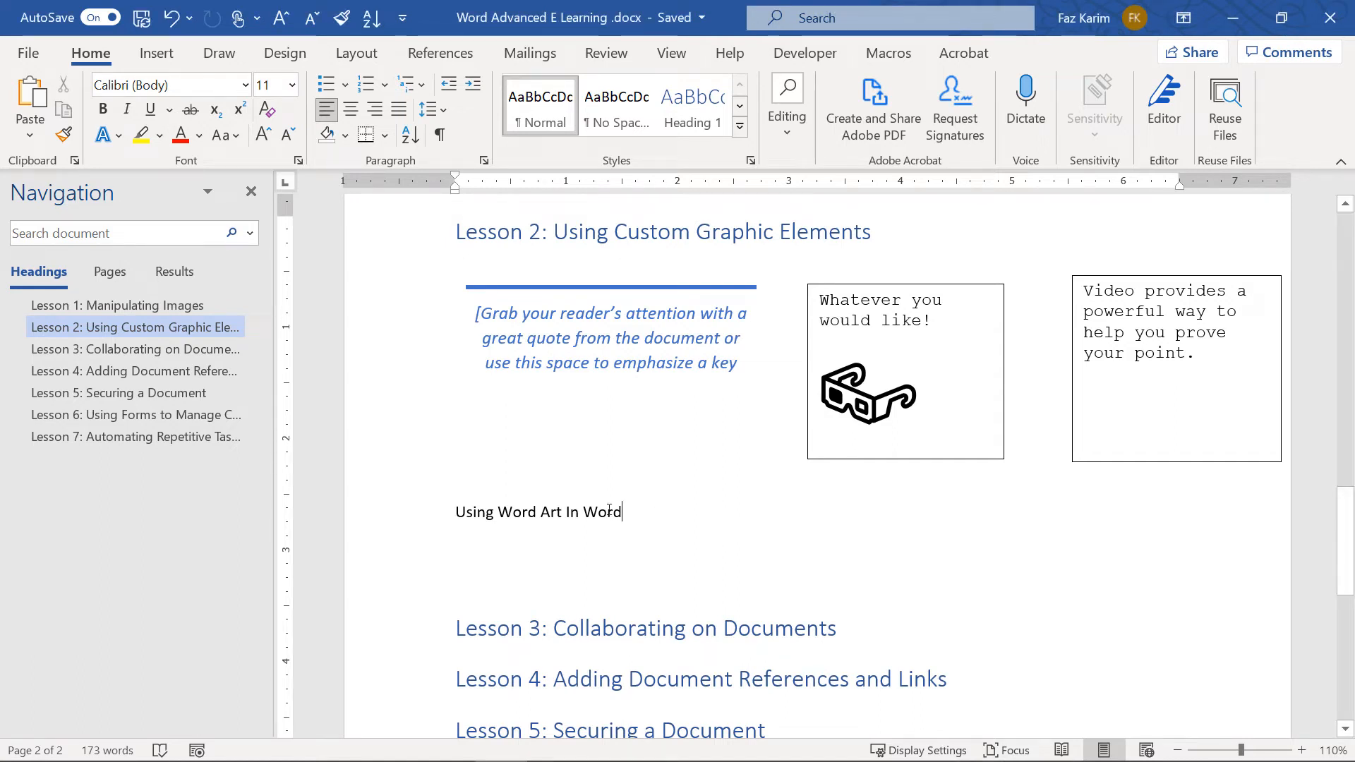
left_click_drag(609, 512, 459, 513)
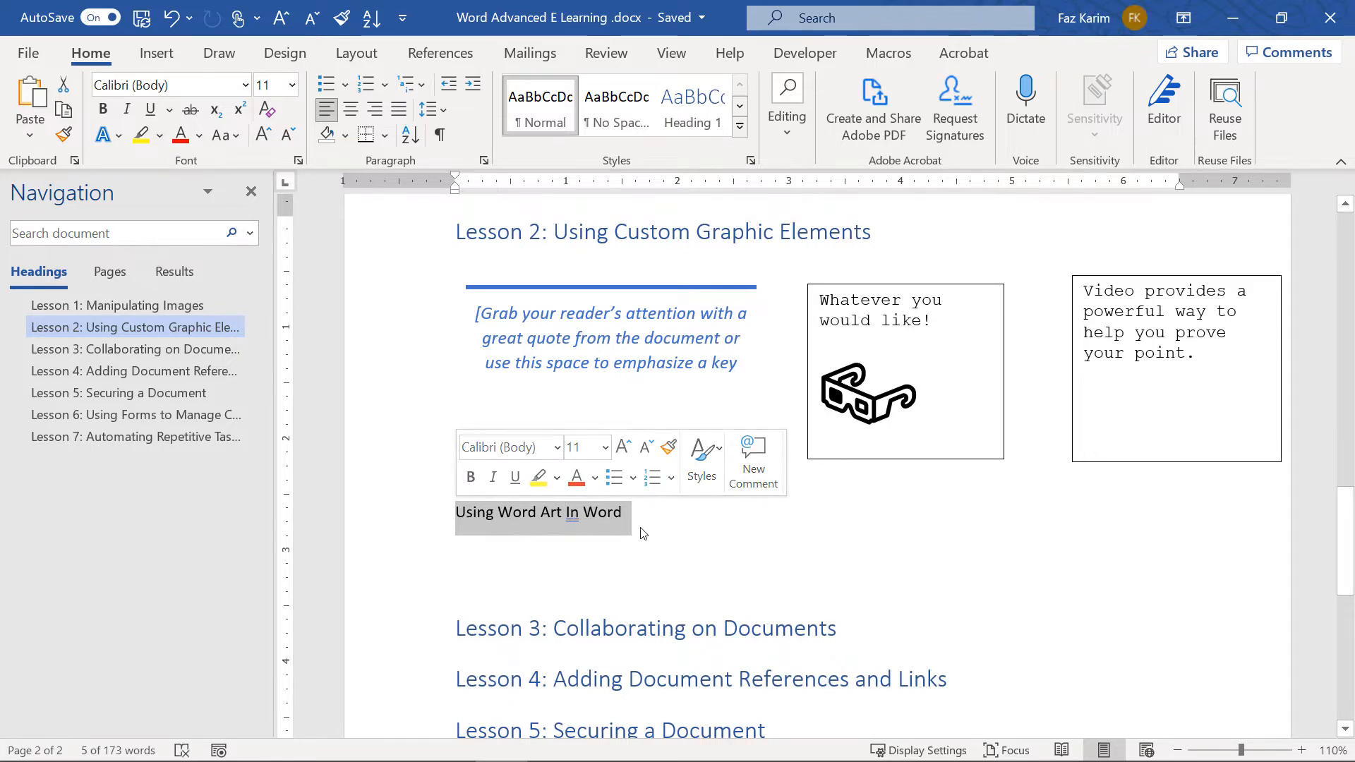
left_click(157, 55)
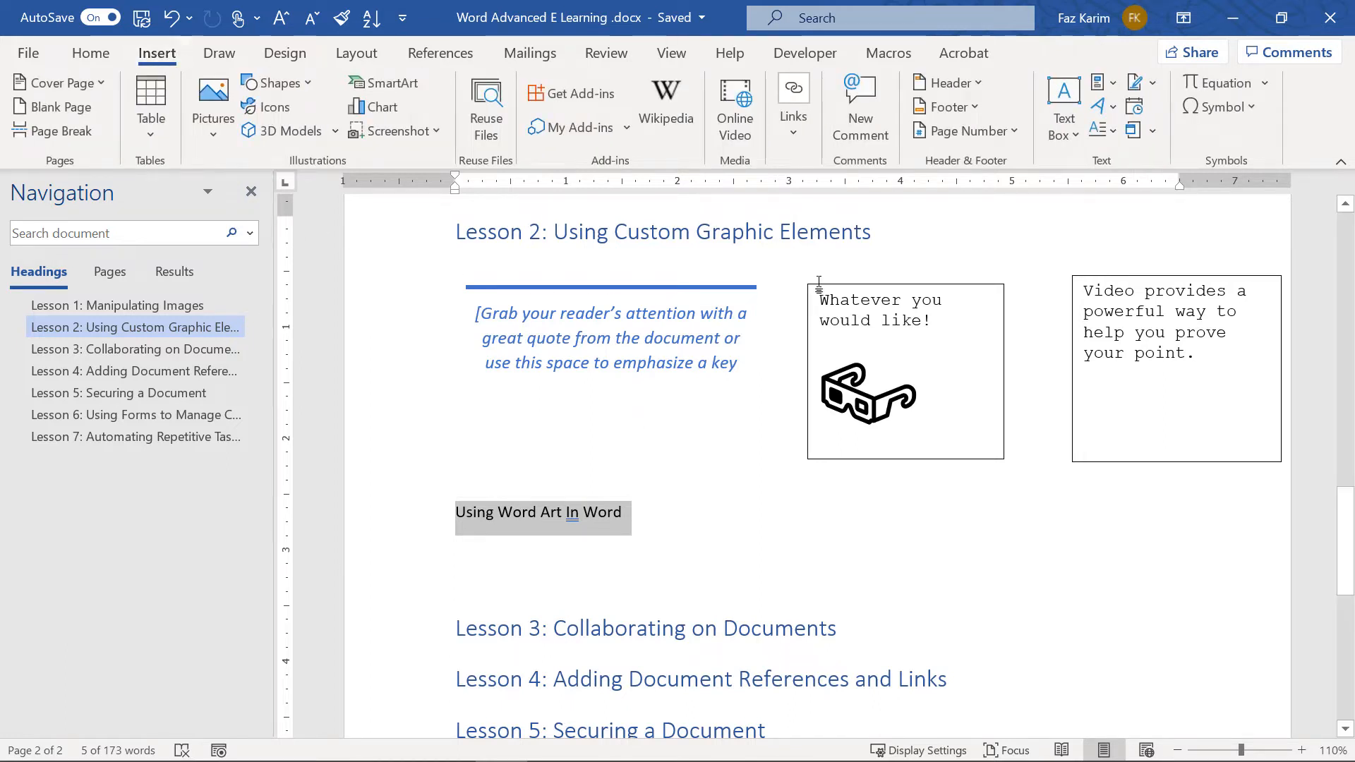
Convert the selected line into blue reflected WordArt and resize its box
left_click(1103, 105)
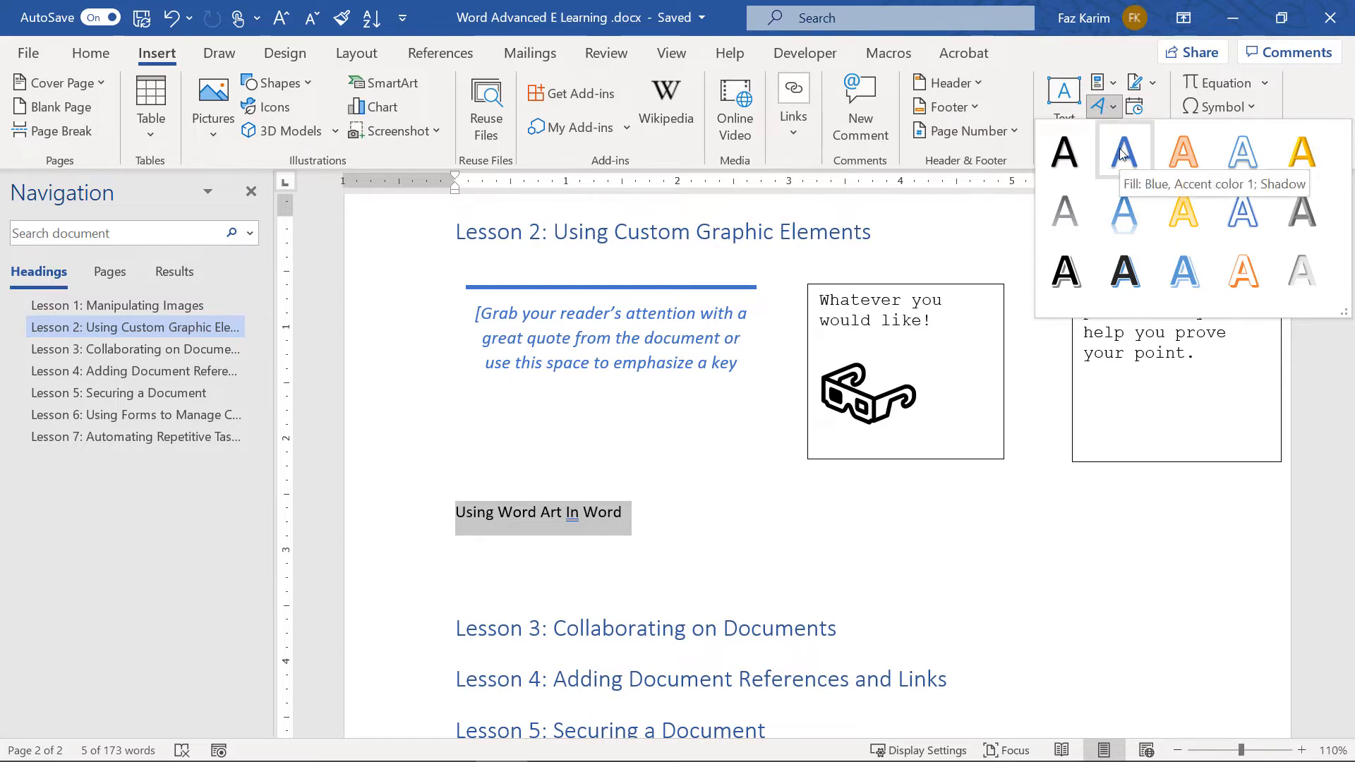
left_click(1125, 210)
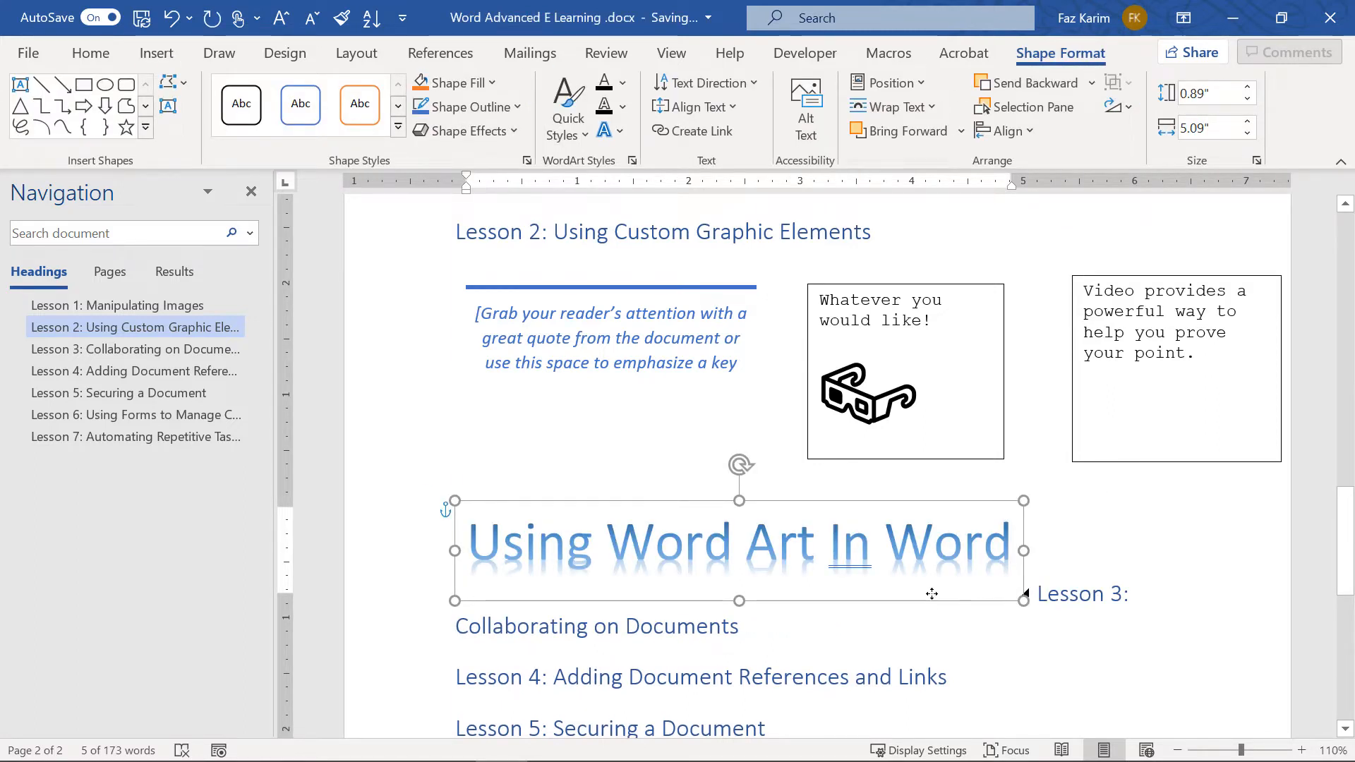
left_click_drag(932, 593, 911, 566)
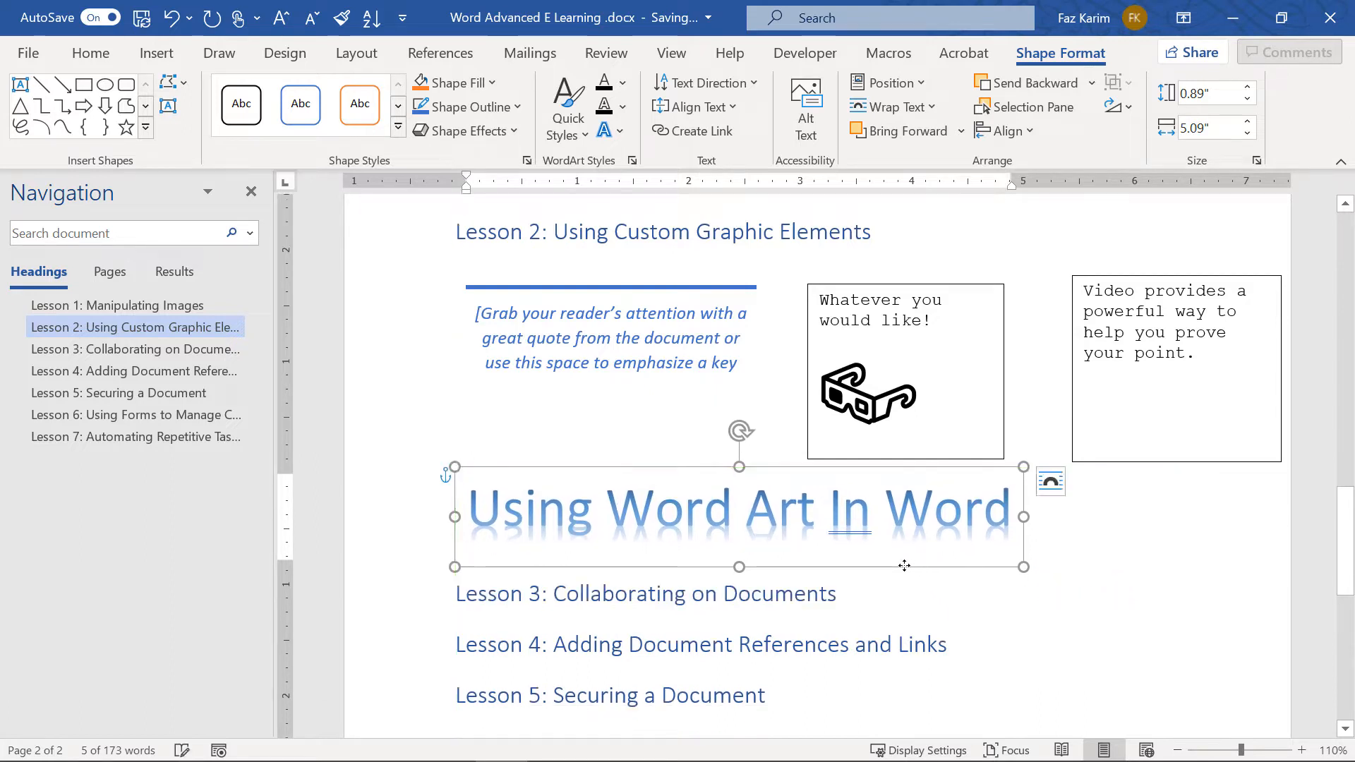
left_click_drag(1024, 567, 1169, 566)
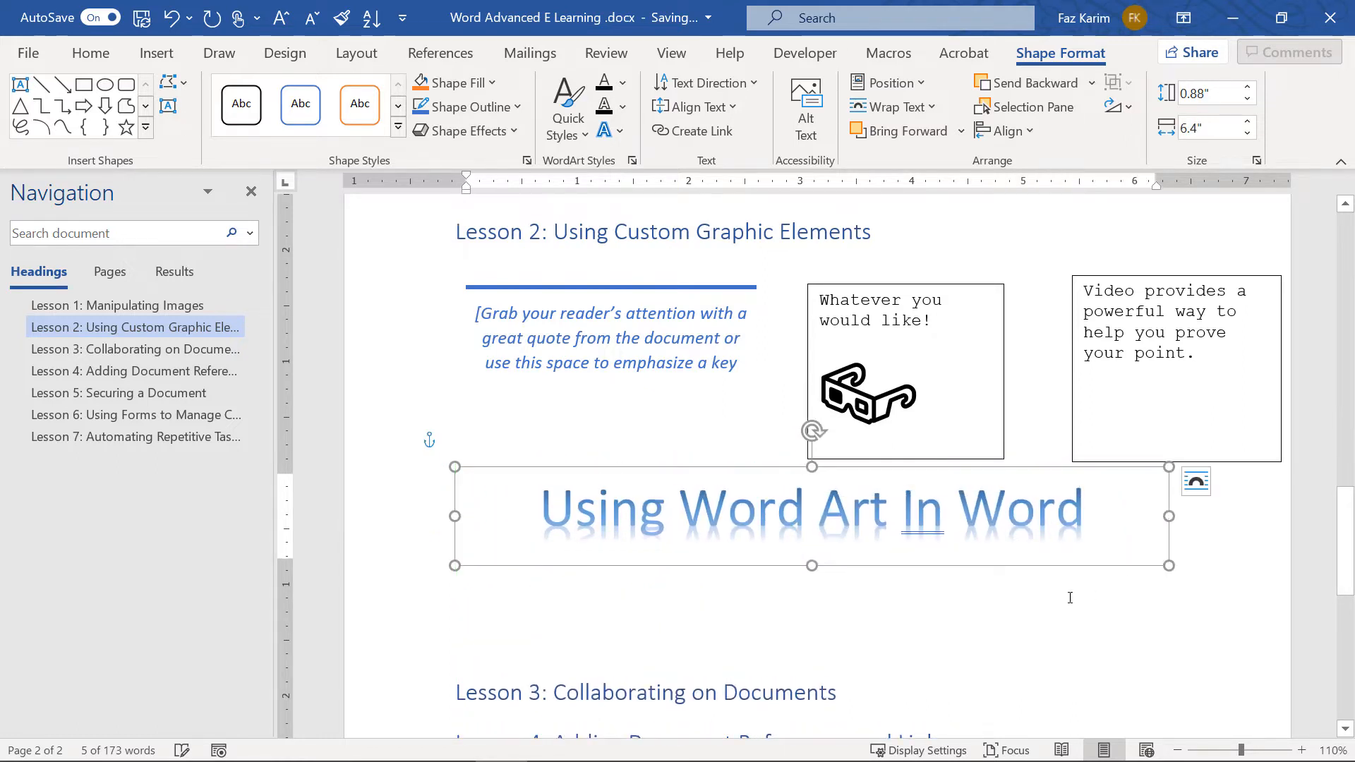
Move the WordArt title left so it sits above the Lesson 3 heading
left_click(1202, 486)
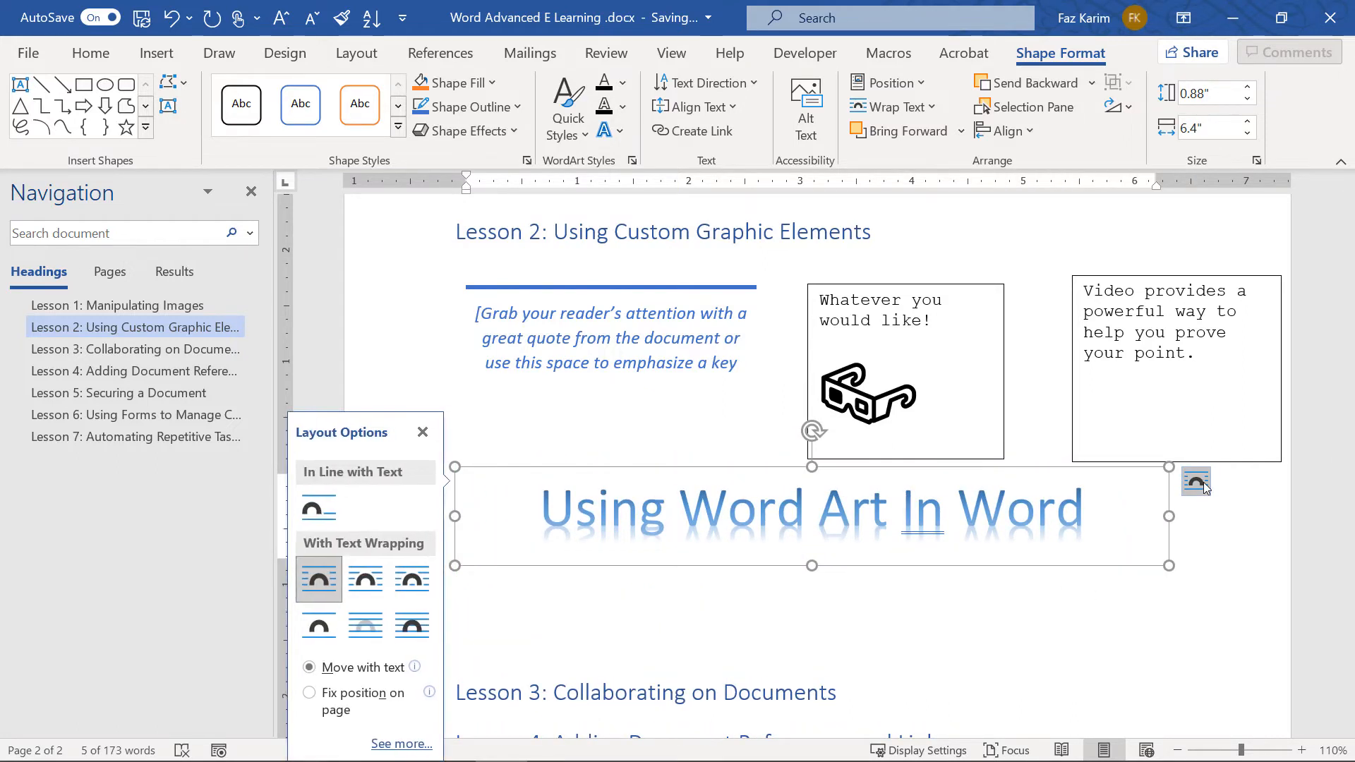
left_click(1204, 487)
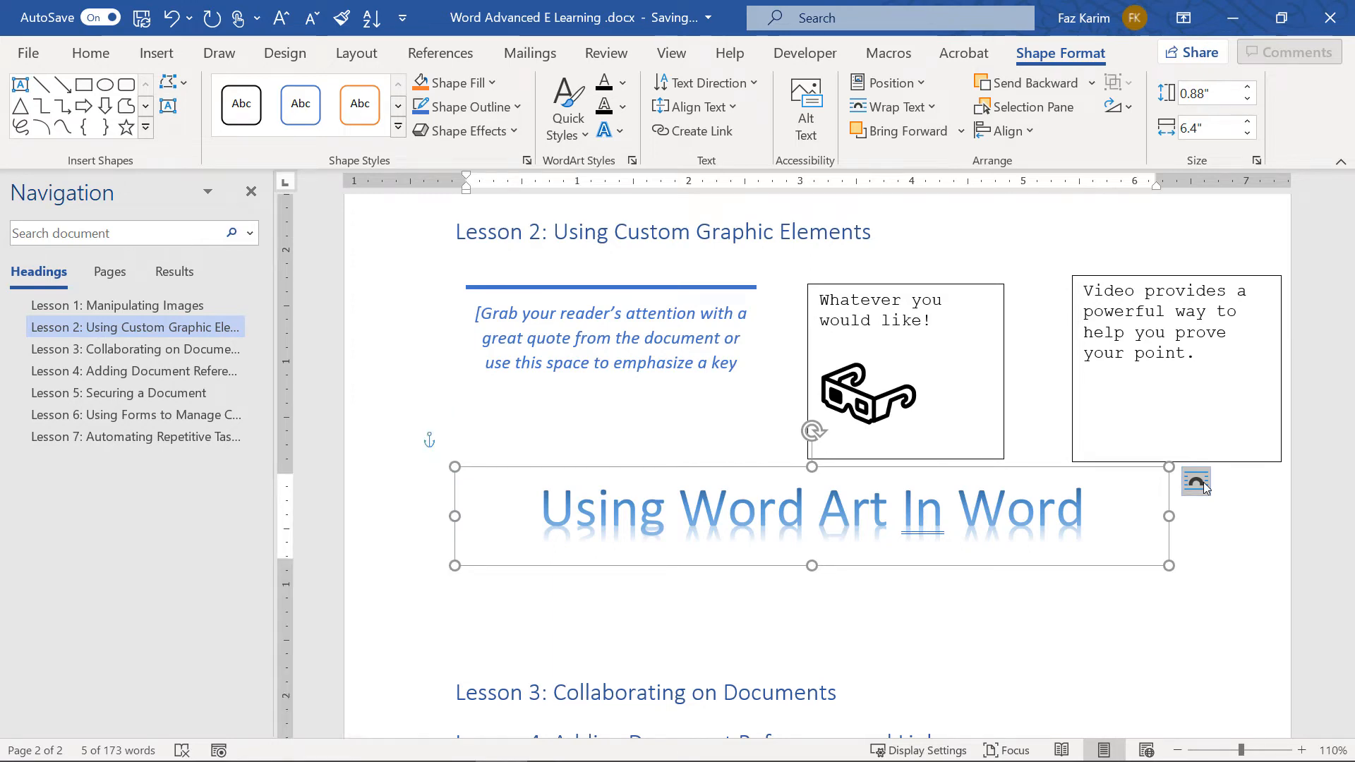
left_click(1205, 487)
left_click(1204, 487)
left_click(1037, 563)
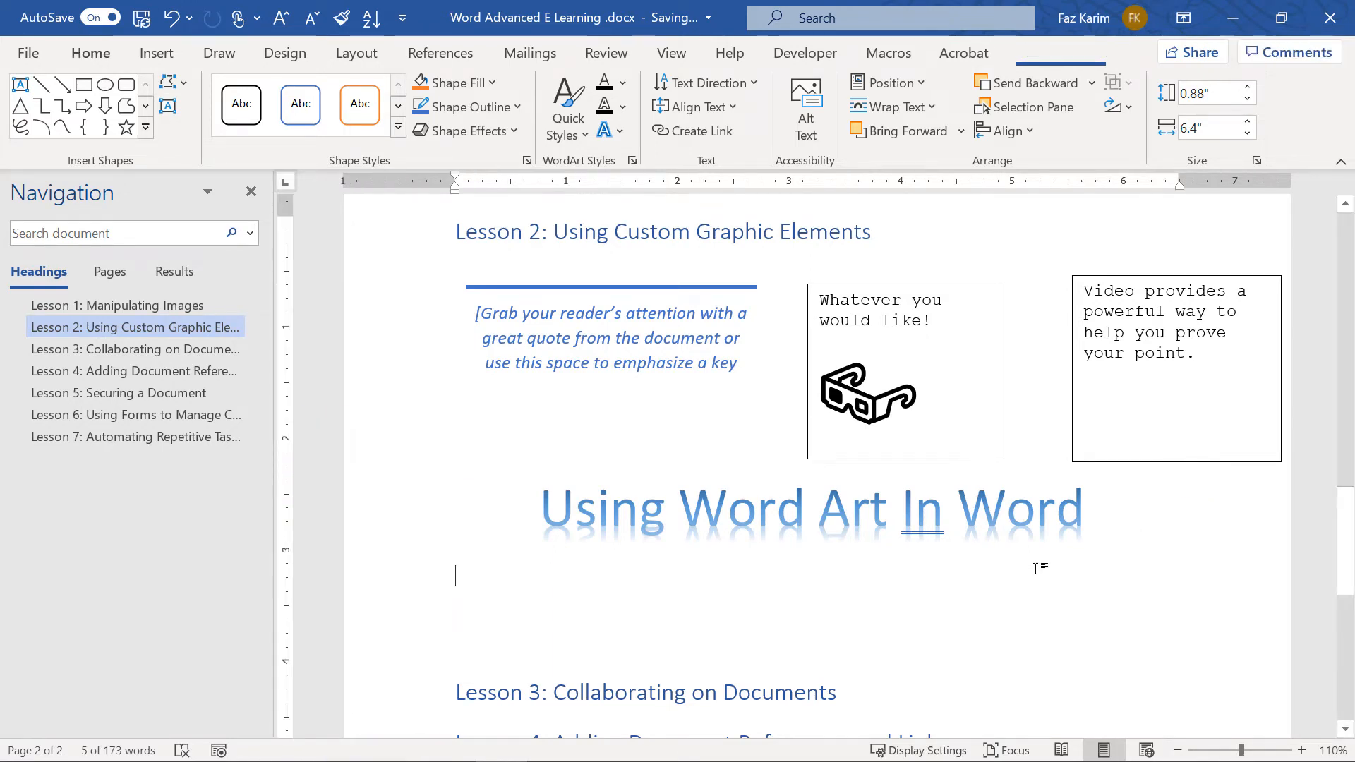
left_click(1038, 564)
left_click_drag(1038, 565, 984, 575)
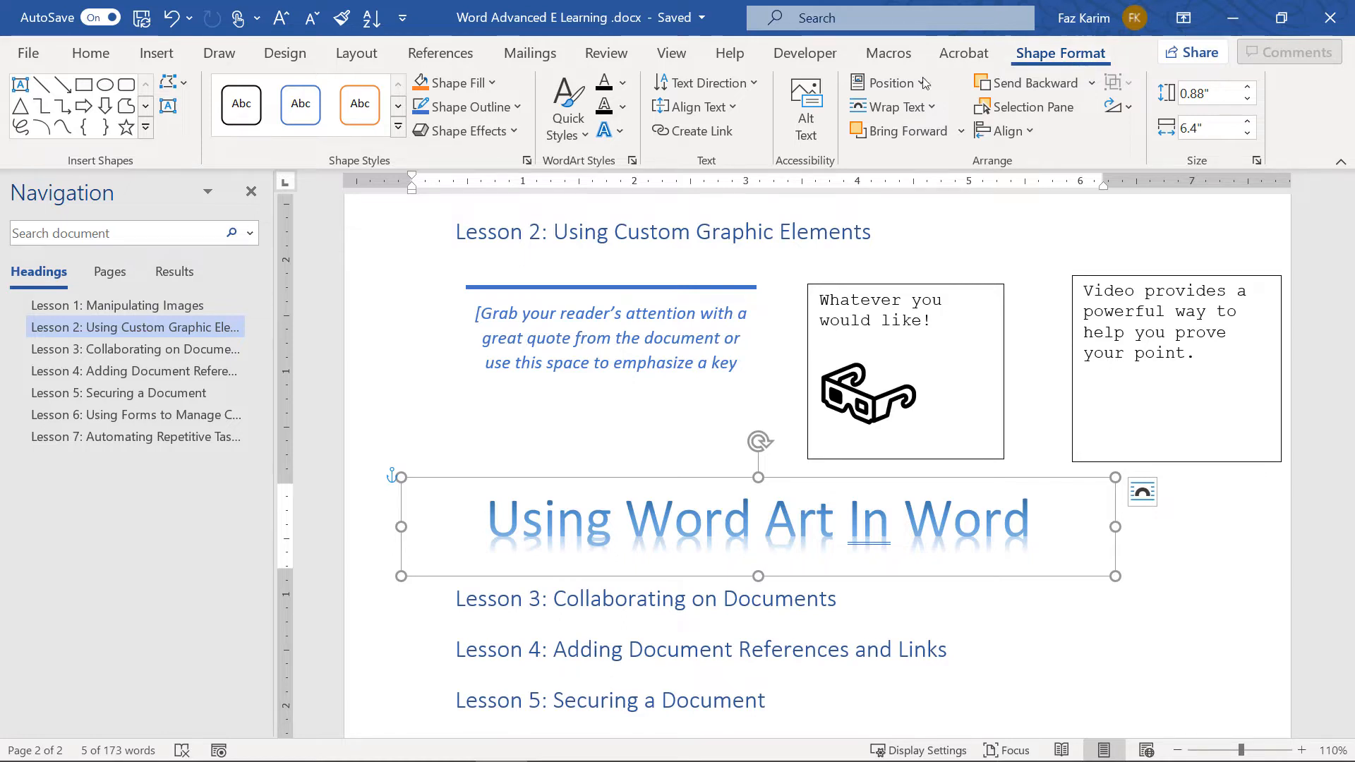
Give the WordArt title a gray Quick Style, red fill, yellow outline and touching reflection
left_click(569, 141)
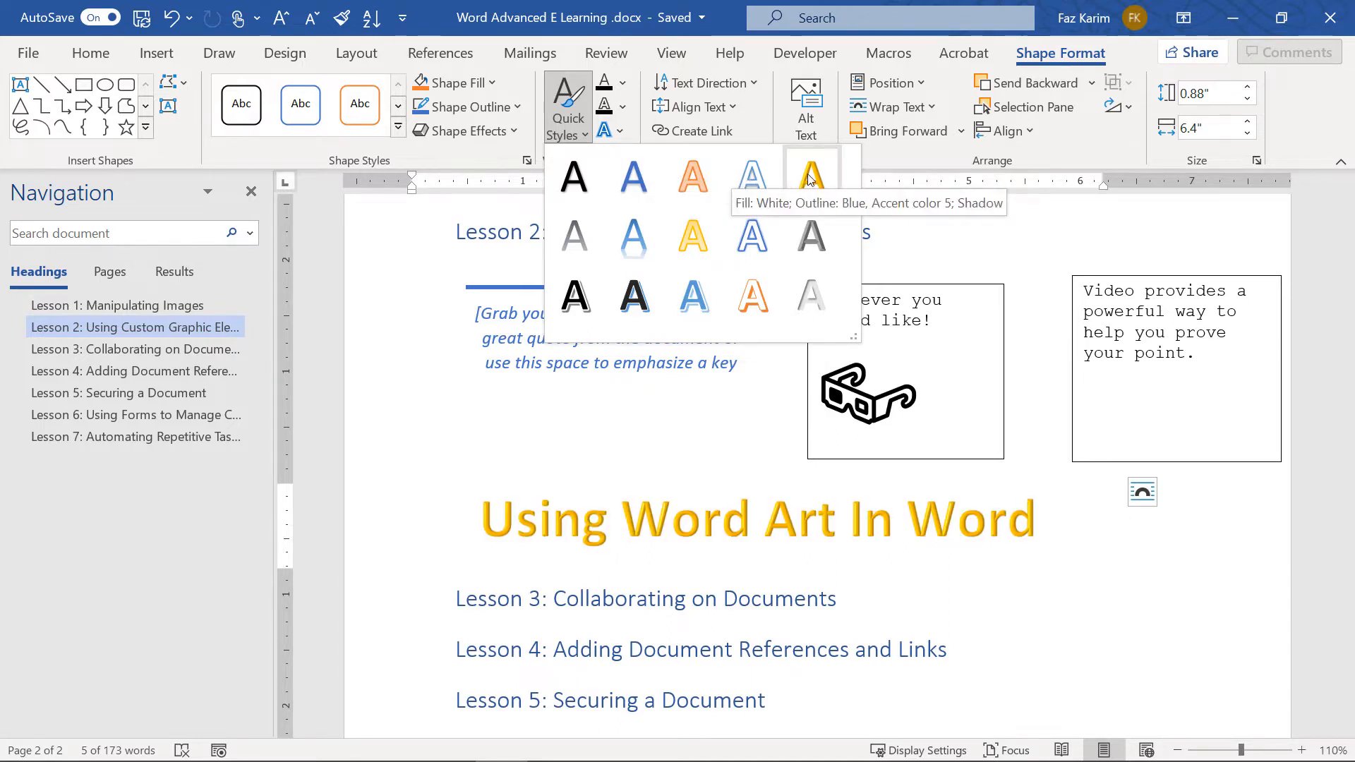
left_click(811, 240)
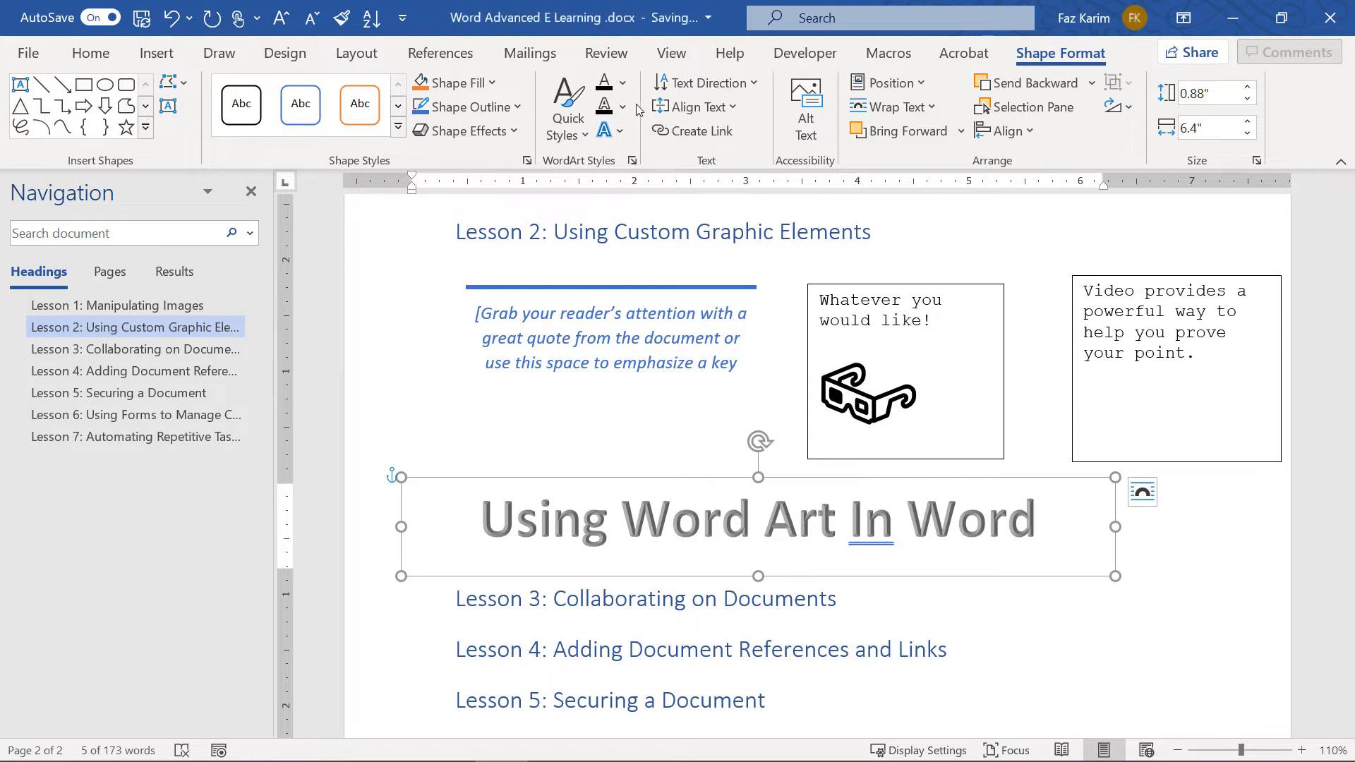
left_click(621, 90)
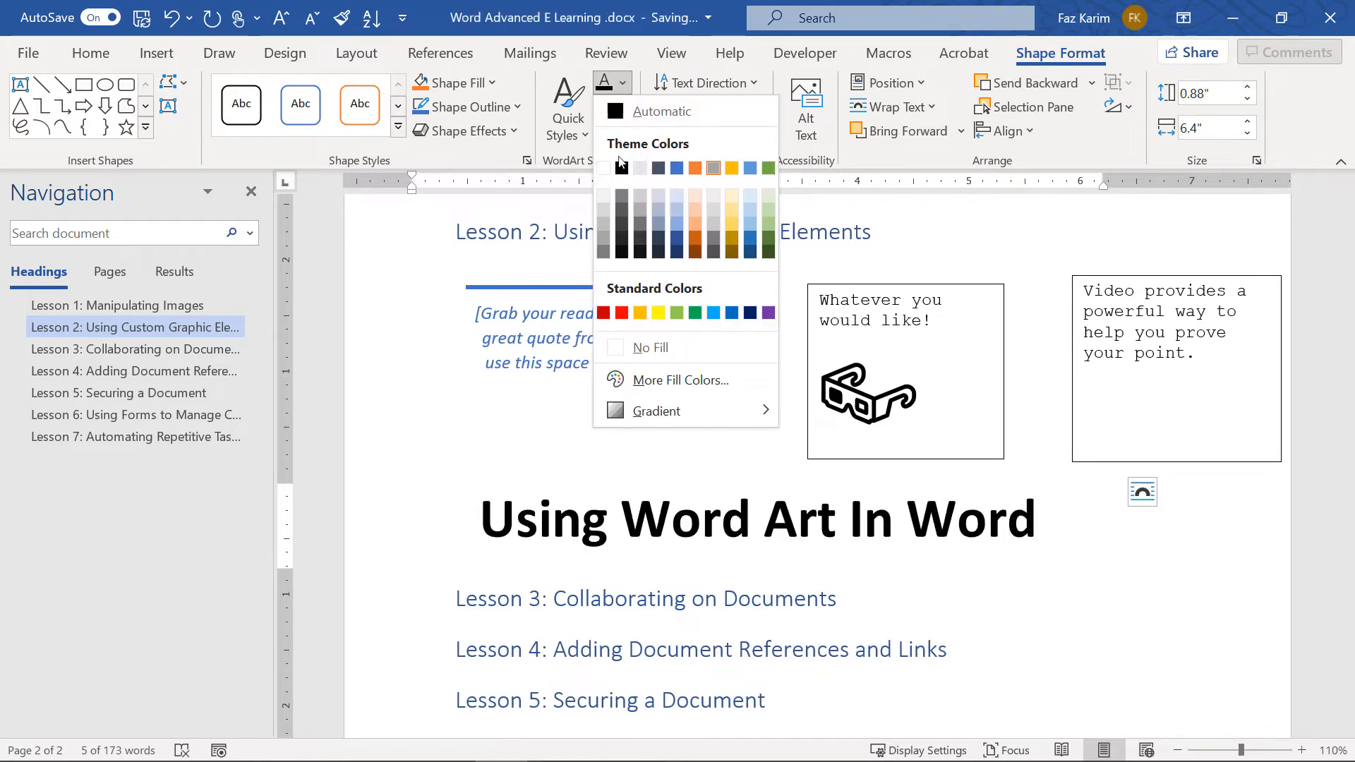
left_click(622, 313)
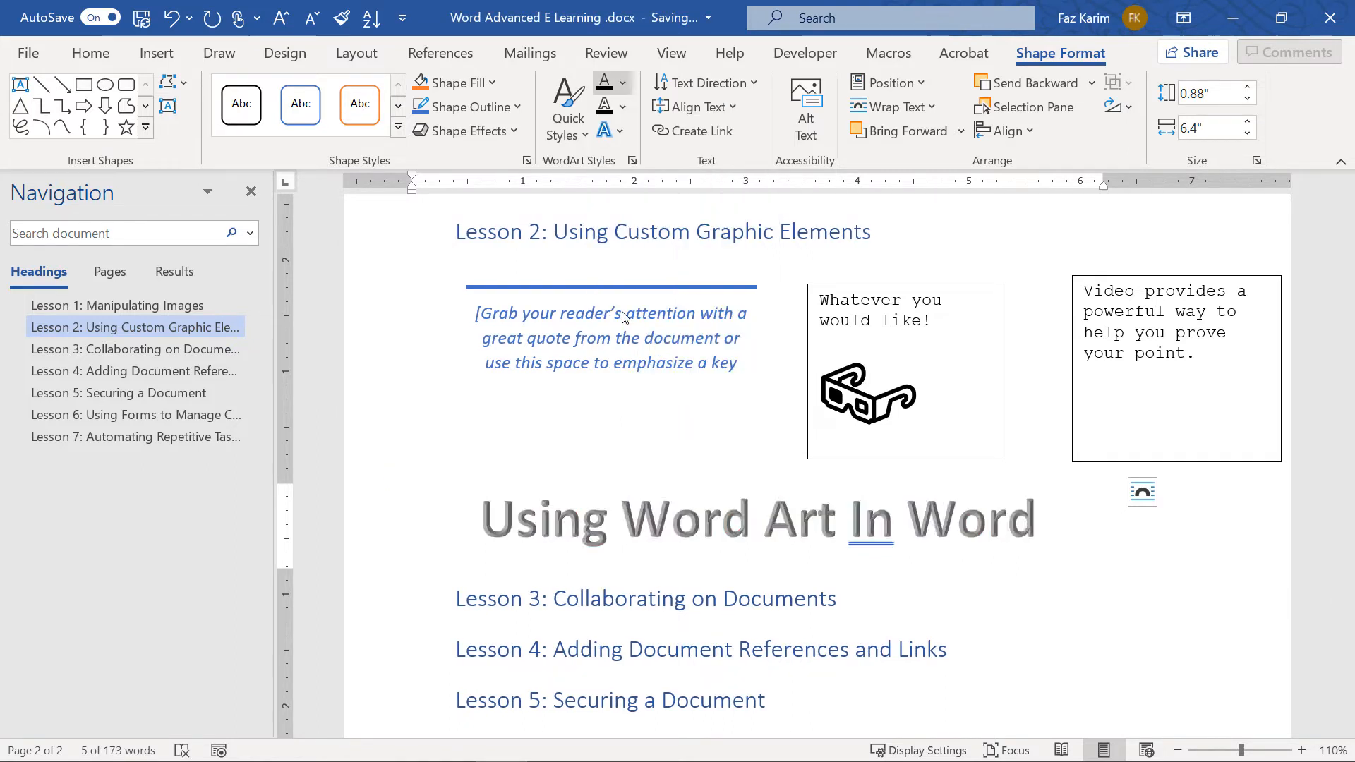
left_click(623, 107)
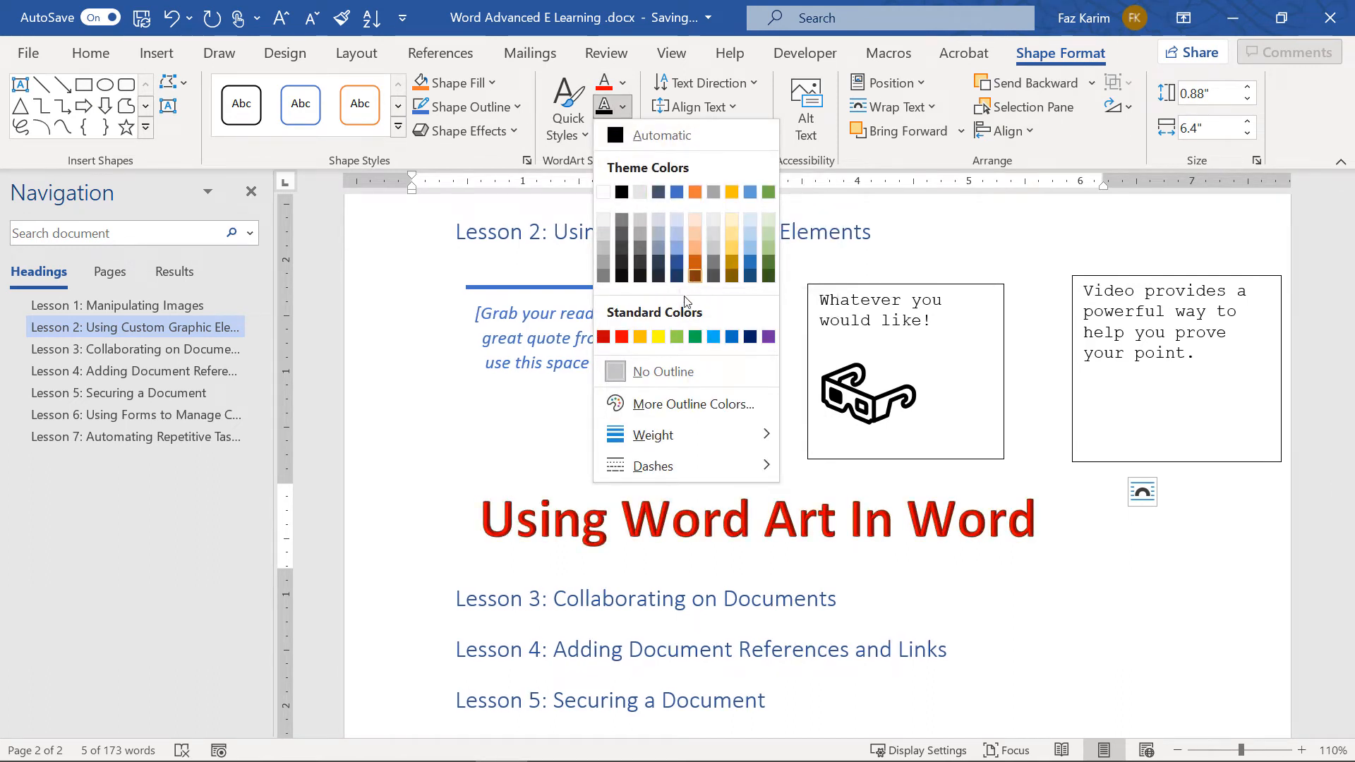
left_click(658, 337)
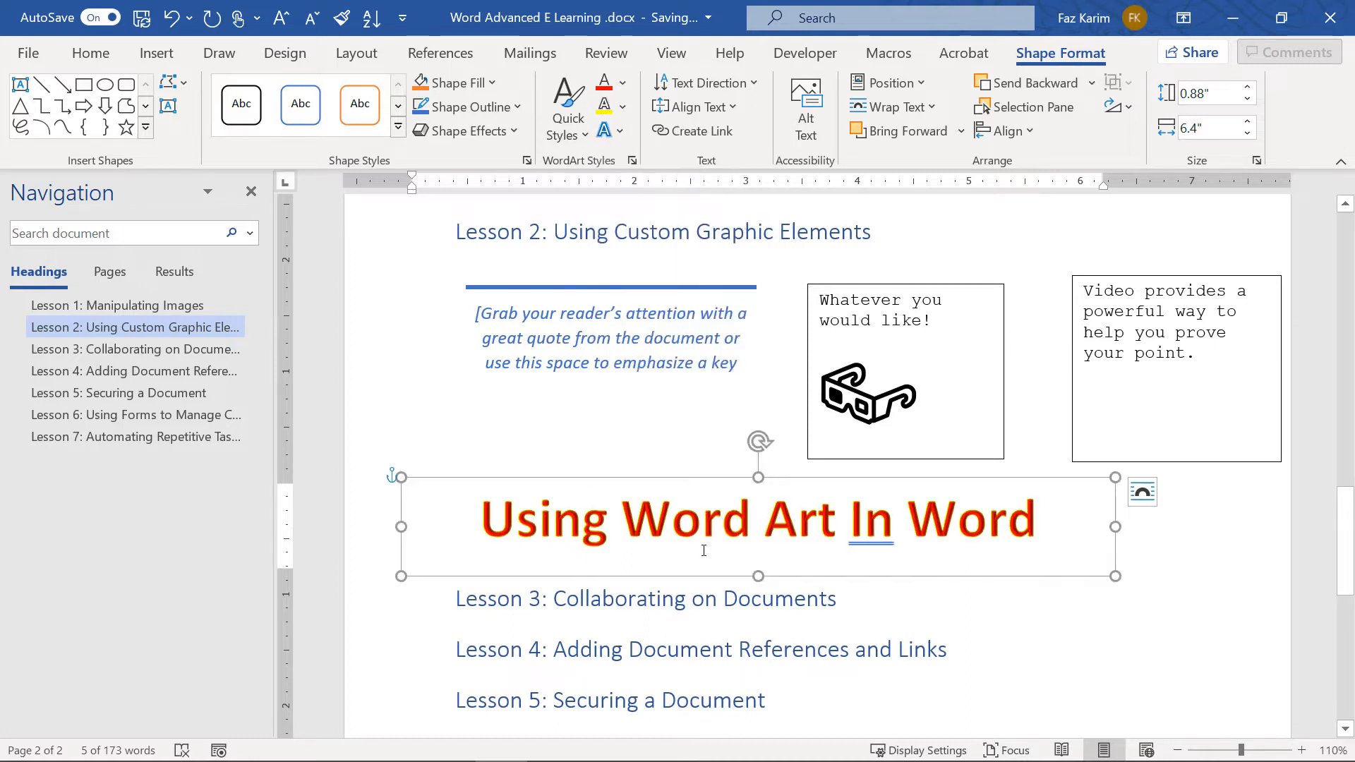
left_click(622, 131)
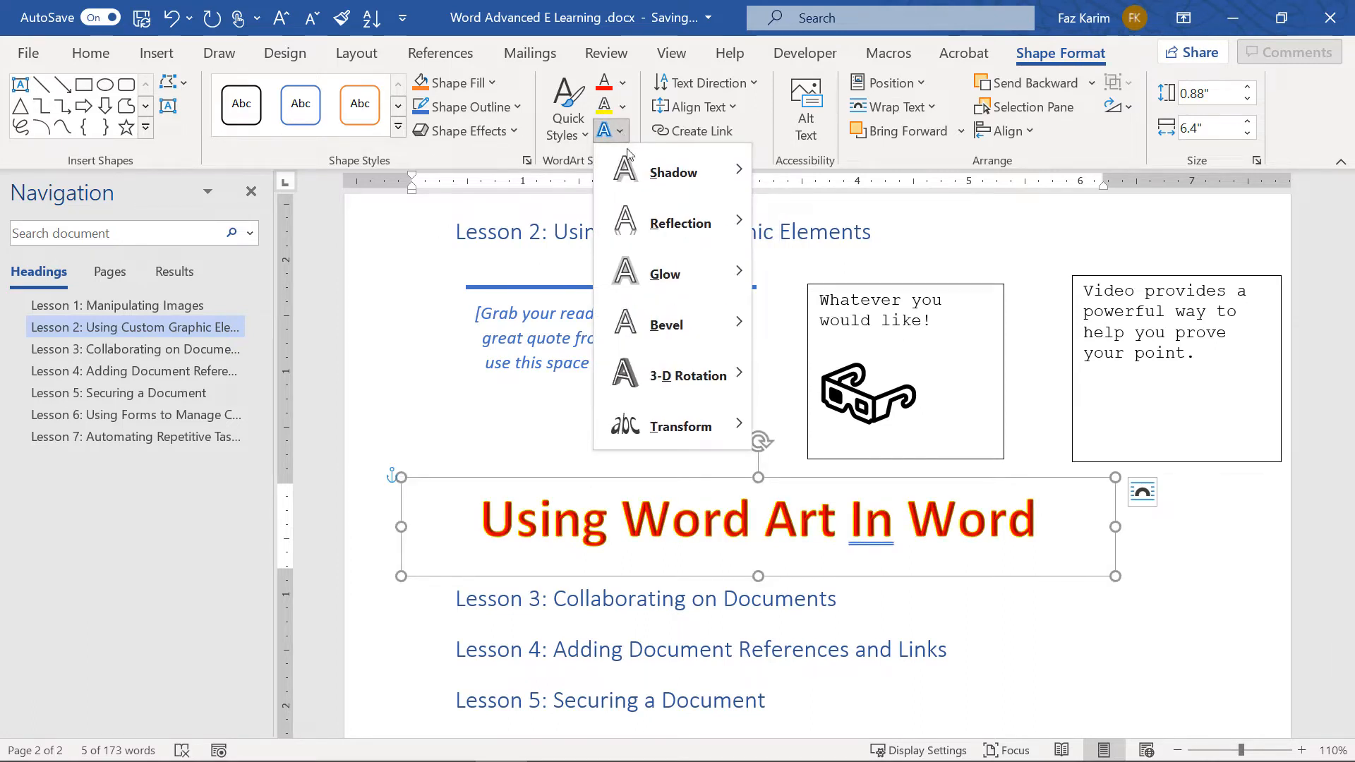
mouse_move(630, 161)
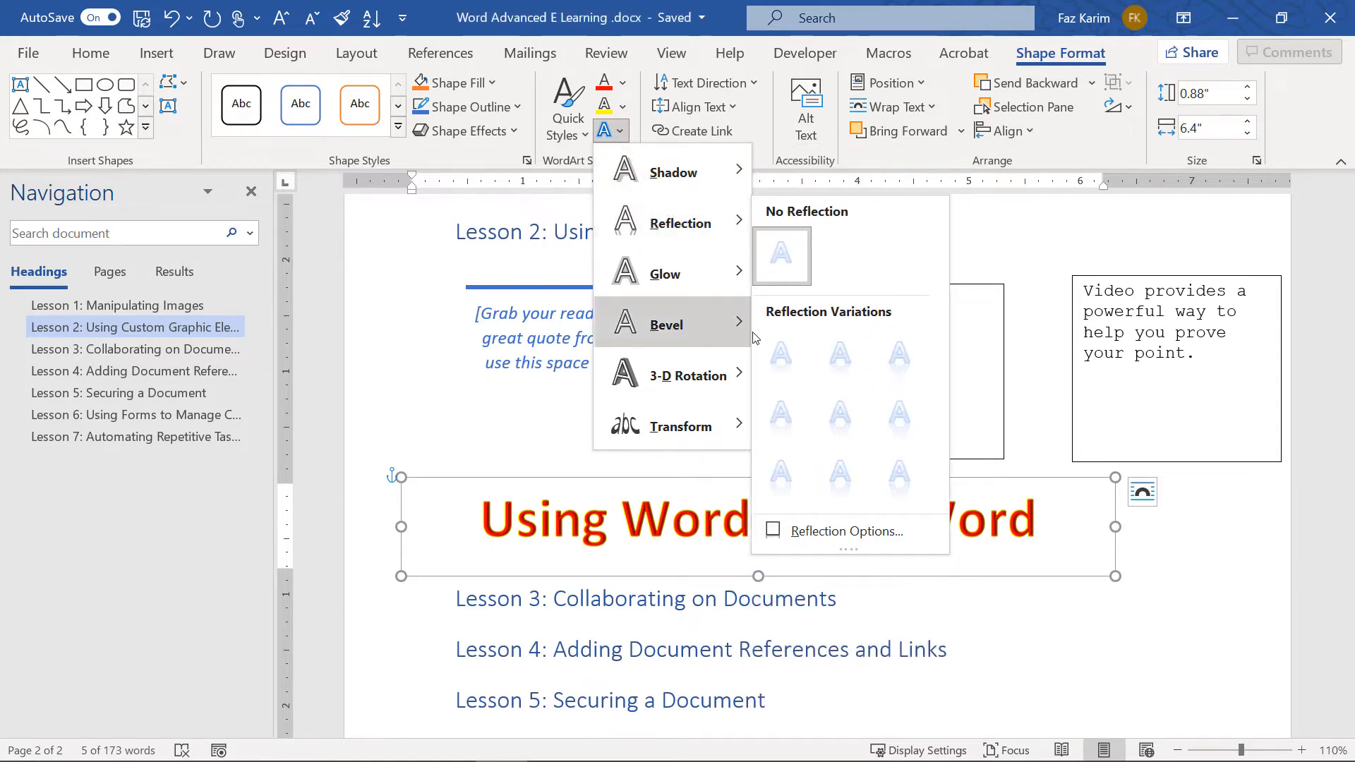
left_click(780, 355)
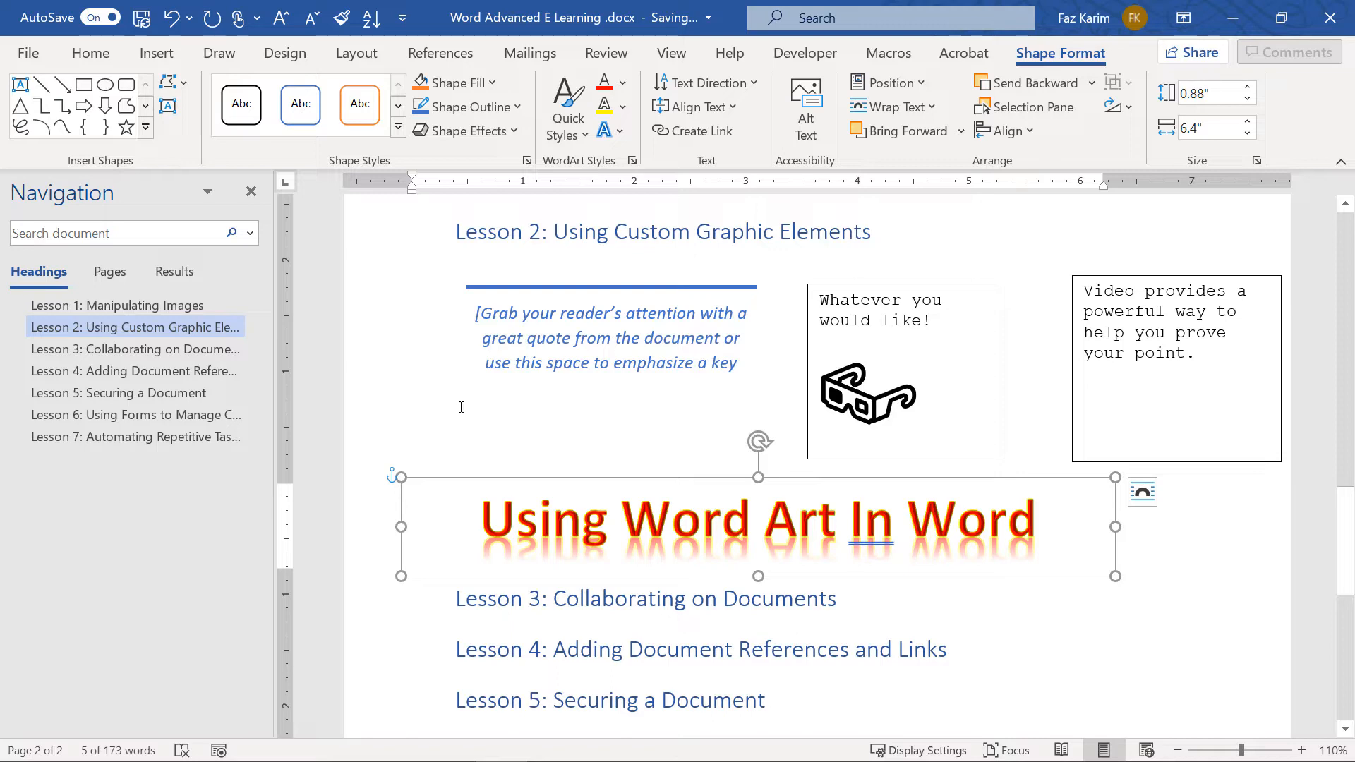
Type the word 'Text' on the empty line above the title and select it
left_click(462, 432)
type("Text")
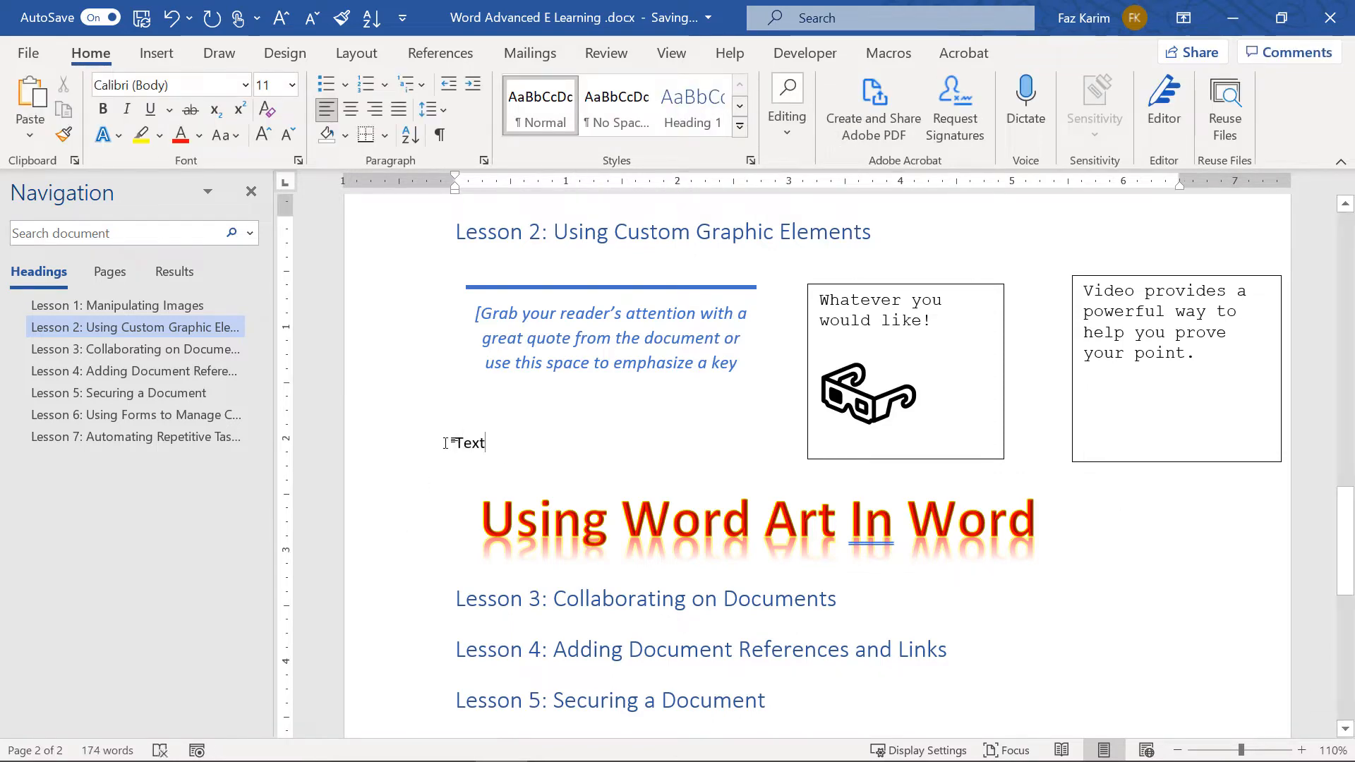
double_click(458, 443)
left_click(149, 56)
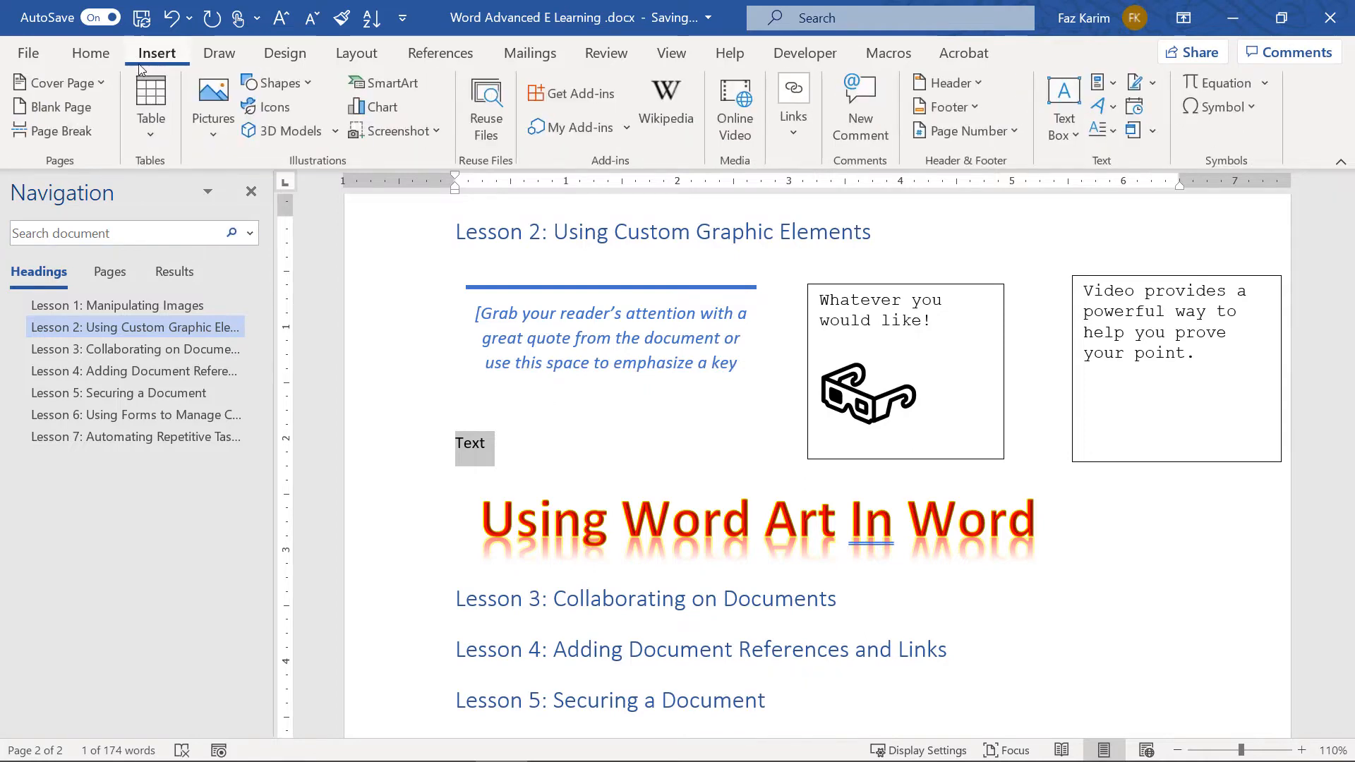
Turn 'Text' into blue WordArt and move it below the 'Video provides' box
left_click(1113, 110)
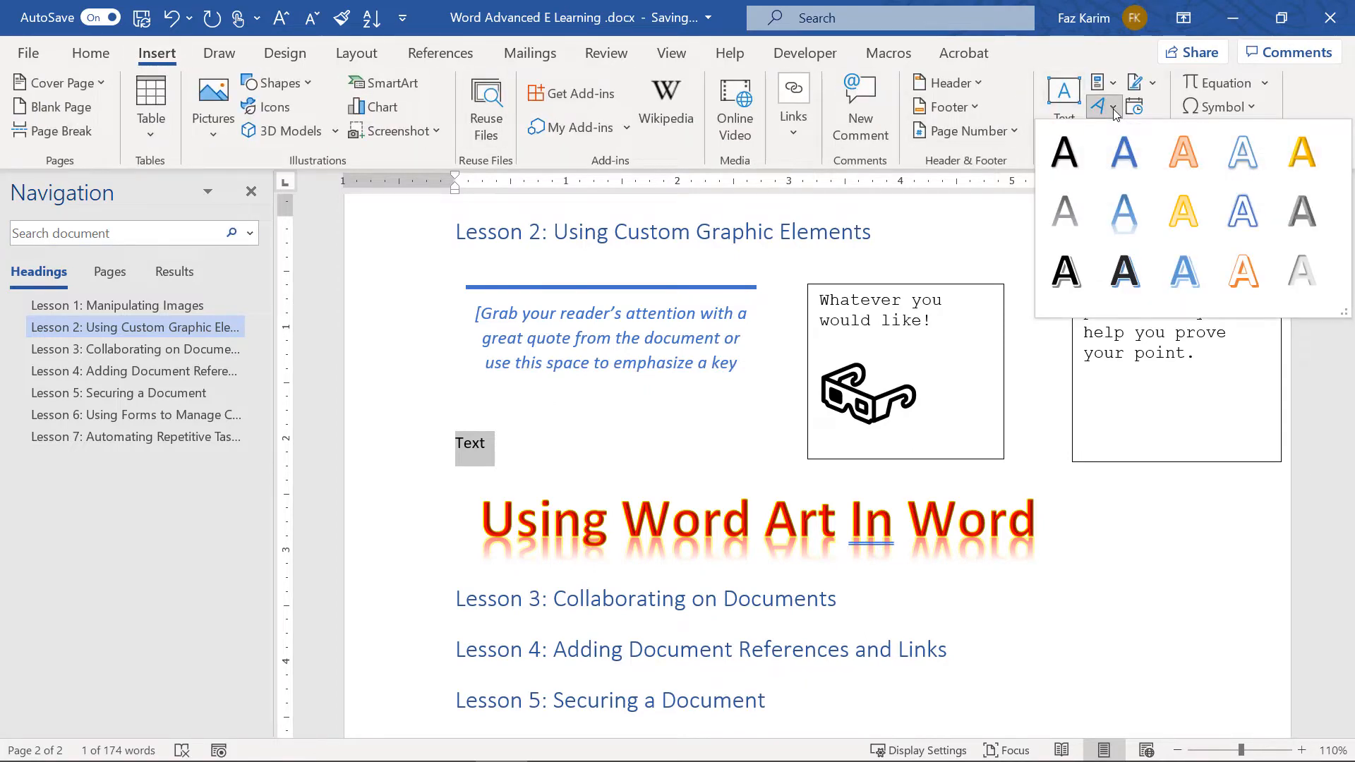
left_click(1114, 140)
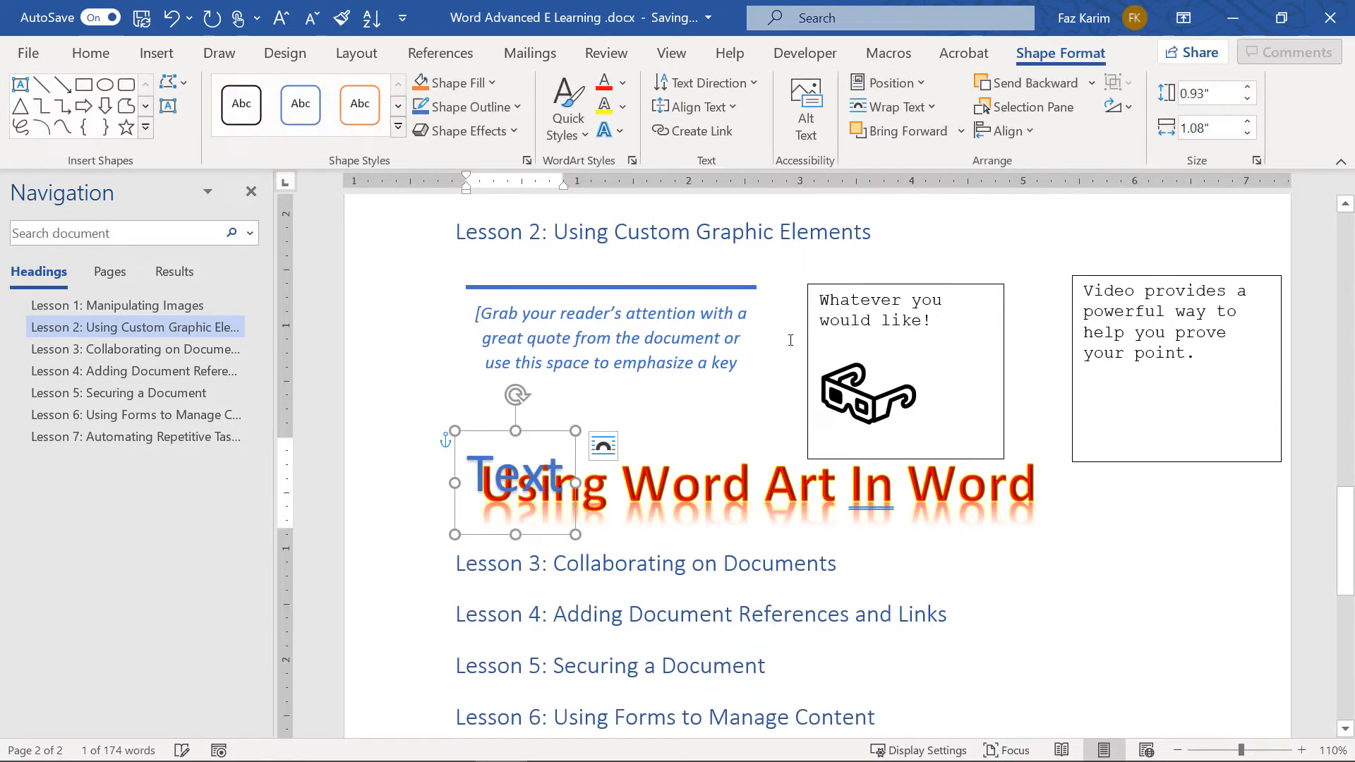
left_click_drag(530, 443, 1190, 492)
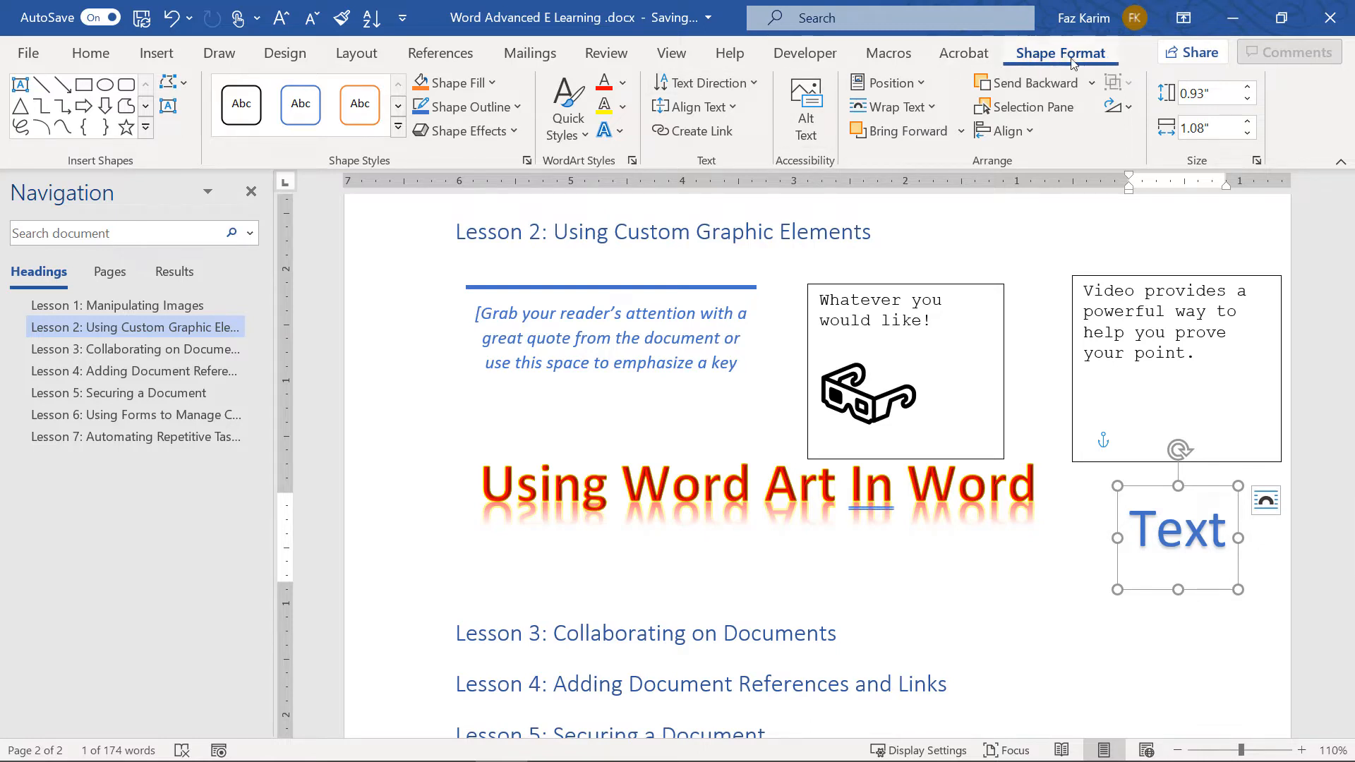
Restyle the Text WordArt with a grey Quick Style and a yellow glow
left_click(569, 124)
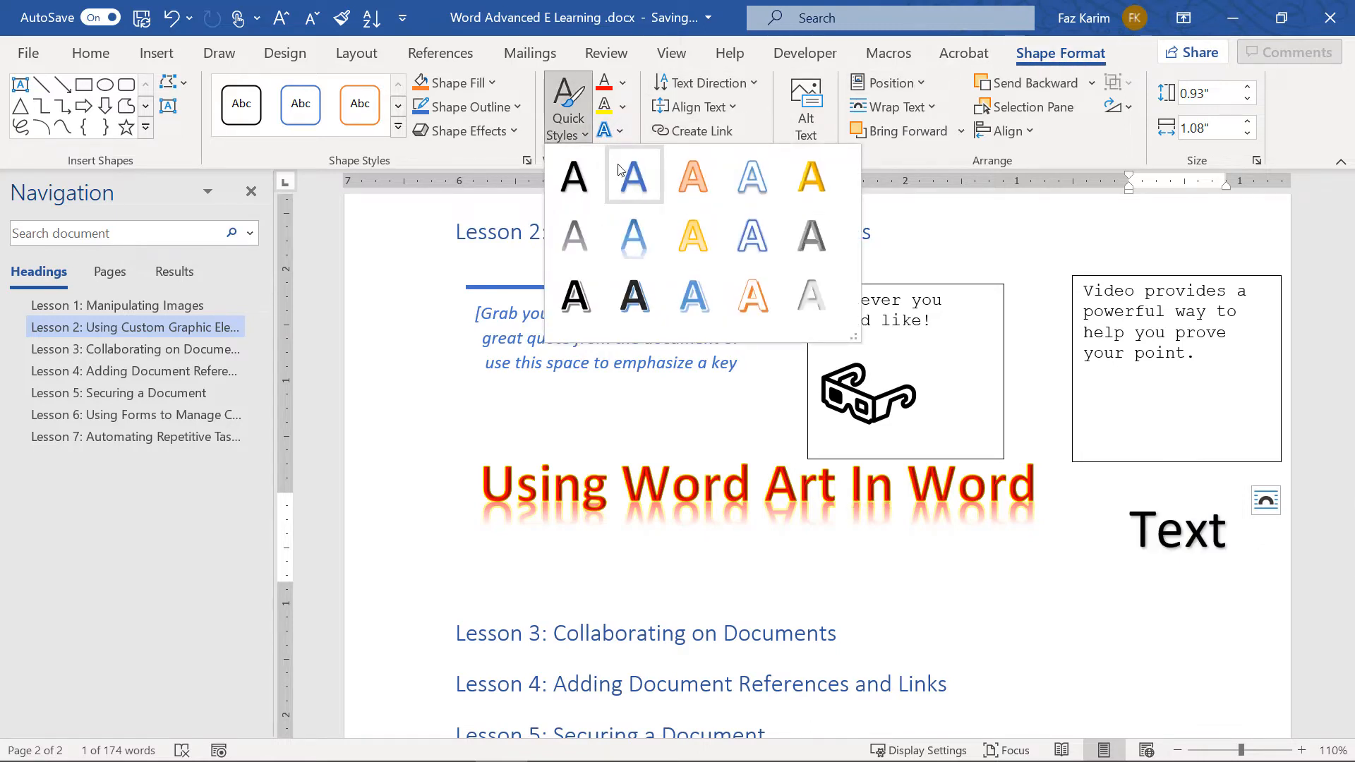
left_click(815, 246)
left_click(621, 131)
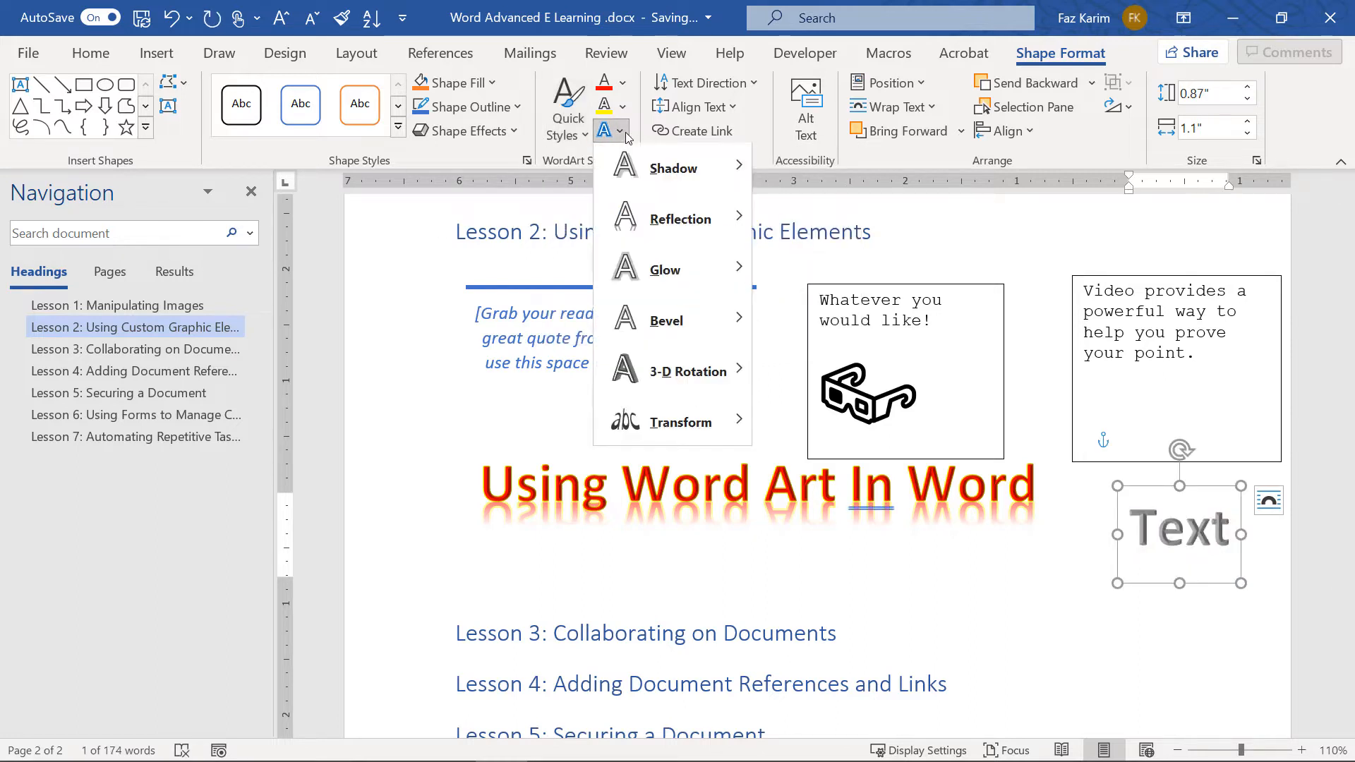
mouse_move(656, 171)
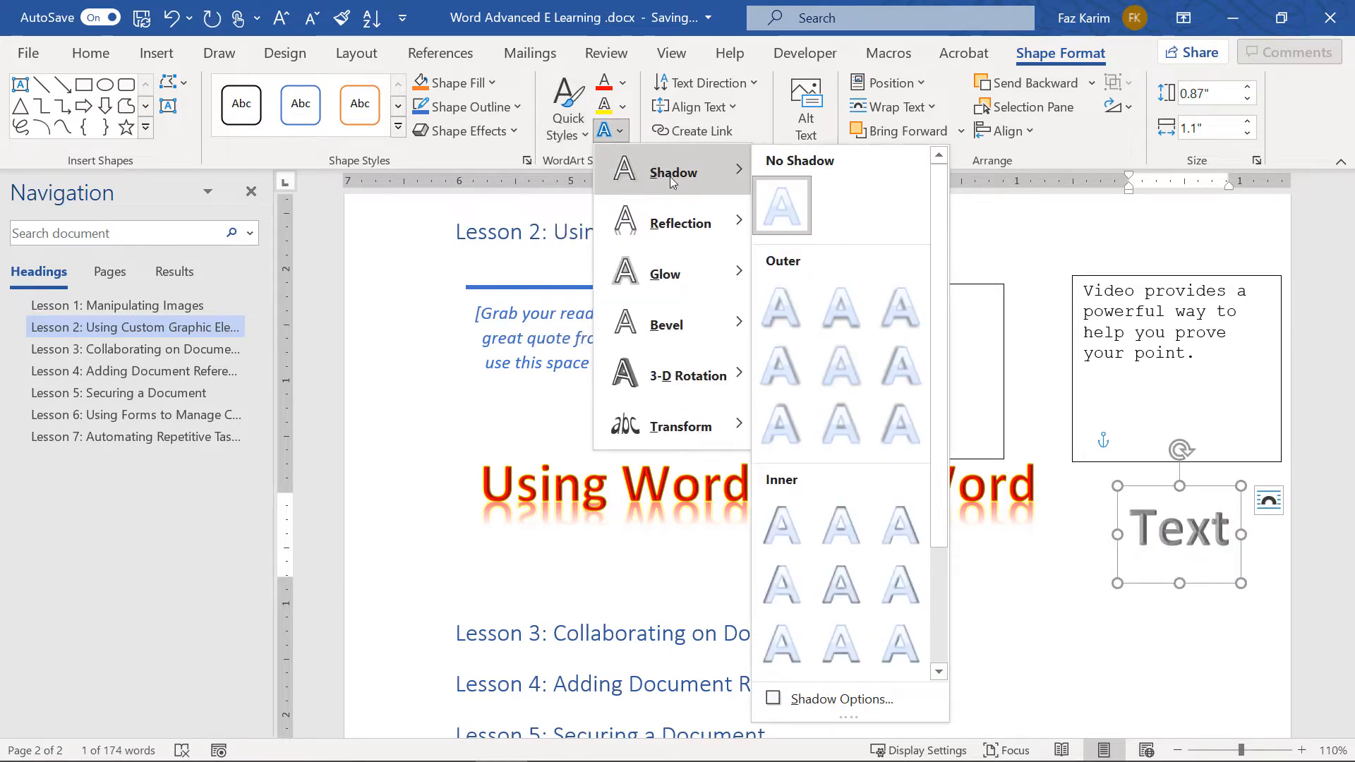
mouse_move(667, 276)
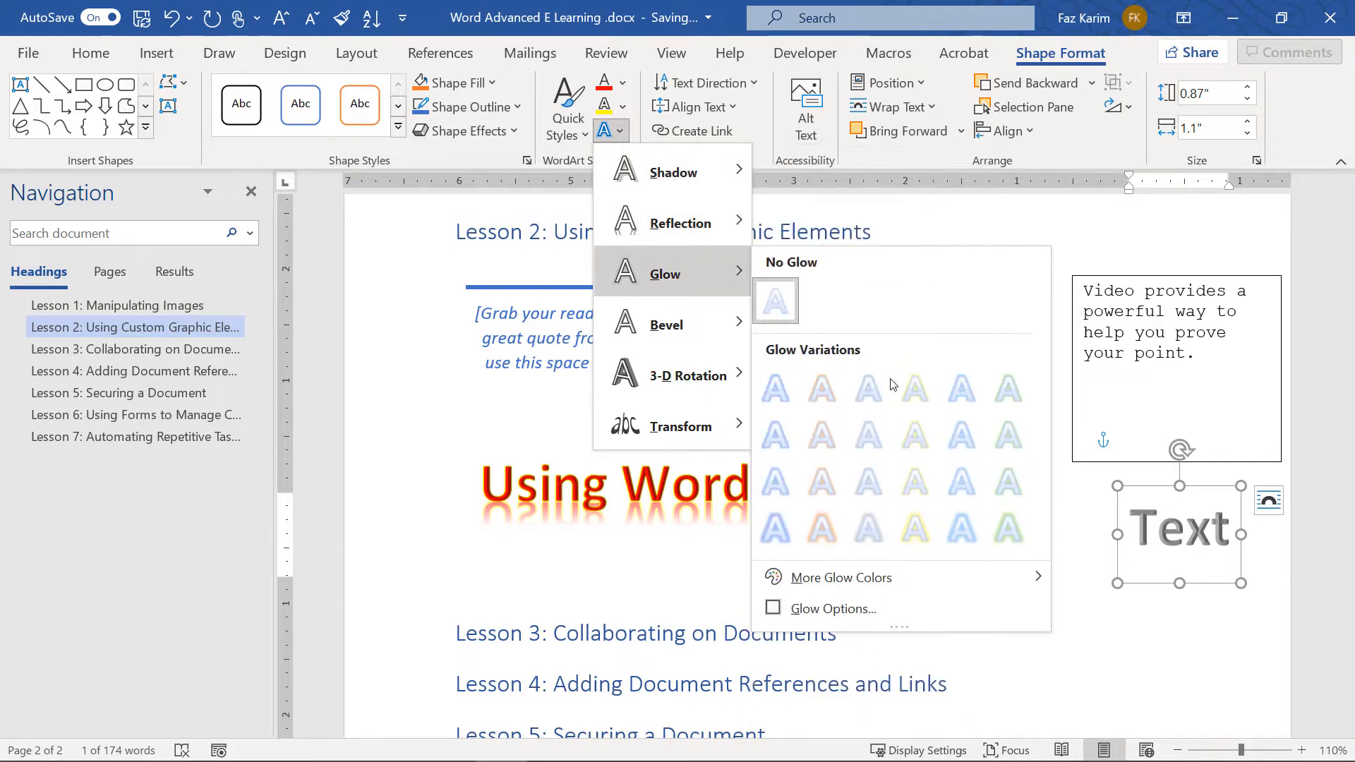
left_click(915, 388)
left_click(1169, 641)
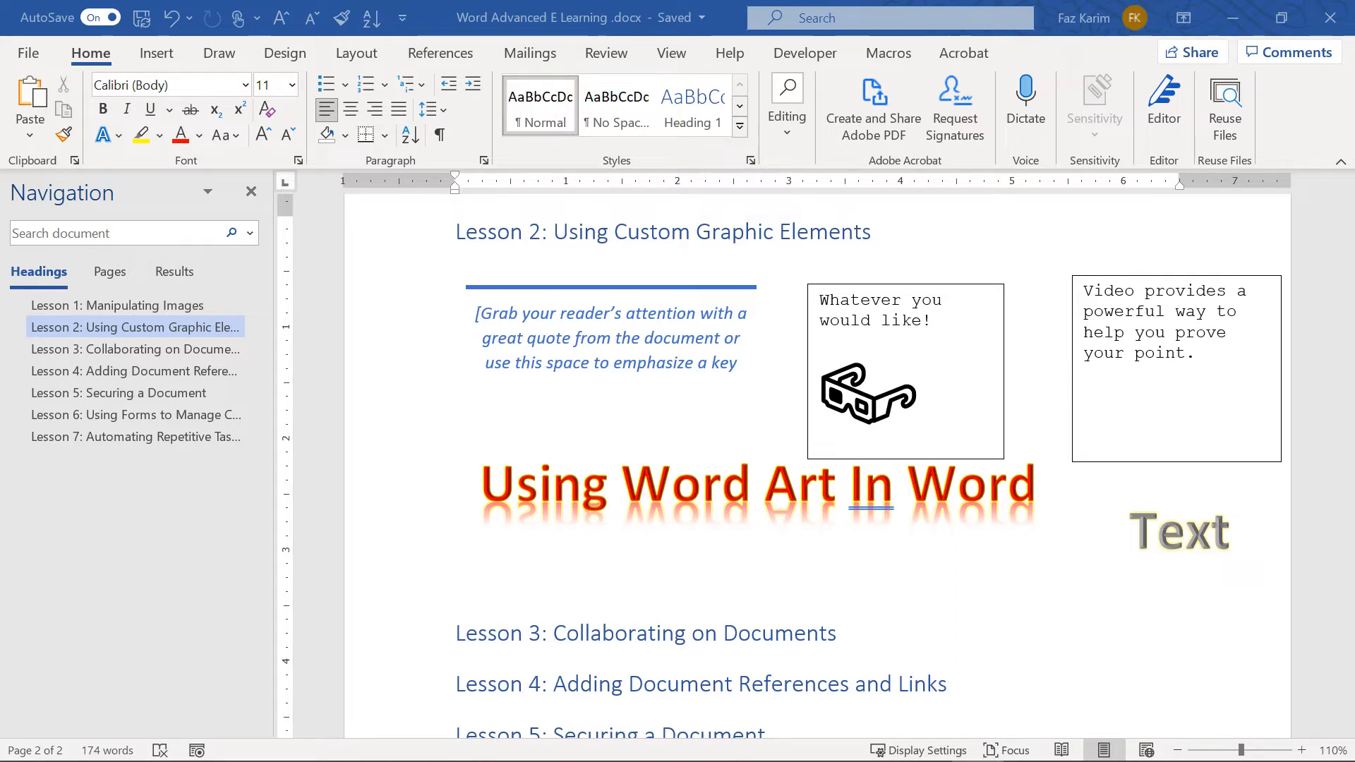
Switch the ribbon to the Insert tab for graphics commands
left_click(159, 57)
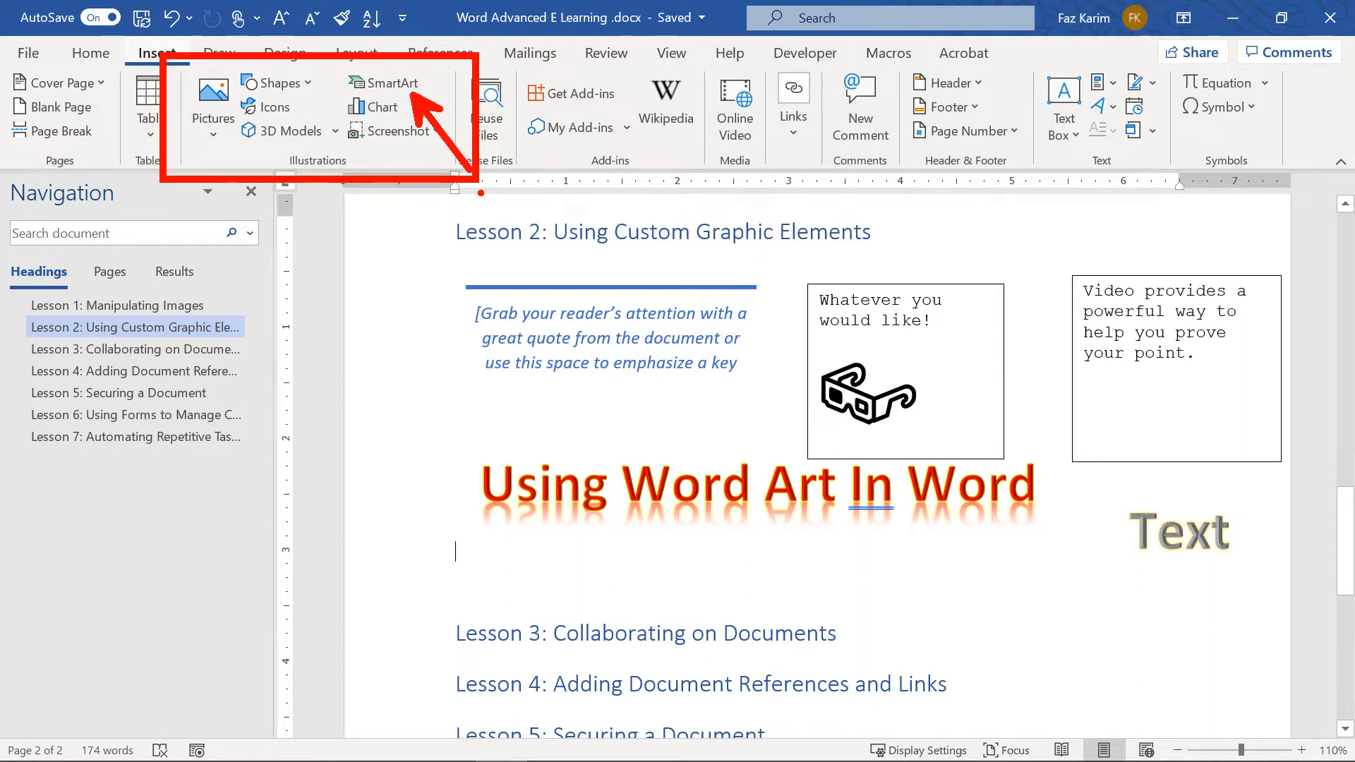
Open the SmartArt gallery and browse the List through Office.com layout categories
left_click(375, 89)
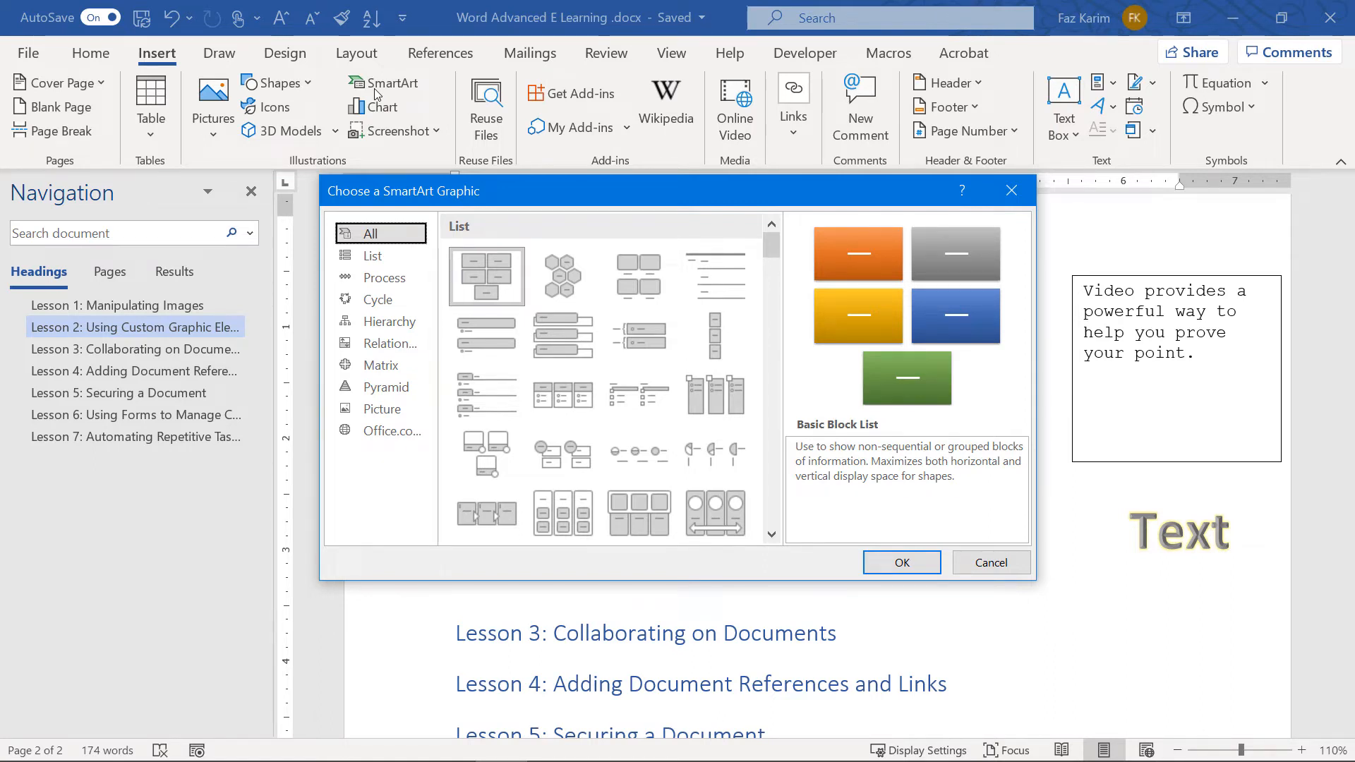
left_click(376, 255)
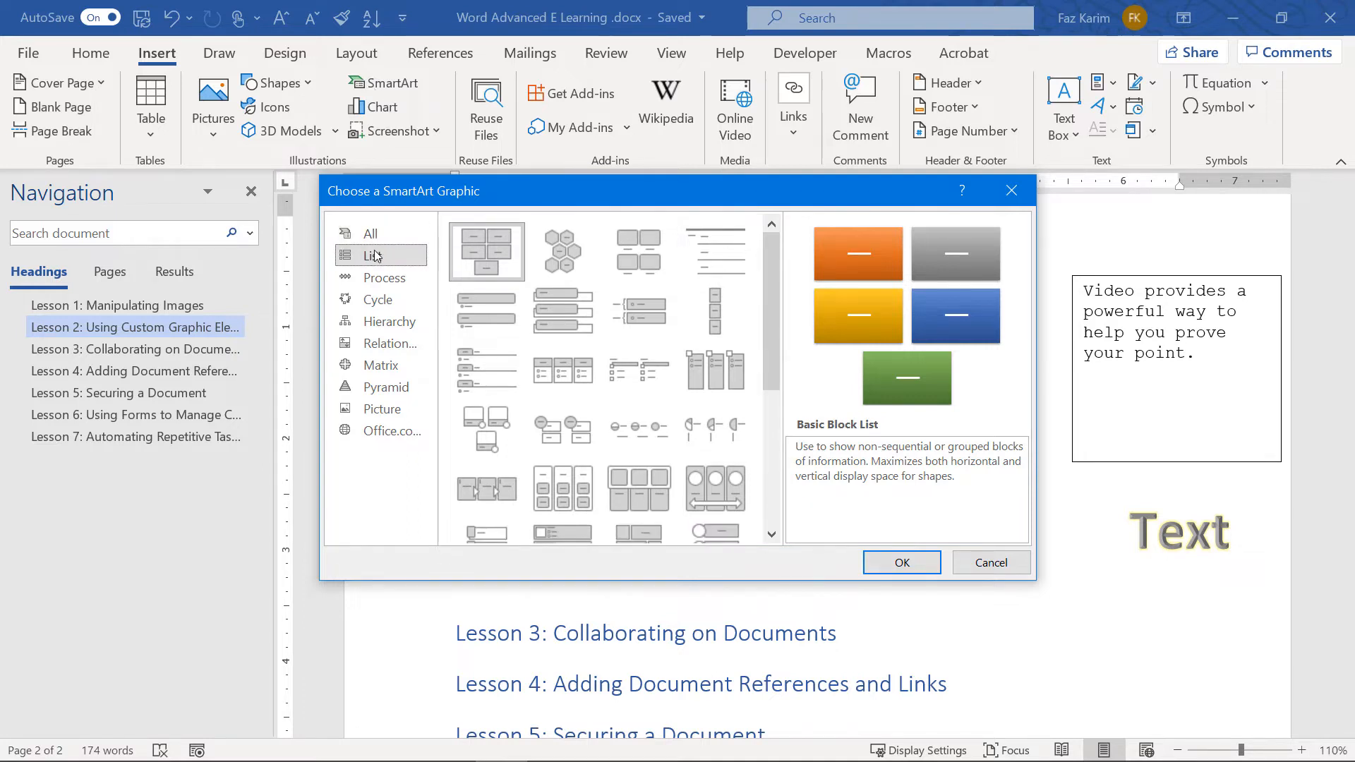
left_click(381, 282)
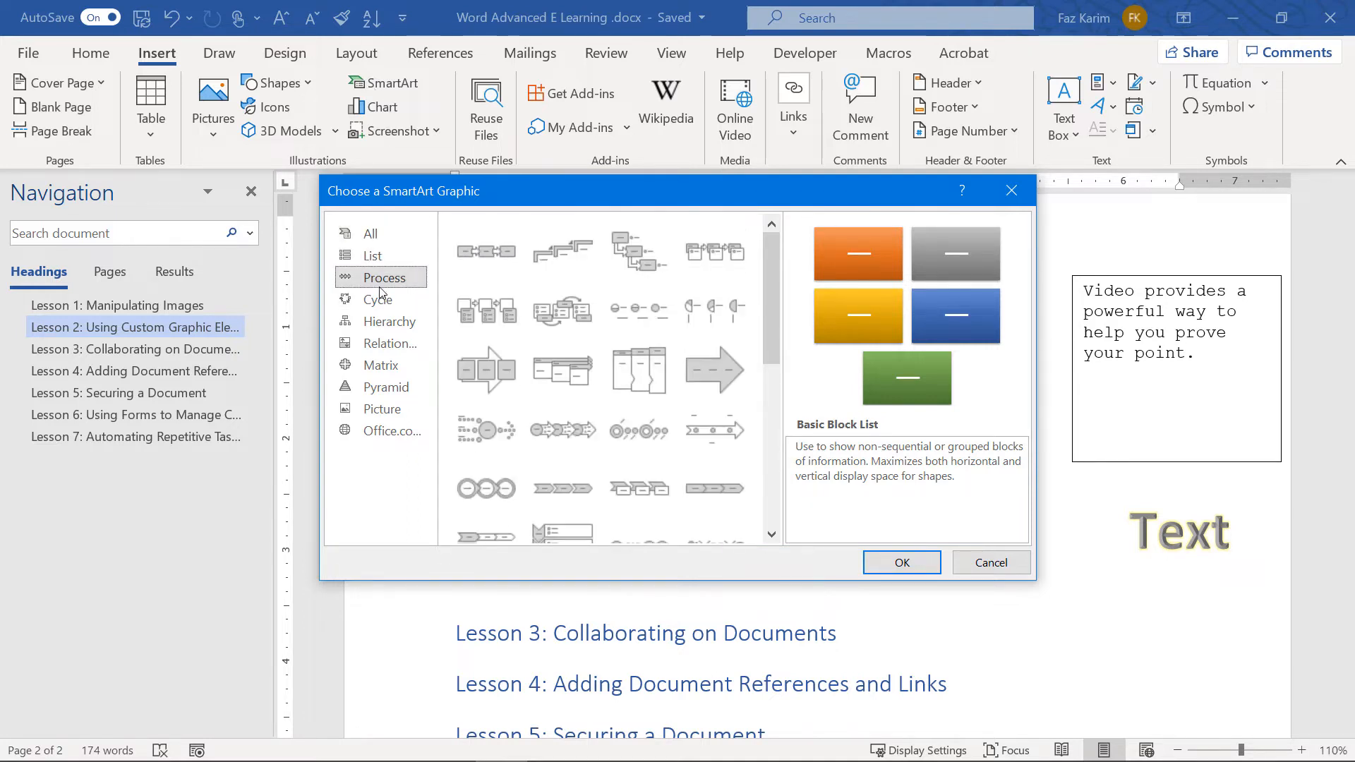
left_click(380, 299)
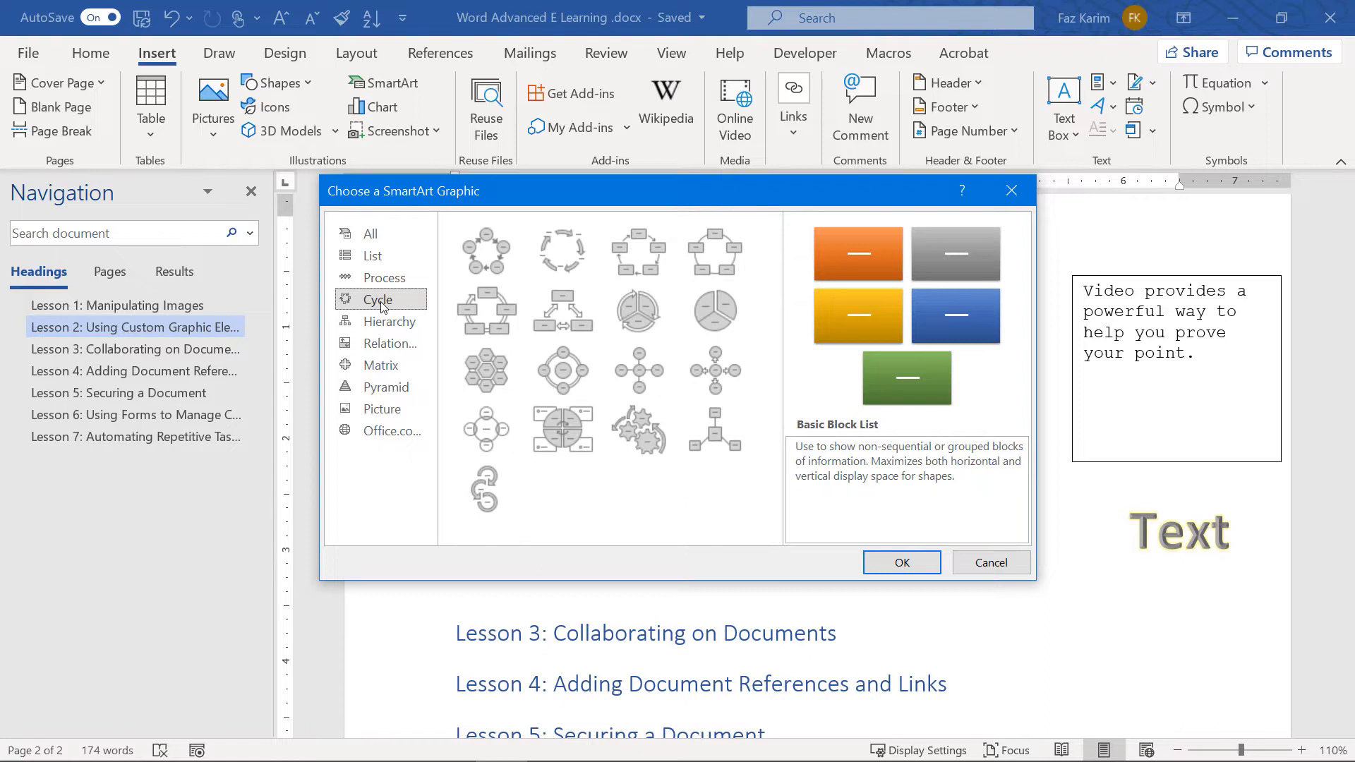
left_click(385, 321)
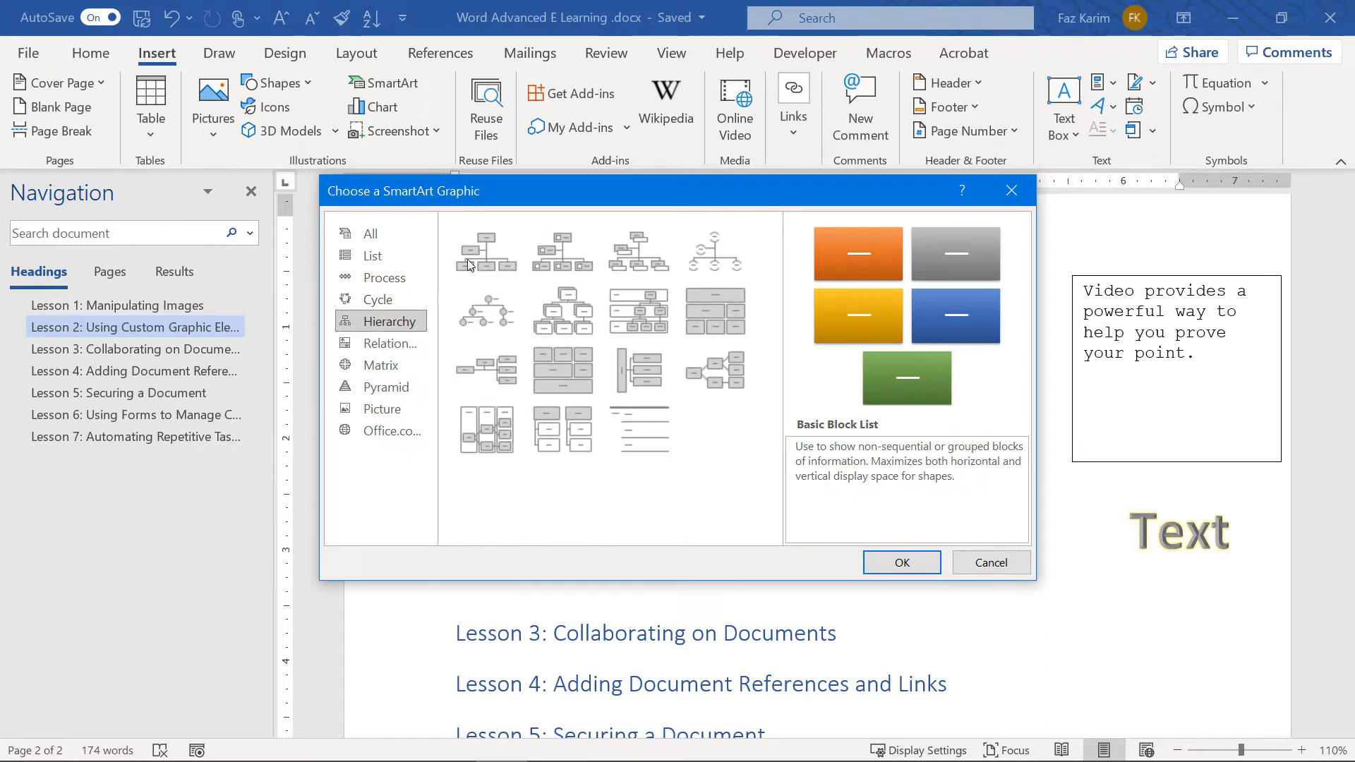
left_click(385, 344)
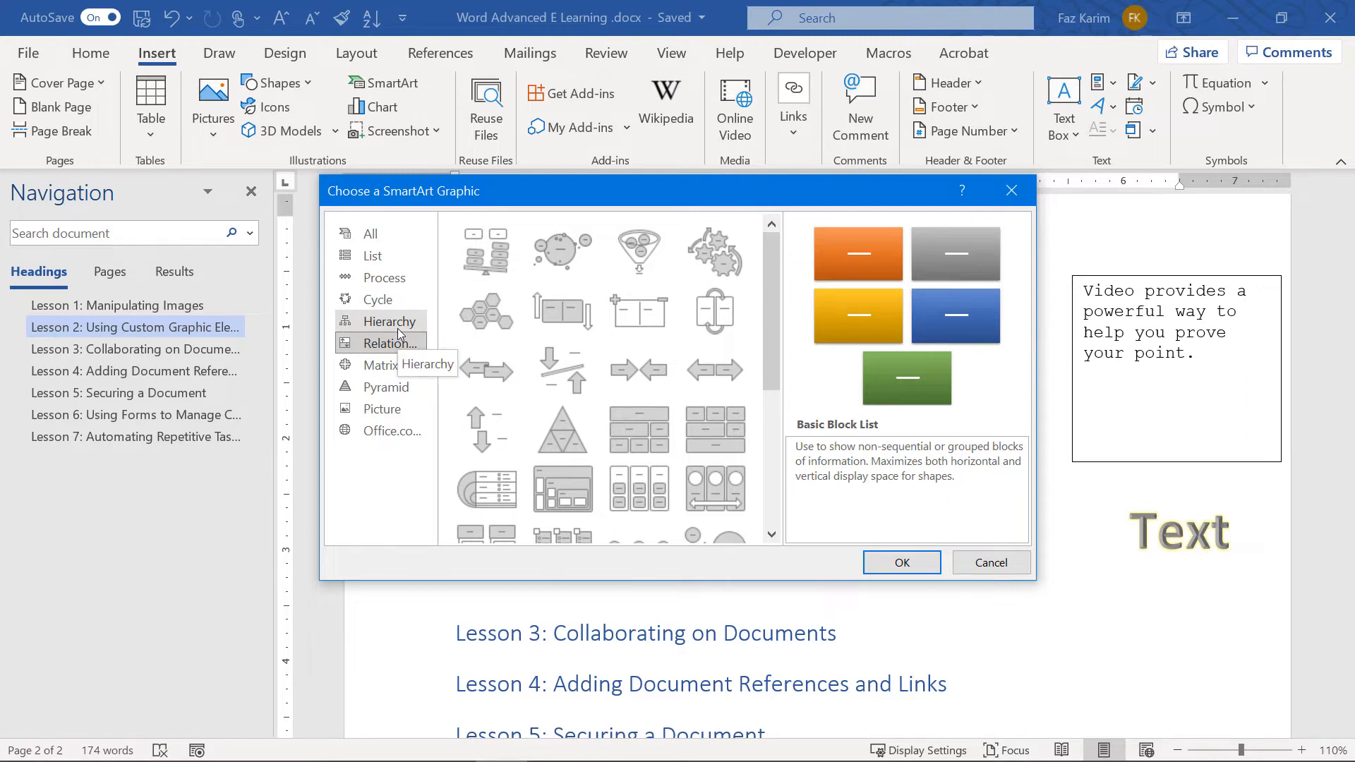
left_click(384, 365)
left_click(388, 391)
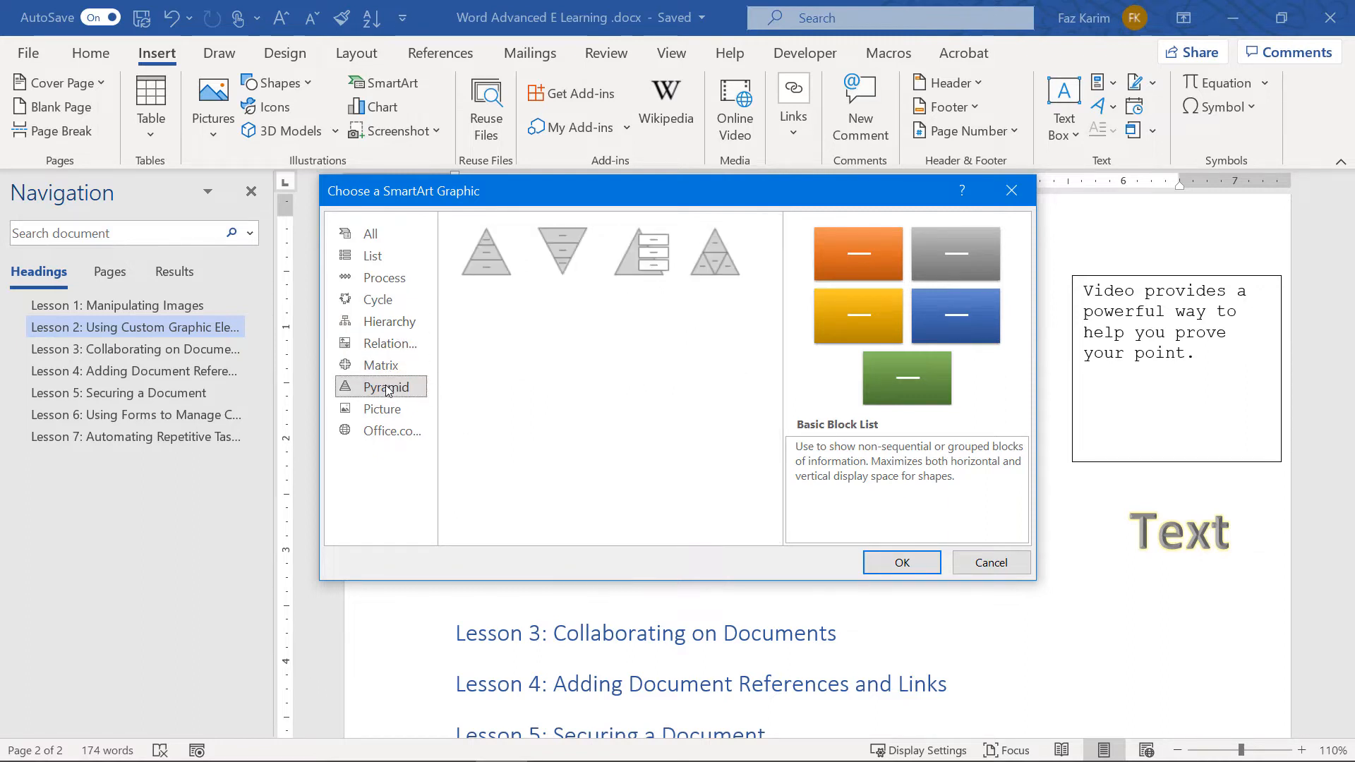
left_click(382, 409)
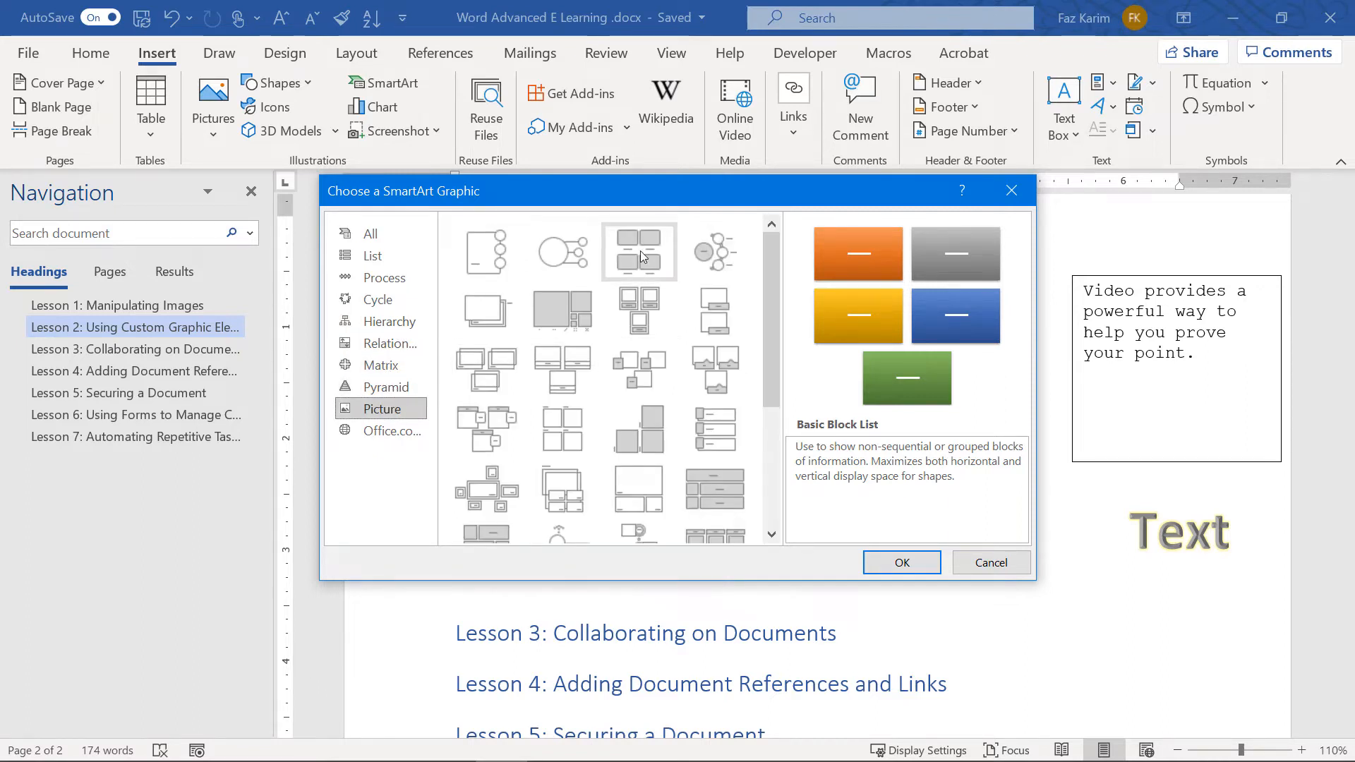
left_click(392, 430)
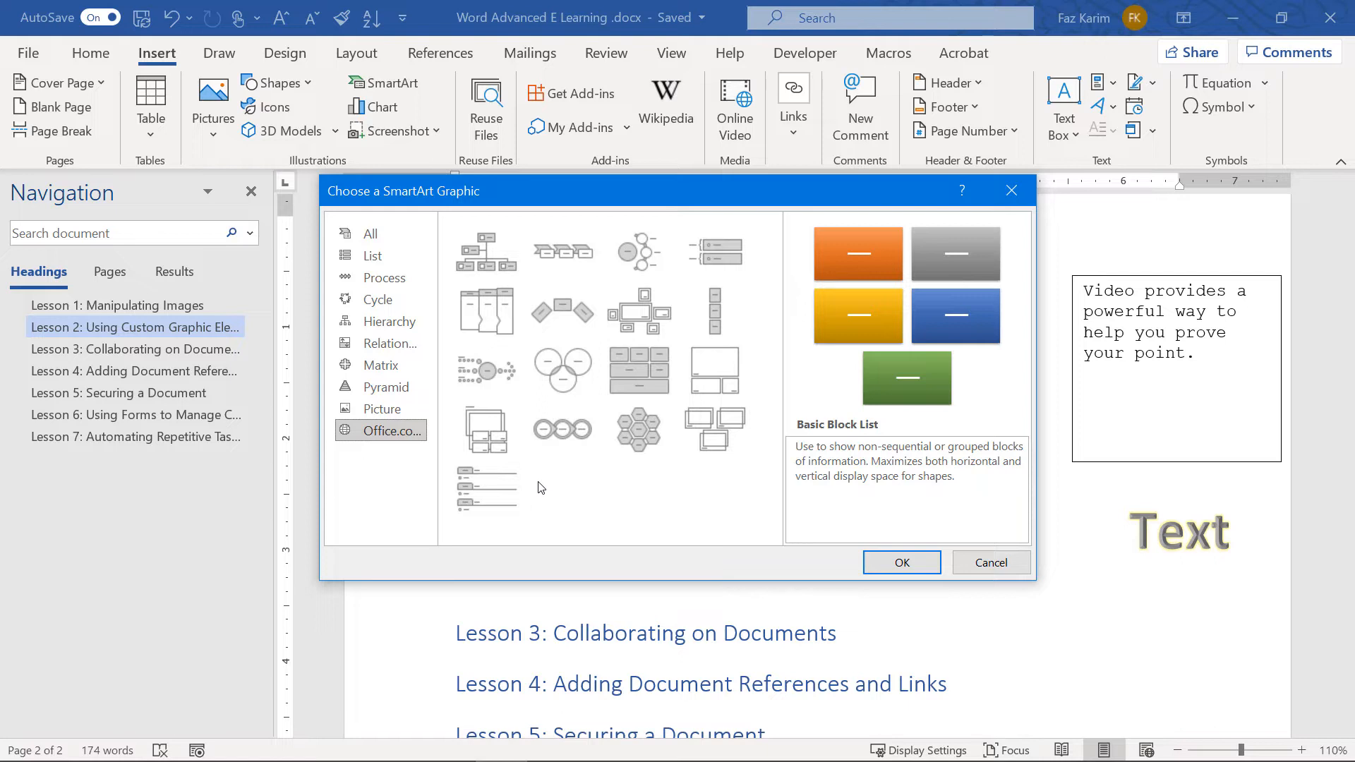
Insert the Picture Caption List layout from the All category
left_click(357, 239)
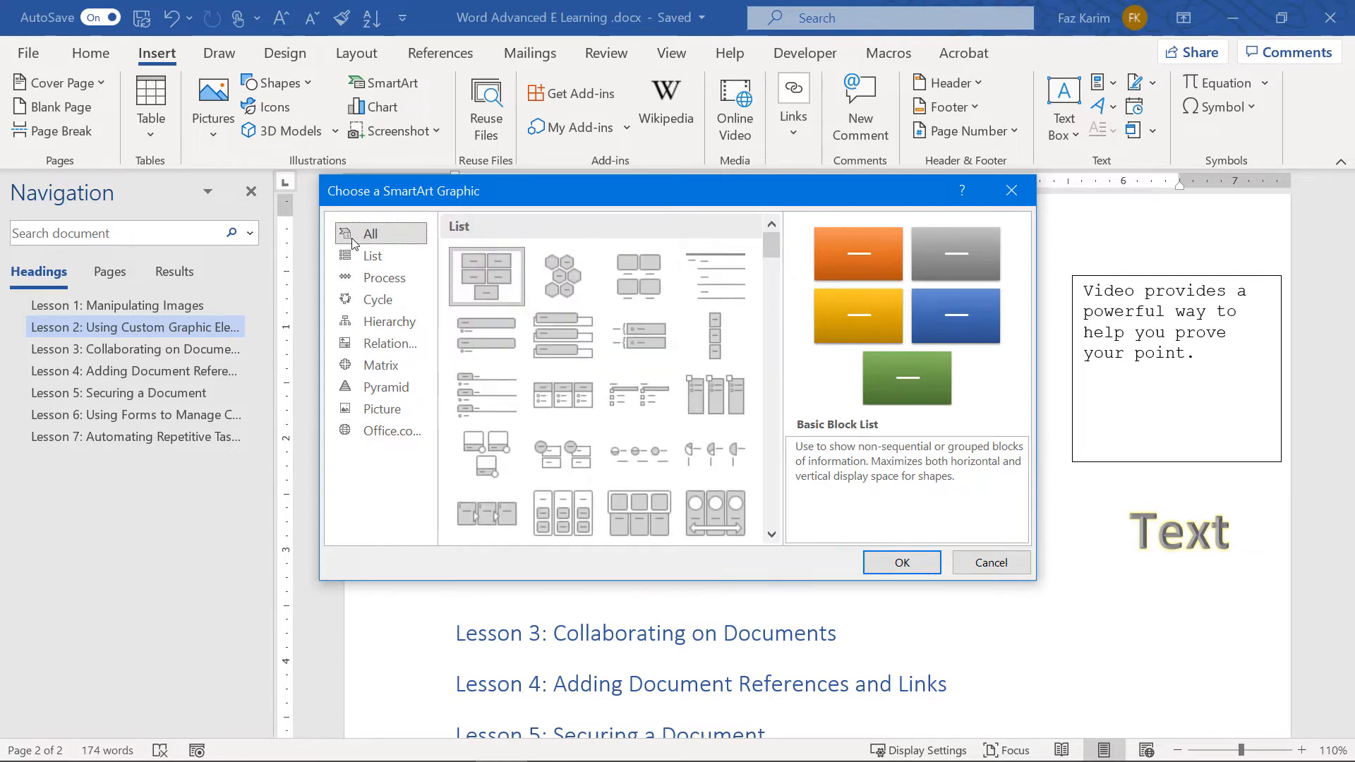
left_click(643, 281)
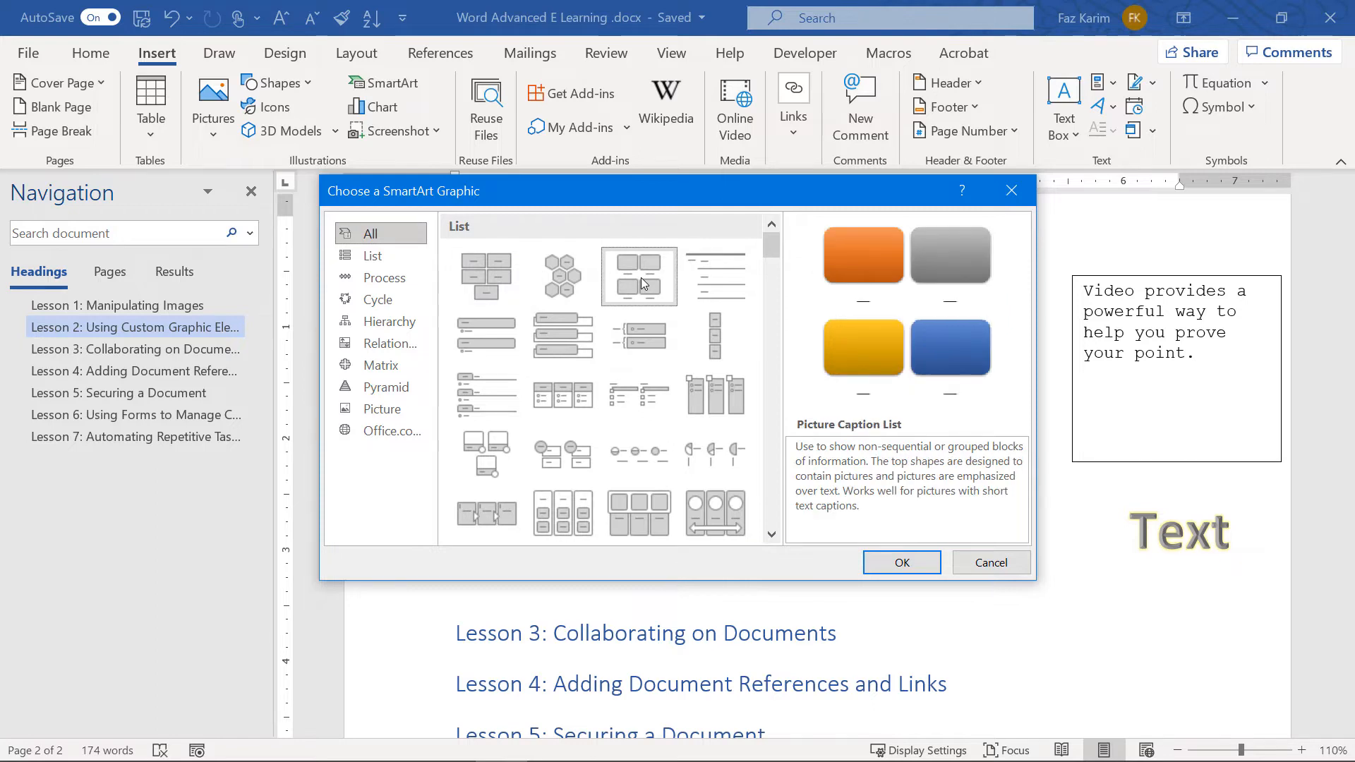
left_click(910, 562)
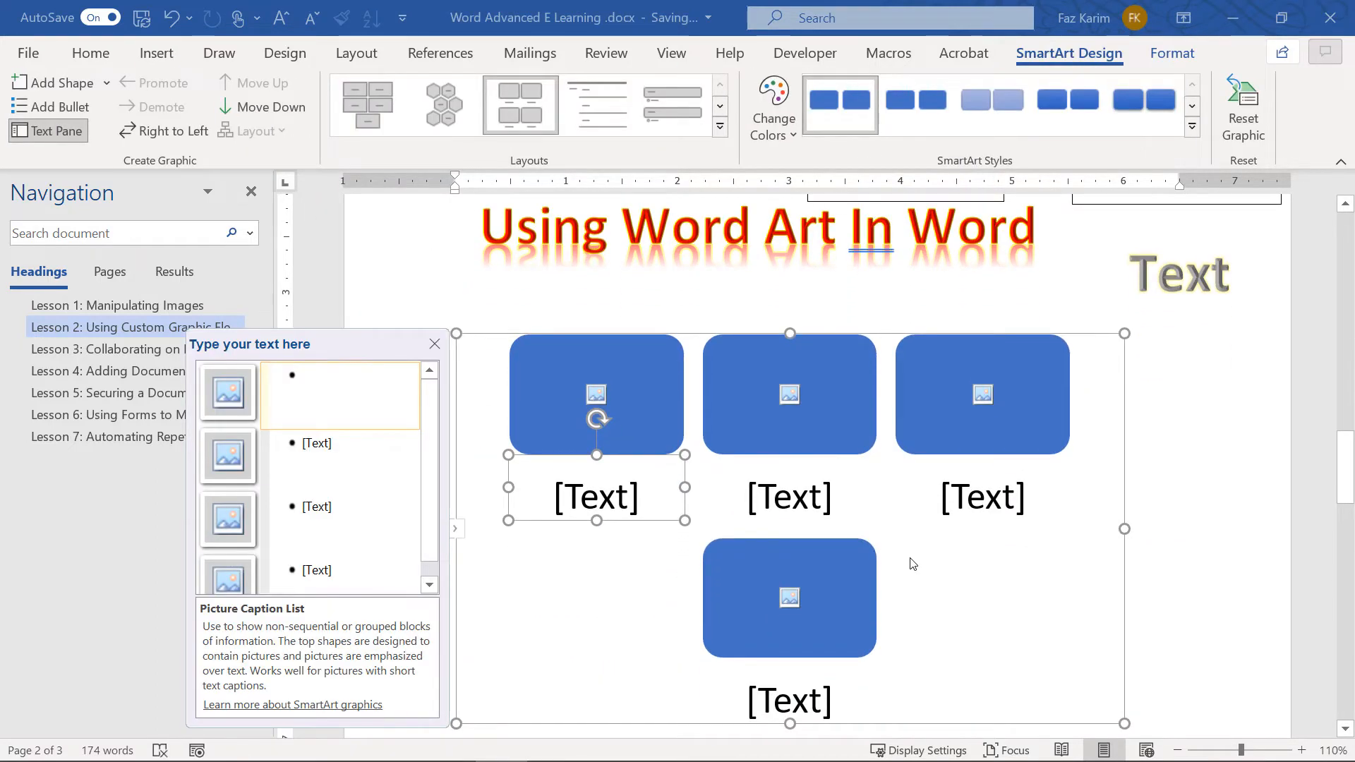
Delete the fourth bullet in the SmartArt Text Pane, leaving three shapes
left_click(458, 532)
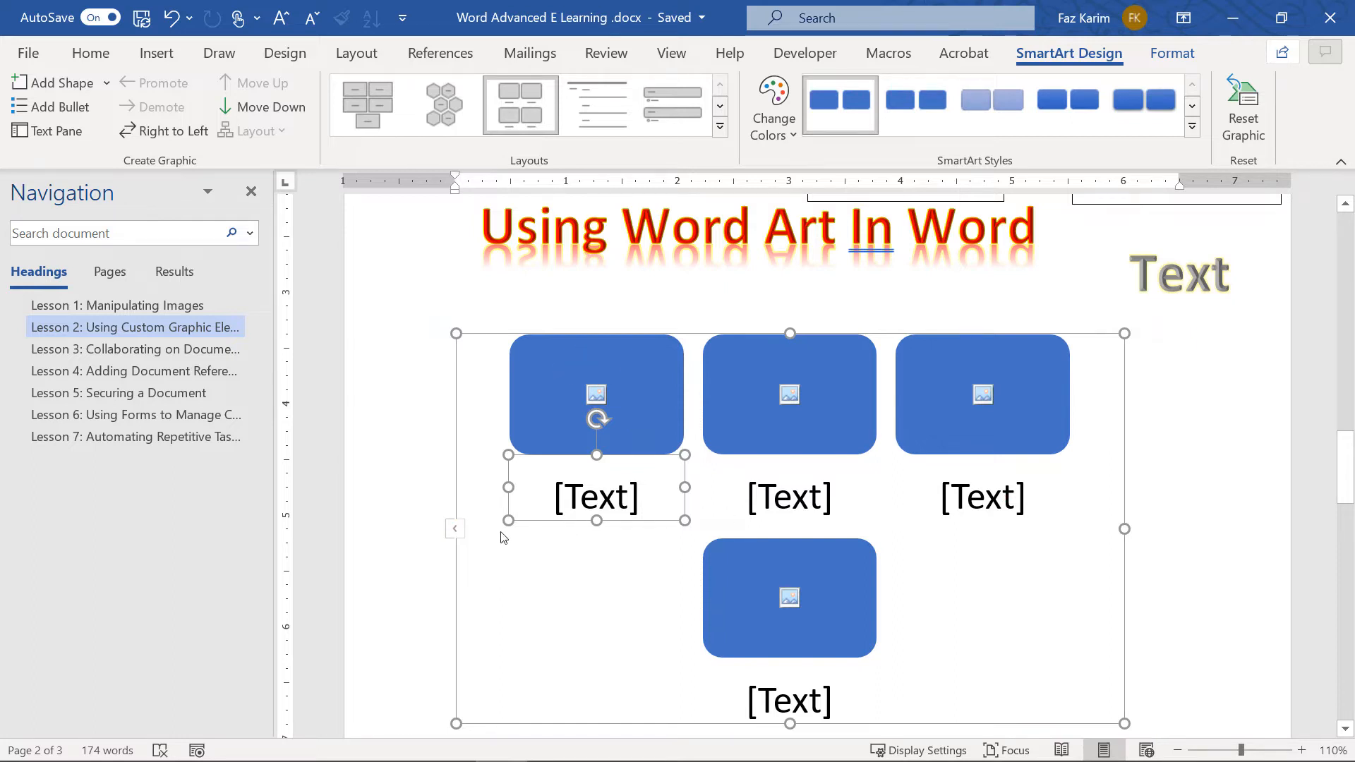
left_click(455, 531)
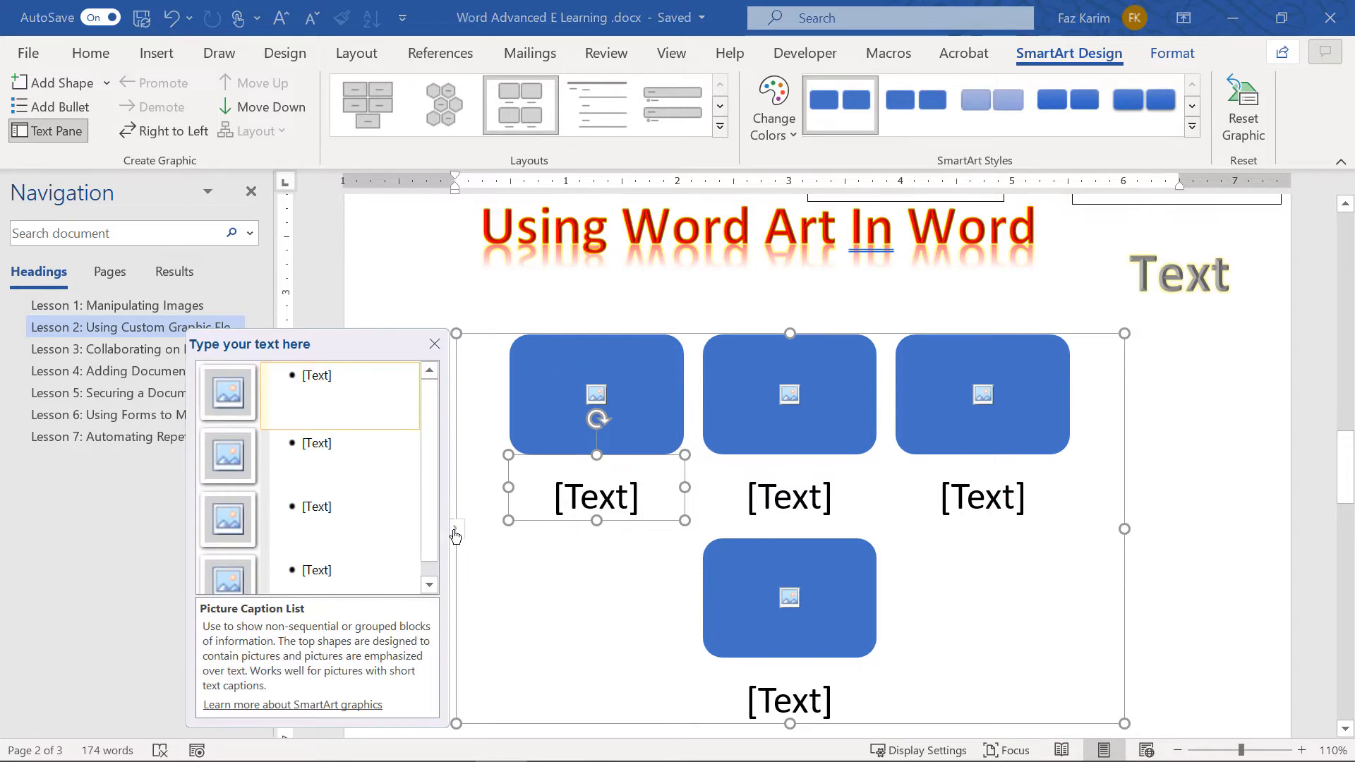
left_click(340, 570)
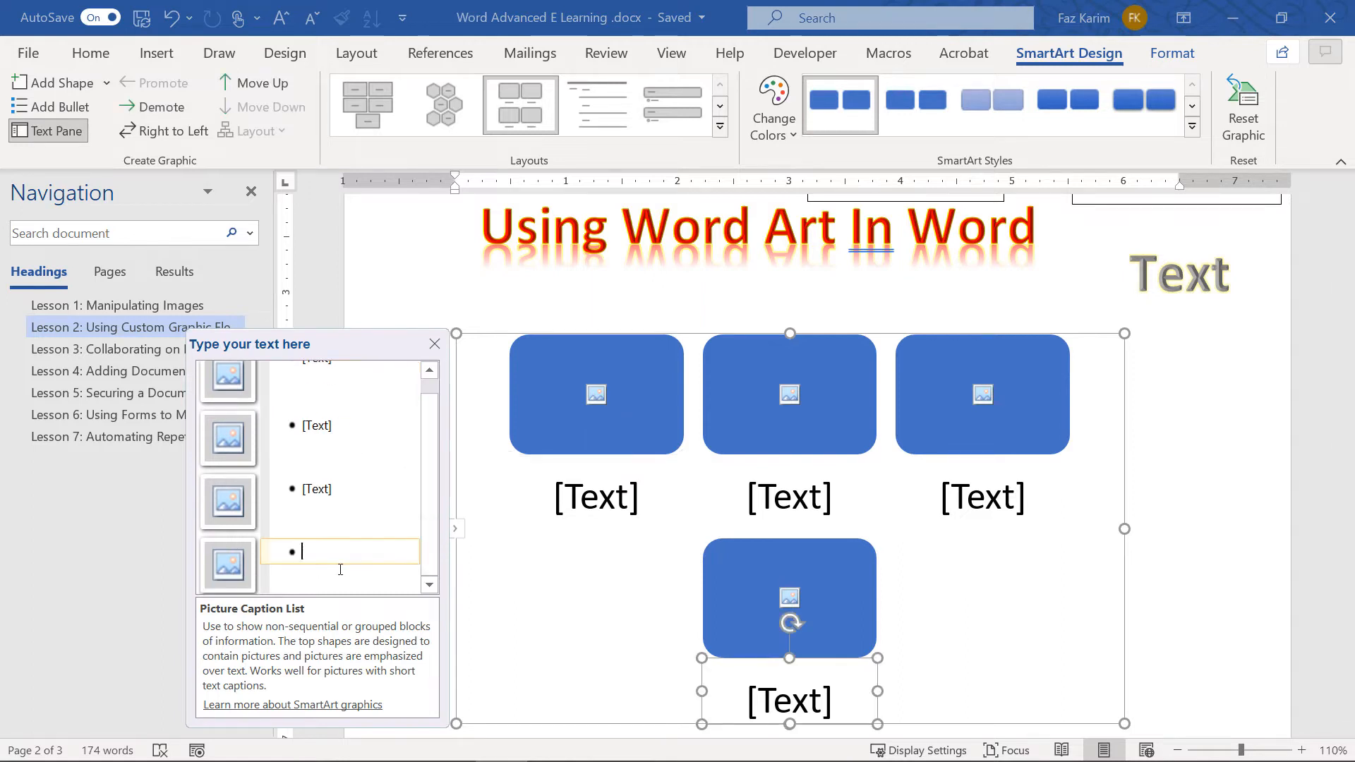
key("BackSpace")
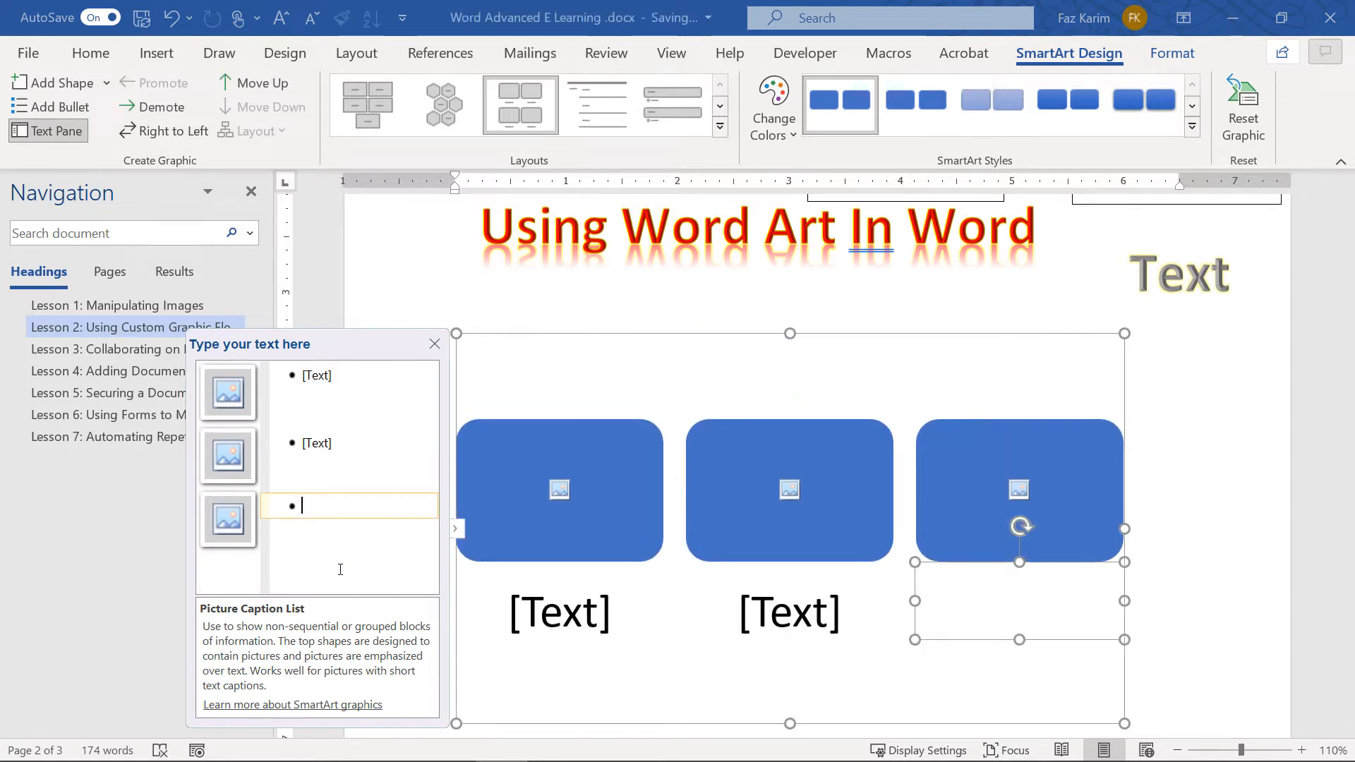
Caption the three shapes Word, Excel and PowerPoint, then add a picture to Word
left_click(324, 399)
type("Word")
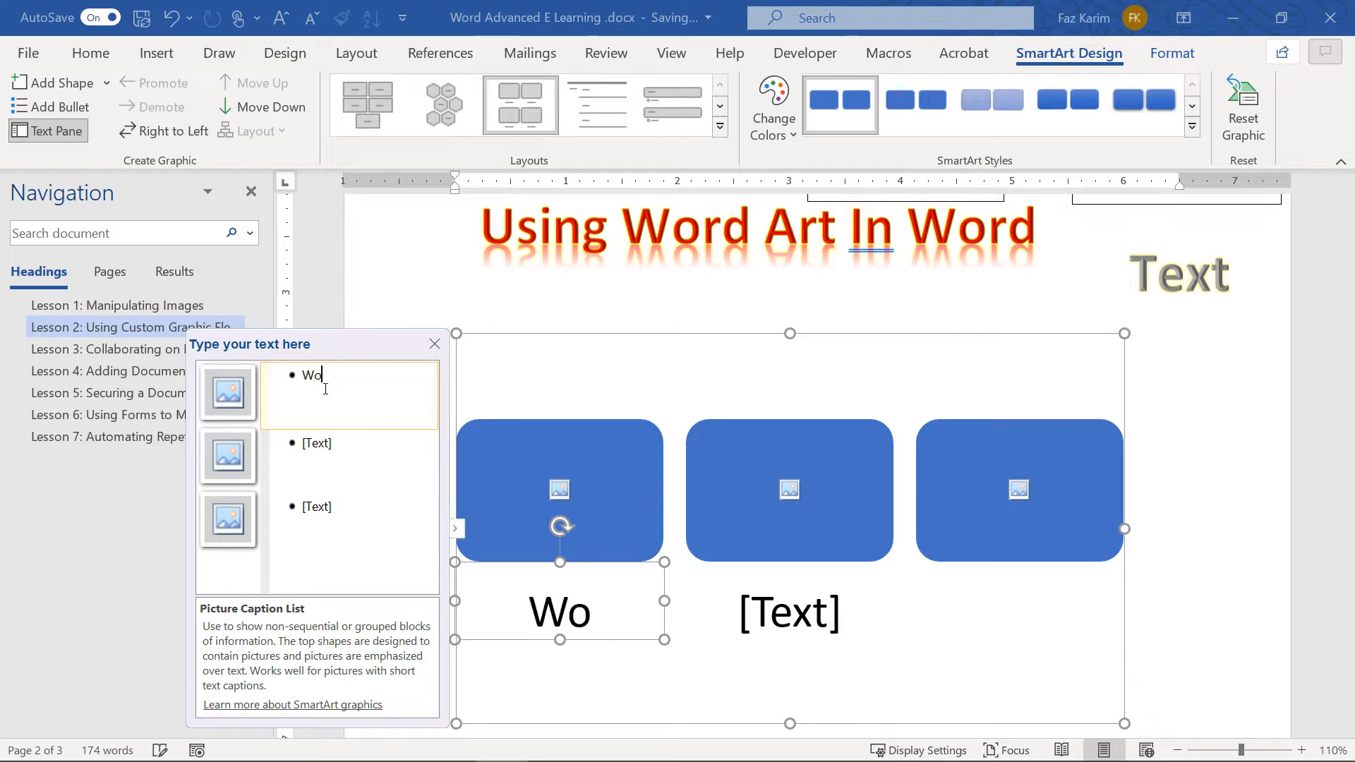
left_click(355, 434)
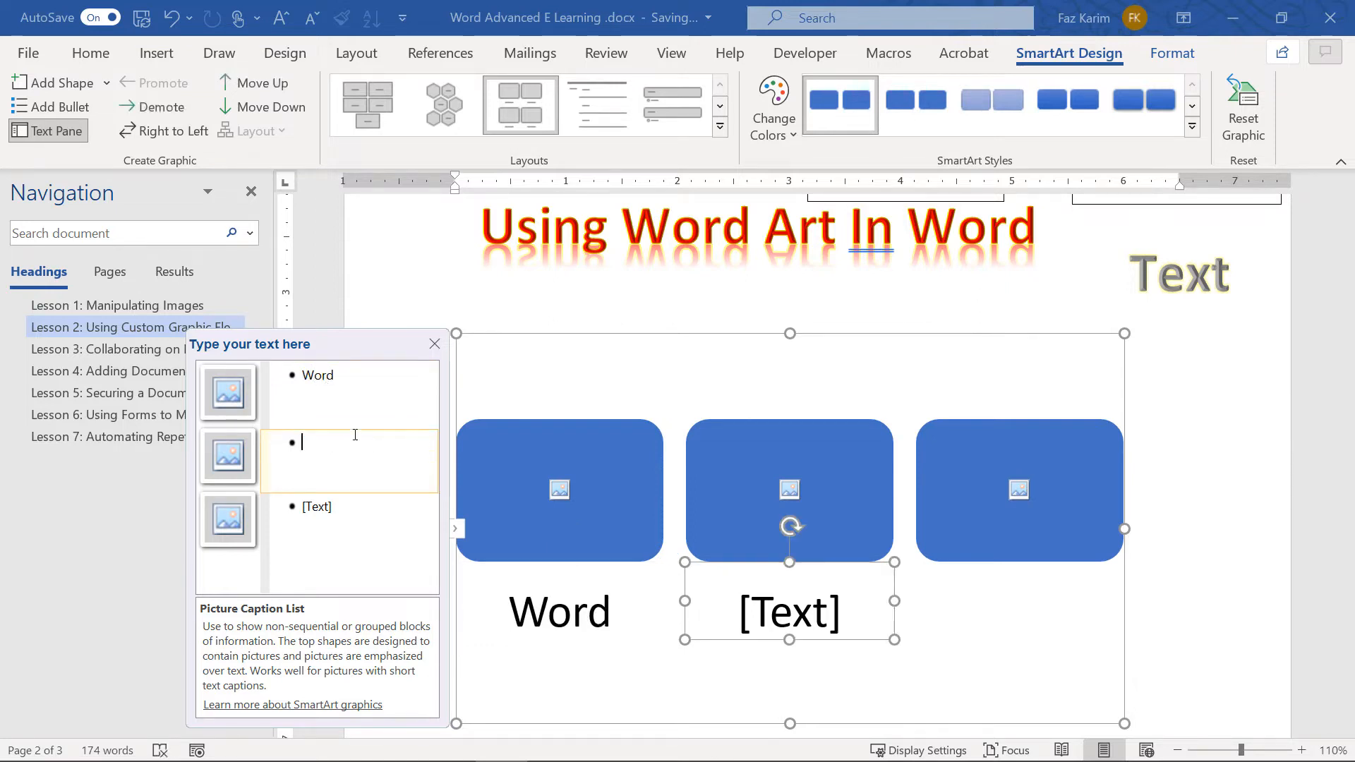
type("Excel")
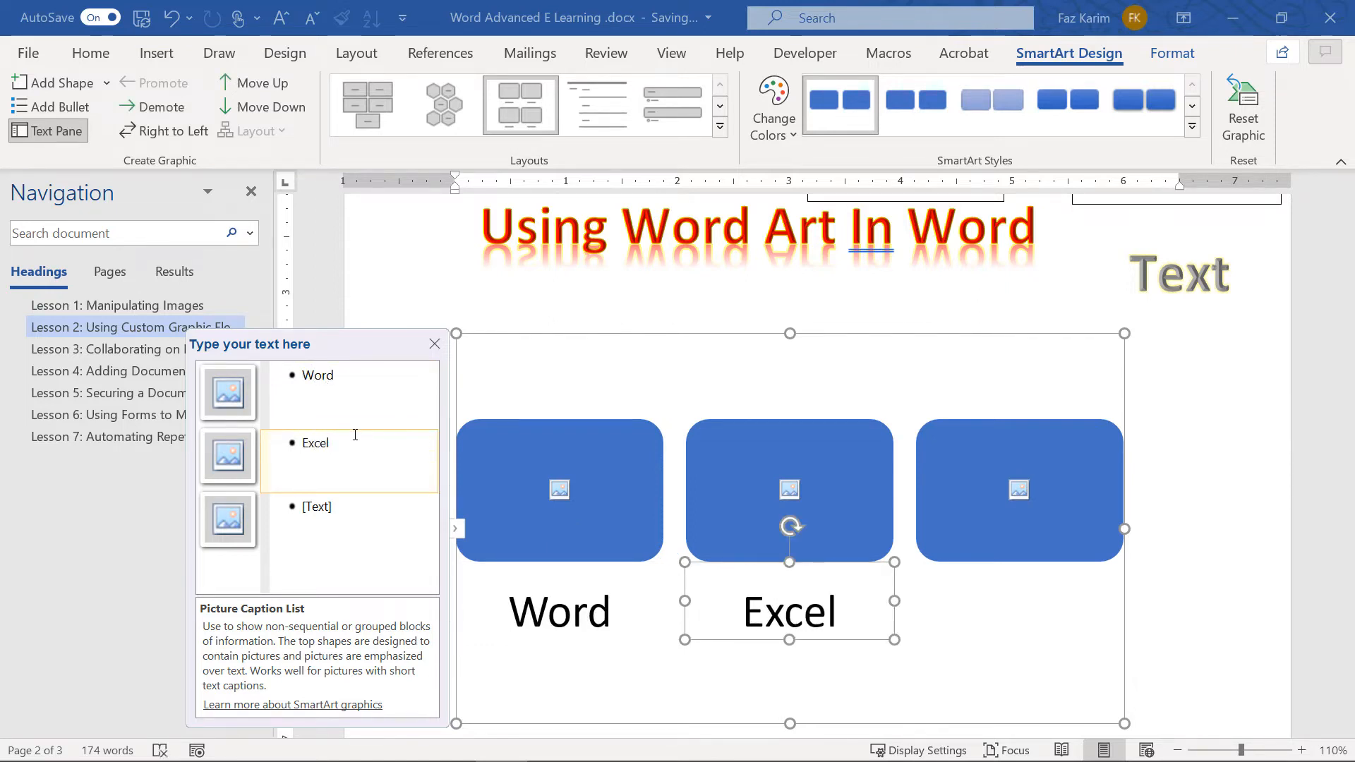
left_click(337, 499)
type("Powe")
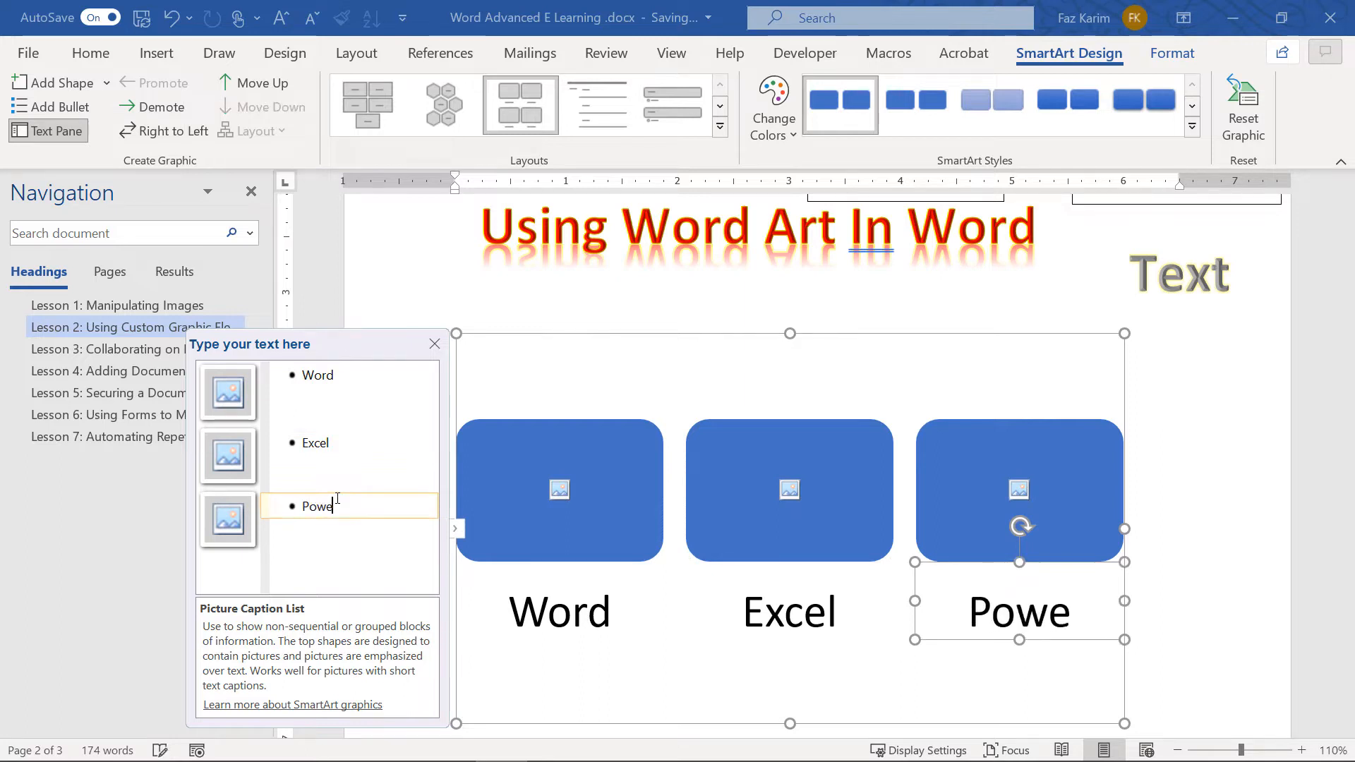
type("rPoint")
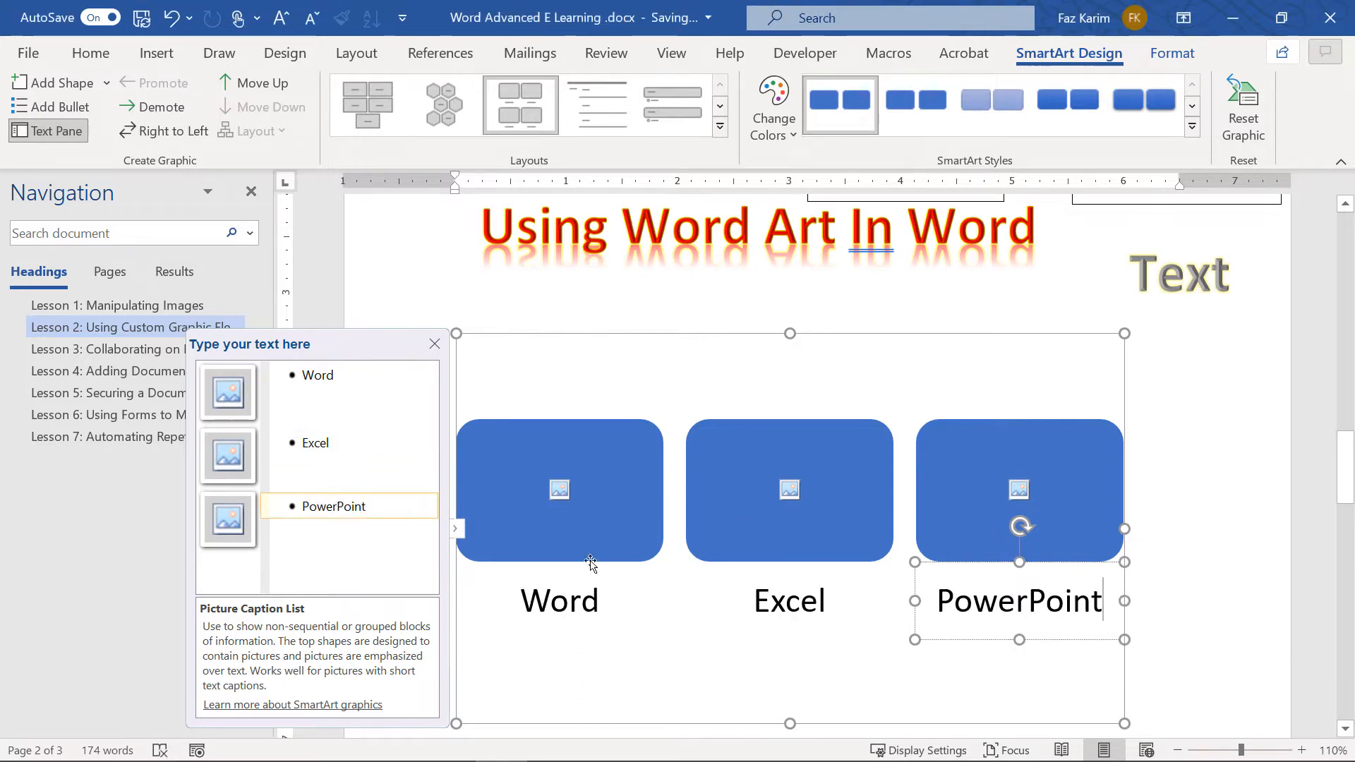
left_click(463, 528)
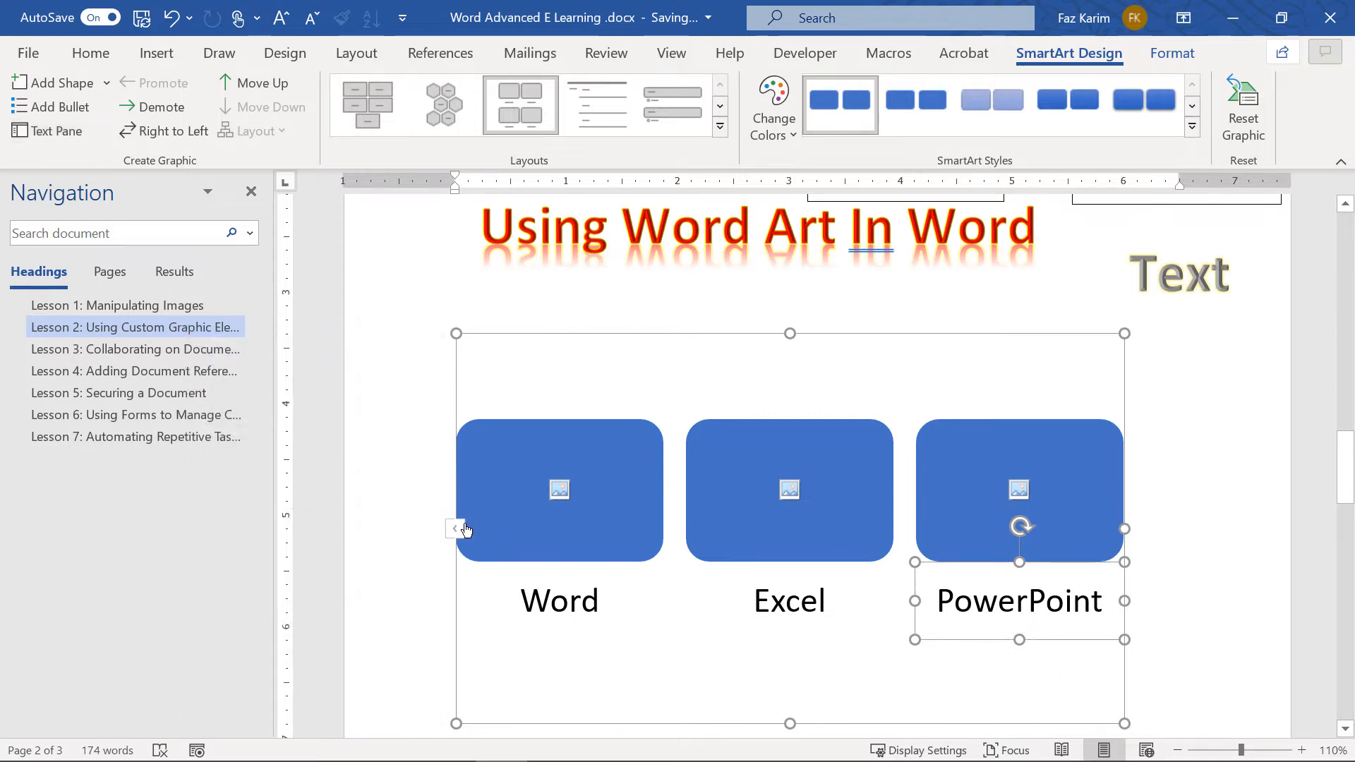
left_click(559, 491)
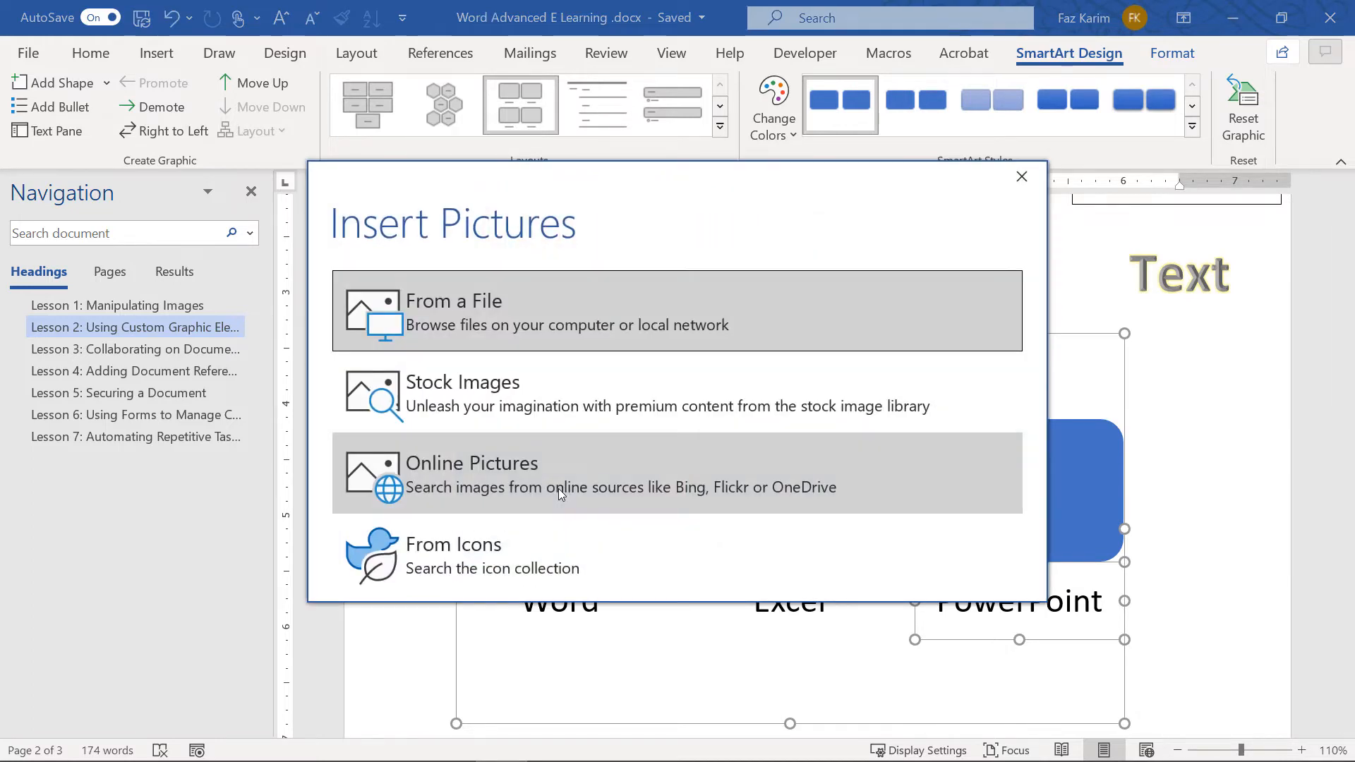
Fill the first SmartArt shape with a Word logo from an online 'word' picture search
left_click(533, 461)
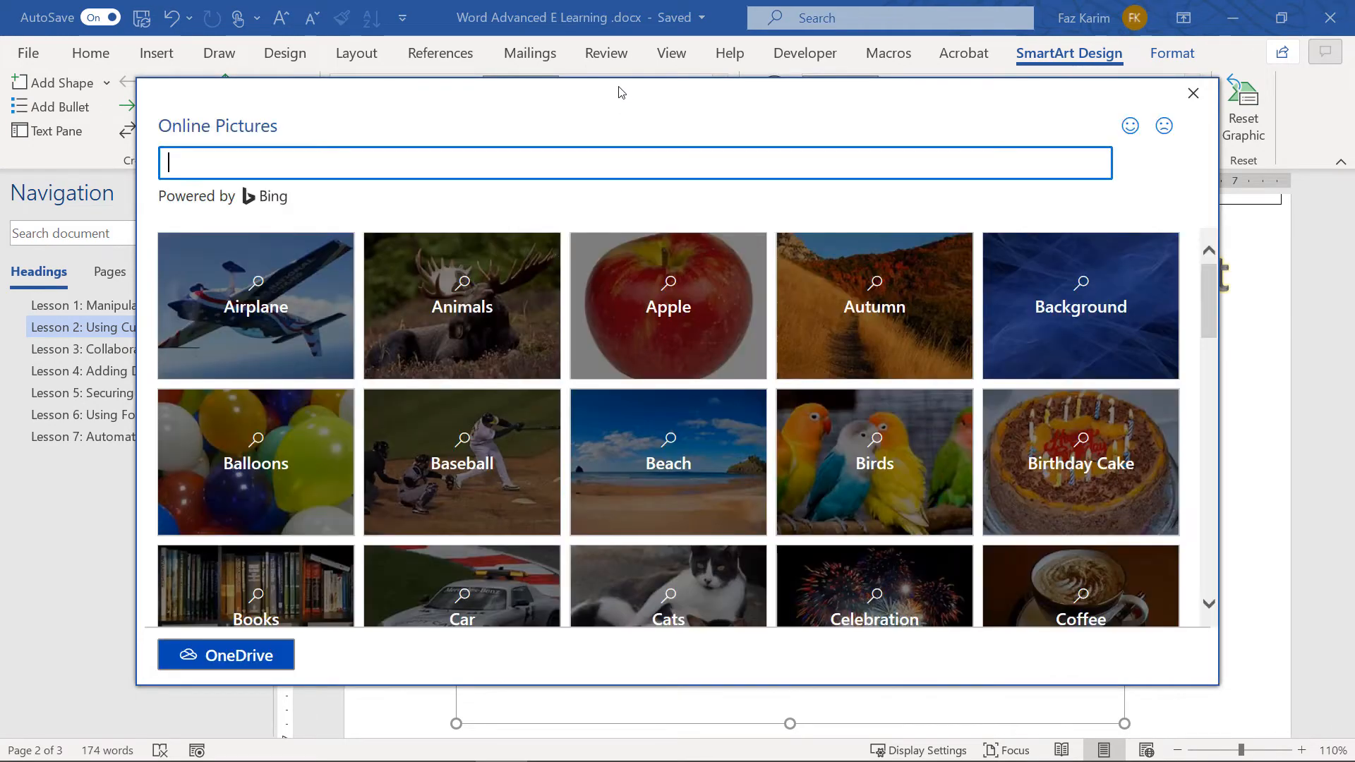
left_click_drag(619, 88, 604, 213)
type("word")
key("Return")
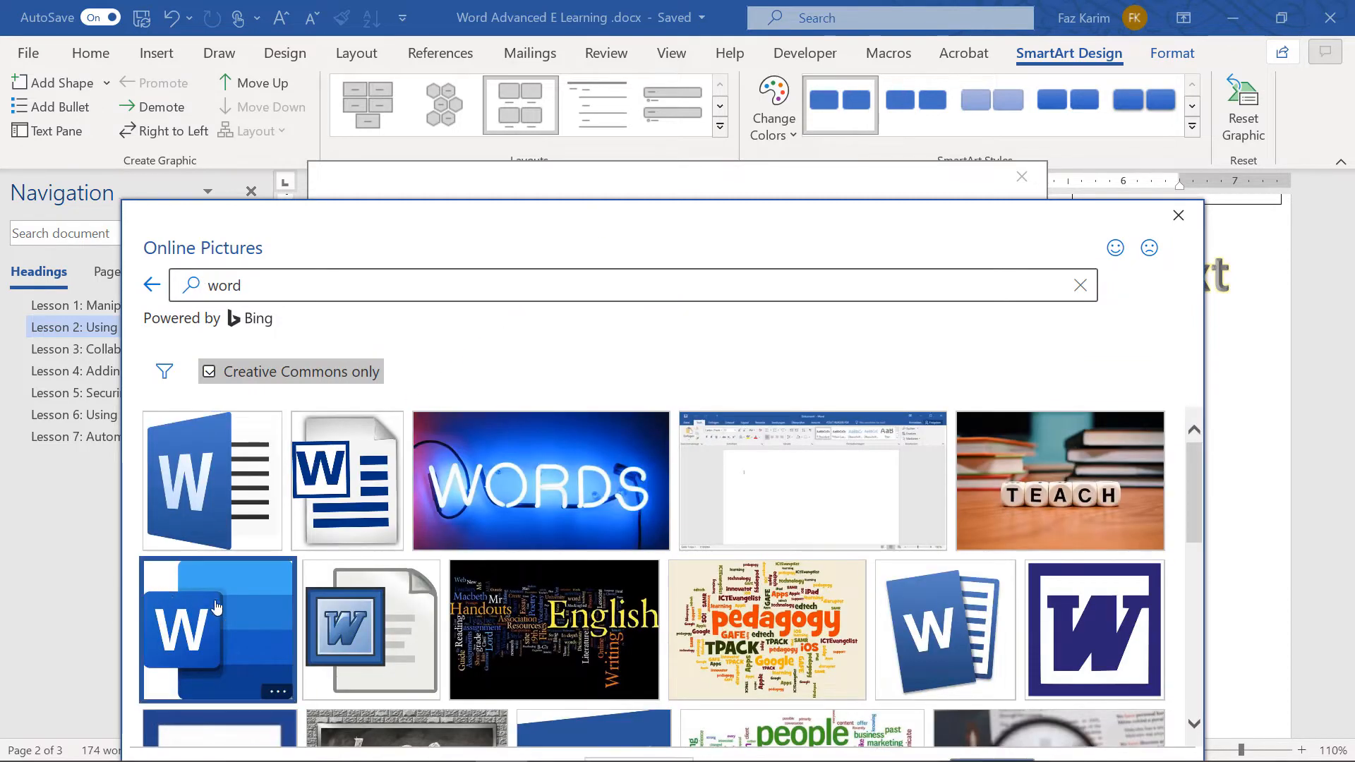
left_click_drag(883, 220, 876, 59)
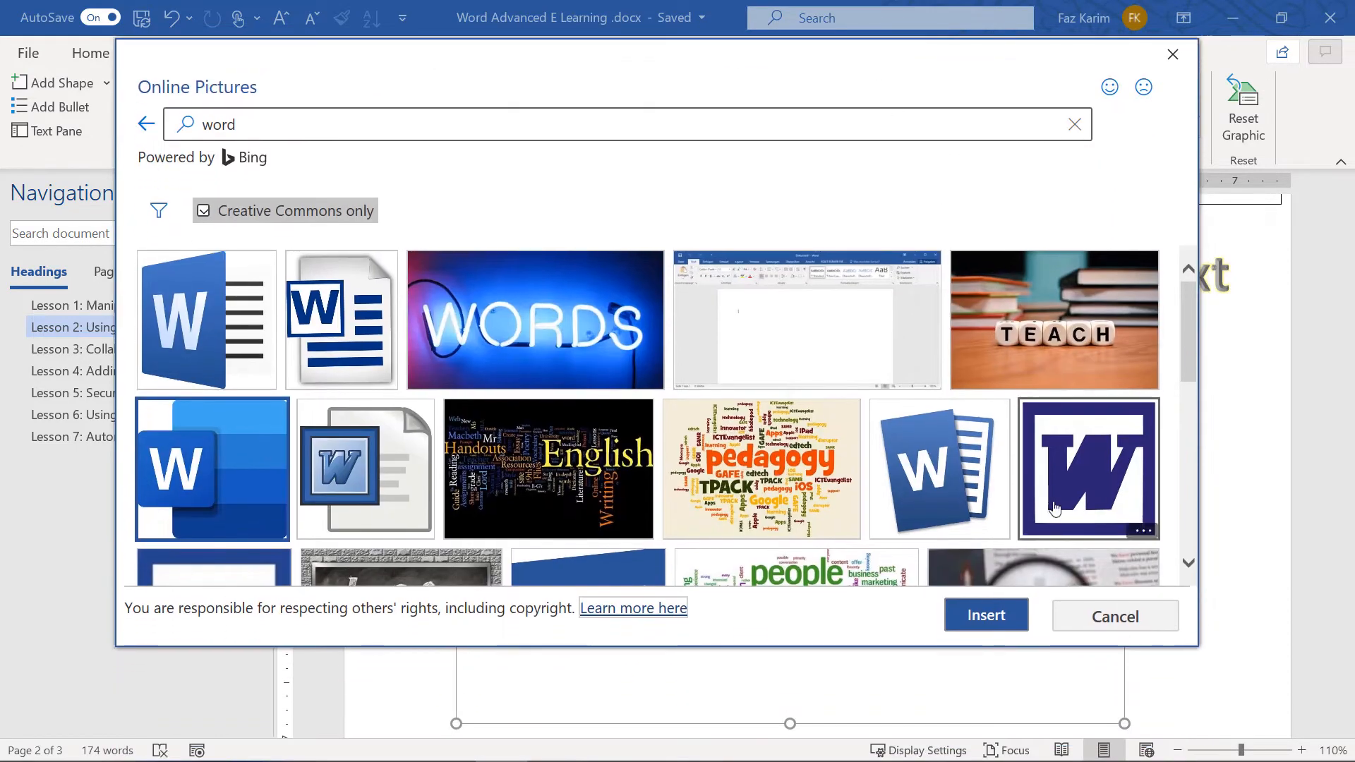
left_click(987, 615)
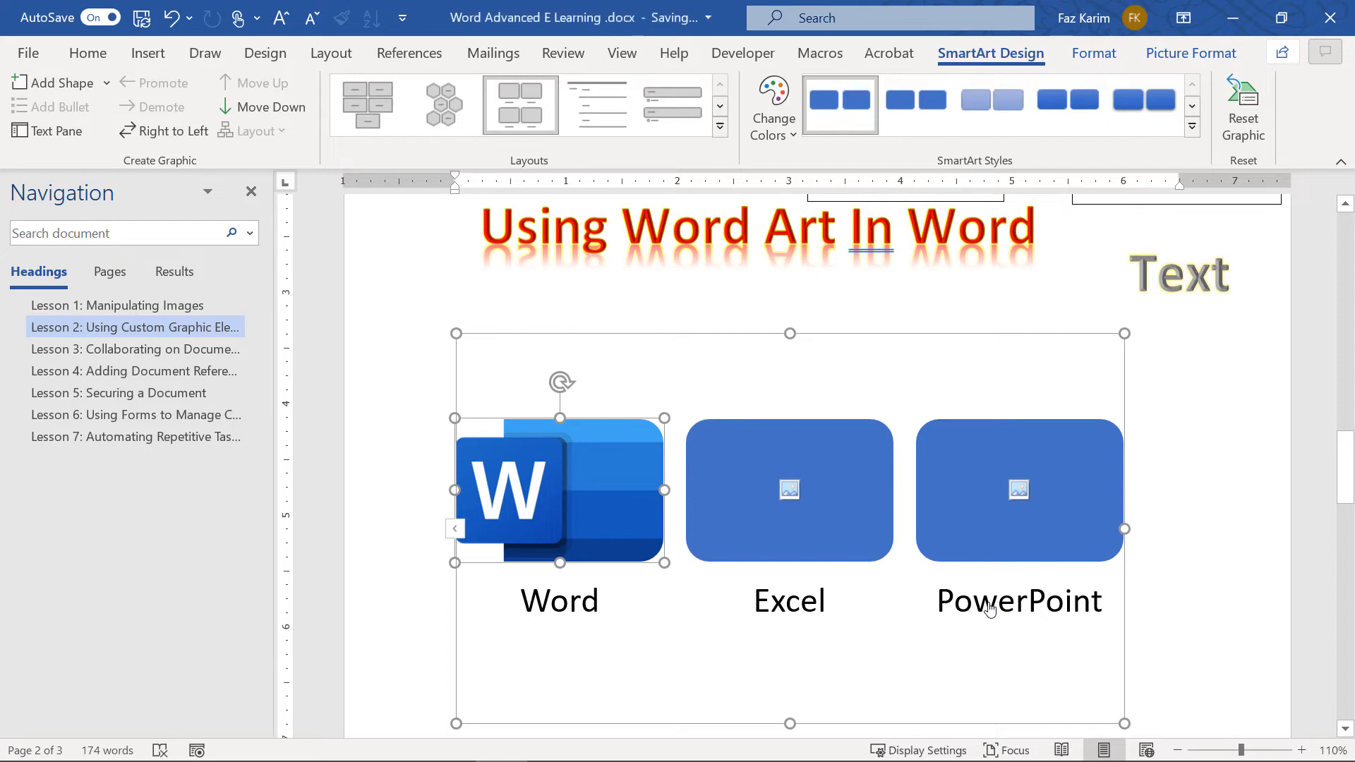
Fill the second shape with an Excel logo found by searching 'Excel' online
left_click(789, 489)
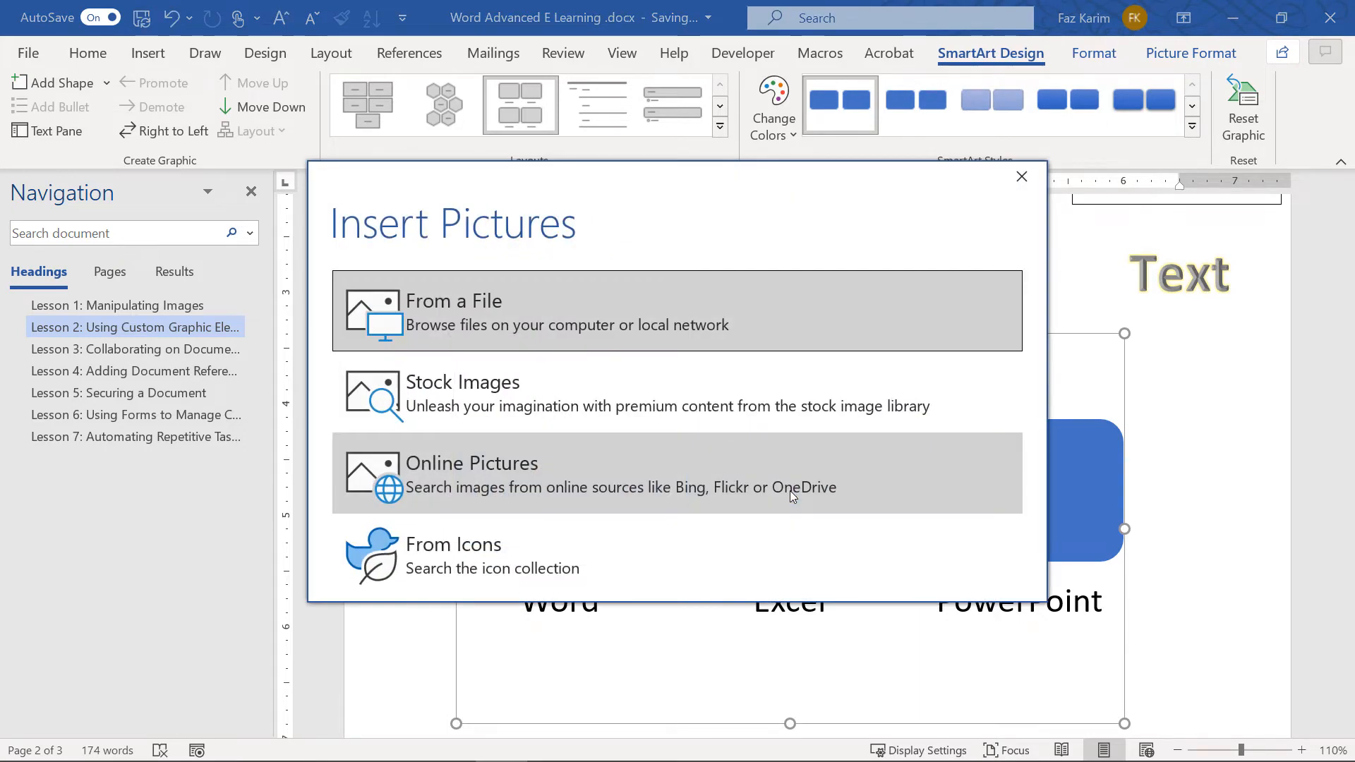
left_click(790, 490)
type("Excel")
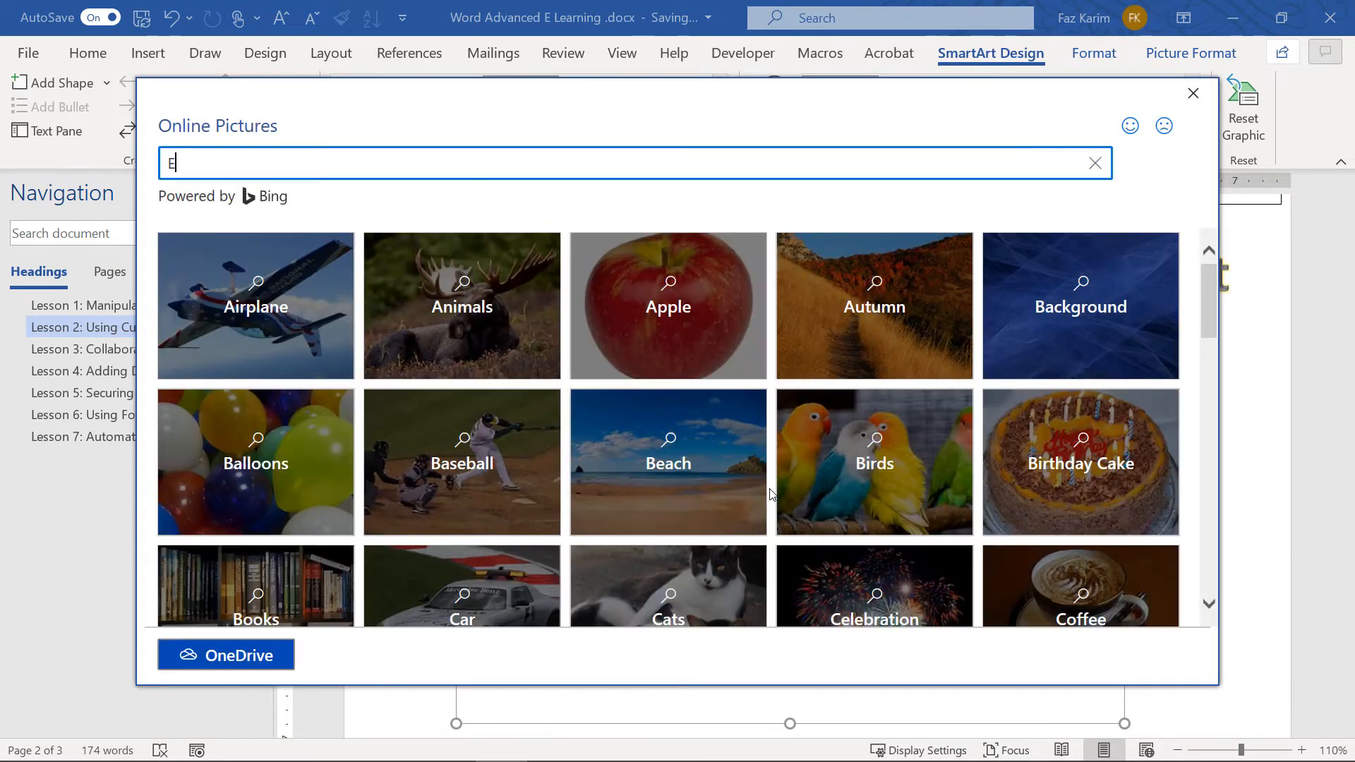
key("Return")
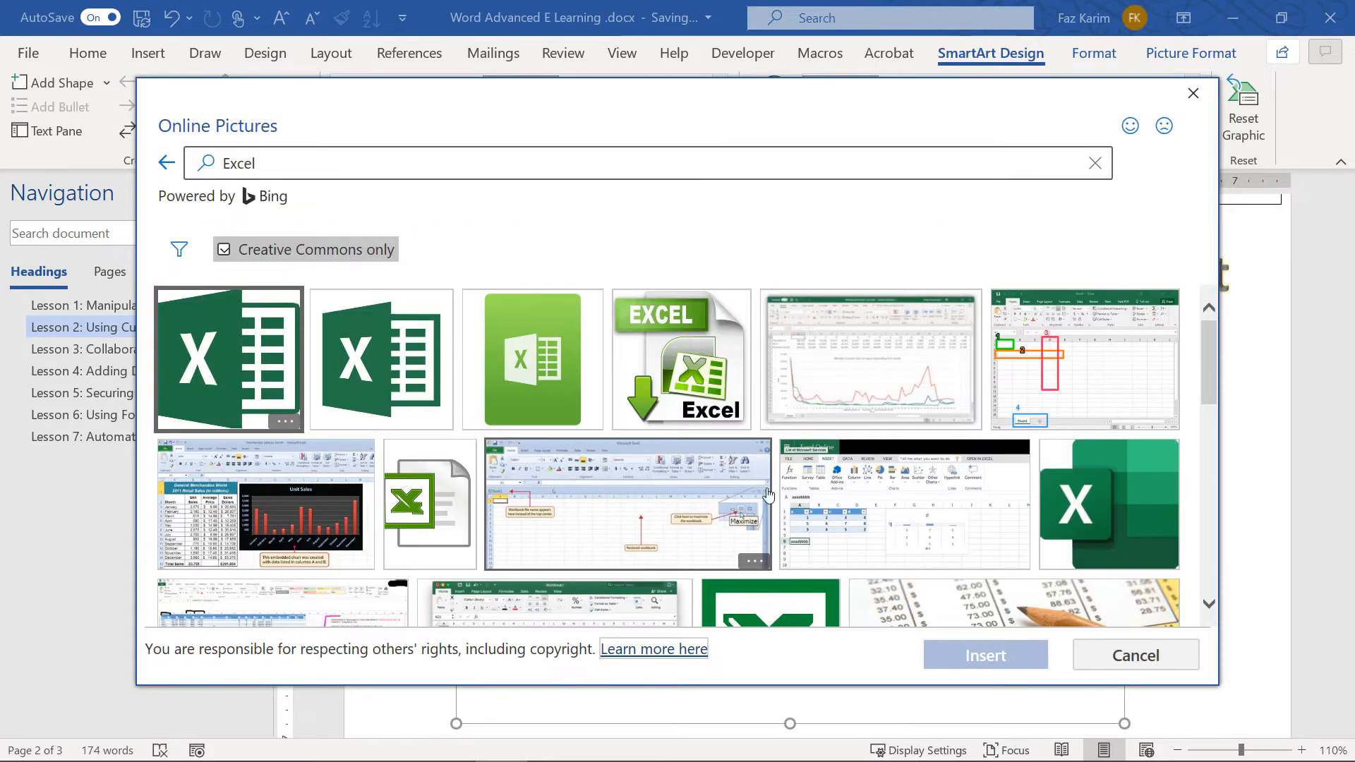
left_click(1108, 515)
left_click(1012, 649)
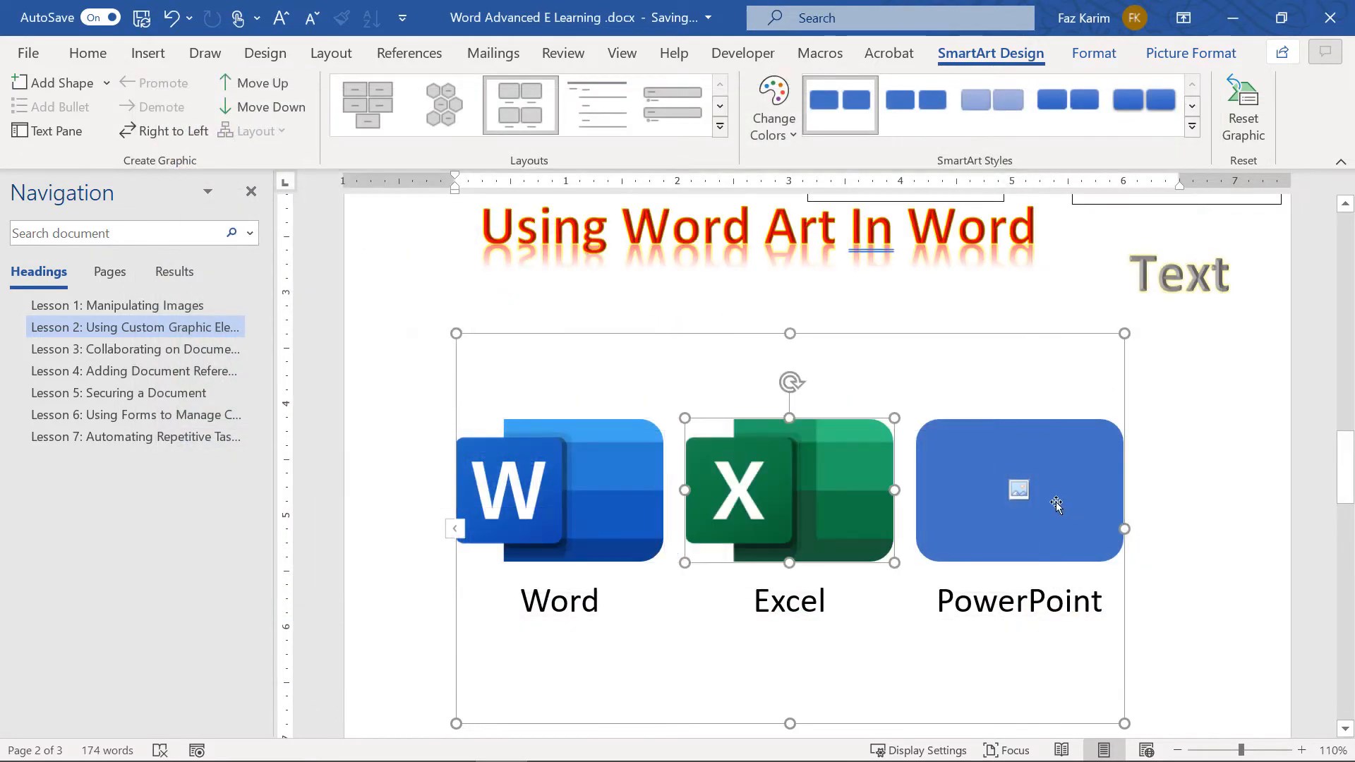
Fill the third shape with the round PowerPoint logo from an online 'PowerPoint' search
left_click(1017, 495)
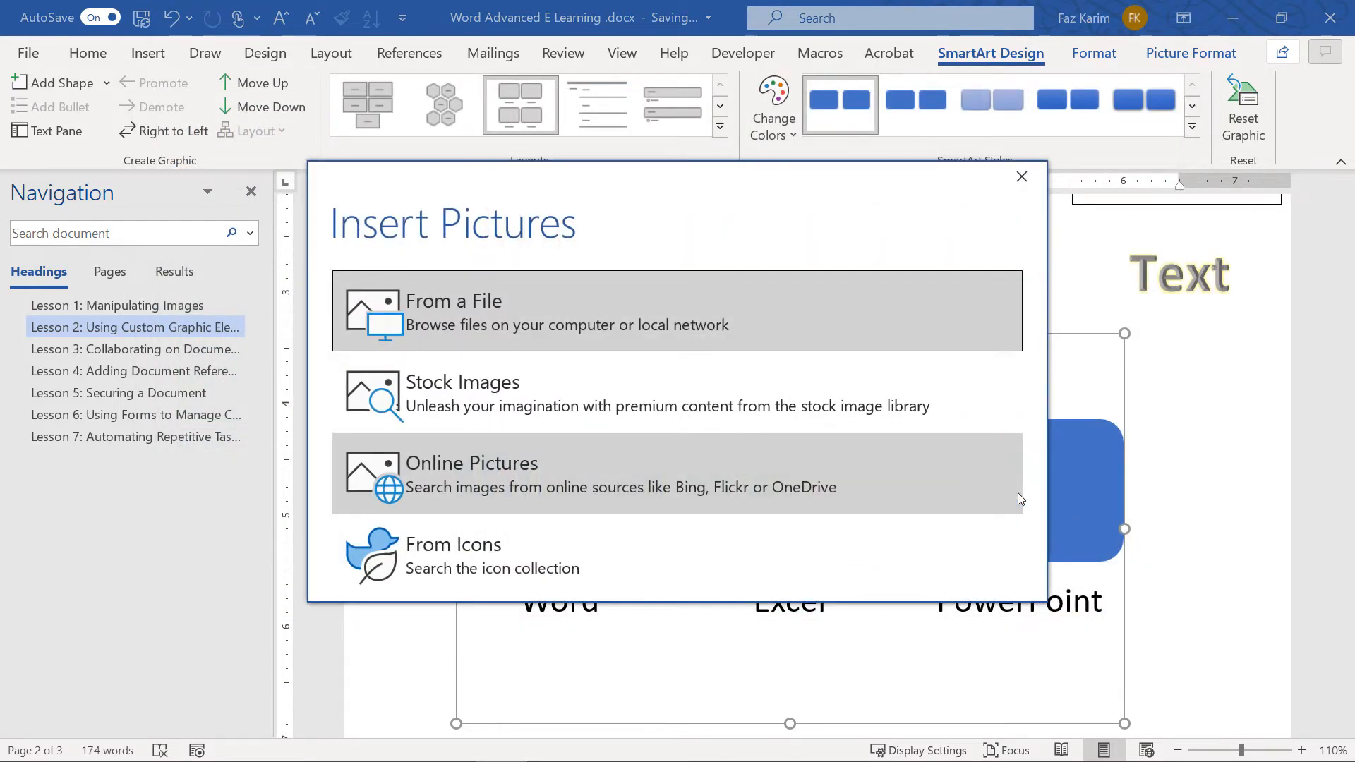
left_click(1018, 494)
type("P")
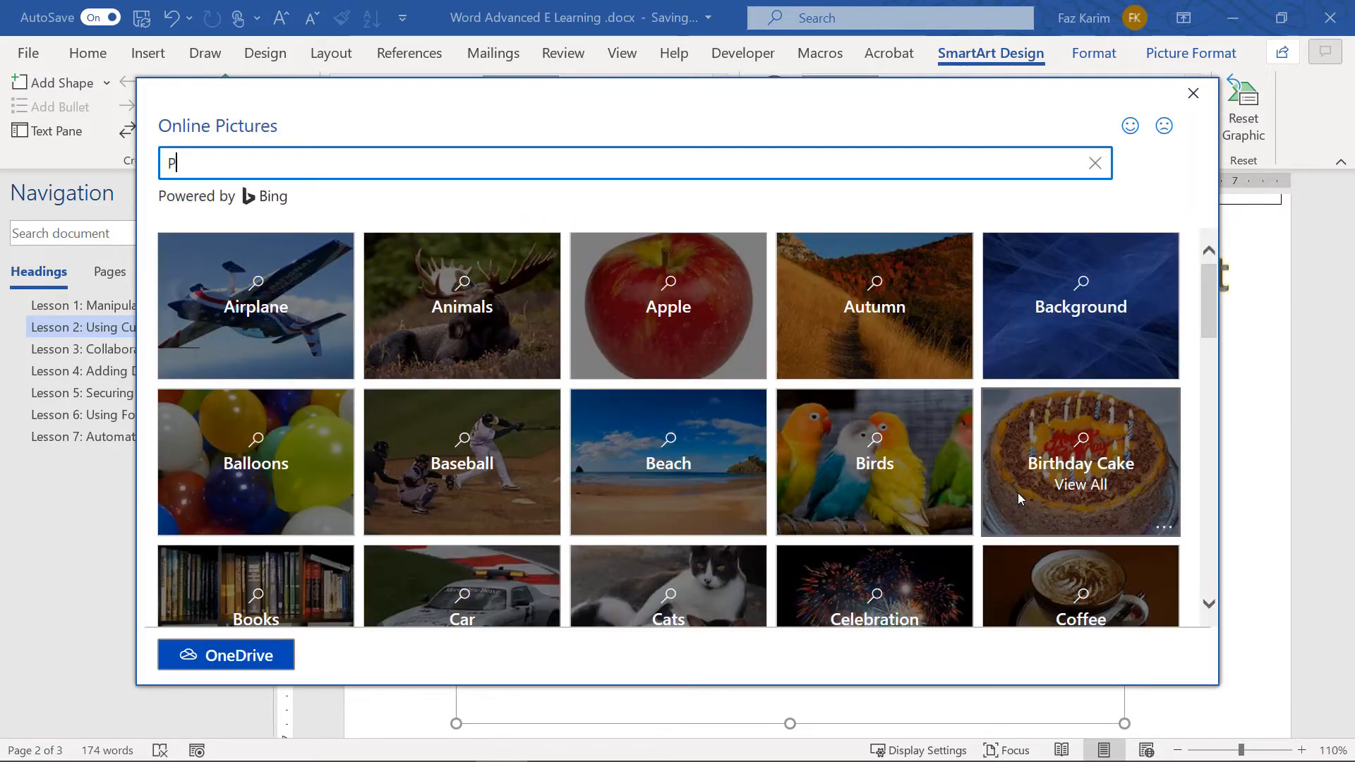
type("owerPoint")
key("Return")
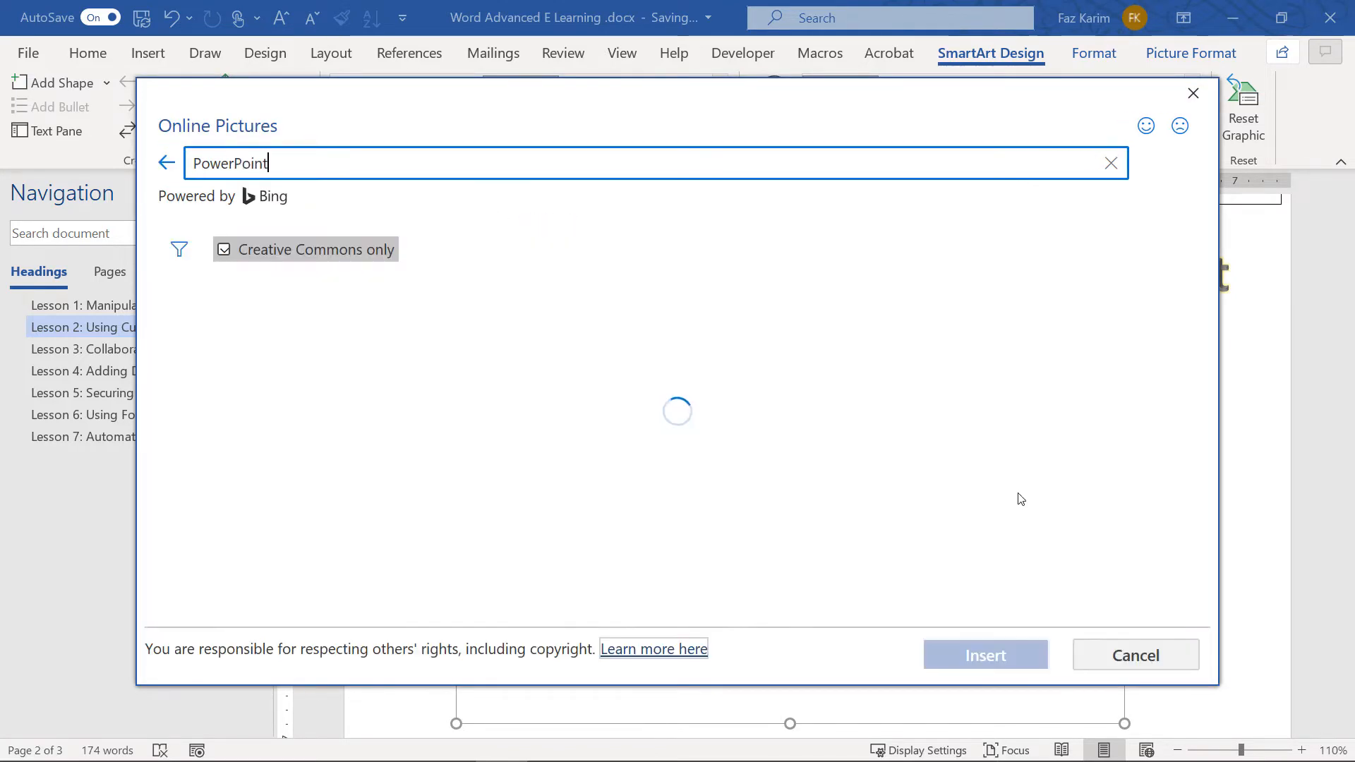
left_click(558, 382)
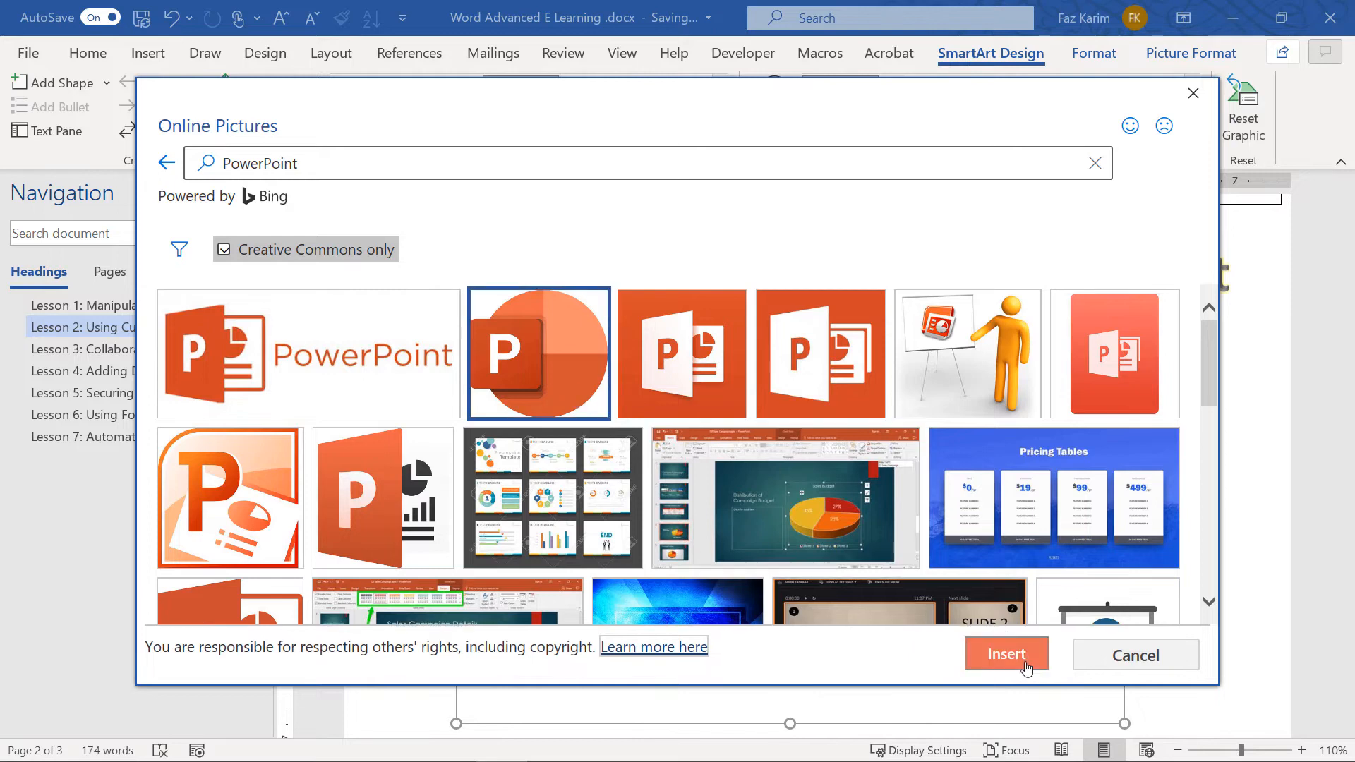
left_click(986, 655)
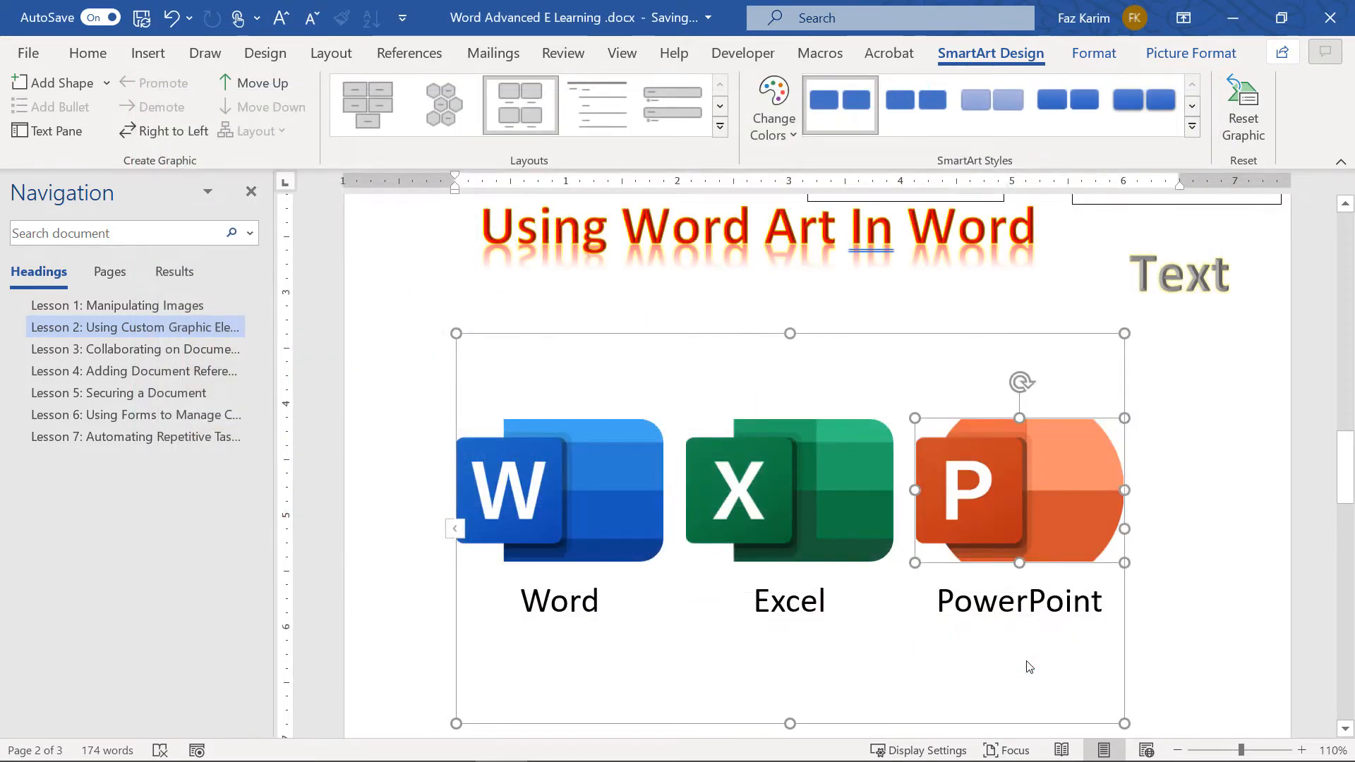
left_click(1215, 575)
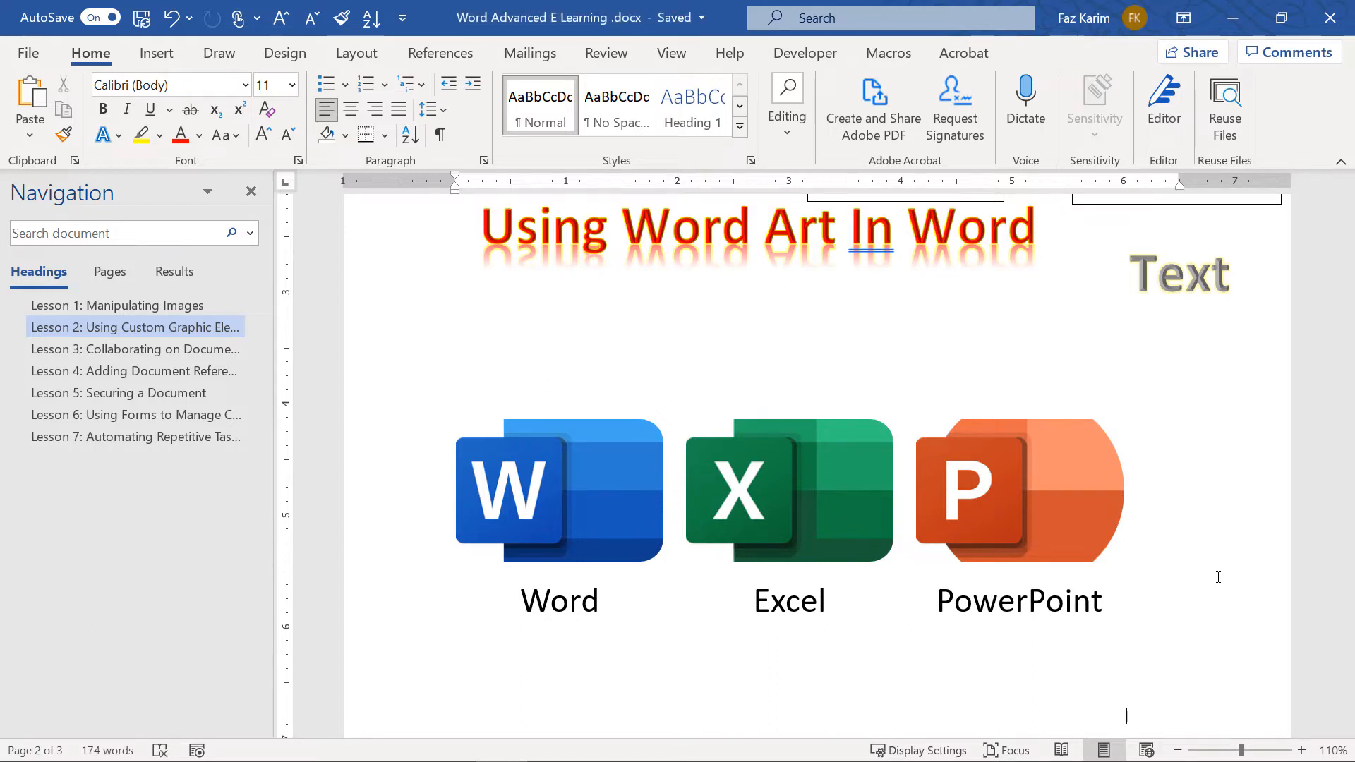
Drag the logo SmartArt's corner inward to shrink it, then place the cursor on the line below
scroll(1219, 577, "down", 1)
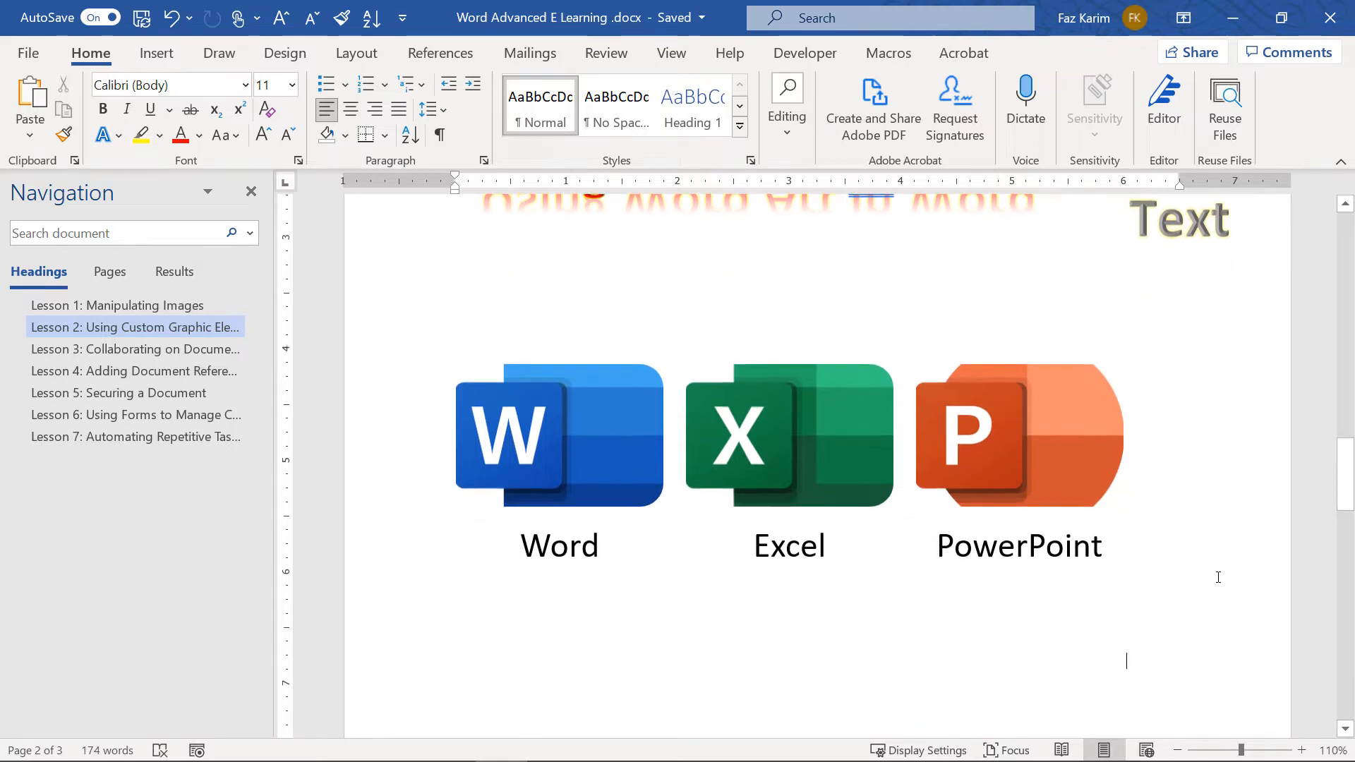
left_click(561, 648)
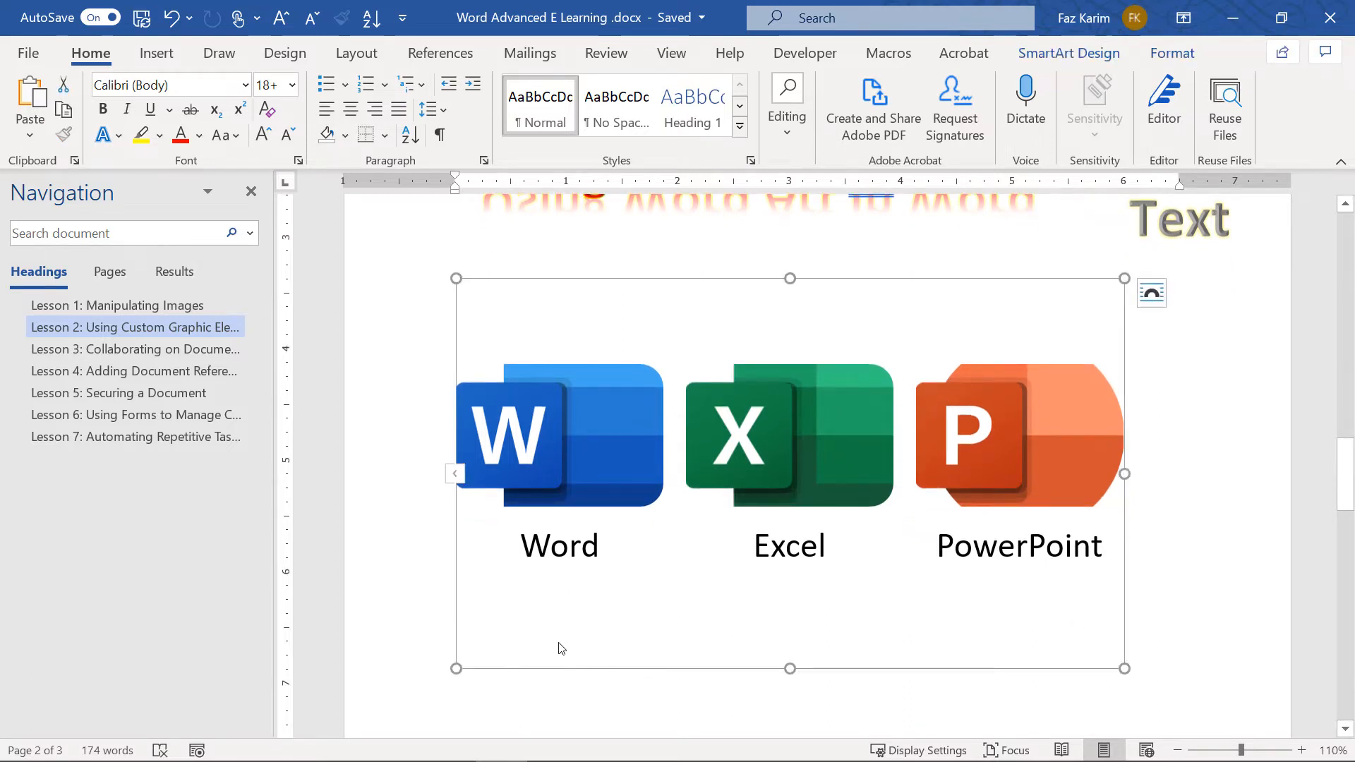
left_click_drag(1123, 676, 873, 537)
left_click(468, 522)
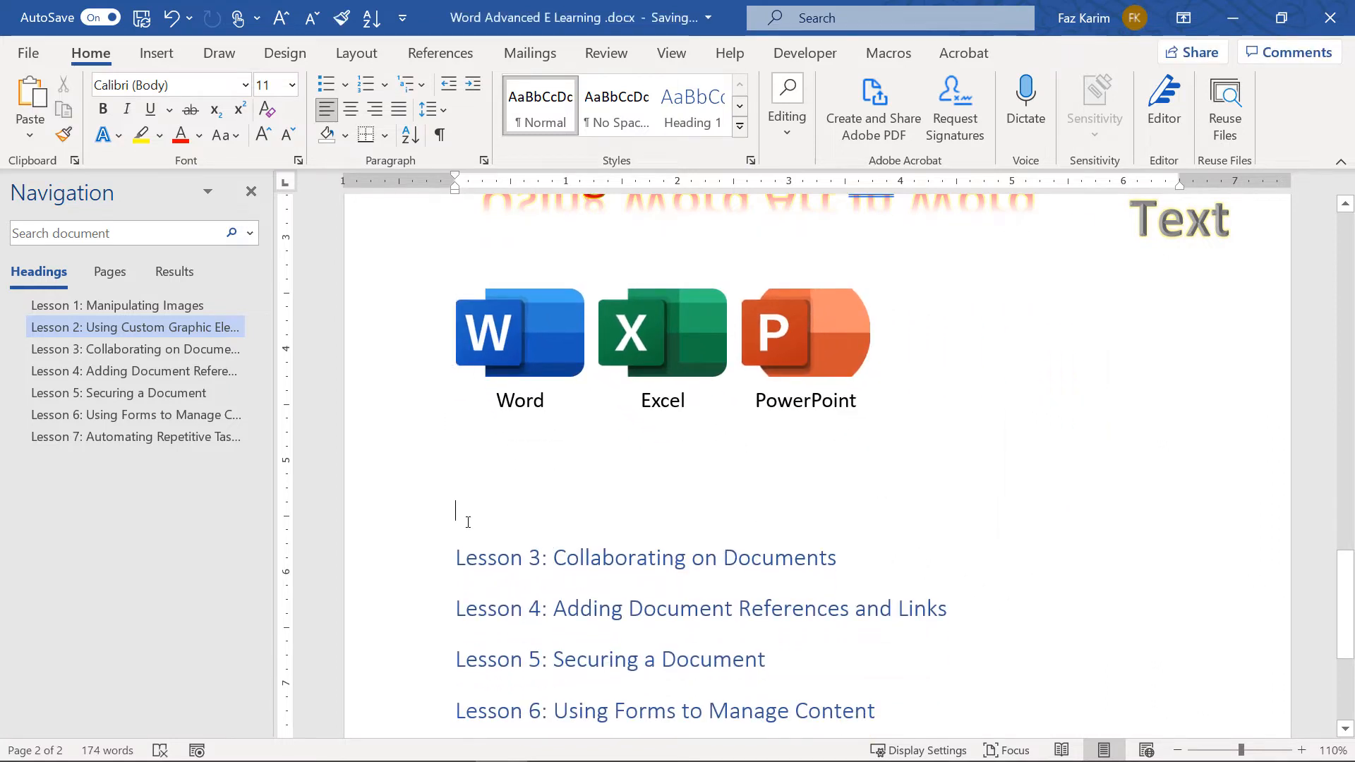
left_click(157, 53)
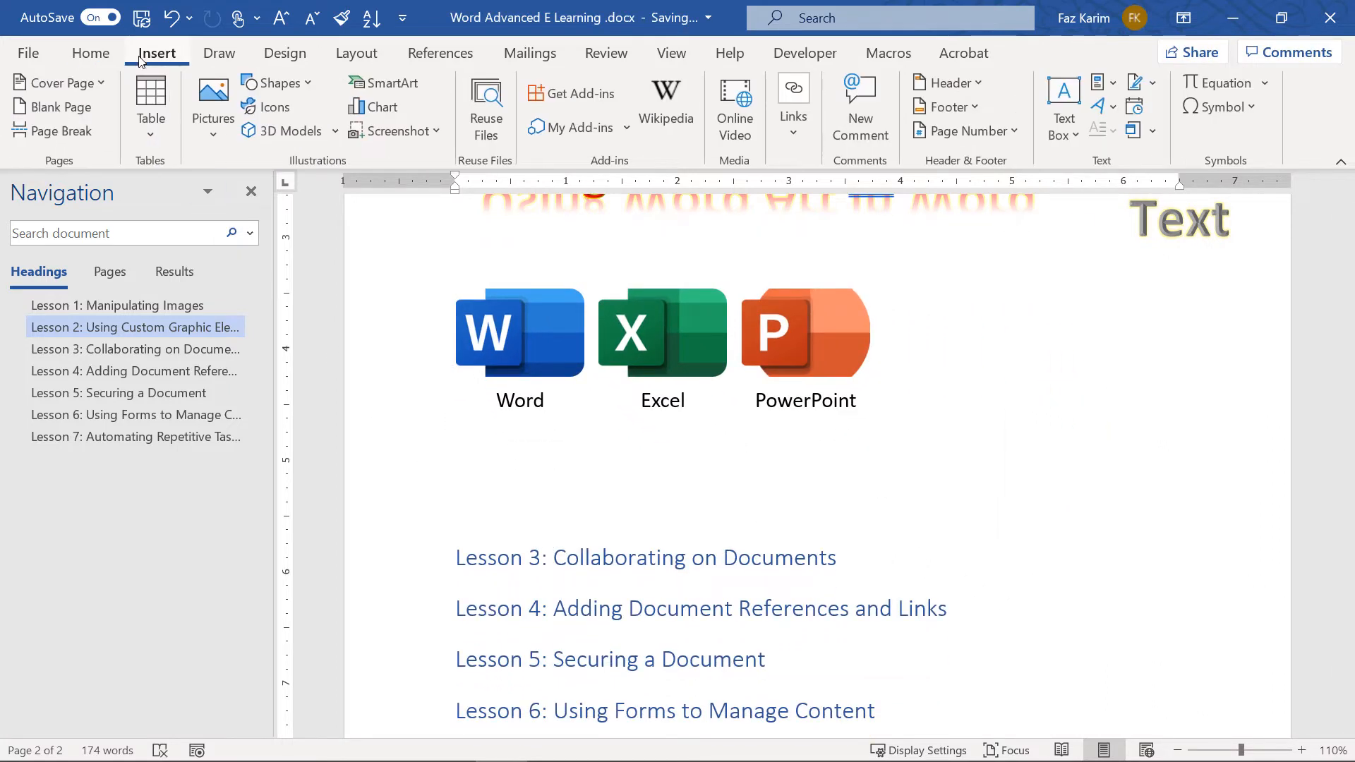
Insert a Vertical Bullet List SmartArt from the List category beneath the logos
left_click(374, 84)
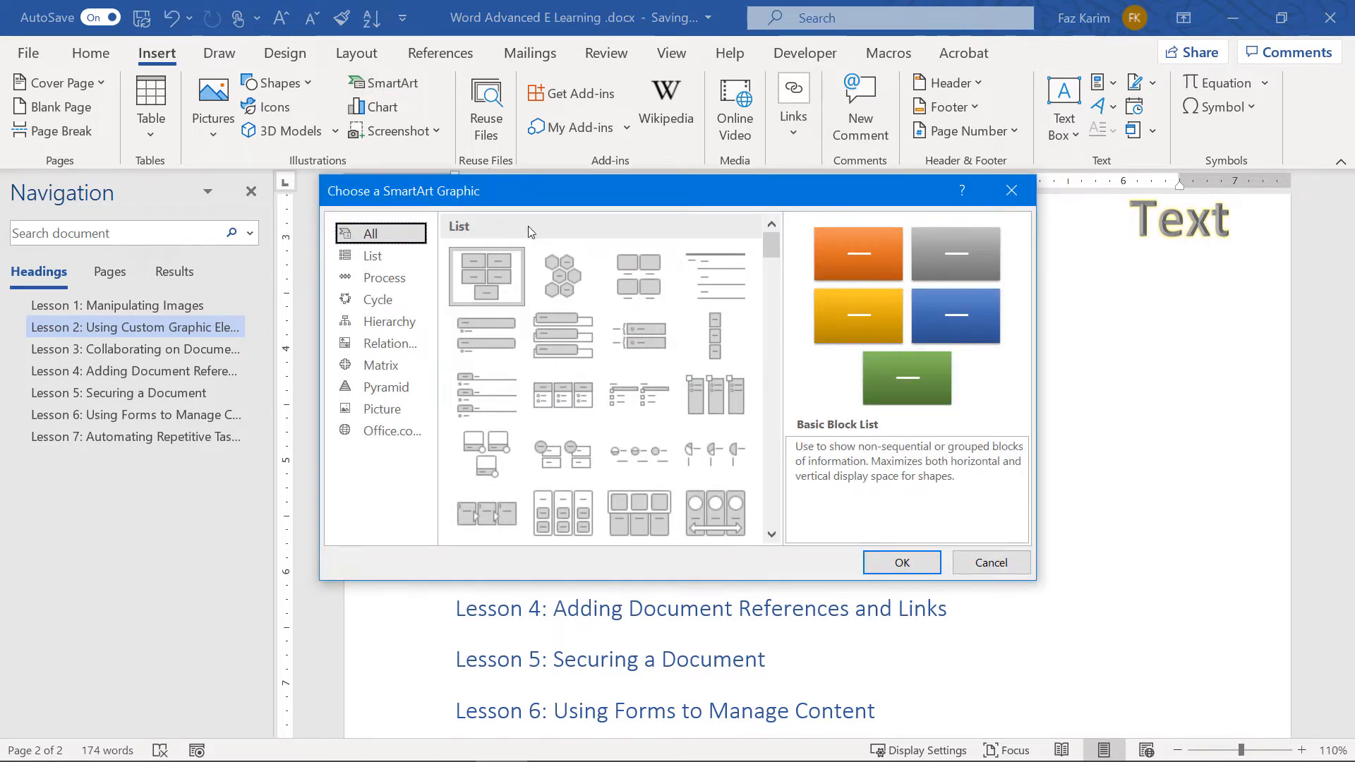
left_click(488, 332)
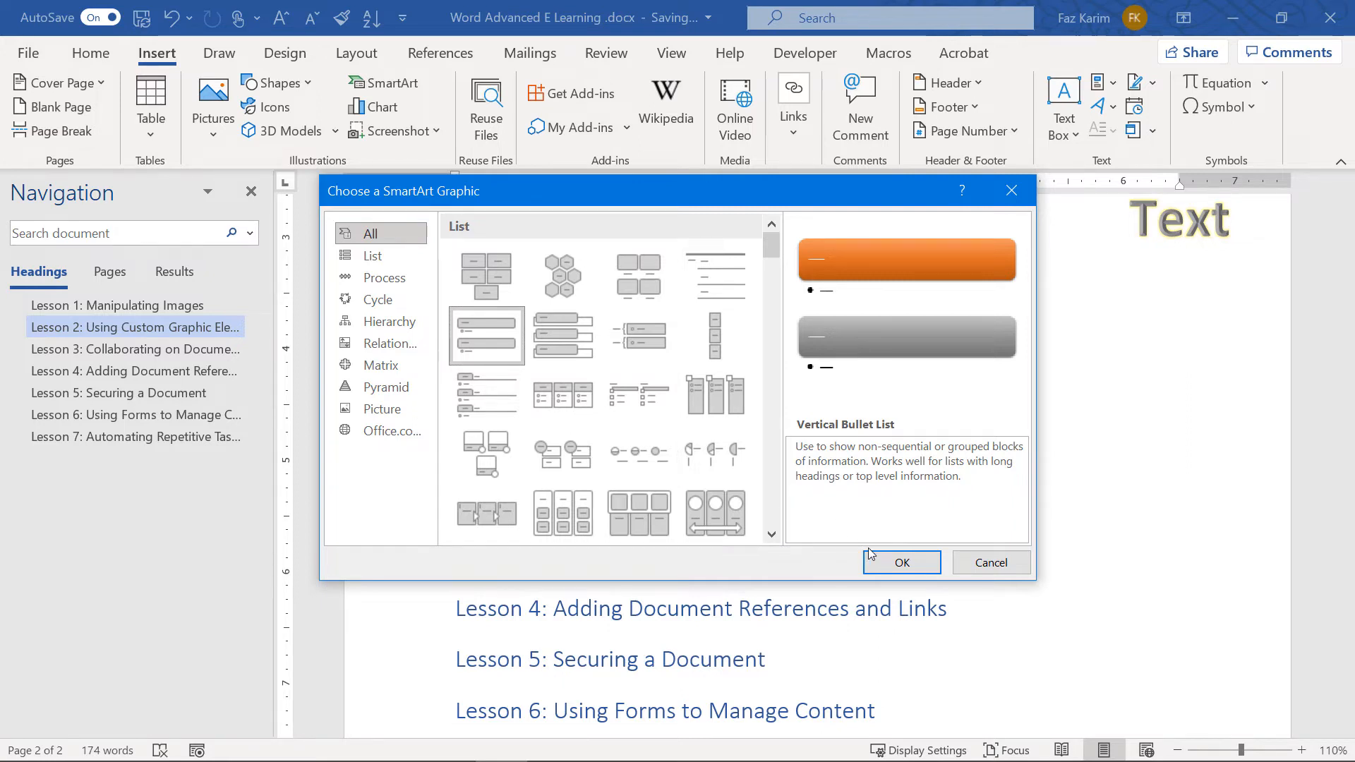
left_click_drag(802, 451, 1024, 473)
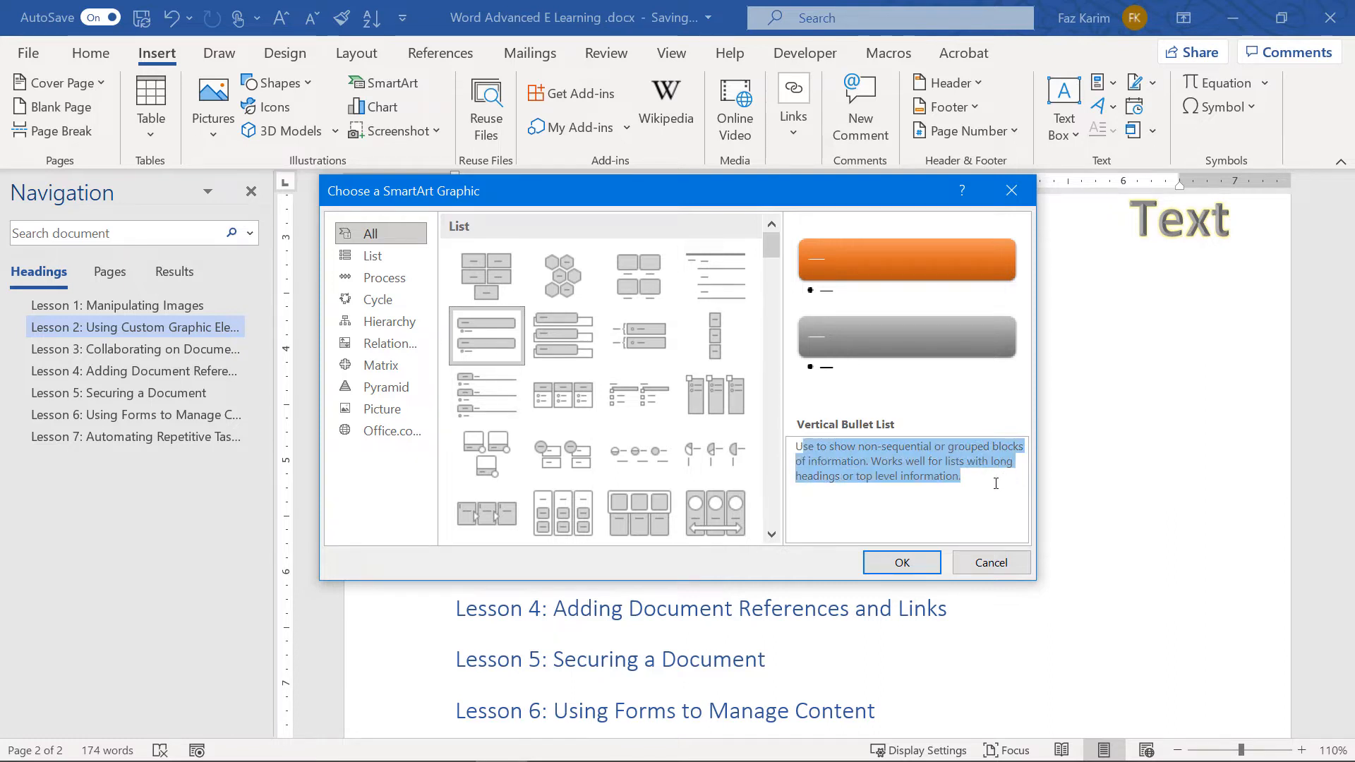
left_click(903, 562)
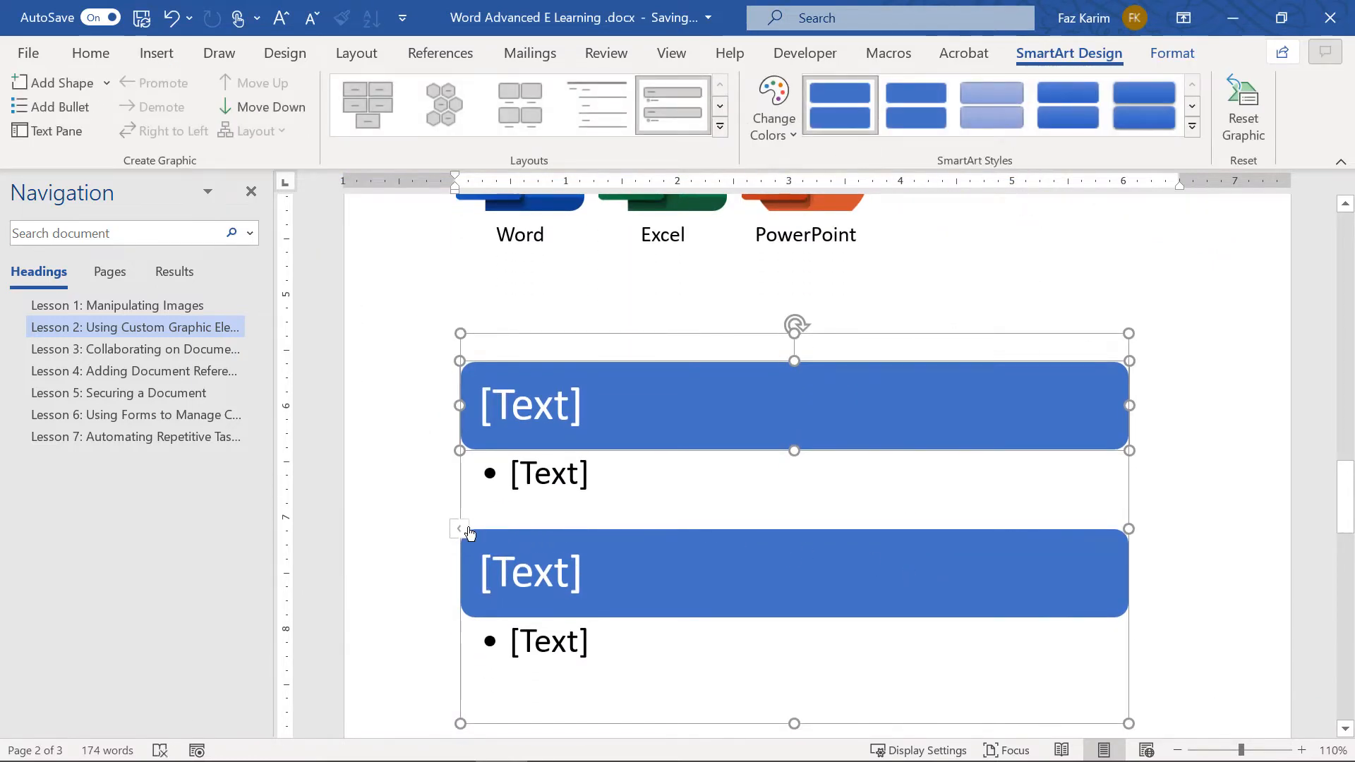
In the Text Pane, enter Chapter 1 with sub-bullets Mod 1 and Mod 2
left_click(469, 530)
type("CHa")
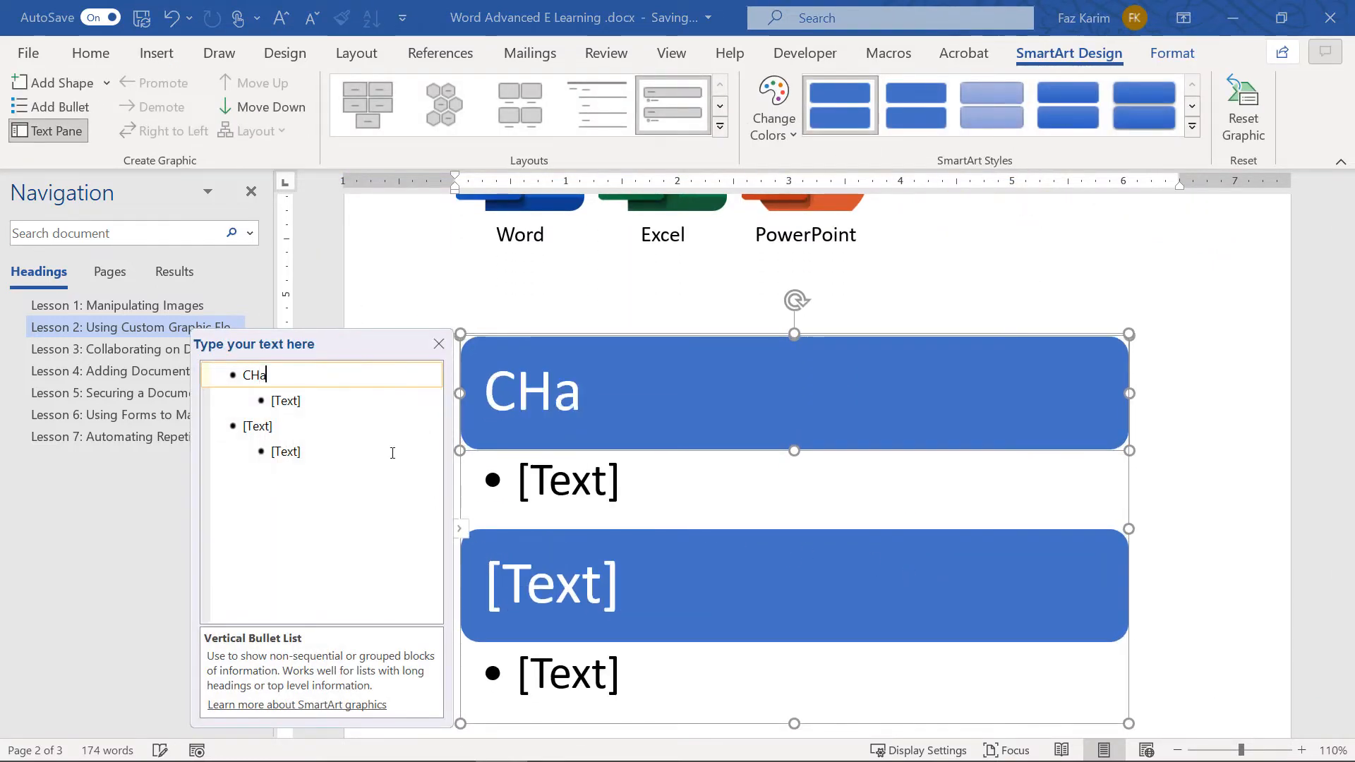
type("pter 1")
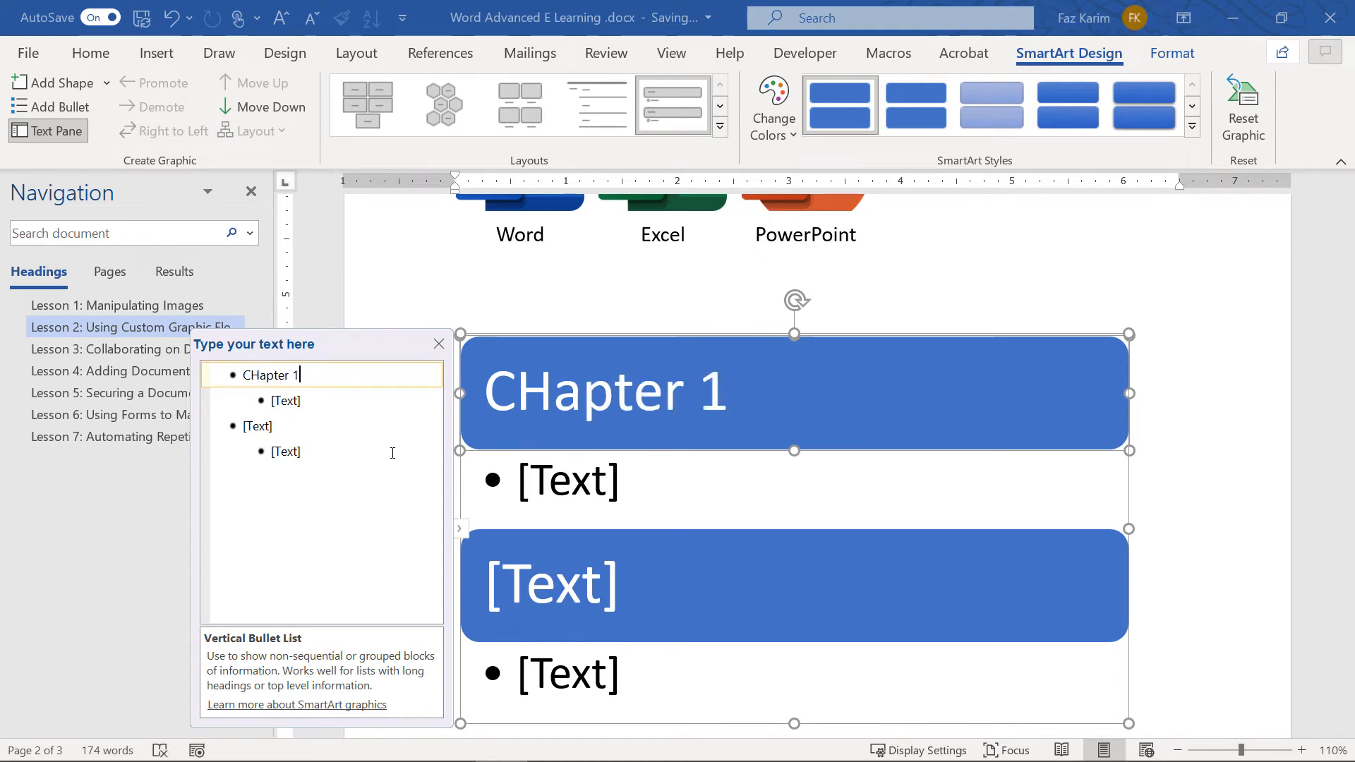
left_click(304, 399)
type("MOdul")
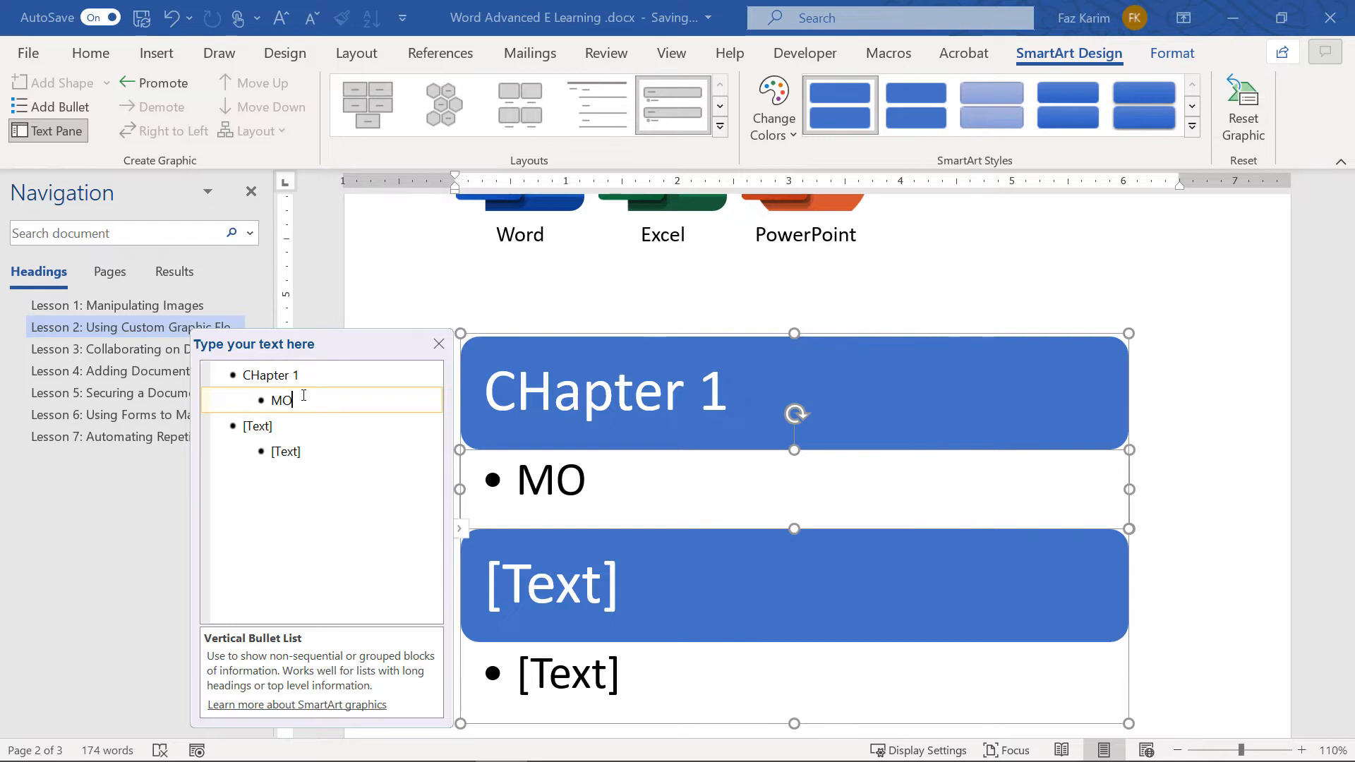
key("BackSpace")
type("od 1")
key("Return")
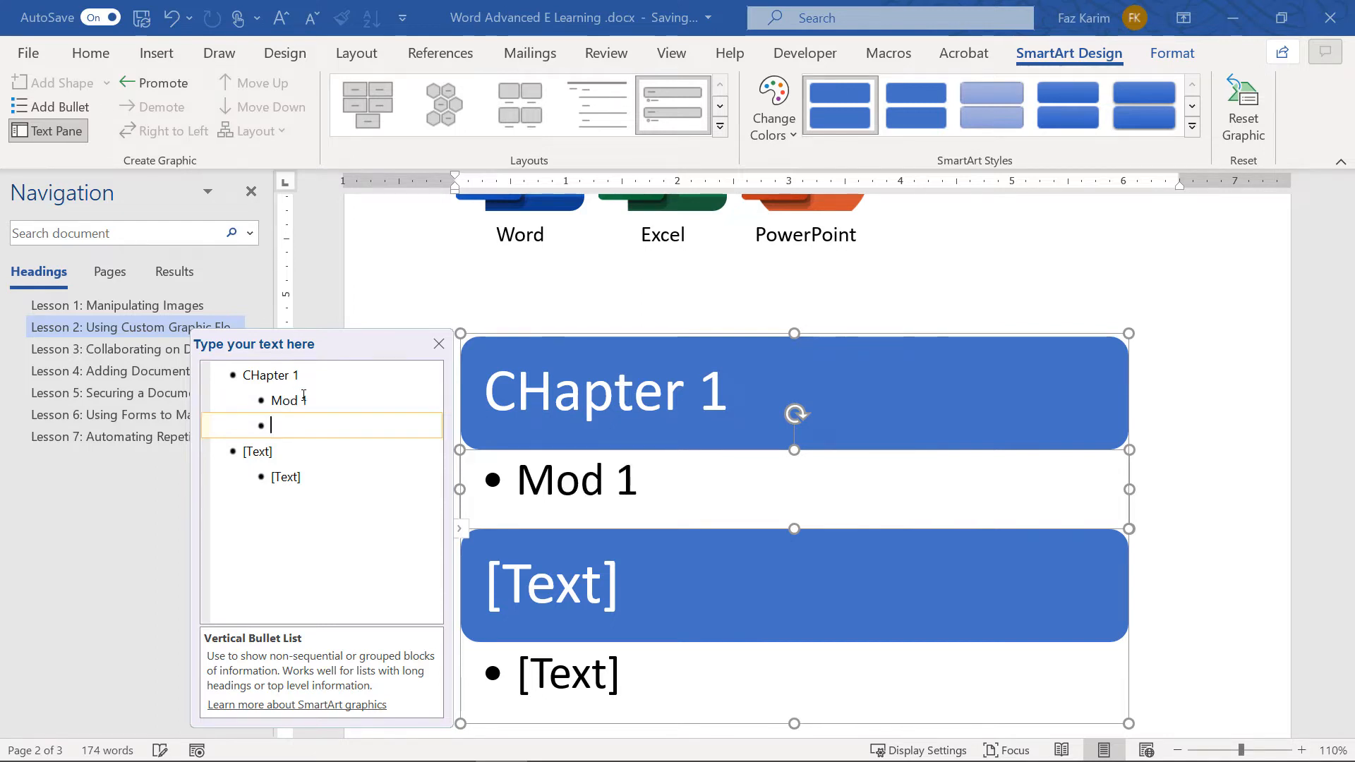
type("M")
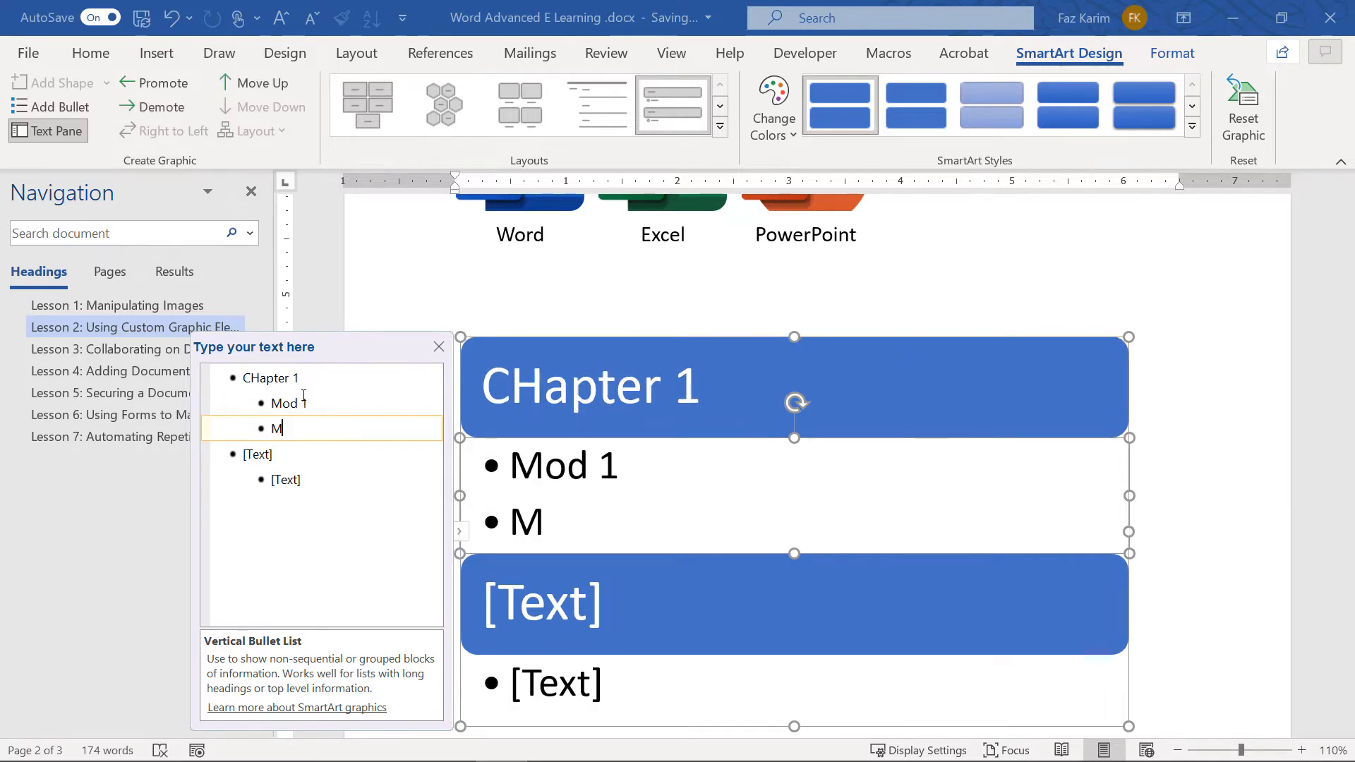
type("dod 2")
Add a Chapter 2 heading with Mod 1 and Mod 2 sub-bullets
key("Return")
key("shift+Tab")
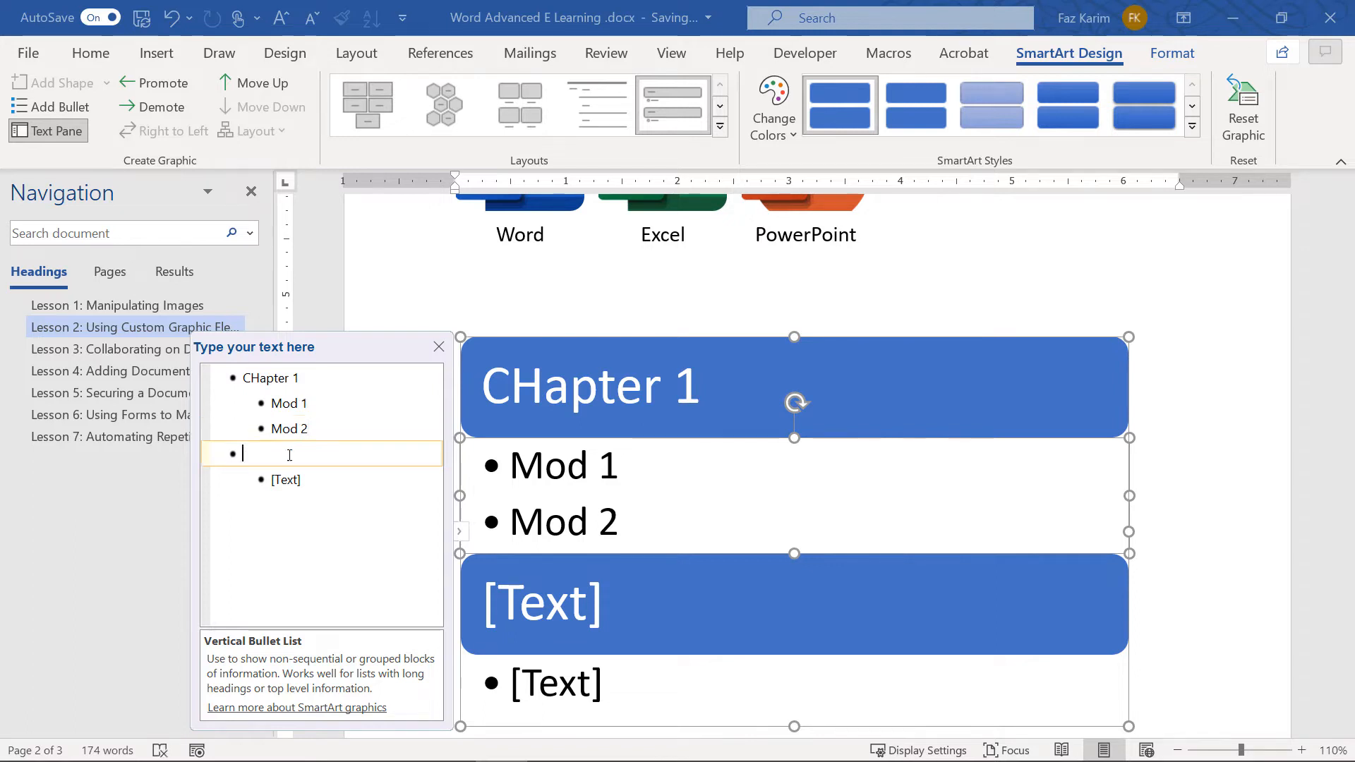
type("Chapter")
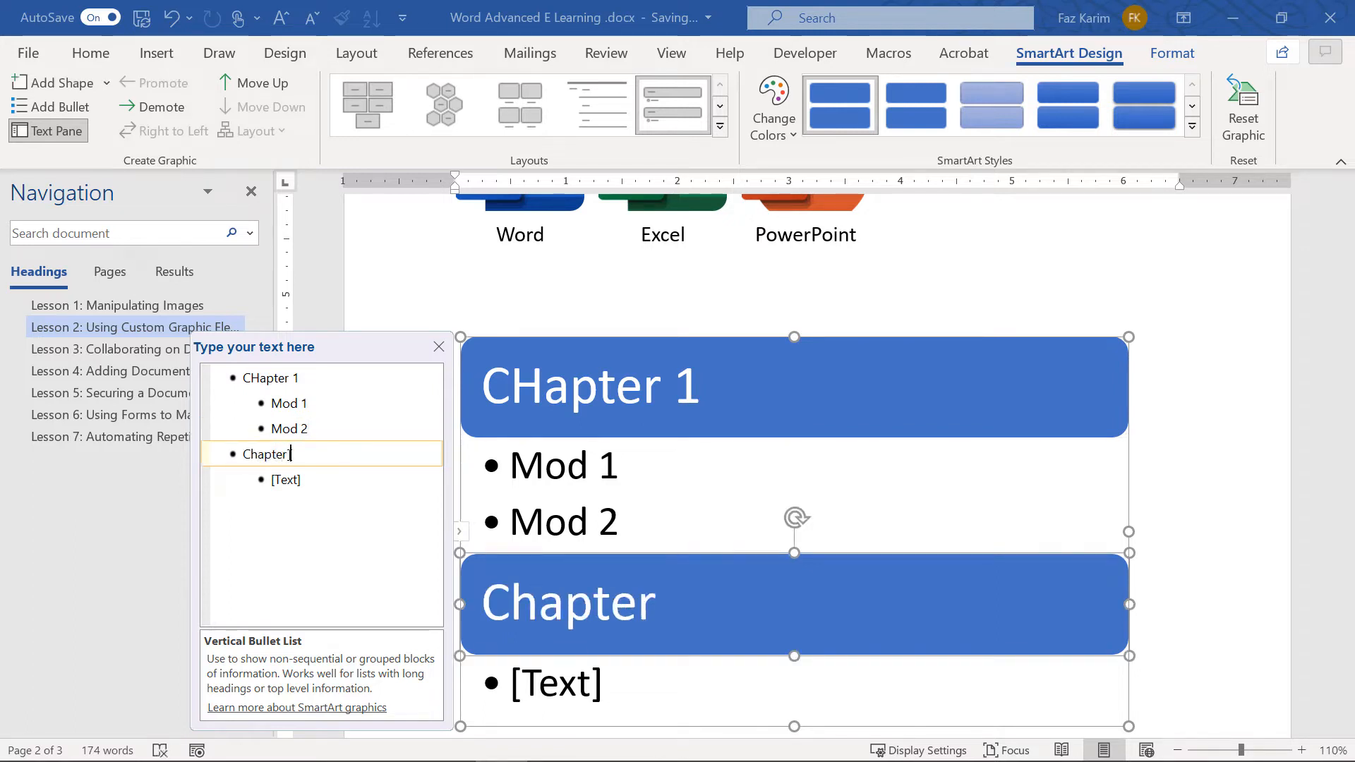
type(" 2")
left_click(310, 475)
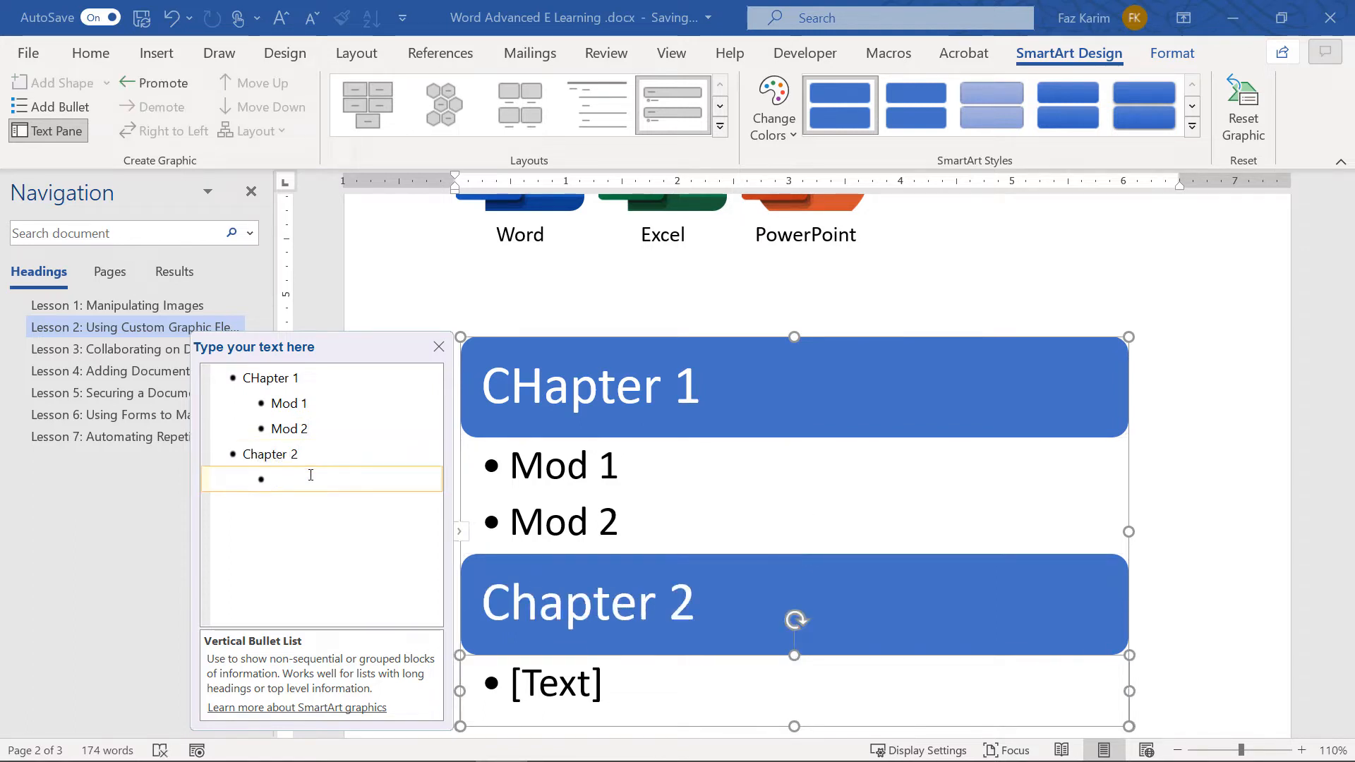
type("Mod 1")
key("Return")
type("Mod 2")
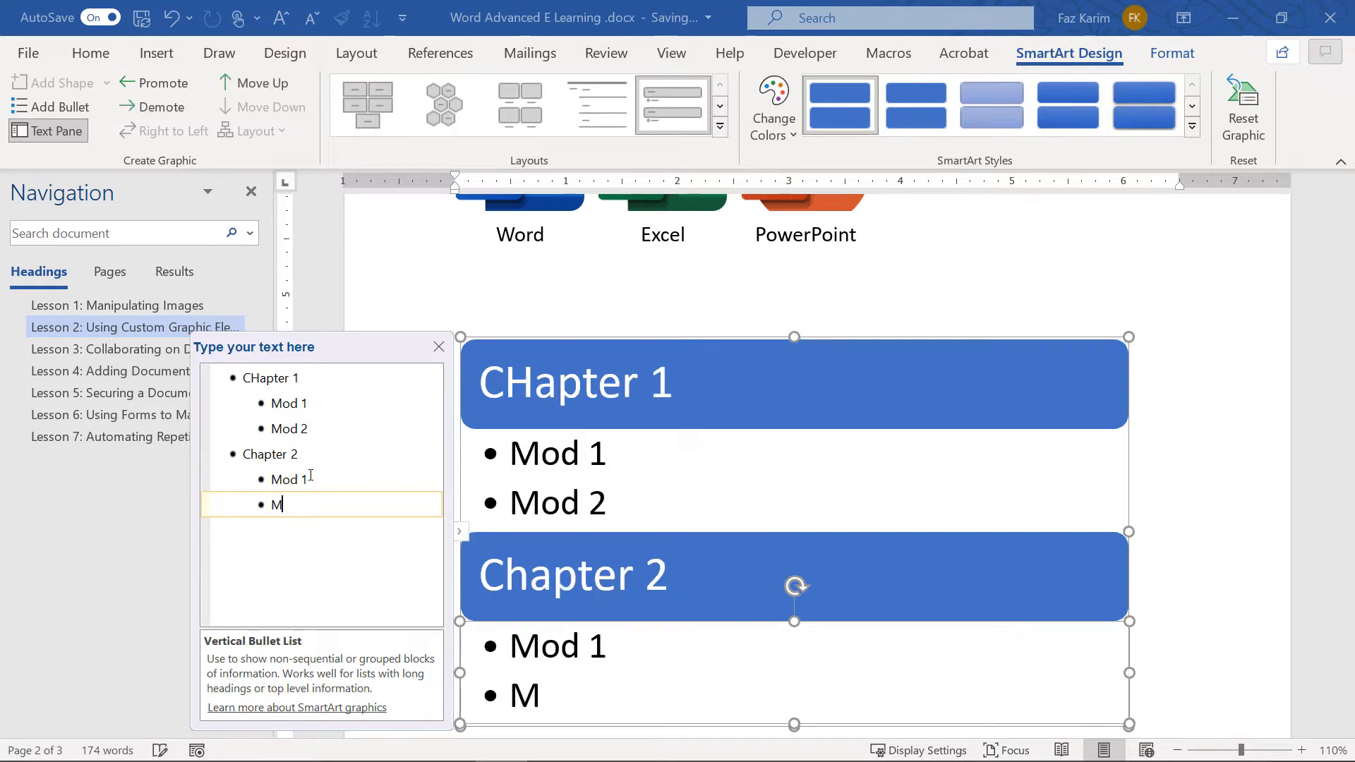
Add Chapter 3 with Mod 1 and Mod 2 sub-bullets and close the Text Pane
key("Return")
key("shift+Tab")
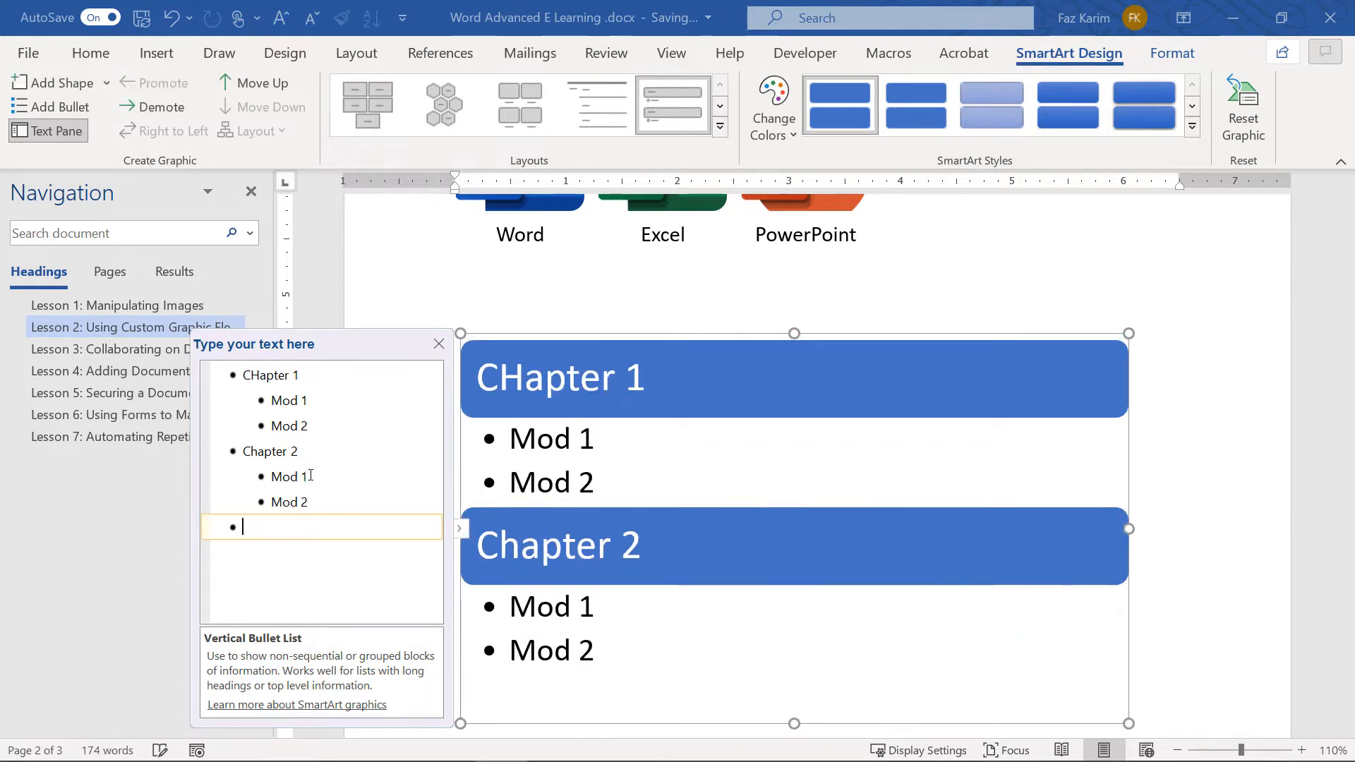
type("Chapter 3")
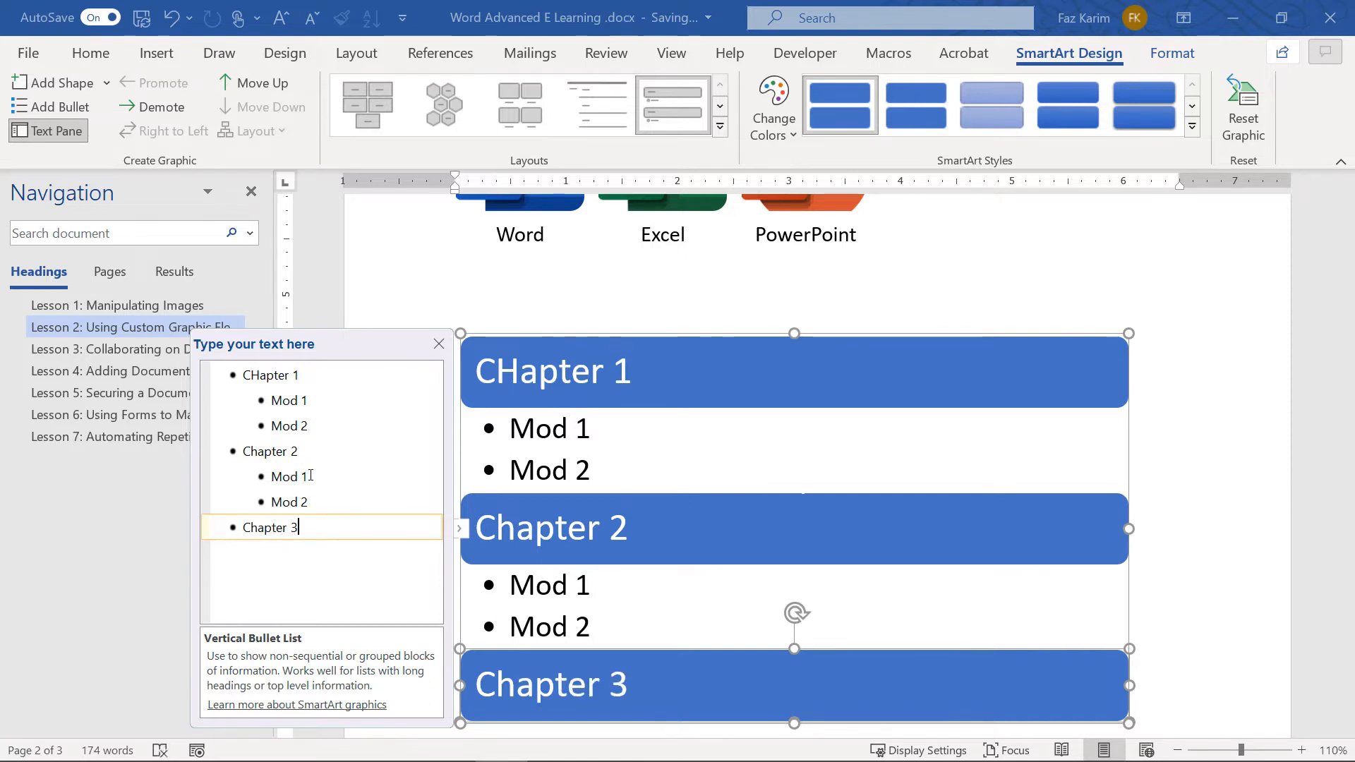
key("Return")
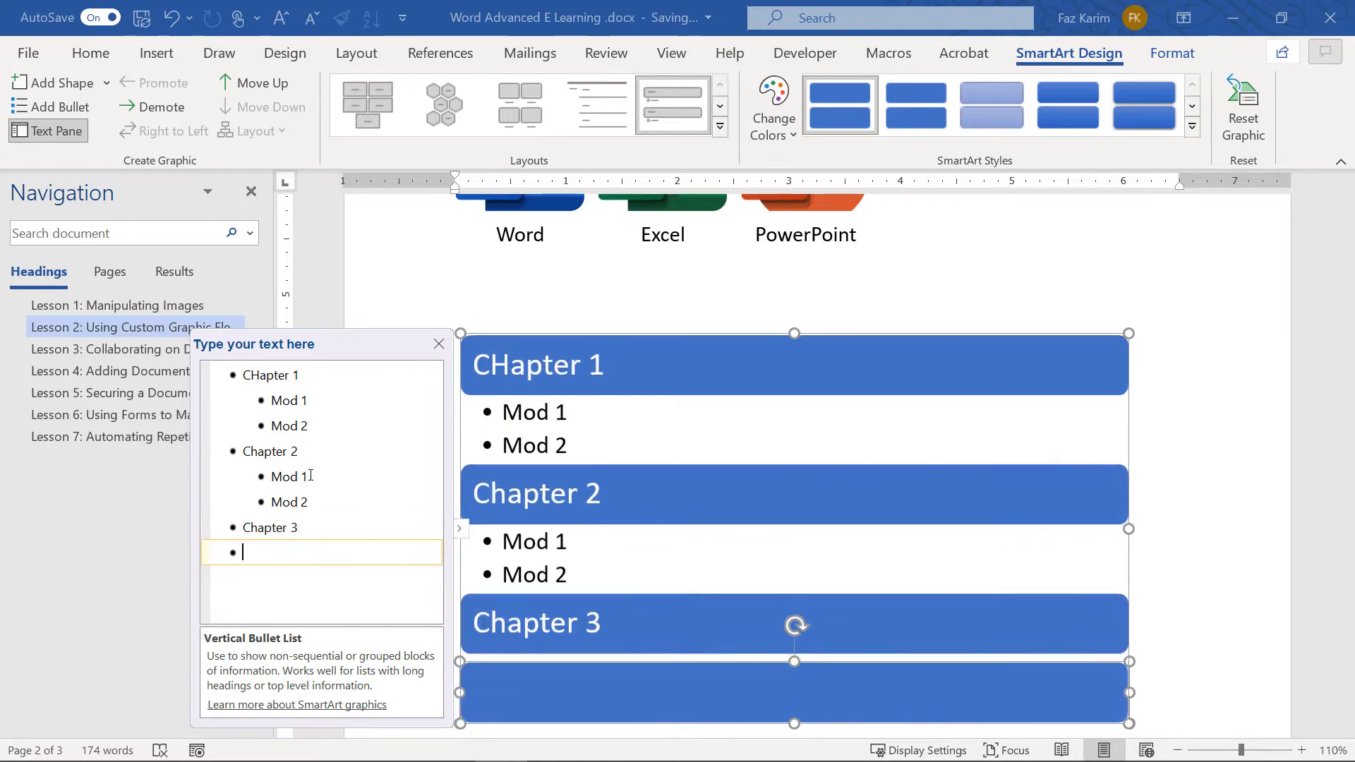
key("Tab")
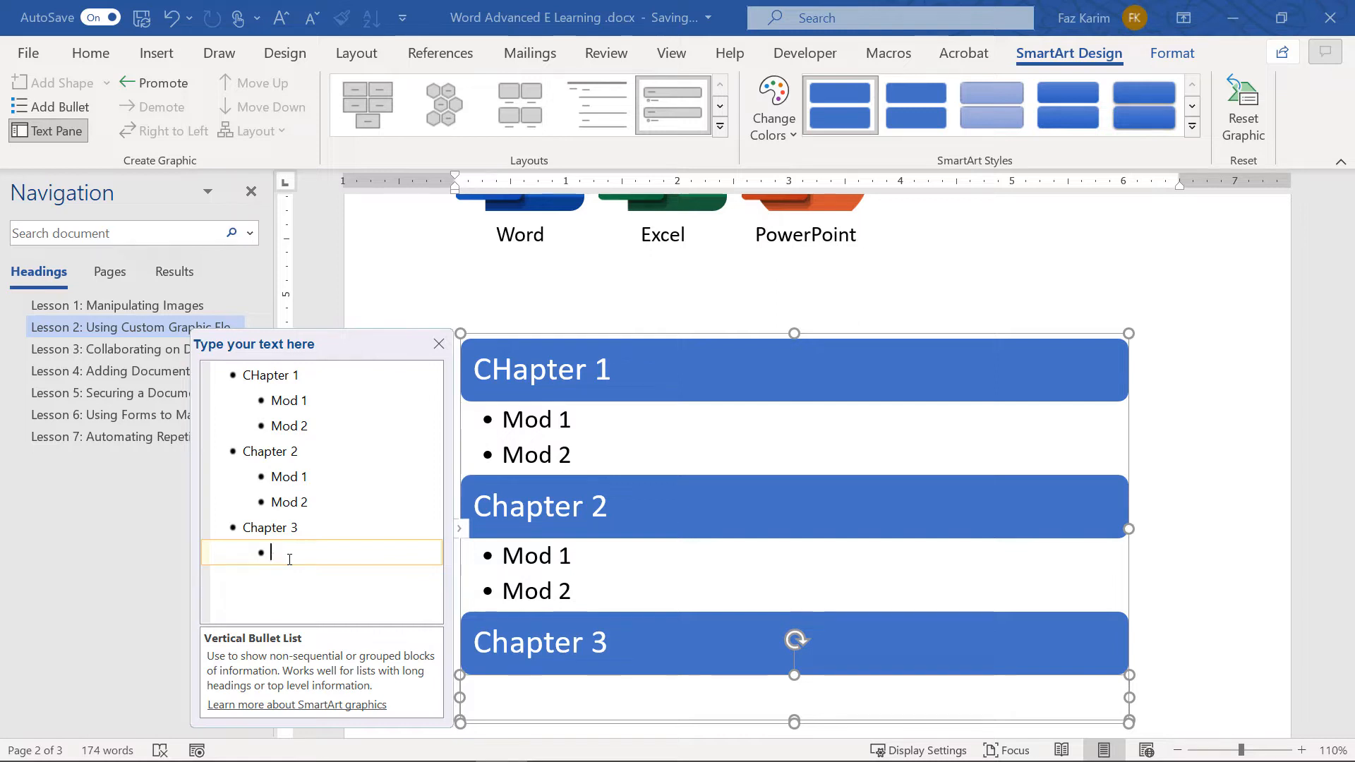
type("Mod 1")
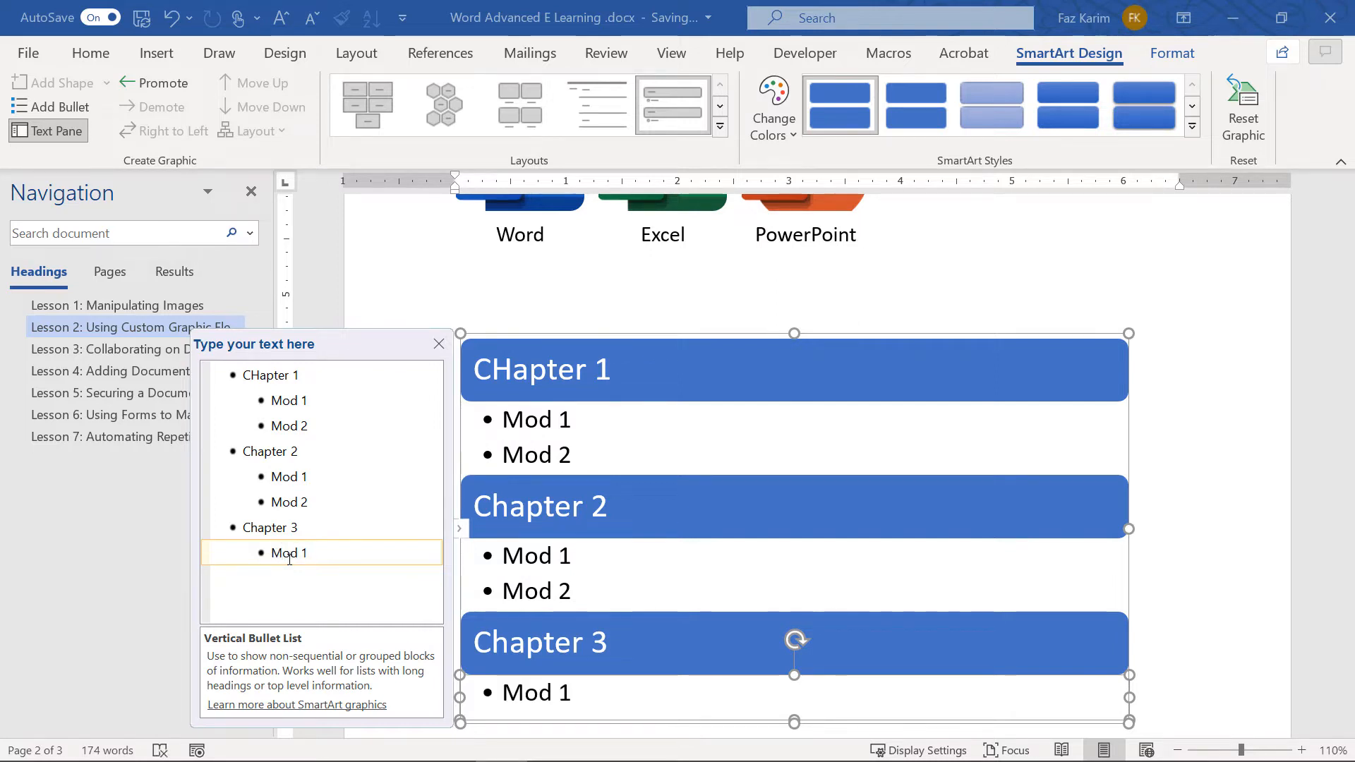
key("Return")
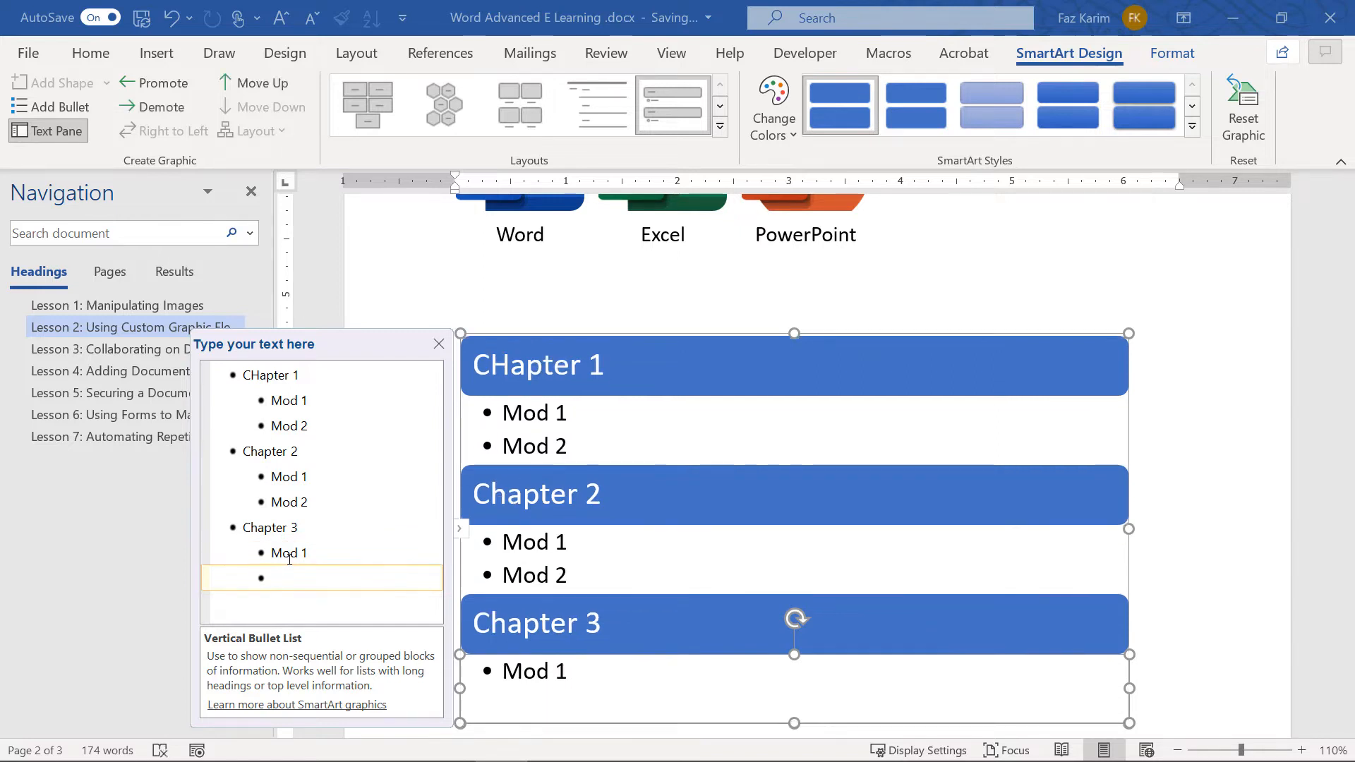
type("Mod 2")
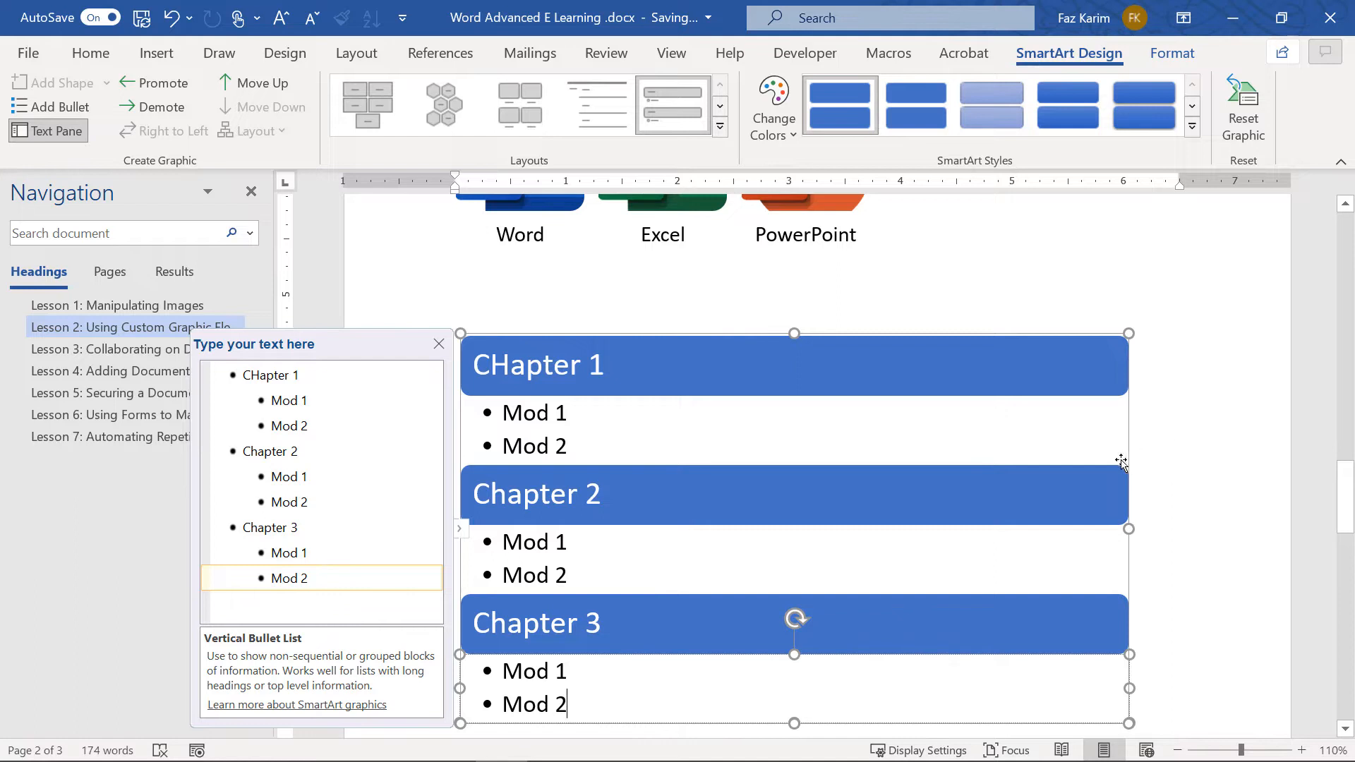
left_click(460, 531)
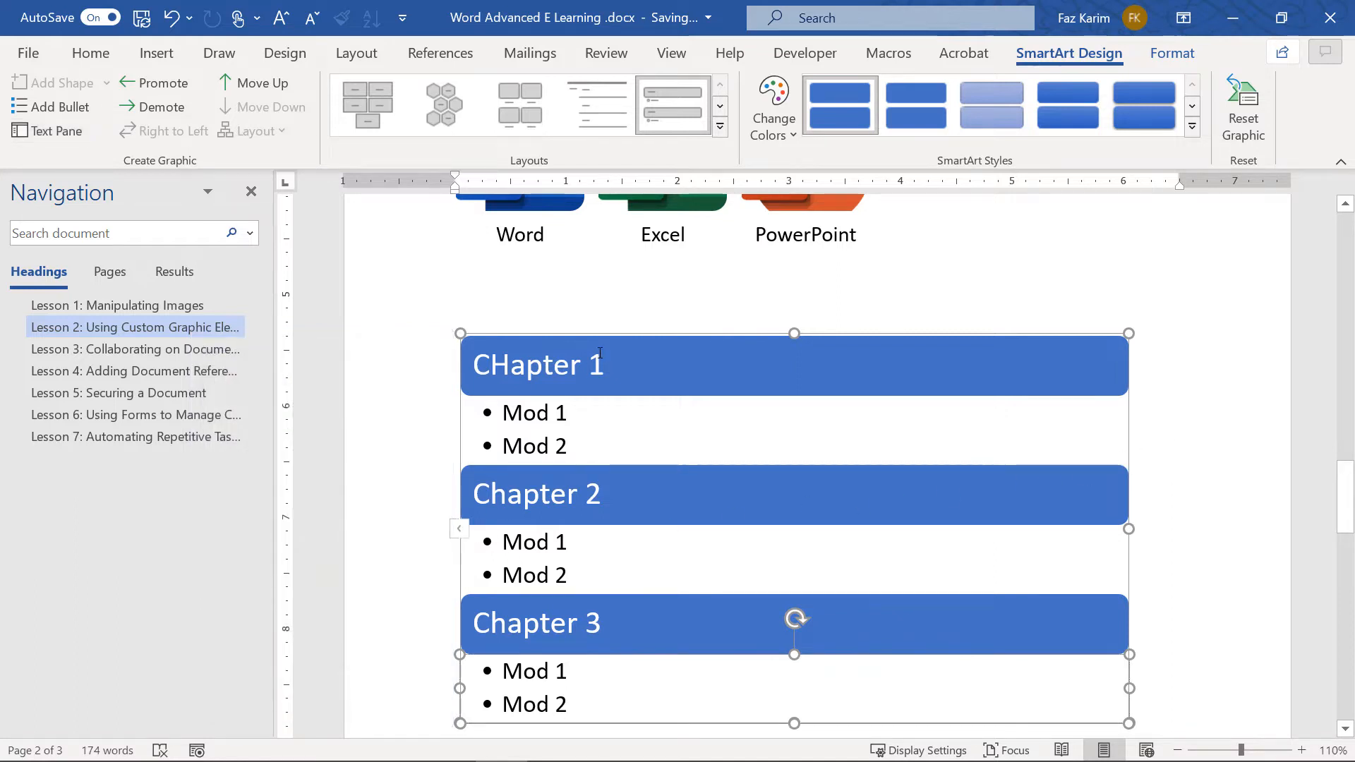
Select the Word, Excel and PowerPoint icon graphic and try dragging it to the right
scroll(604, 341, "up", 2)
scroll(604, 341, "up", 1)
left_click(608, 326)
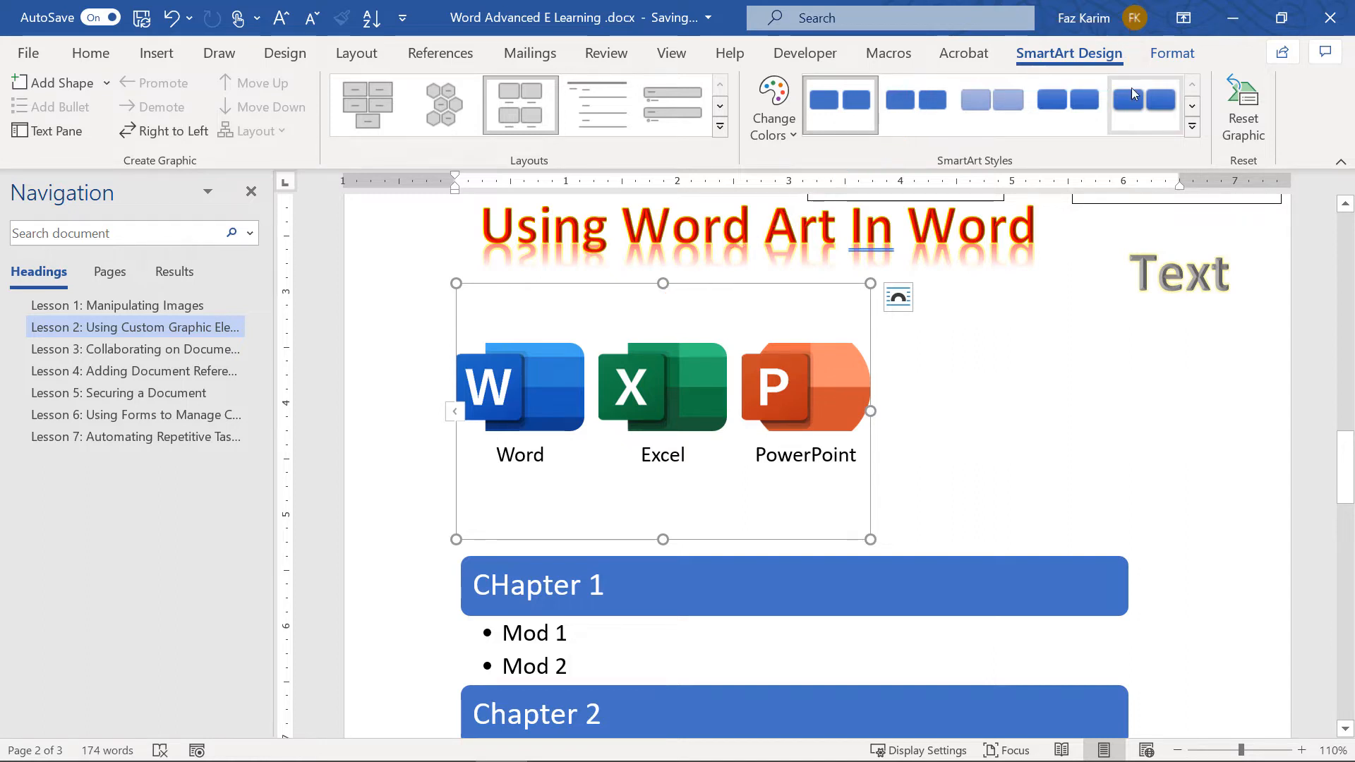
left_click(720, 126)
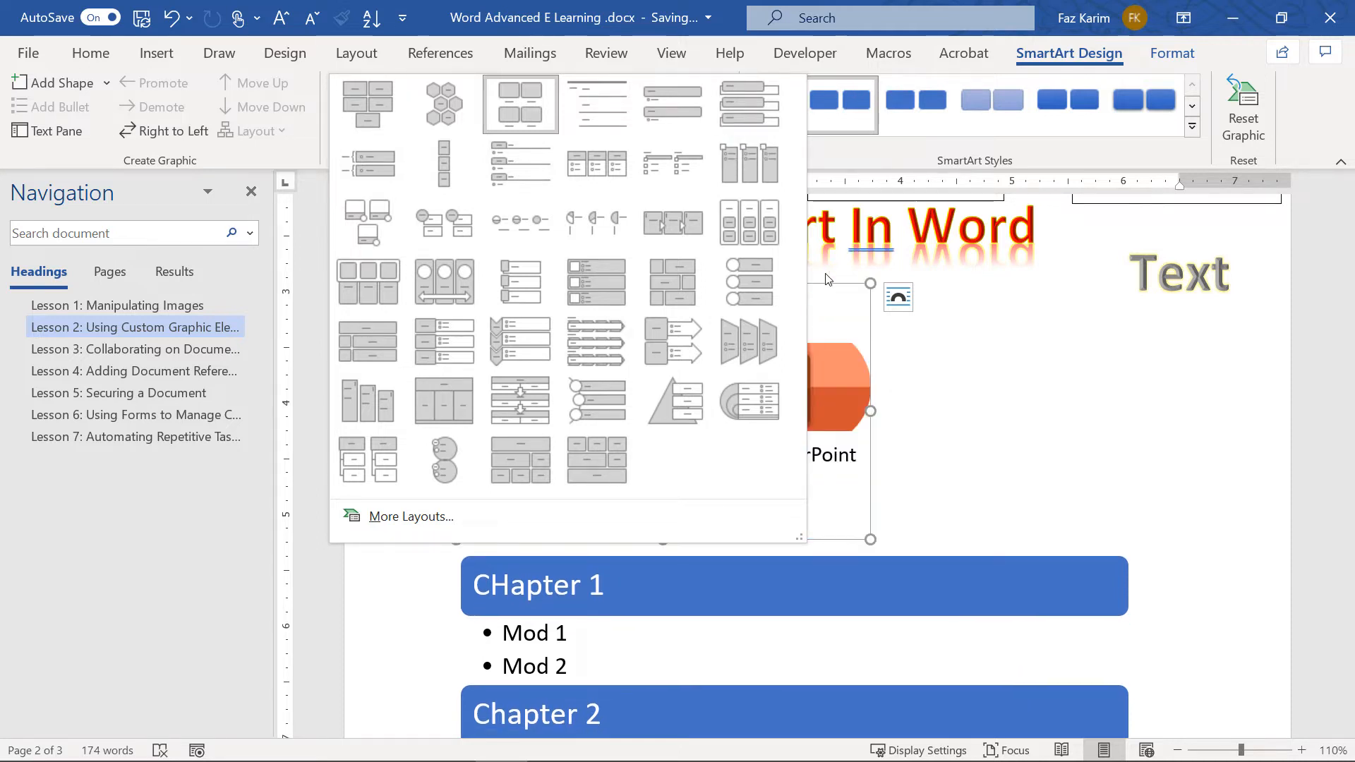
left_click(846, 293)
left_click_drag(843, 288, 988, 293)
left_click_drag(750, 284, 967, 294)
Set the icon graphic's text wrapping to Square and move it to the right side
left_click(896, 299)
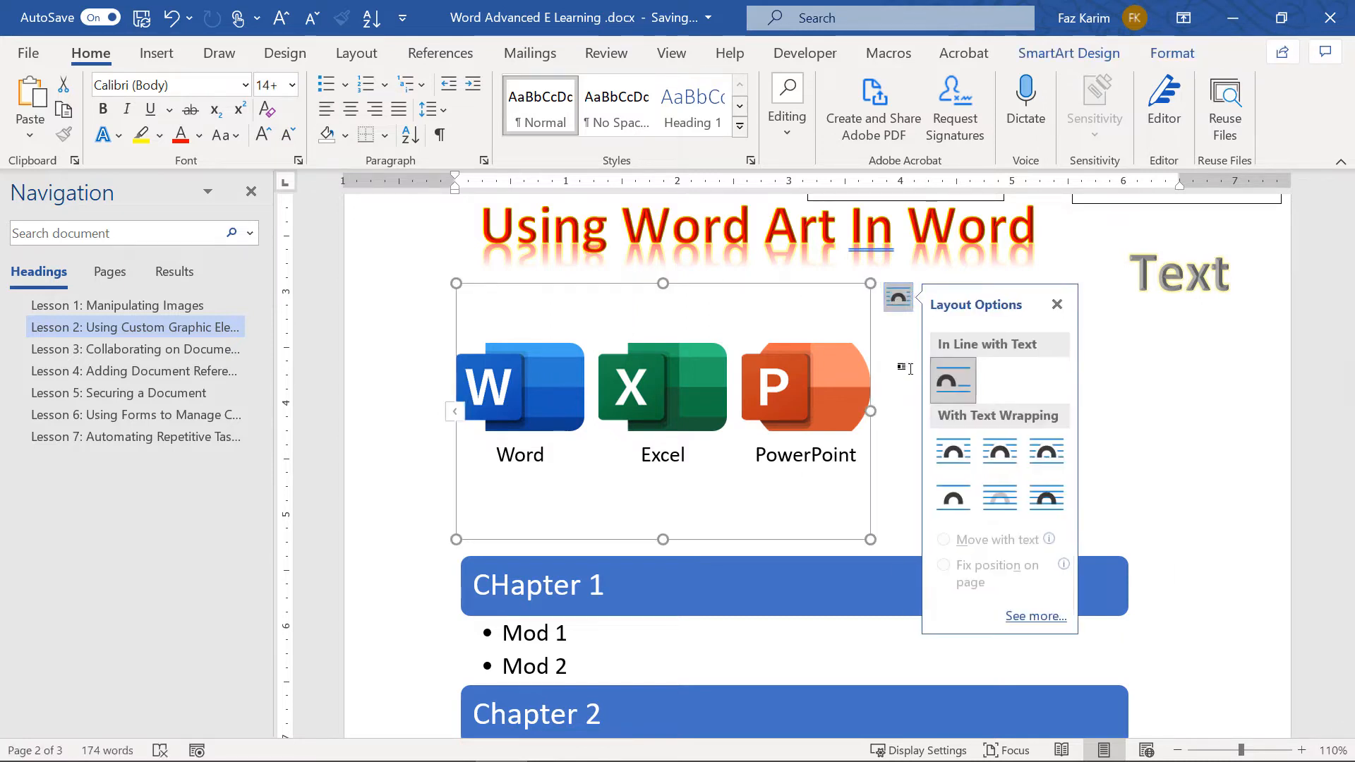
left_click(954, 454)
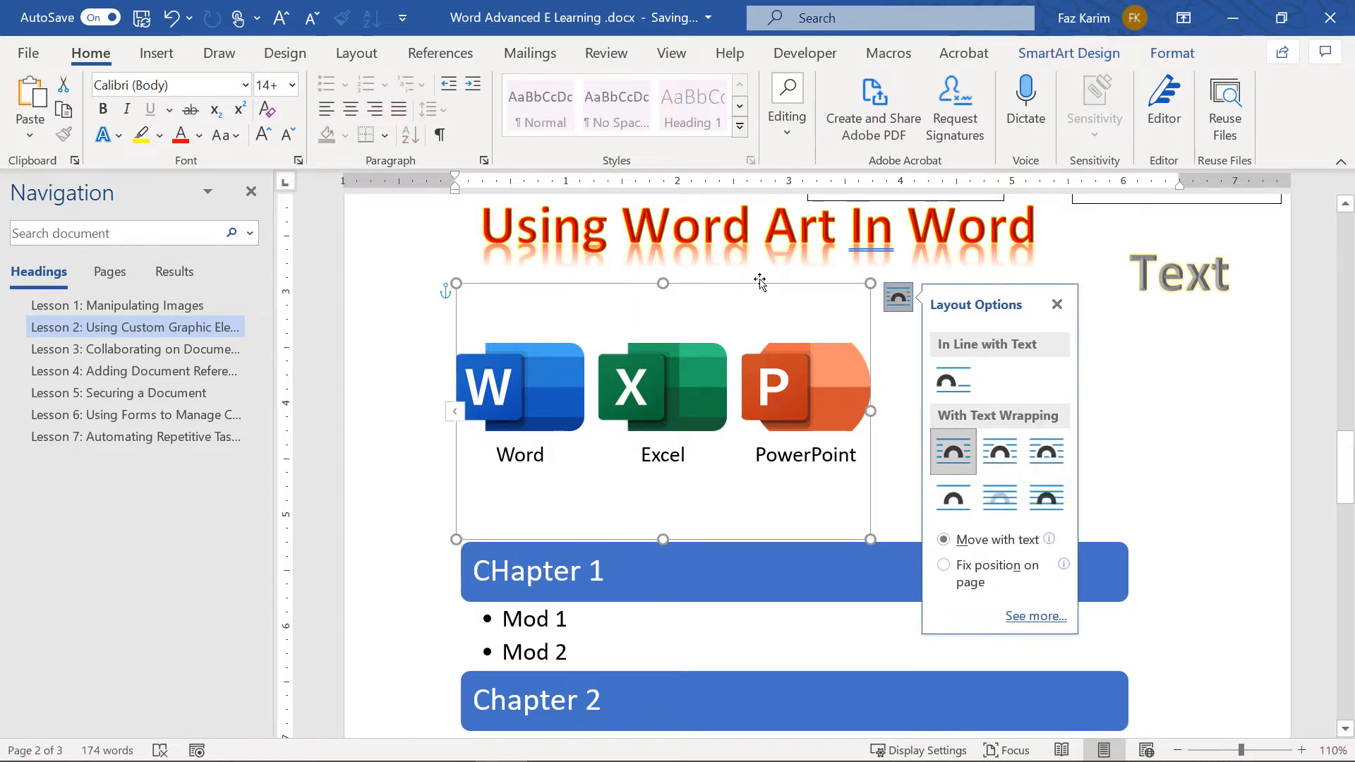
left_click_drag(761, 283, 1008, 273)
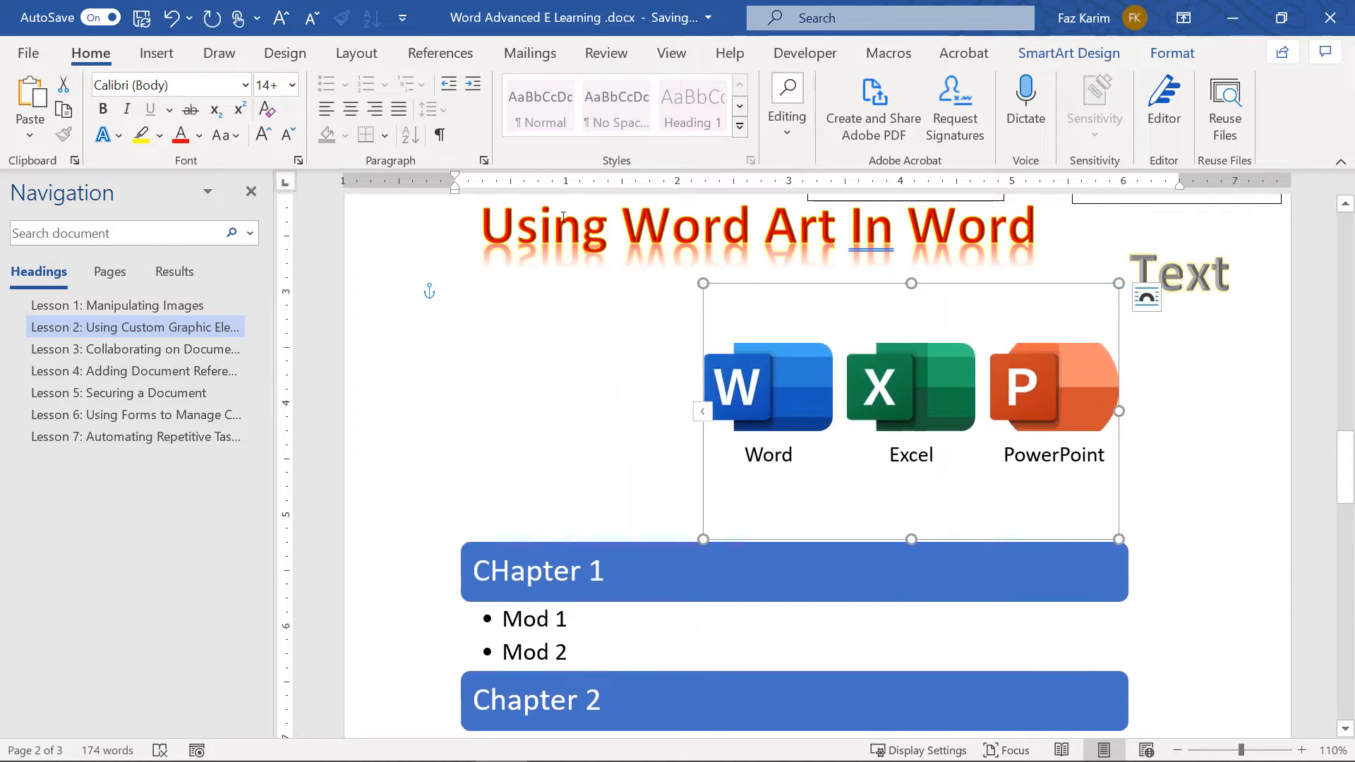
left_click(1043, 52)
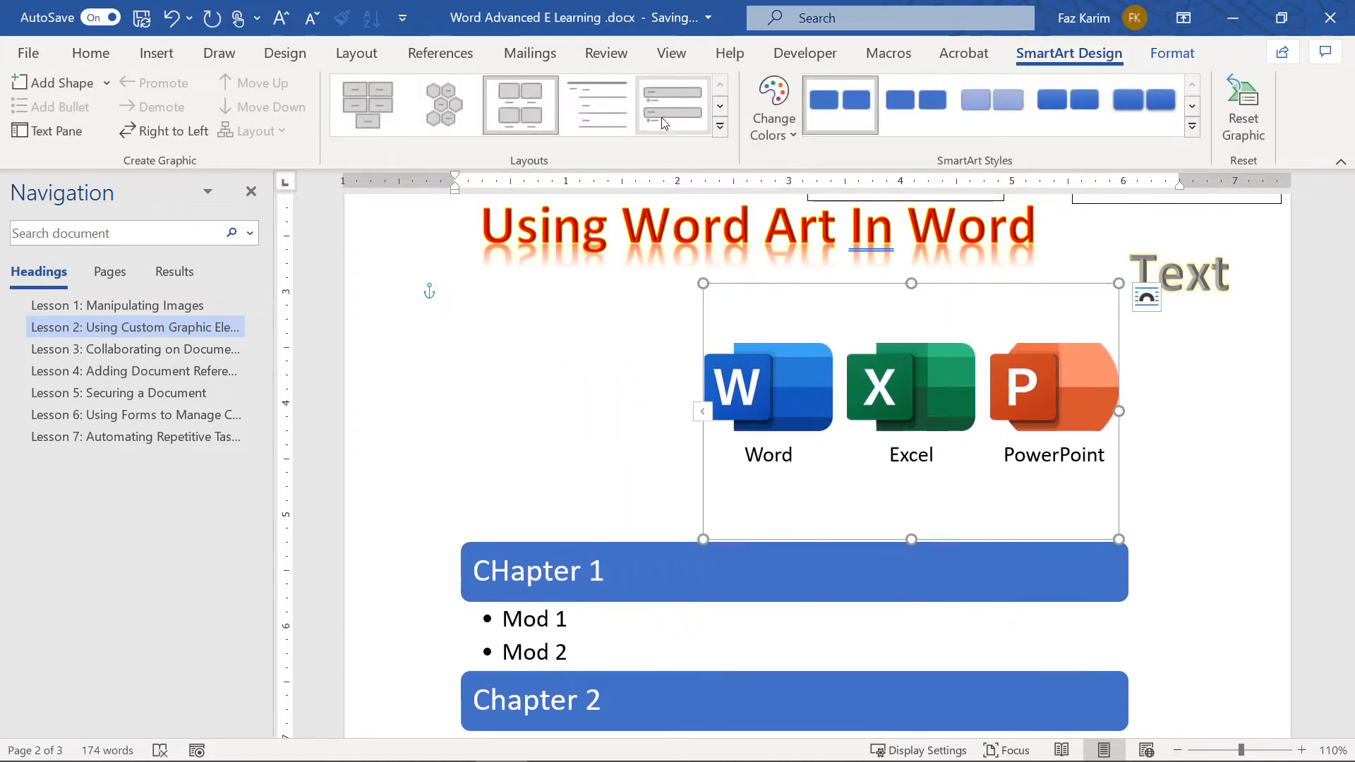
left_click(717, 126)
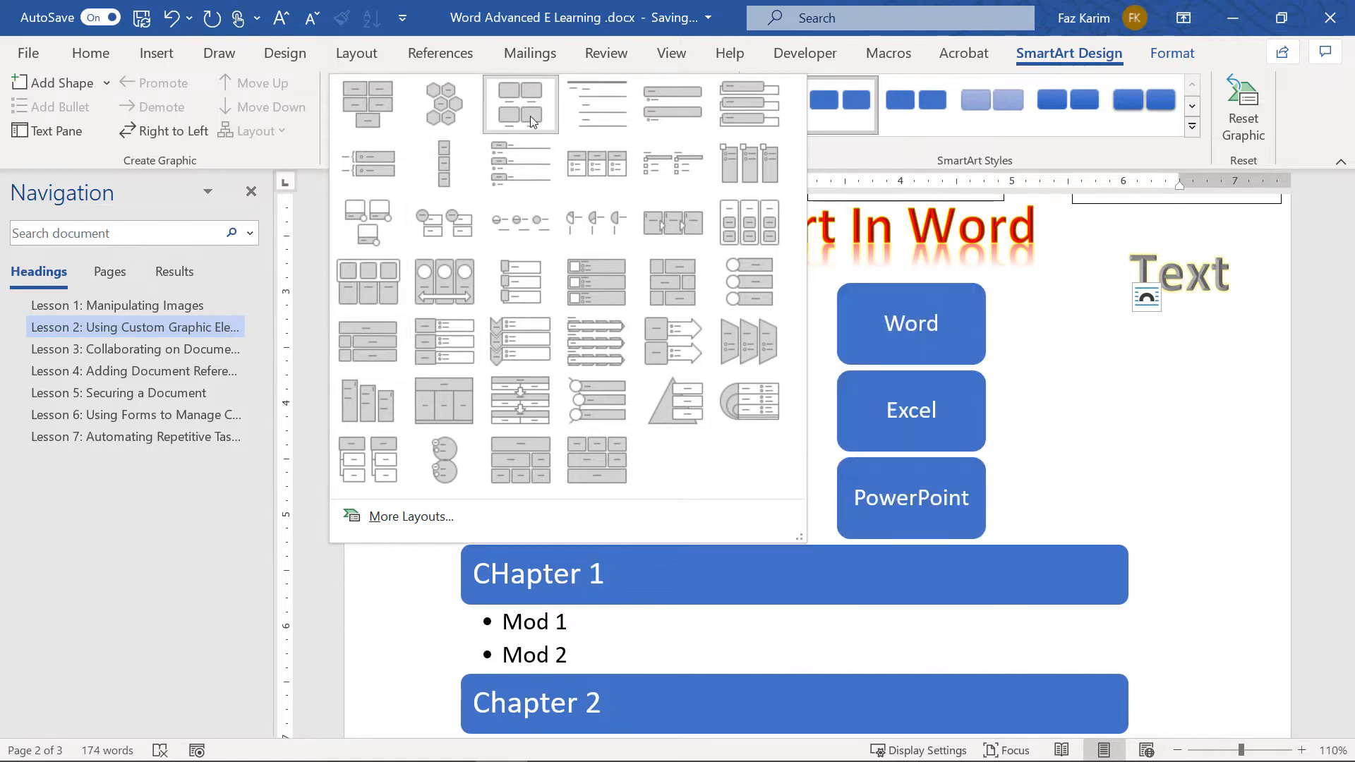
left_click(447, 175)
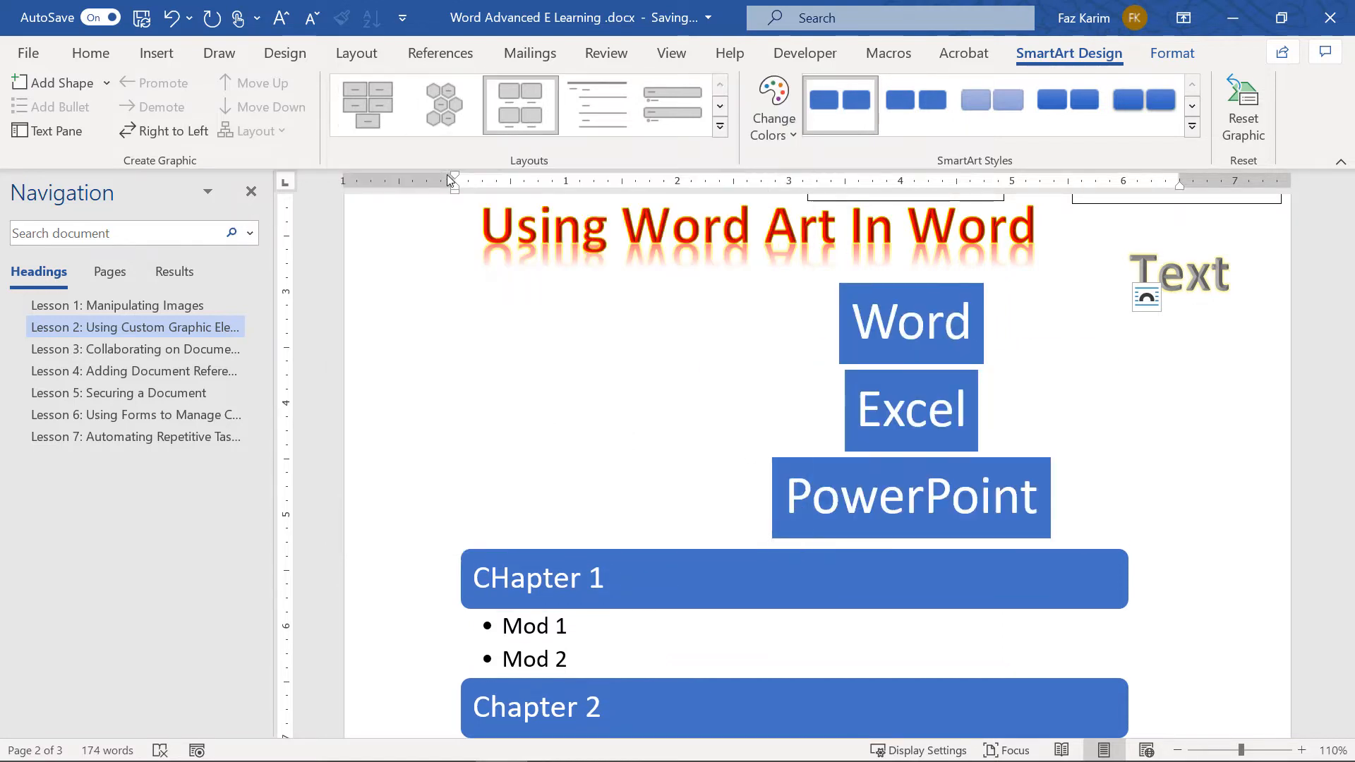
left_click(719, 126)
left_click(530, 114)
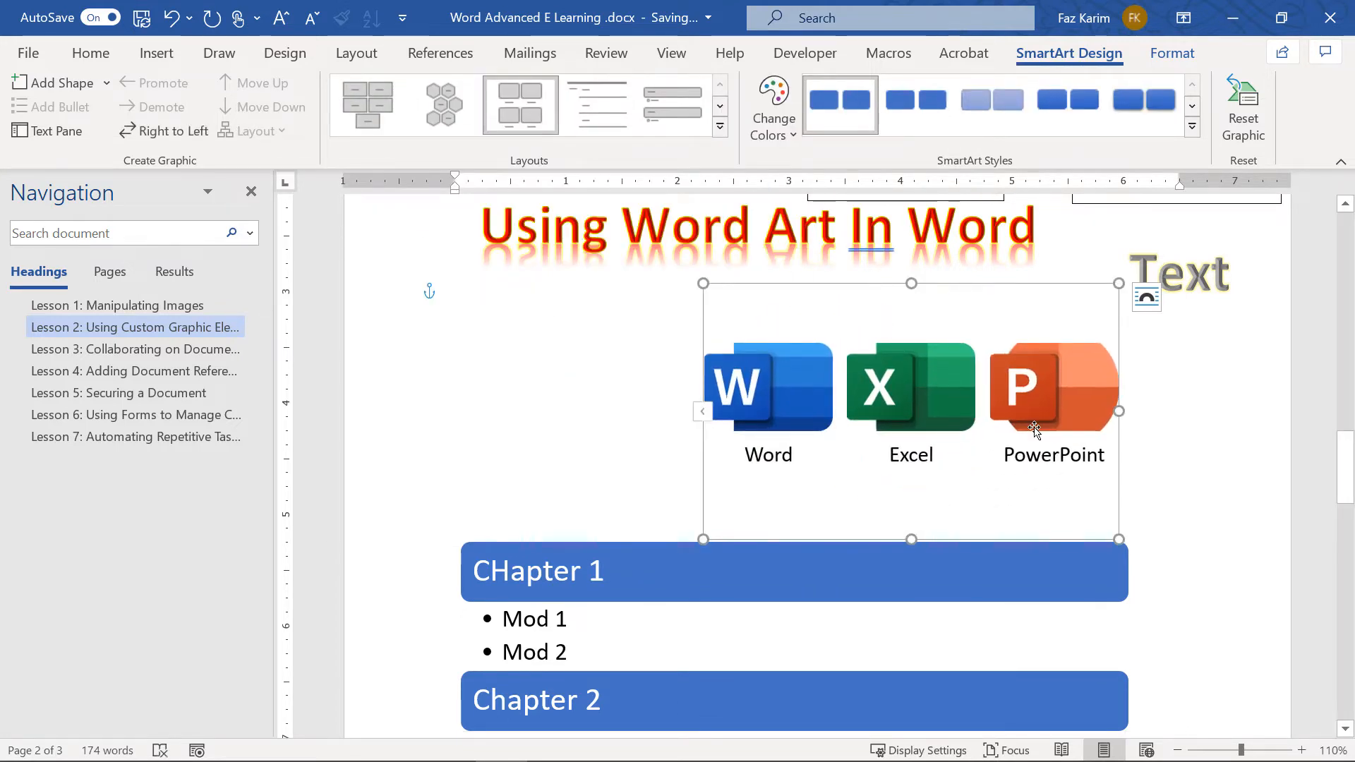
left_click(363, 99)
left_click(444, 105)
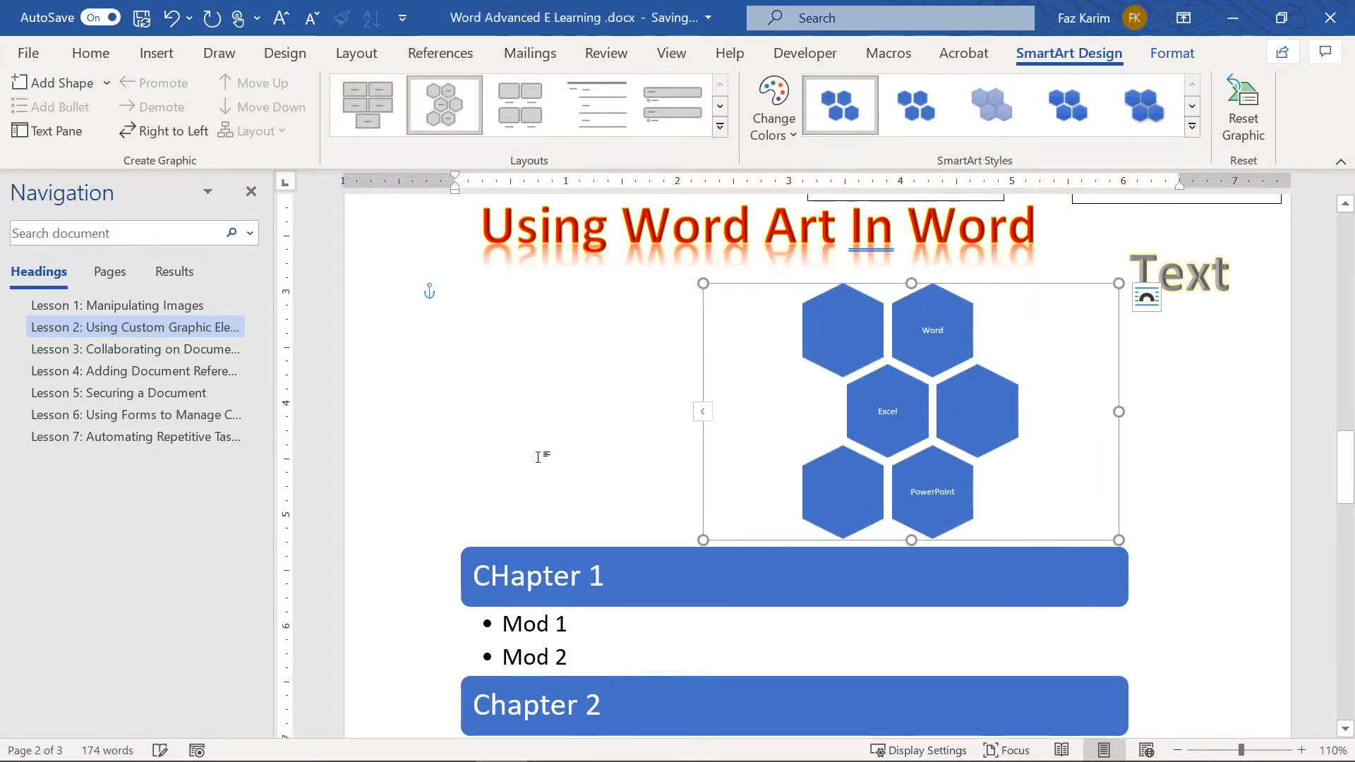
left_click(578, 102)
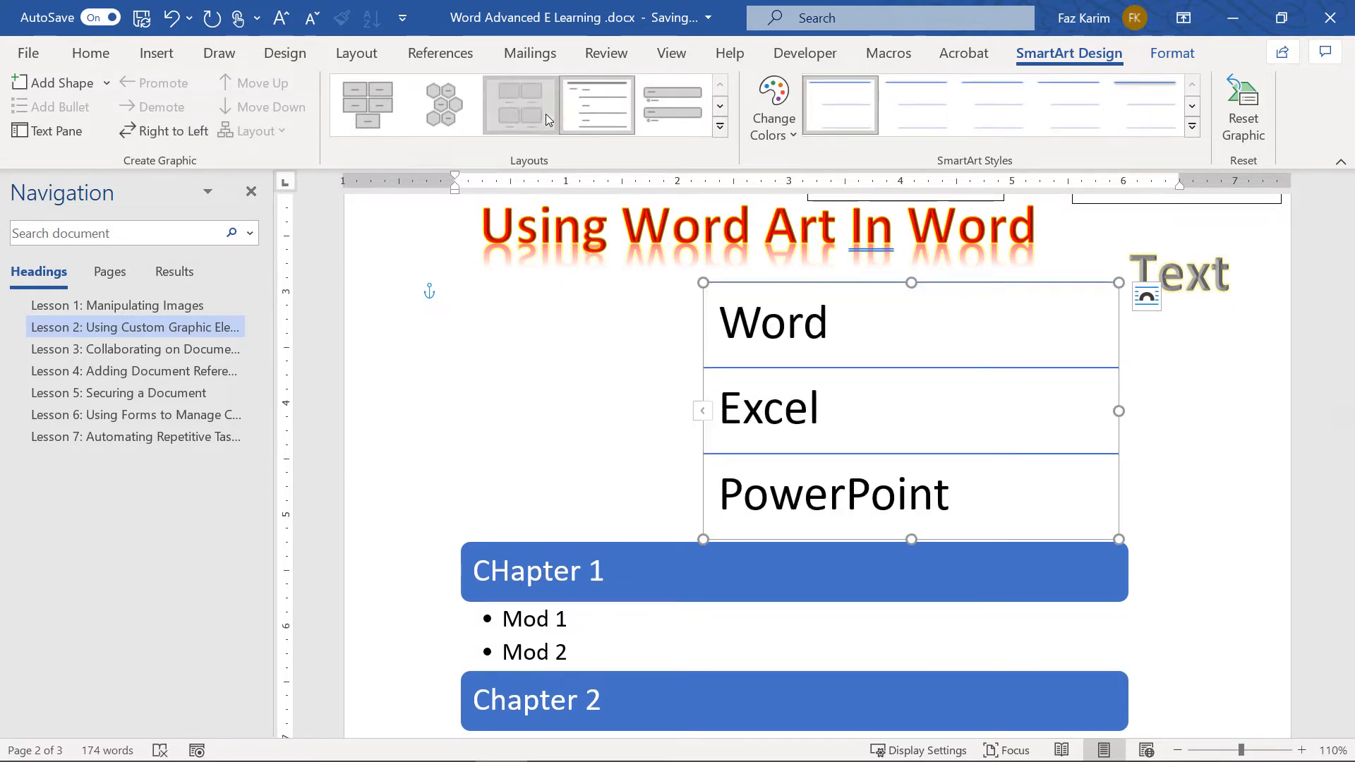
left_click(543, 112)
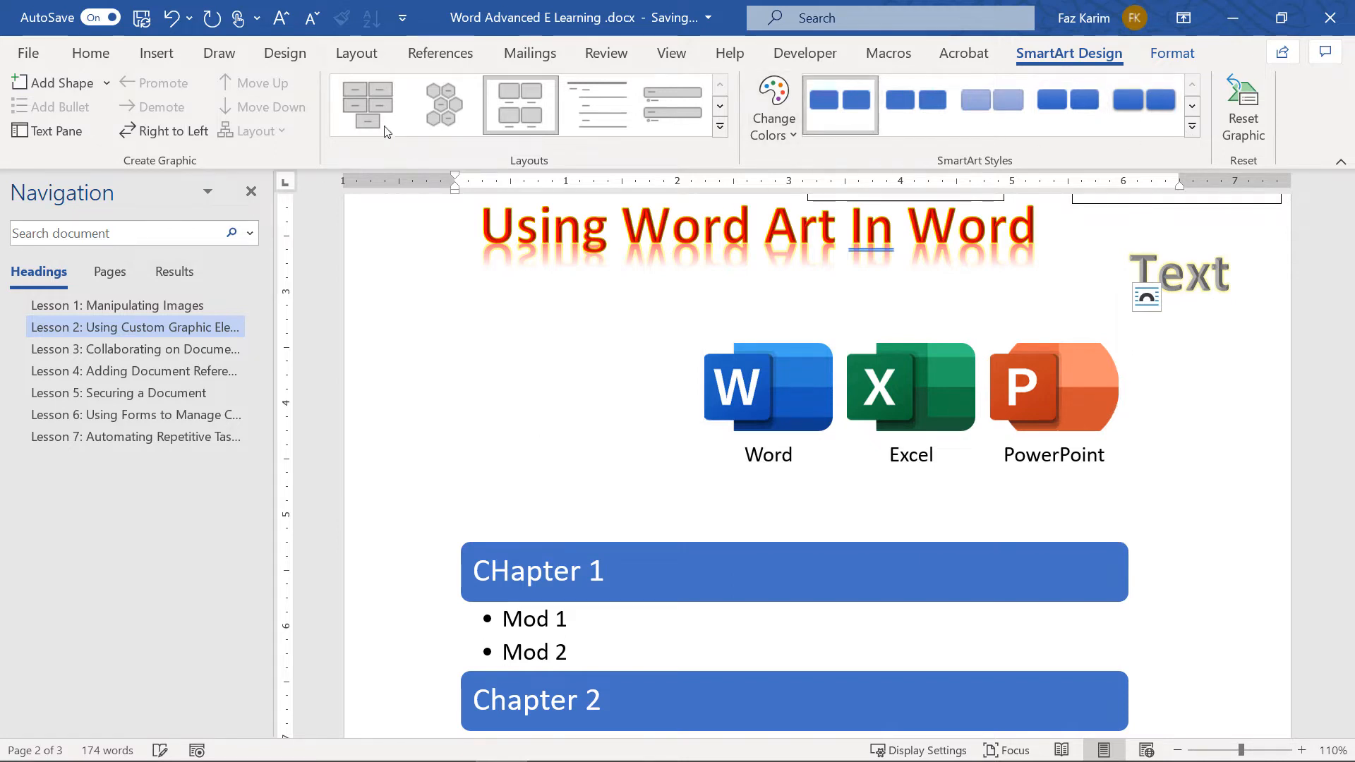
left_click(368, 105)
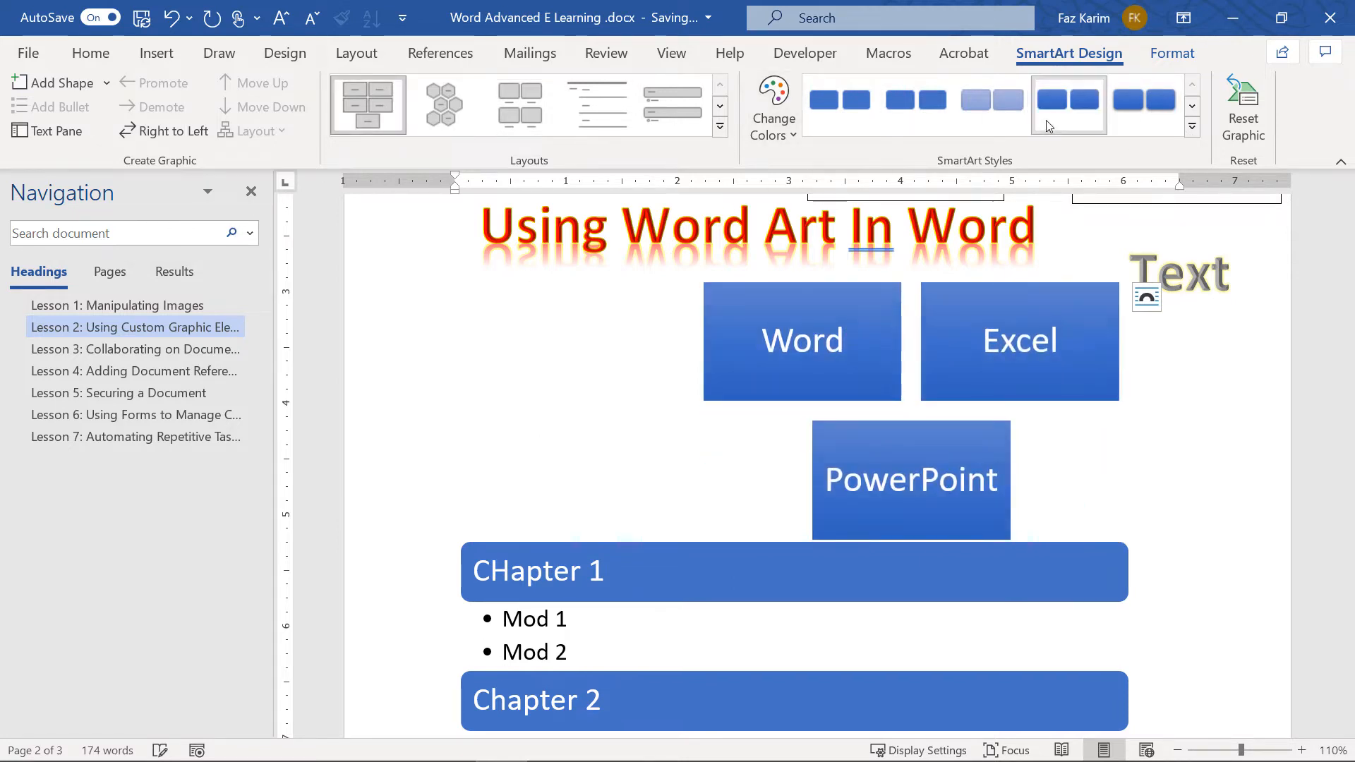
left_click(978, 119)
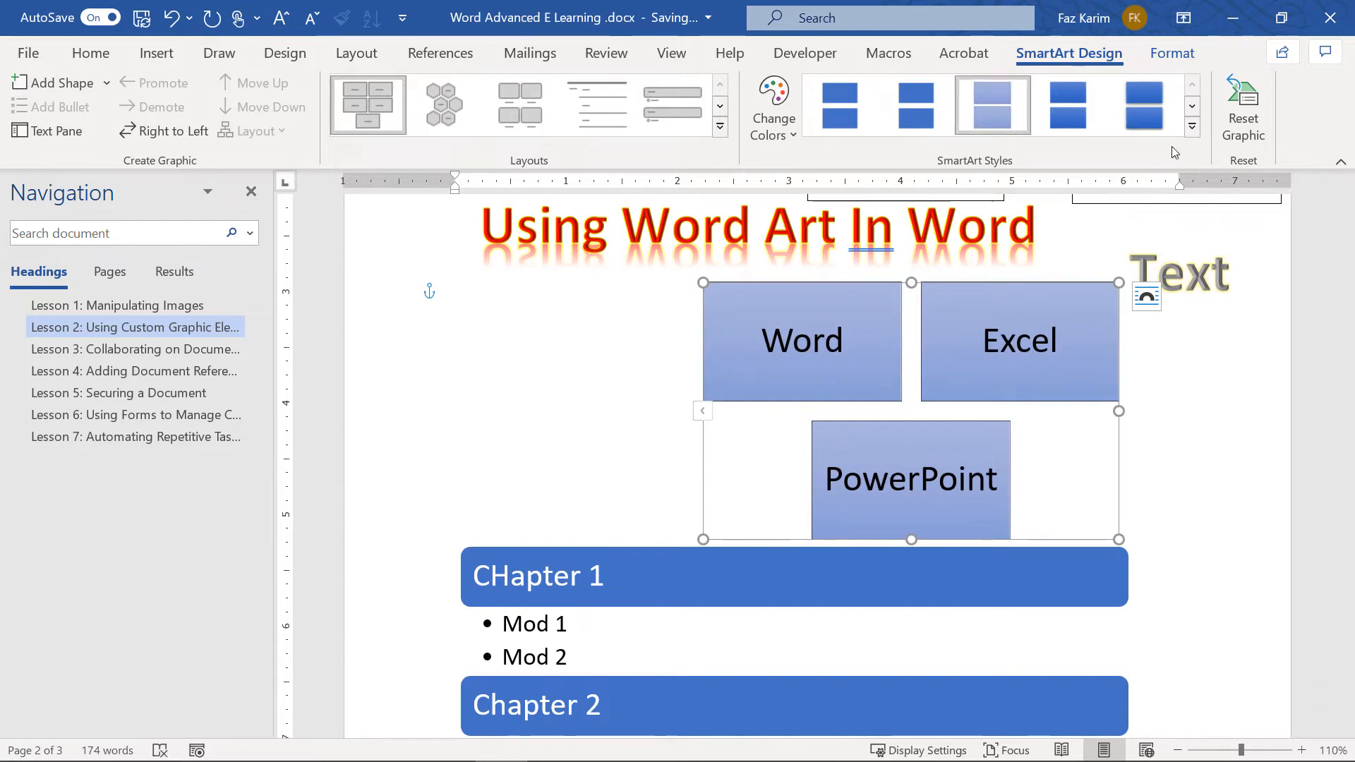
left_click(1193, 127)
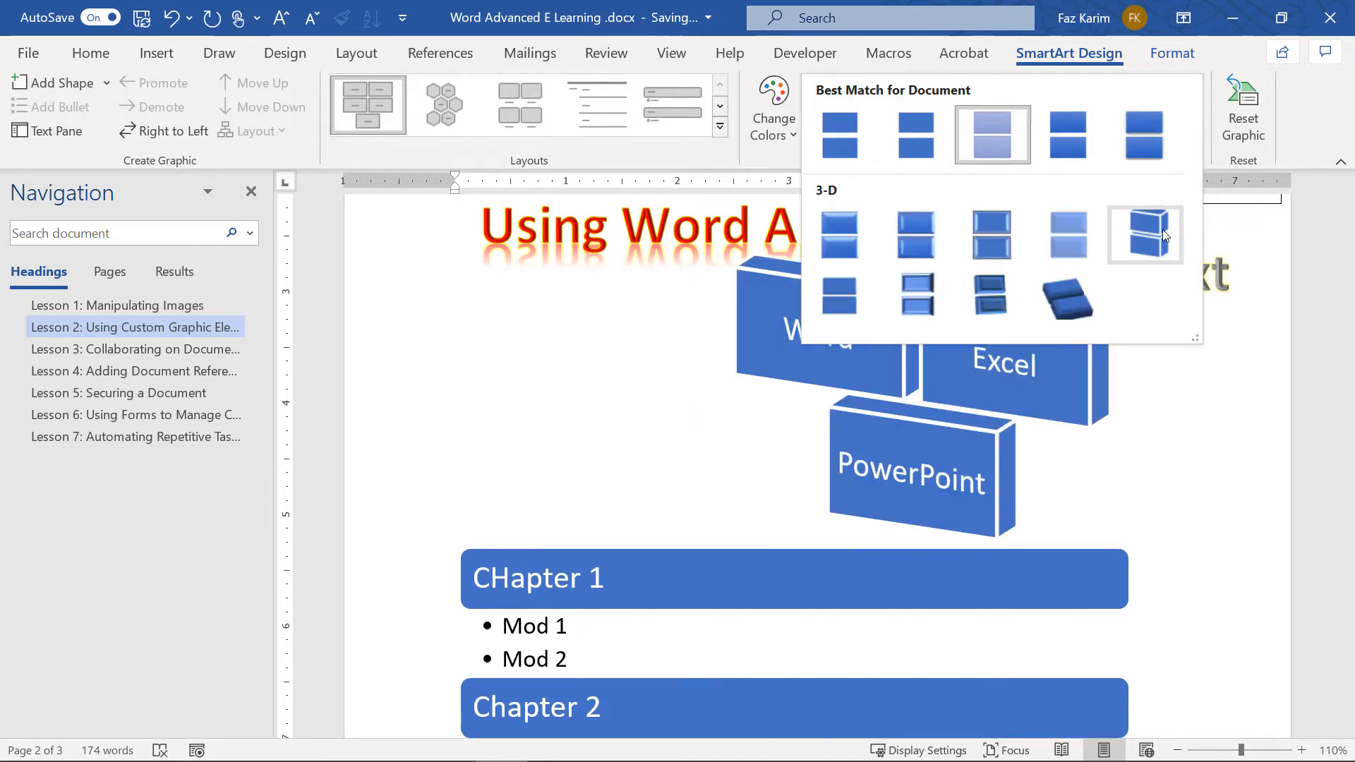
left_click(1163, 232)
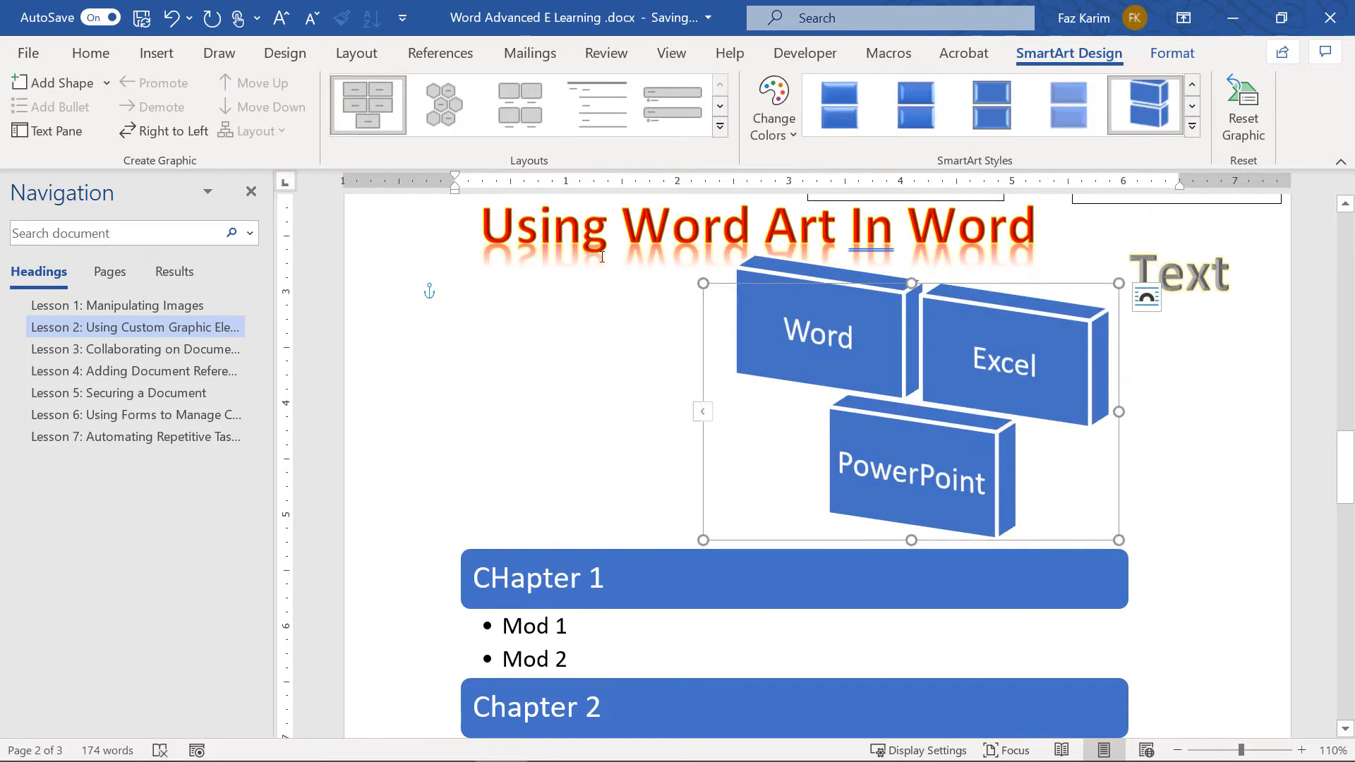
left_click(520, 106)
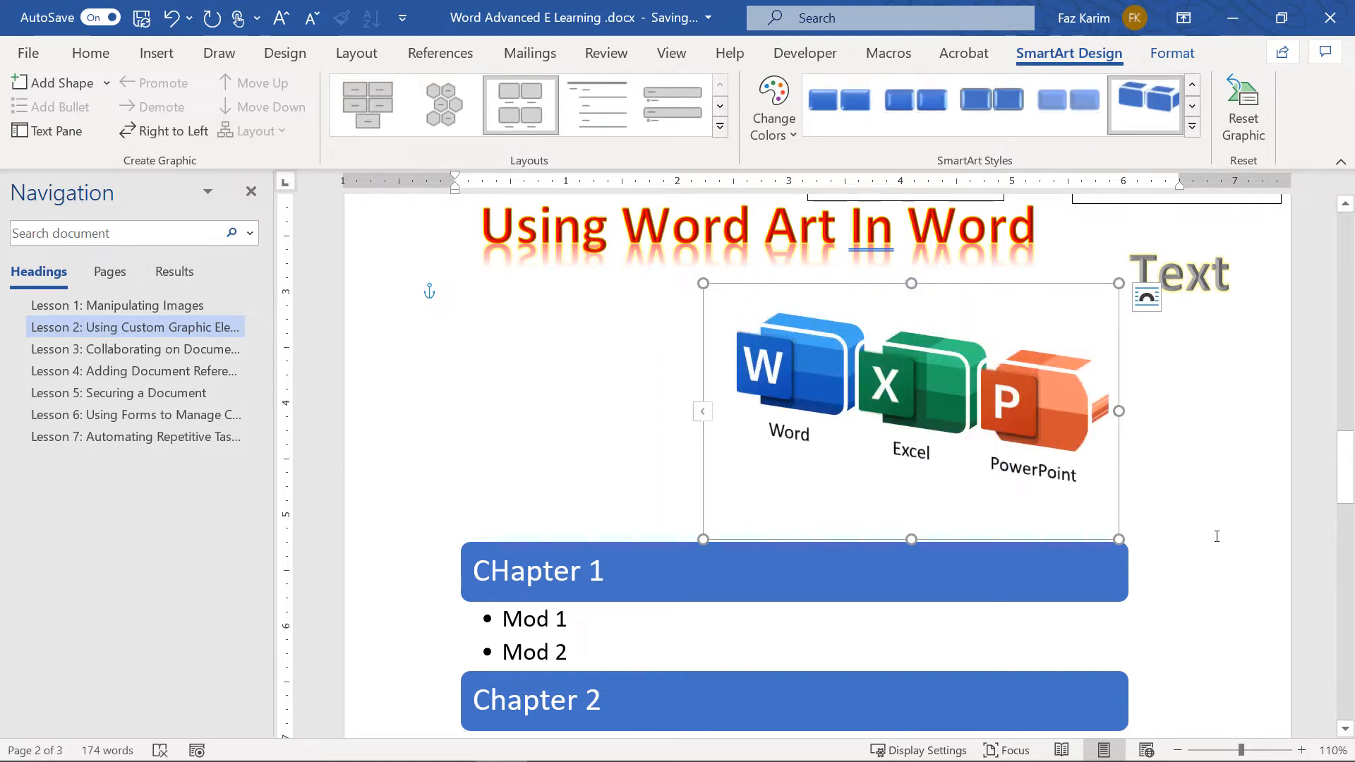
left_click(1243, 135)
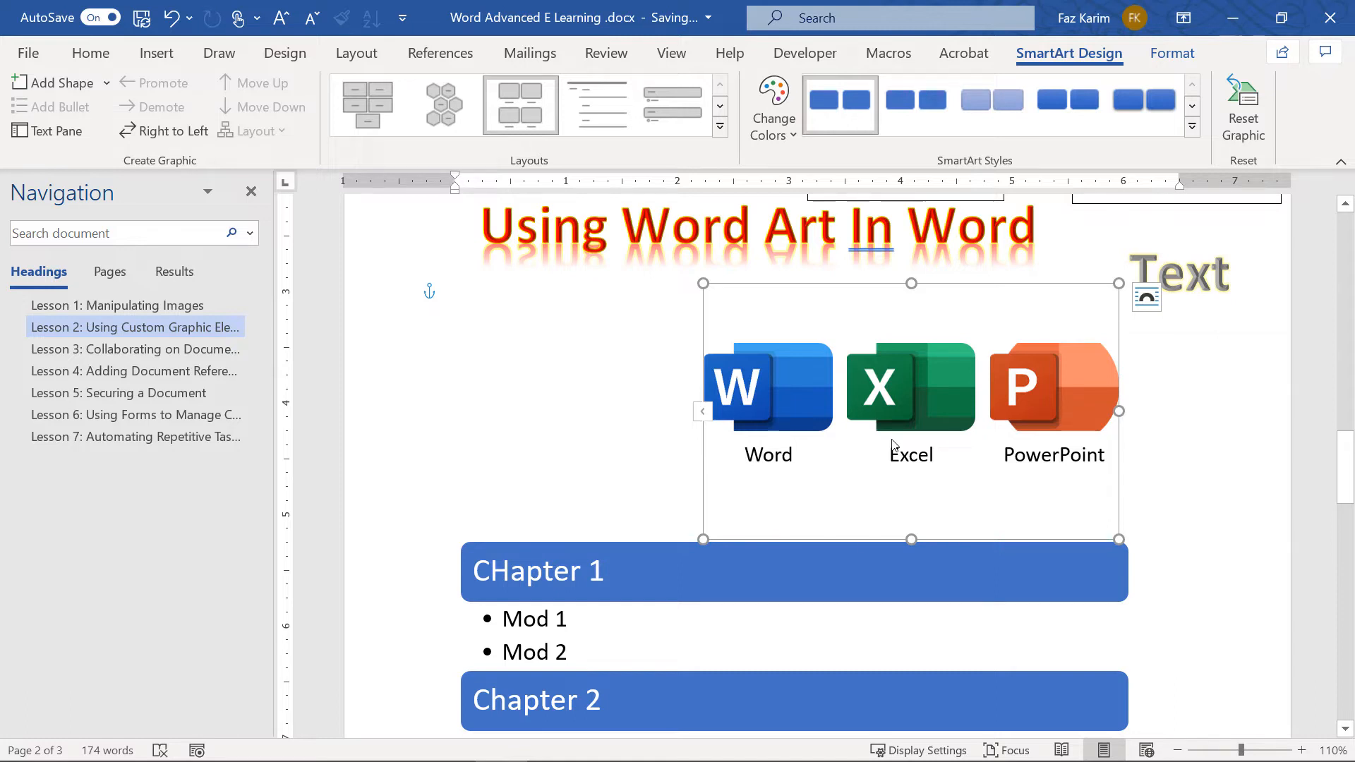
scroll(891, 439, "down", 3)
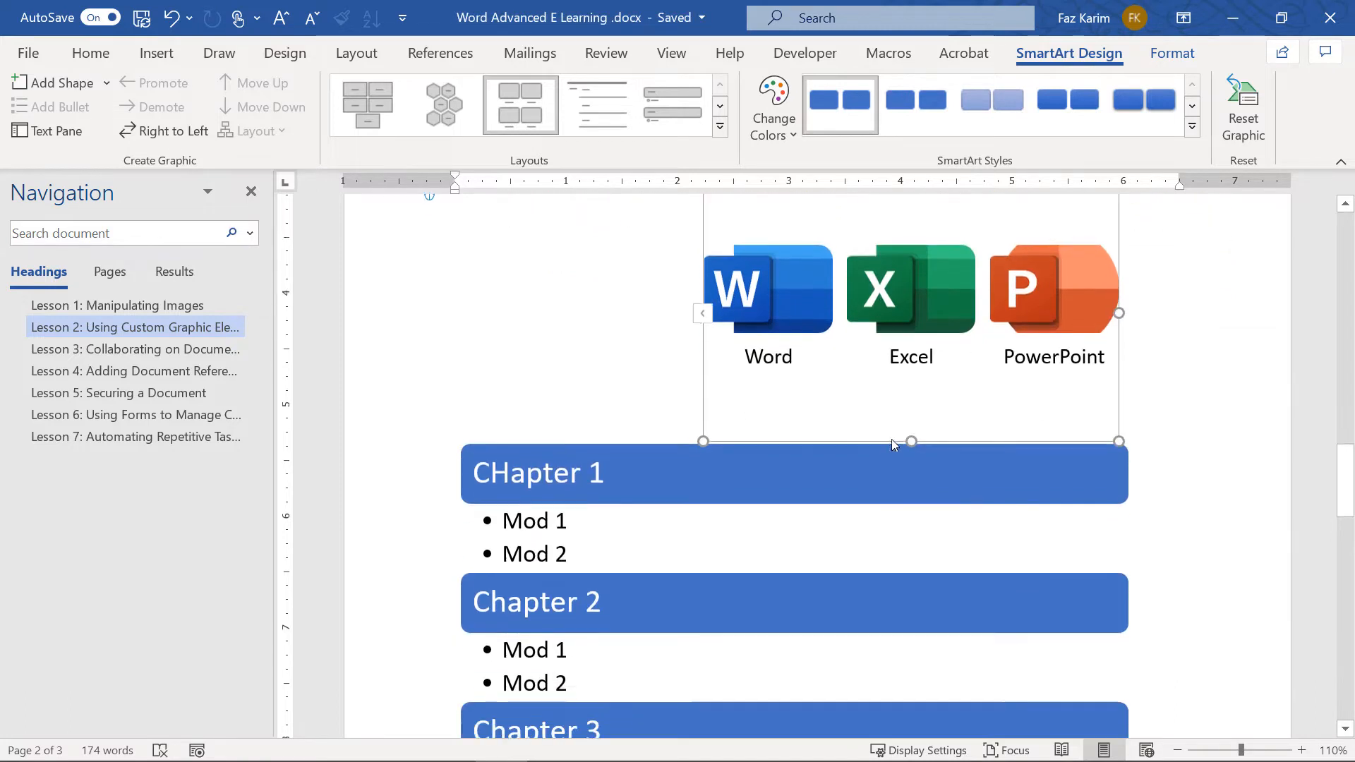
Apply a 3-D SmartArt style to the chapter list graphic
left_click(777, 482)
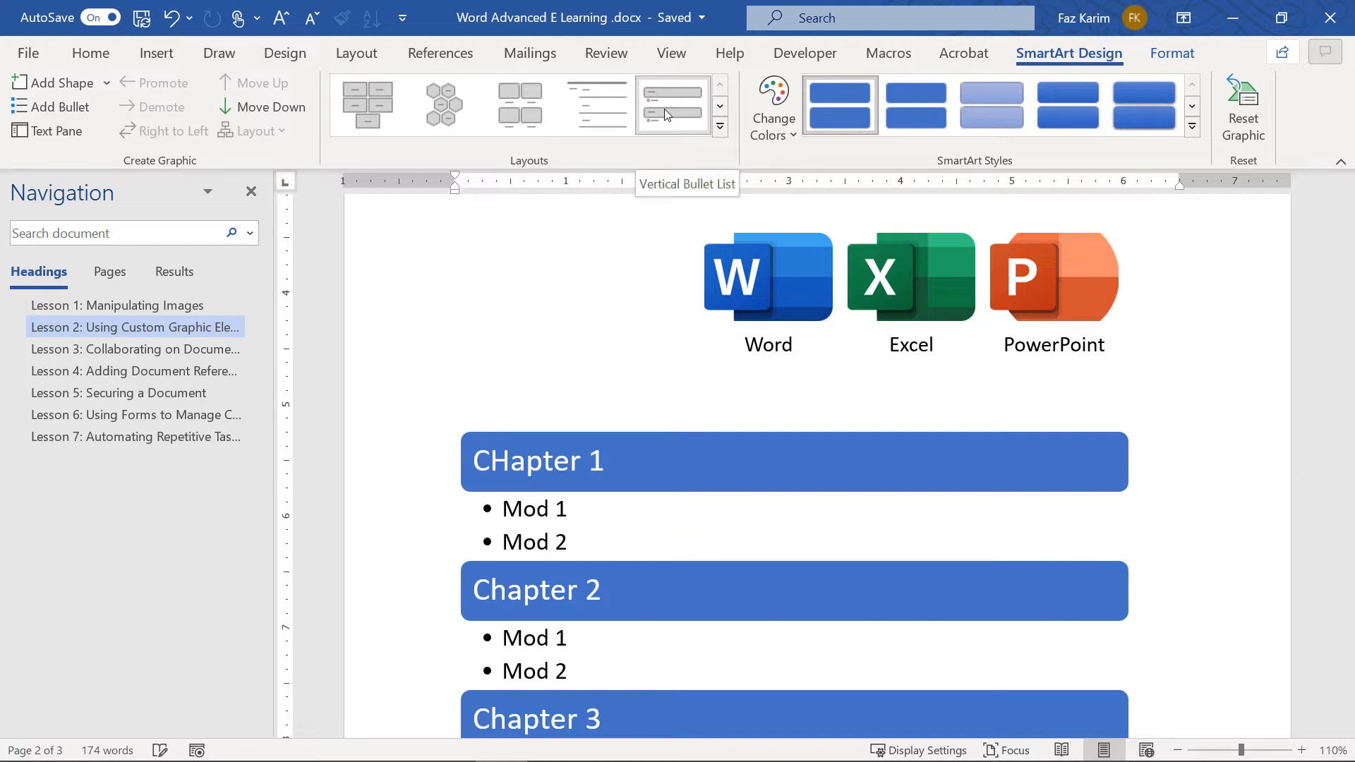
scroll(713, 127, "down", 1)
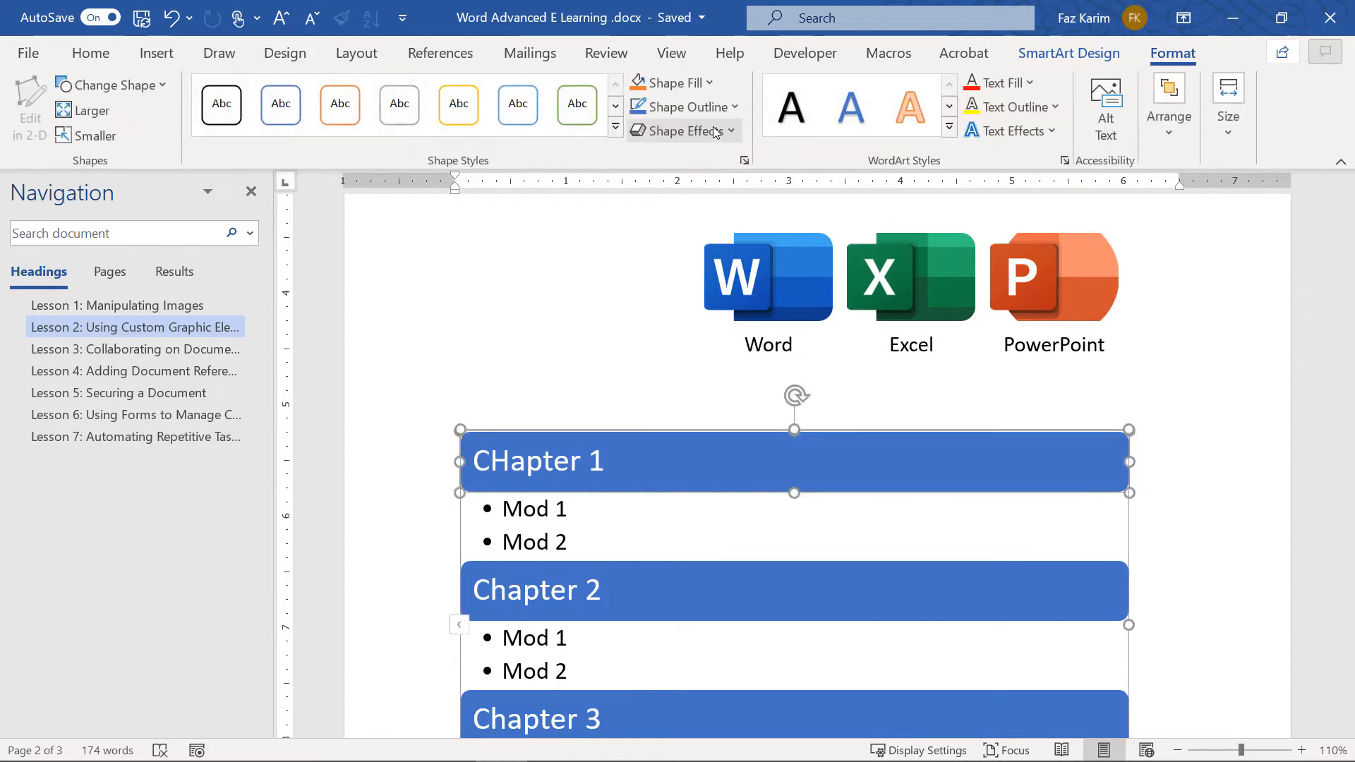
scroll(717, 132, "up", 1)
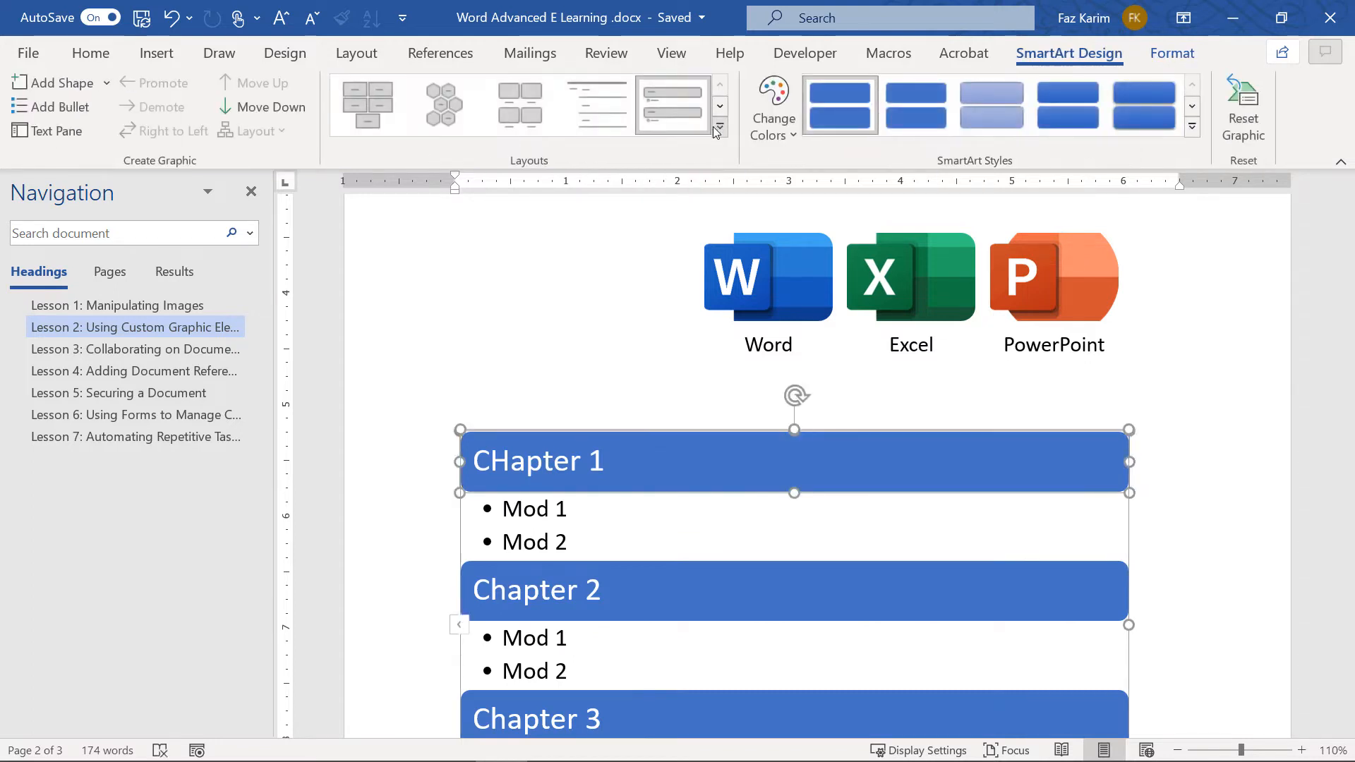
left_click(1192, 127)
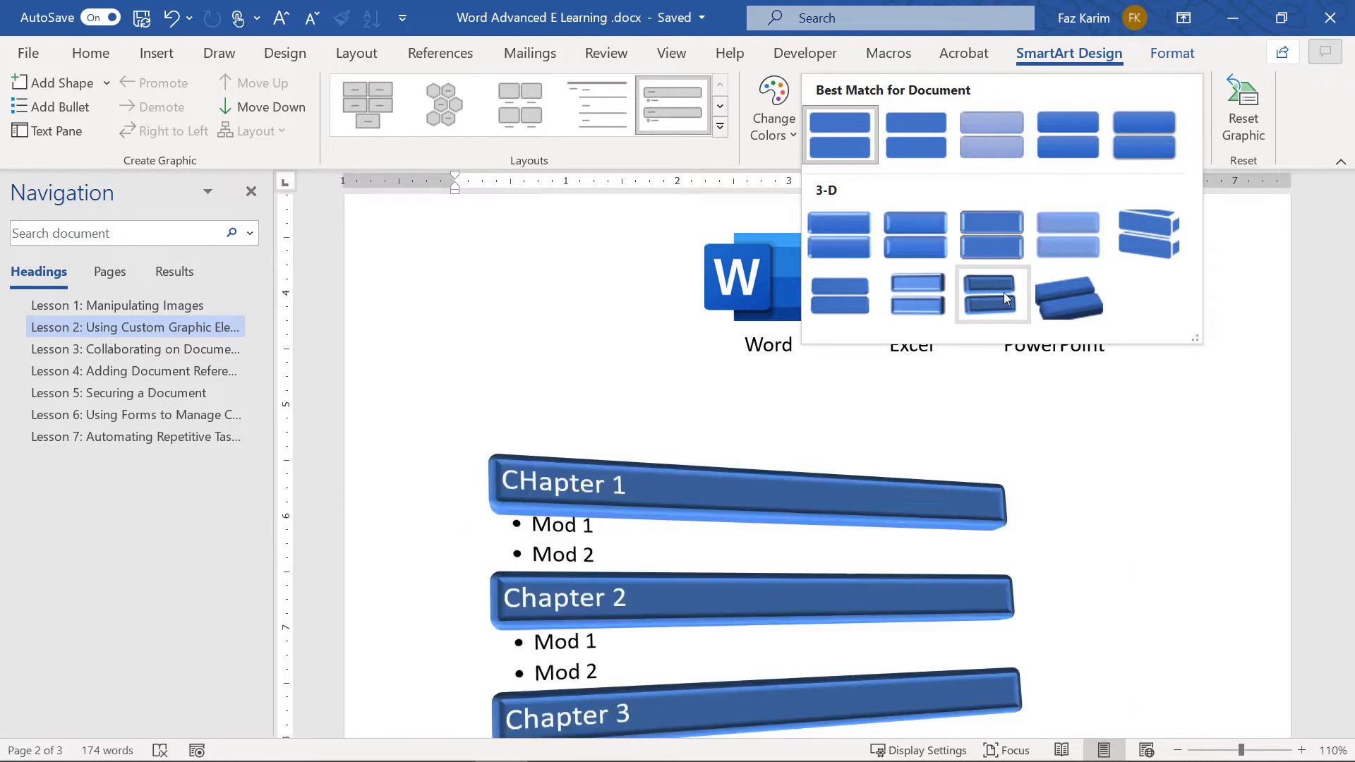
left_click(1004, 292)
Reset the chapter graphic to discard the 3-D formatting
scroll(1129, 571, "down", 2)
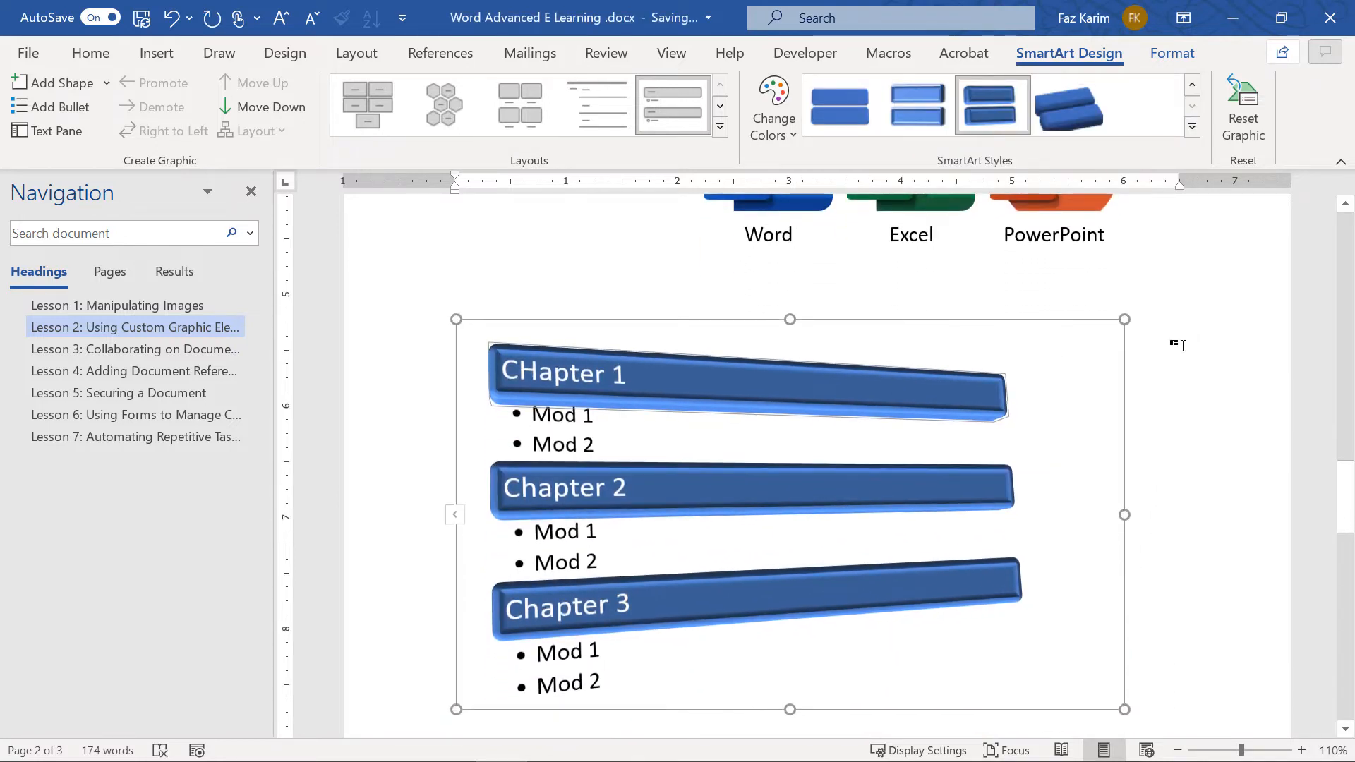
left_click(1244, 101)
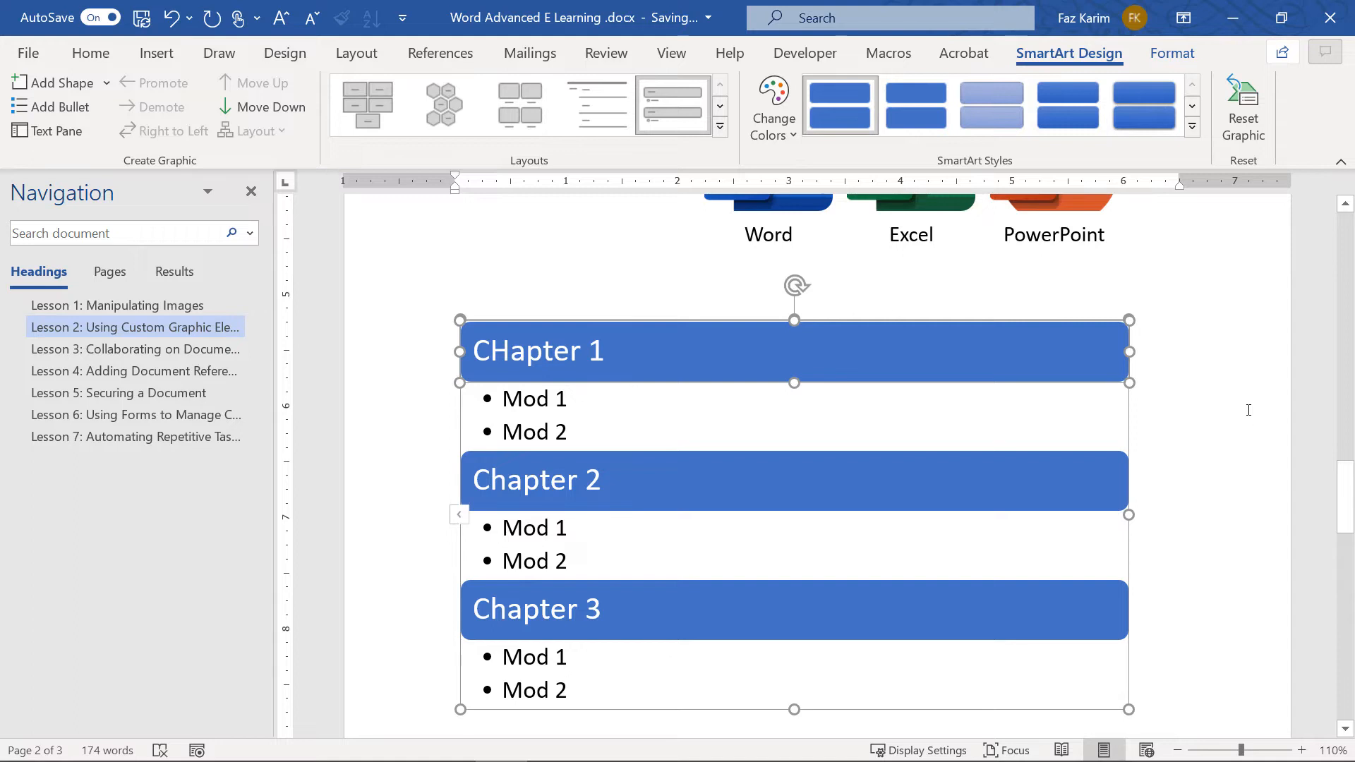
scroll(1248, 410, "up", 2)
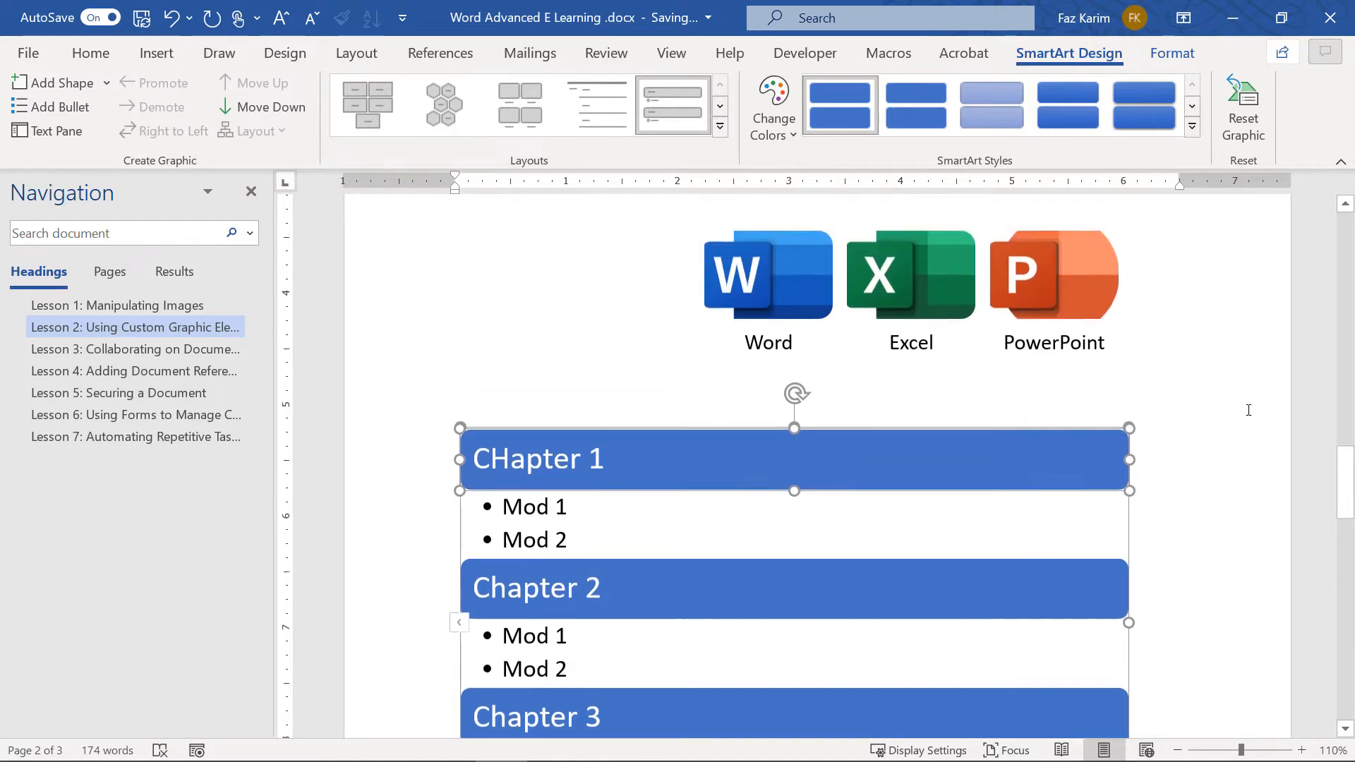
scroll(1248, 410, "up", 3)
Move the icon SmartArt to the left and shrink it using its corner handle
left_click(814, 353)
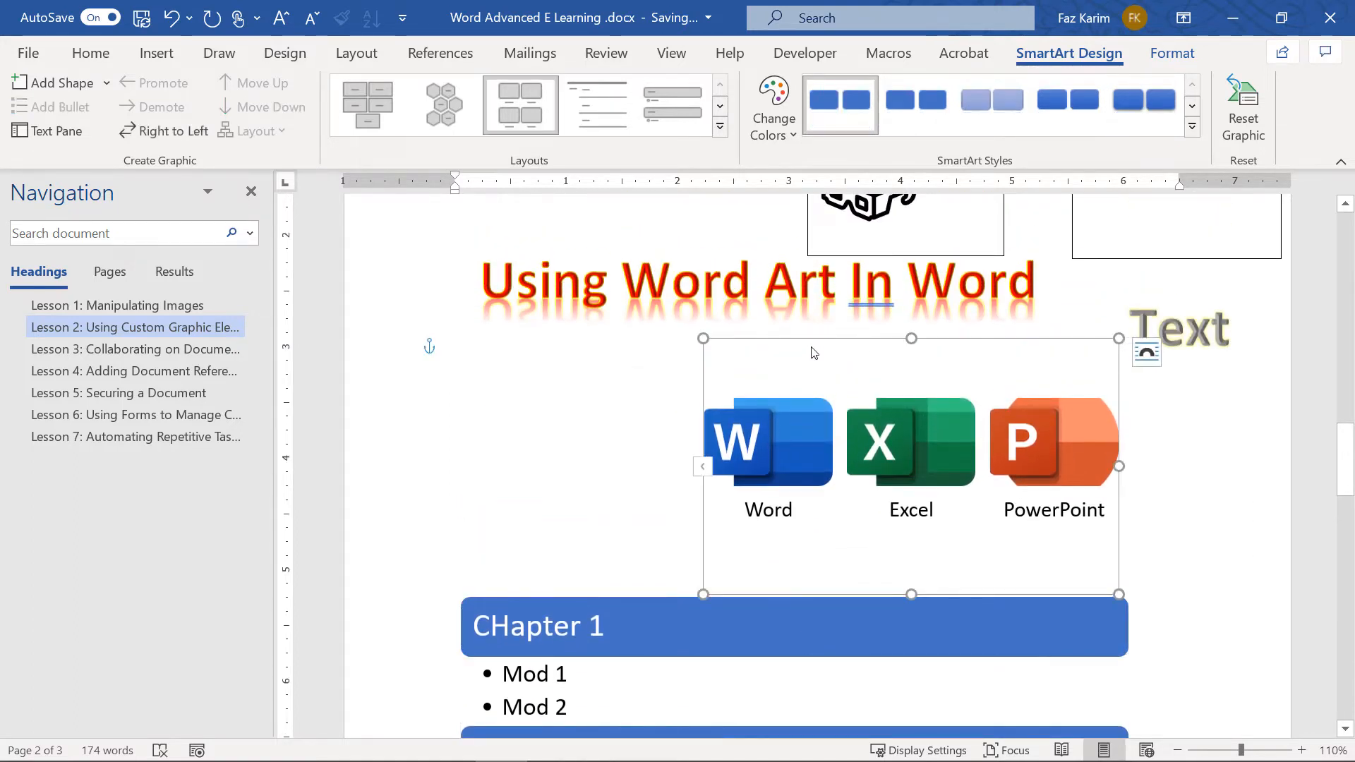
left_click_drag(796, 343, 552, 331)
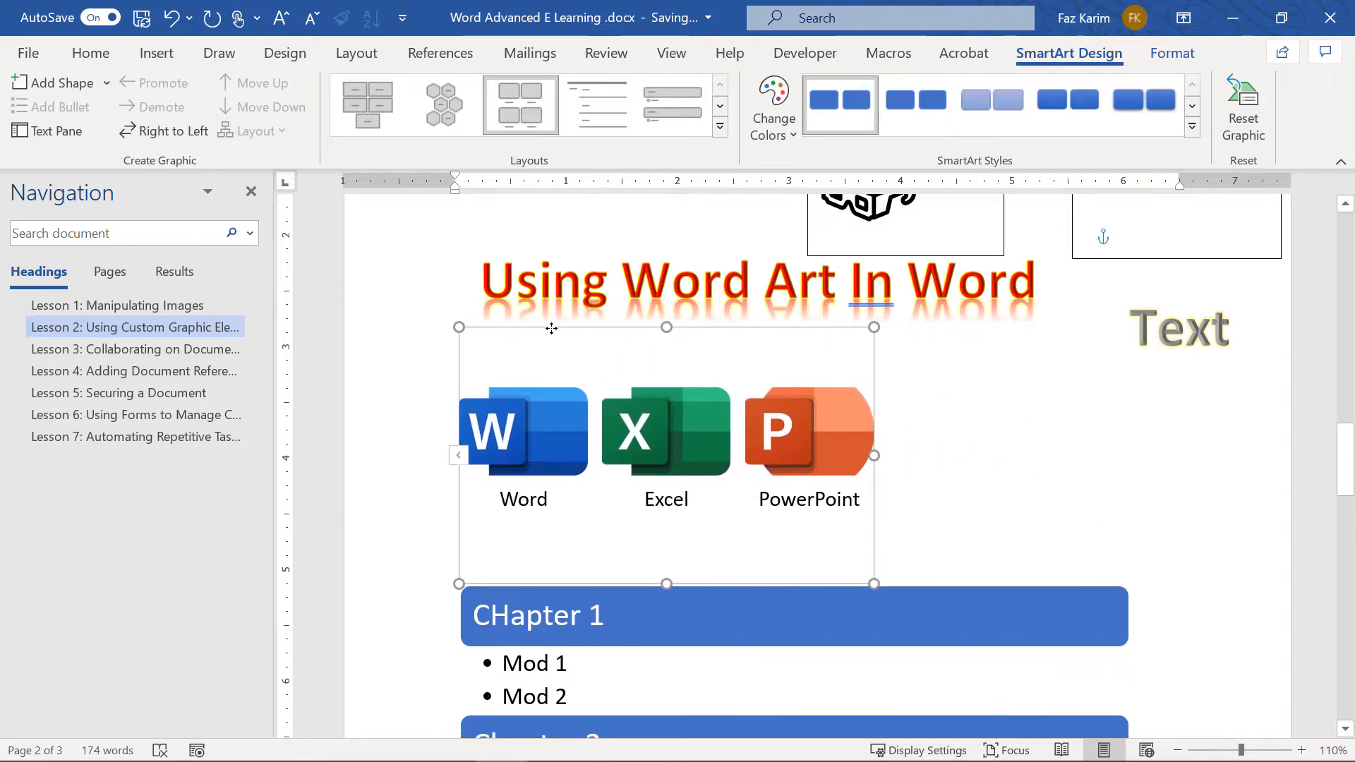
left_click_drag(875, 585, 784, 496)
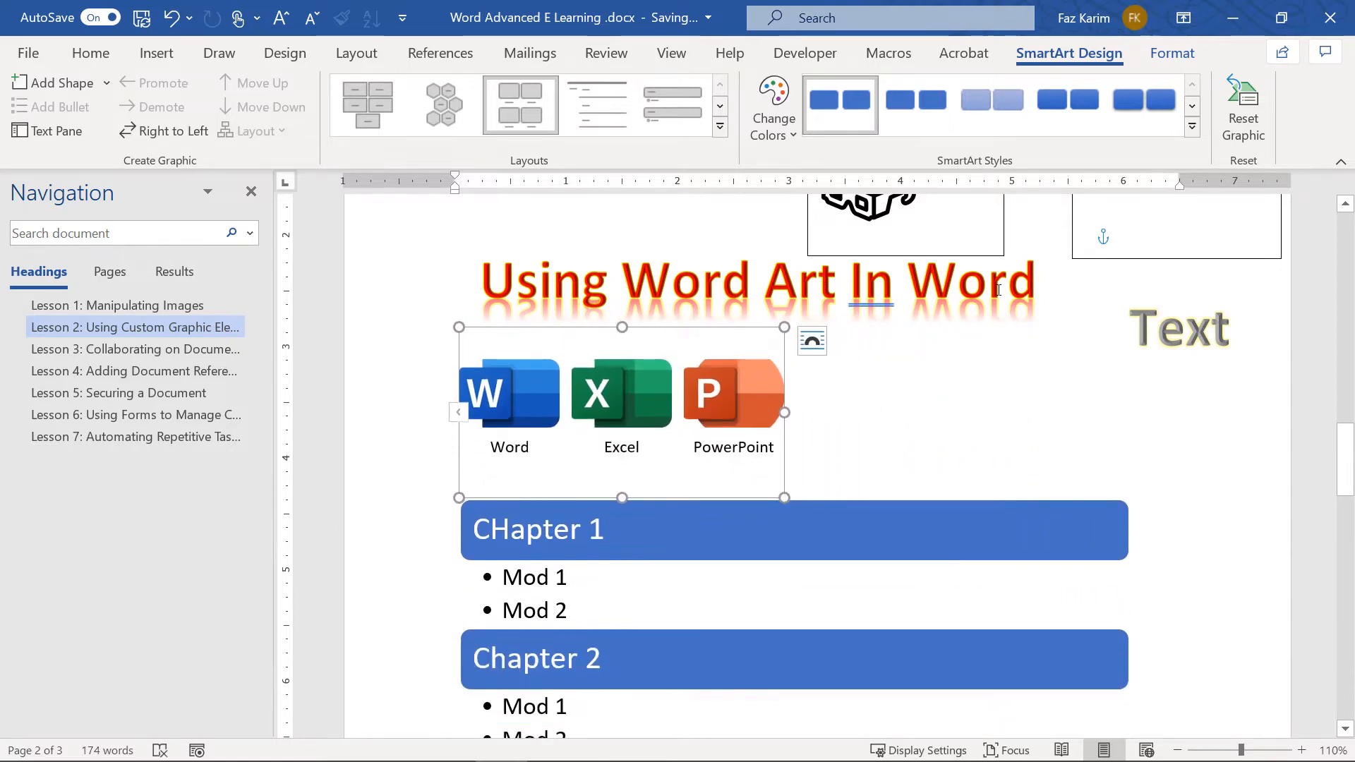
Scroll down to page 3 with the Lesson 3: Collaborating on Documents heading
left_click(960, 331)
scroll(960, 331, "up", 3)
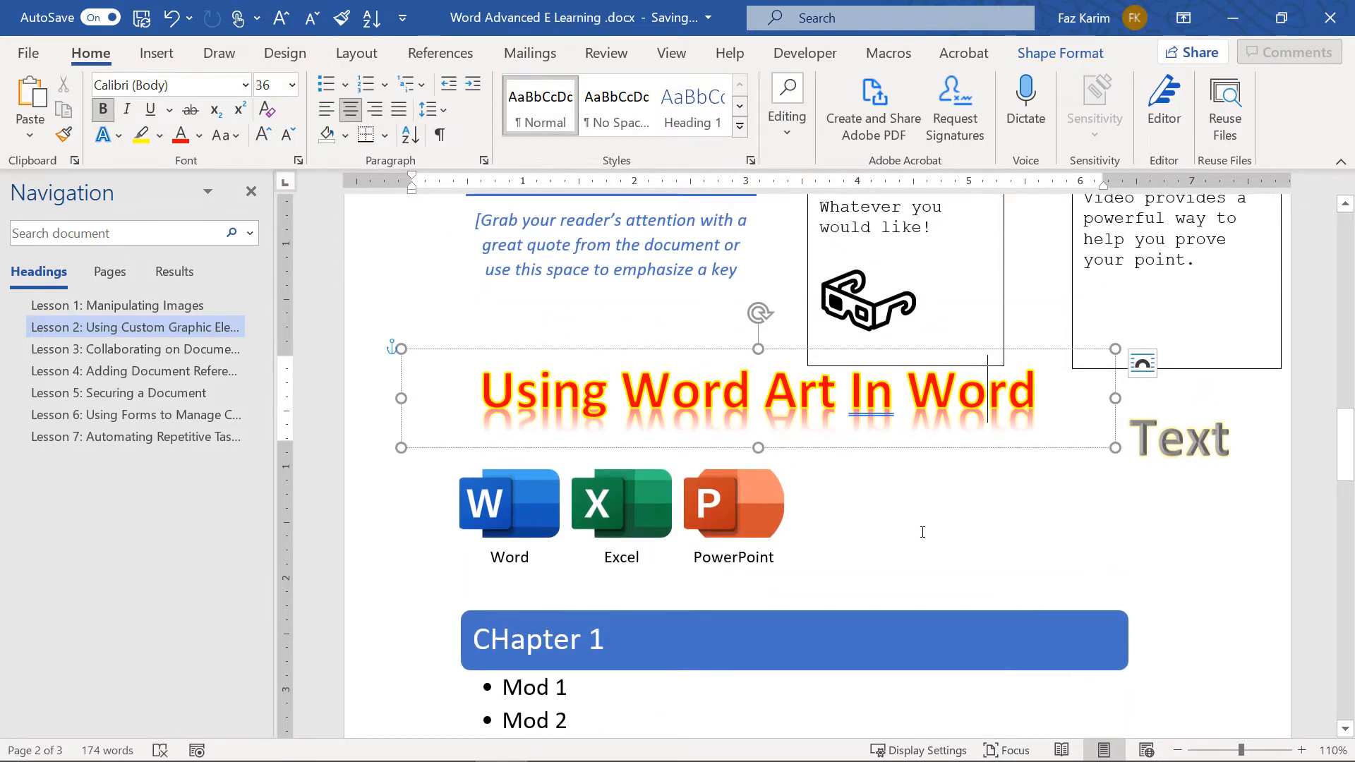
scroll(923, 532, "up", 6)
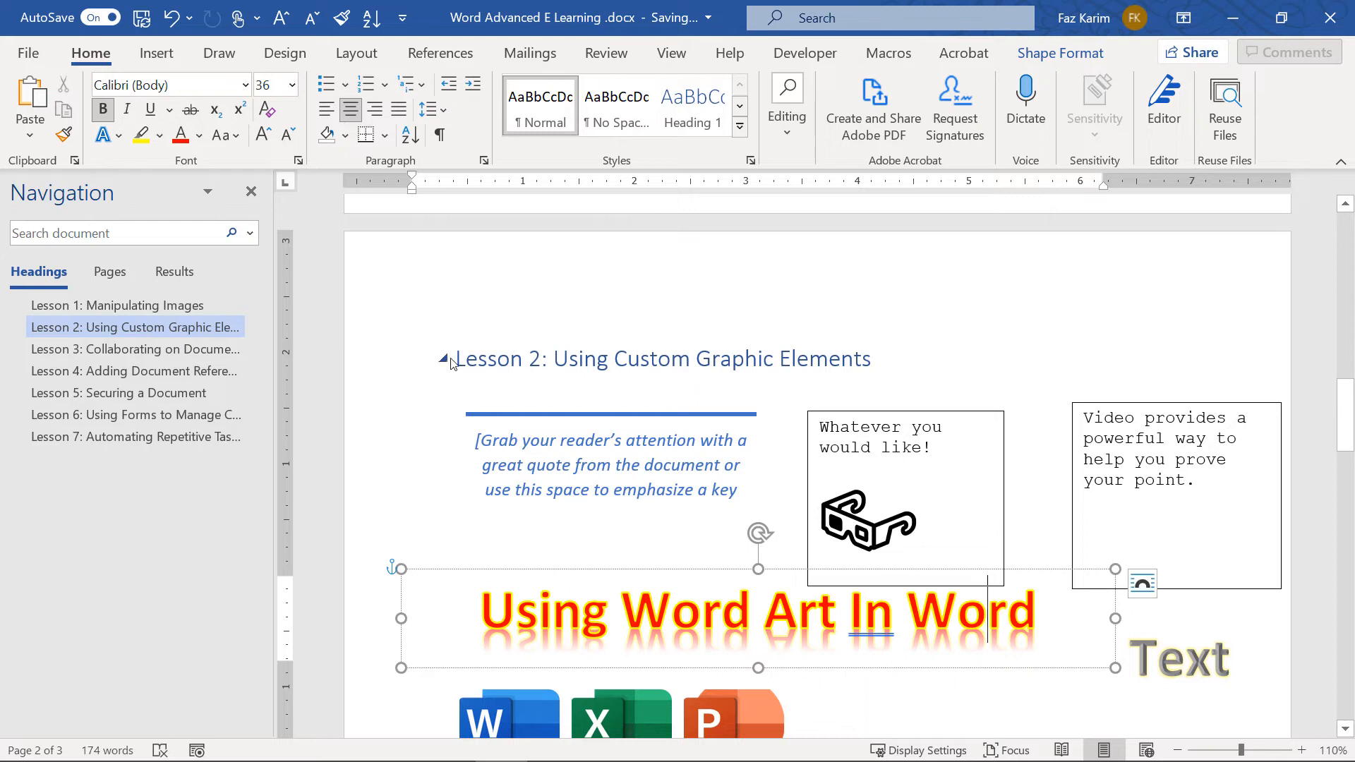
scroll(677, 485, "down", 2)
scroll(677, 485, "down", 2)
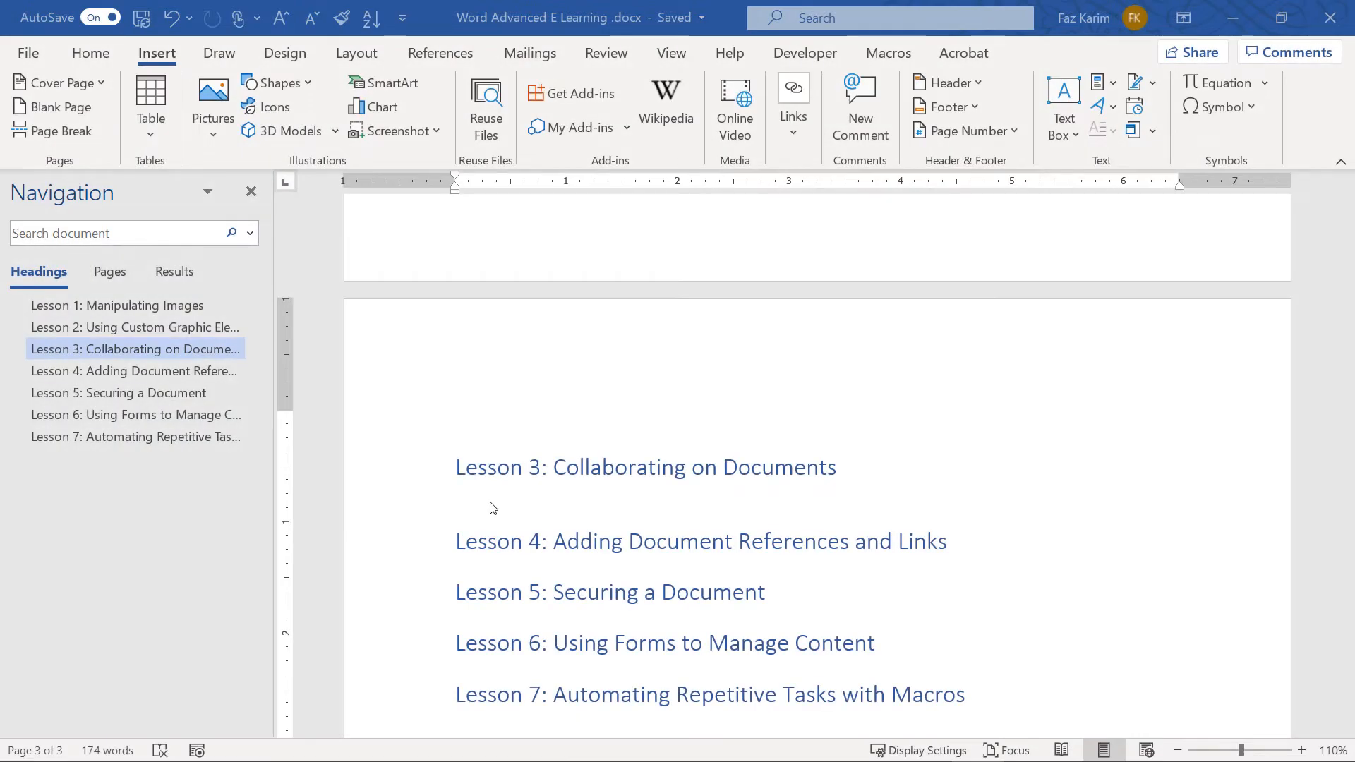
Type 'OneDrive. Sharing Documents.' on the empty line under the Lesson 3 heading
left_click(475, 508)
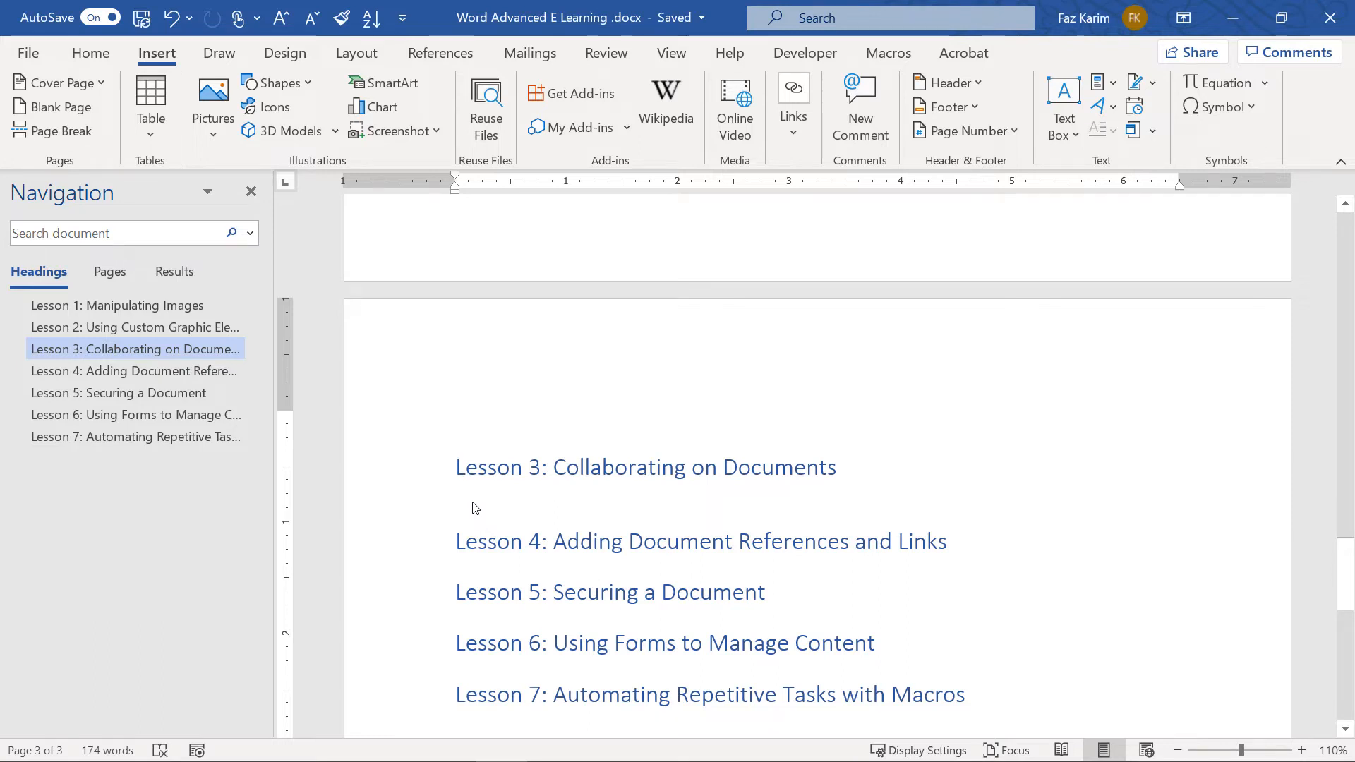
type("OneDrive")
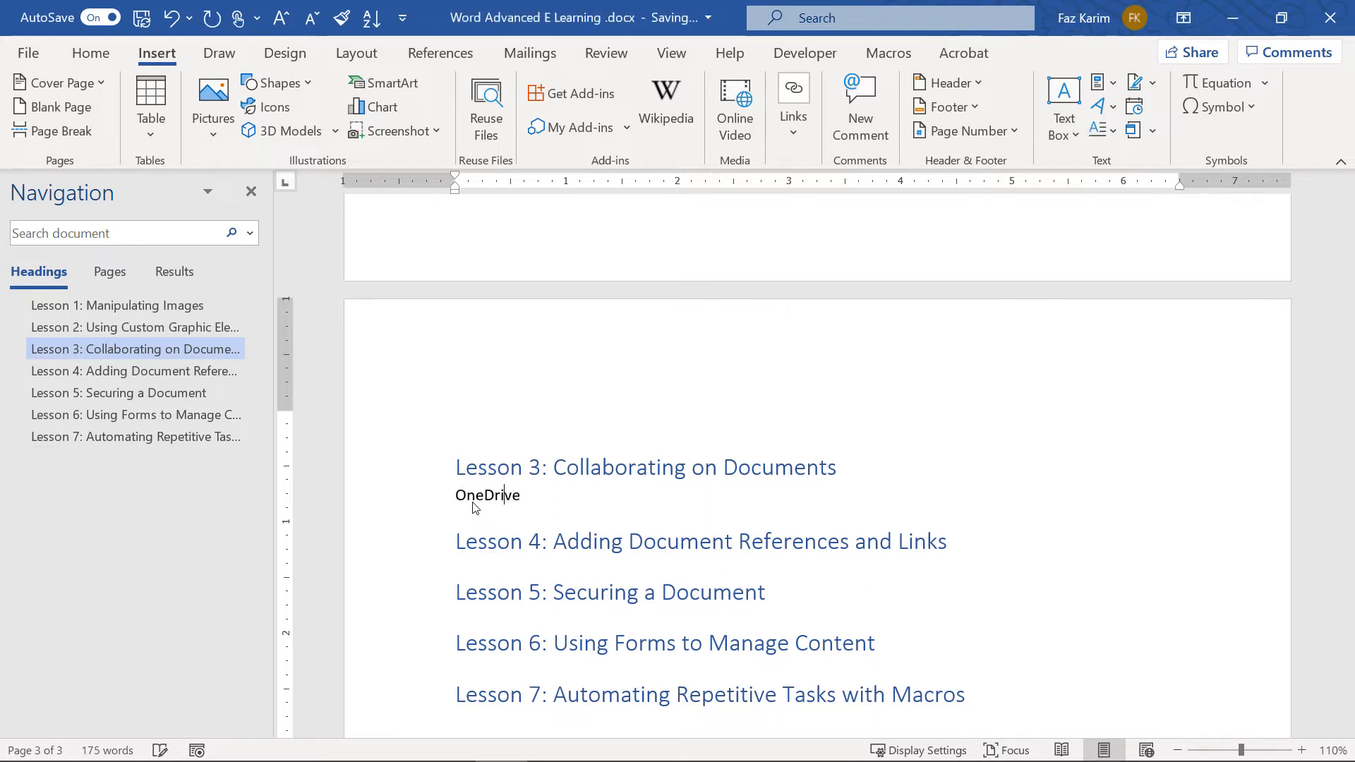
type(". Sha")
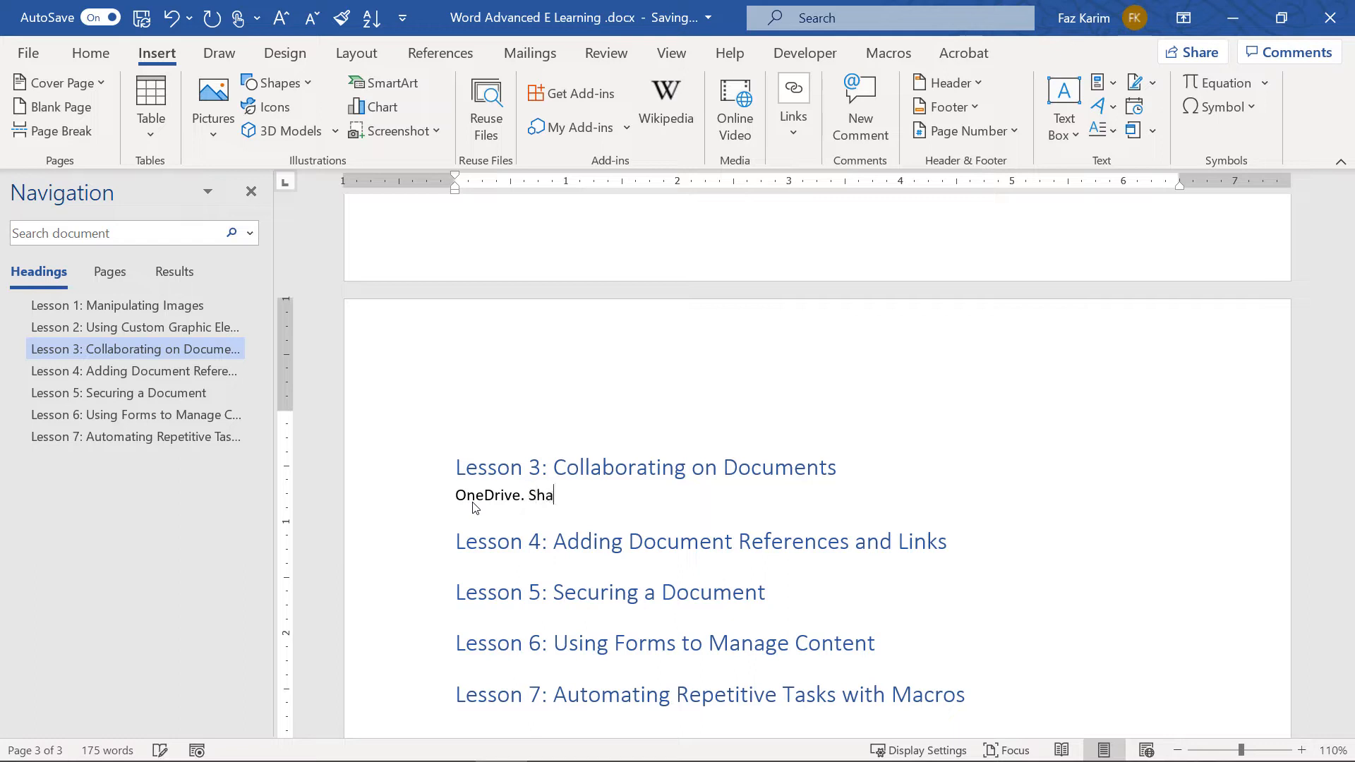
type("ring DOcuments")
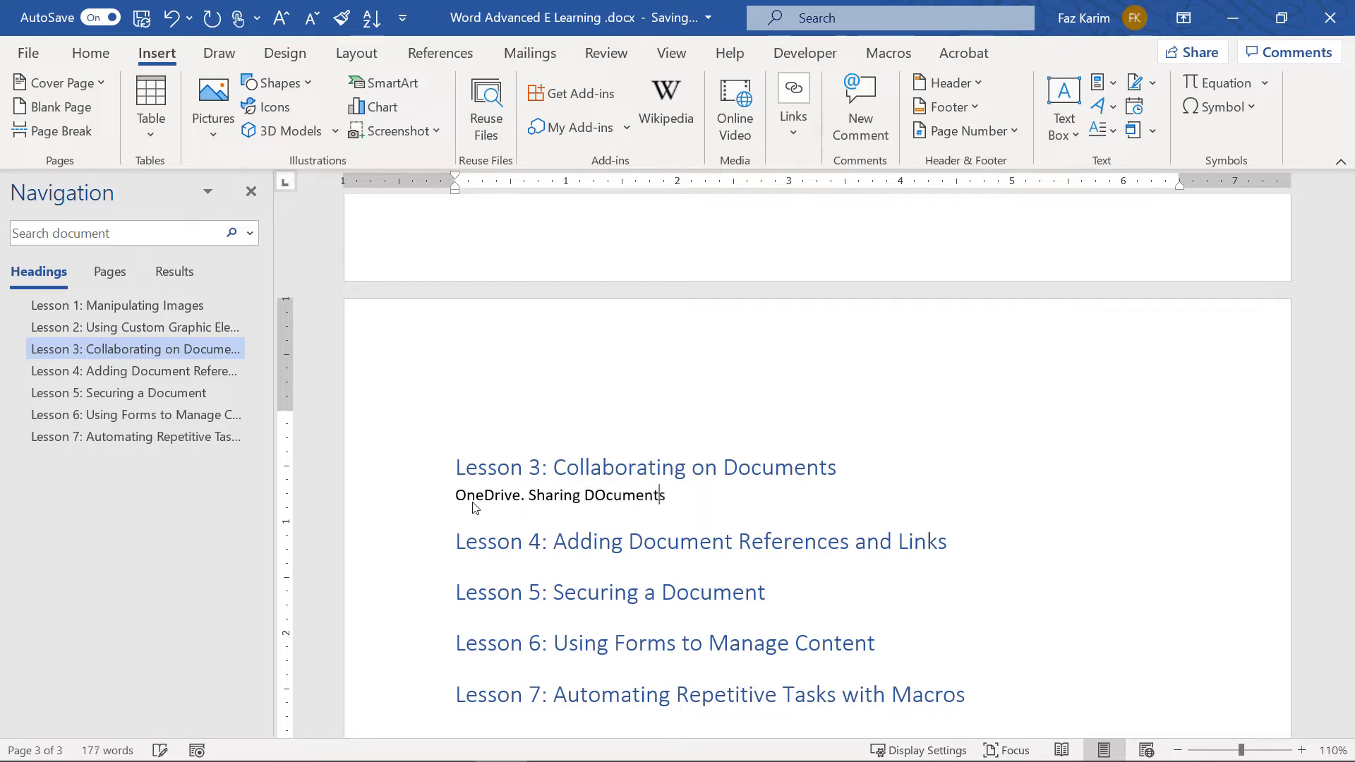
key("BackSpace")
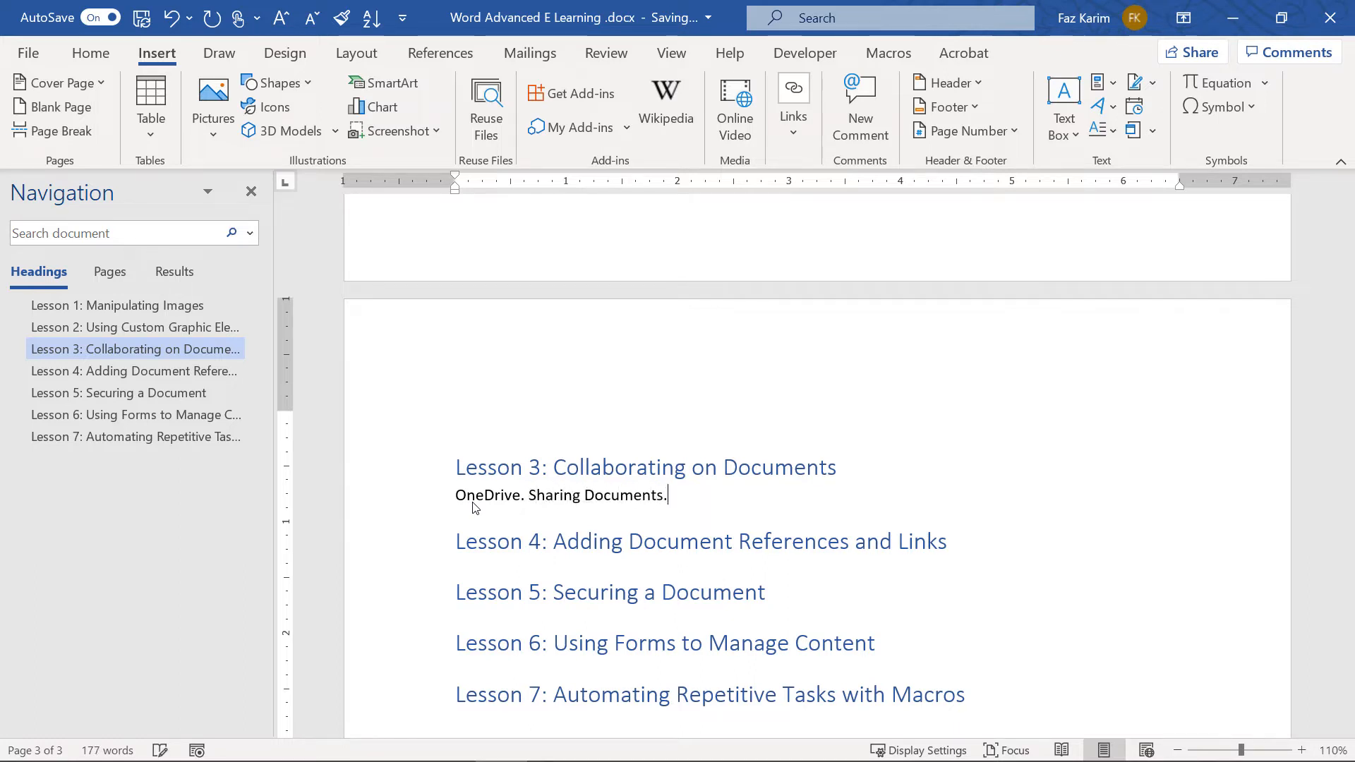
scroll(611, 522, "up", 2, "ctrl")
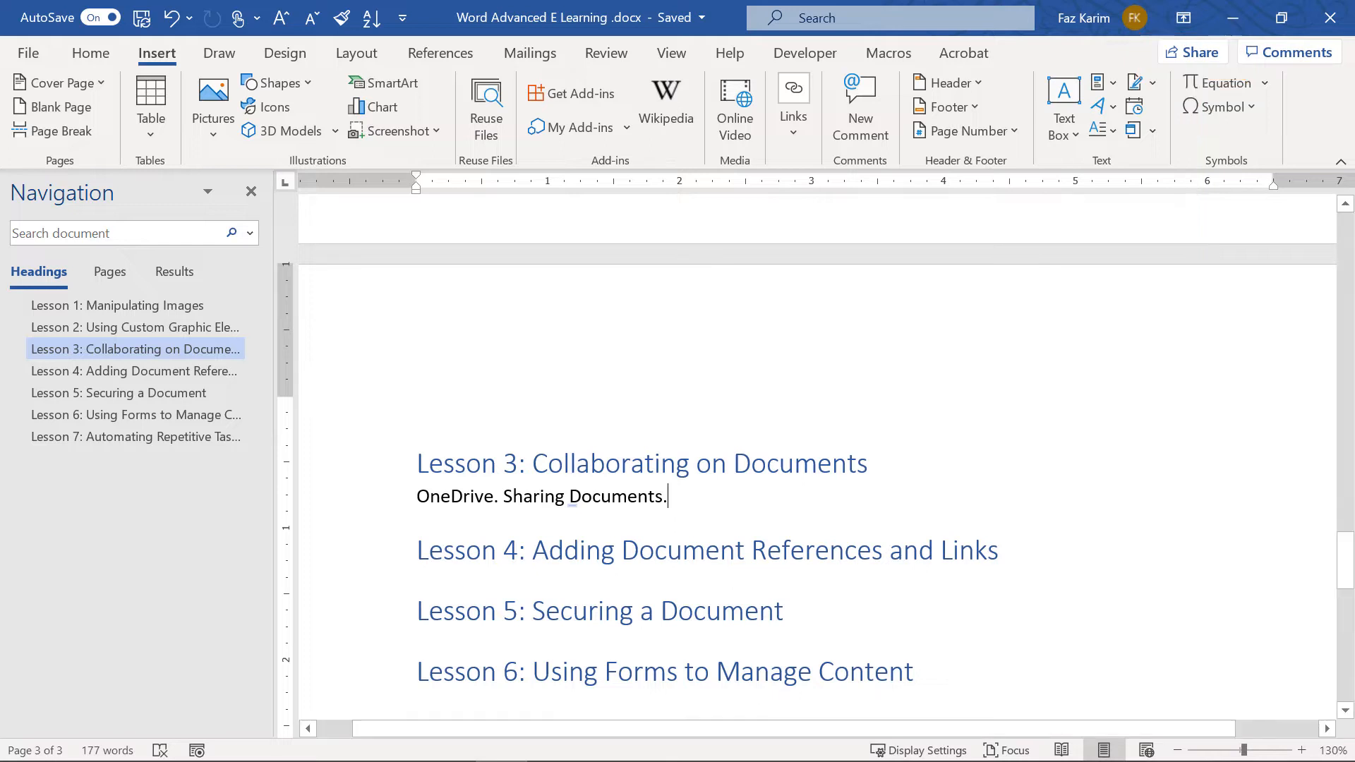
left_click(1190, 51)
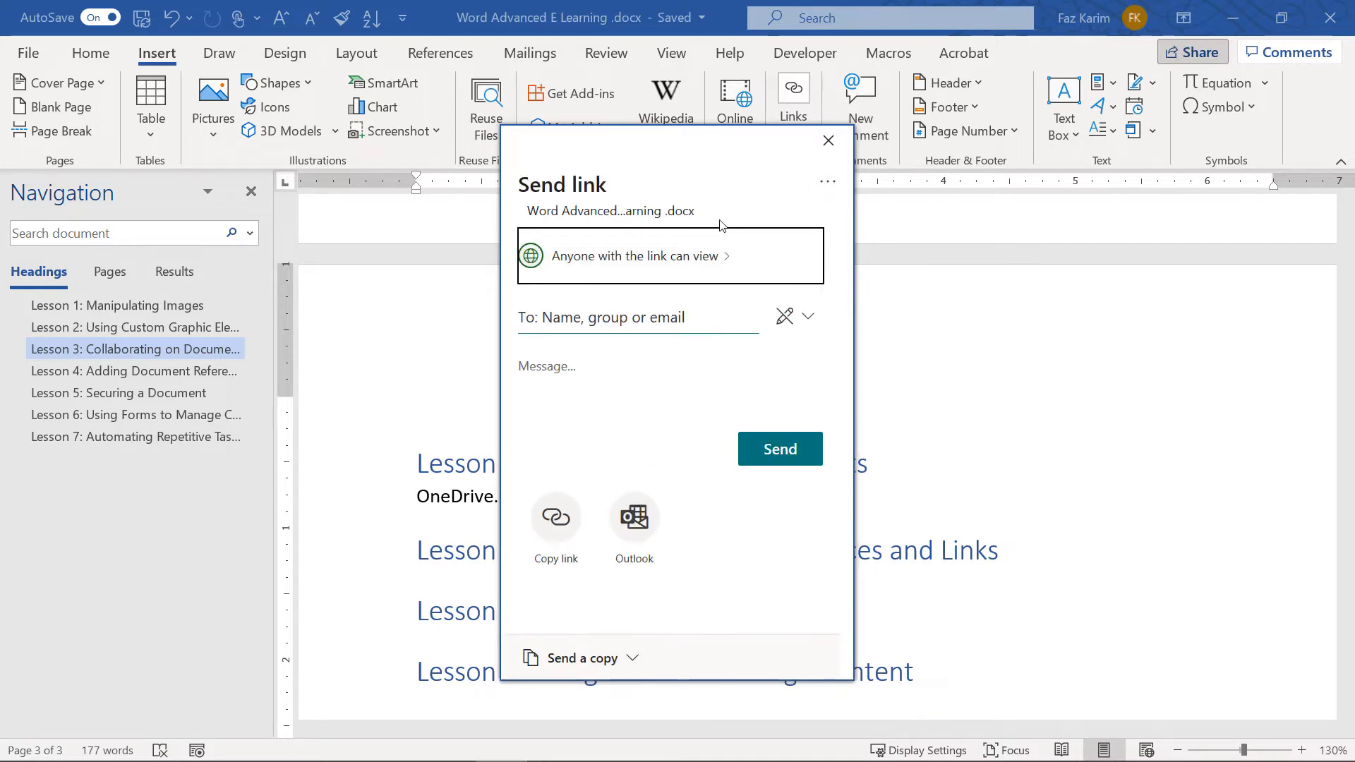
left_click(639, 256)
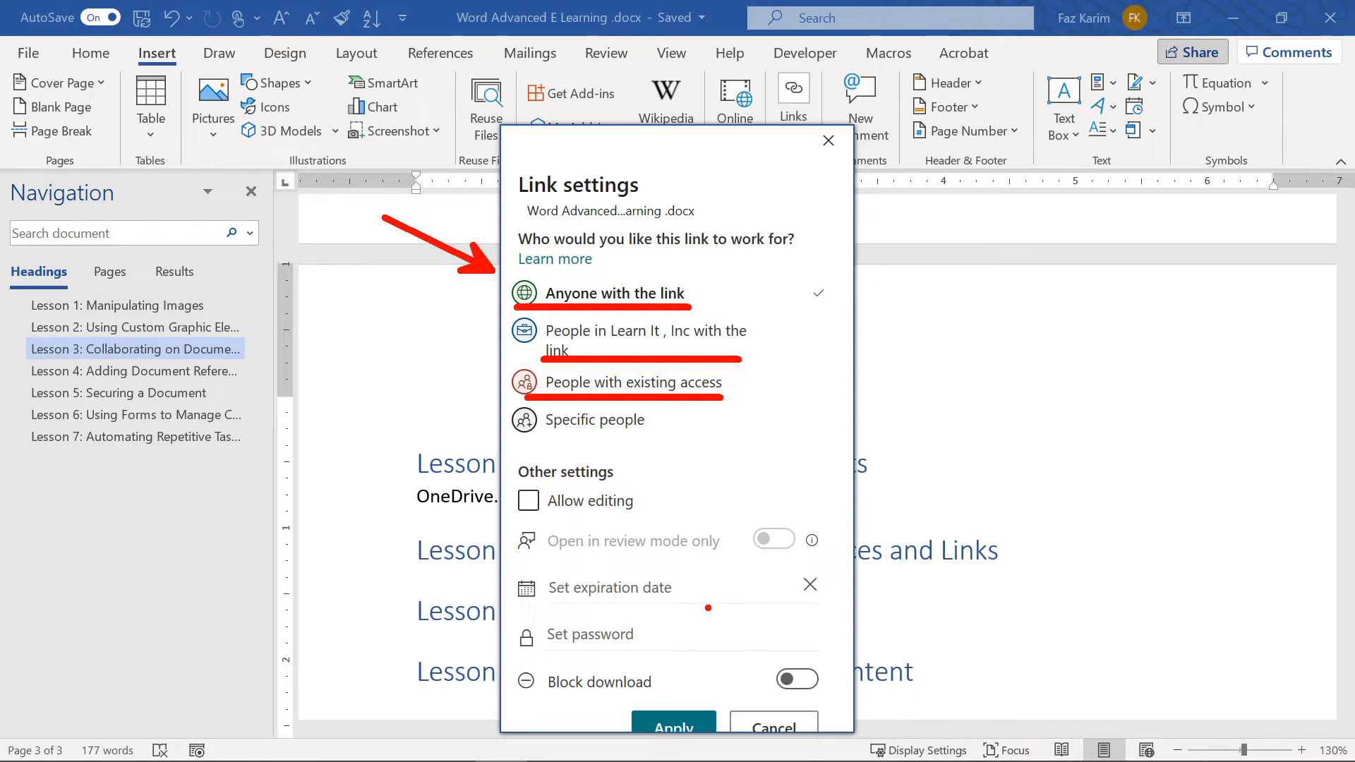
key("Escape")
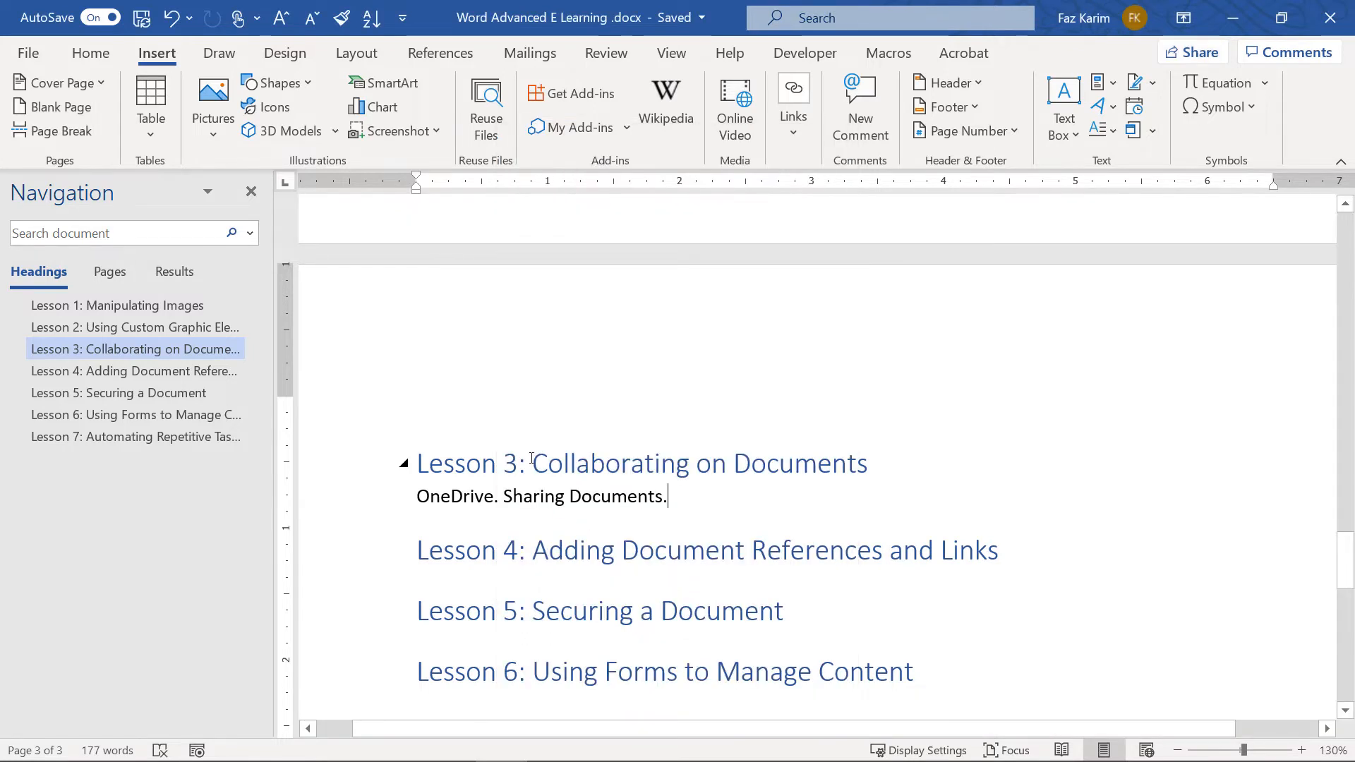
Set the share link to Specific people with Allow editing enabled and apply it
left_click(1200, 53)
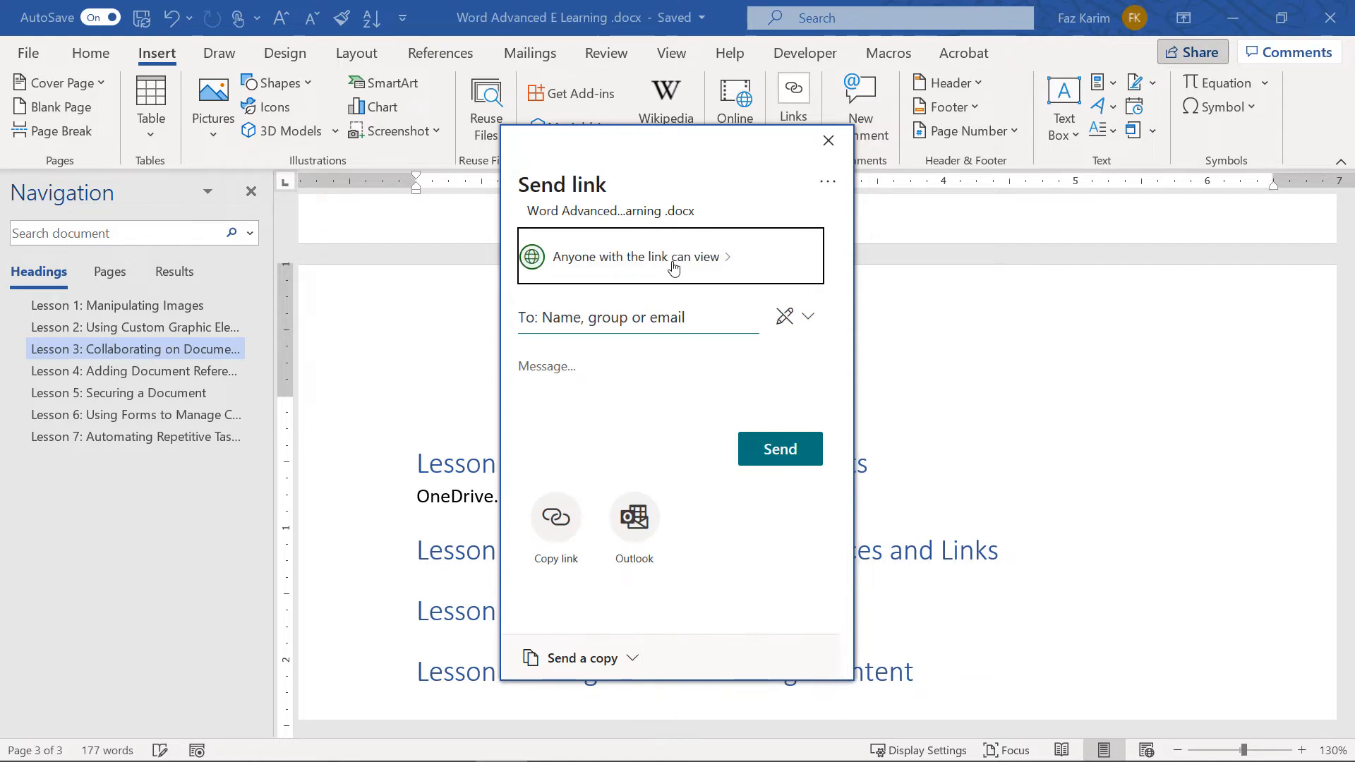
left_click(669, 264)
left_click(557, 421)
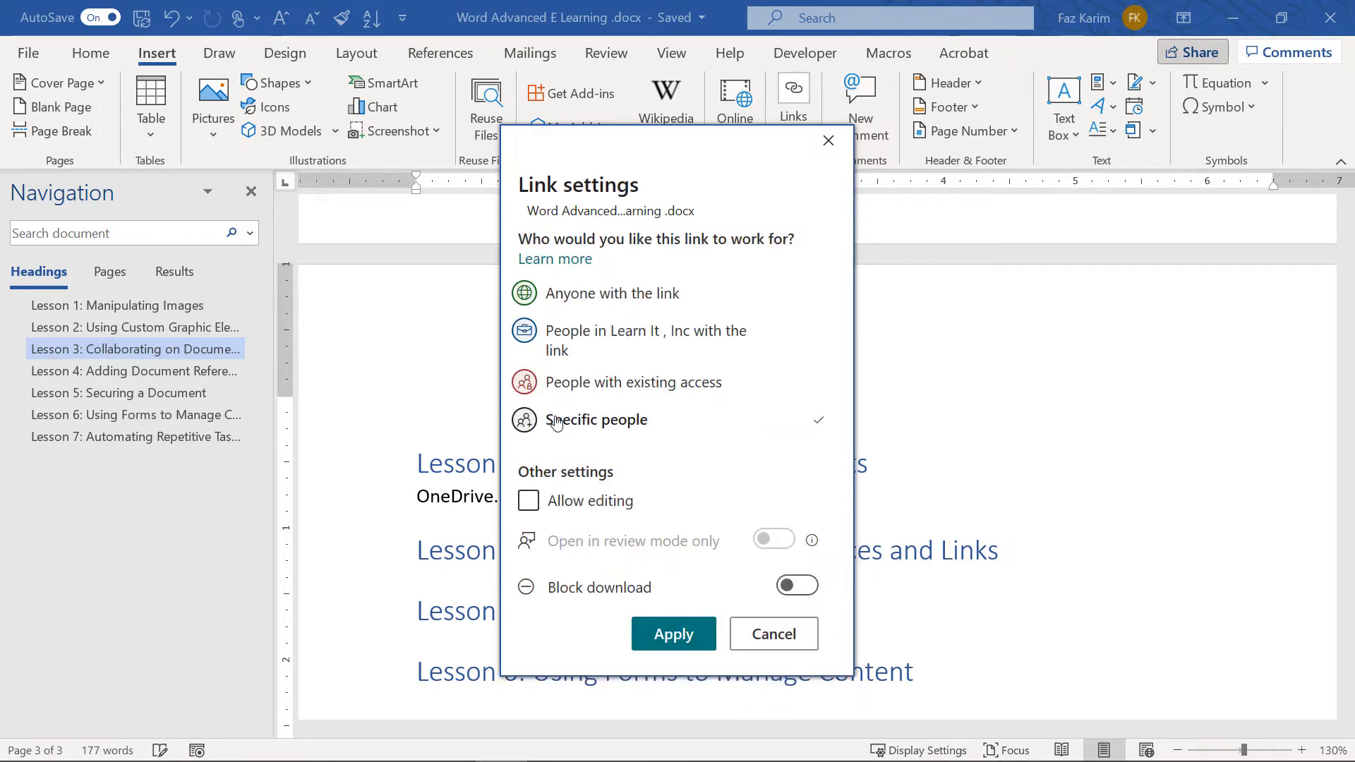
left_click(529, 505)
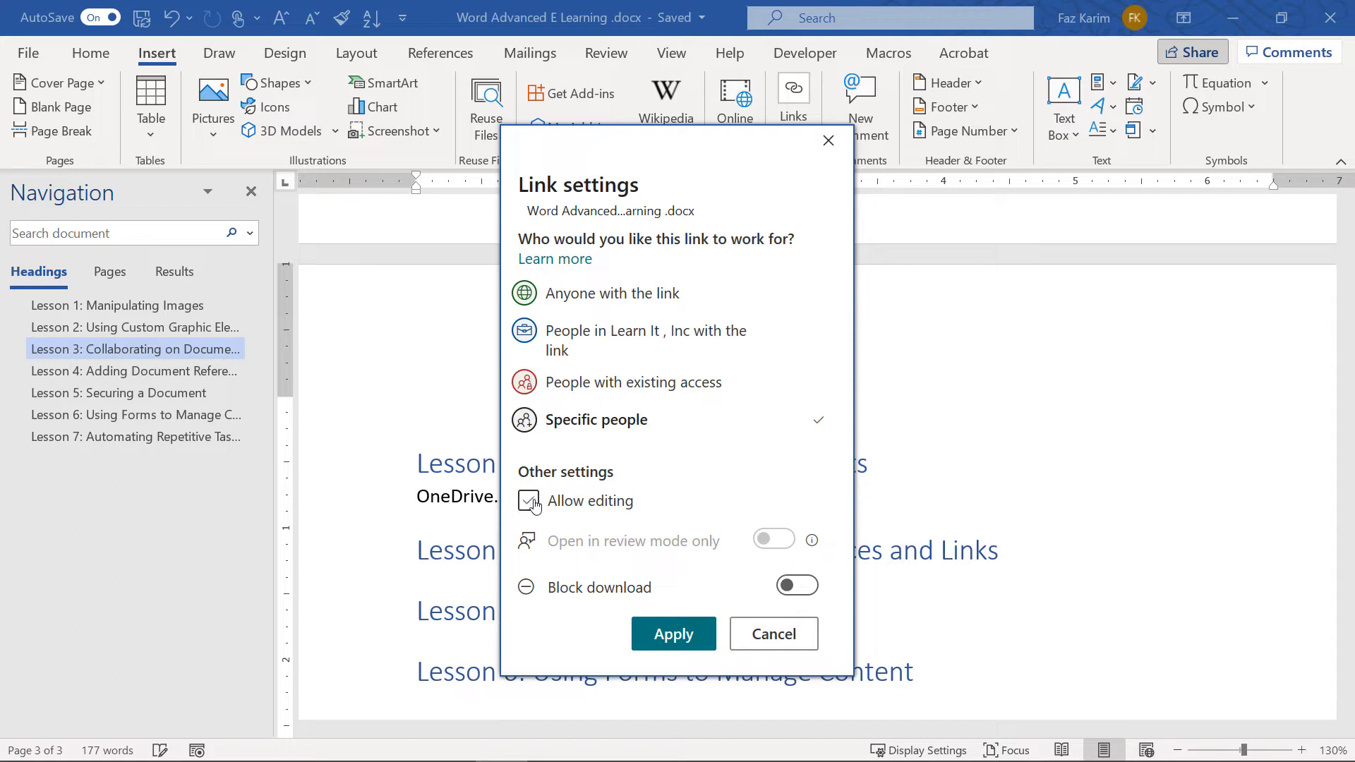
left_click(663, 633)
Add the recipient's e-mail address to the link and keep the Can edit permission
left_click(603, 321)
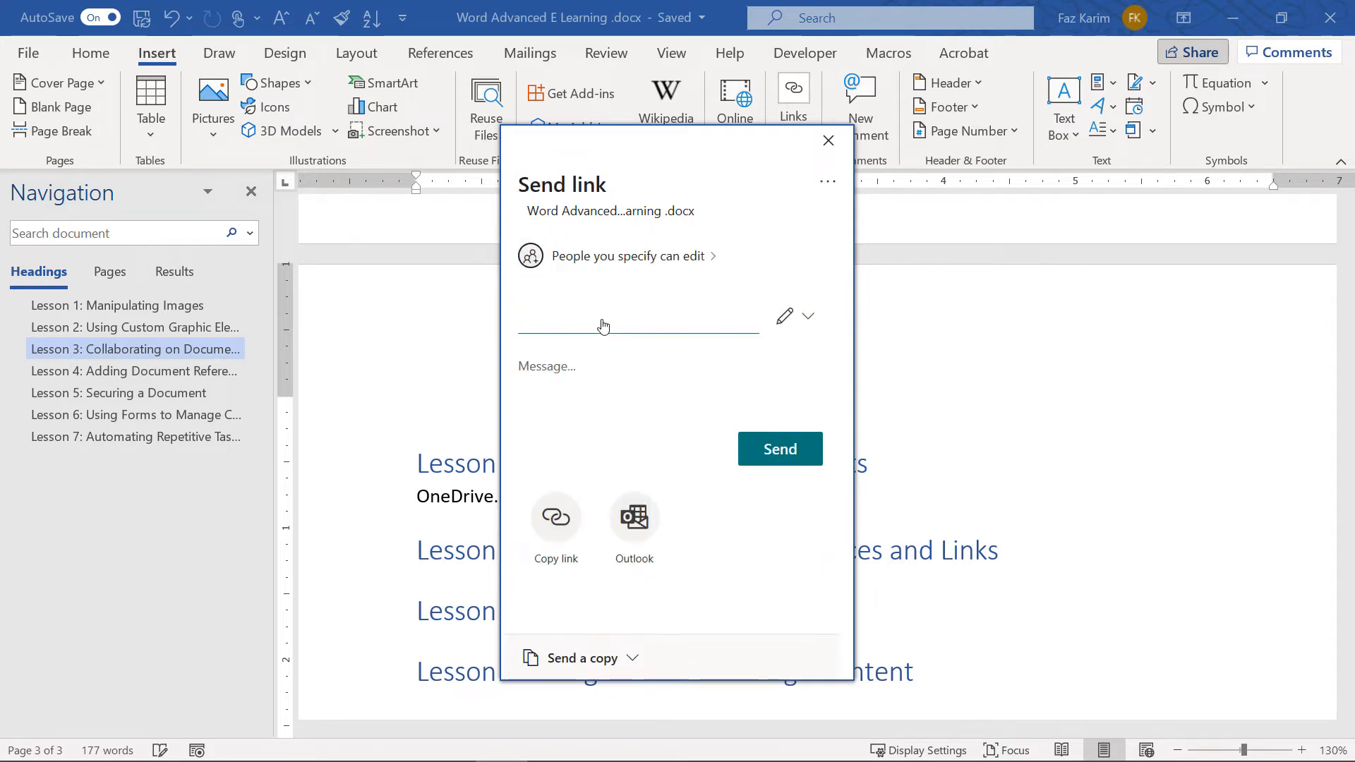
key("BackSpace")
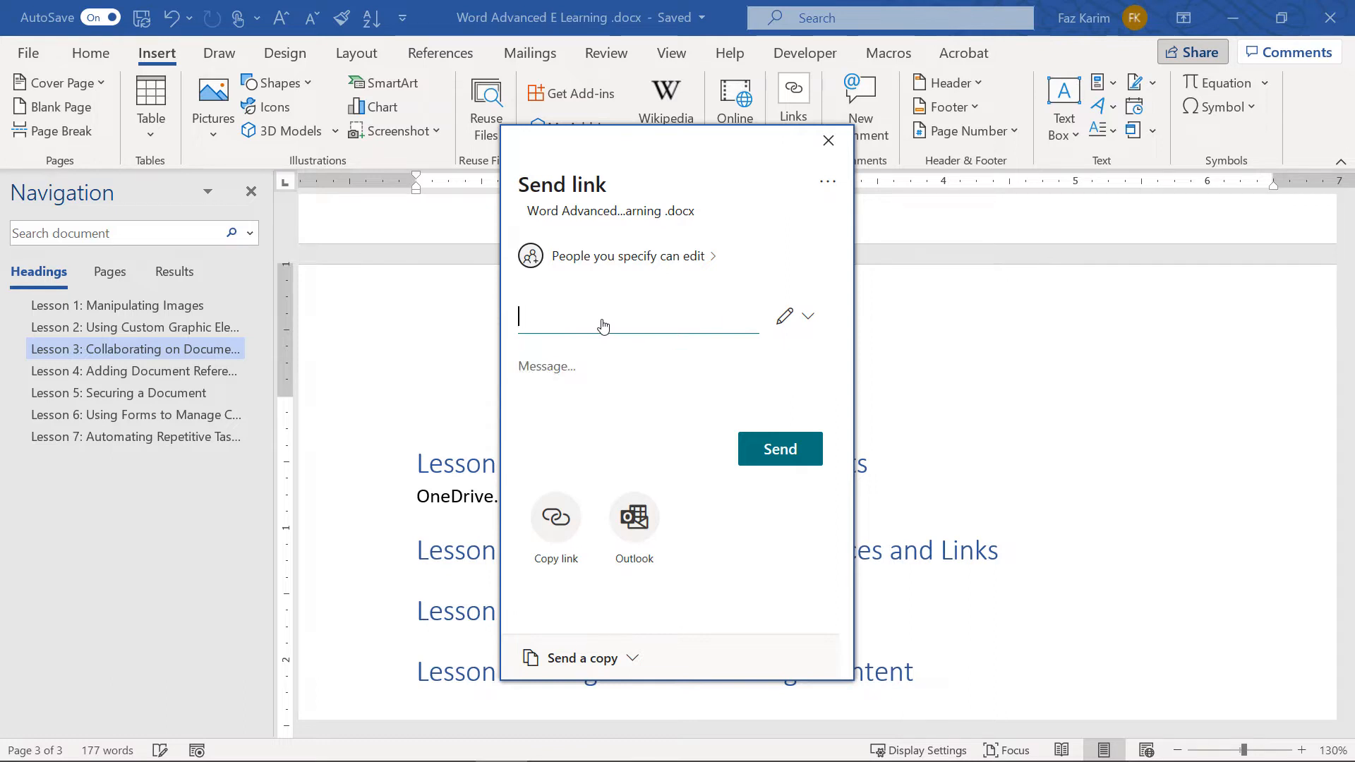
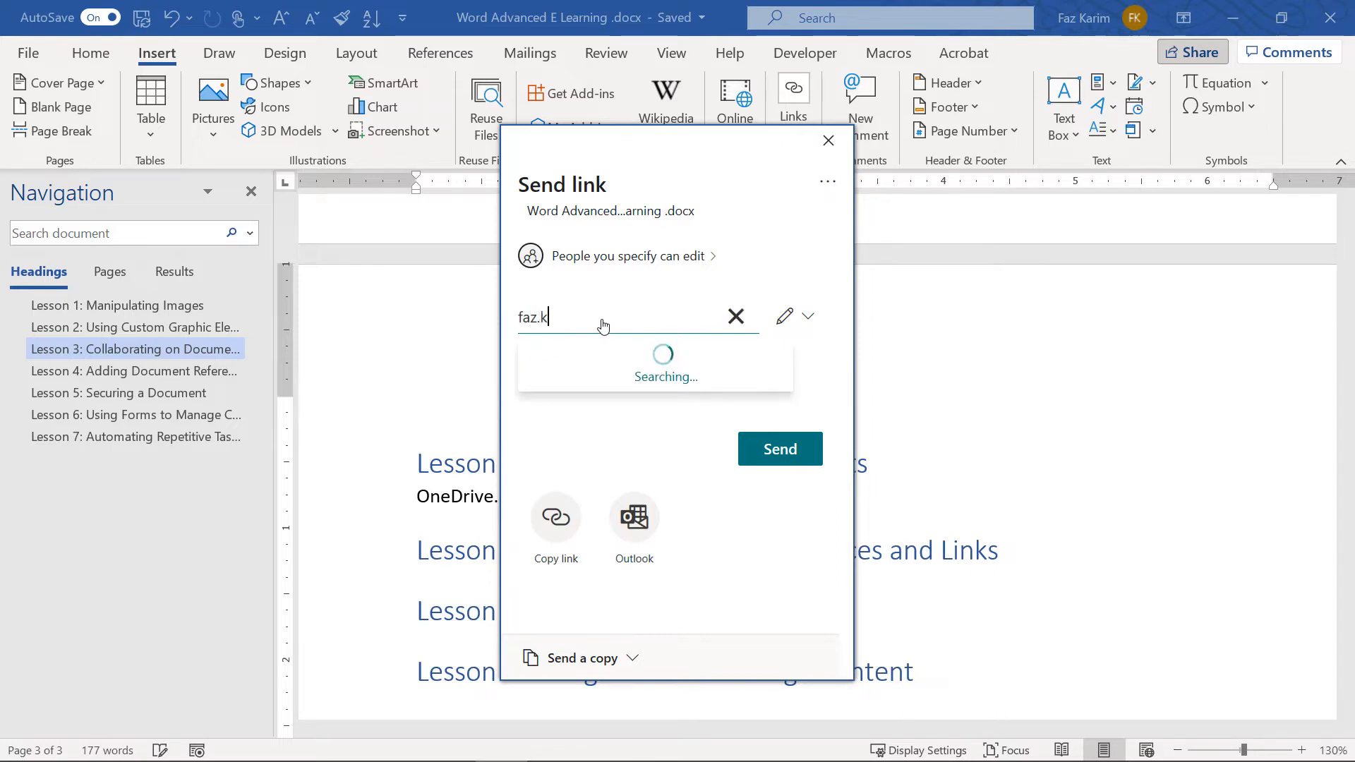
key("BackSpace")
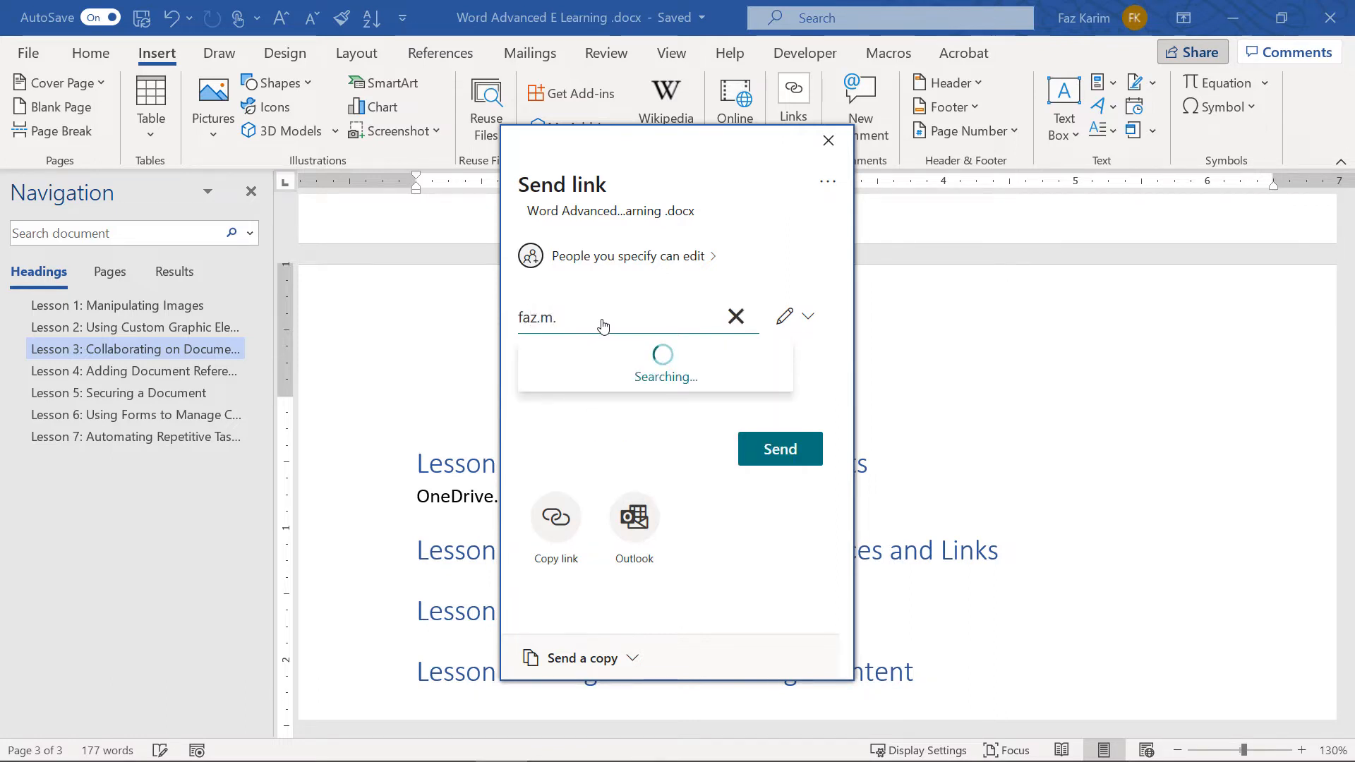
left_click(611, 371)
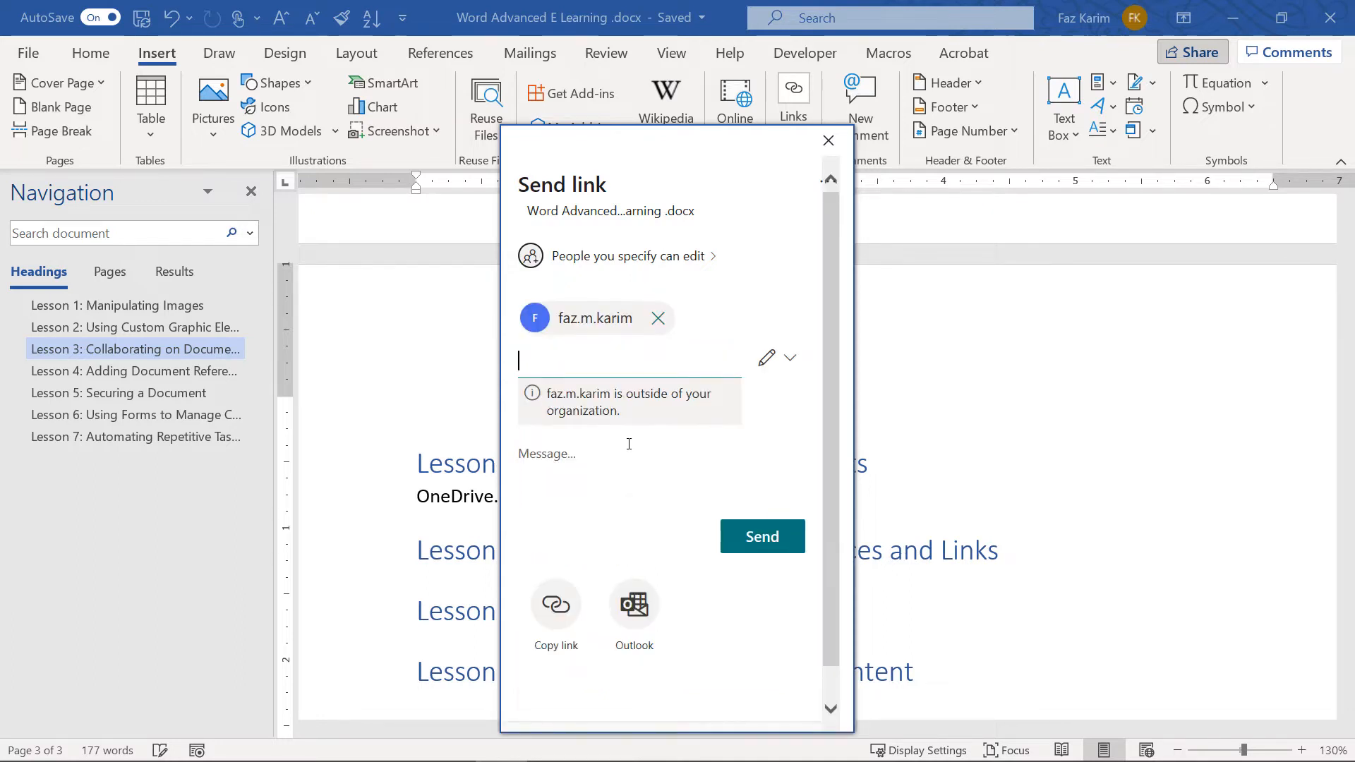
left_click(780, 358)
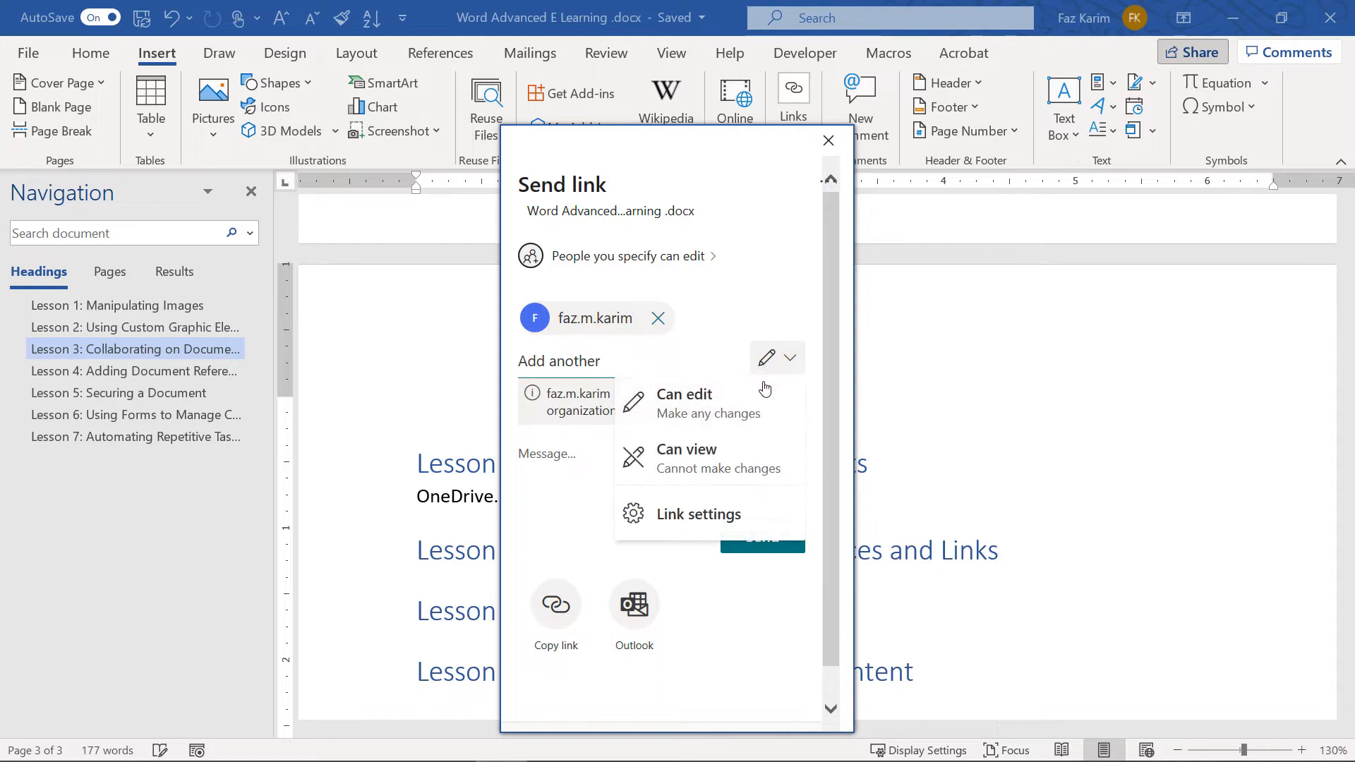
left_click(805, 368)
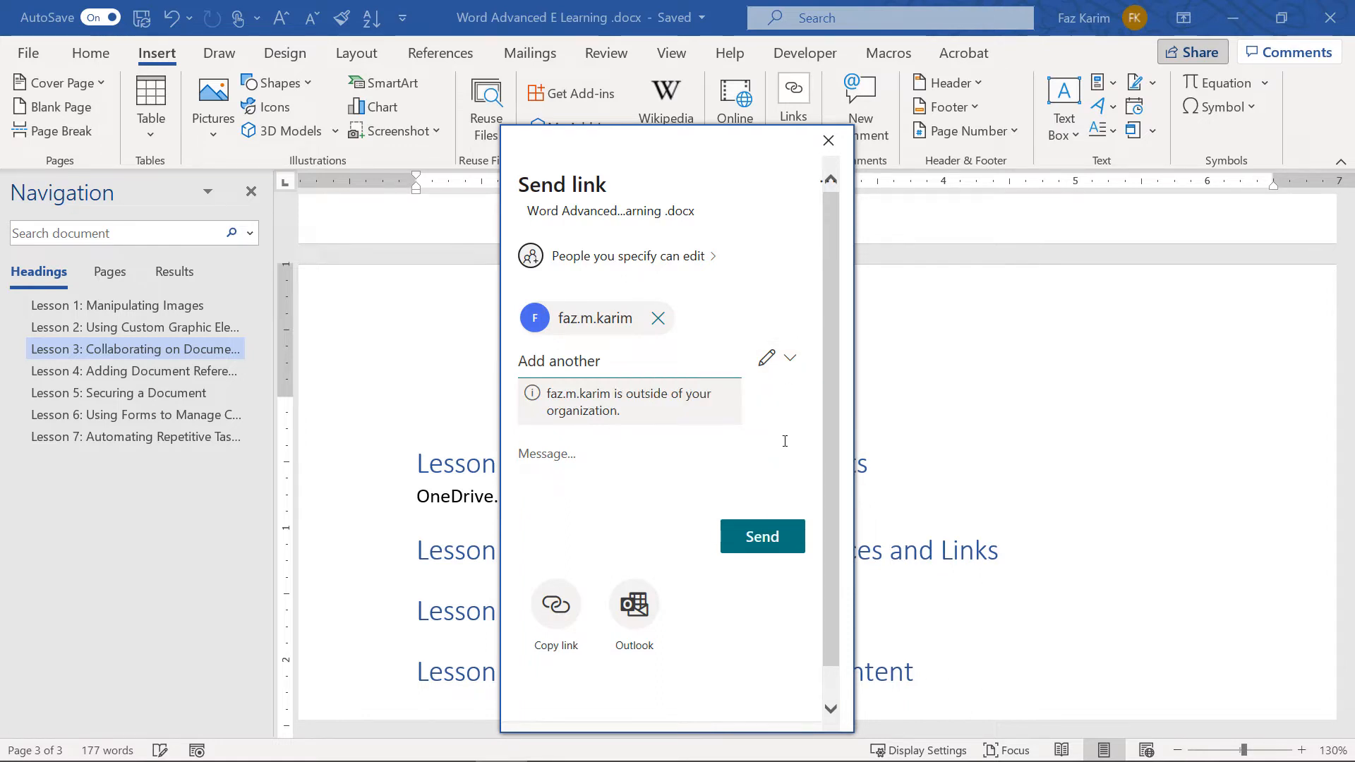
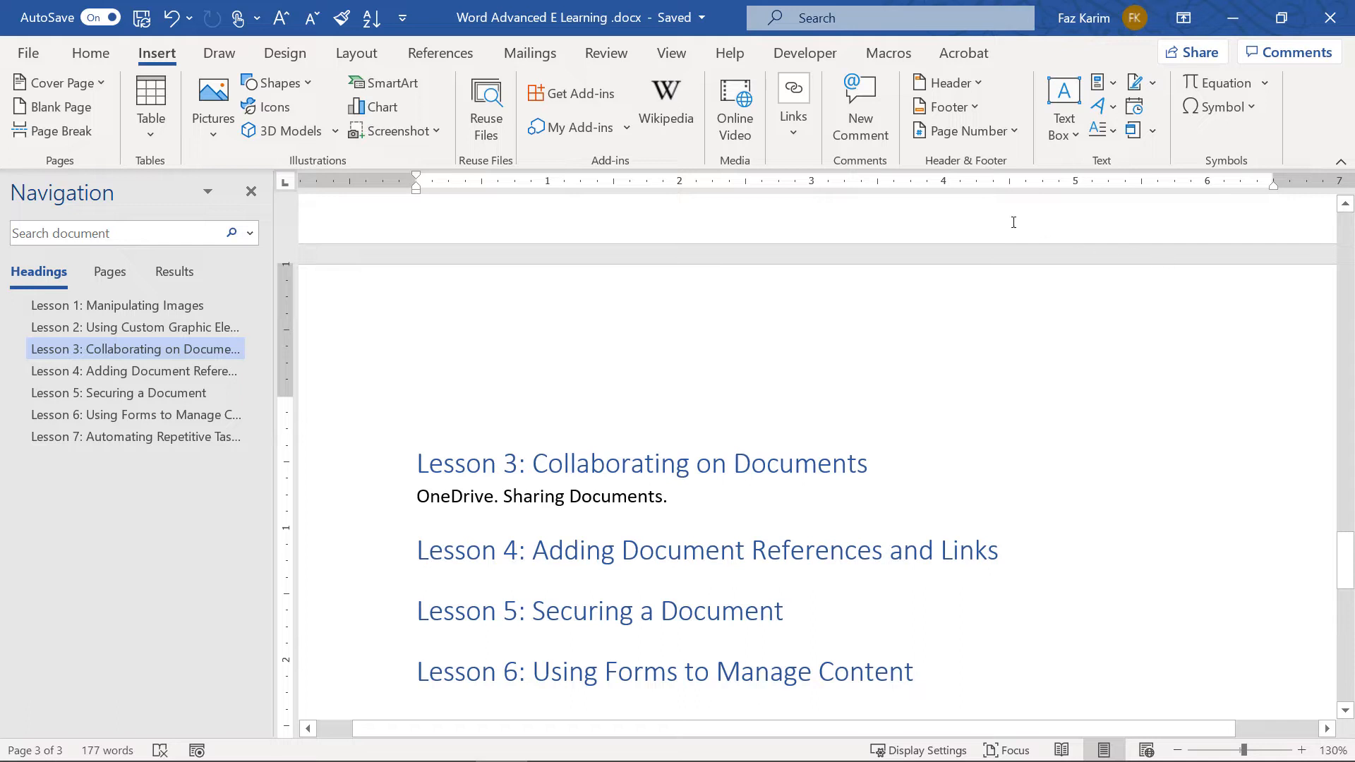
Snip the New Comment button from the Review tab and paste it after the OneDrive line
left_click(595, 59)
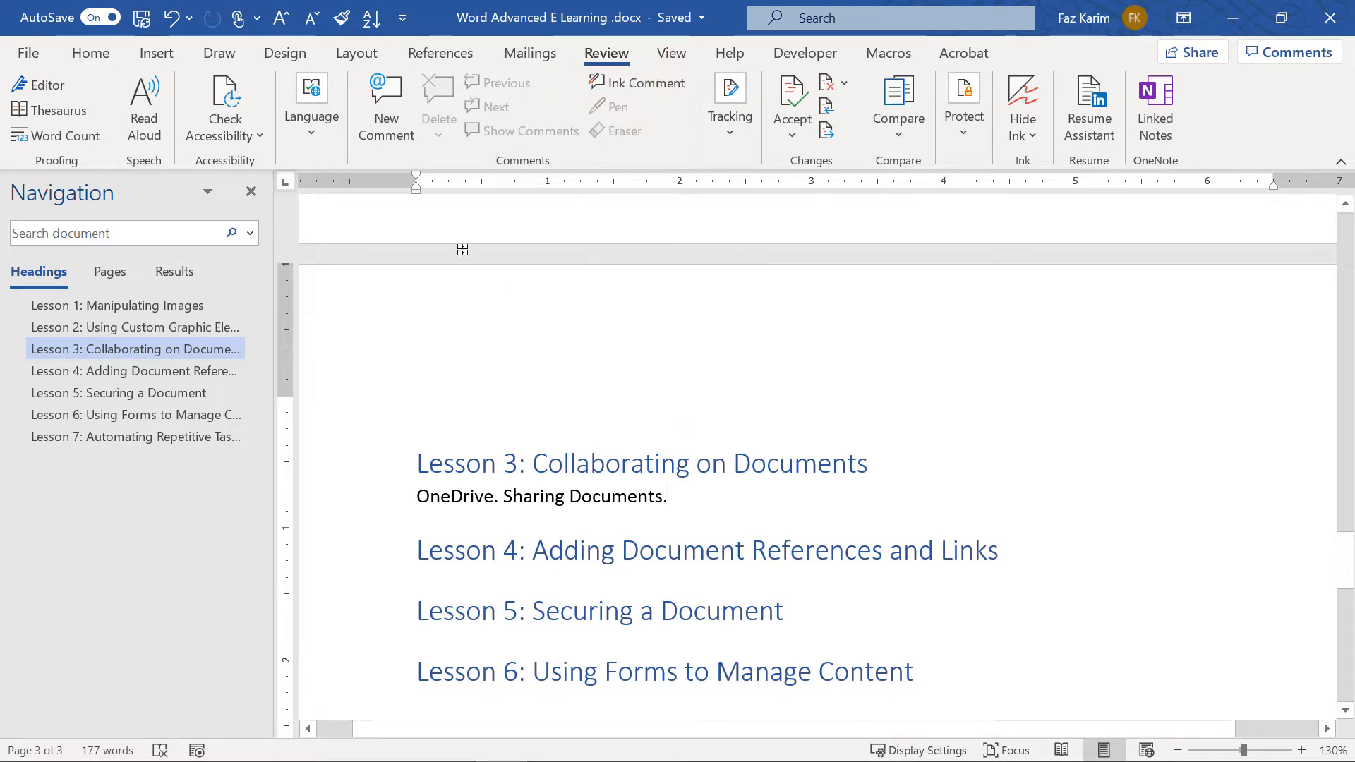
key("super+shift+s")
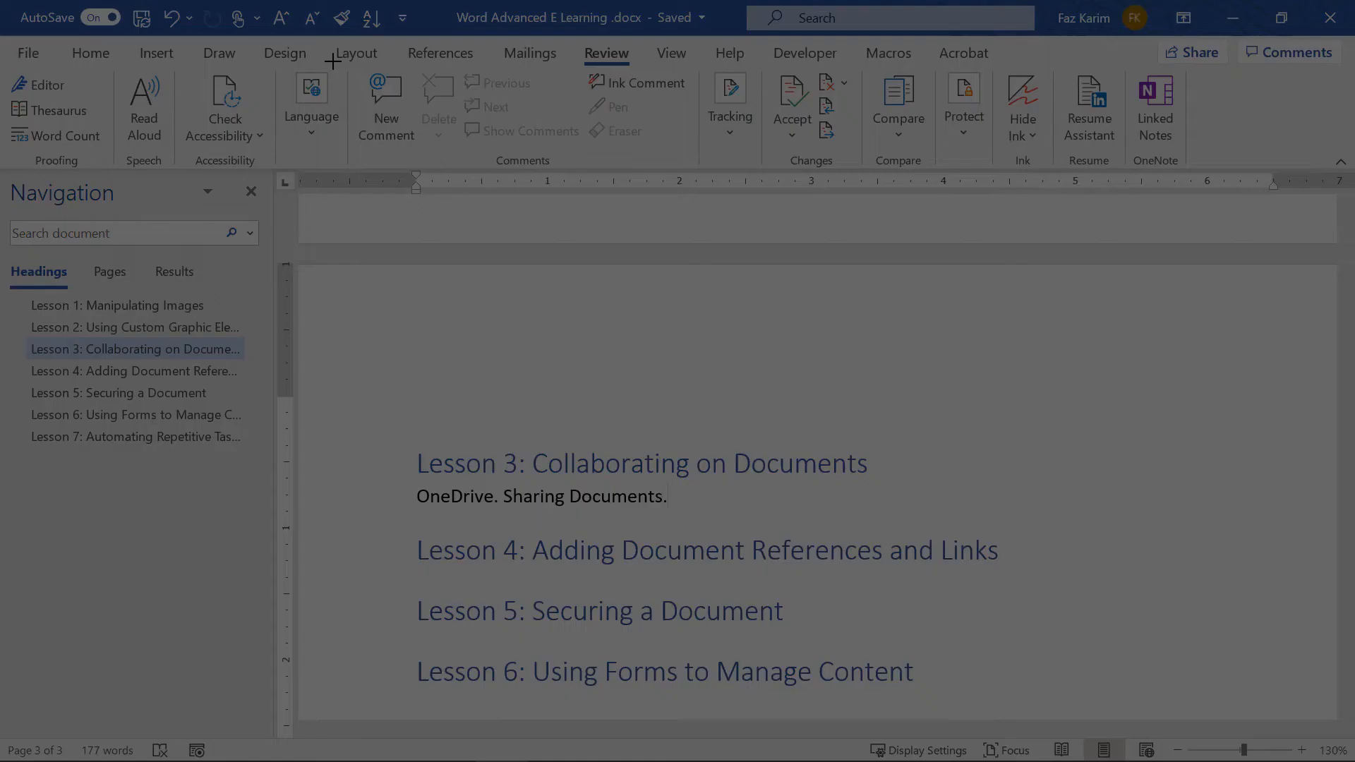
left_click_drag(333, 62, 433, 168)
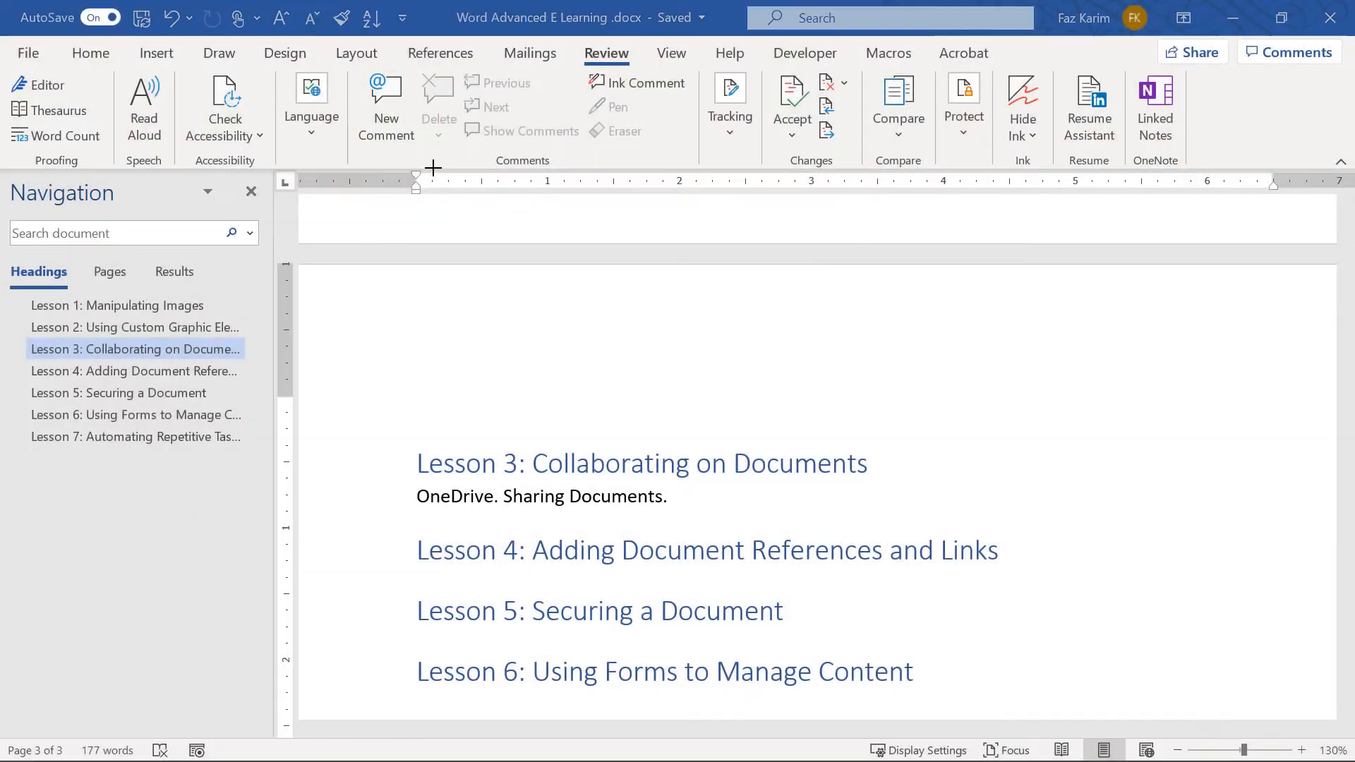
key("ctrl+v")
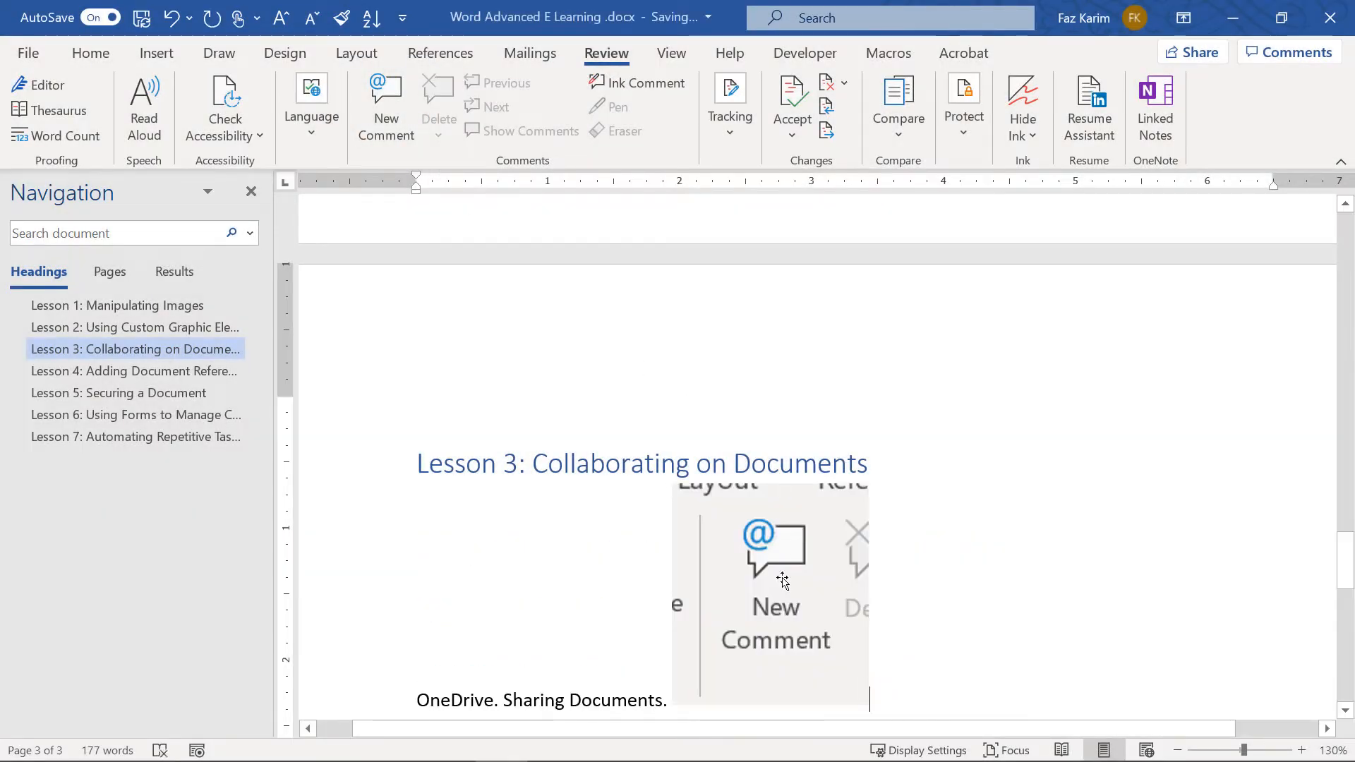
Give the screenshot Square wrapping, shrink it and place it beside the Lesson 3 text
scroll(787, 600, "down", 2)
left_click(794, 544)
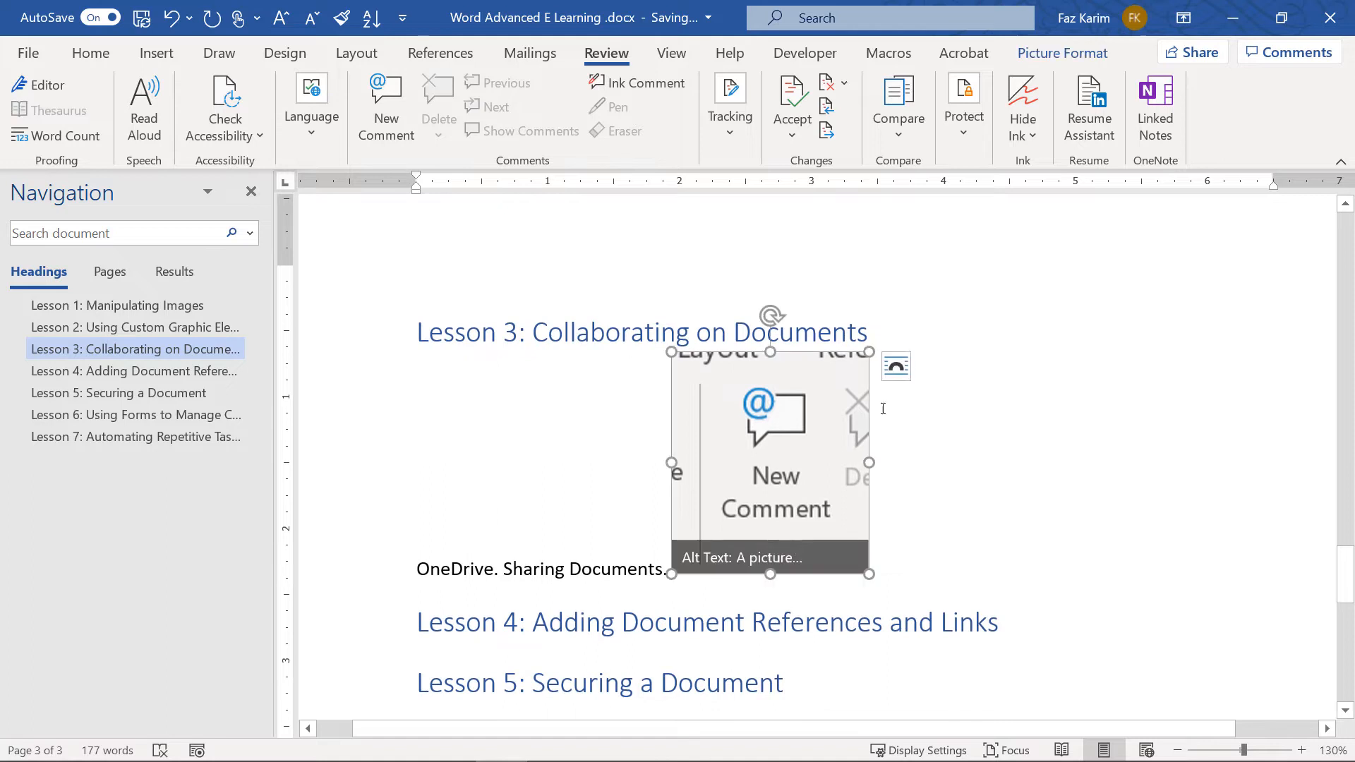
left_click(896, 366)
left_click(950, 522)
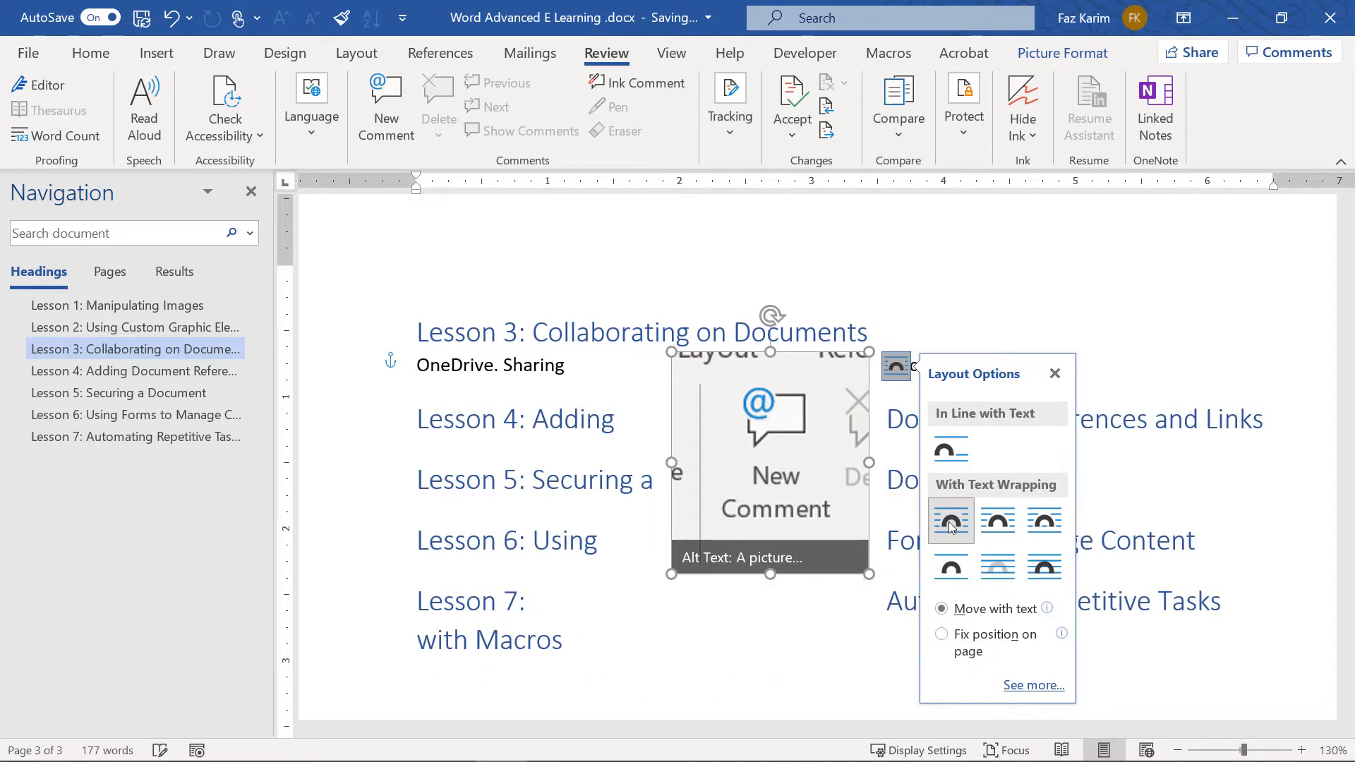
left_click_drag(749, 459, 503, 422)
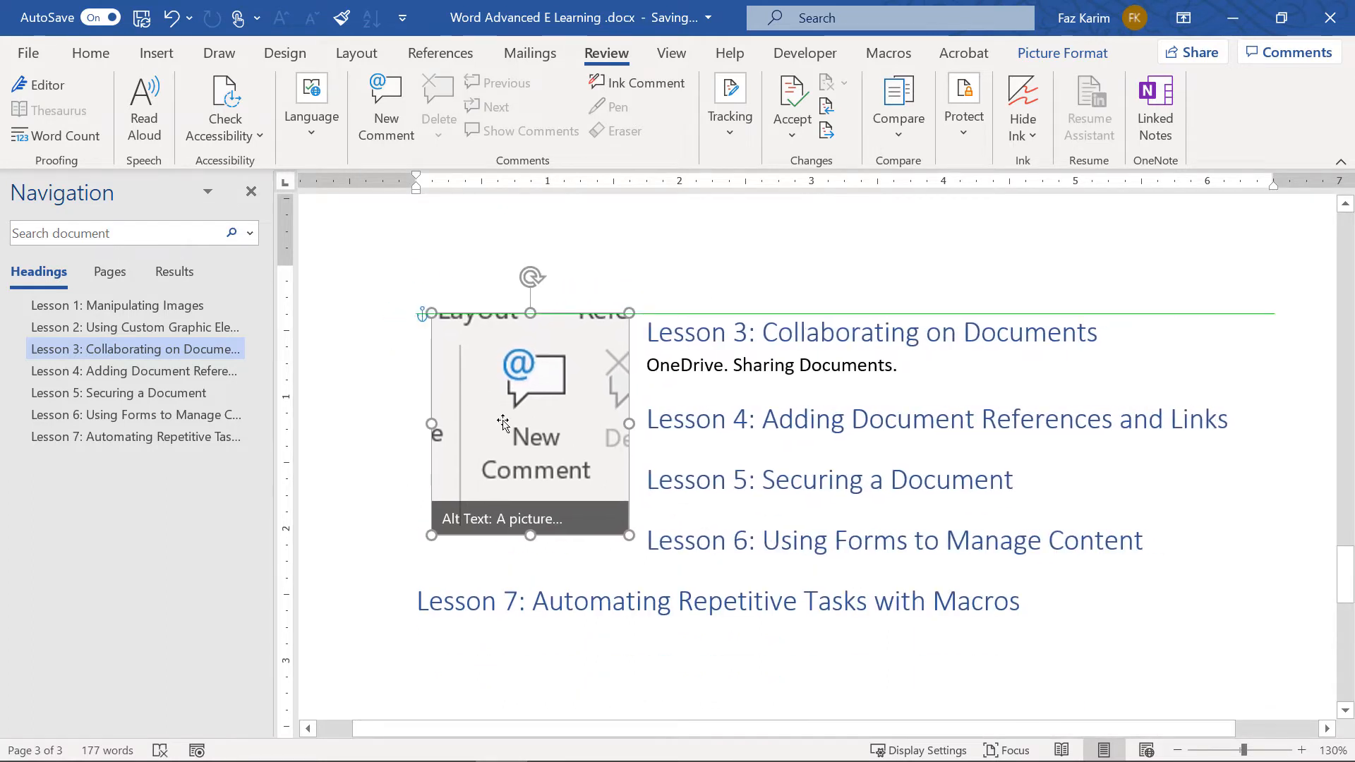
left_click_drag(628, 535, 502, 392)
left_click(791, 366)
key("Return")
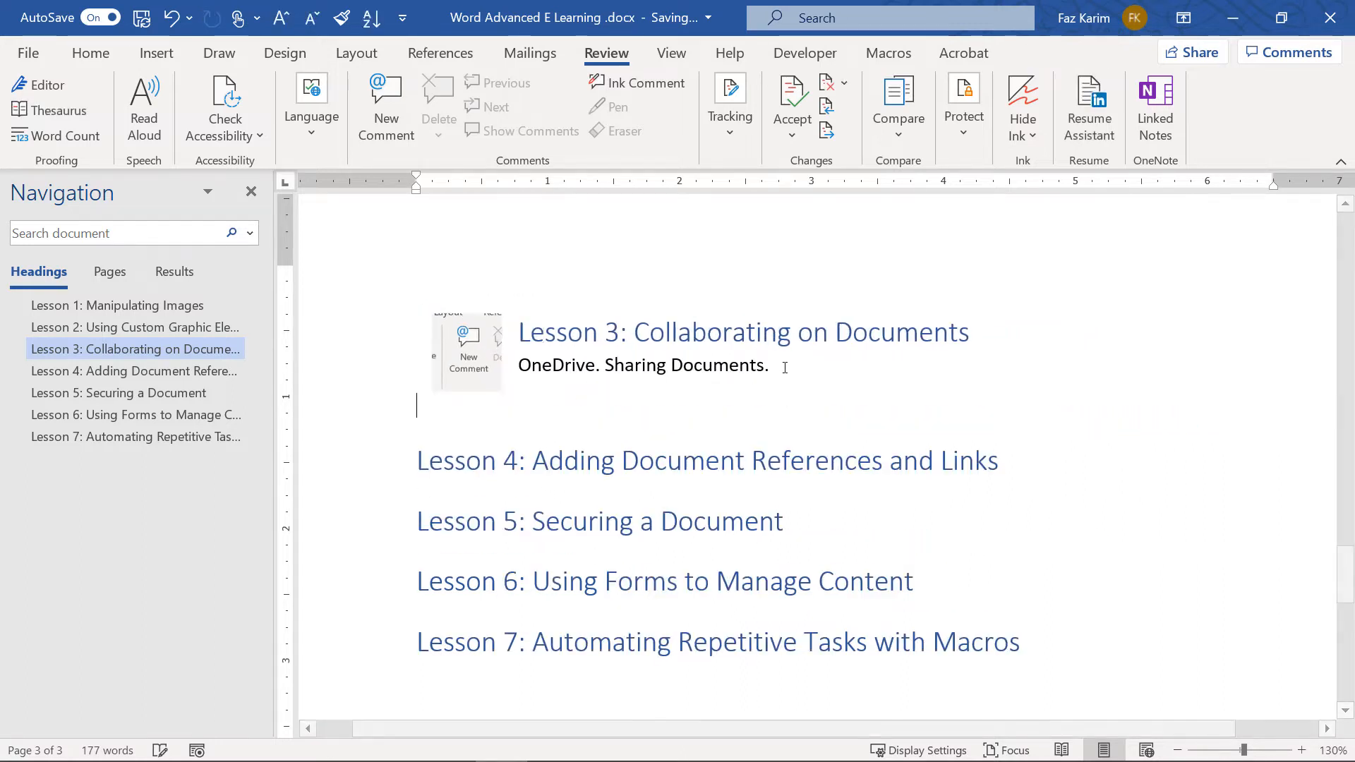
left_click_drag(497, 372, 496, 412)
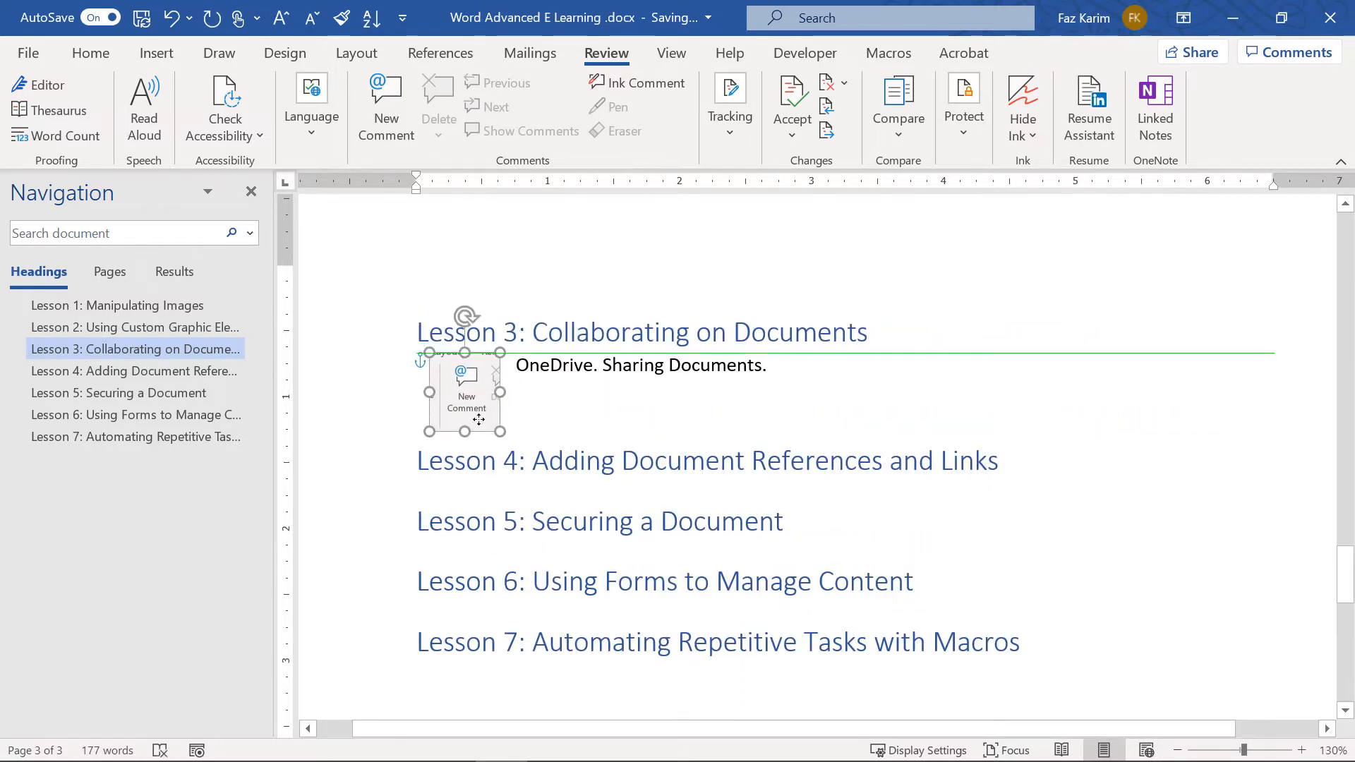
left_click(780, 379)
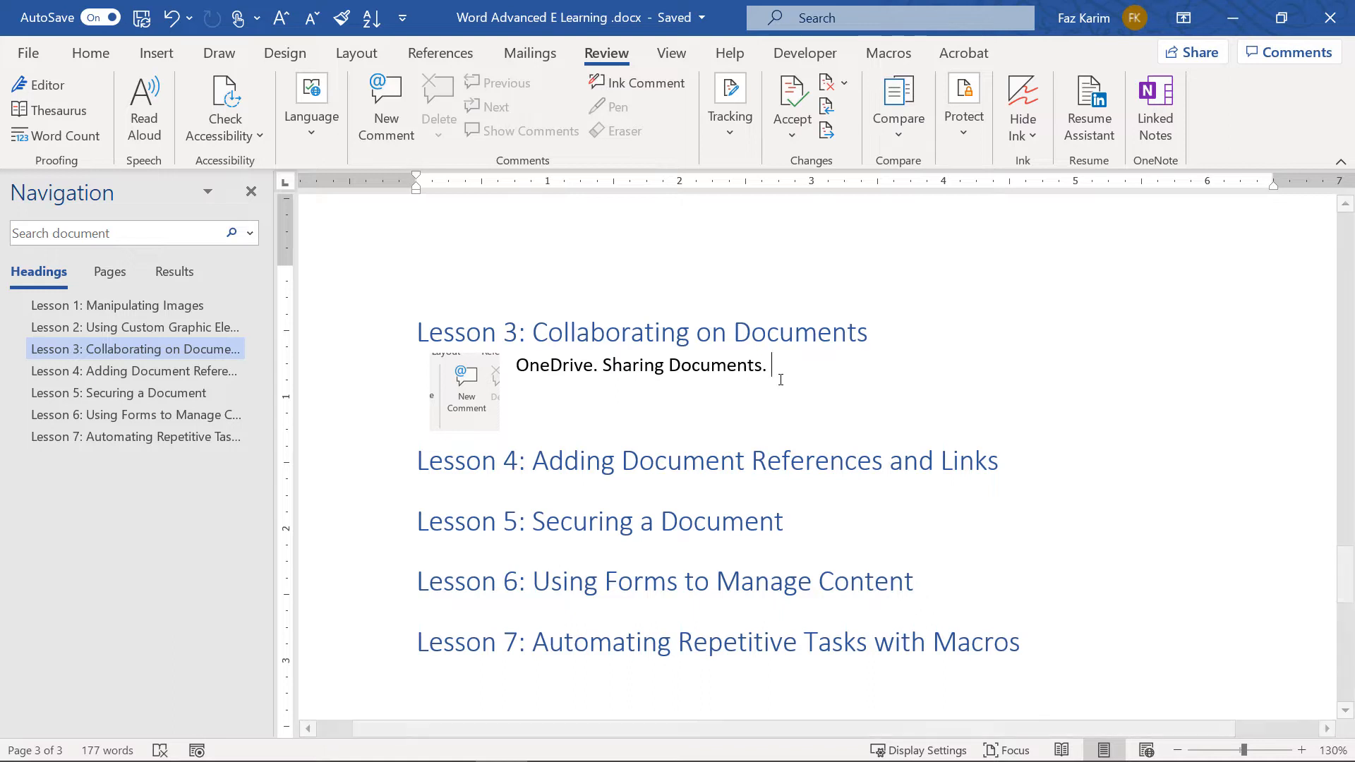
left_click_drag(773, 378, 603, 377)
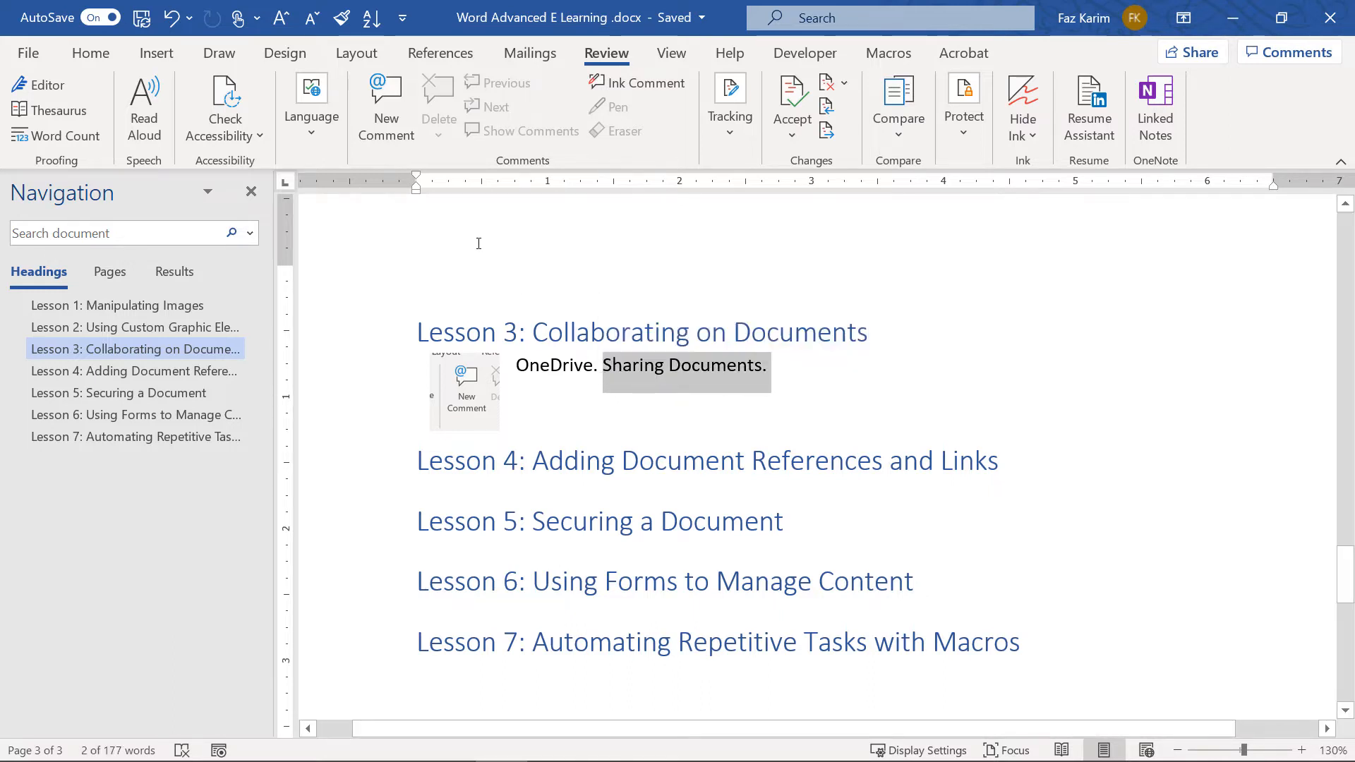
left_click(396, 134)
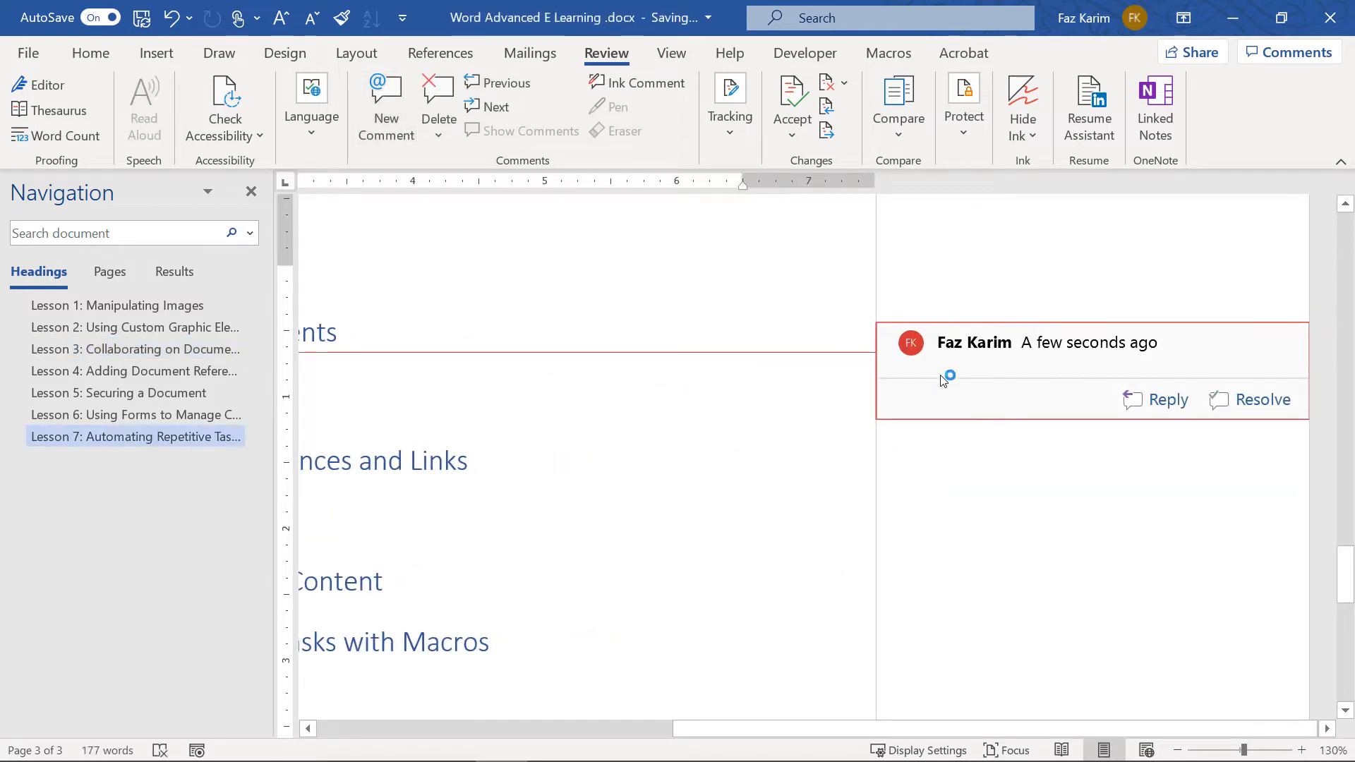
type("@")
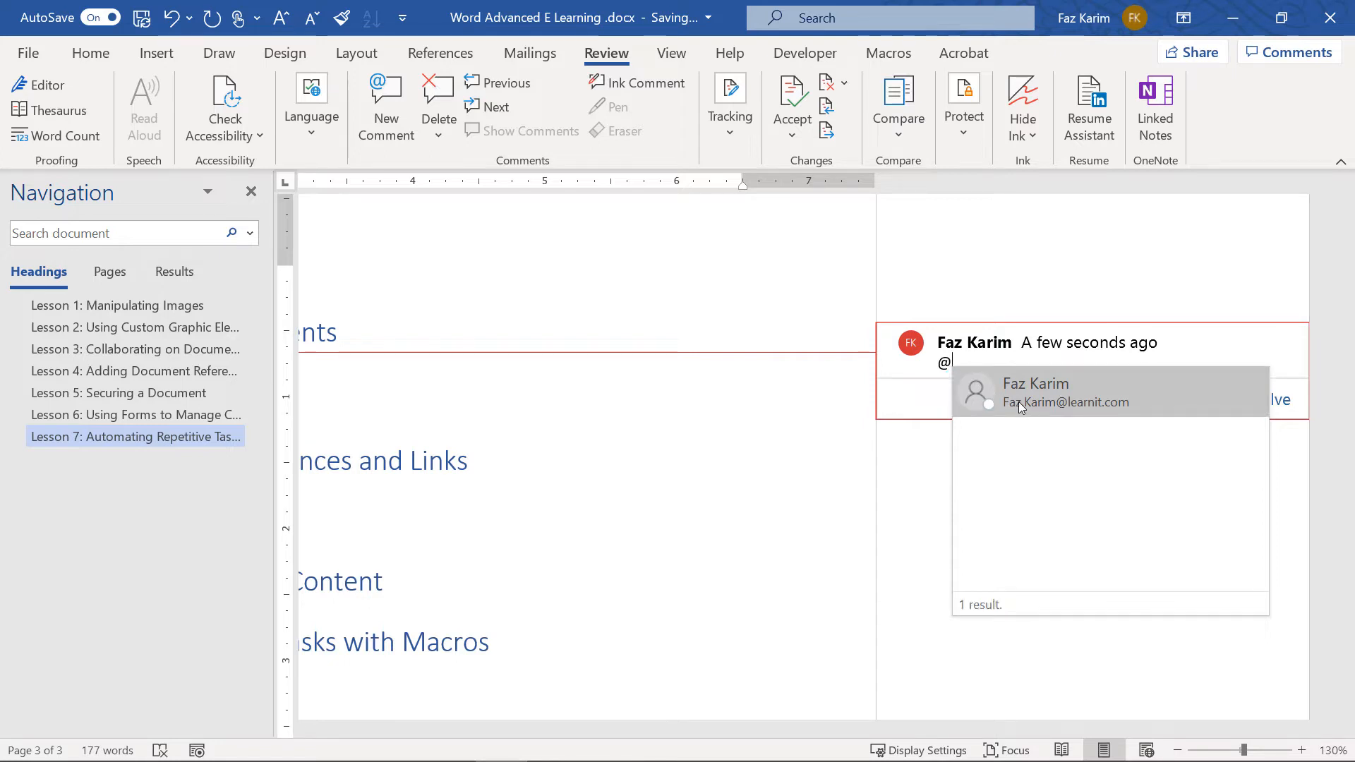
key("BackSpace")
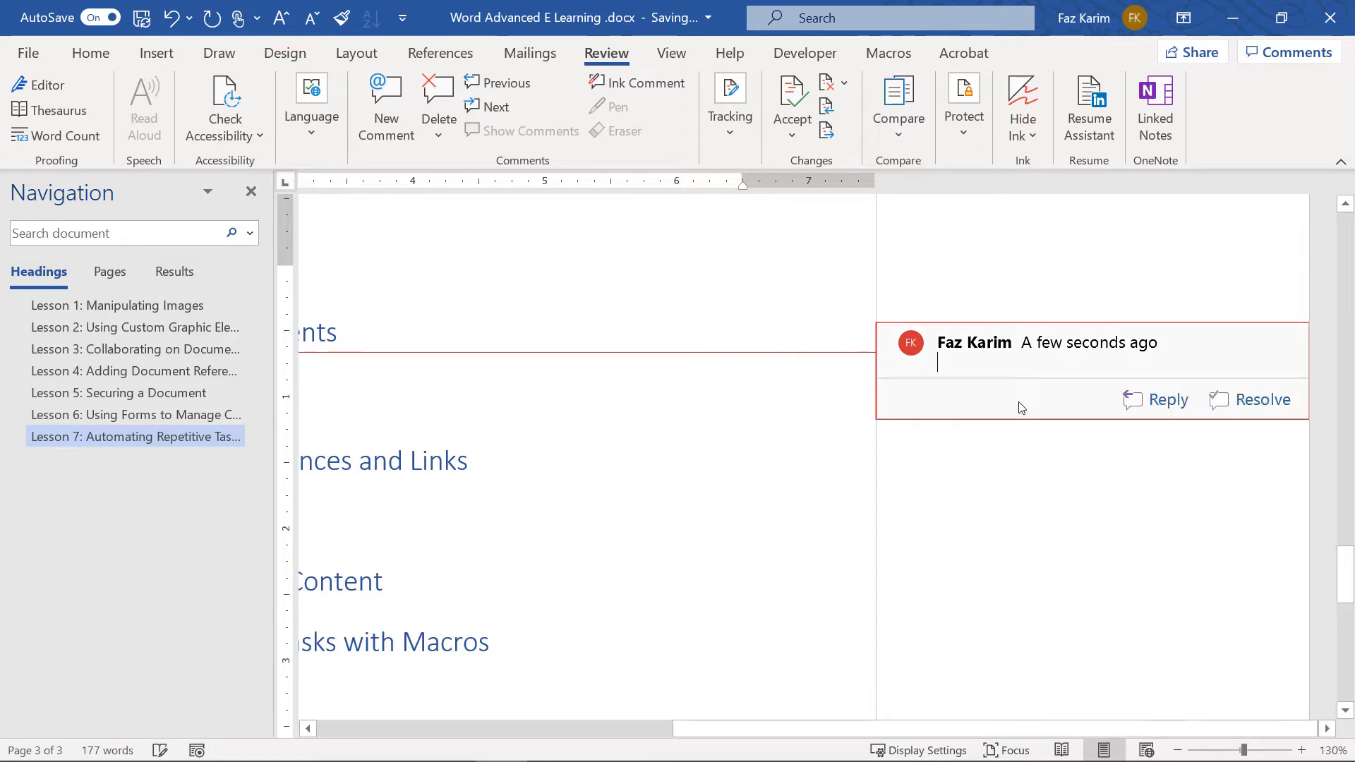
type("j")
key("BackSpace")
key("BackSpace")
type("#")
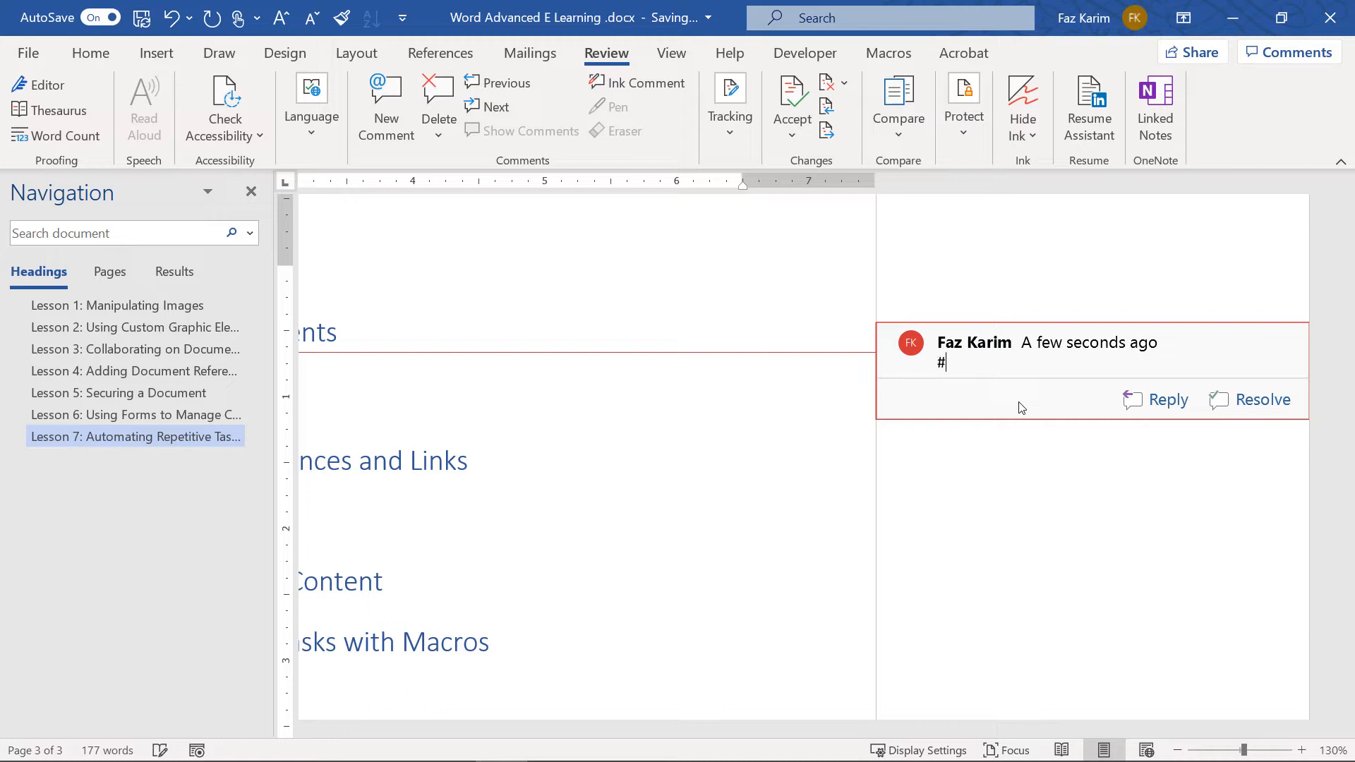
key("BackSpace")
type("@jo")
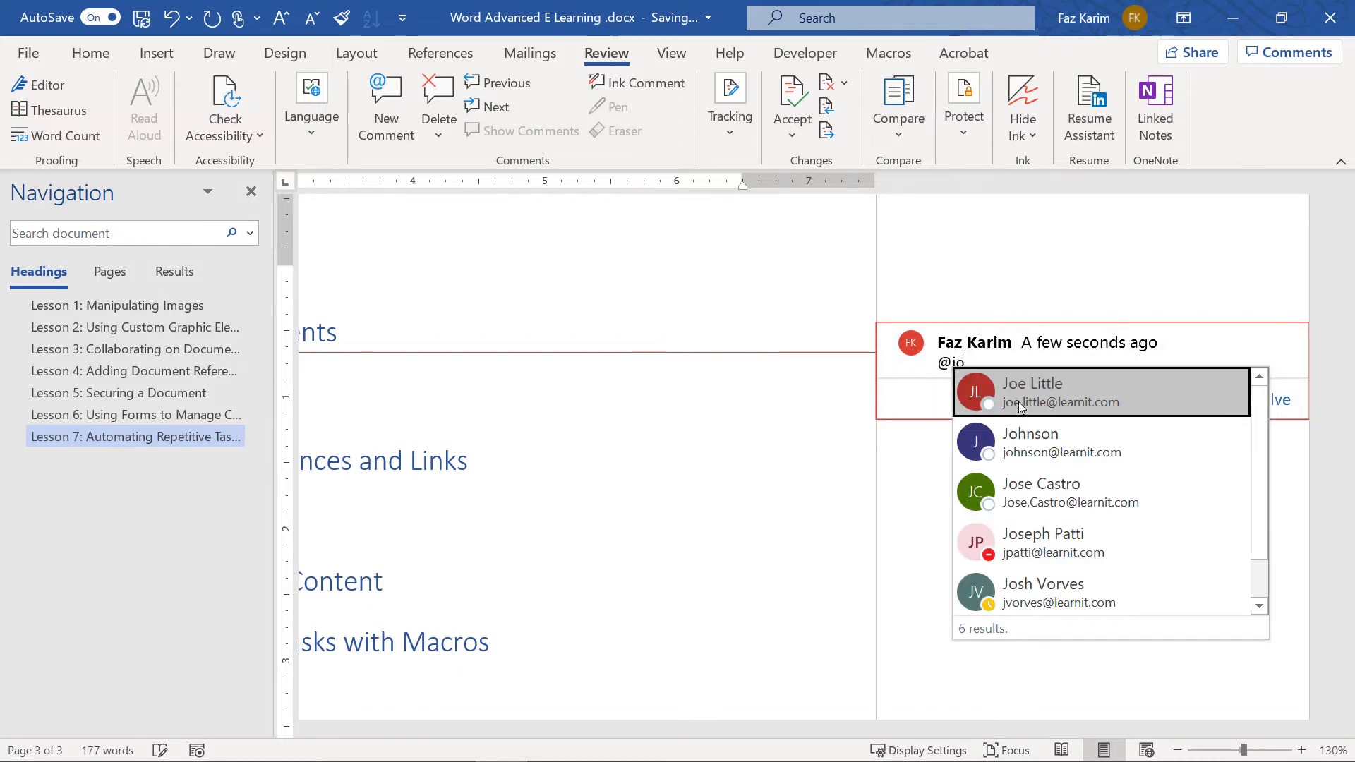
left_click(1091, 554)
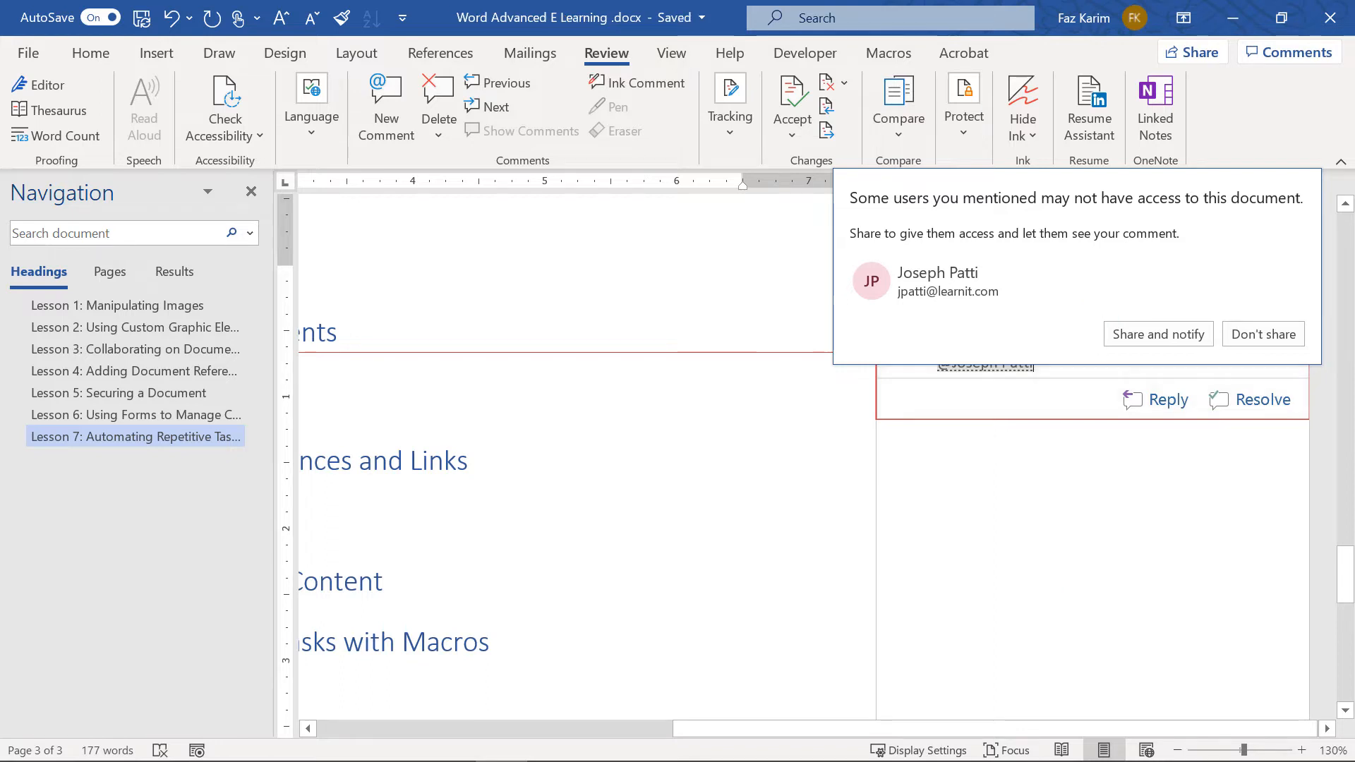
left_click(1260, 334)
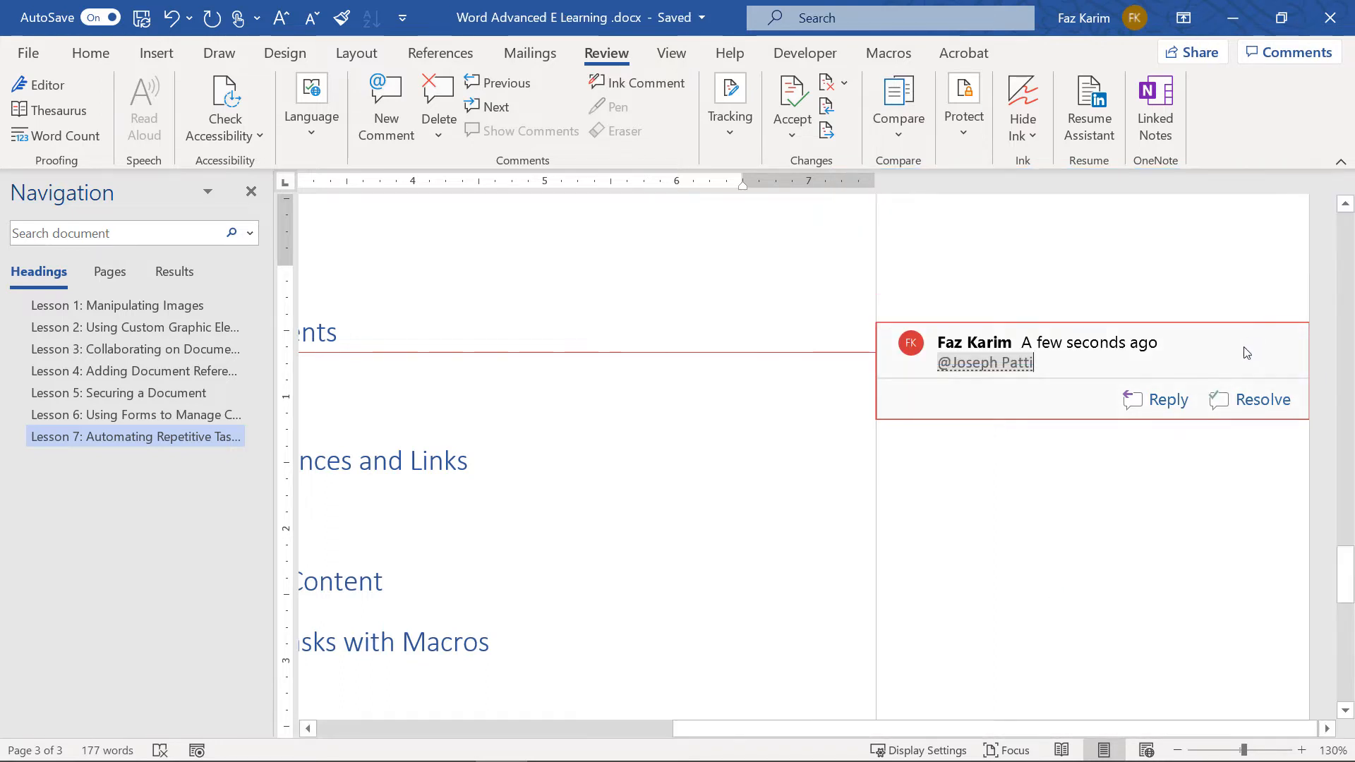
key("BackSpace")
key("BackSpace")
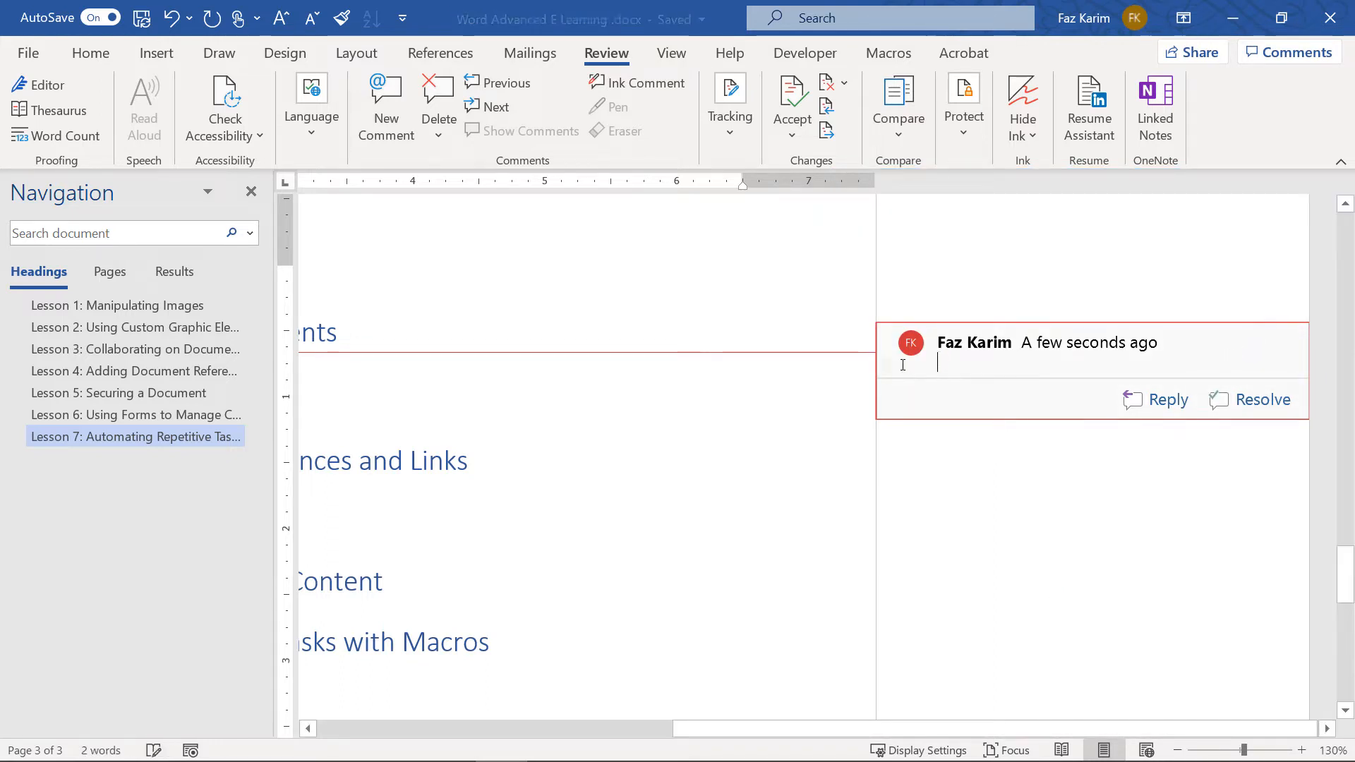
left_click(437, 105)
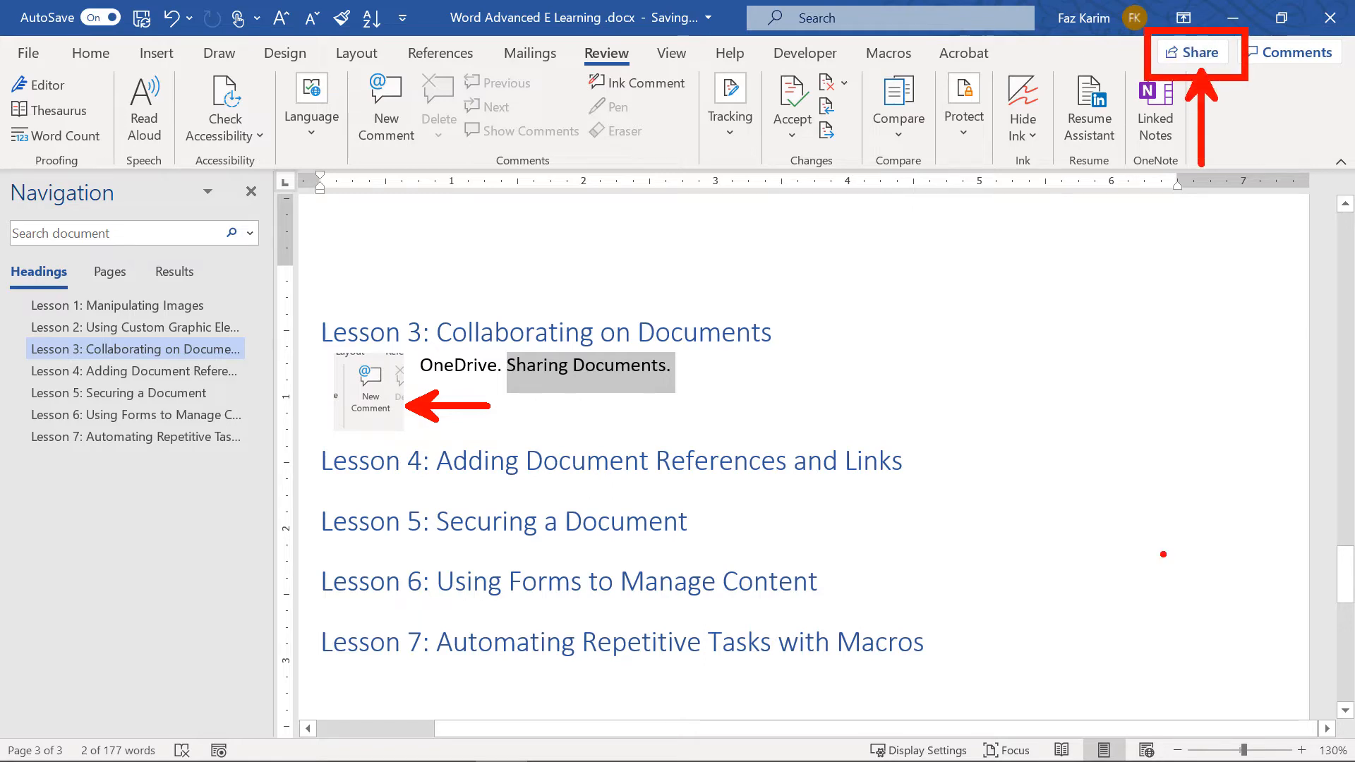
left_click(31, 46)
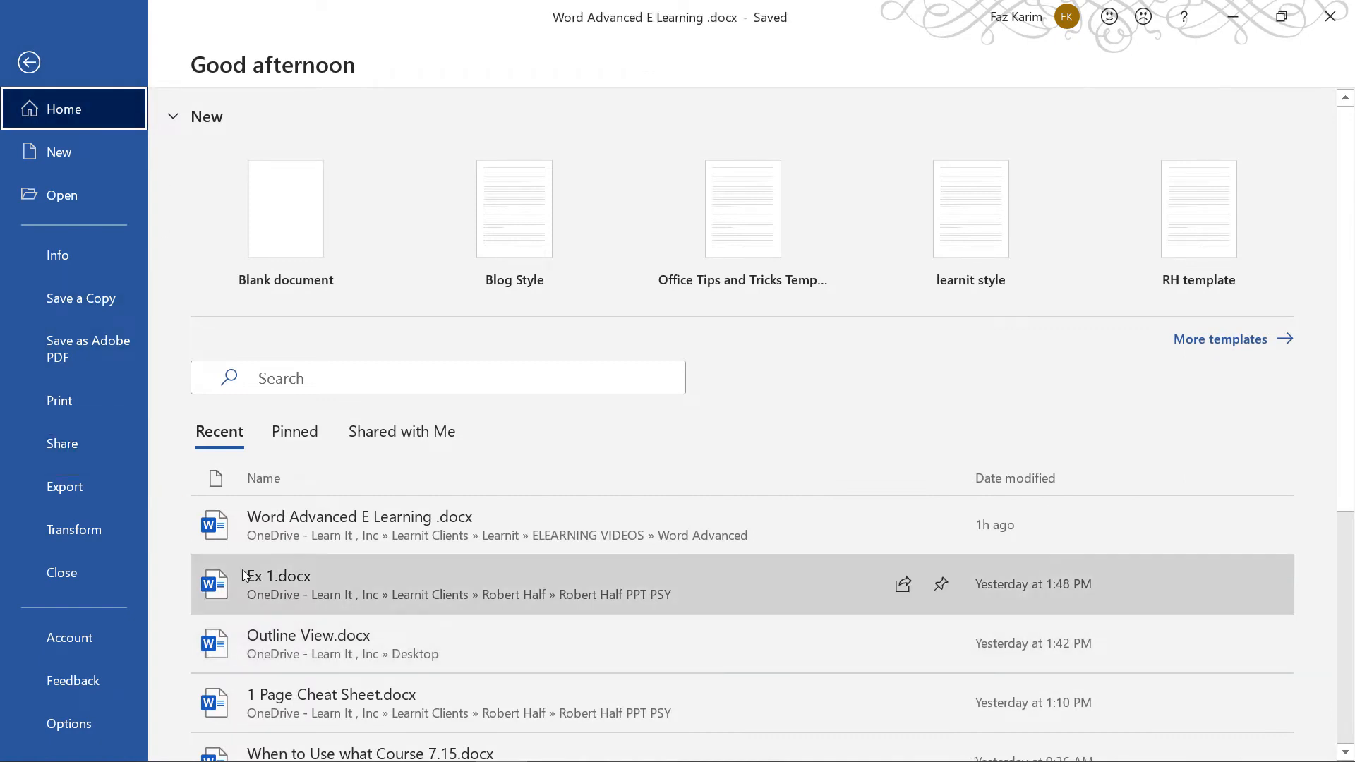
left_click(77, 442)
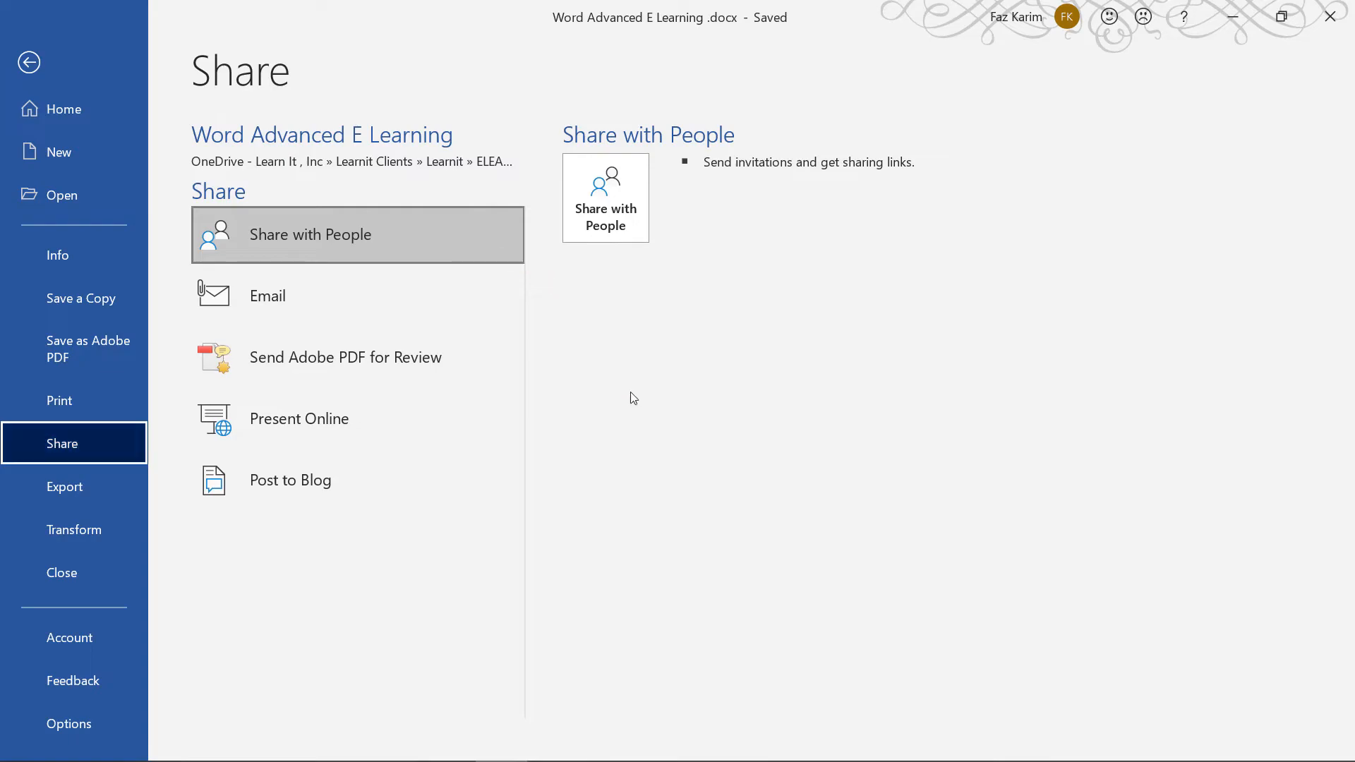
left_click(29, 62)
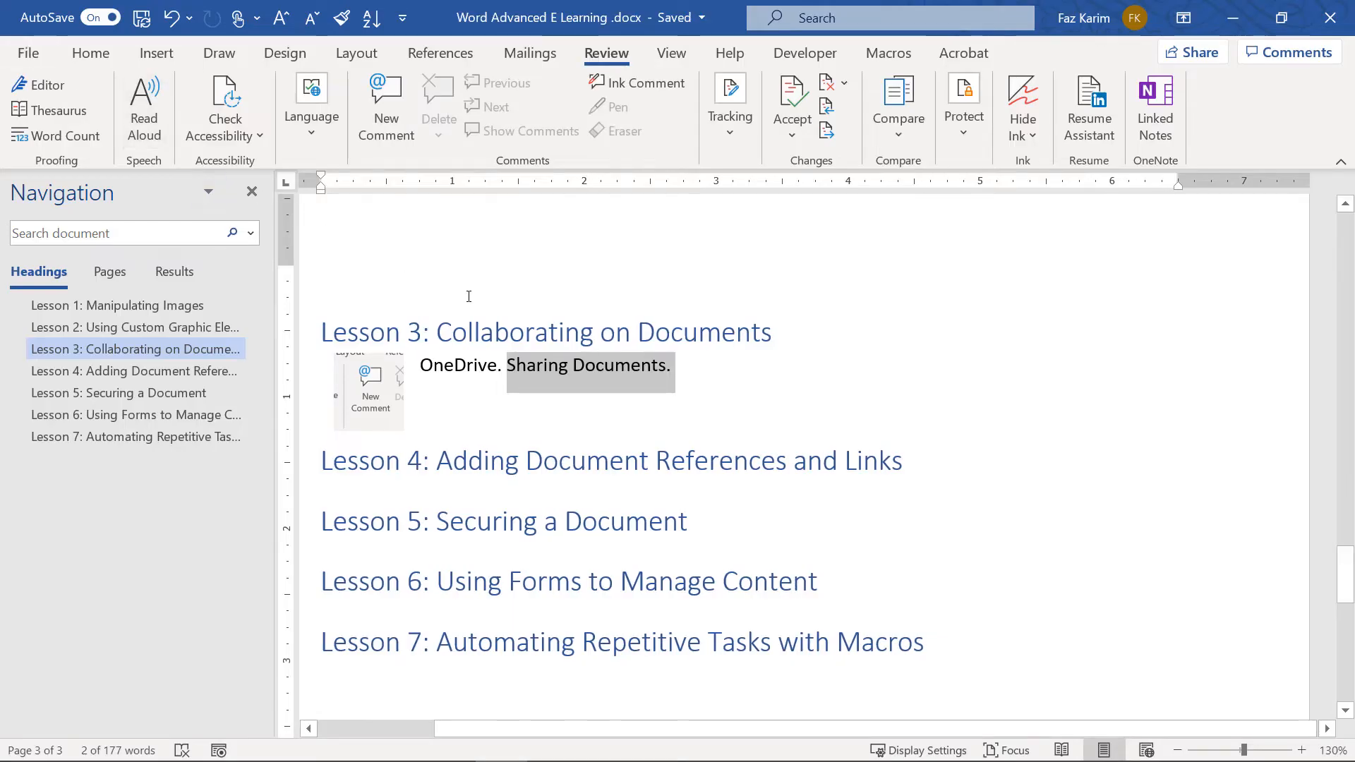
left_click(704, 383)
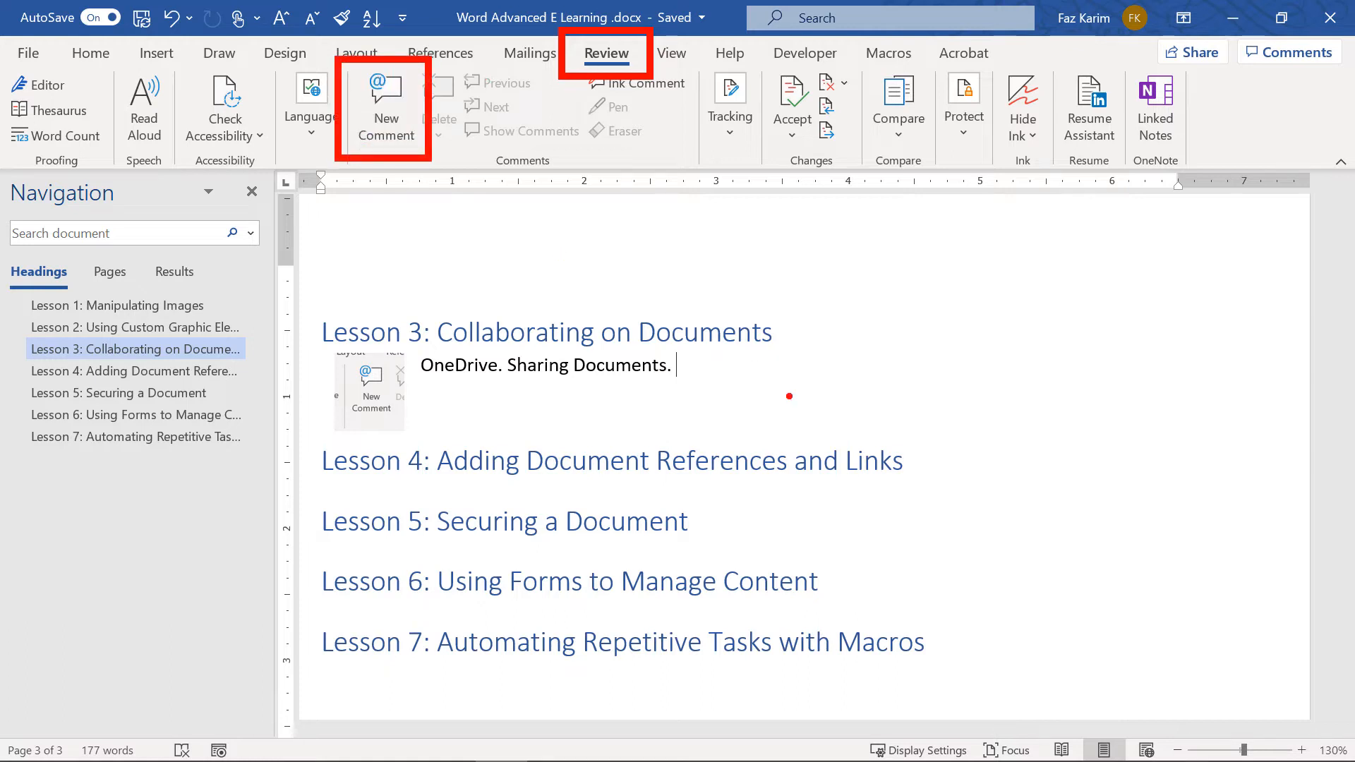
left_click(731, 138)
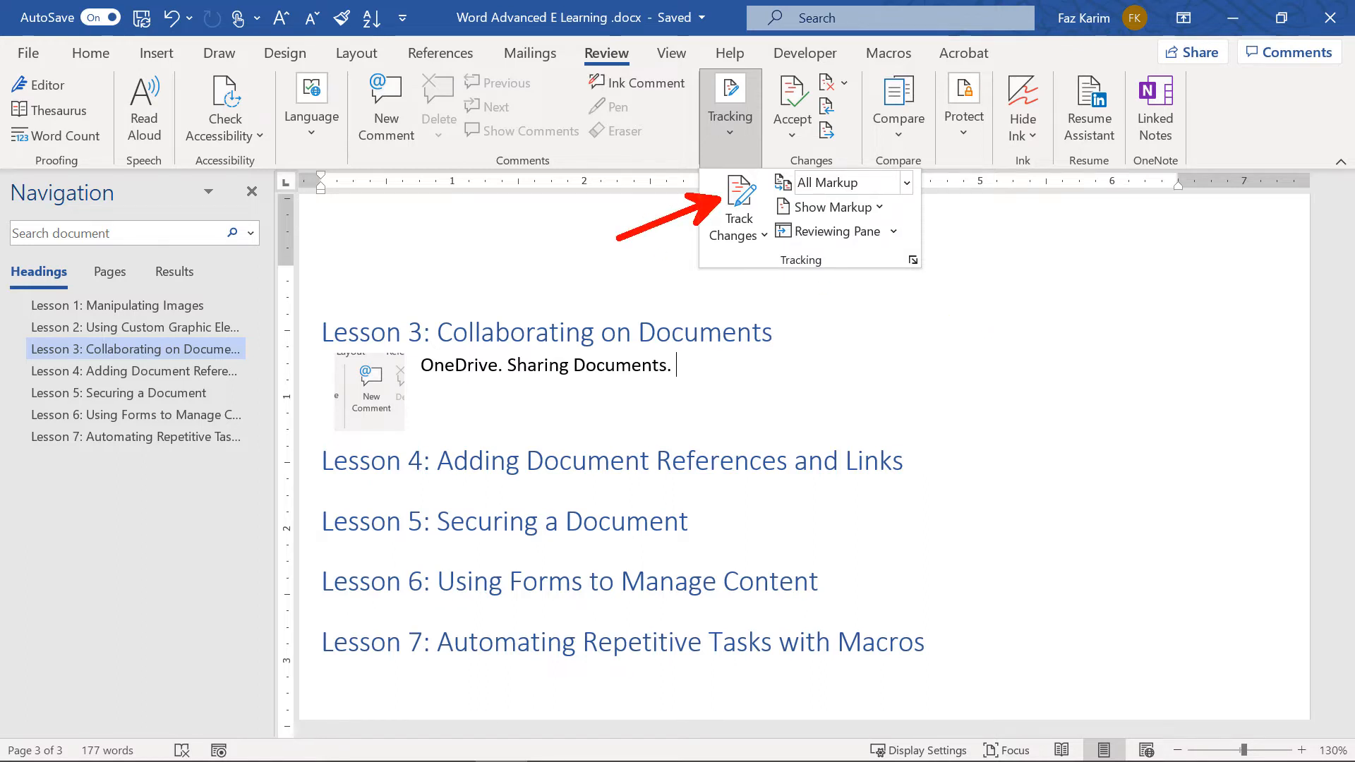
key("super+shift+s")
left_click_drag(657, 156, 959, 294)
key("ctrl+v")
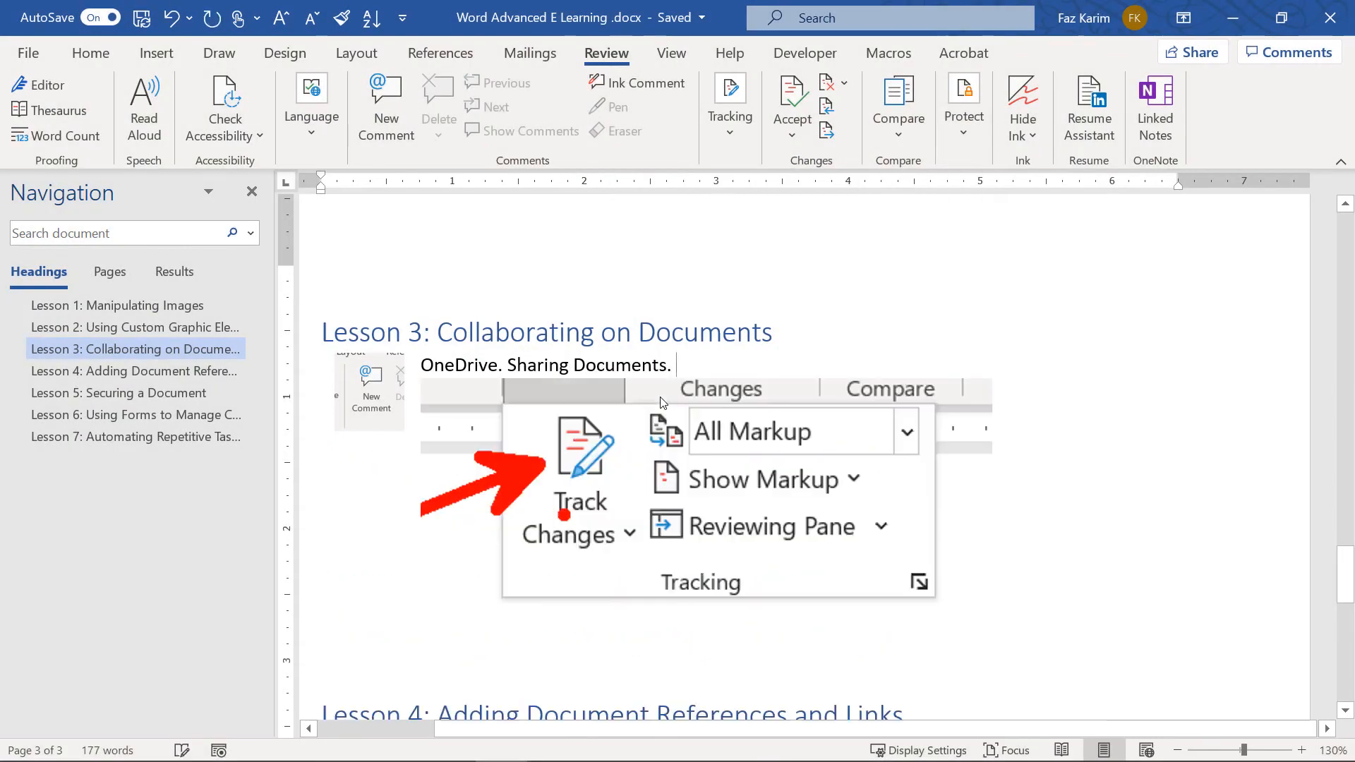
left_click(664, 402)
left_click_drag(994, 636, 721, 466)
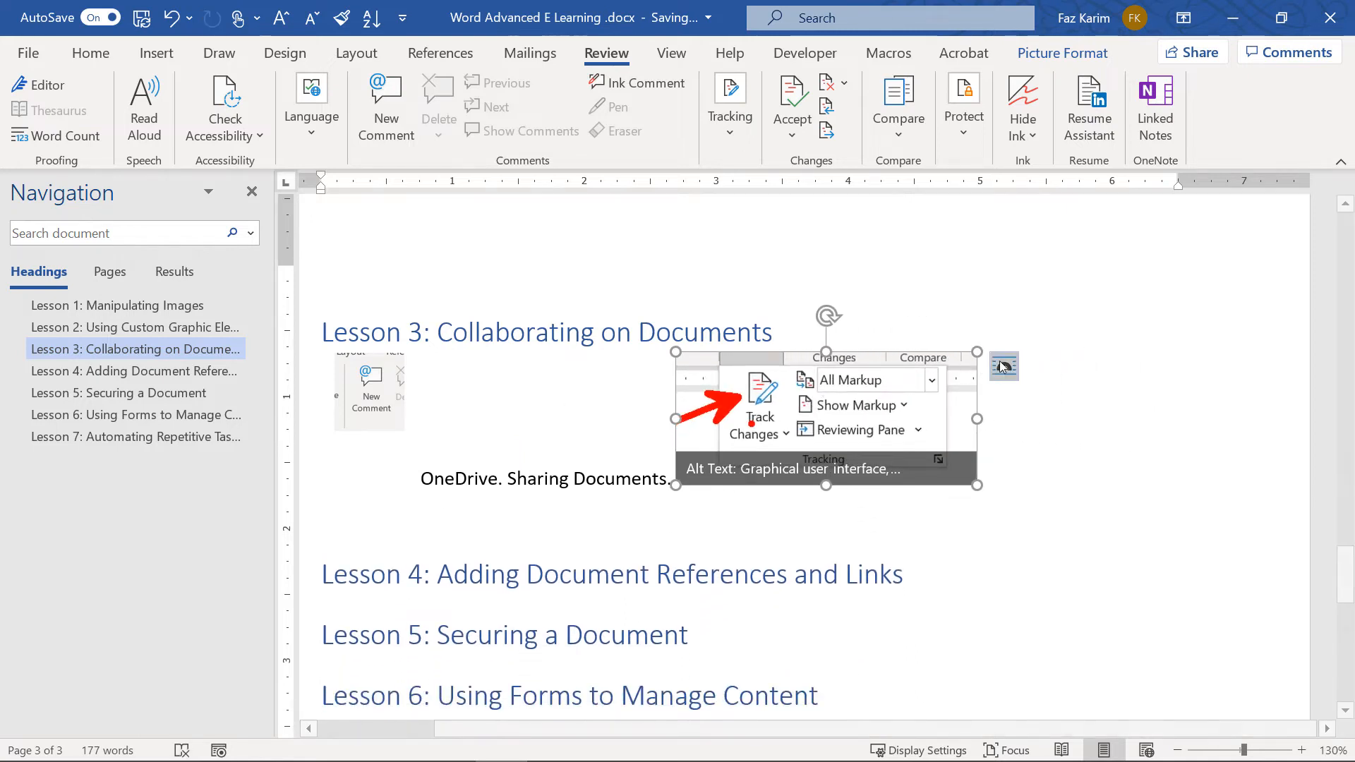
left_click(1002, 365)
left_click(1059, 521)
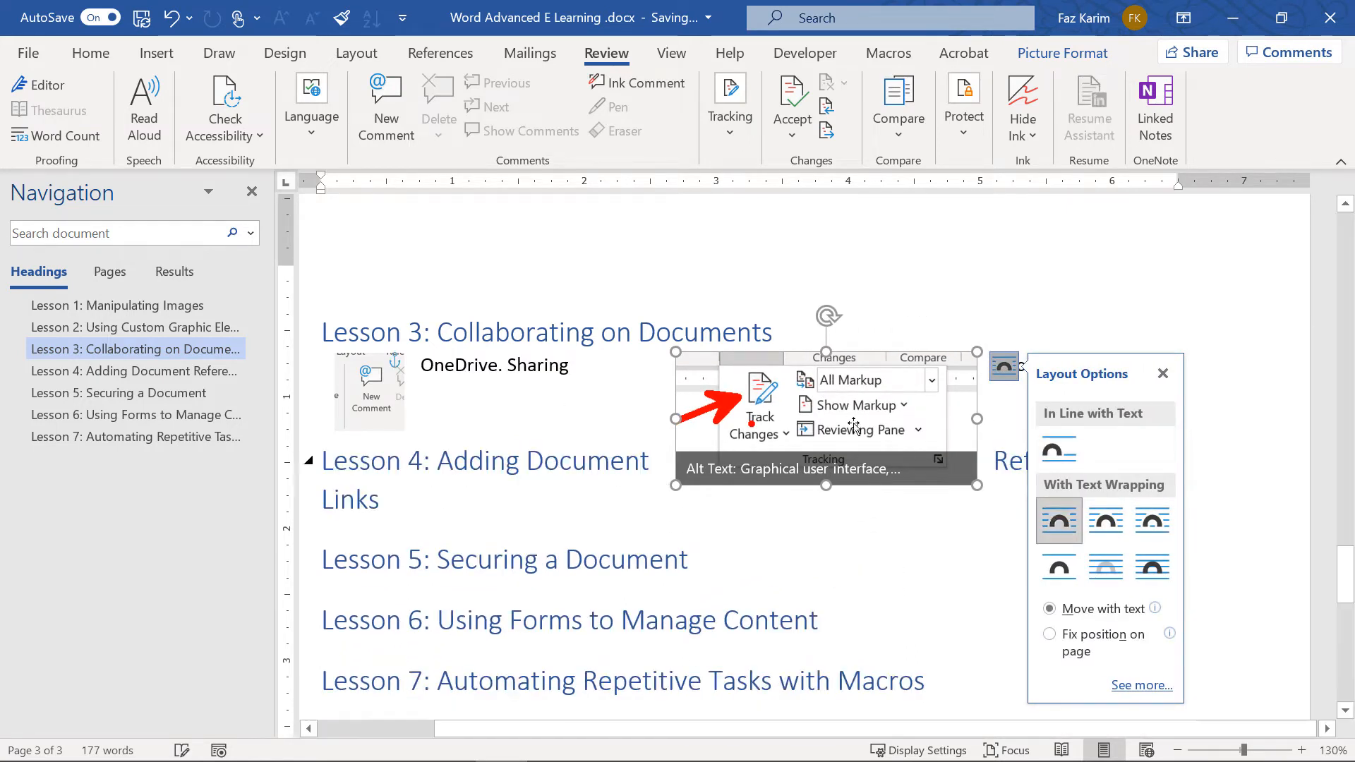
left_click_drag(854, 423, 777, 415)
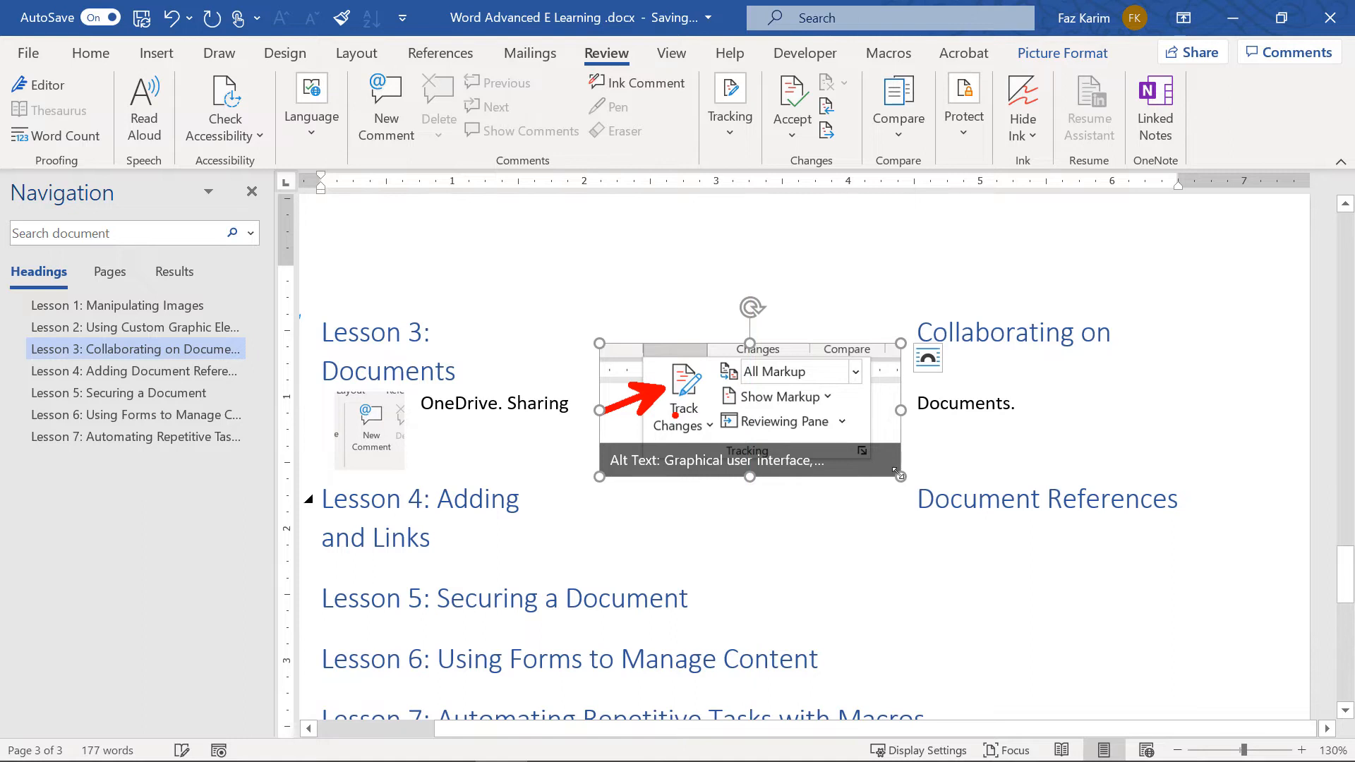
left_click_drag(896, 471, 811, 423)
left_click_drag(707, 371, 792, 427)
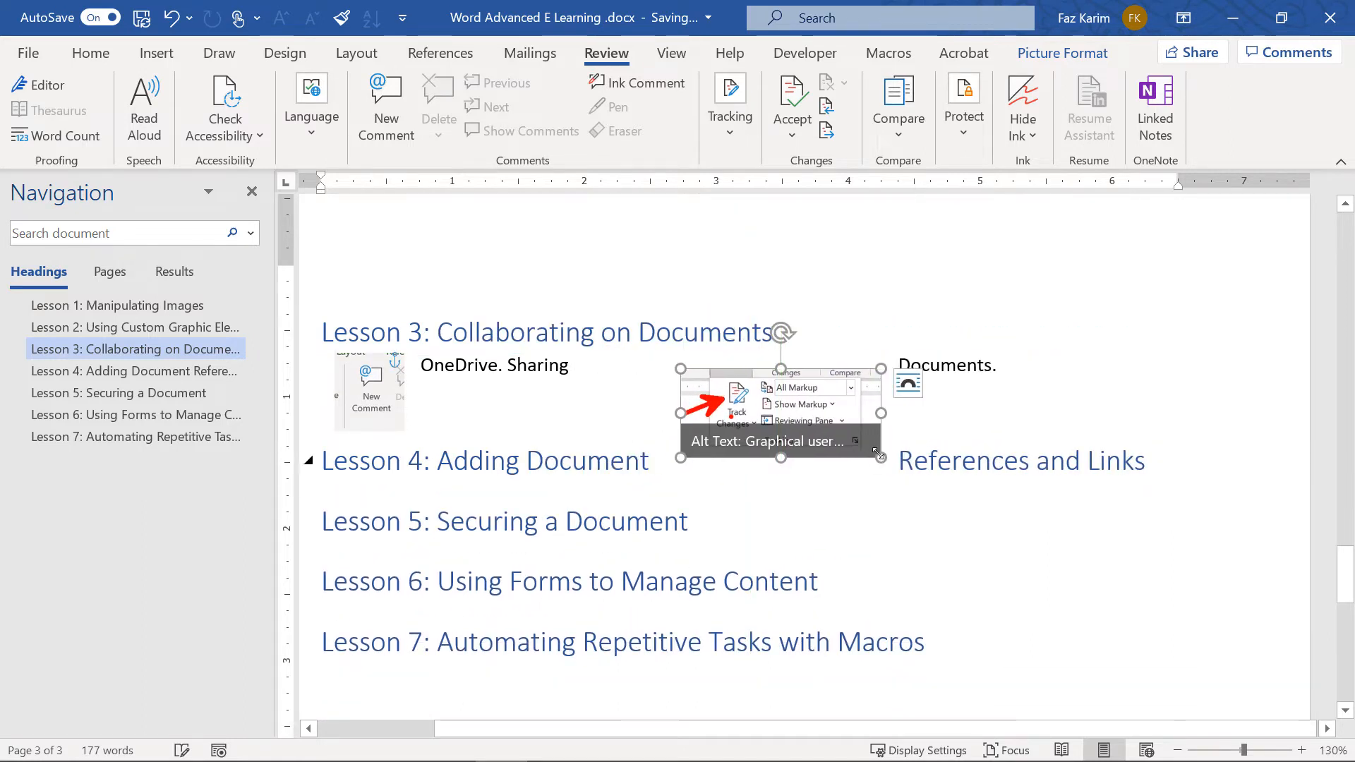
left_click_drag(879, 456, 812, 427)
left_click_drag(751, 386, 823, 387)
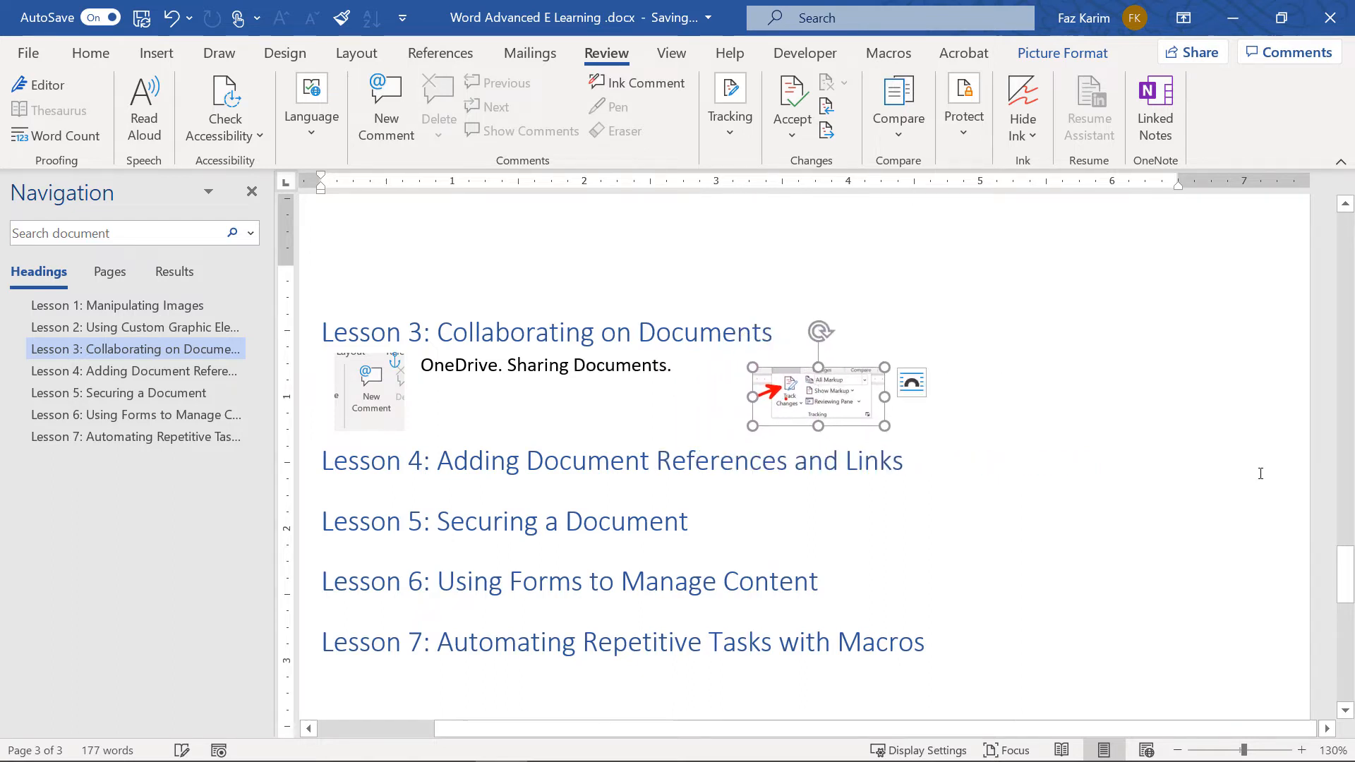
left_click(750, 136)
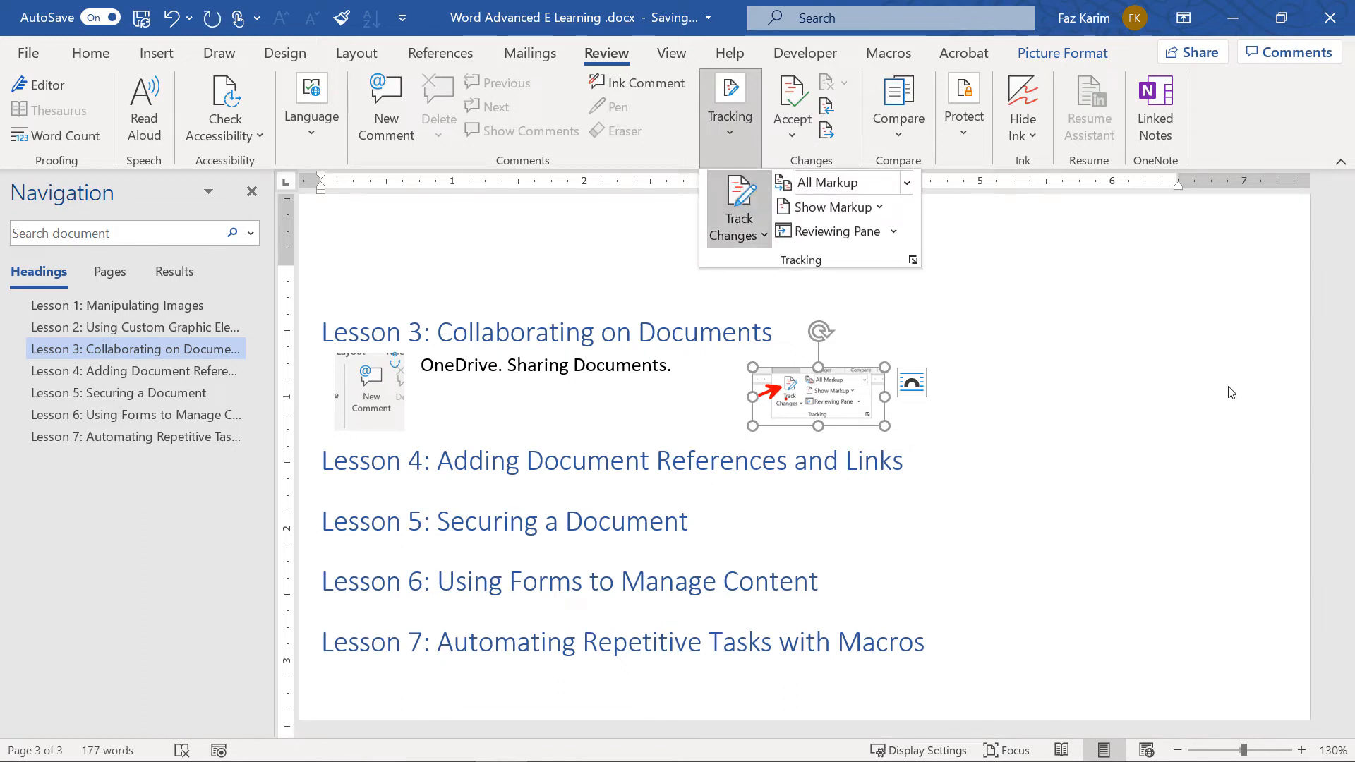
left_click(447, 362)
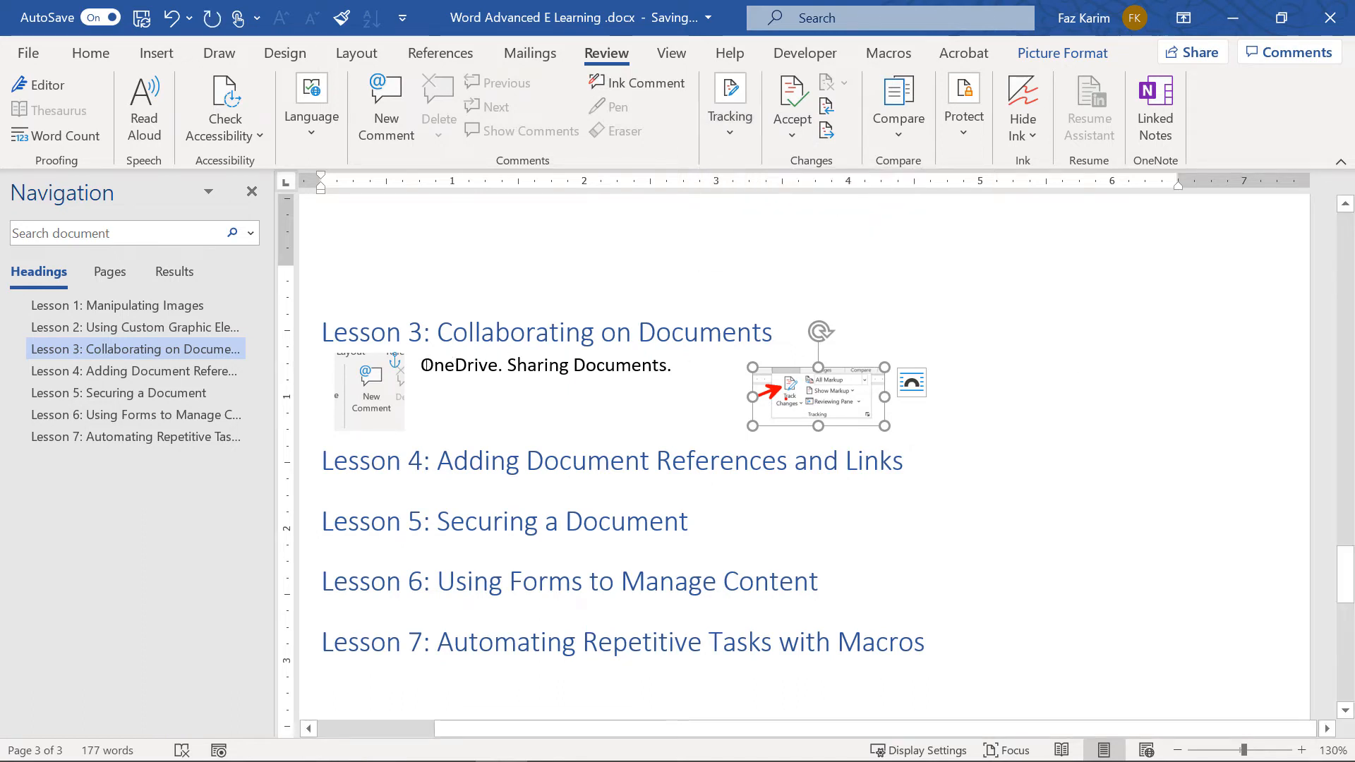
Bold OneDrive as a tracked change, then reject it with Reject and Move to Next
left_click_drag(424, 365, 498, 376)
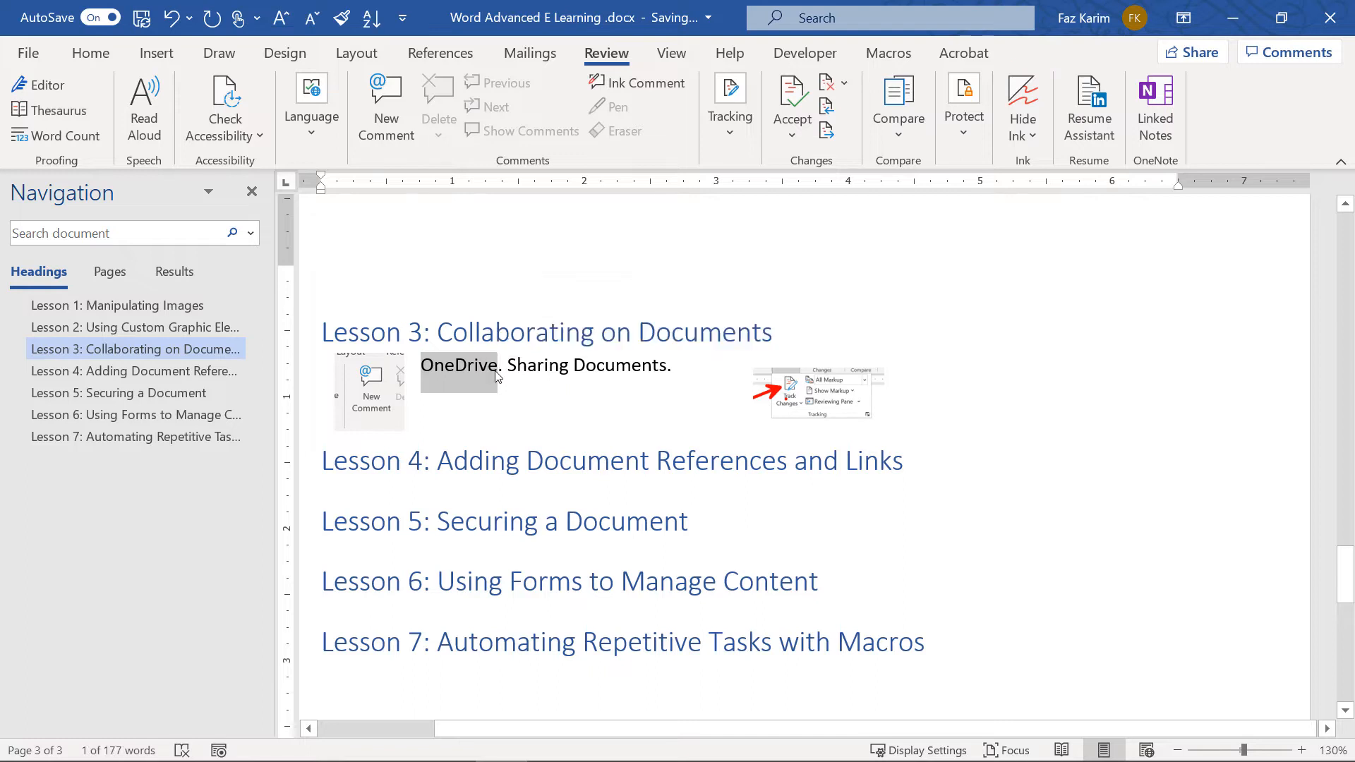
key("ctrl+b")
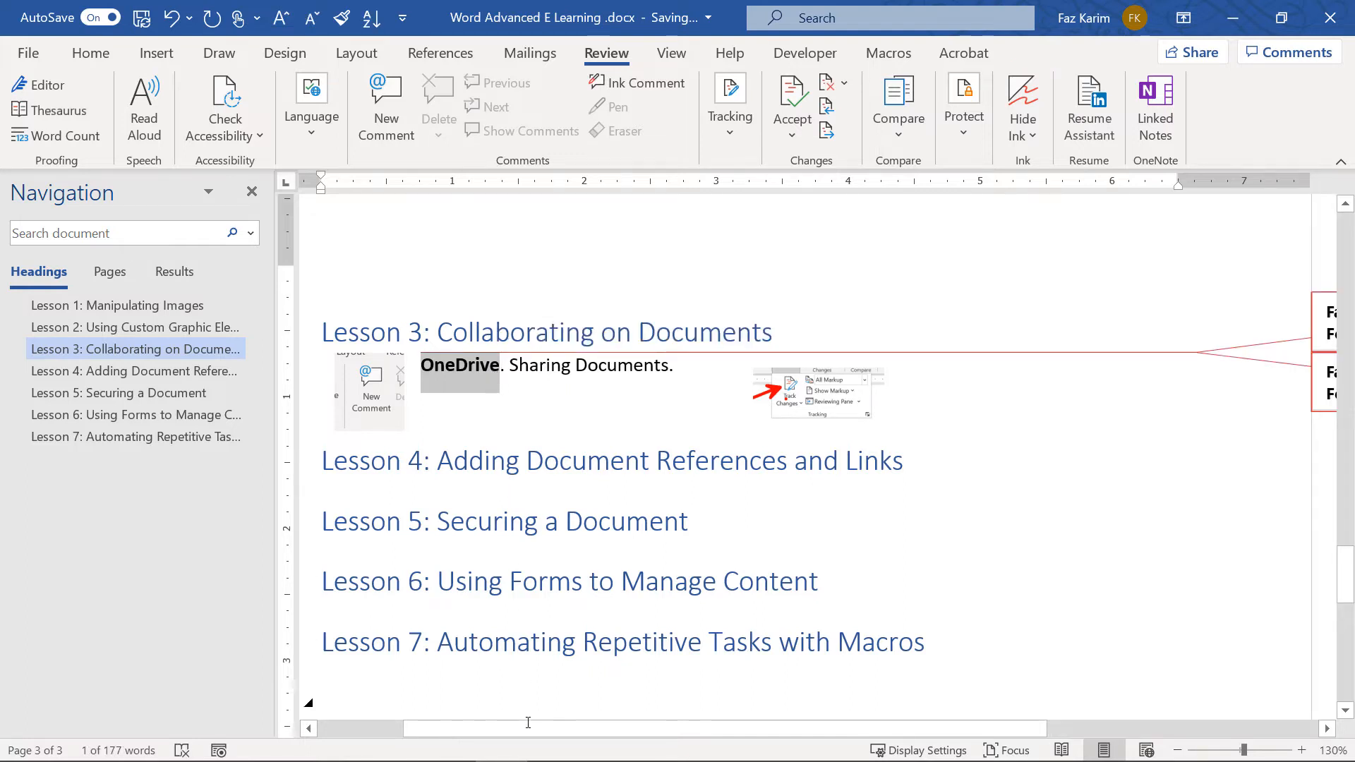
left_click_drag(527, 734, 792, 710)
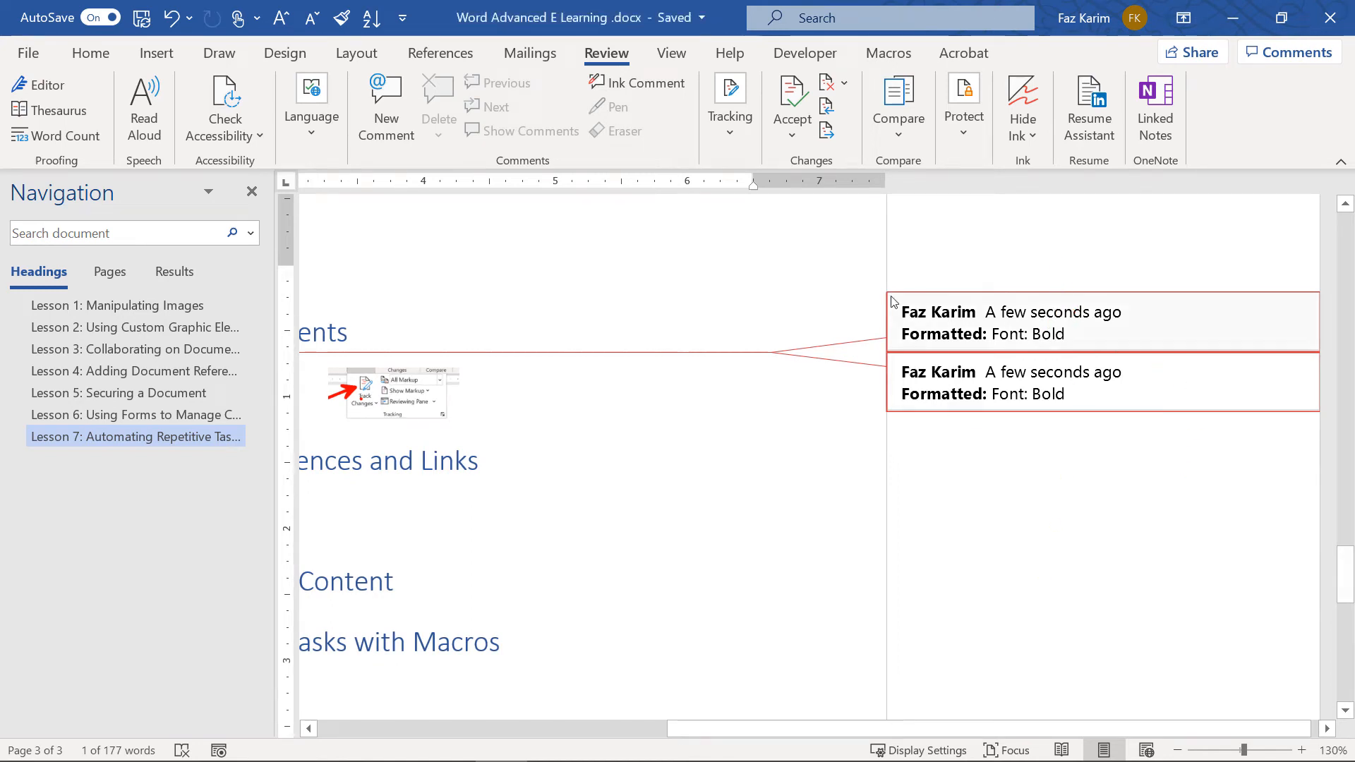
left_click(797, 142)
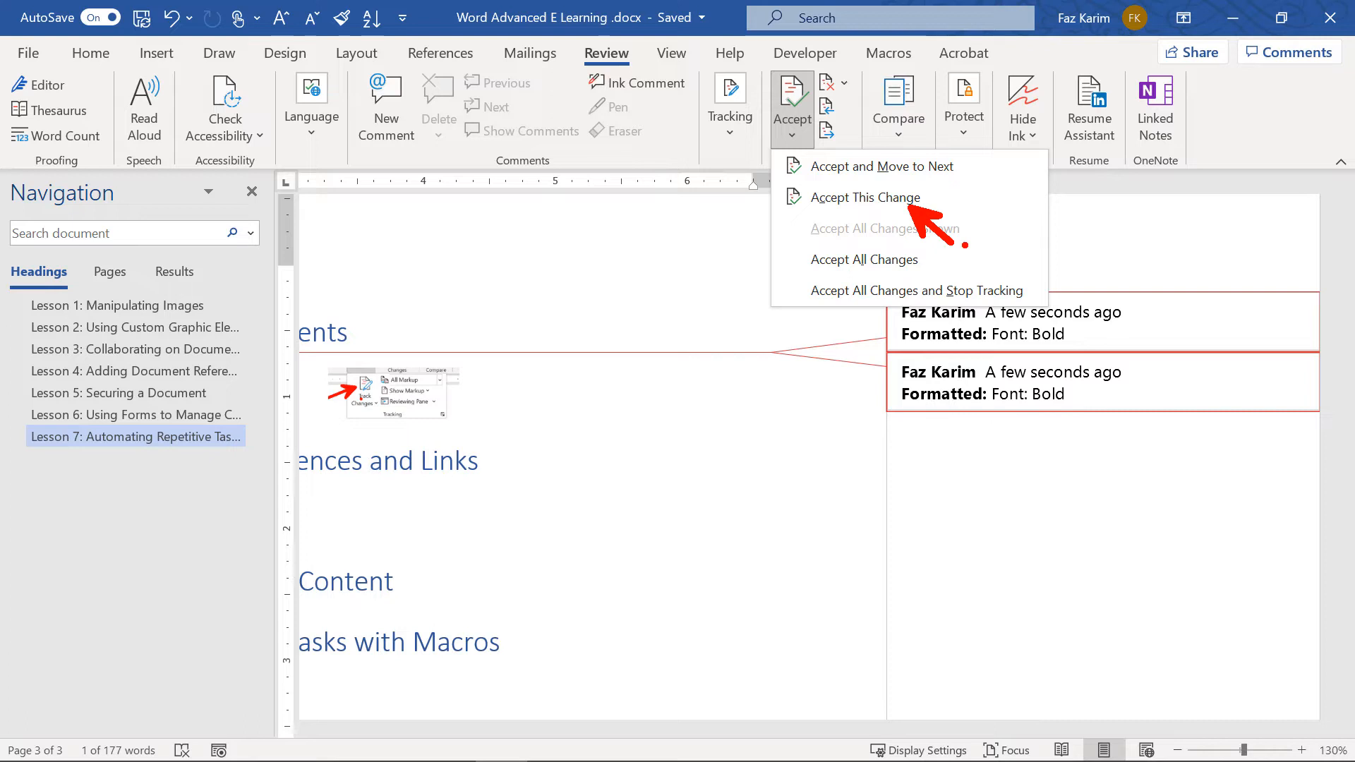
key("Escape")
left_click(847, 84)
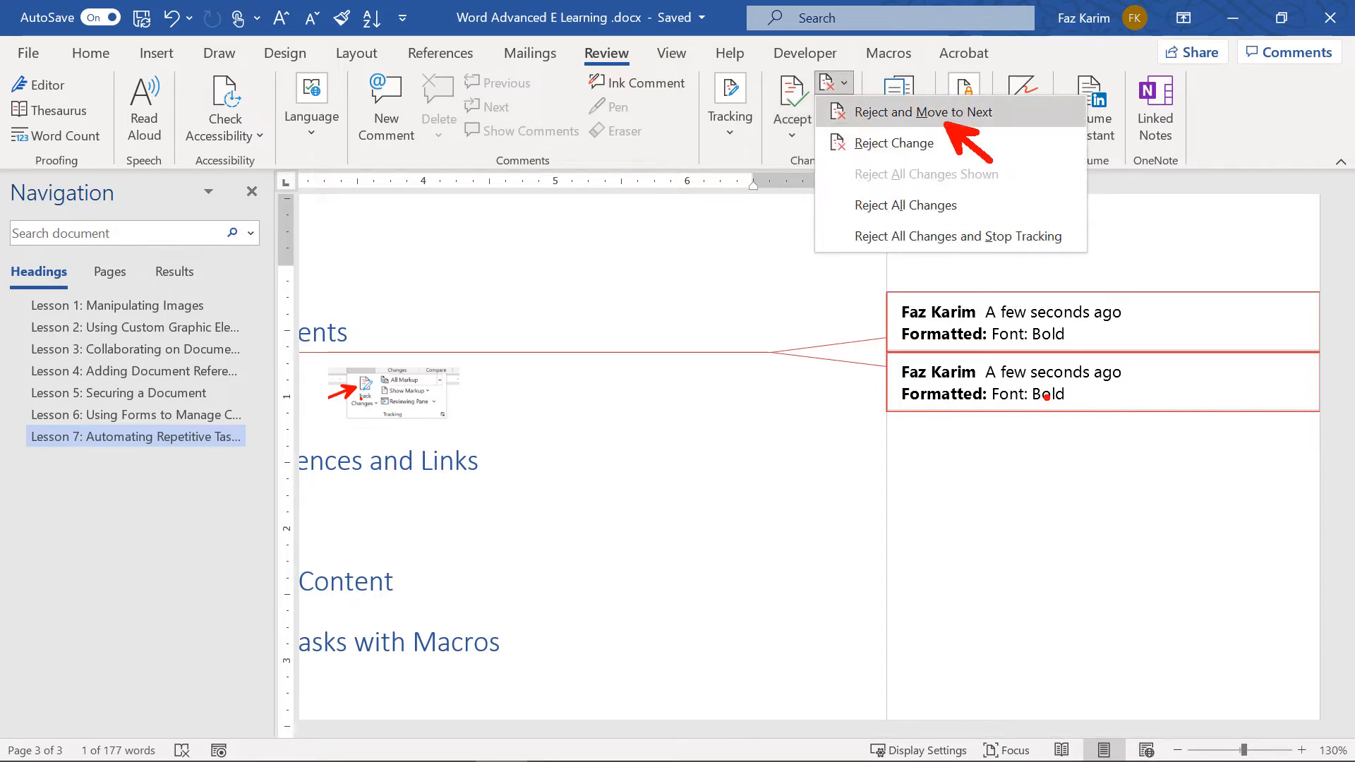
left_click(918, 111)
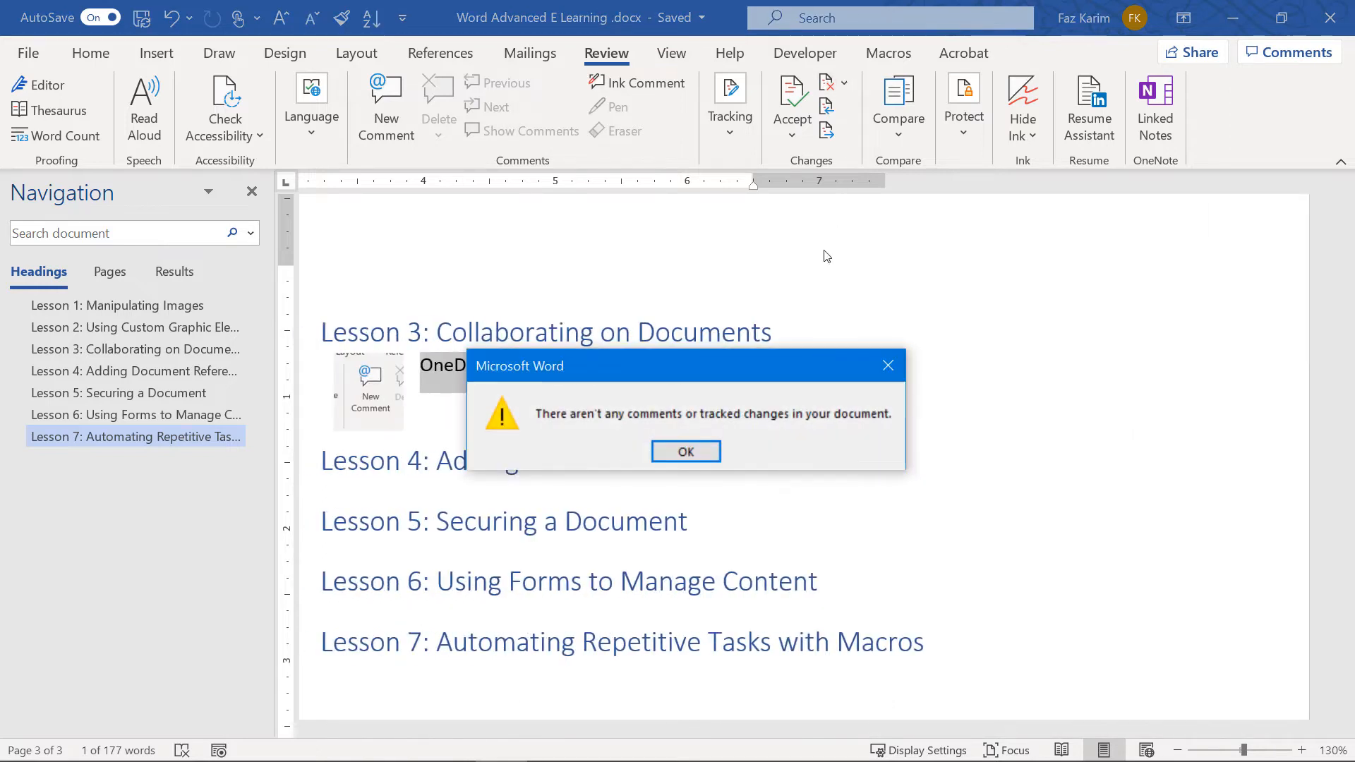
left_click(684, 451)
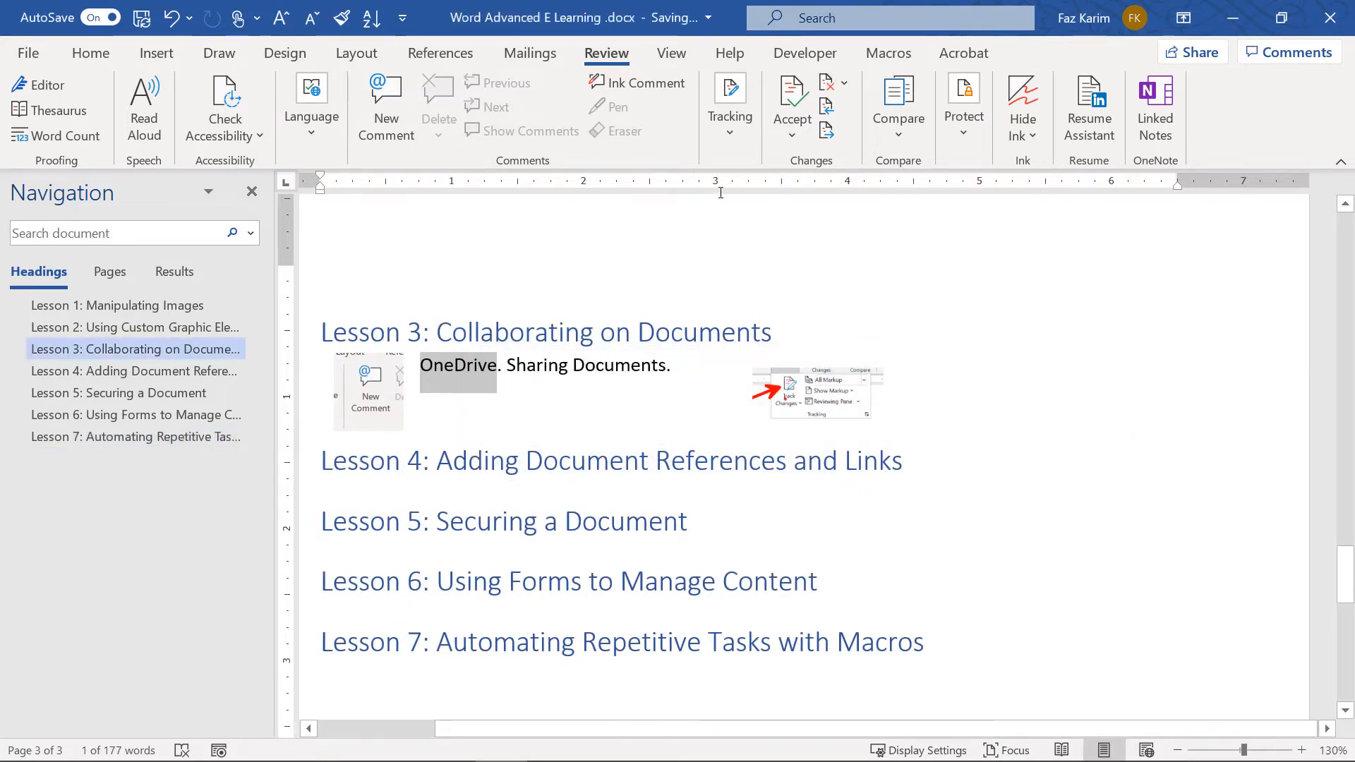
Switch the review display to Simple Markup and undo to restore the bold OneDrive change
left_click(730, 120)
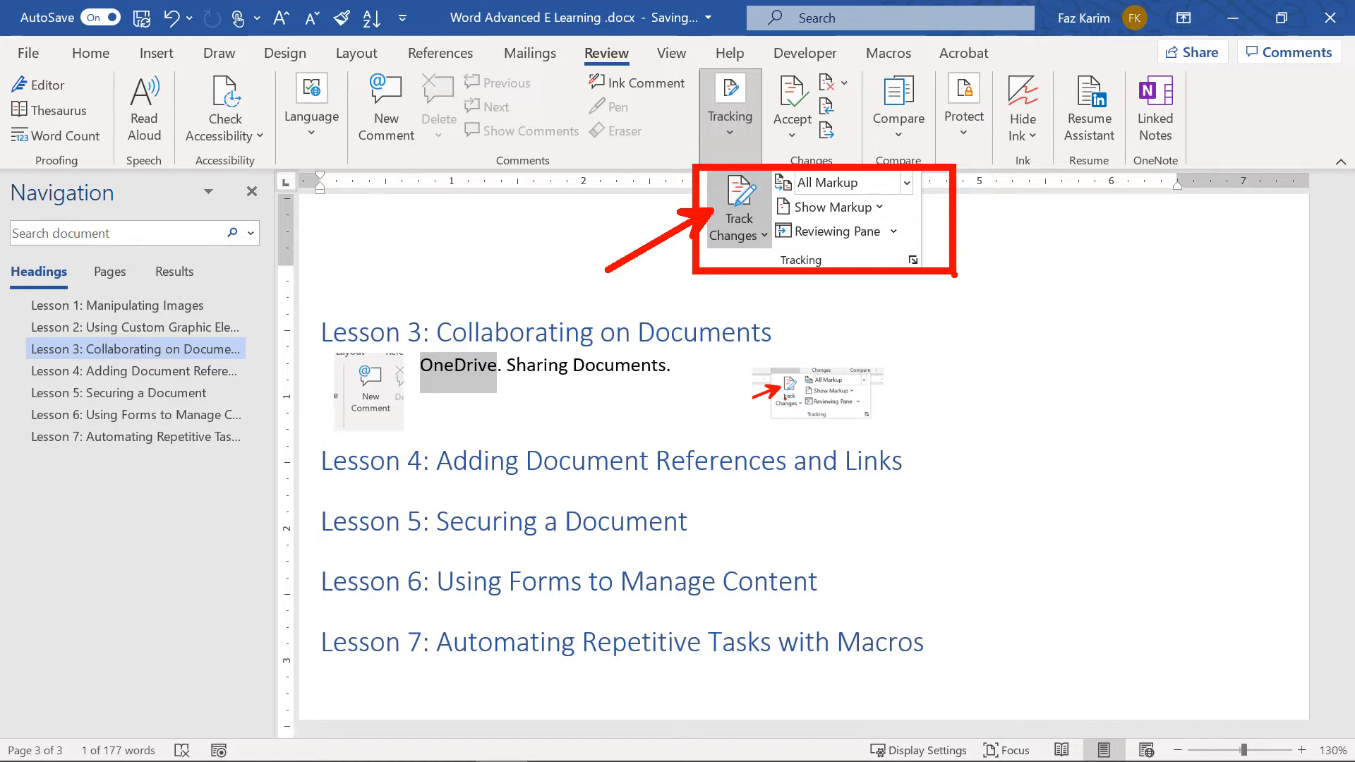
key("Escape")
left_click(731, 130)
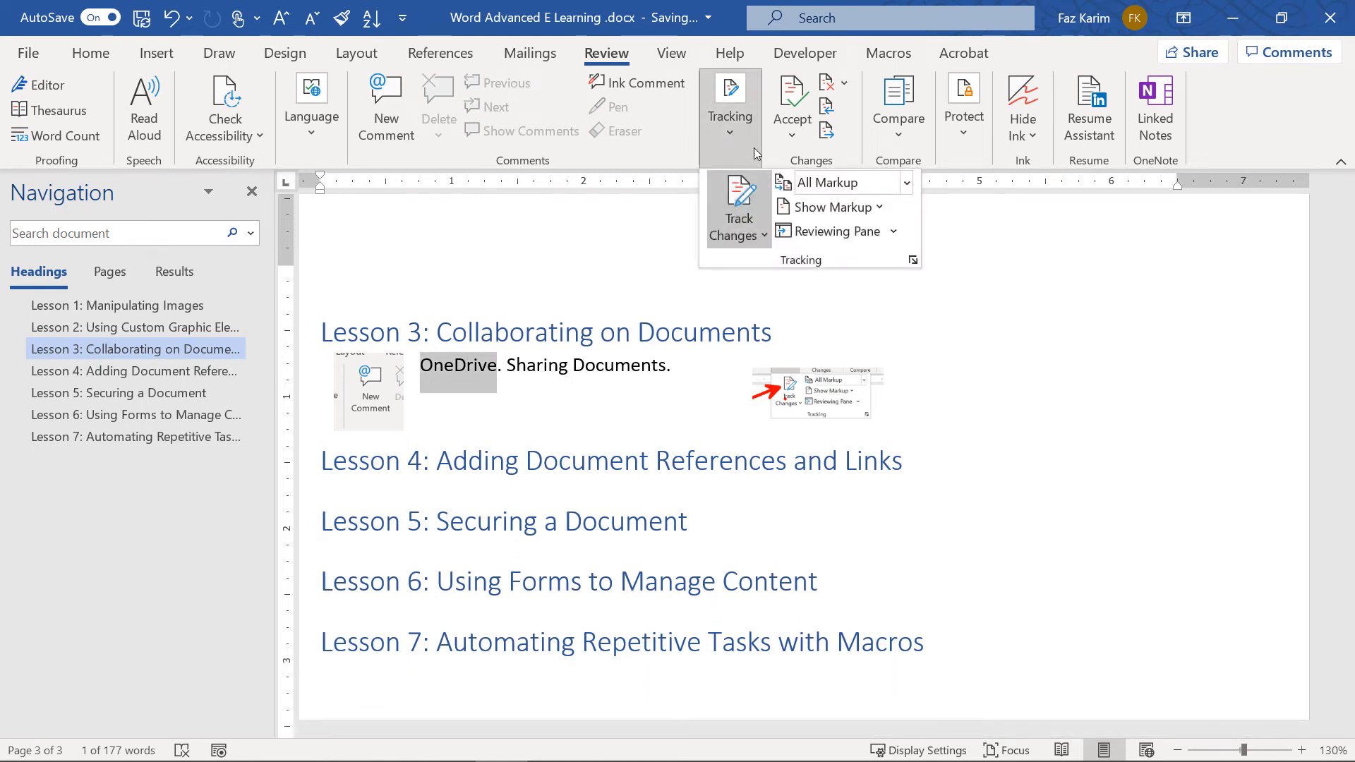
left_click(907, 184)
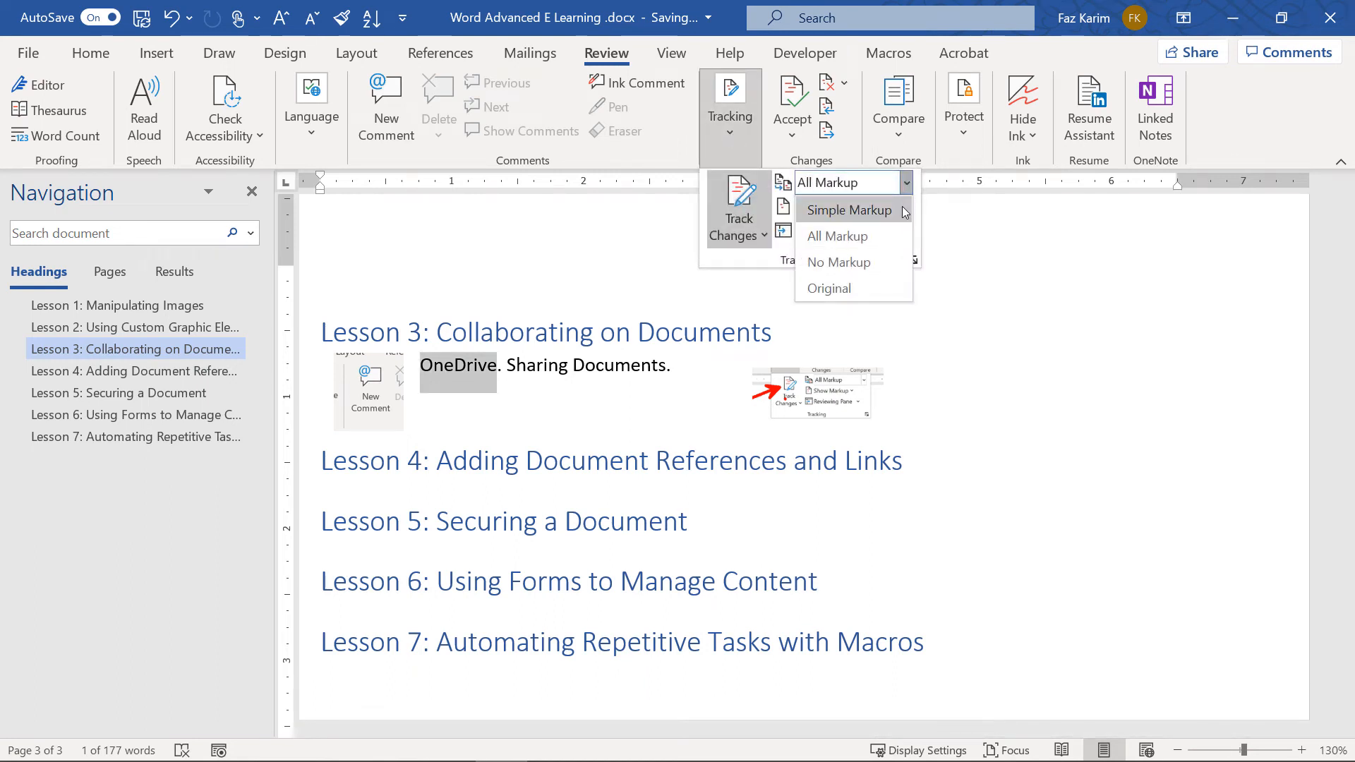
left_click(906, 211)
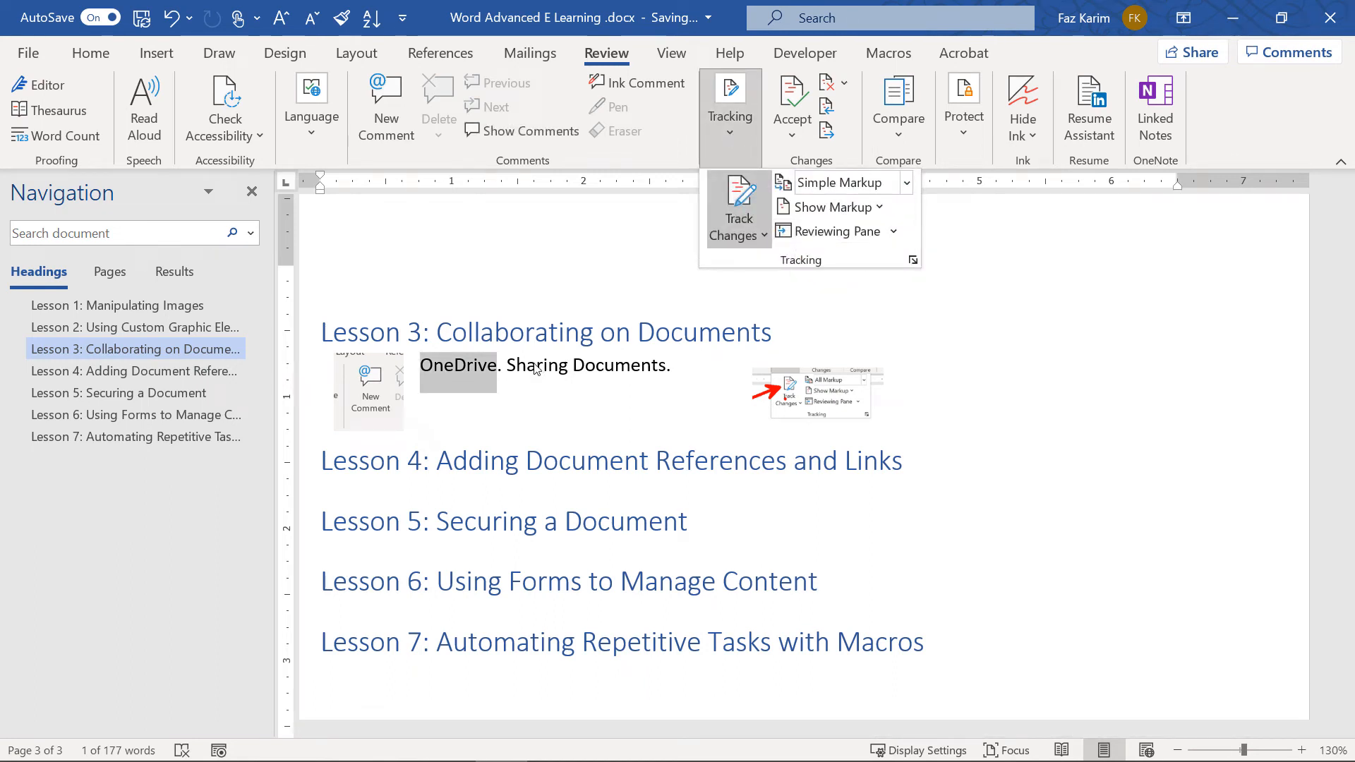
key("Escape")
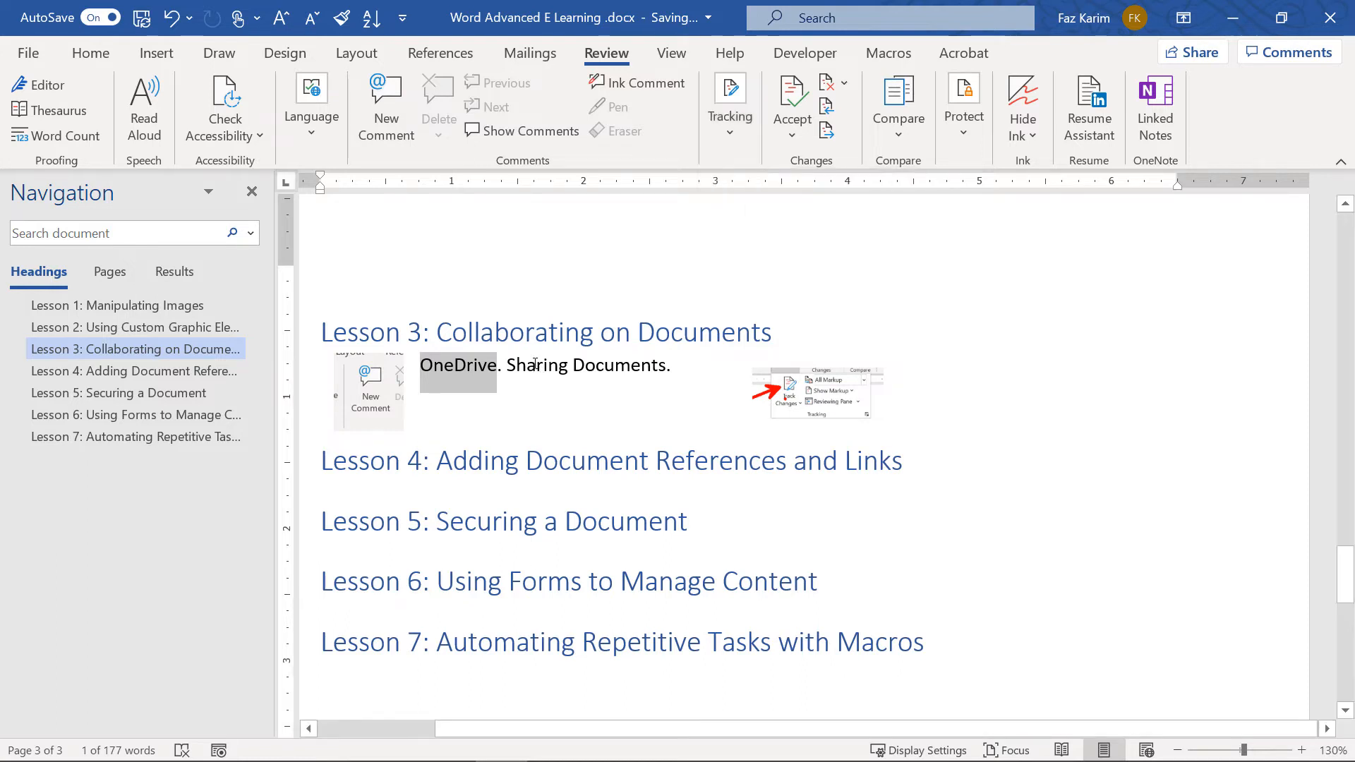
key("ctrl+z")
left_click(802, 134)
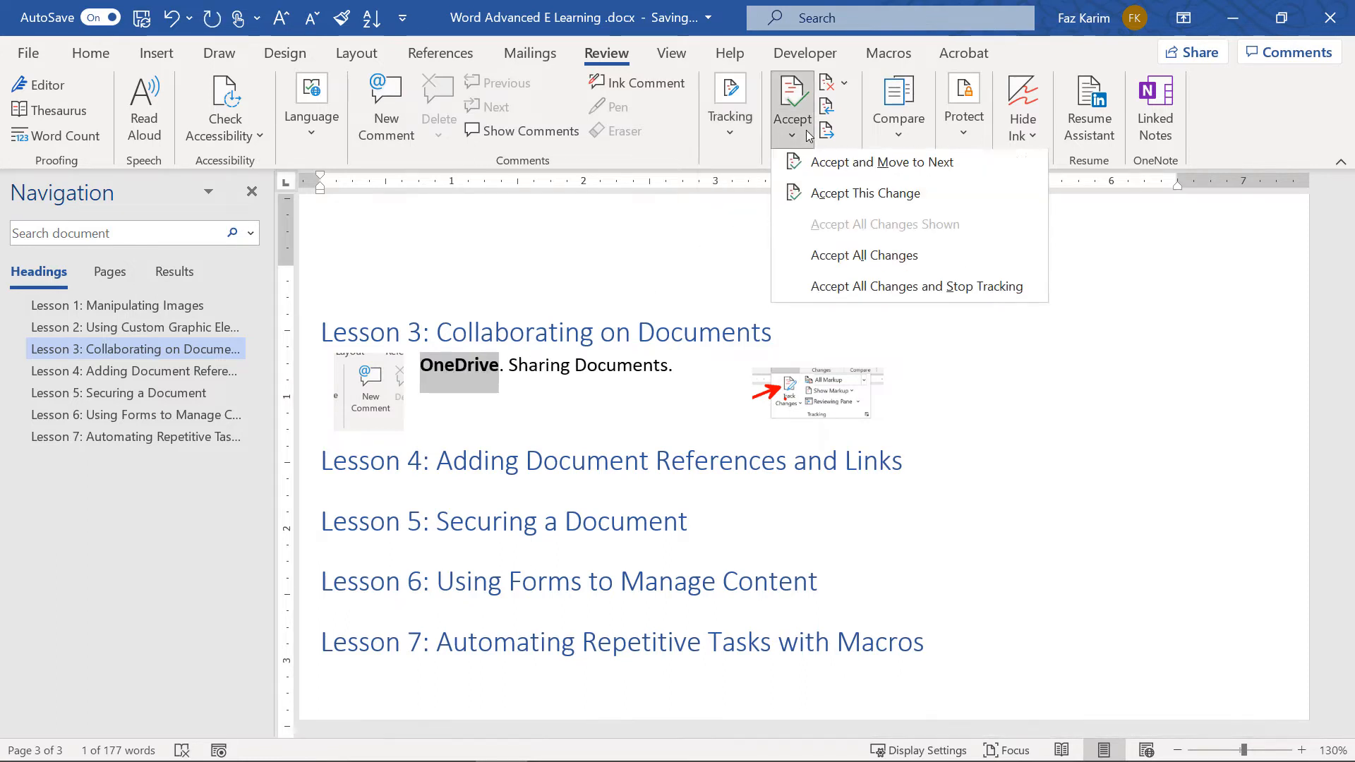
left_click(550, 460)
scroll(550, 460, "down", 1)
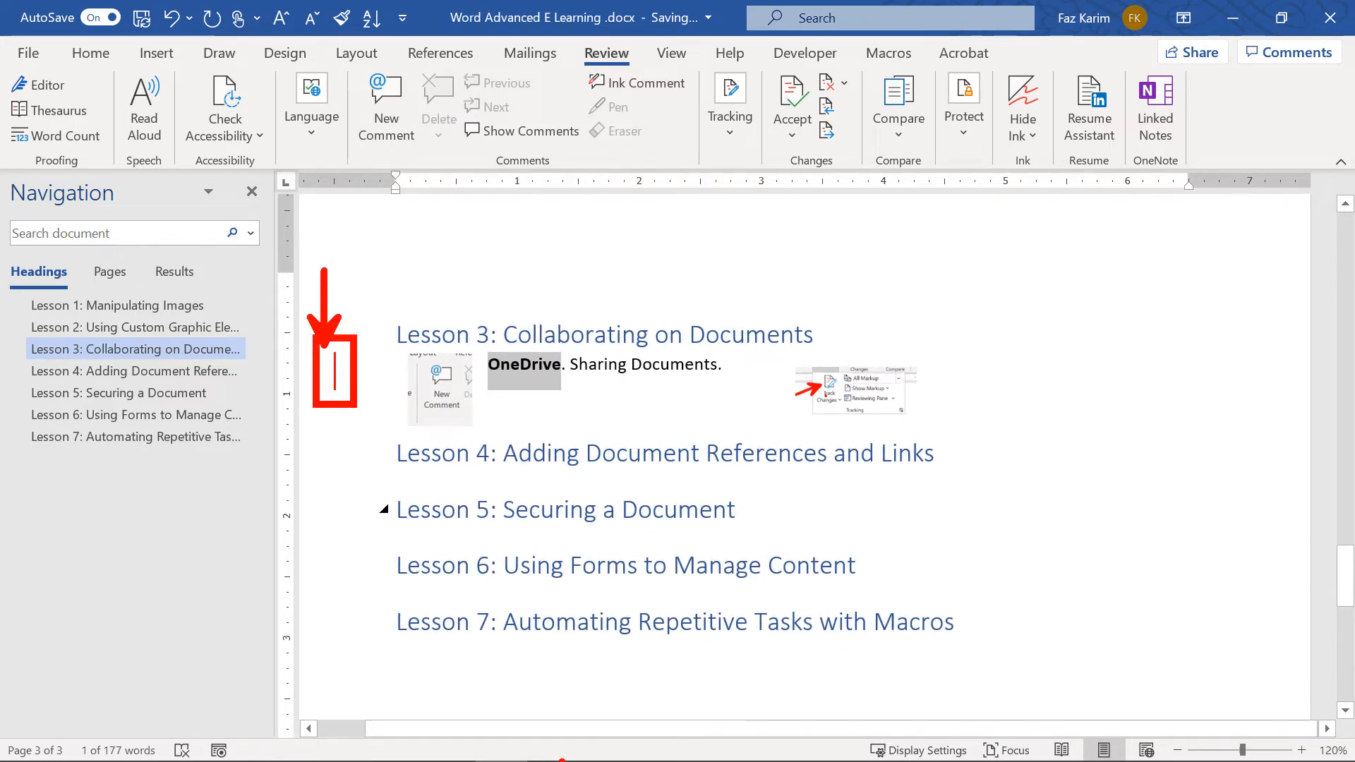
Toggle between Simple and All Markup, then reject the bold OneDrive change again
left_click(335, 360)
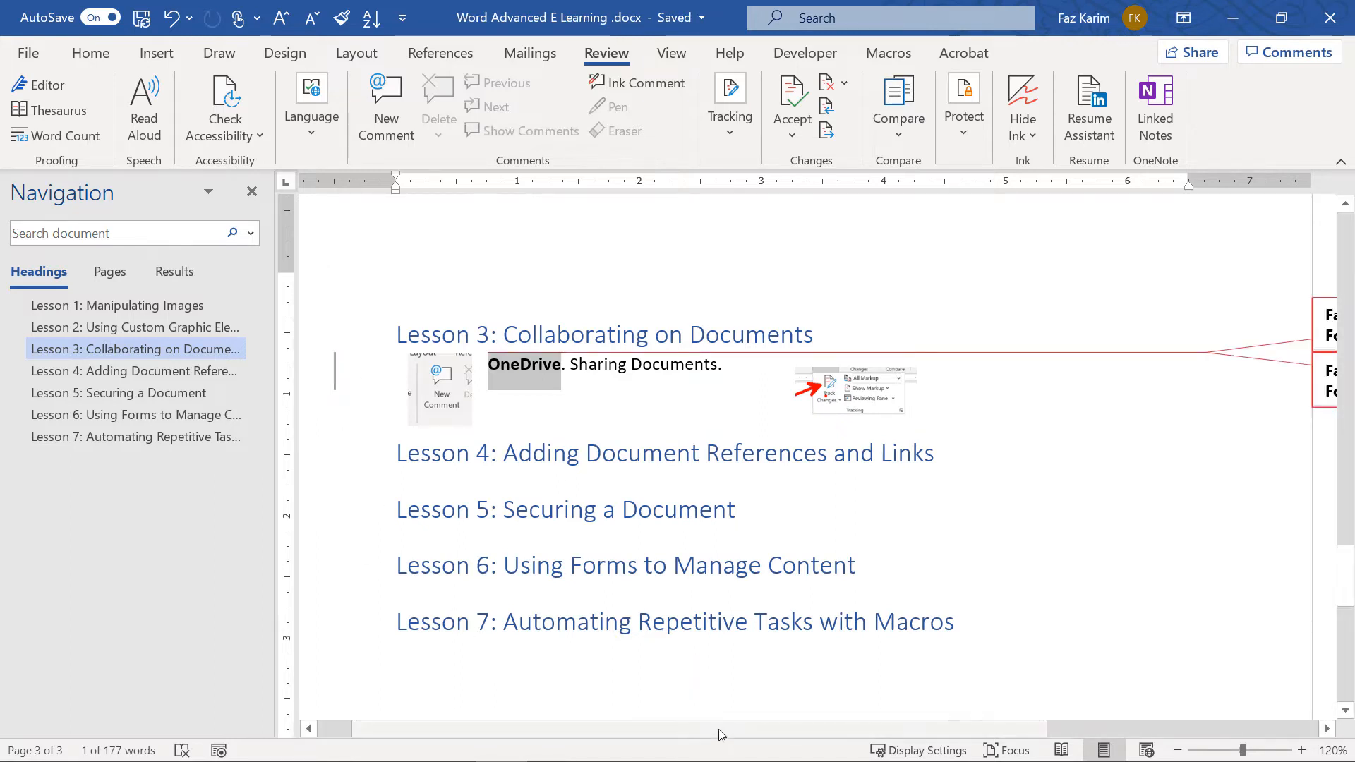
left_click_drag(719, 729, 962, 749)
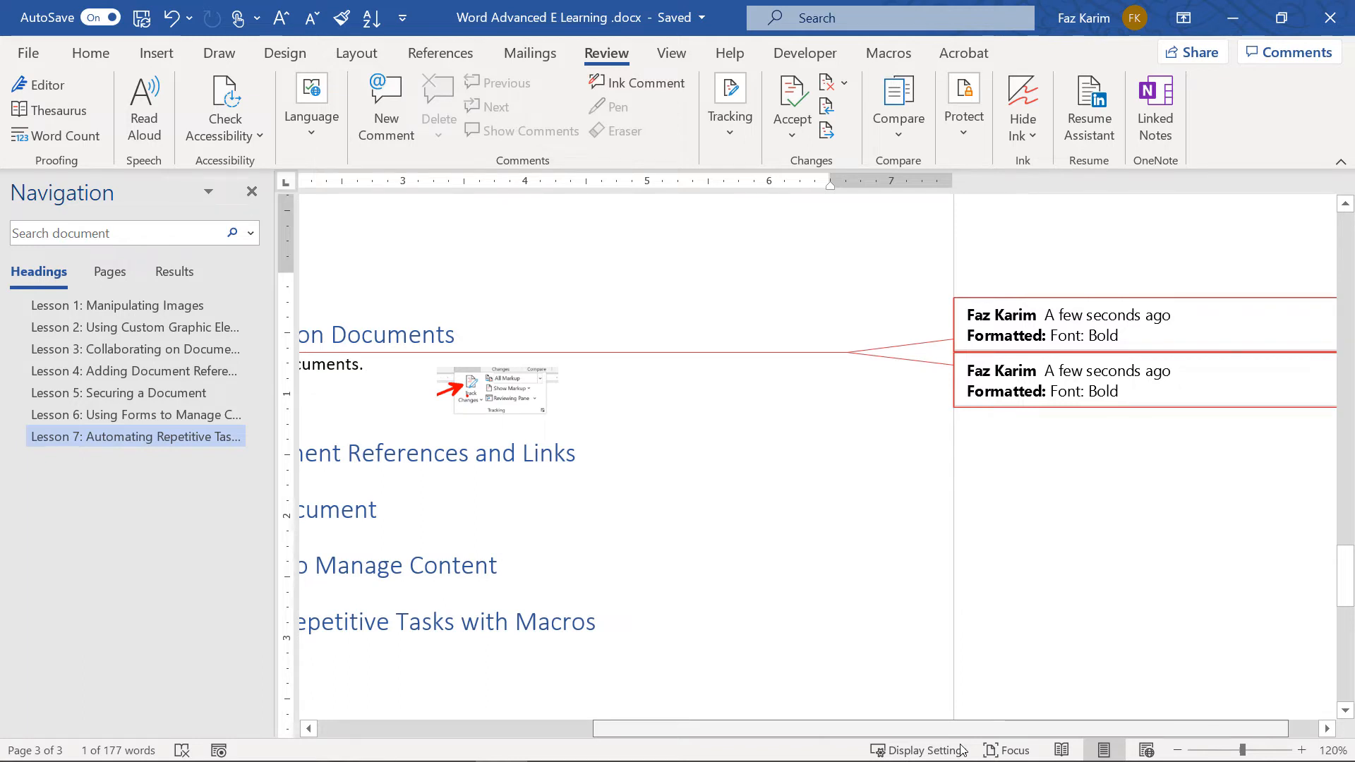
left_click_drag(961, 750, 656, 726)
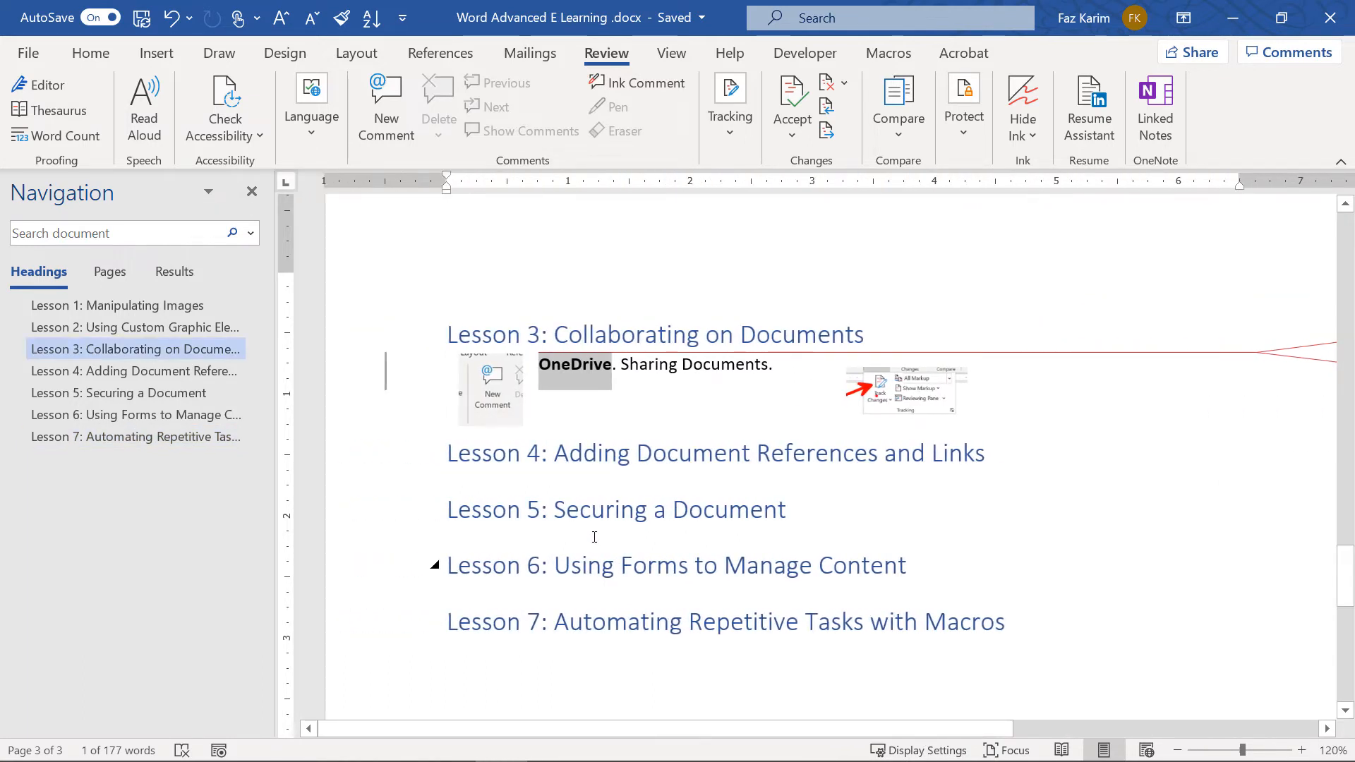
left_click(385, 375)
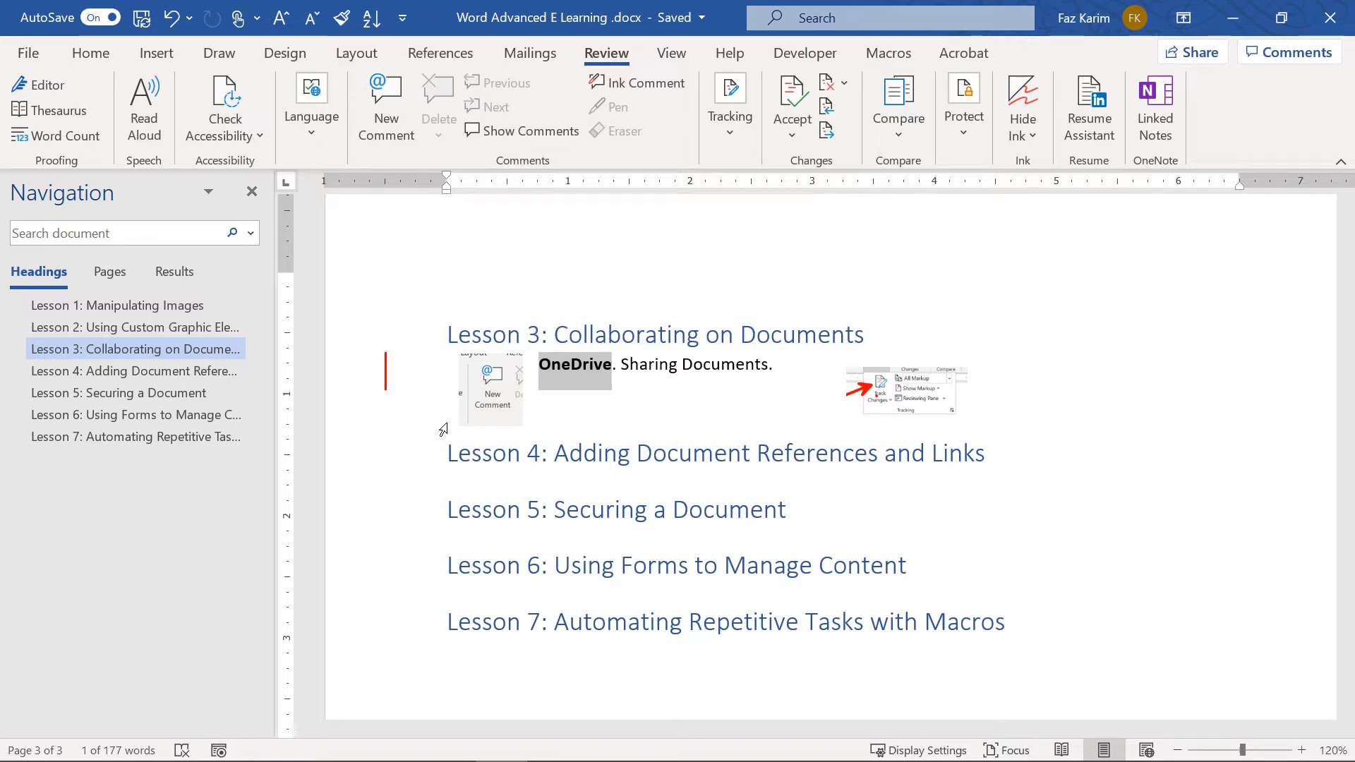
left_click(386, 371)
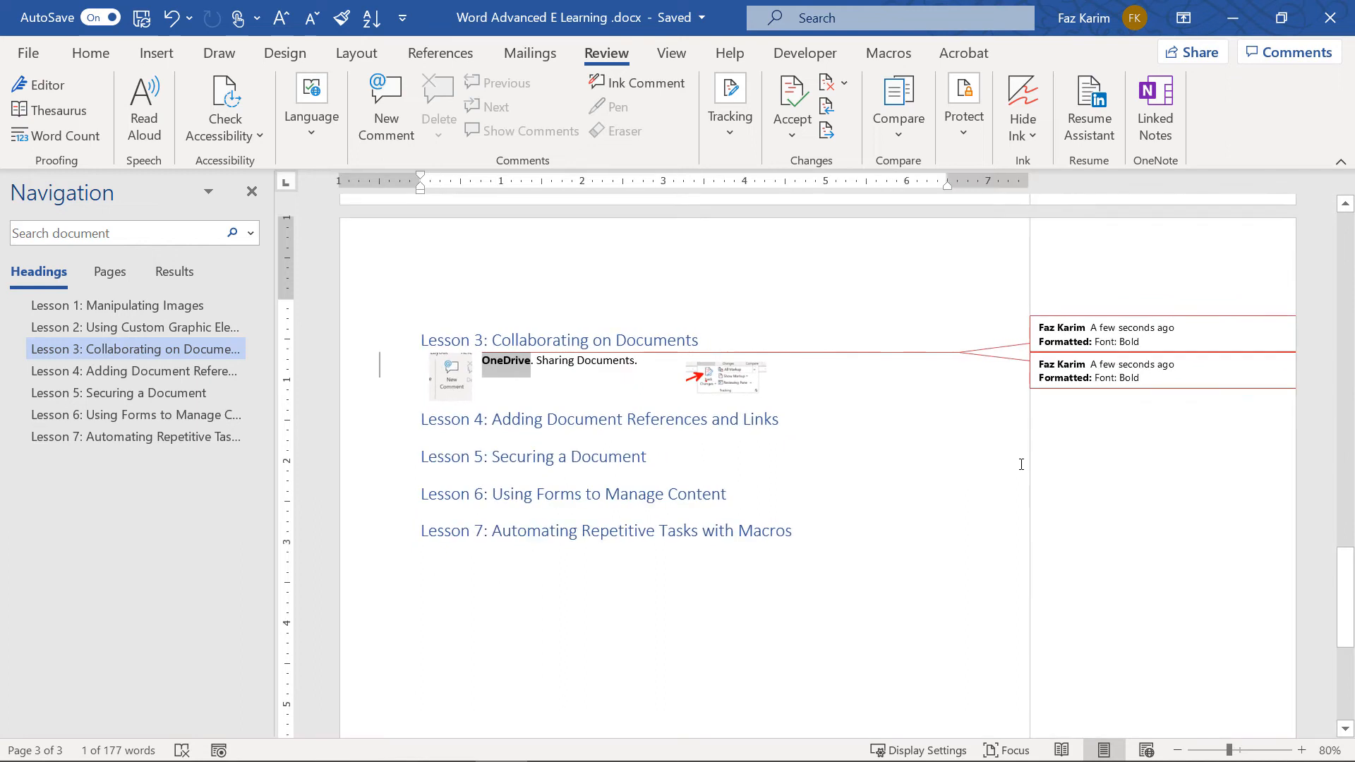
left_click(797, 134)
left_click(845, 83)
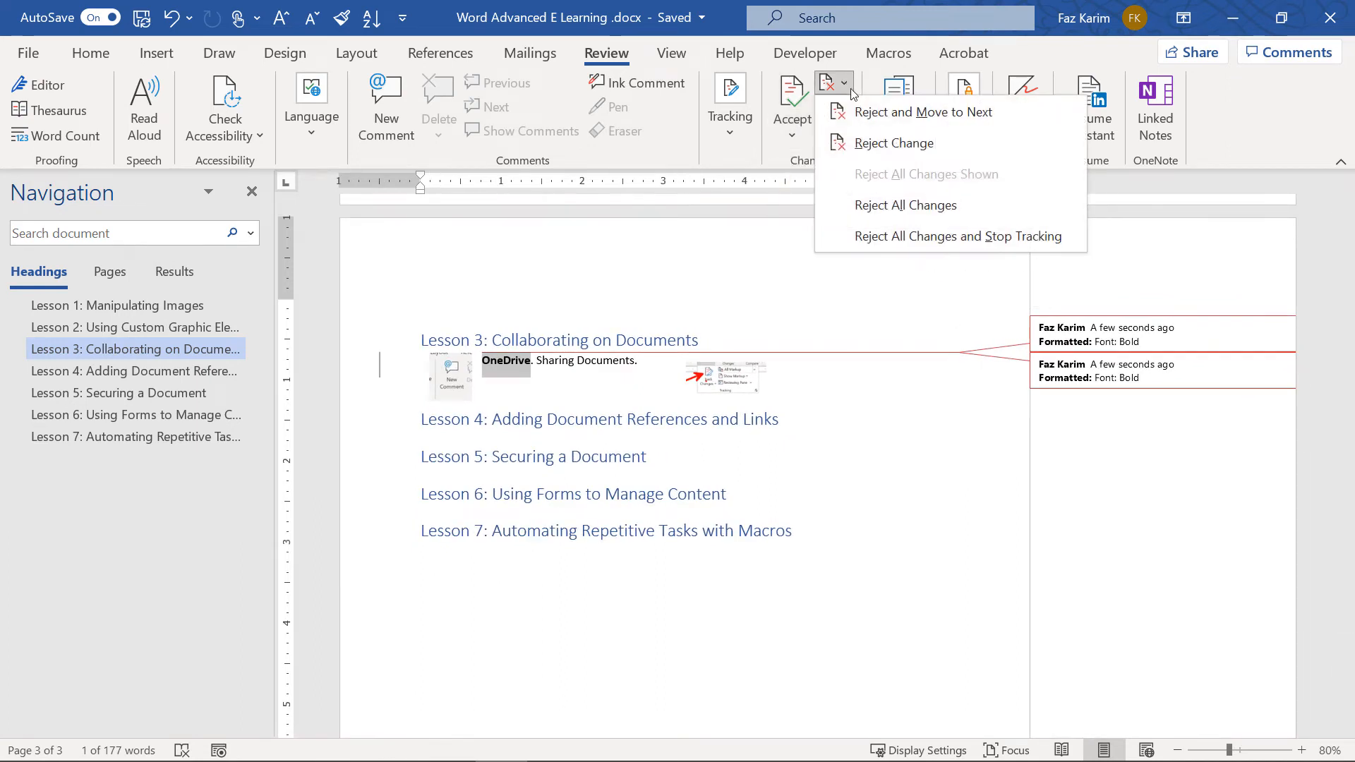
left_click(879, 113)
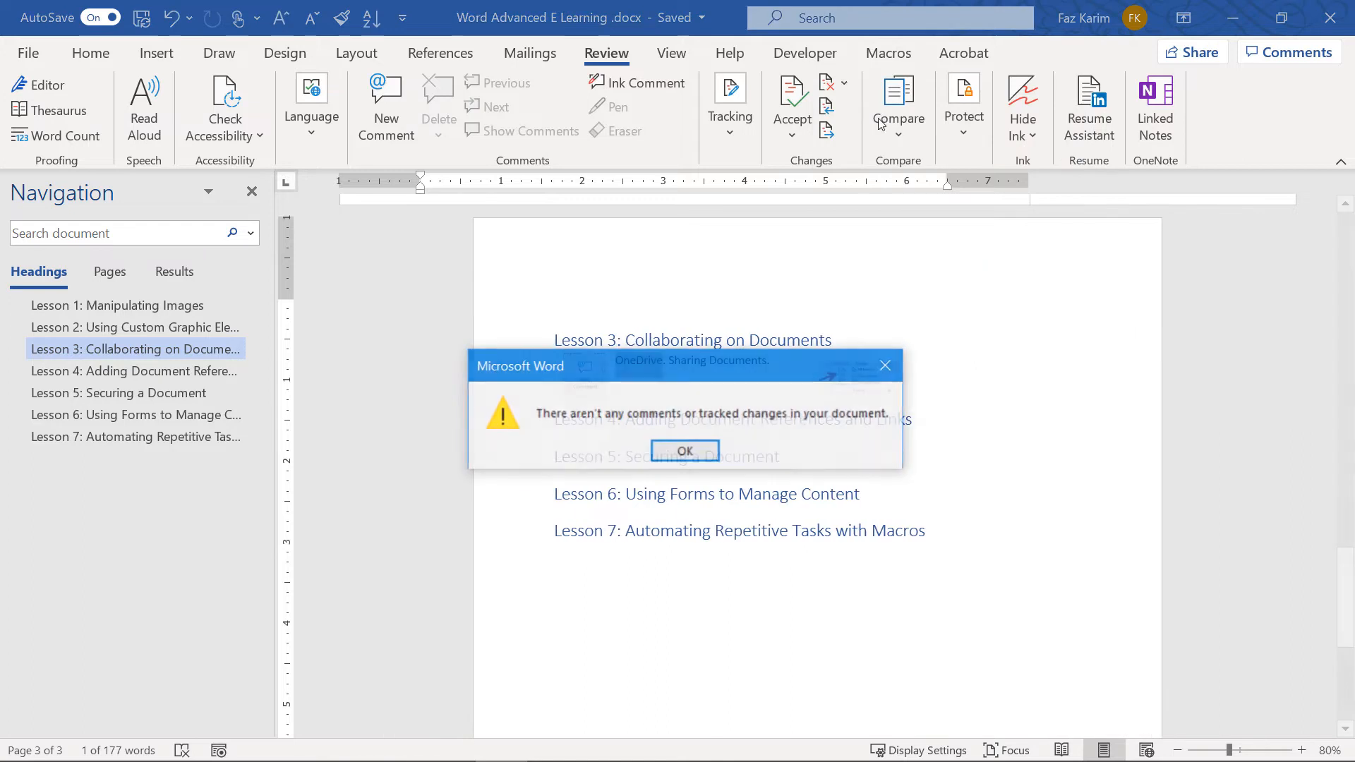
left_click(685, 452)
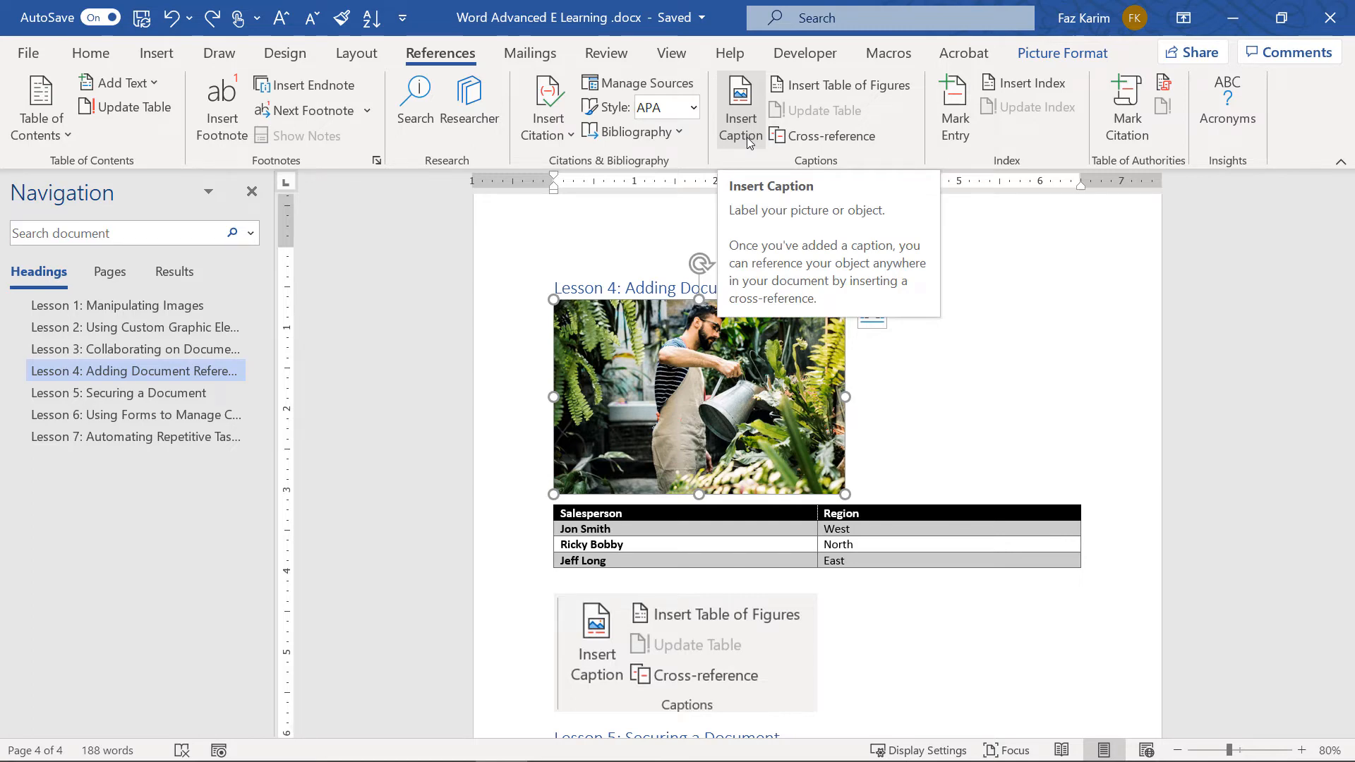
Caption the photo 'Figure 1: Water Plants' using the Figure label and 1, 2, 3 numbering
left_click(740, 113)
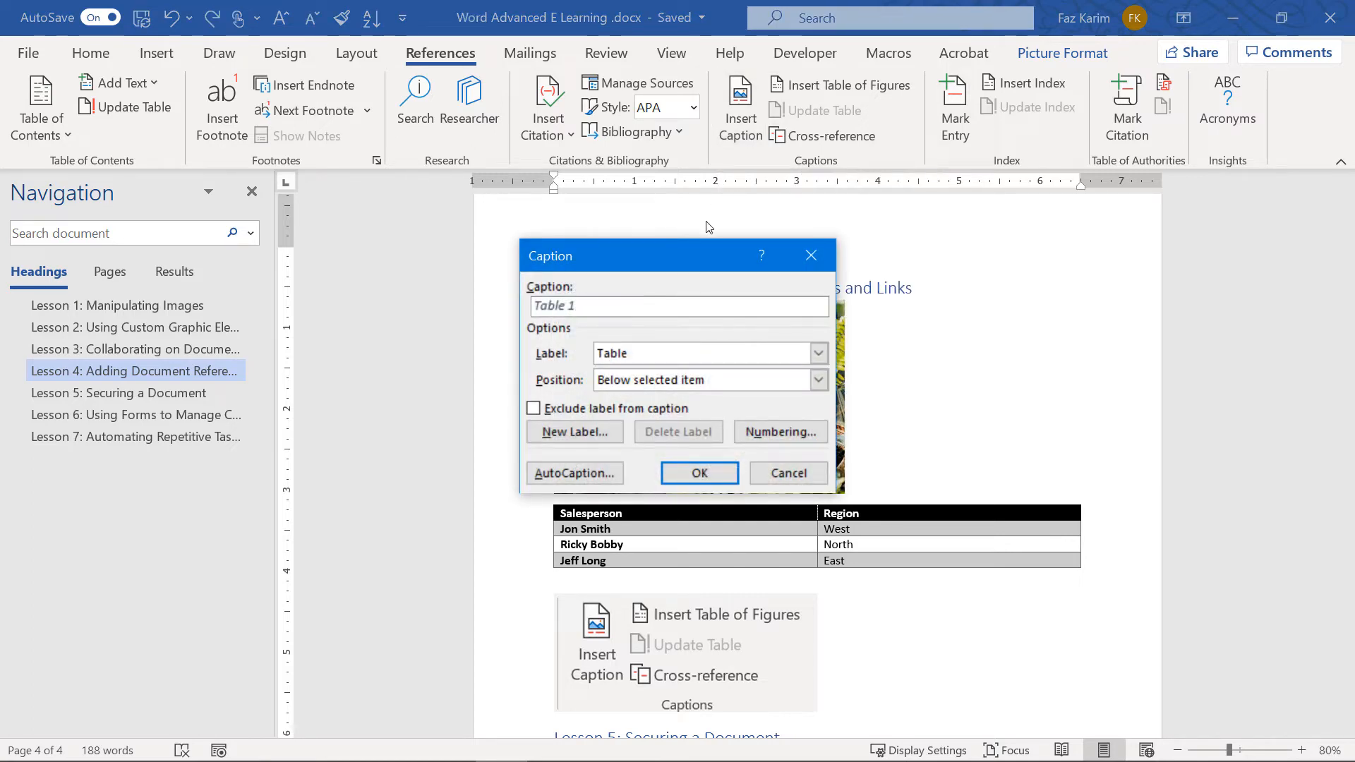
left_click(602, 351)
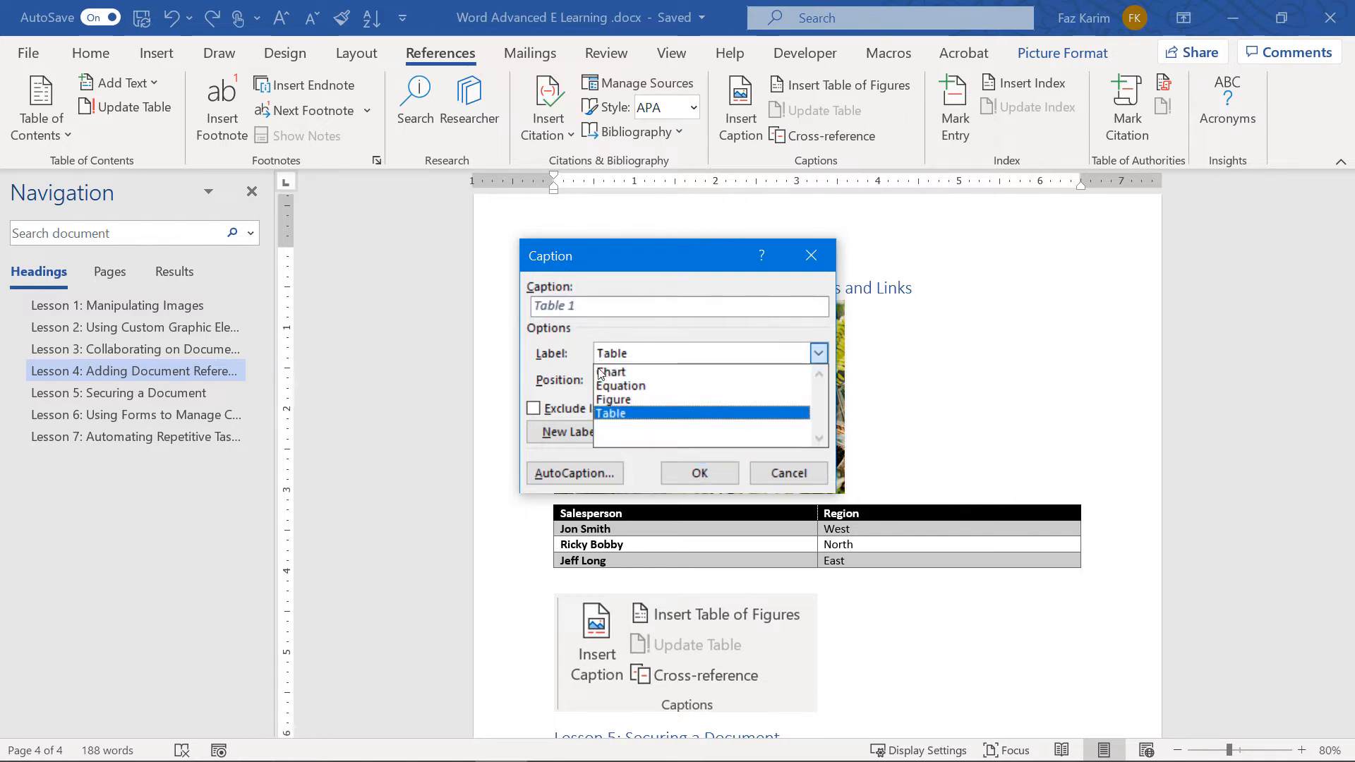
left_click(597, 400)
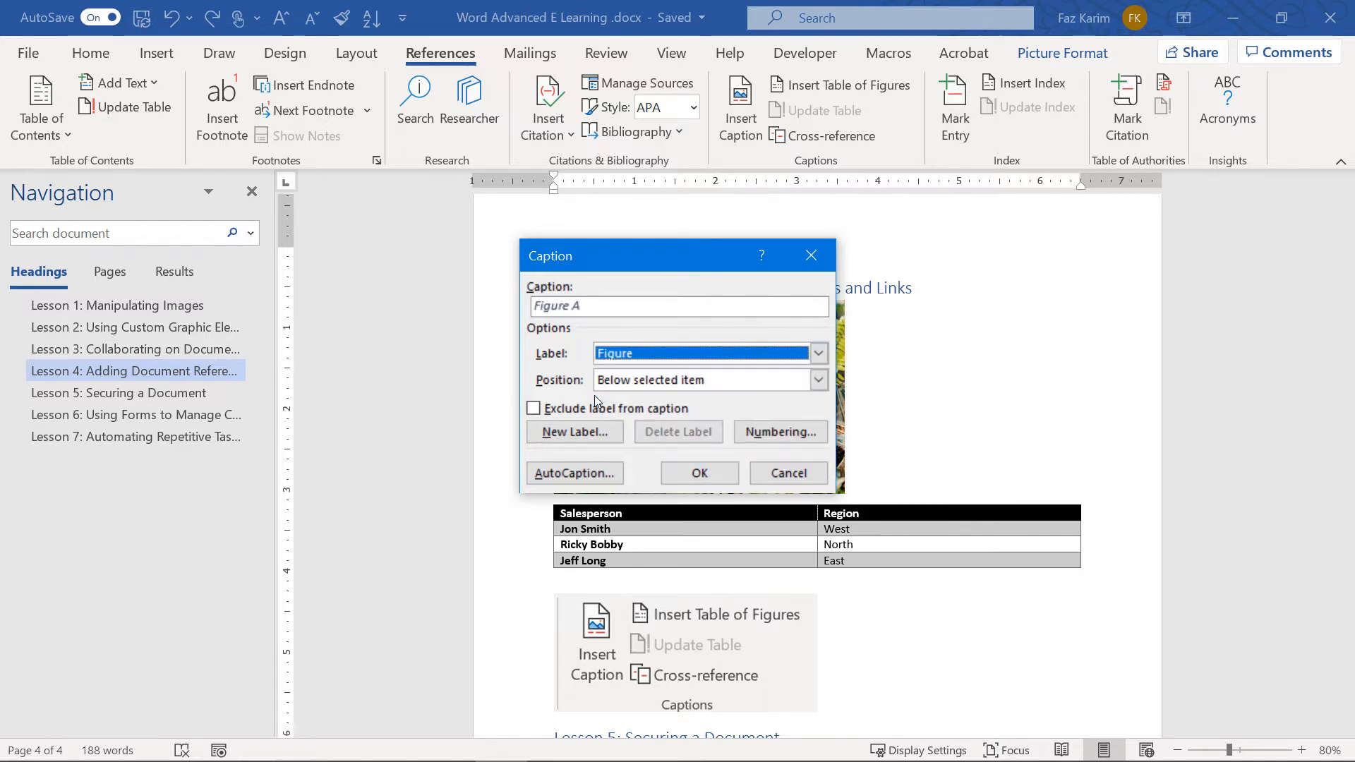
left_click(609, 307)
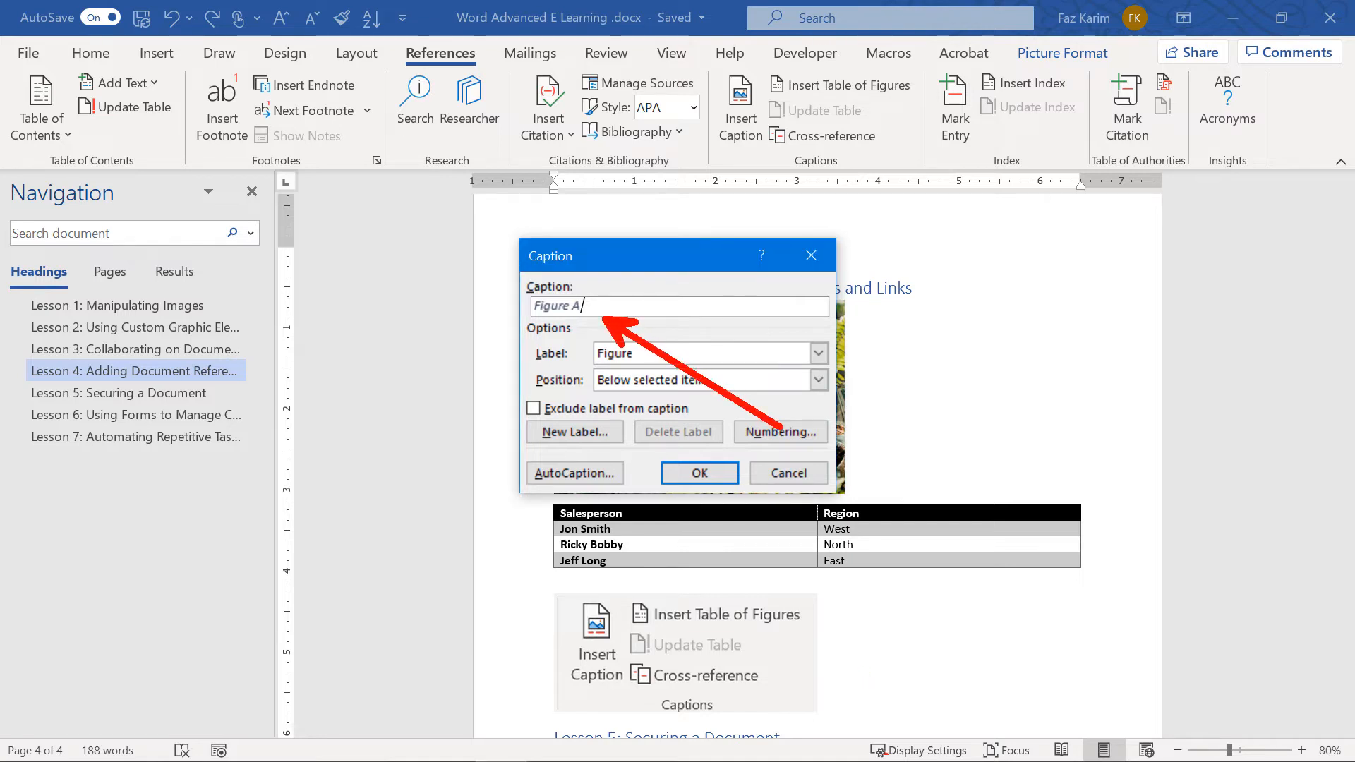
left_click(774, 433)
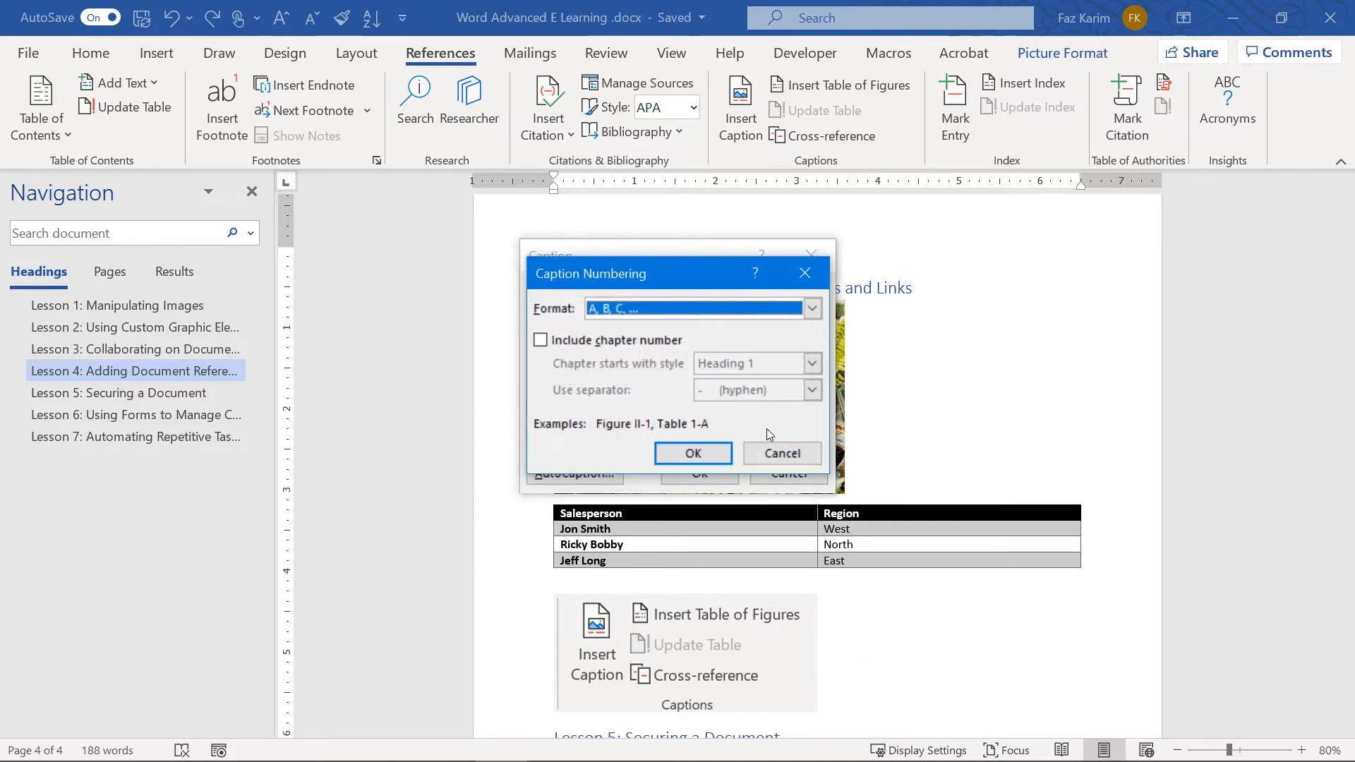
left_click(635, 312)
left_click(621, 326)
left_click(689, 453)
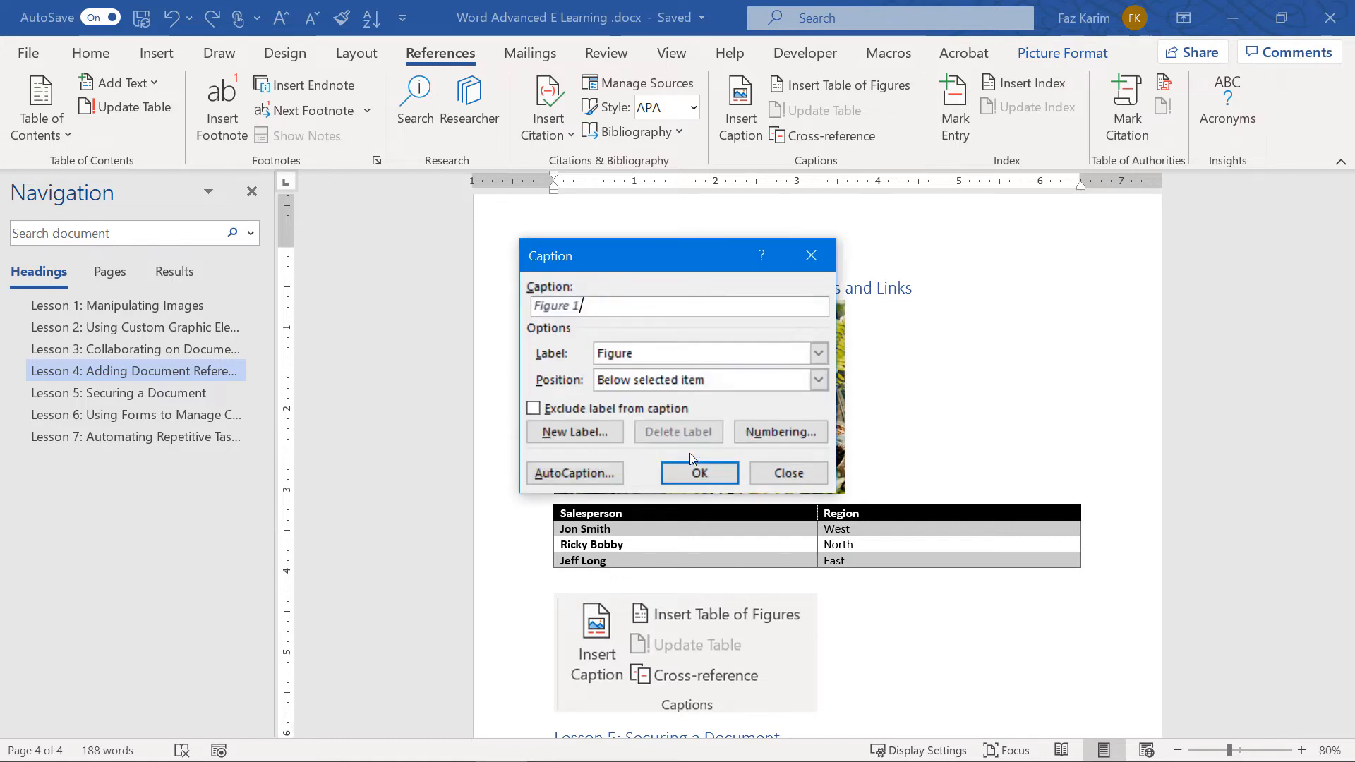
type(": W")
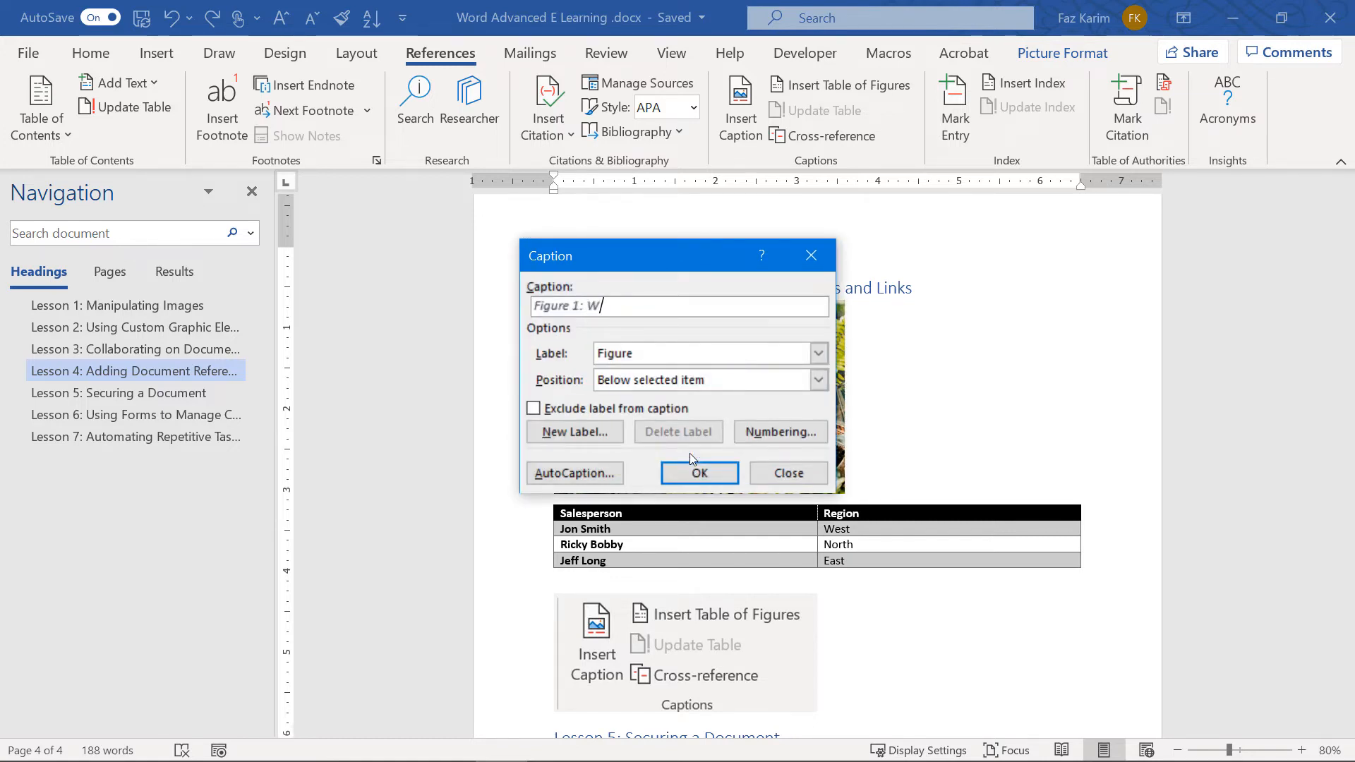
type("ater Plants")
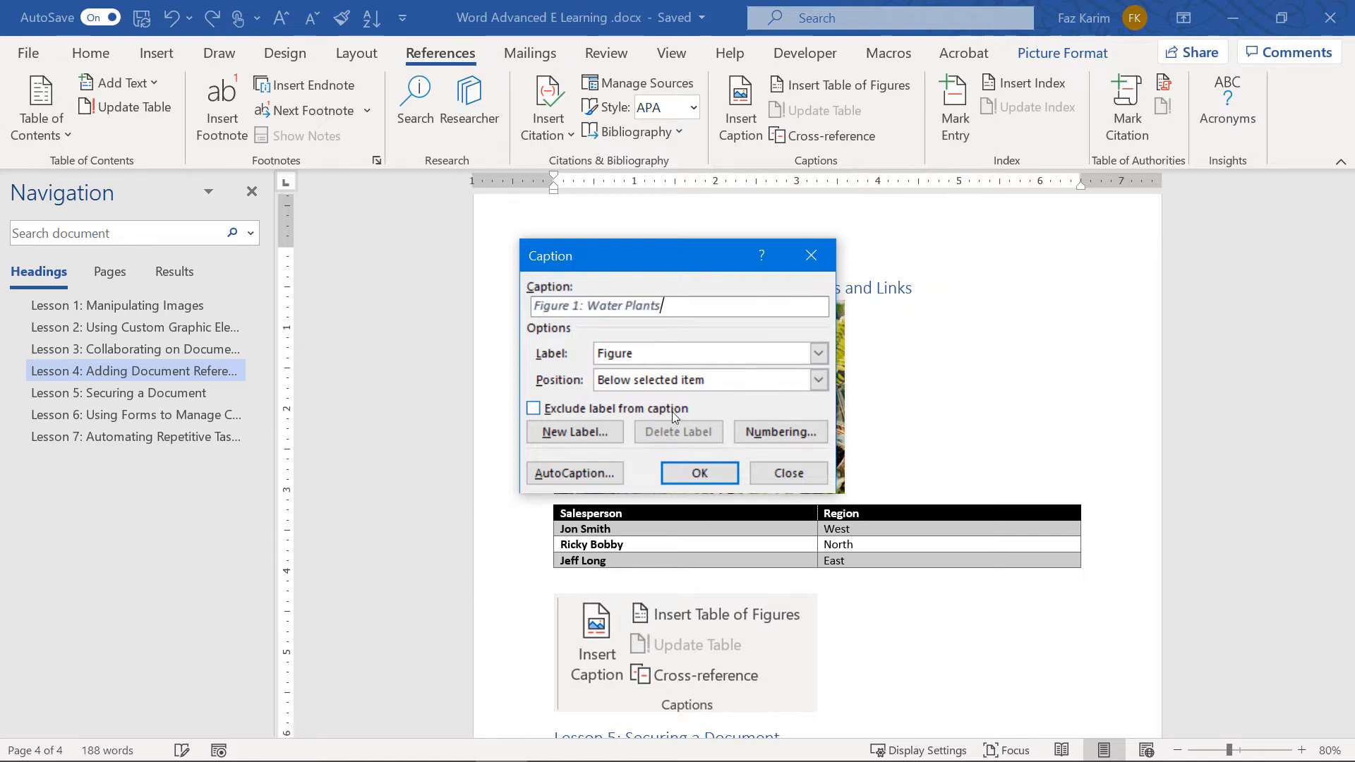
left_click(700, 474)
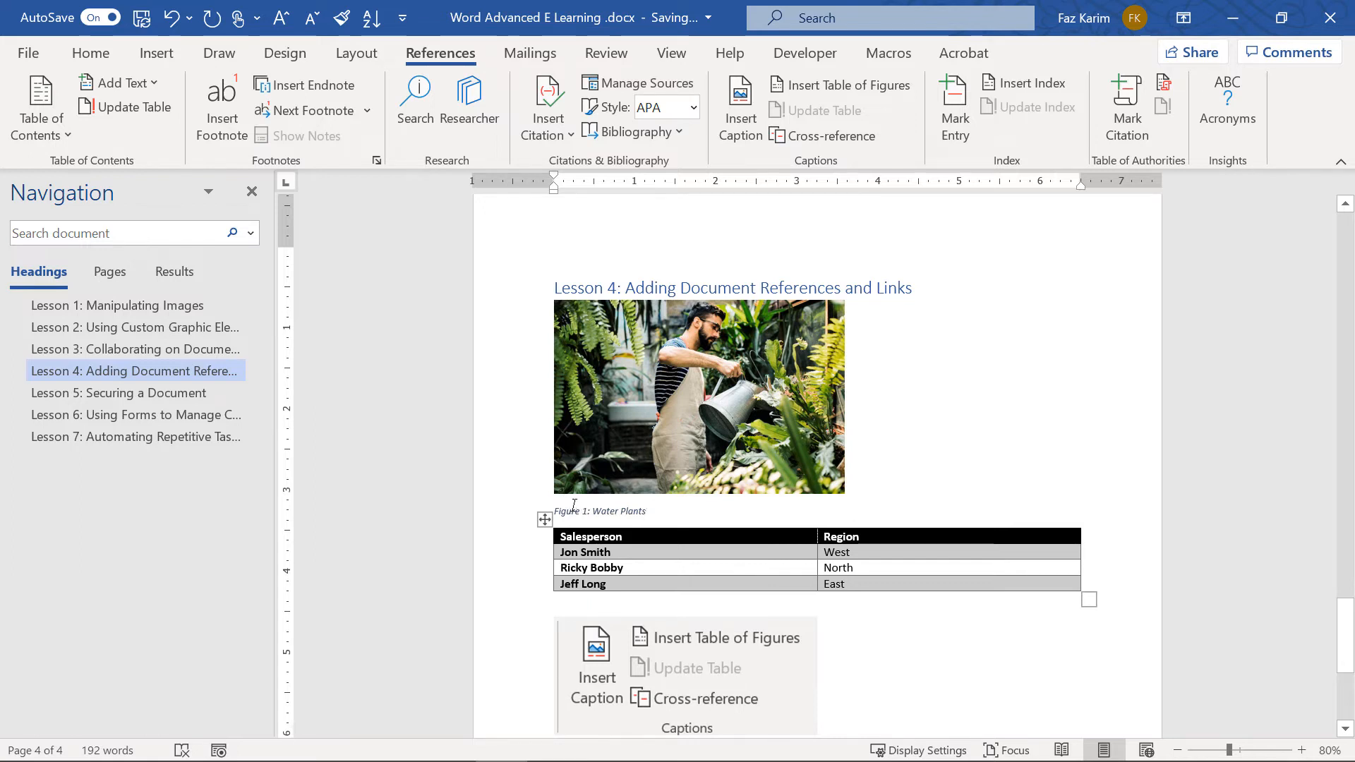
scroll(571, 504, "up", 2)
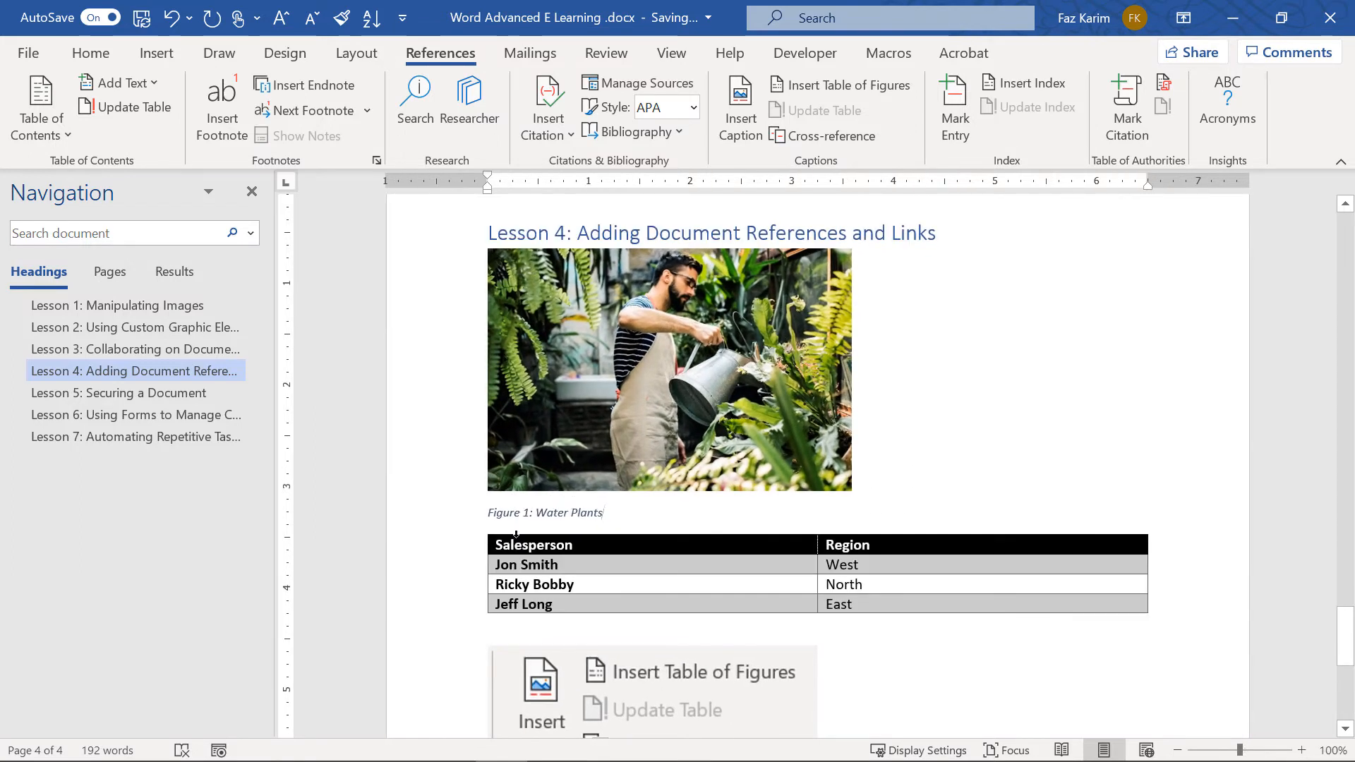
Give the salesperson table a Table-labelled caption 'Table 1: Regions' positioned above it
left_click(478, 525)
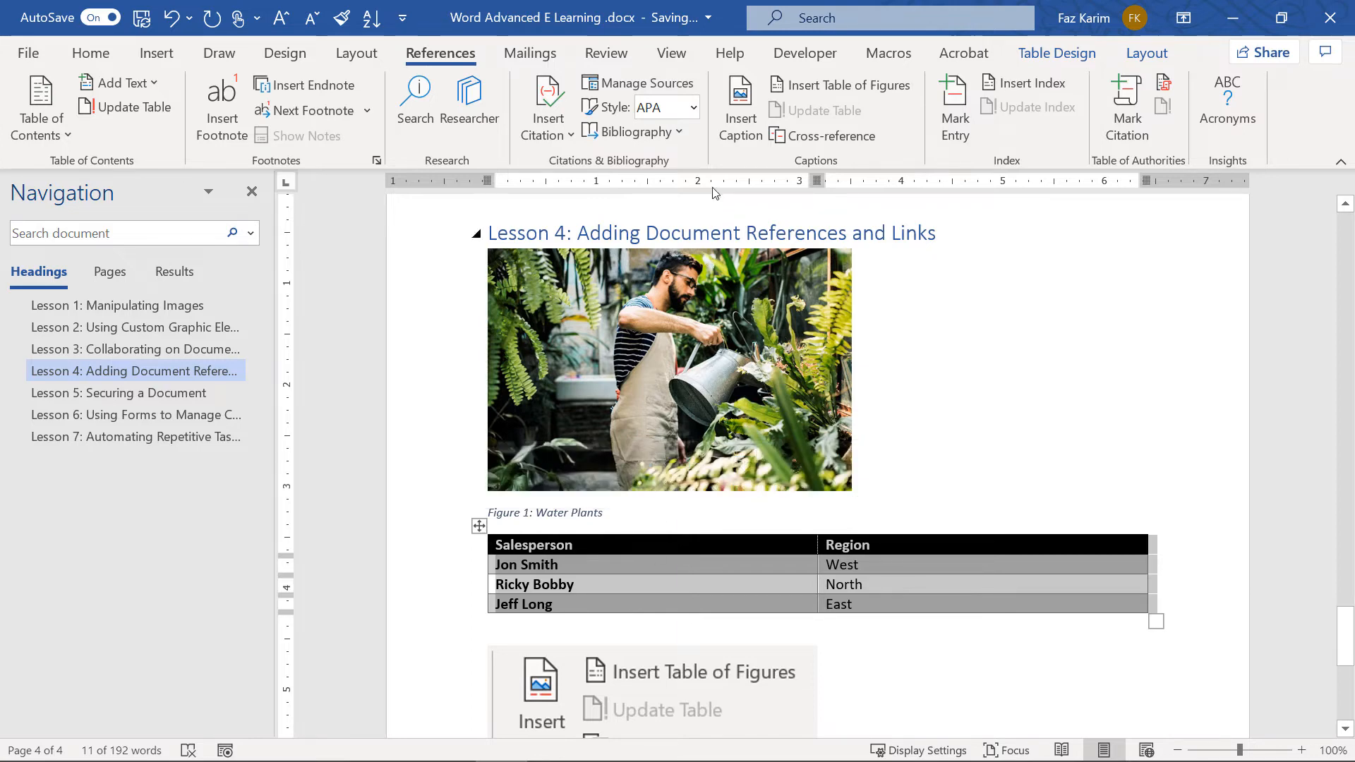
left_click(740, 113)
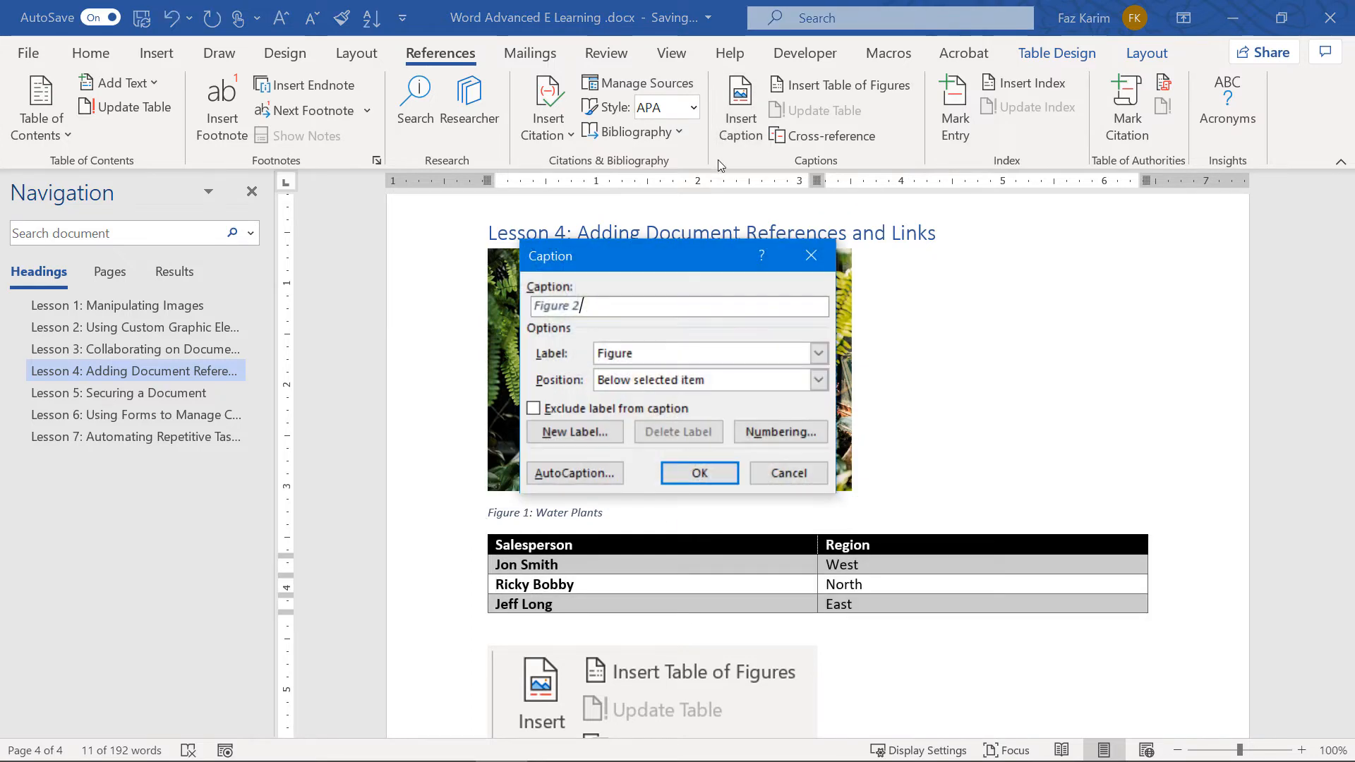
left_click(593, 355)
left_click(599, 413)
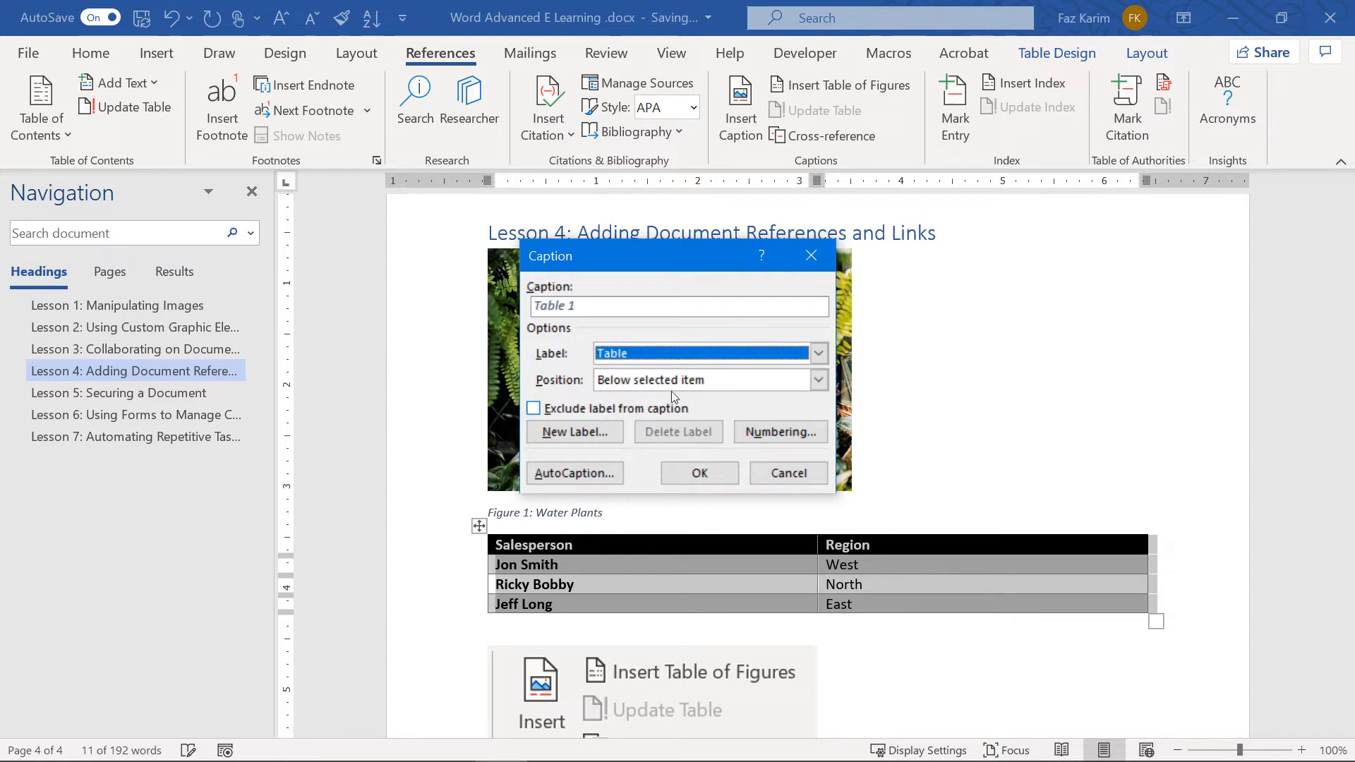
left_click(818, 380)
left_click(784, 392)
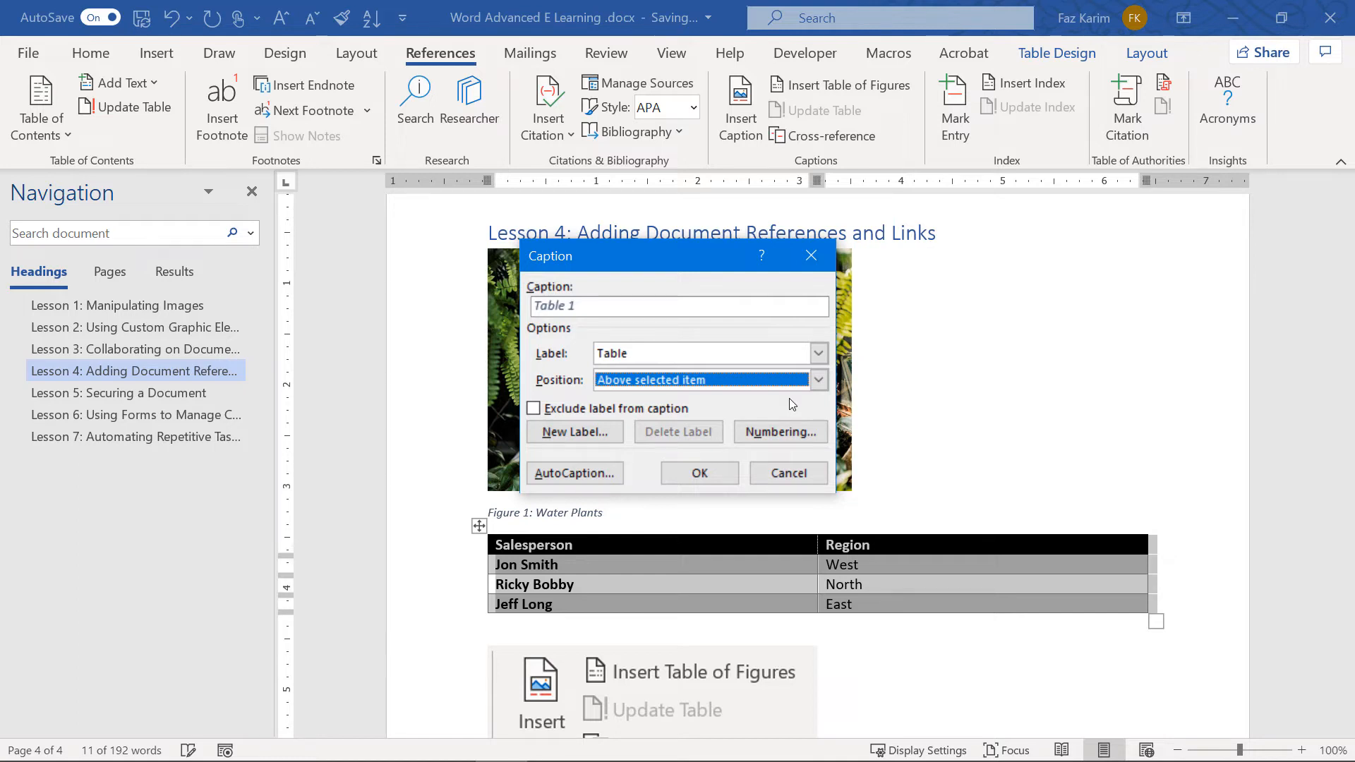
left_click(652, 309)
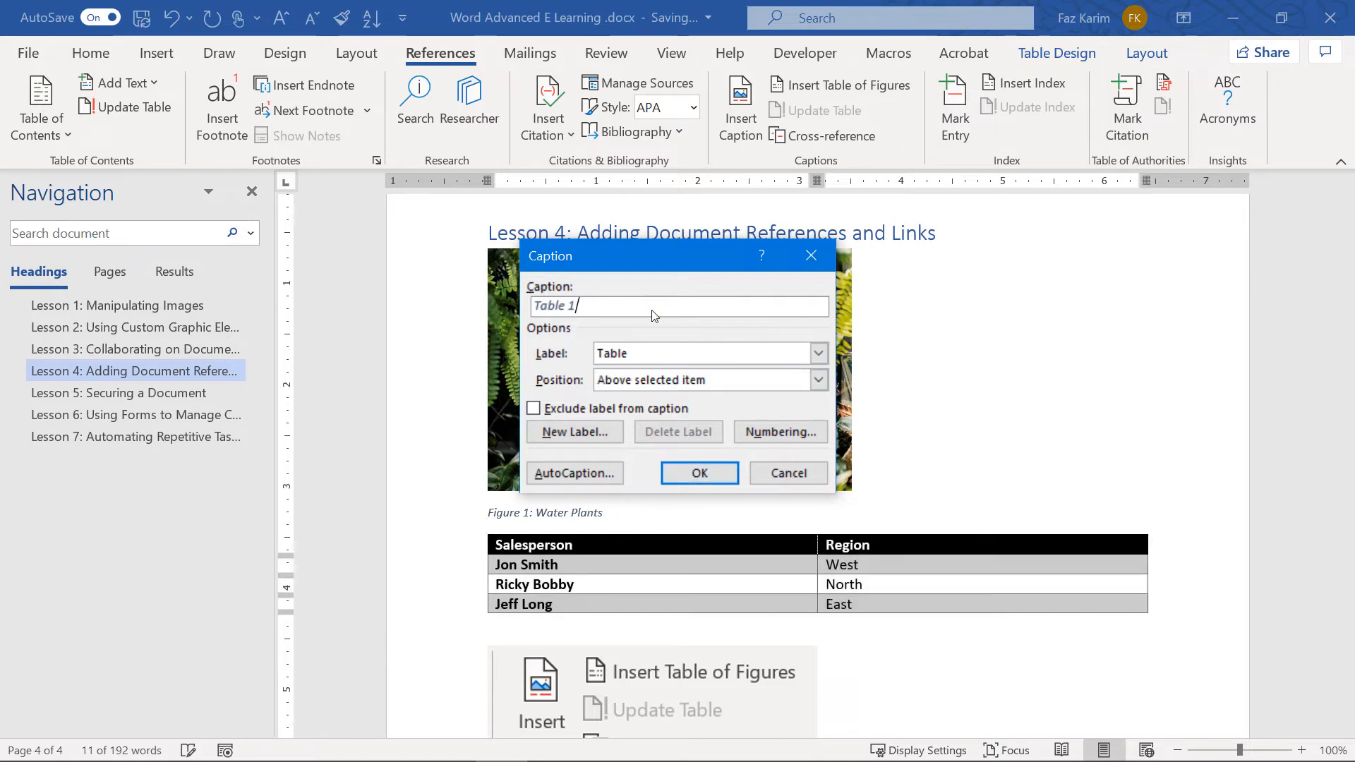
type(": Regio")
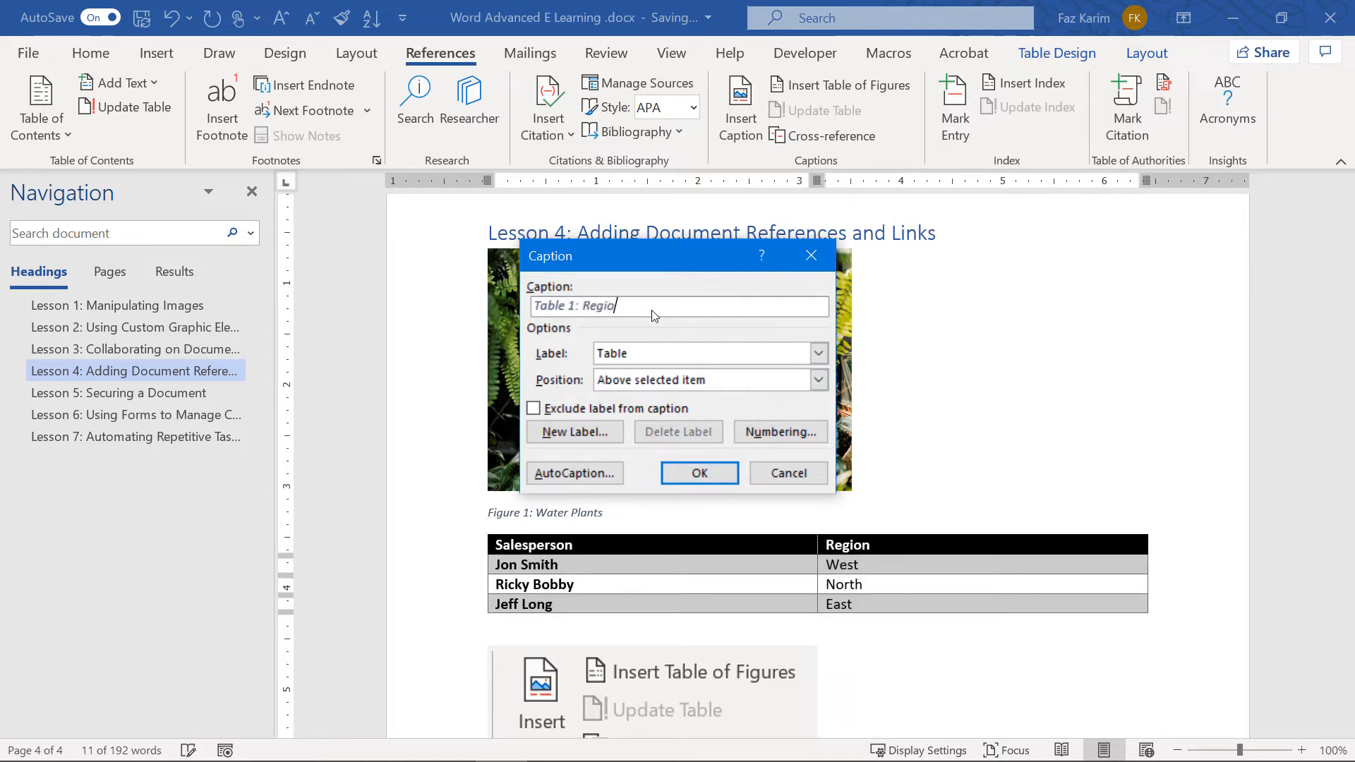
type("ns")
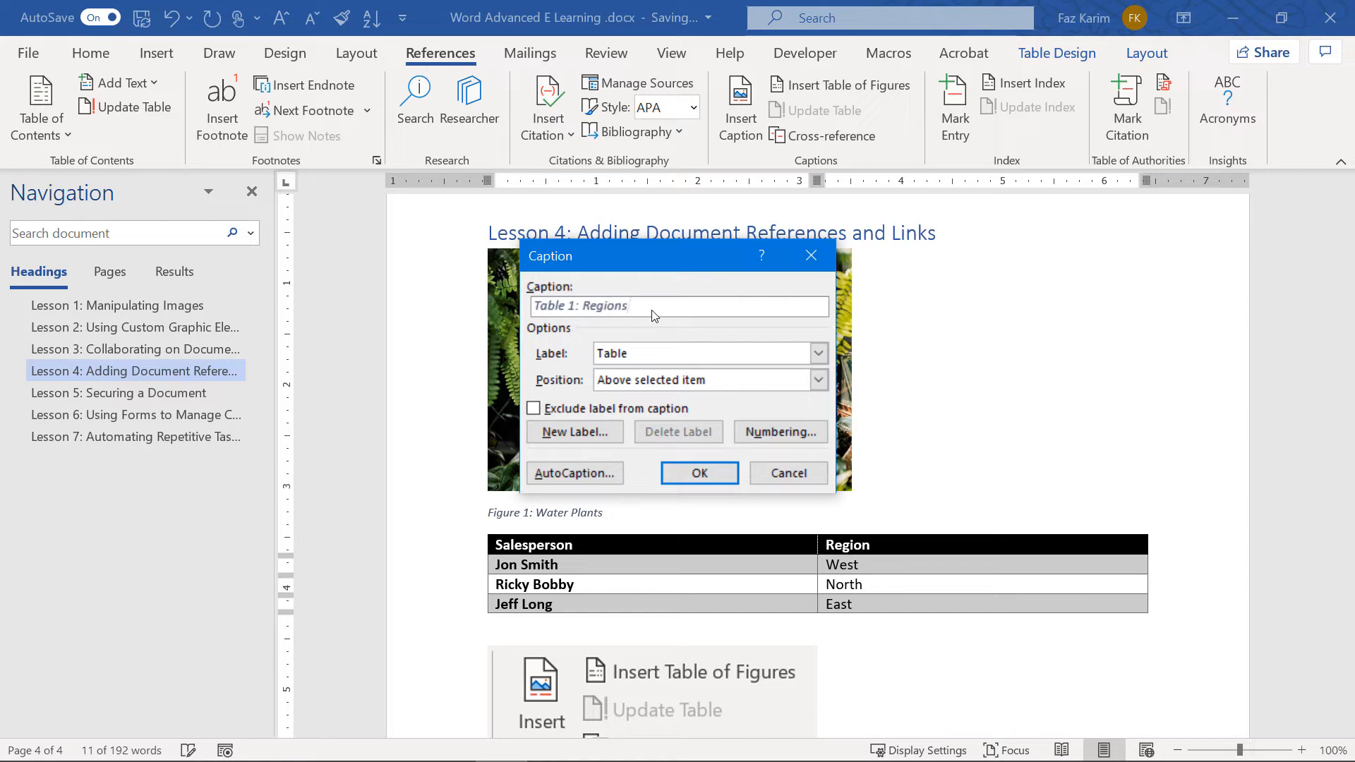
left_click(684, 471)
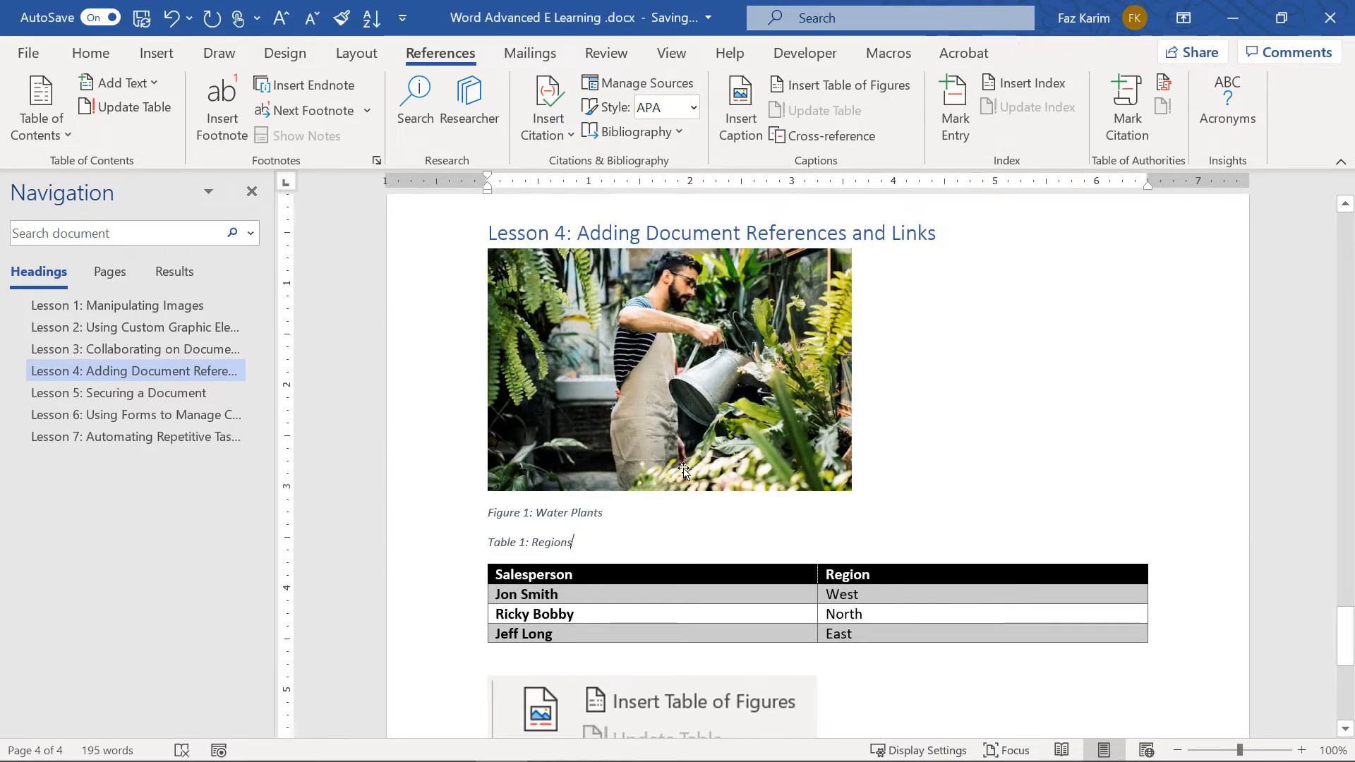
scroll(683, 469, "down", 3)
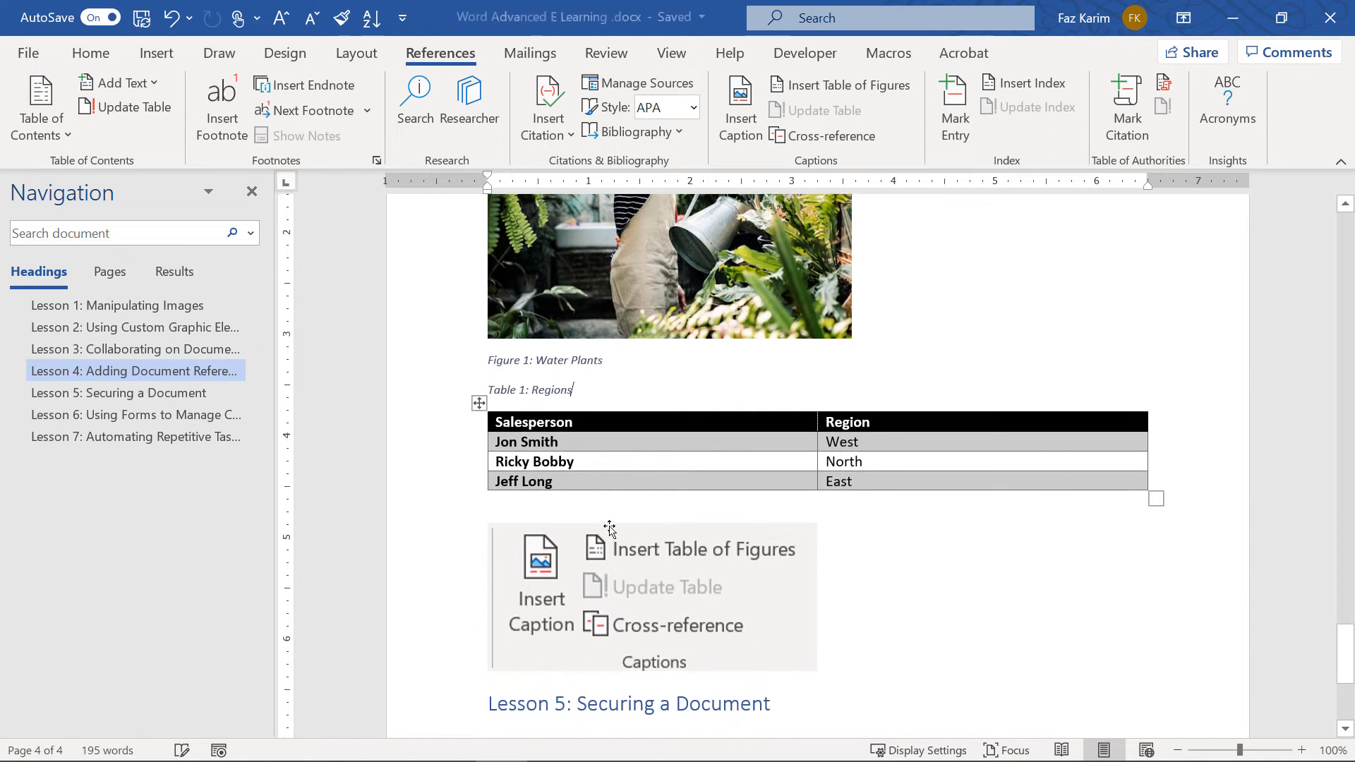
Caption the Captions screenshot 'Figure 2: The Captions Command Group' with the Figure label, positioned Above
left_click(571, 556)
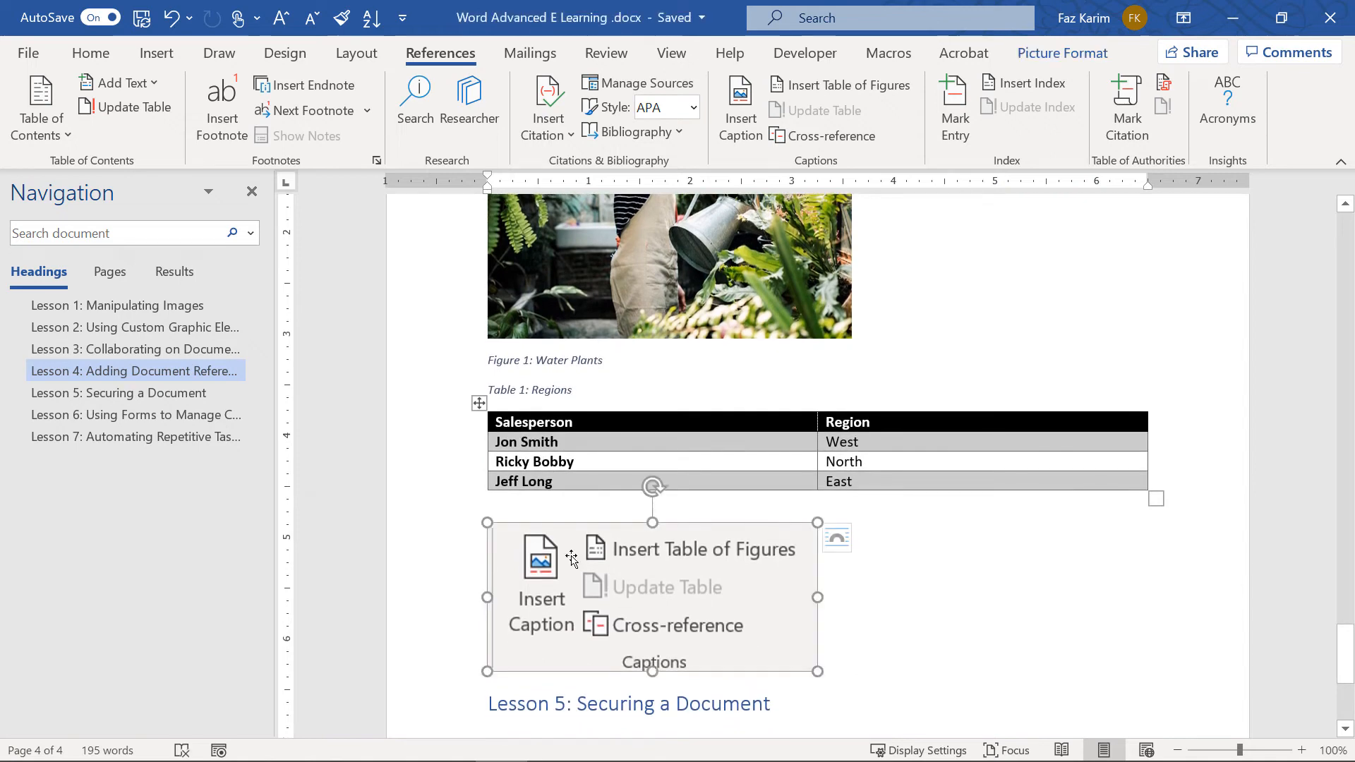
left_click(740, 106)
left_click(625, 353)
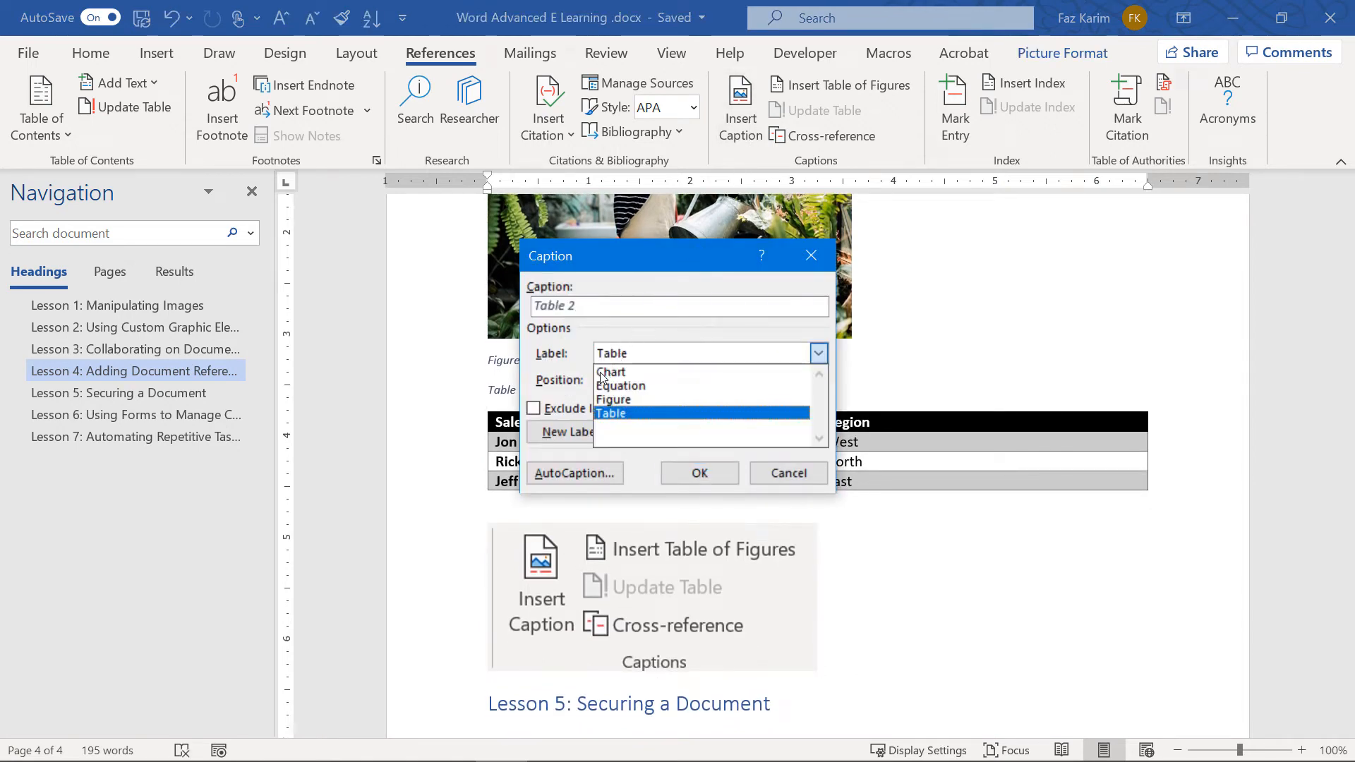
left_click(596, 400)
left_click(582, 305)
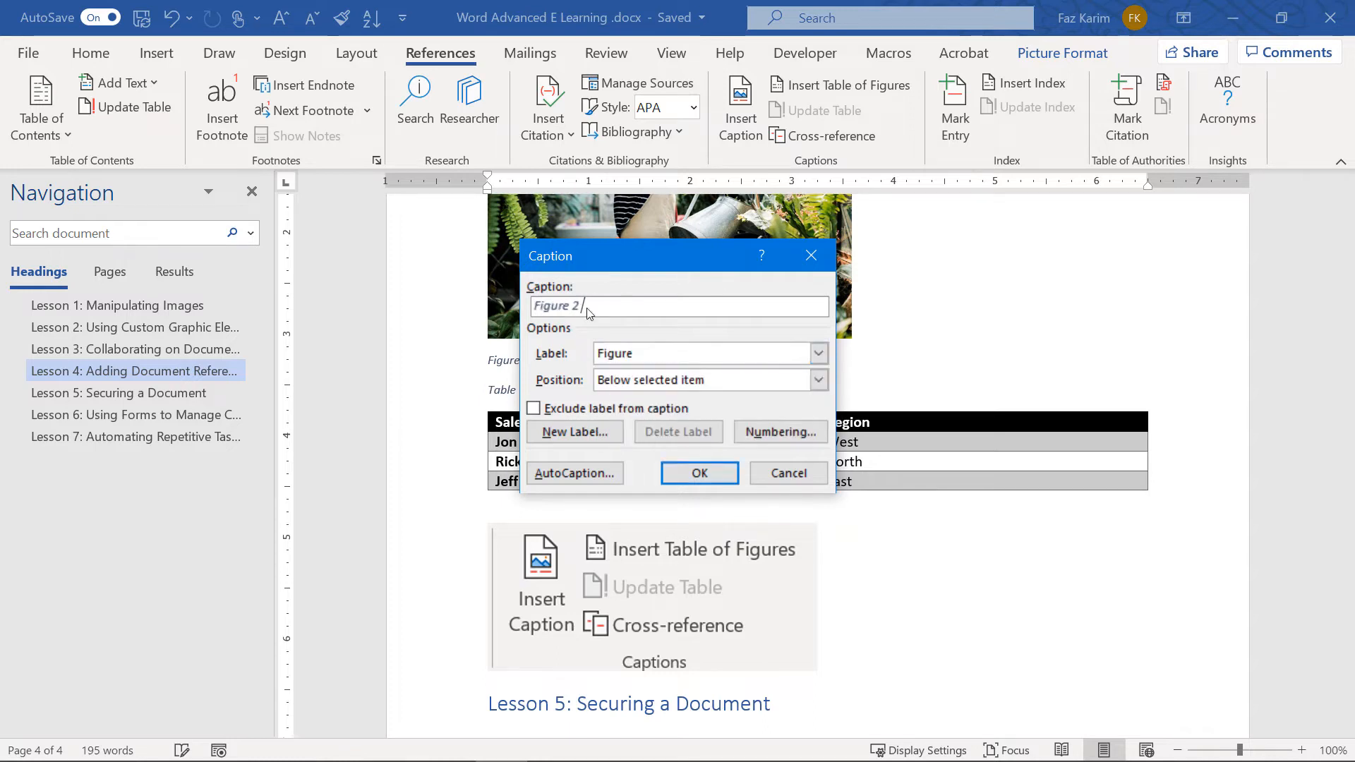
type(": THe R")
key("BackSpace")
key("BackSpace")
key("BackSpace")
key("BackSpace")
type("he Captions COmman")
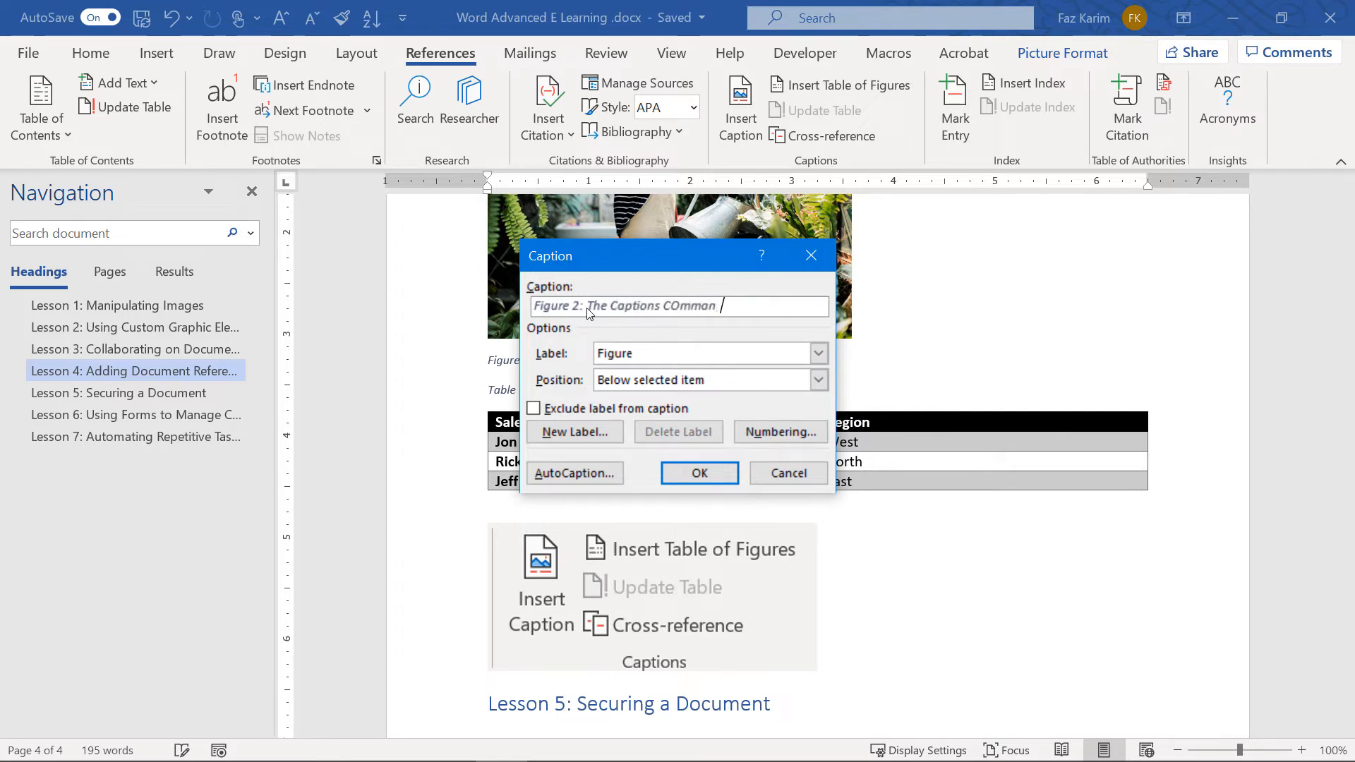
key("BackSpace")
key("BackSpace")
key("BackSpace")
key("BackSpace")
key("BackSpace")
key("BackSpace")
type("ommand ")
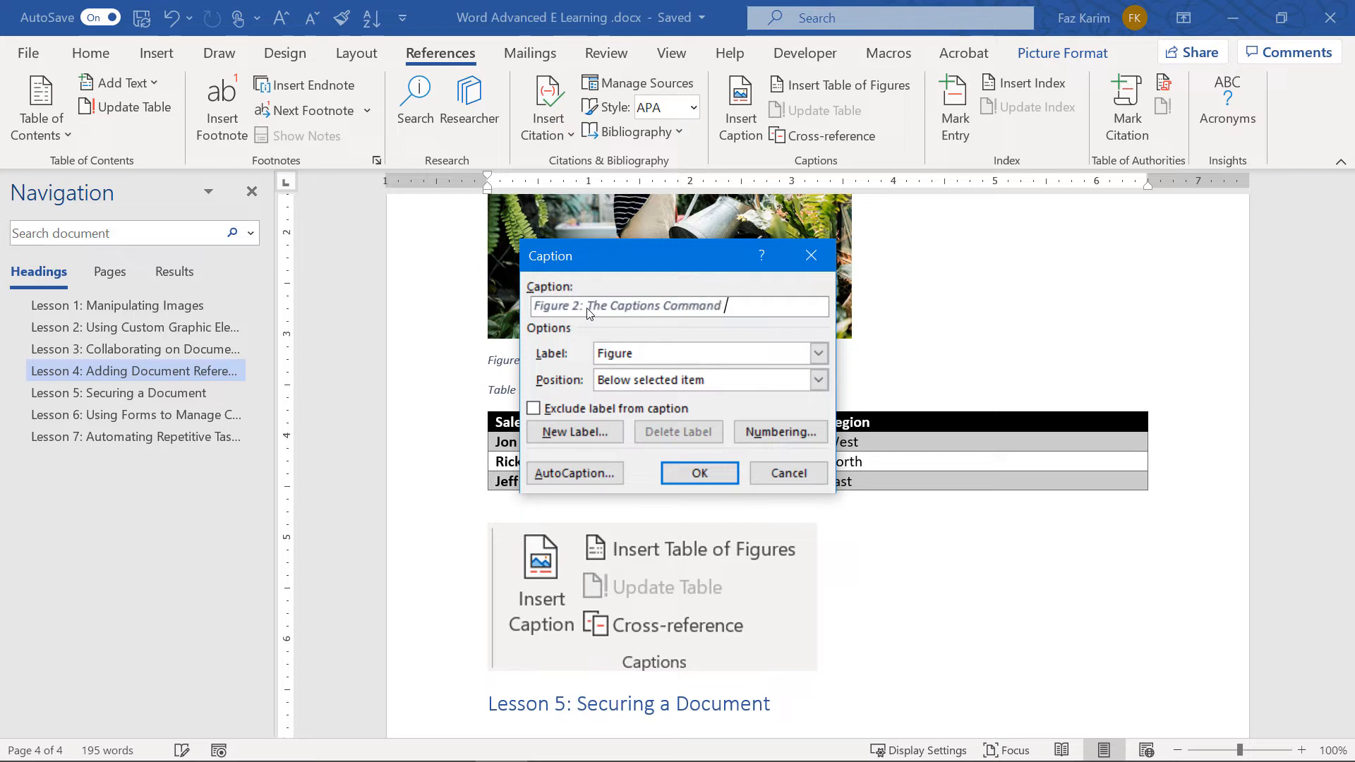
type("Group")
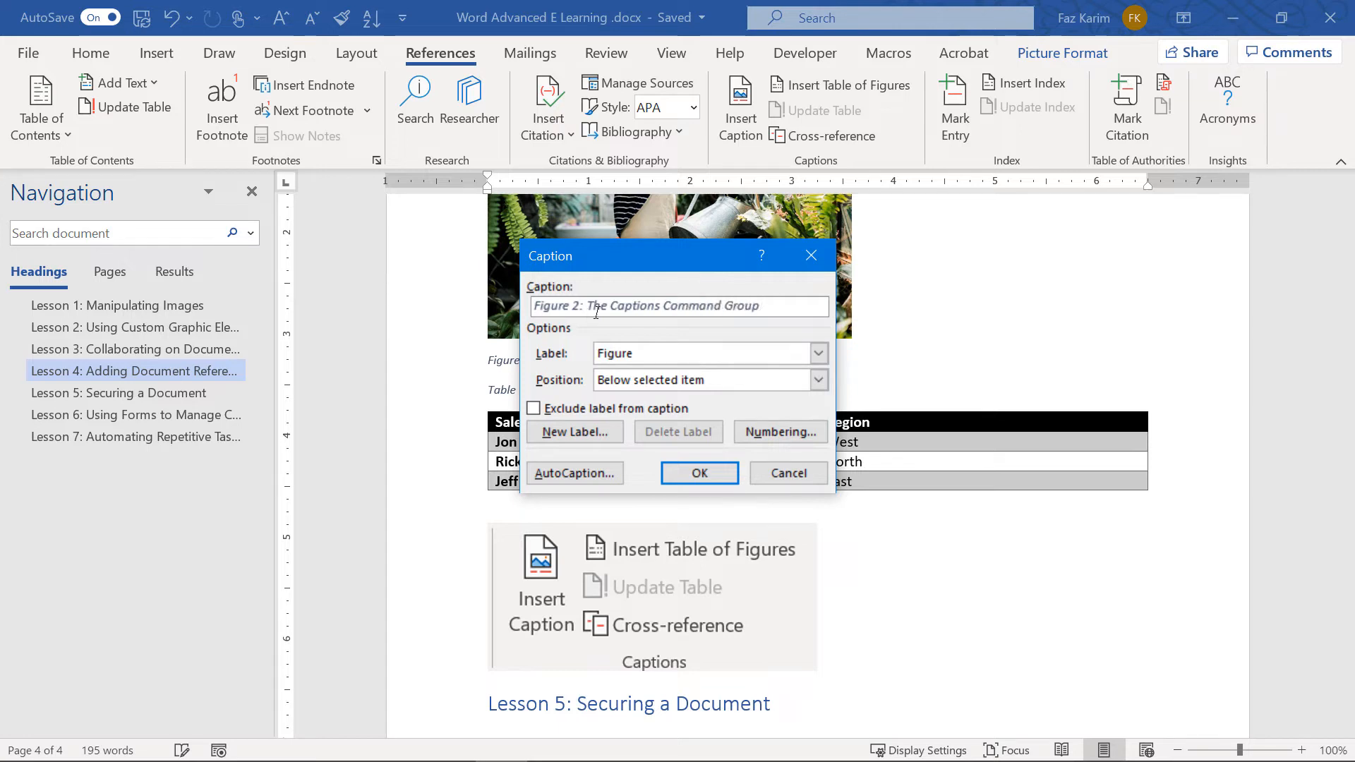
left_click(632, 381)
left_click(630, 394)
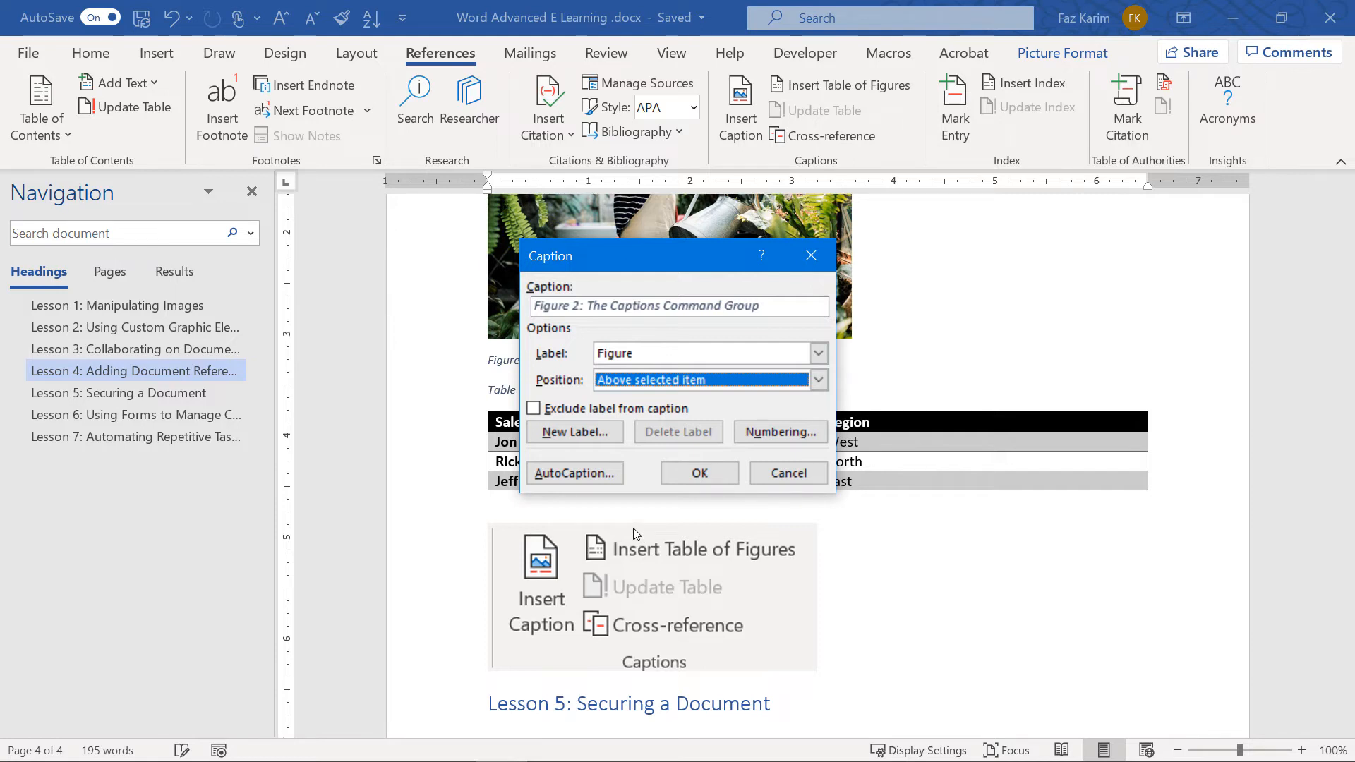
left_click(712, 477)
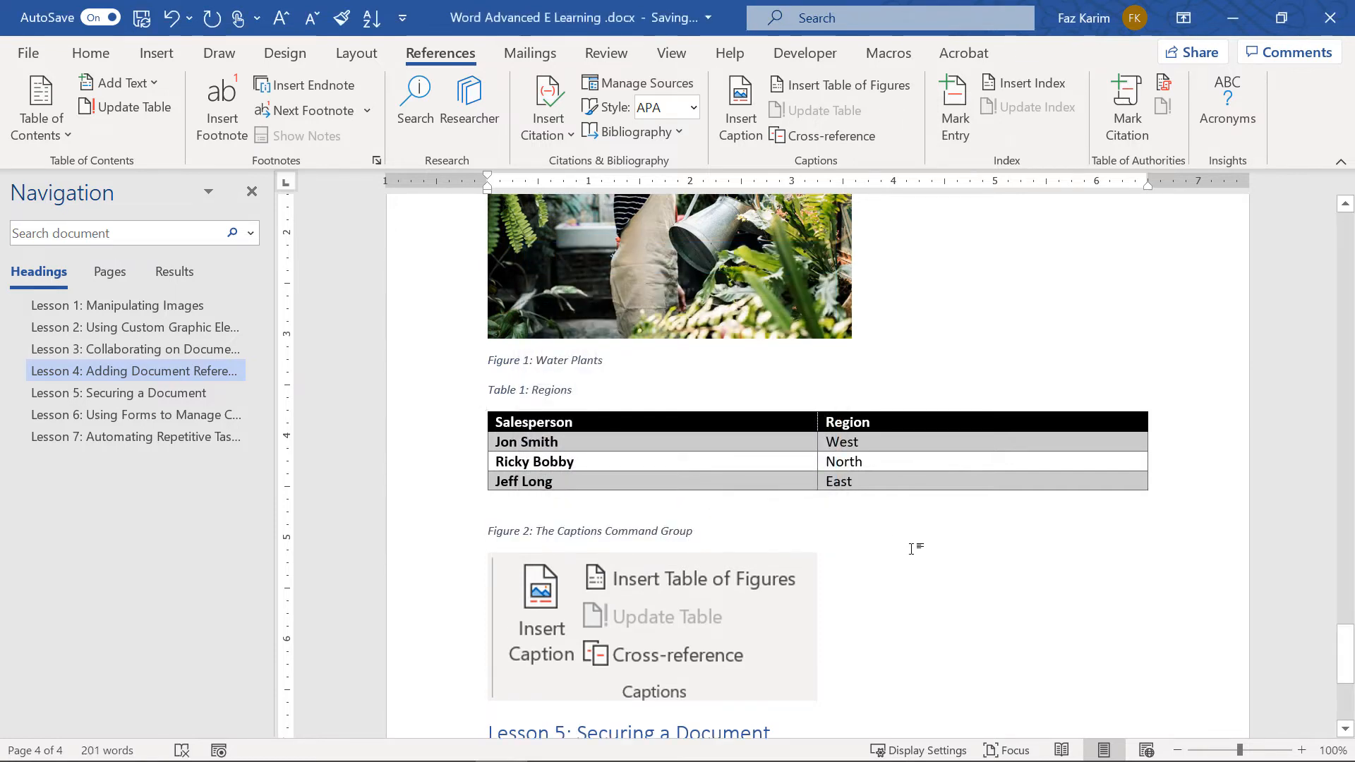
scroll(911, 548, "up", 5)
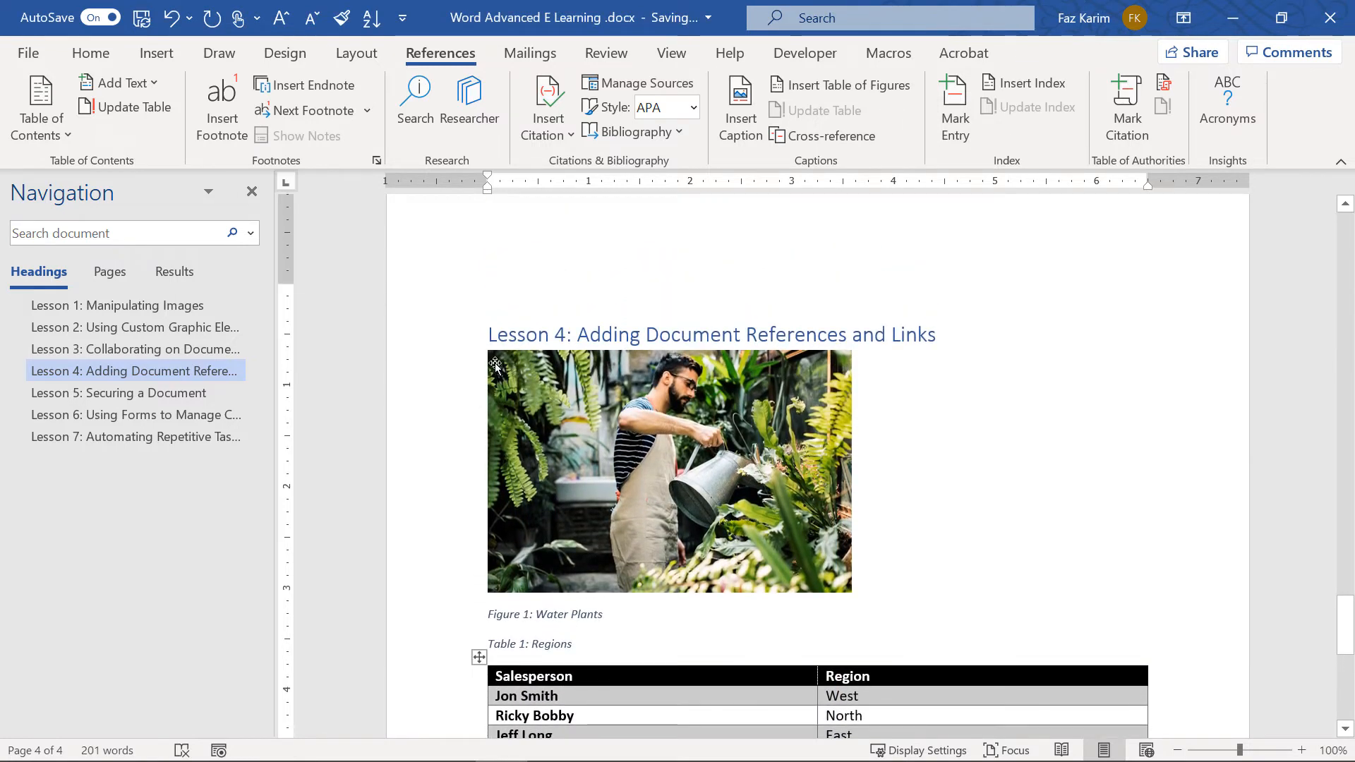
Add a blank line under the Lesson 4 heading and insert a default table of figures there
left_click(481, 362)
key("Return")
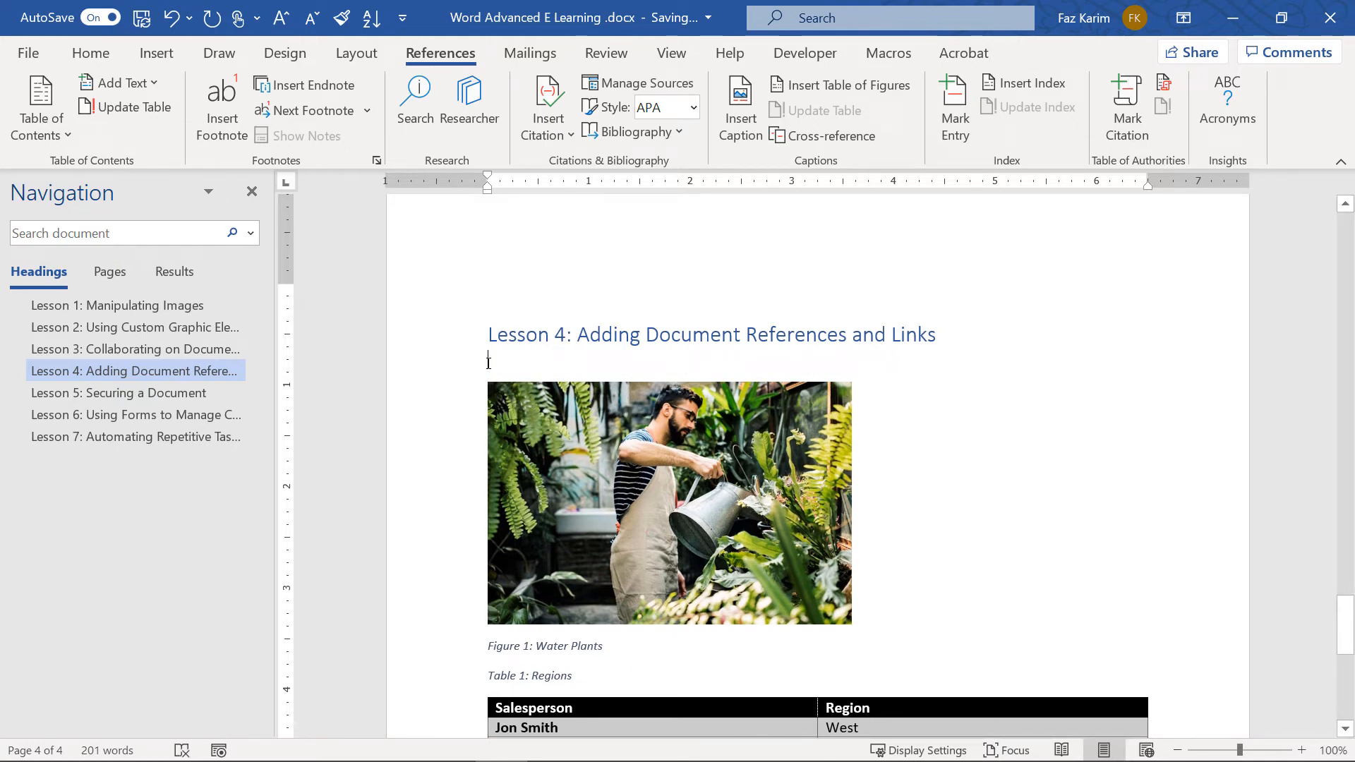
left_click(887, 86)
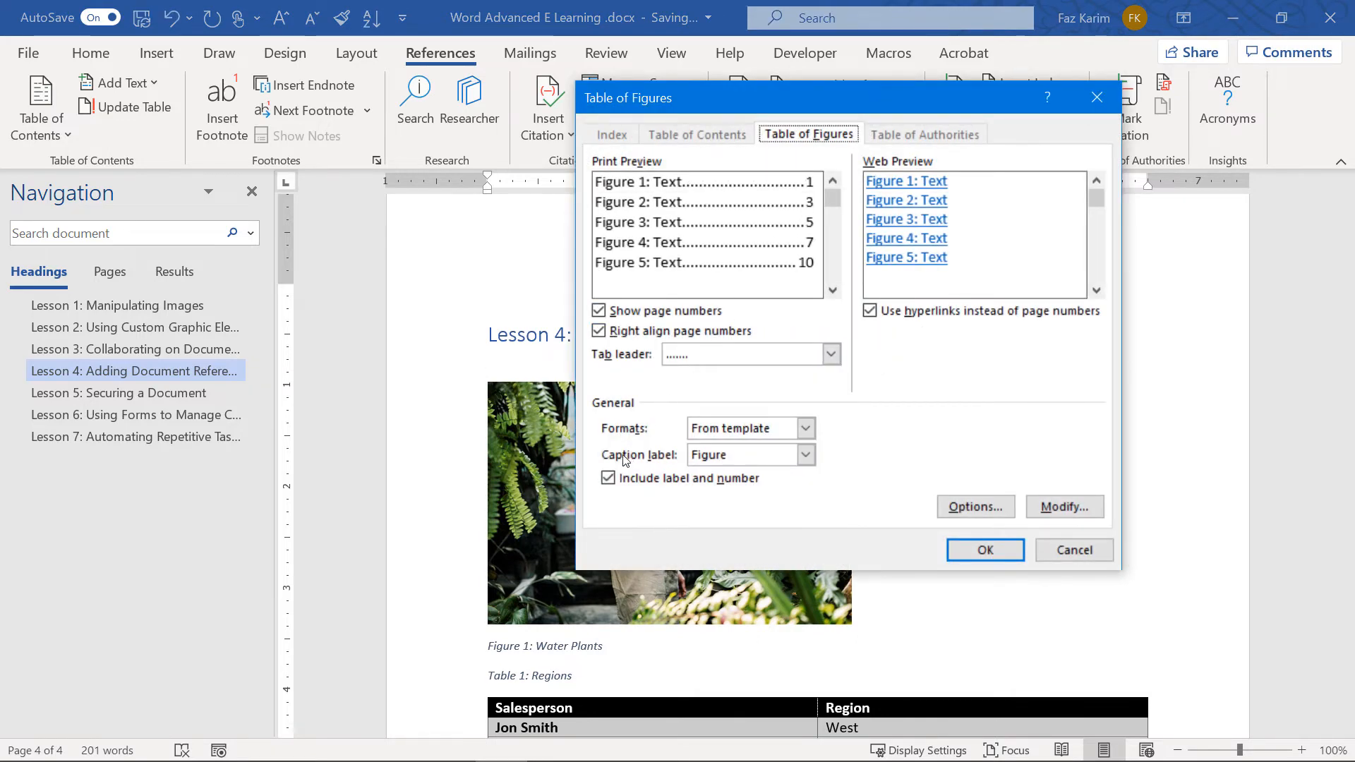
left_click(961, 554)
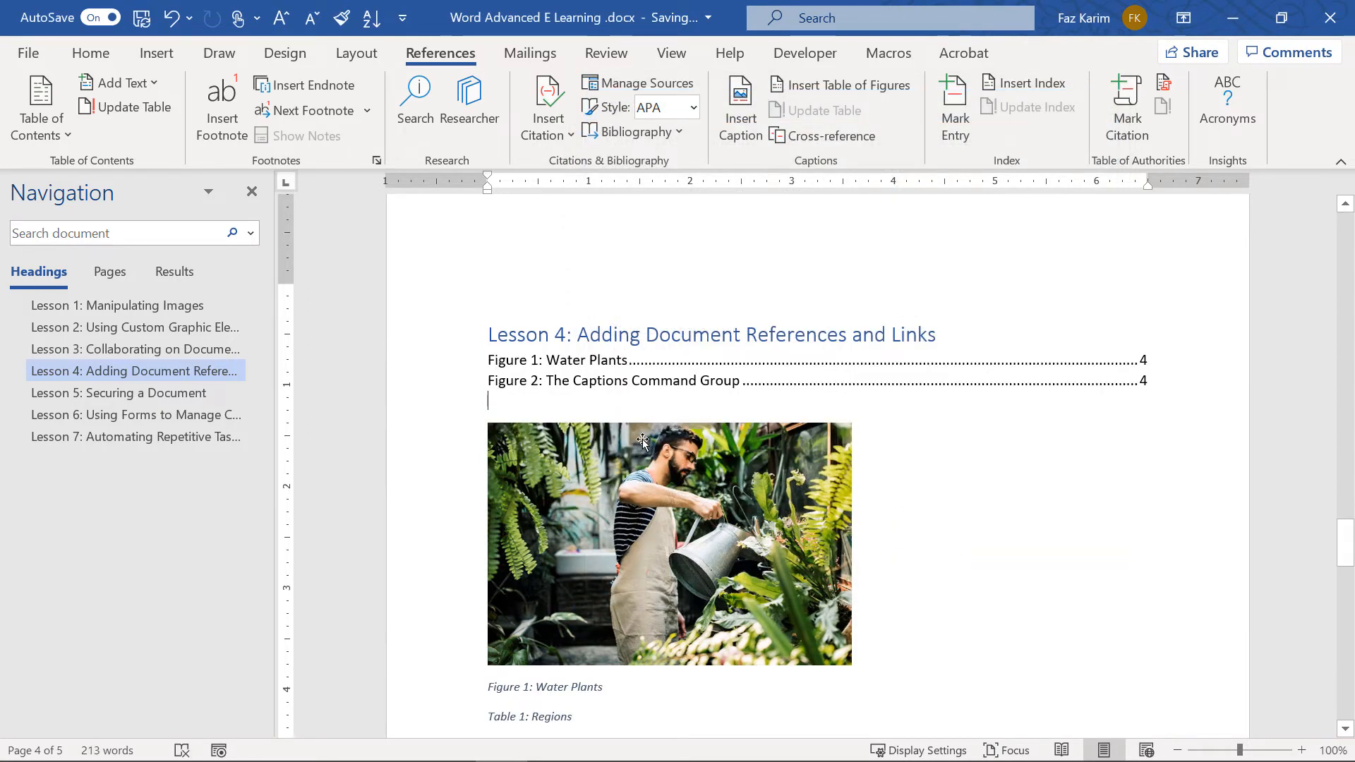
scroll(642, 439, "up", 2, "ctrl")
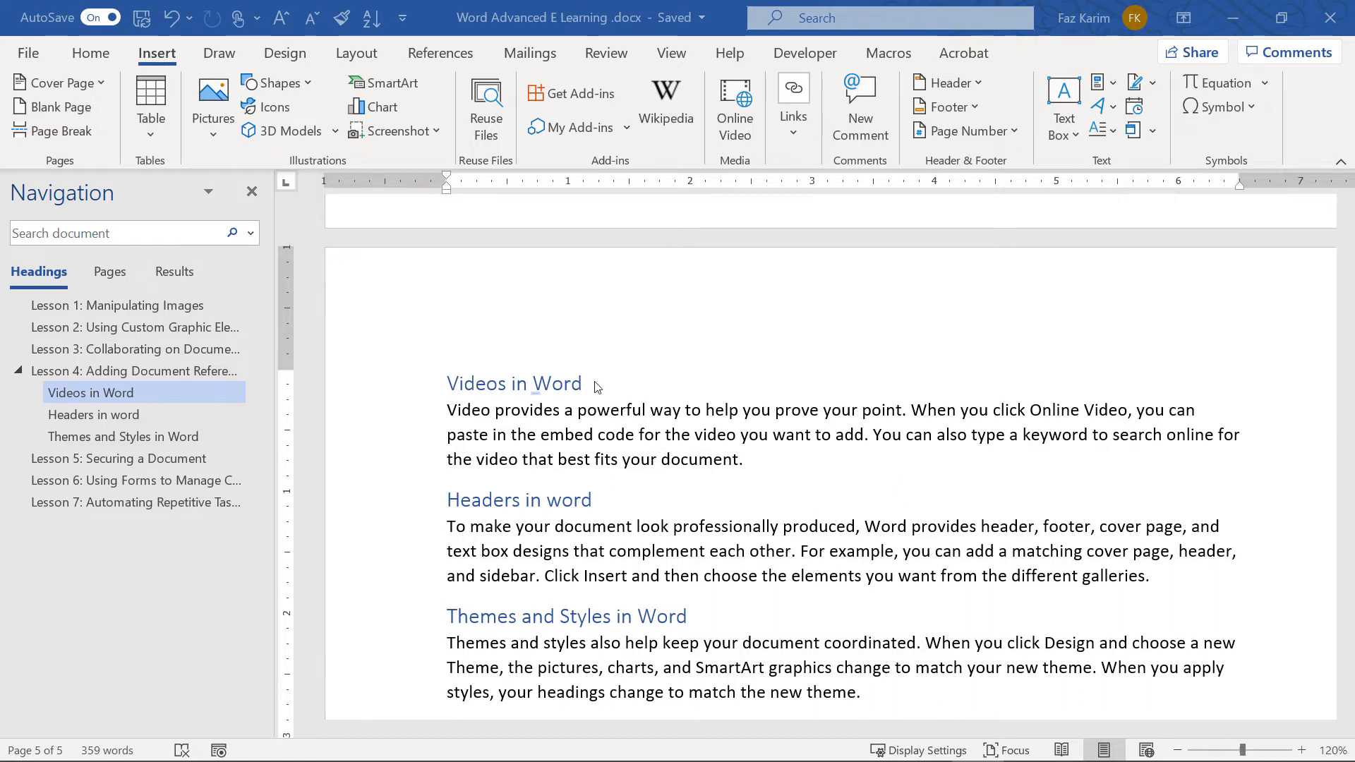
Bookmark the Videos in Word heading under the name 'Video'
left_click_drag(595, 382, 435, 381)
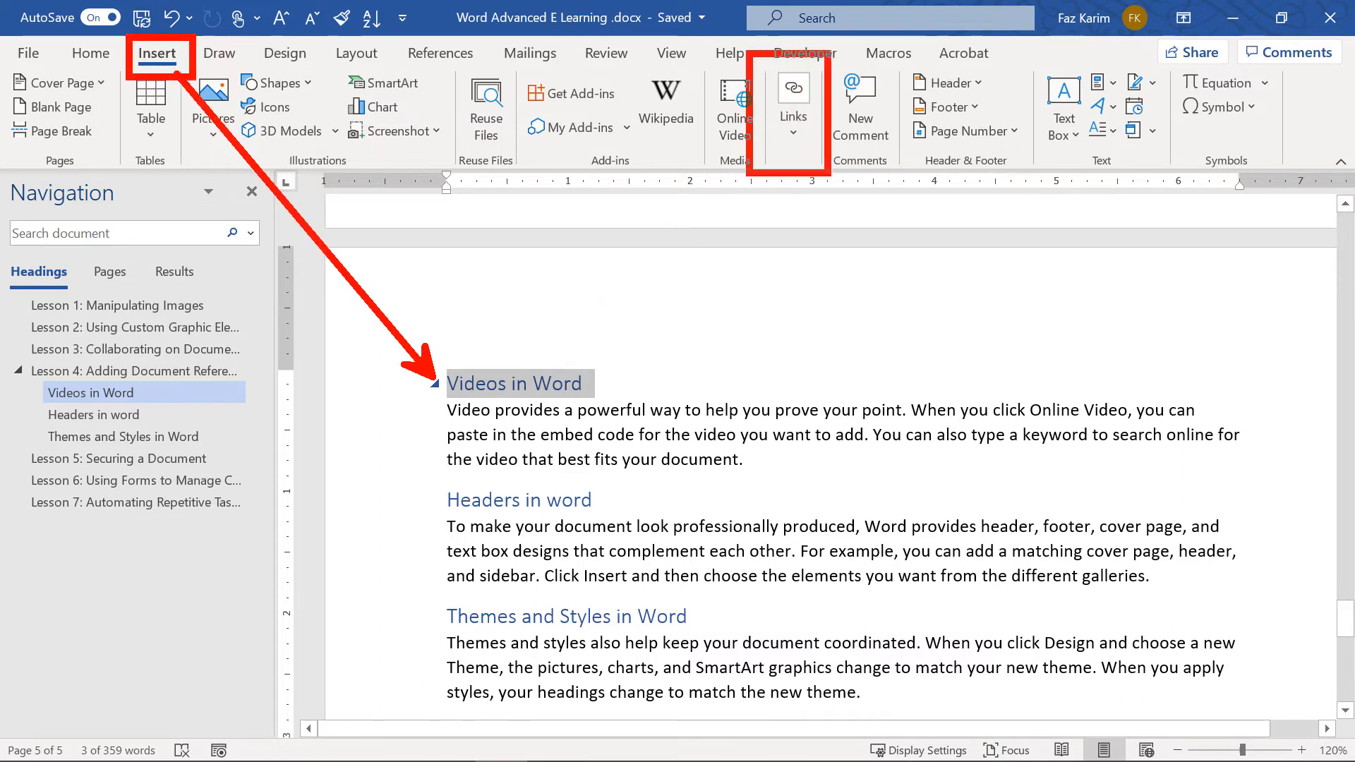
left_click(797, 140)
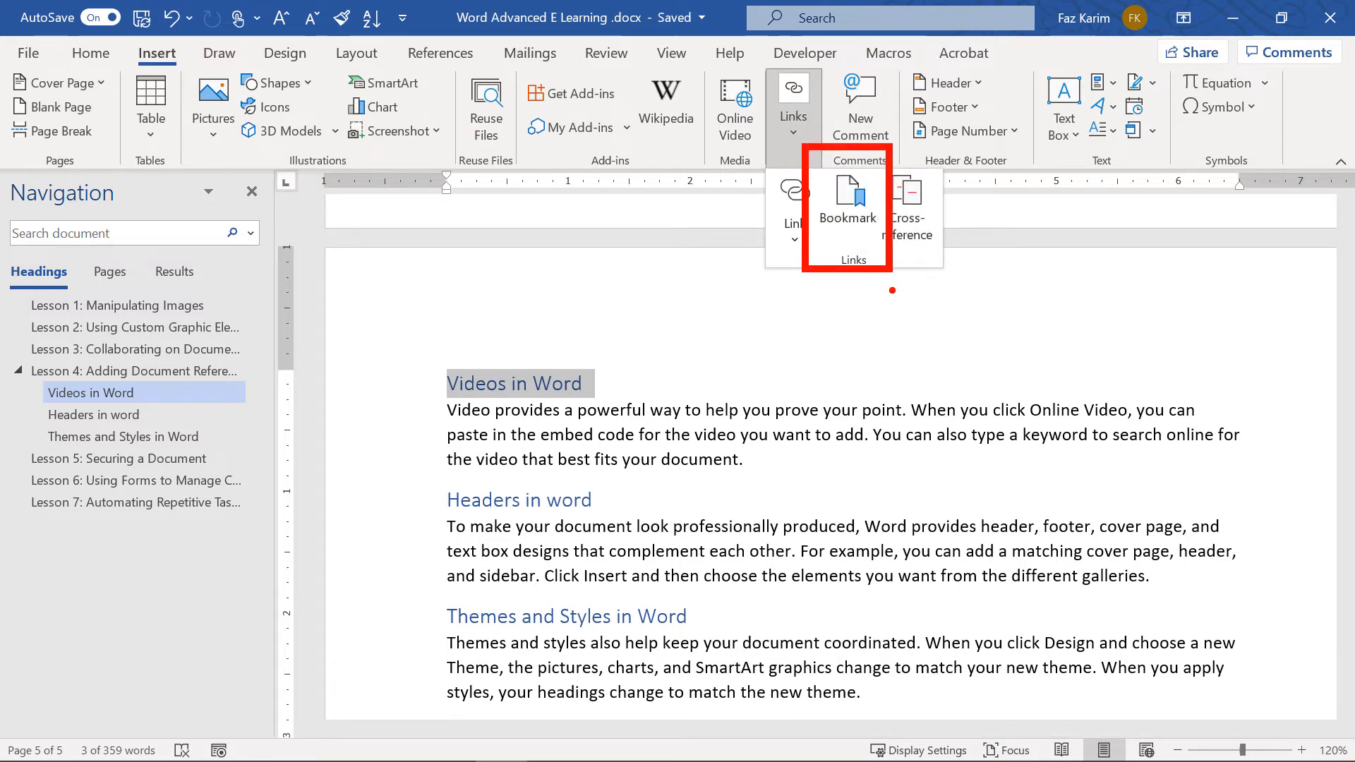
key("Escape")
left_click(798, 129)
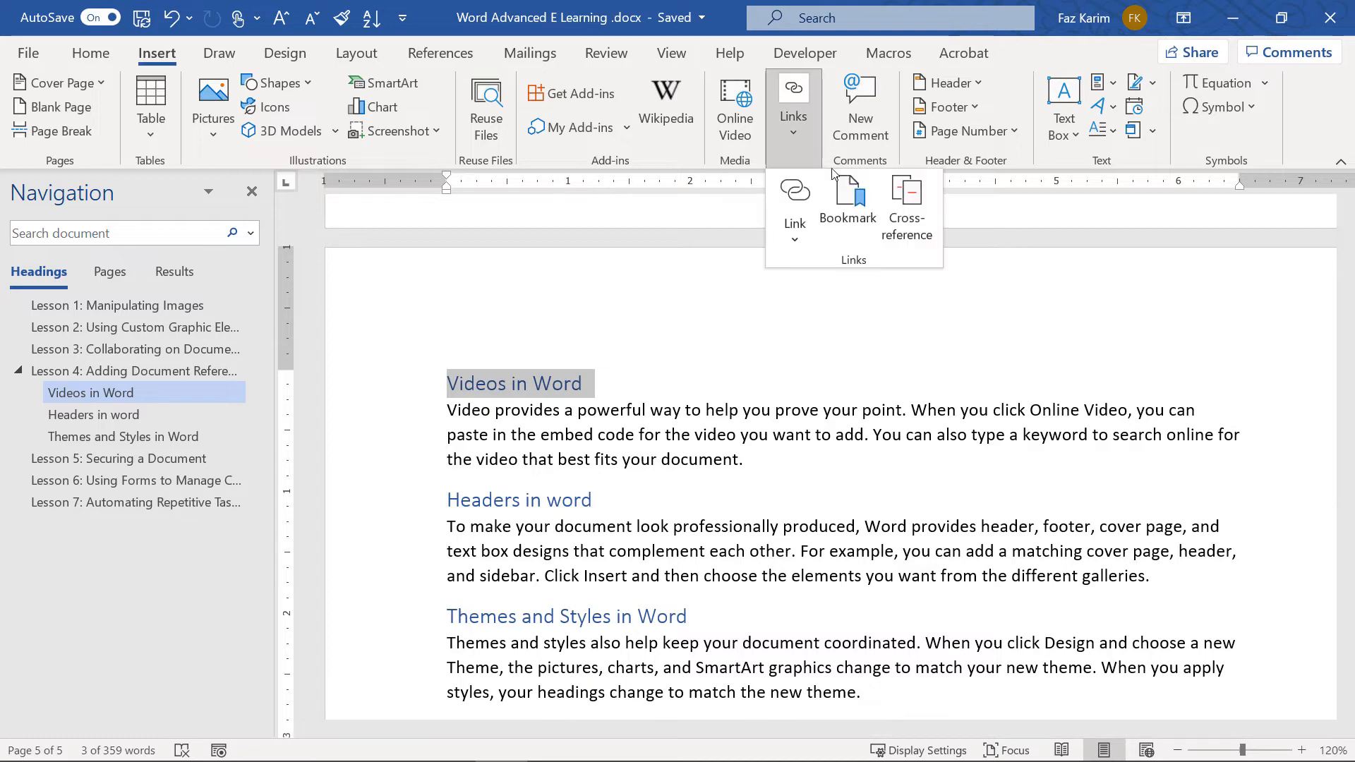
left_click(849, 205)
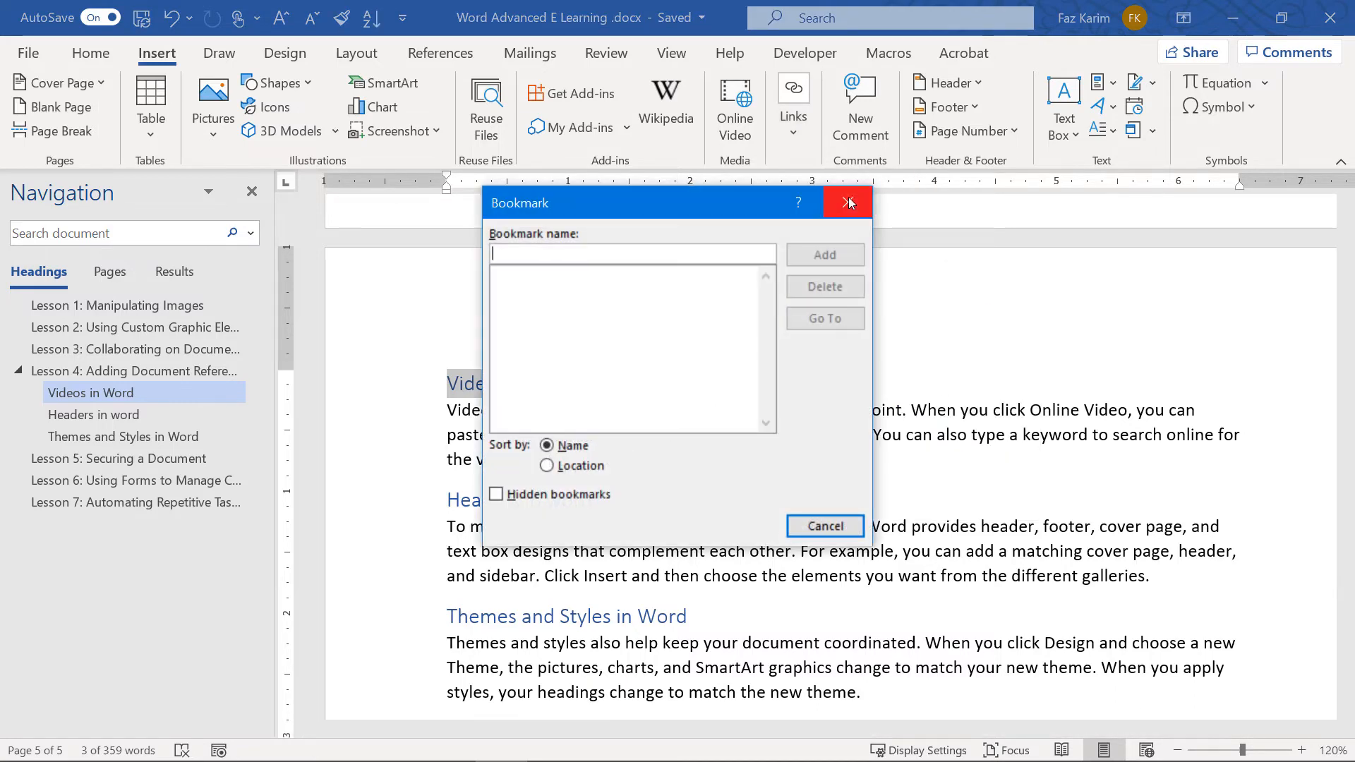
type("Videos")
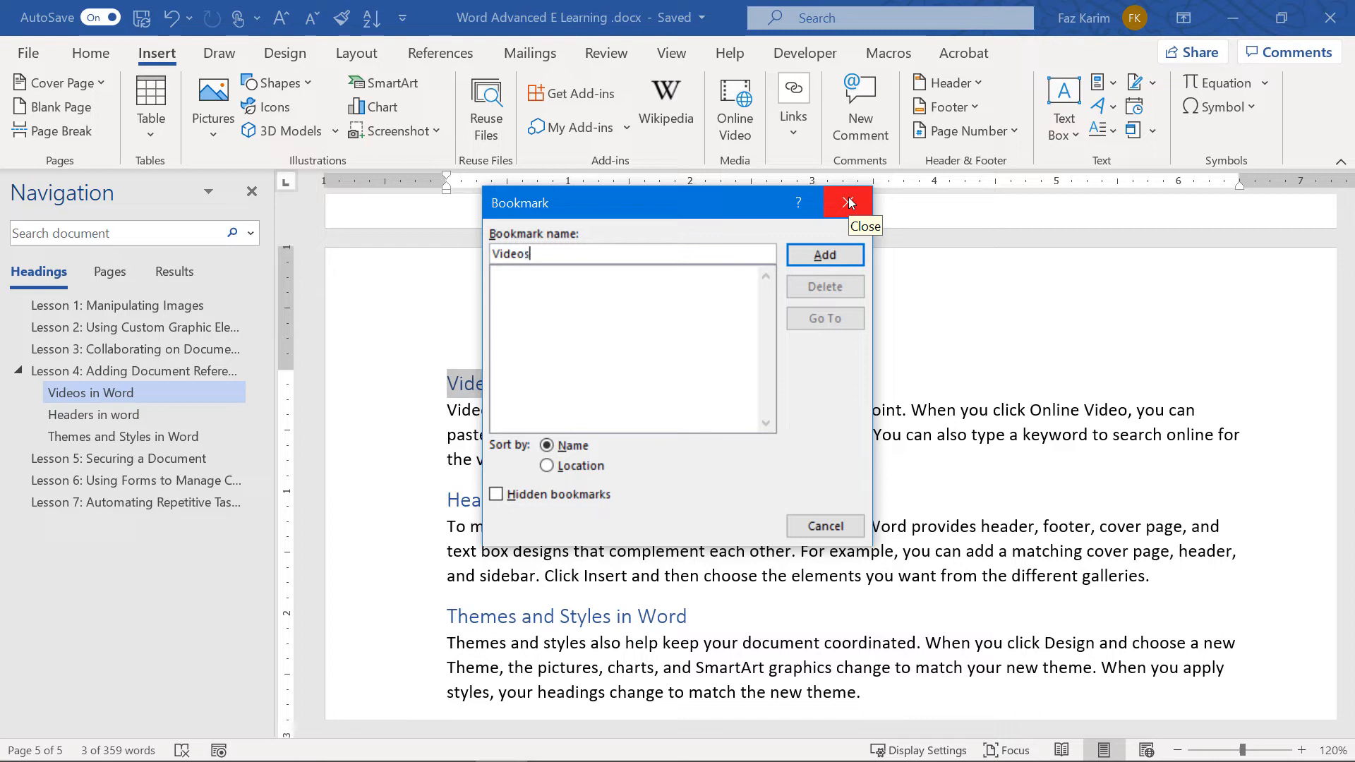
left_click(824, 255)
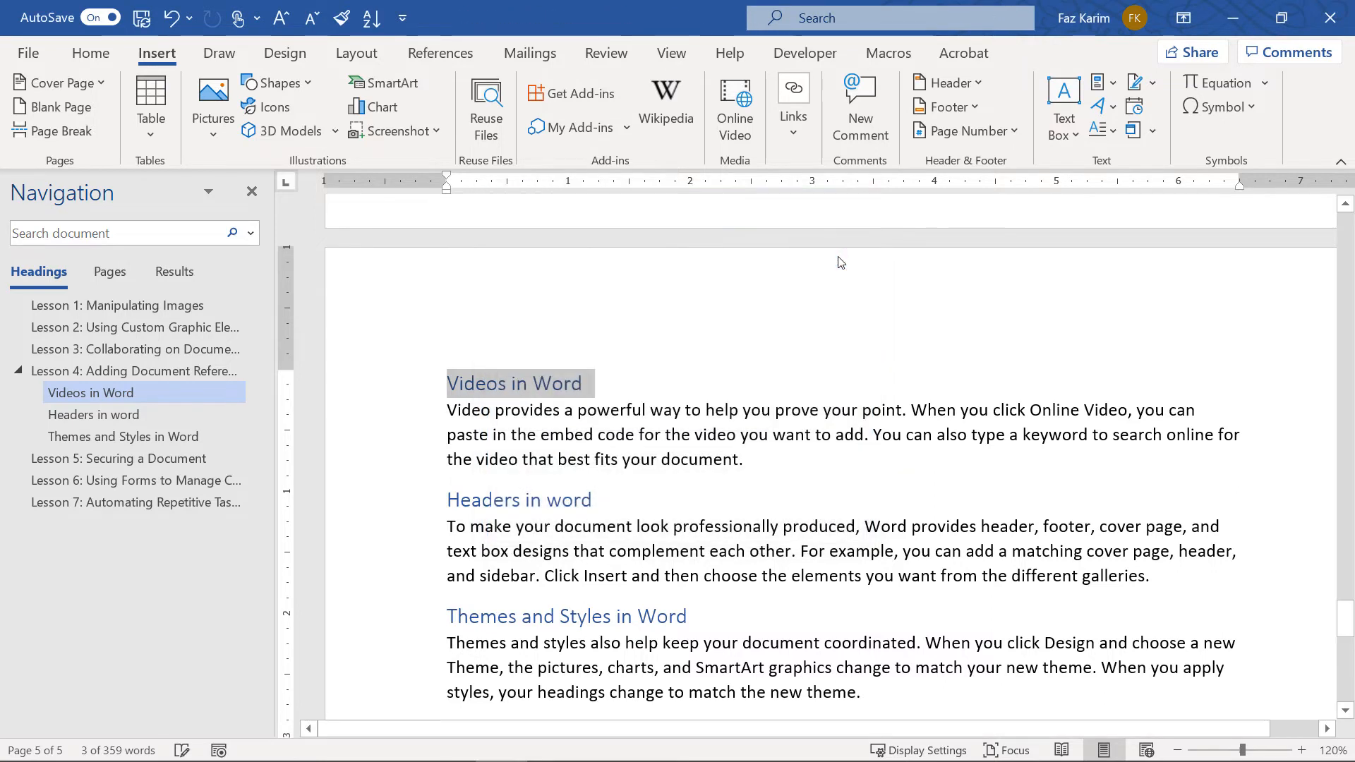
Bookmark the Headers in word heading under the name 'Headers'
left_click(629, 497)
left_click_drag(593, 503, 442, 503)
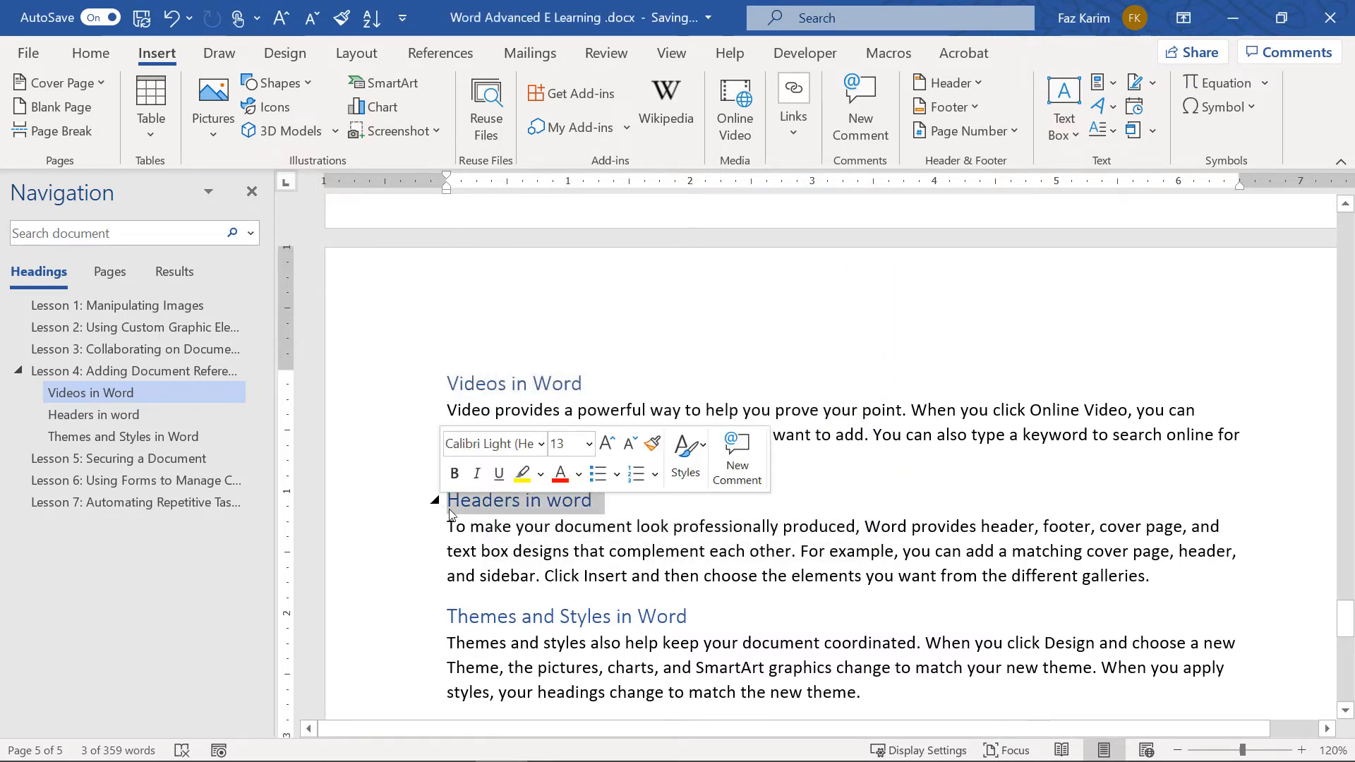
left_click(790, 146)
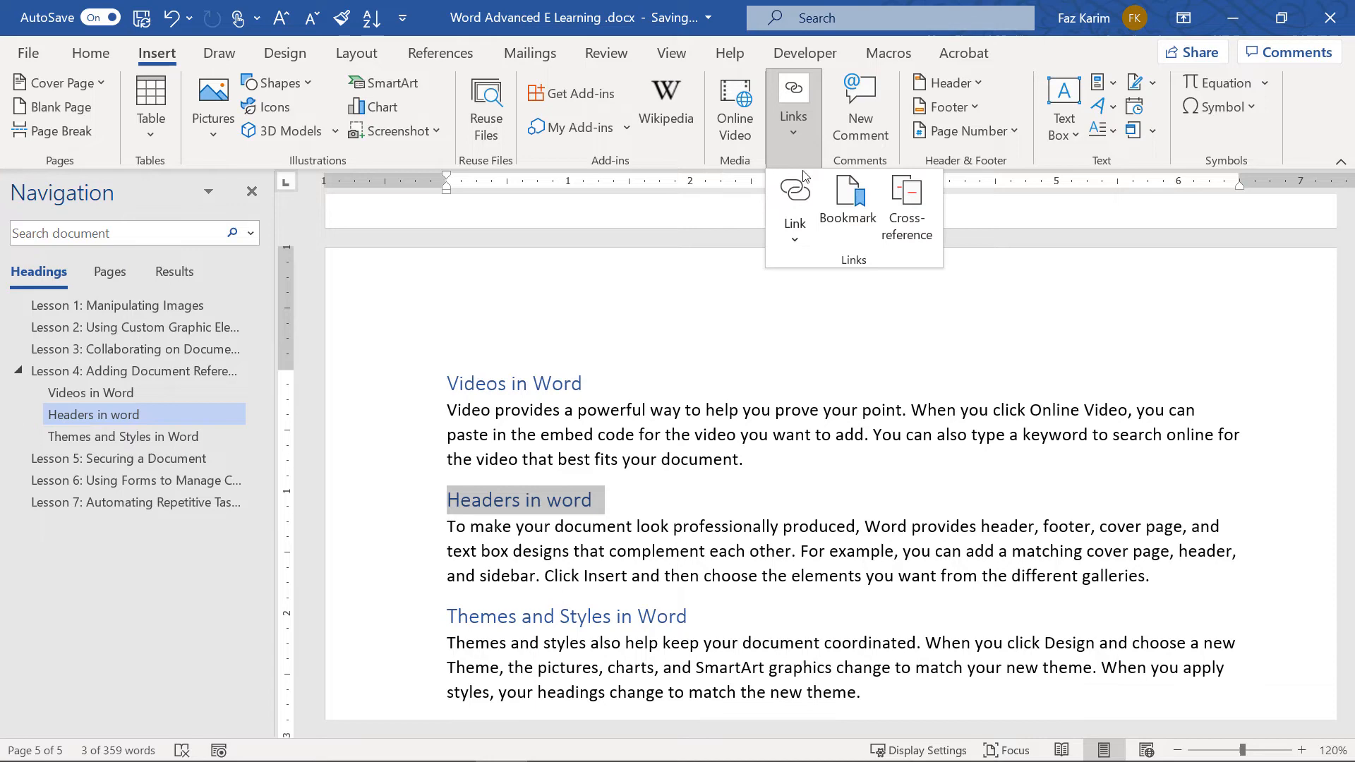
left_click(847, 213)
left_click(838, 289)
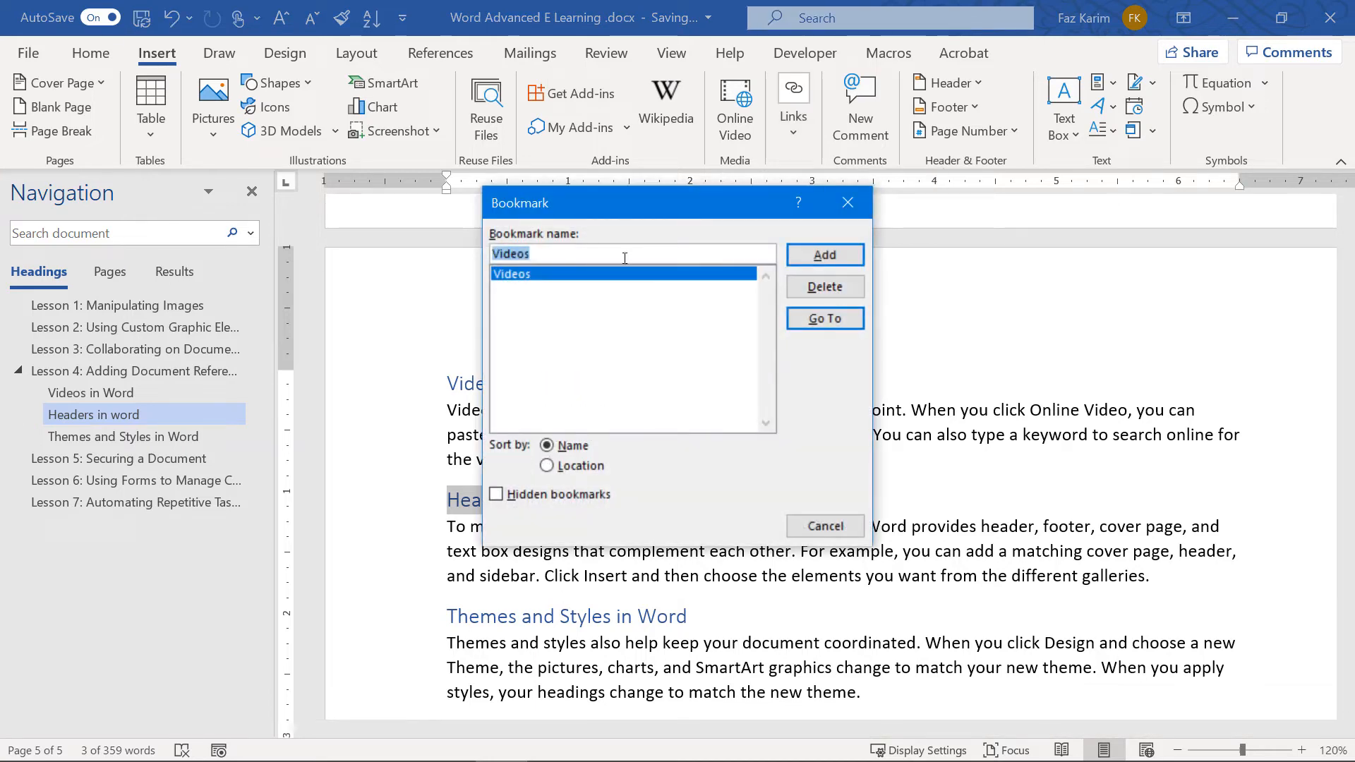
type("Headers")
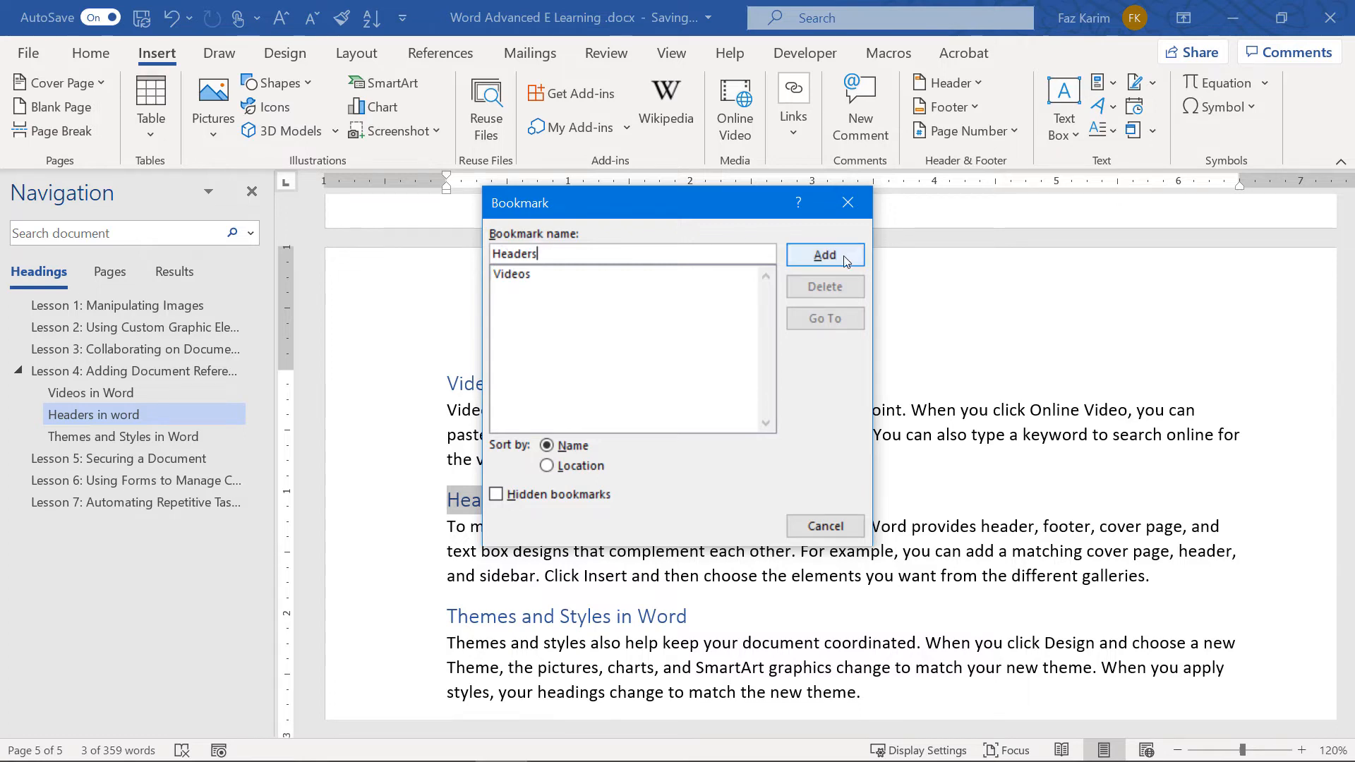
left_click(825, 255)
Bookmark the Themes and Styles in Word heading under the name 'Themes'
left_click_drag(680, 626, 439, 617)
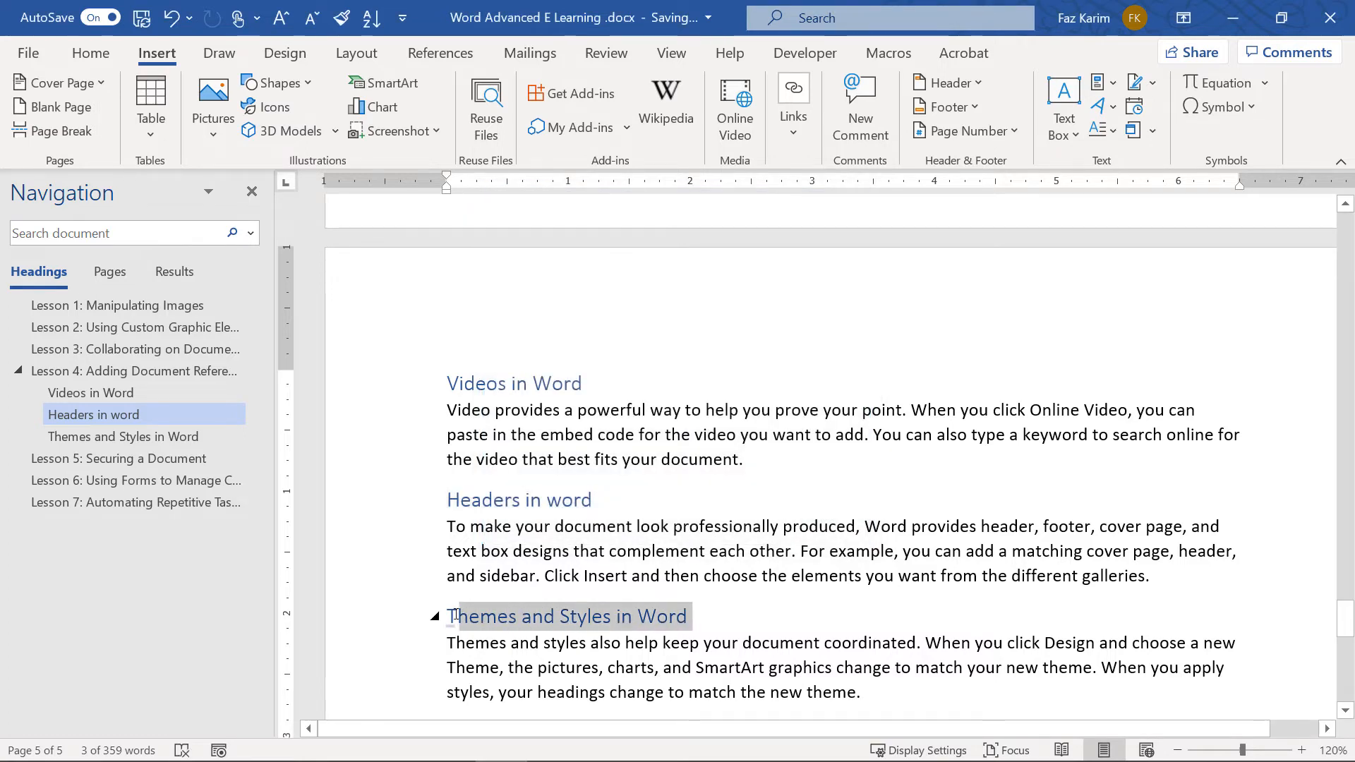
left_click(801, 130)
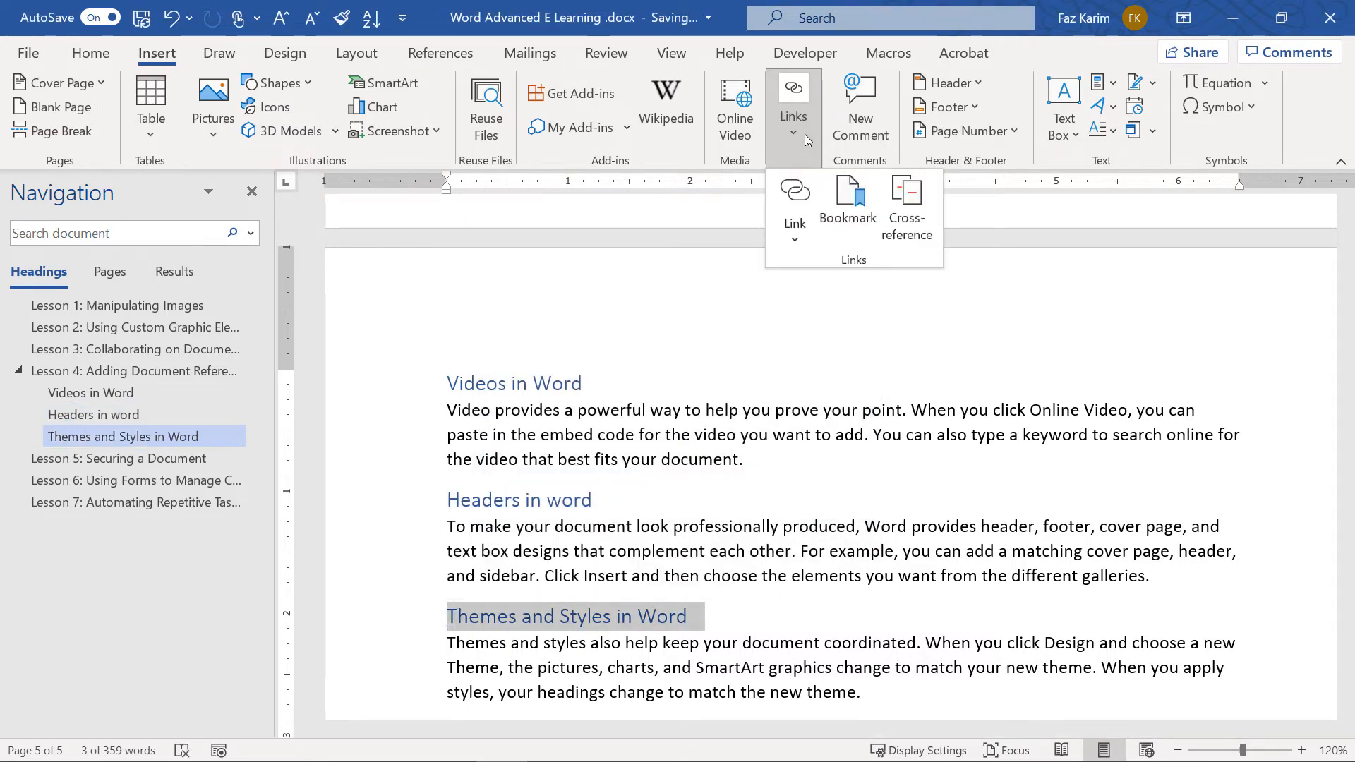
left_click(841, 205)
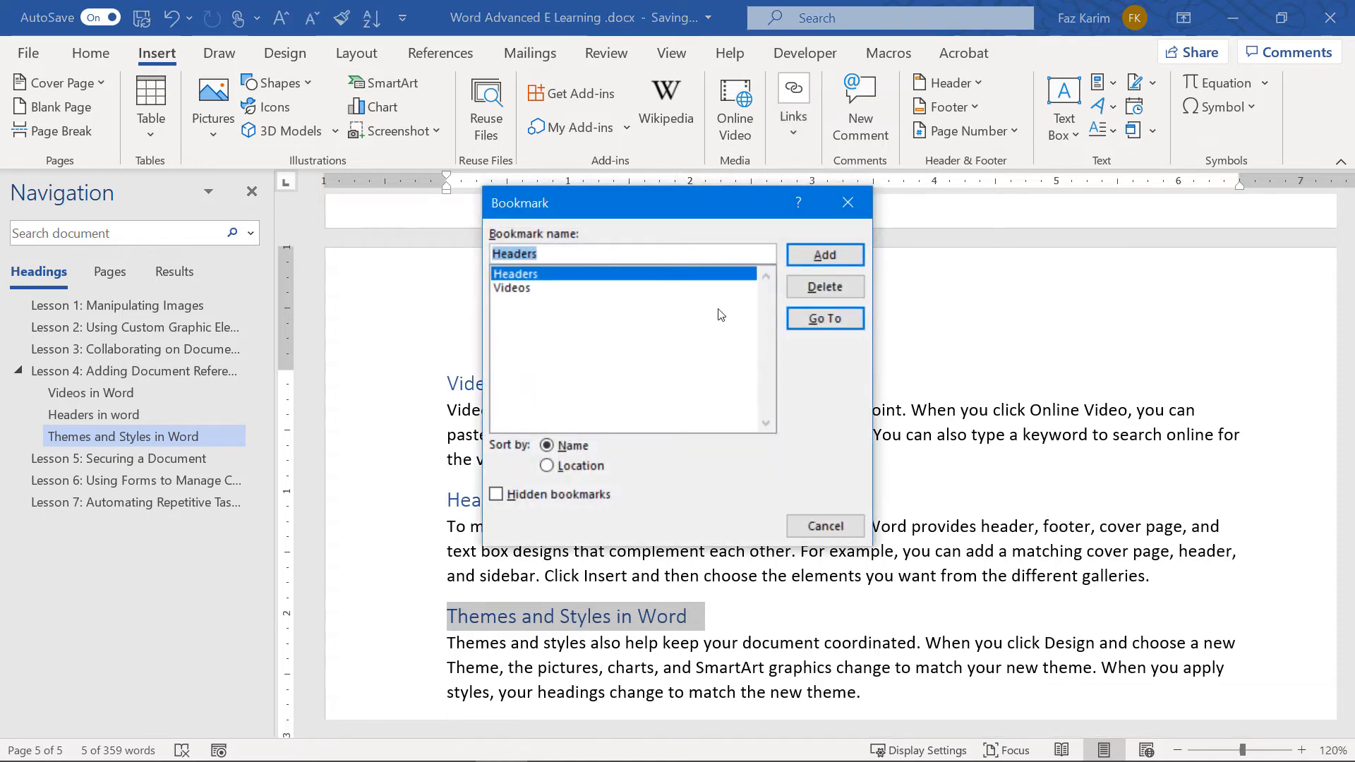
key("BackSpace")
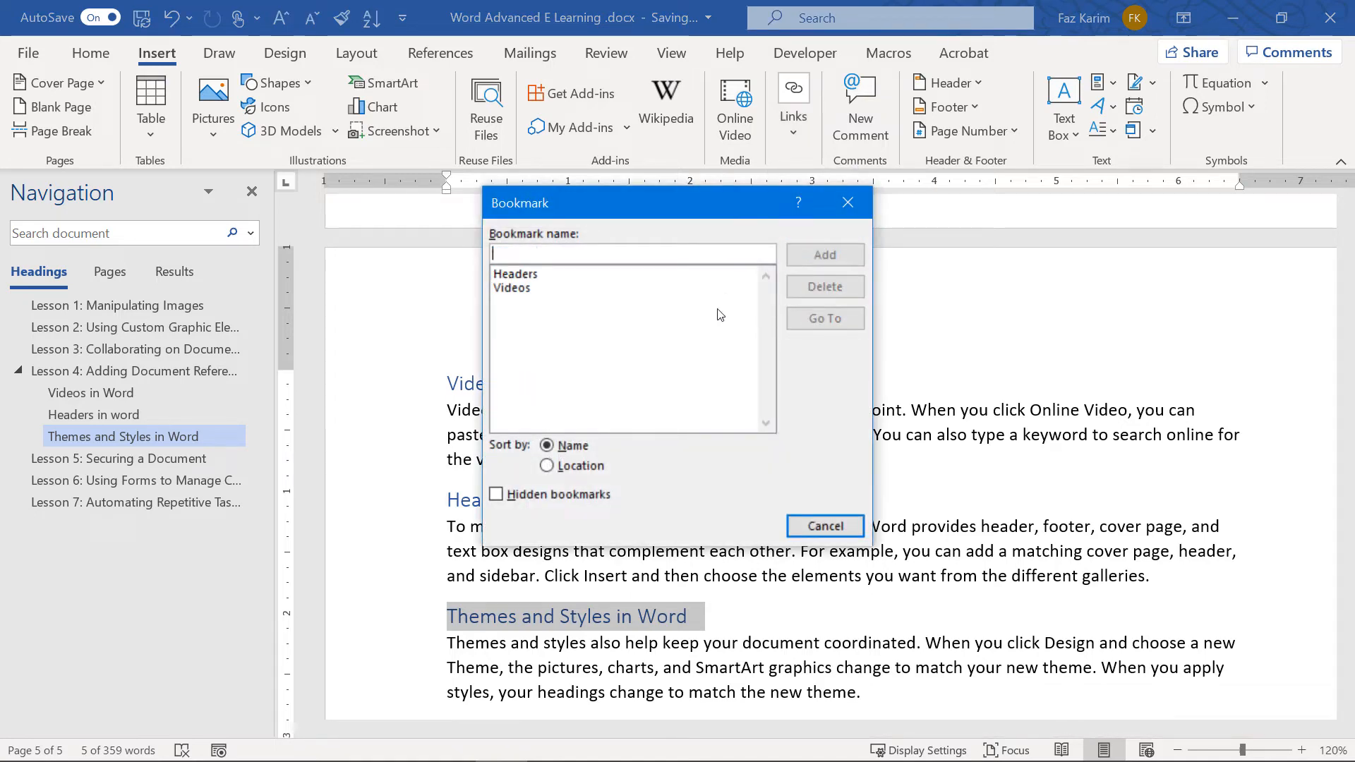
type("THemes")
key("BackSpace")
key("BackSpace")
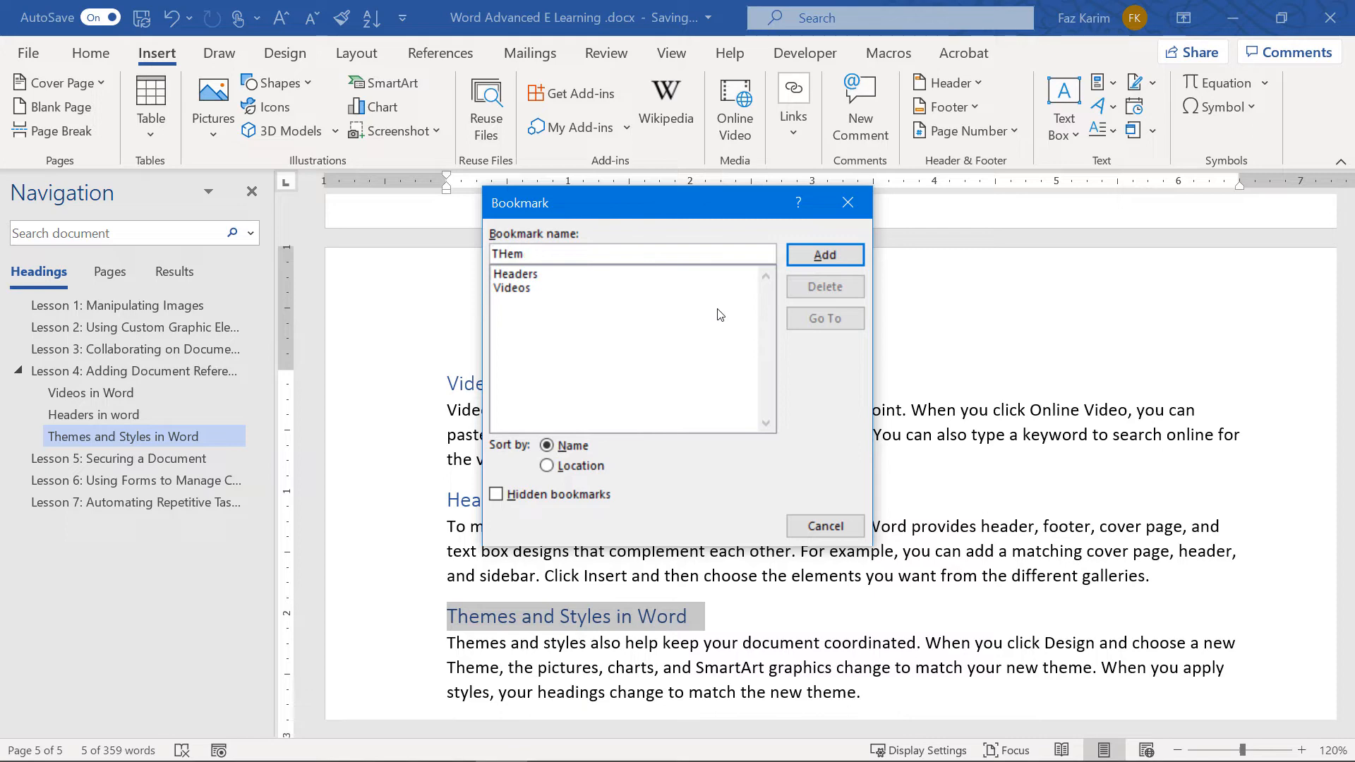
key("BackSpace")
key("BackSpace")
key("BackSpace")
type("hemes")
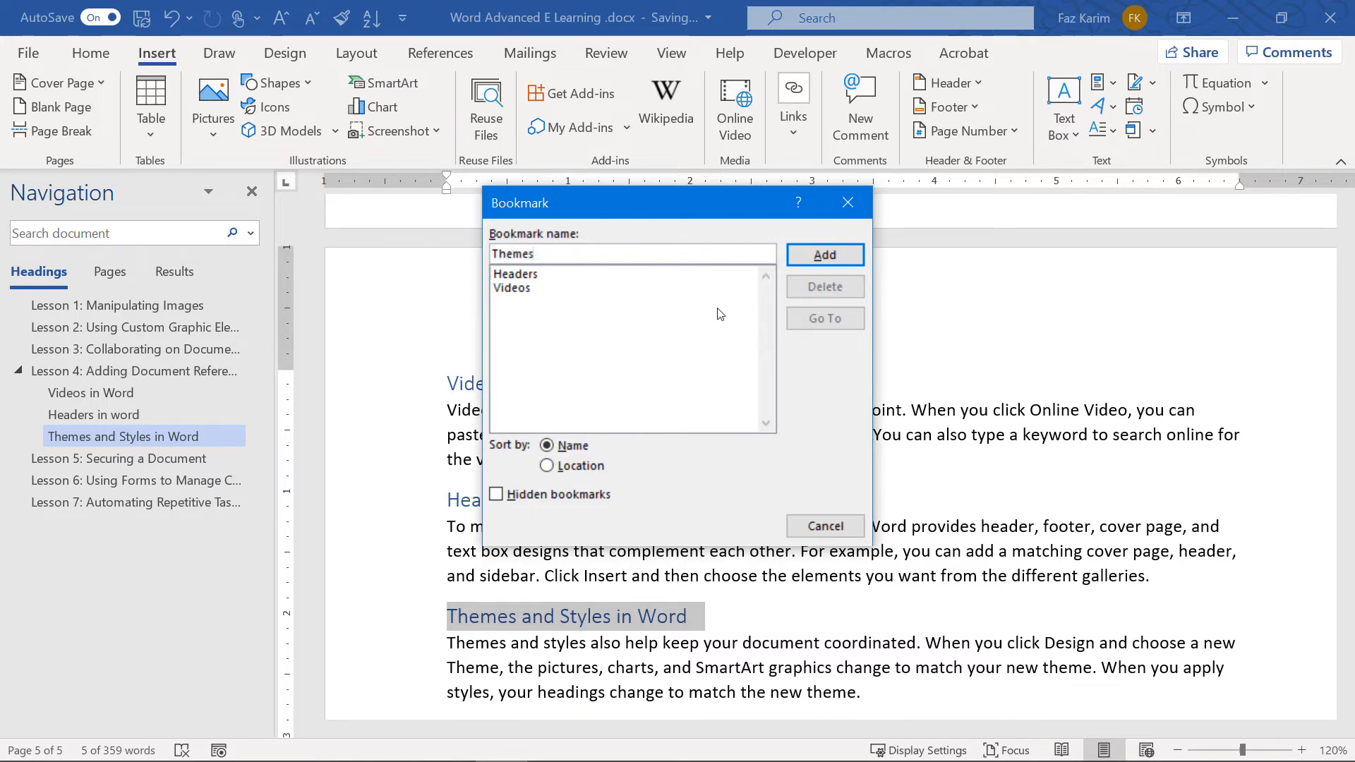
left_click(841, 255)
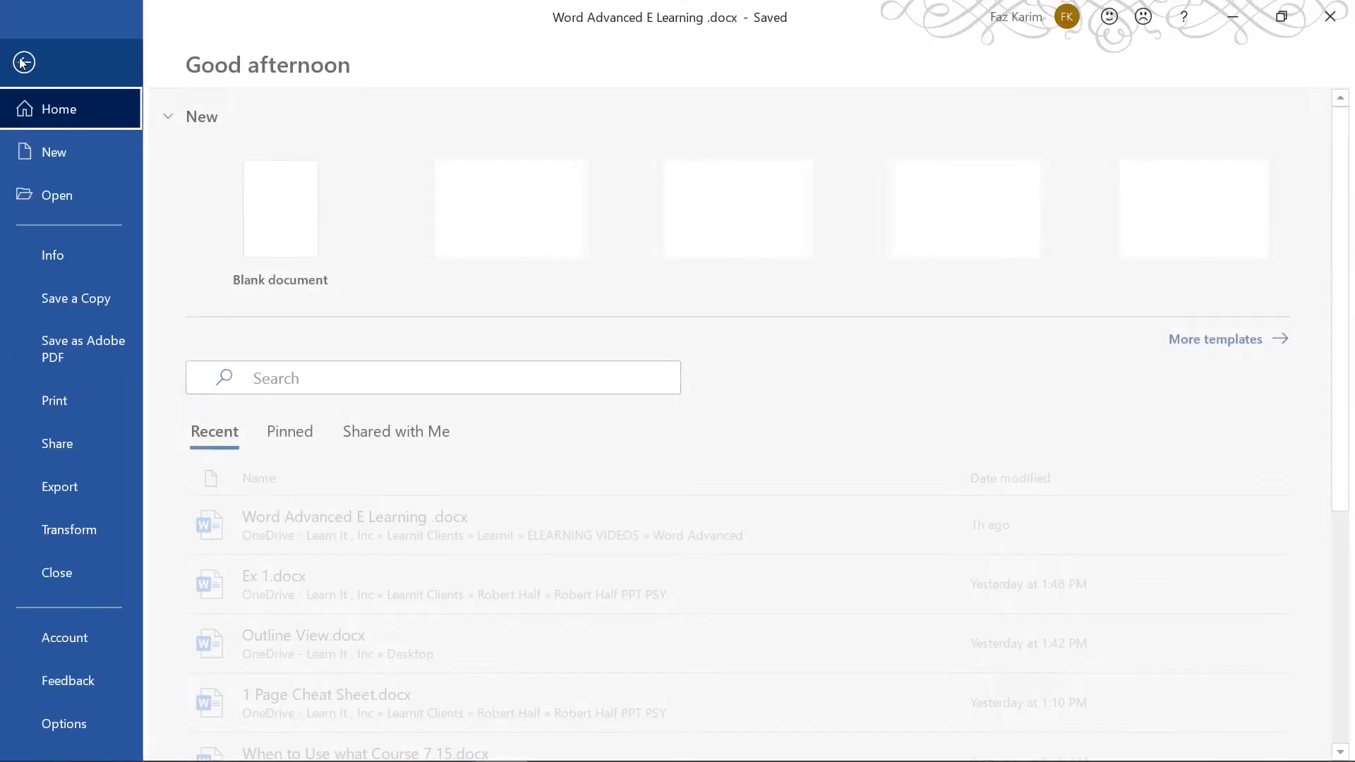
Enable Show bookmarks on the Advanced page of Word Options and apply it
left_click(24, 56)
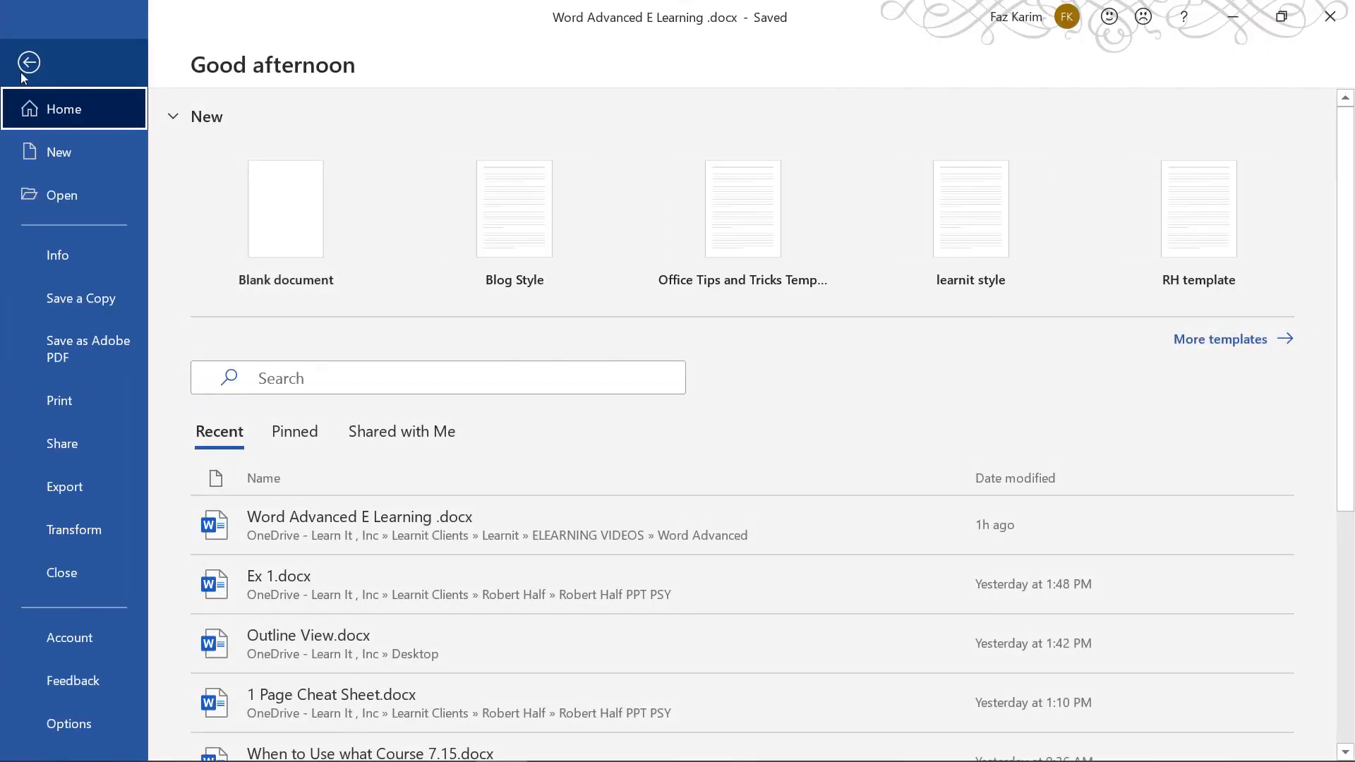
left_click(56, 734)
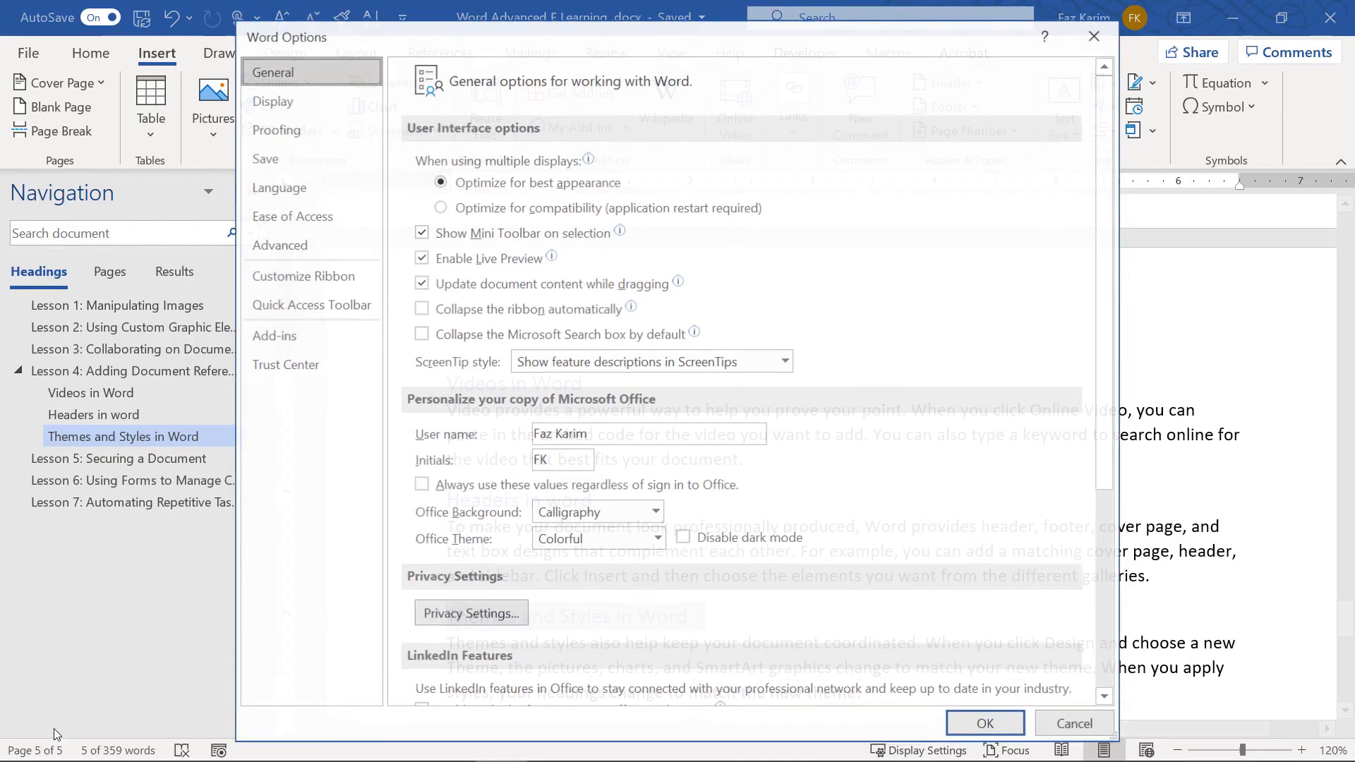
left_click(247, 246)
scroll(433, 356, "down", 1)
scroll(433, 357, "down", 7)
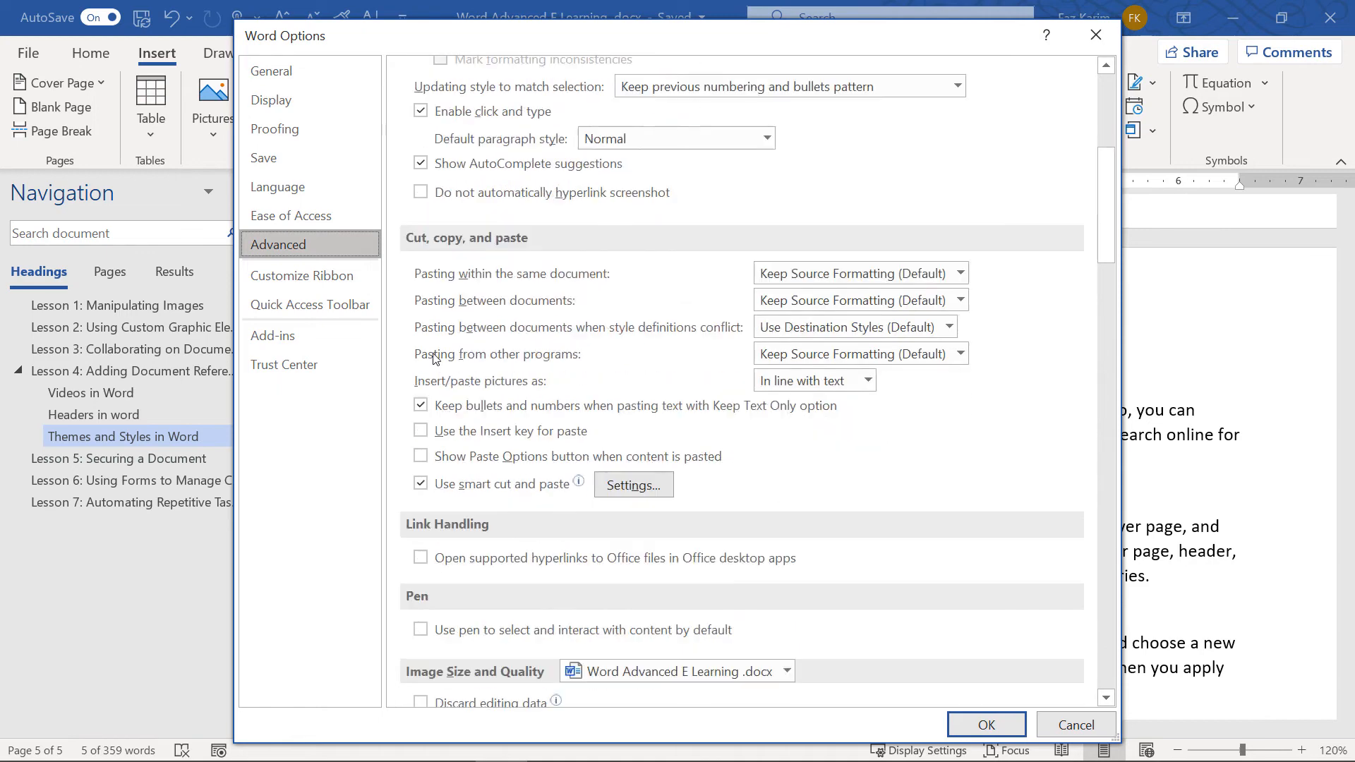
scroll(432, 356, "down", 2)
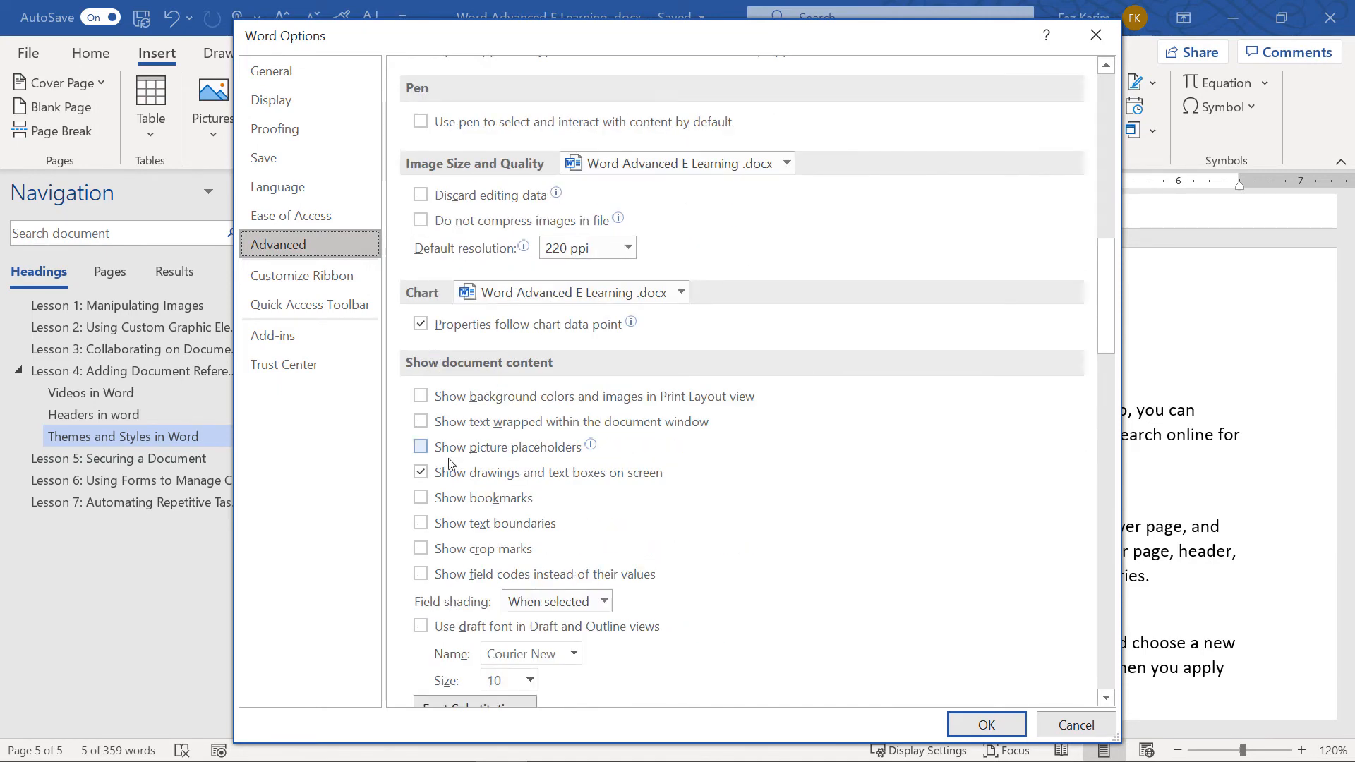
left_click(456, 507)
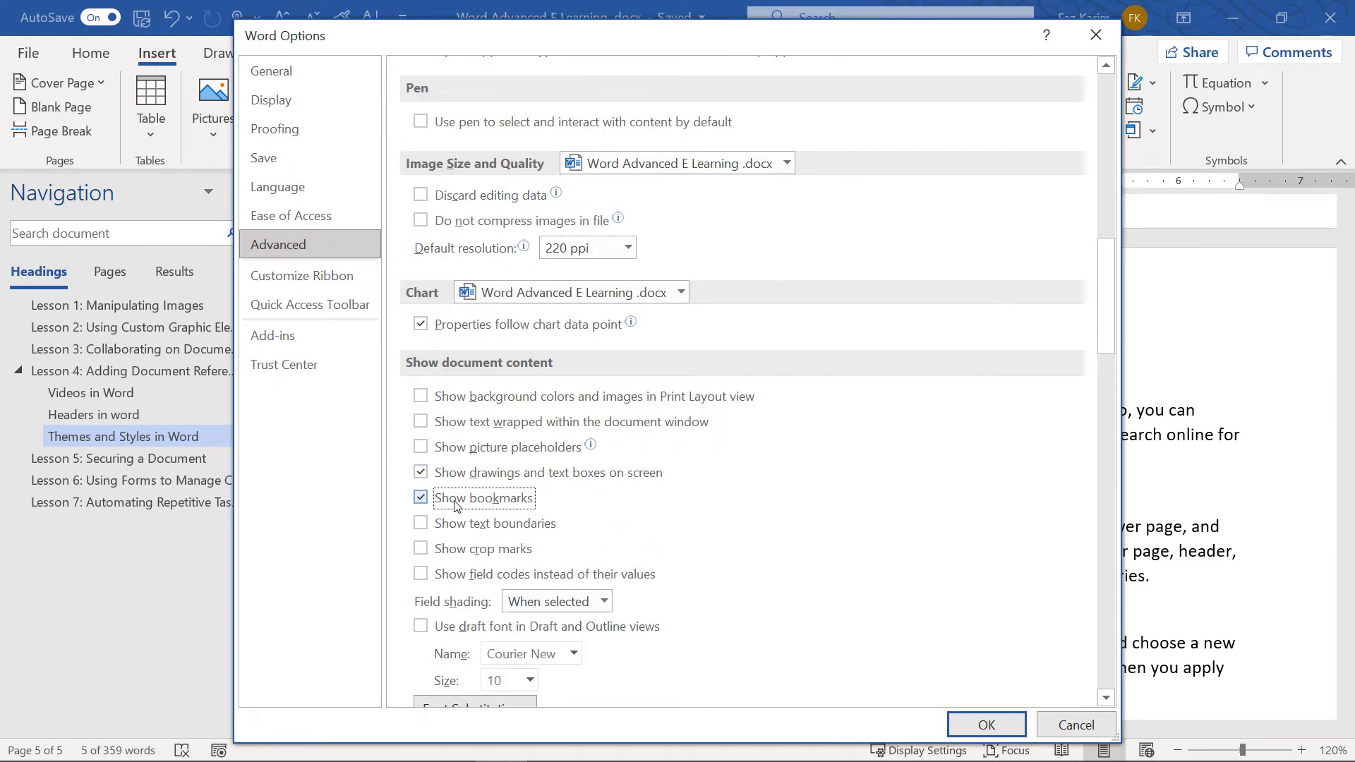
left_click(965, 724)
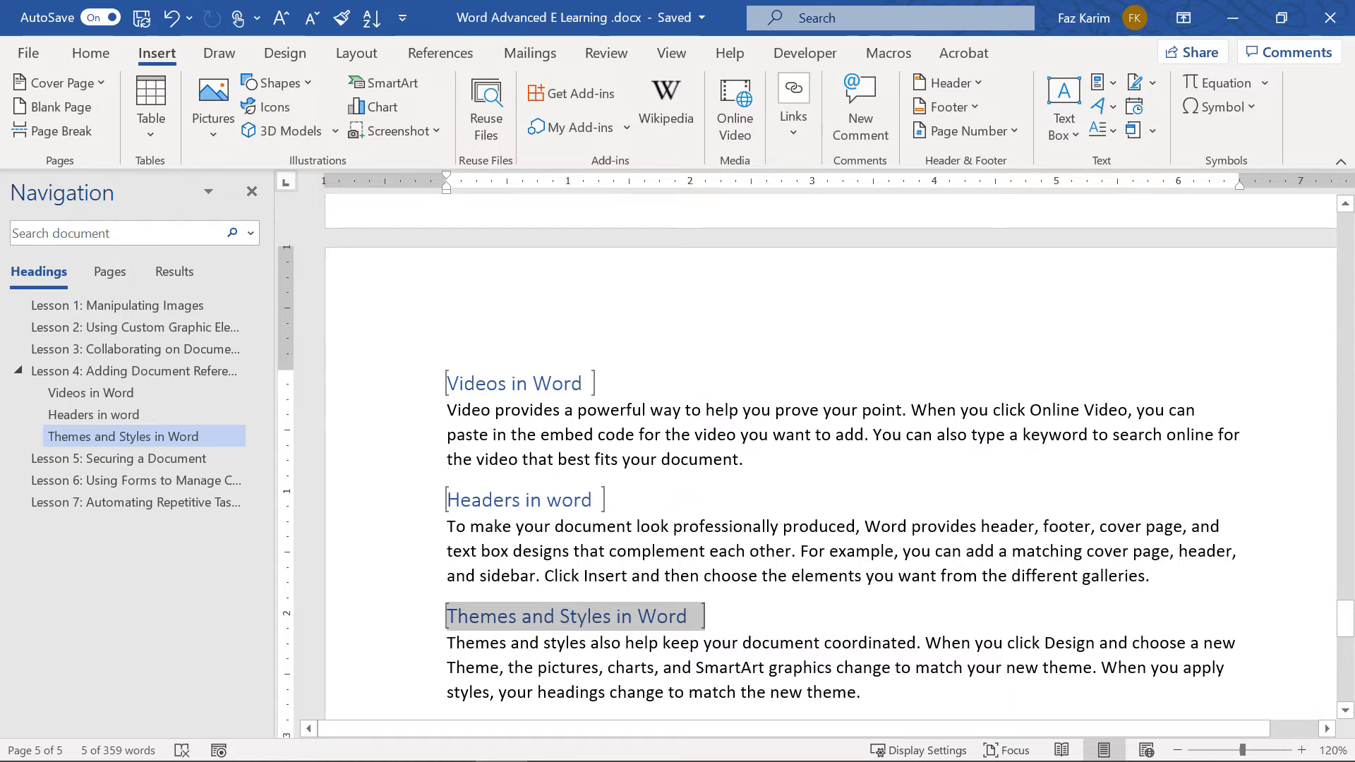
Open the Bookmark dialog and go to the Videos bookmark
left_click(794, 113)
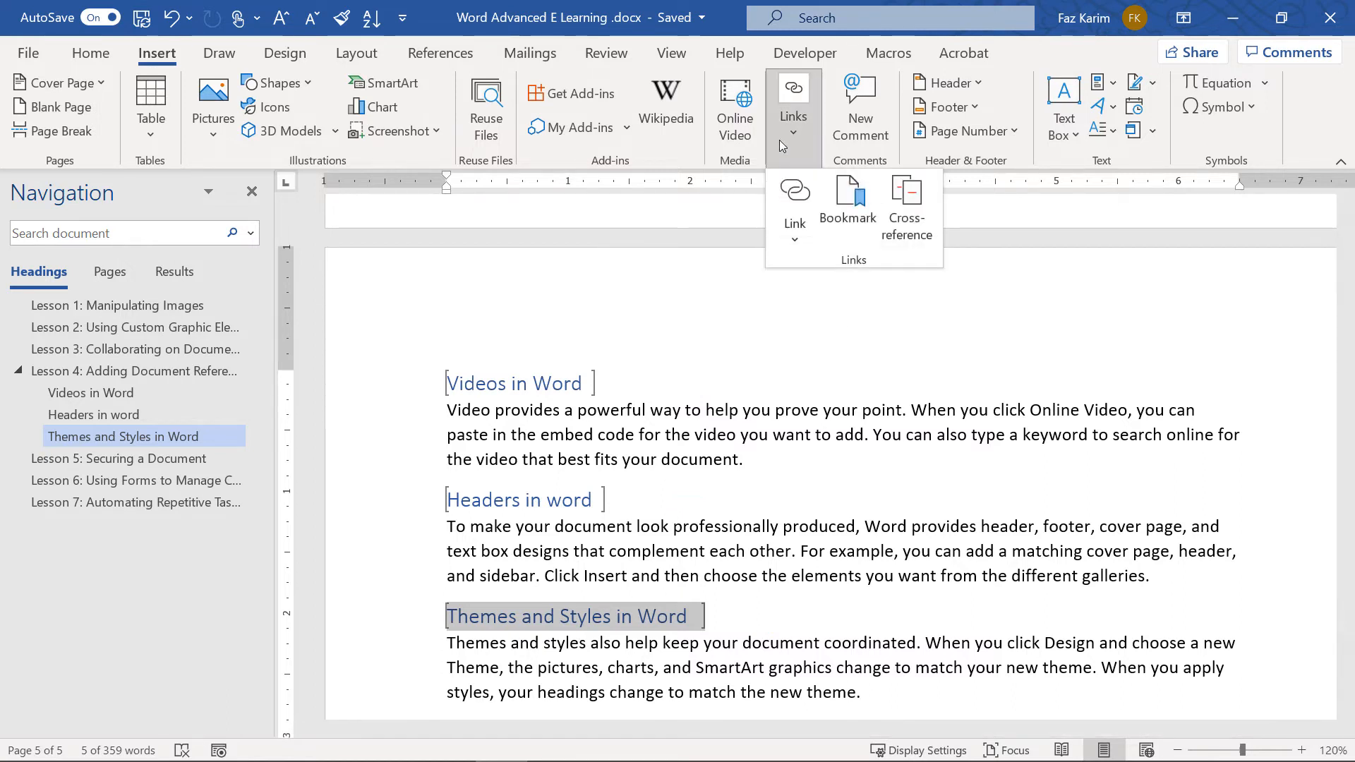
key("Escape")
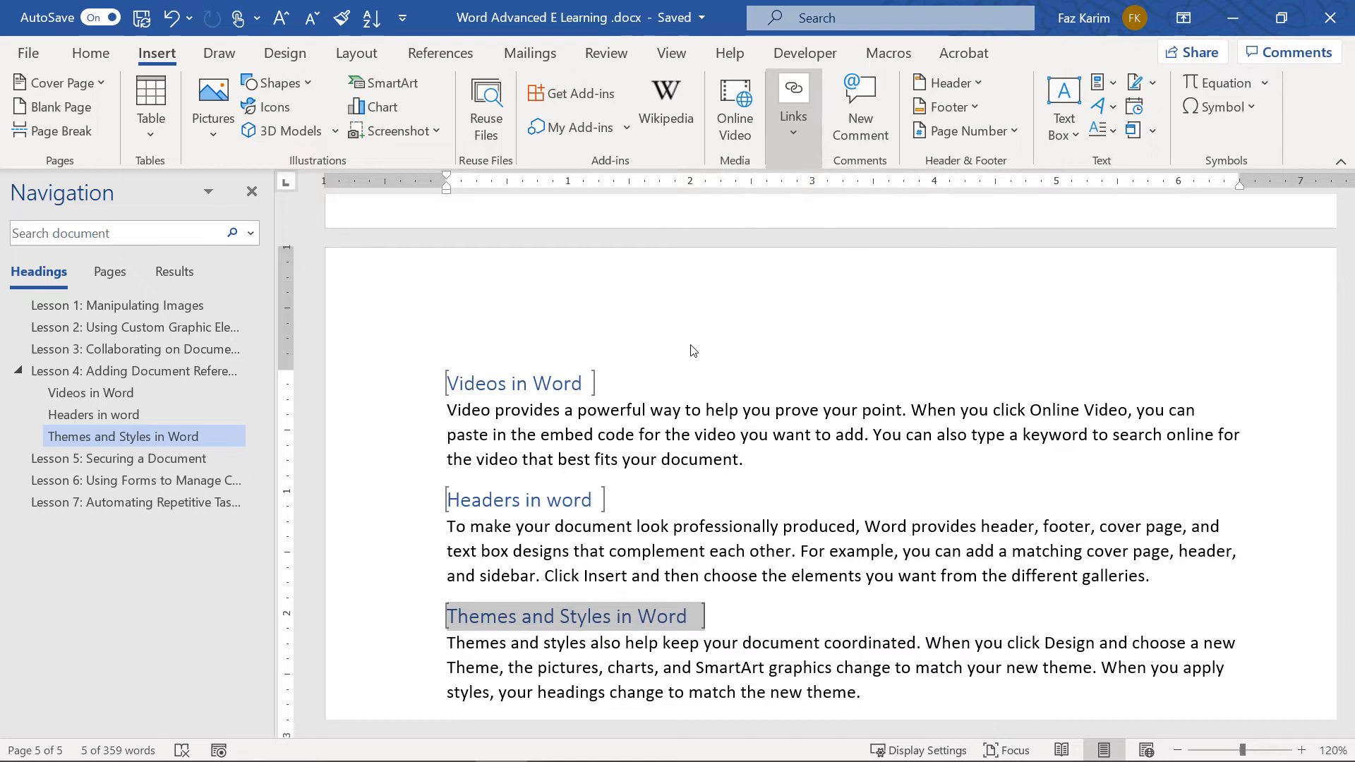
left_click(164, 296)
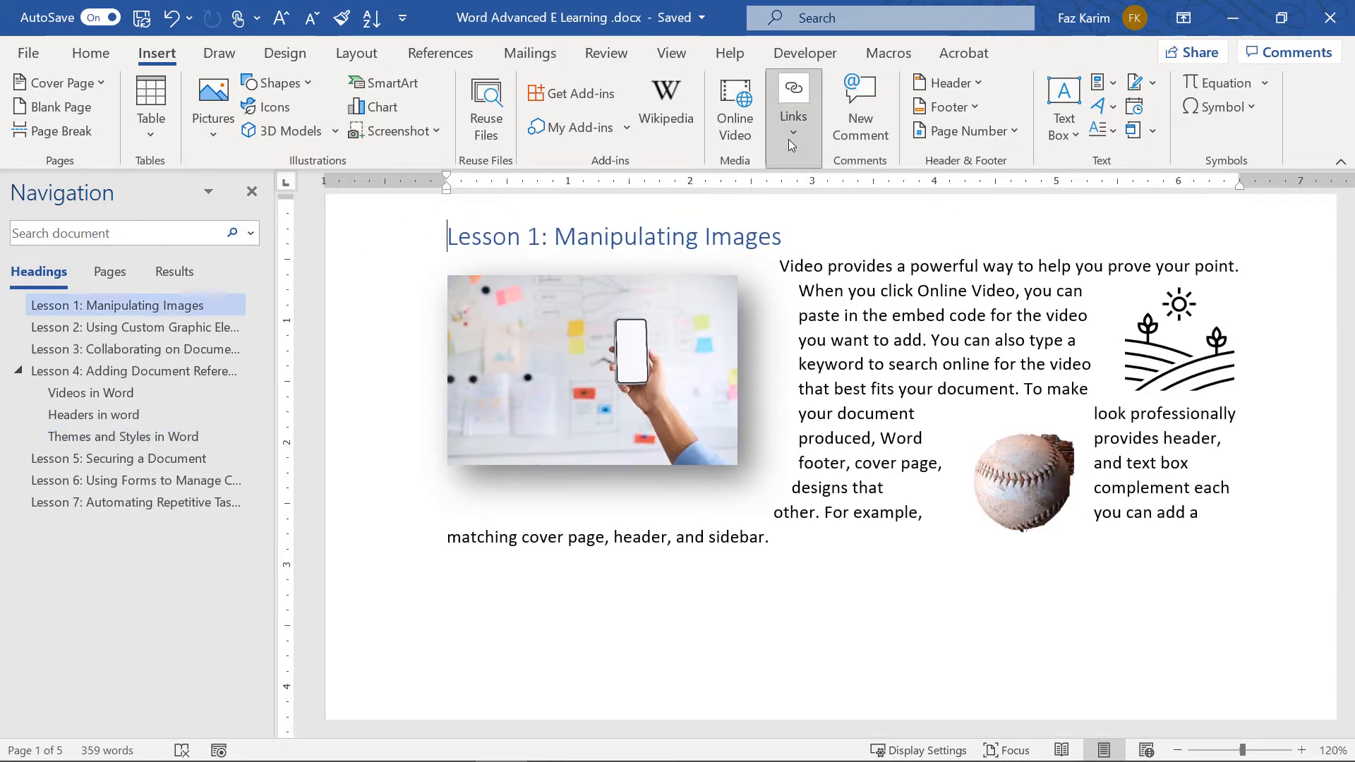
left_click(790, 138)
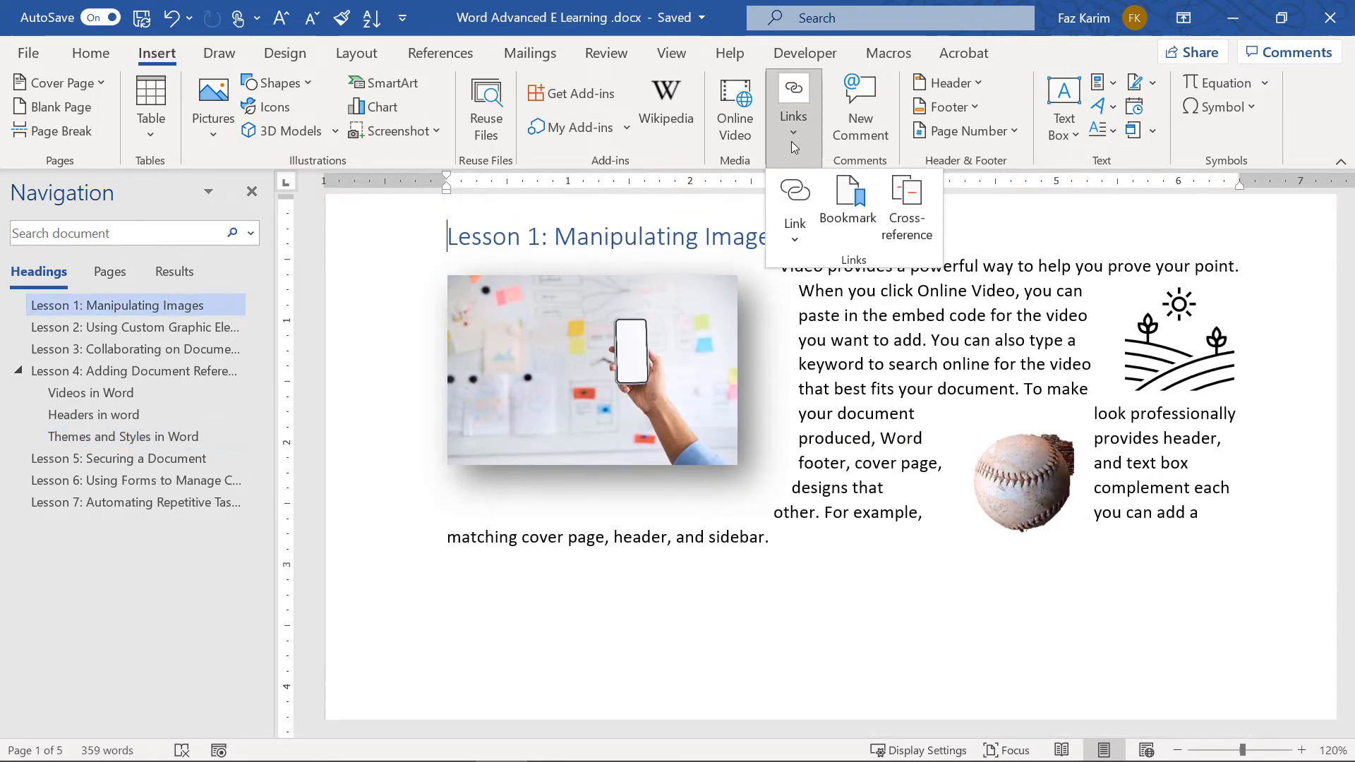
left_click(852, 214)
left_click(518, 301)
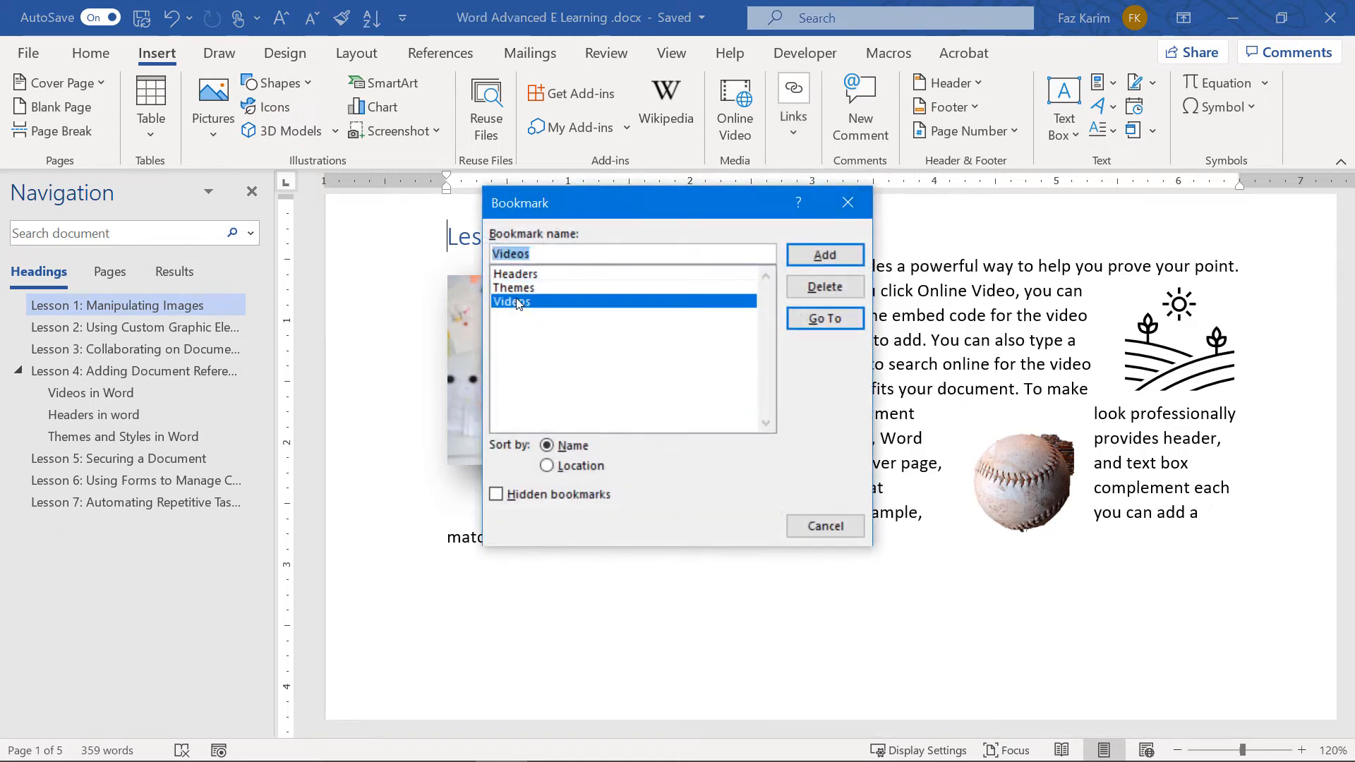
left_click(820, 317)
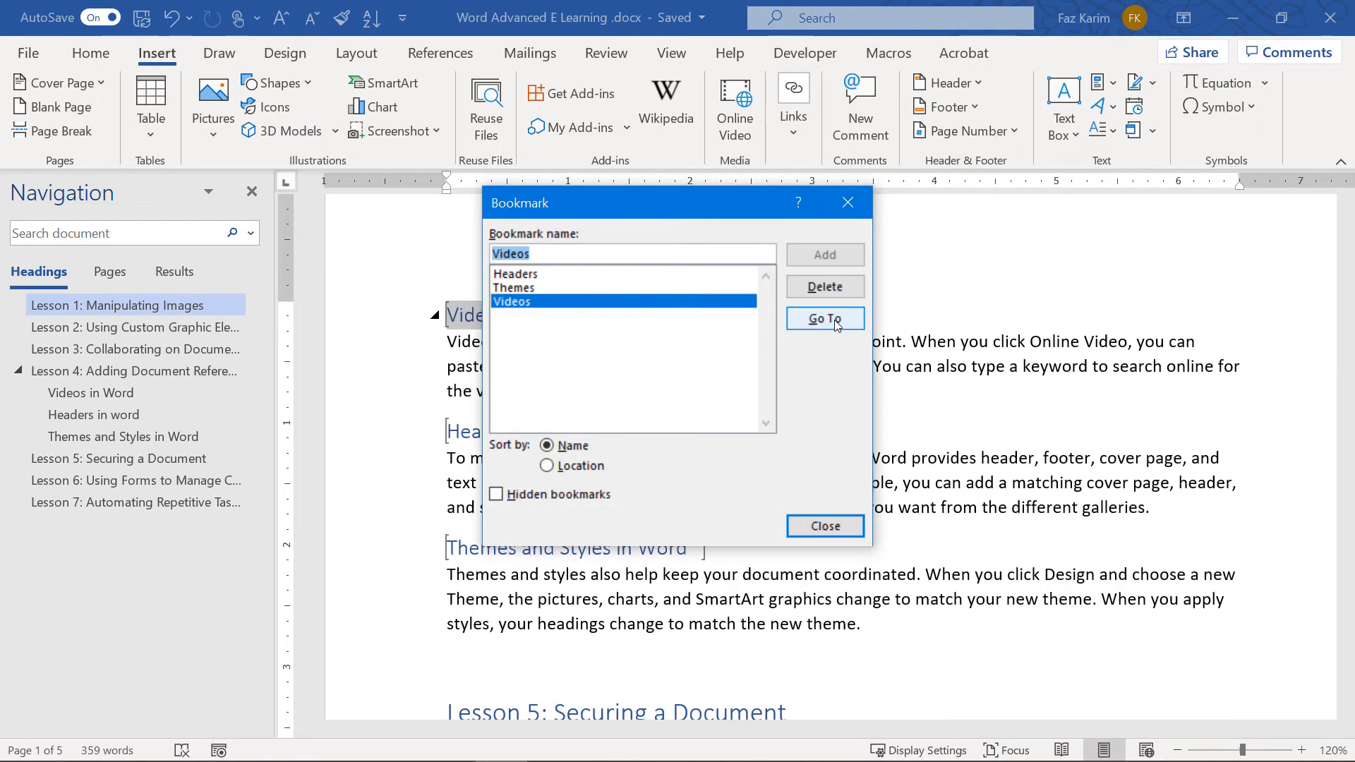
Go to the Headers and then the Themes bookmark, and close the dialog
left_click_drag(623, 206, 1035, 188)
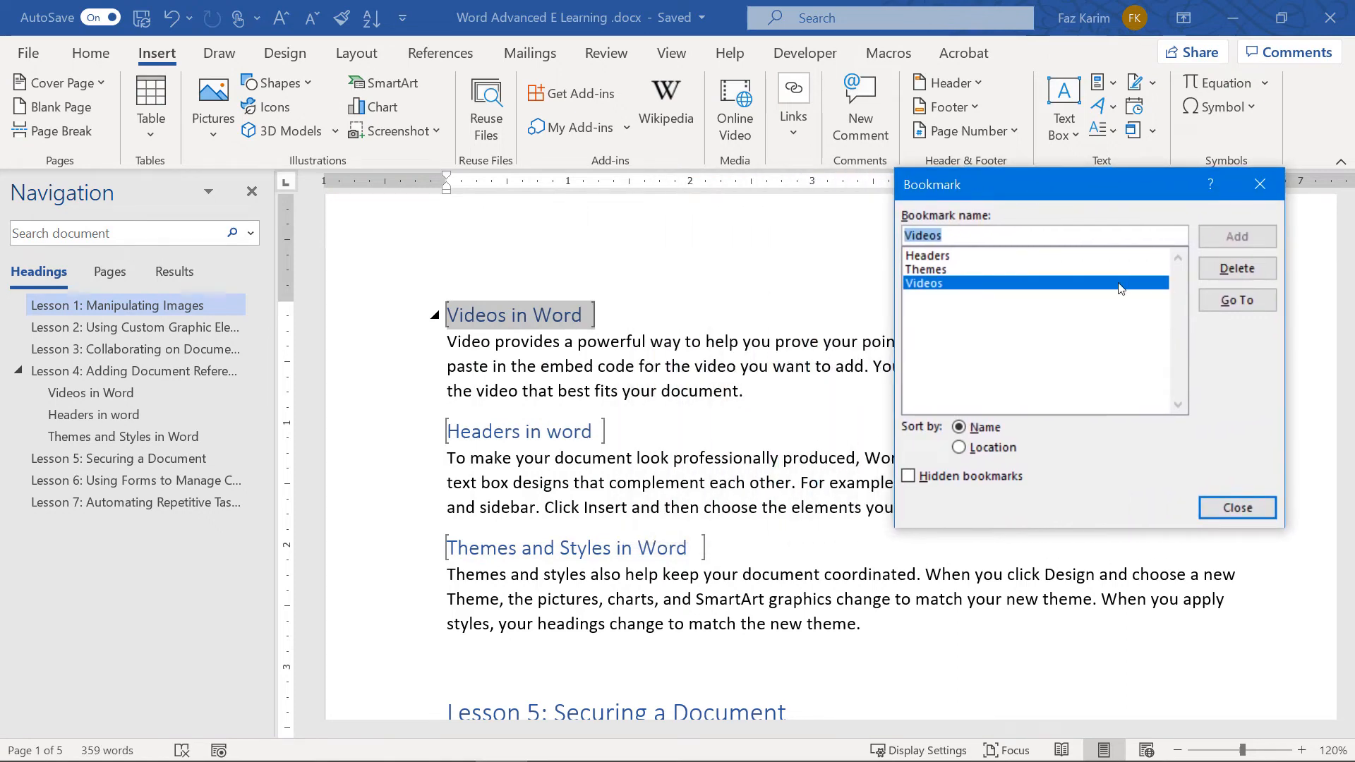
left_click(913, 258)
left_click(1237, 300)
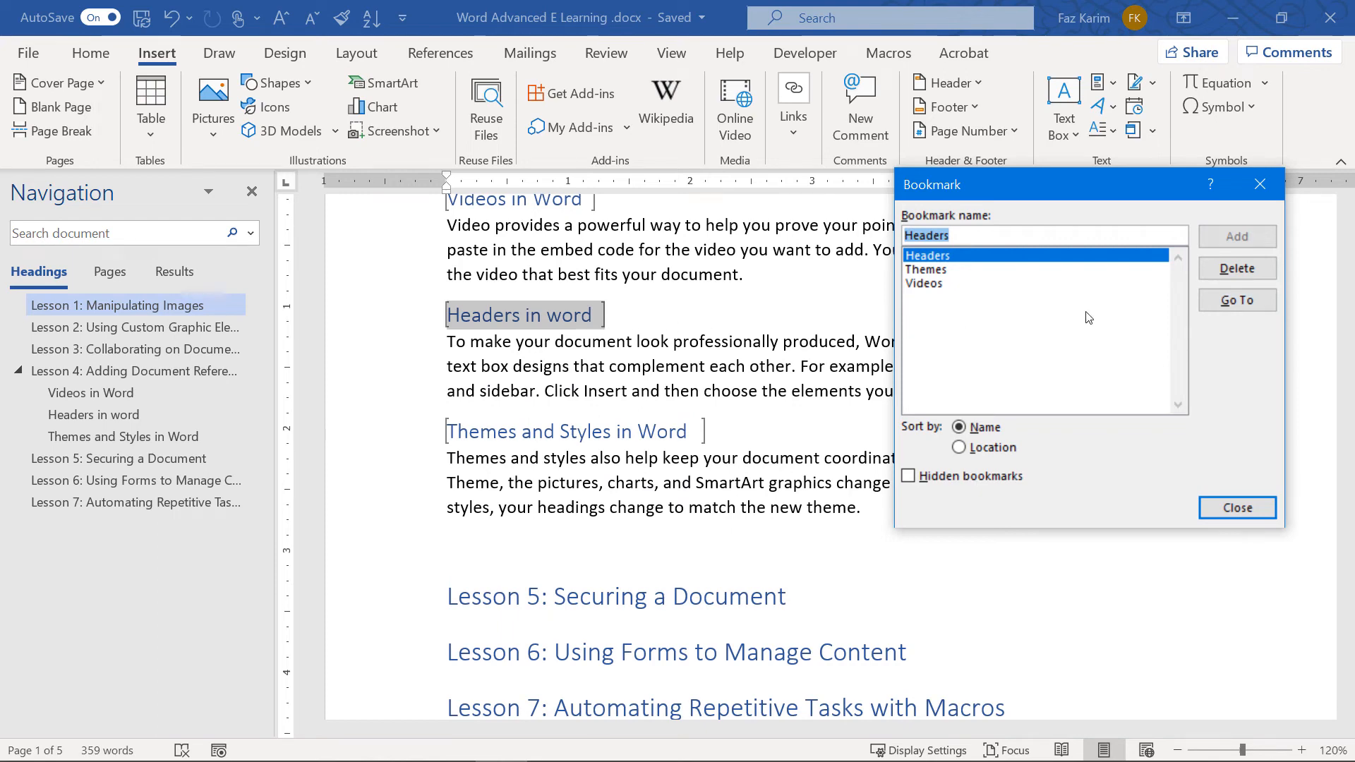
left_click(929, 271)
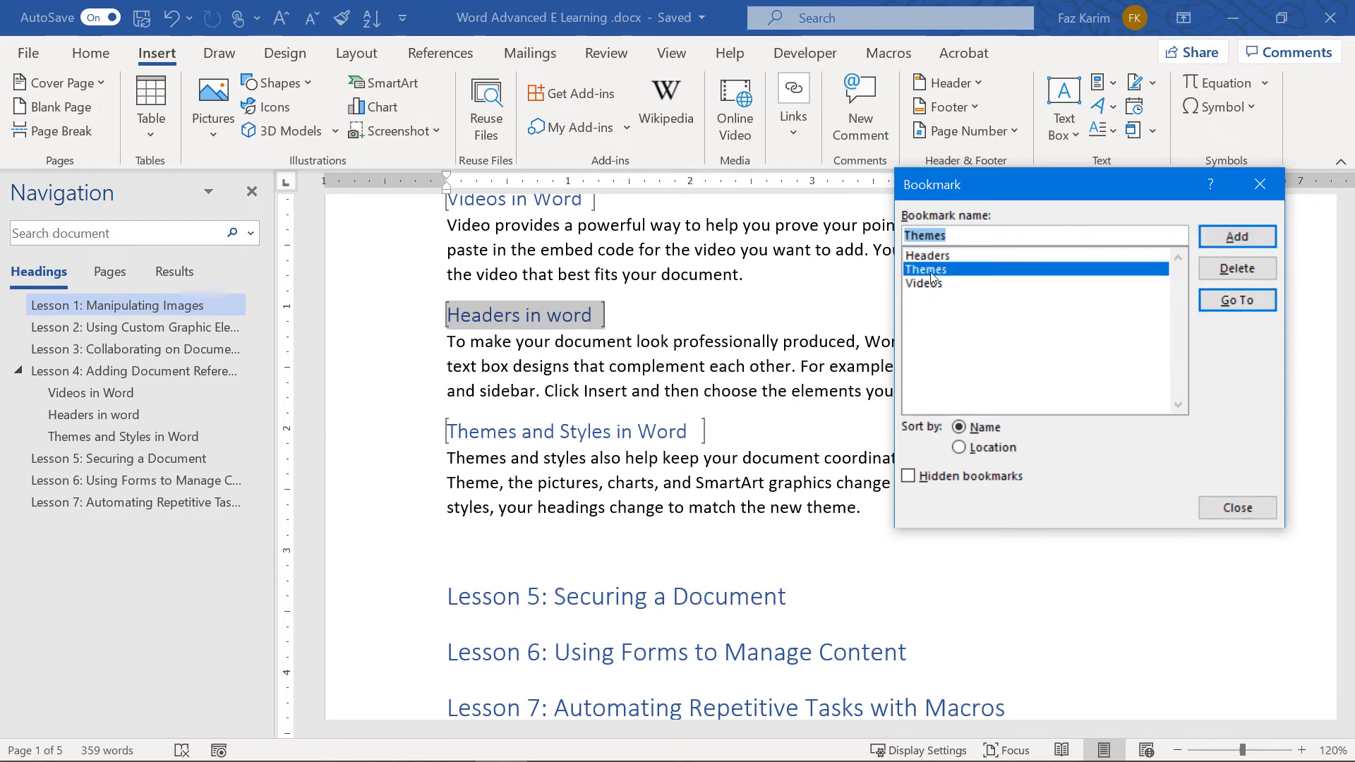
left_click(1228, 304)
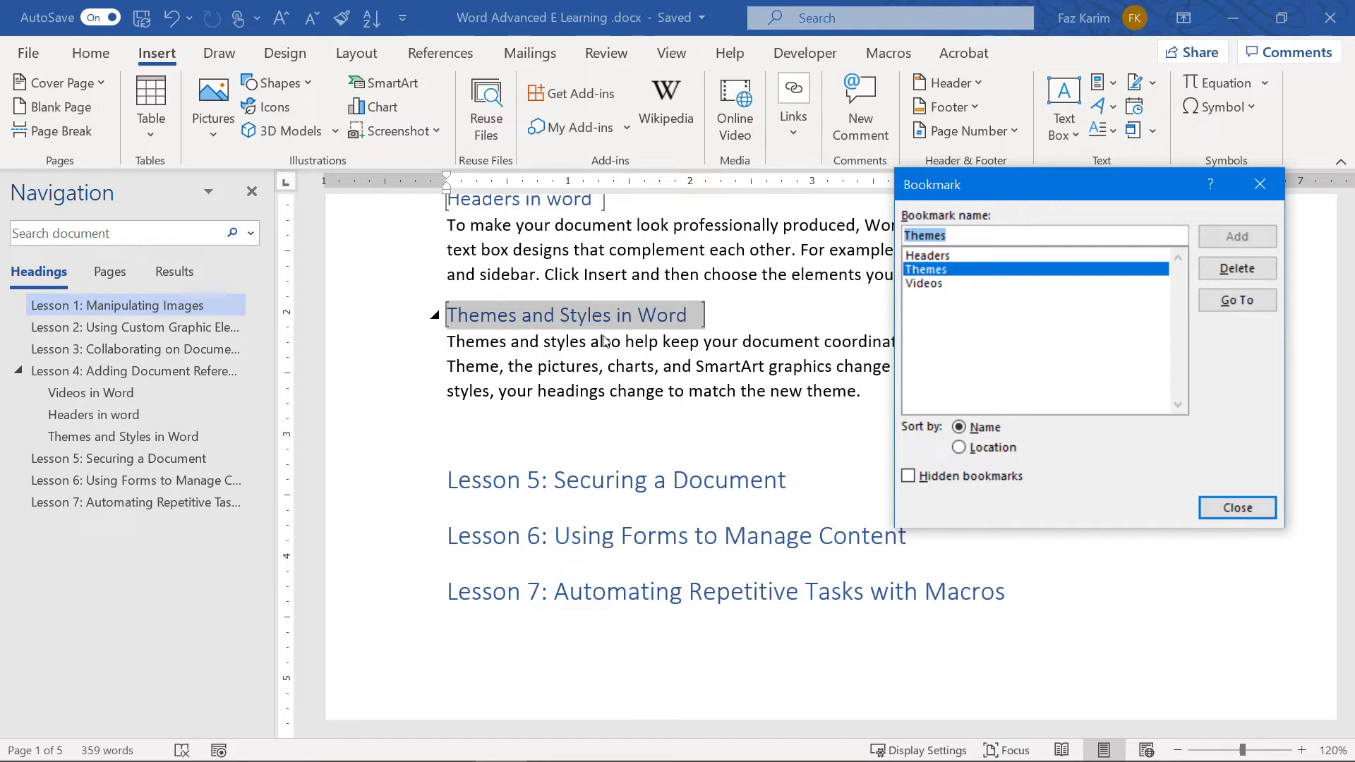
left_click(1237, 507)
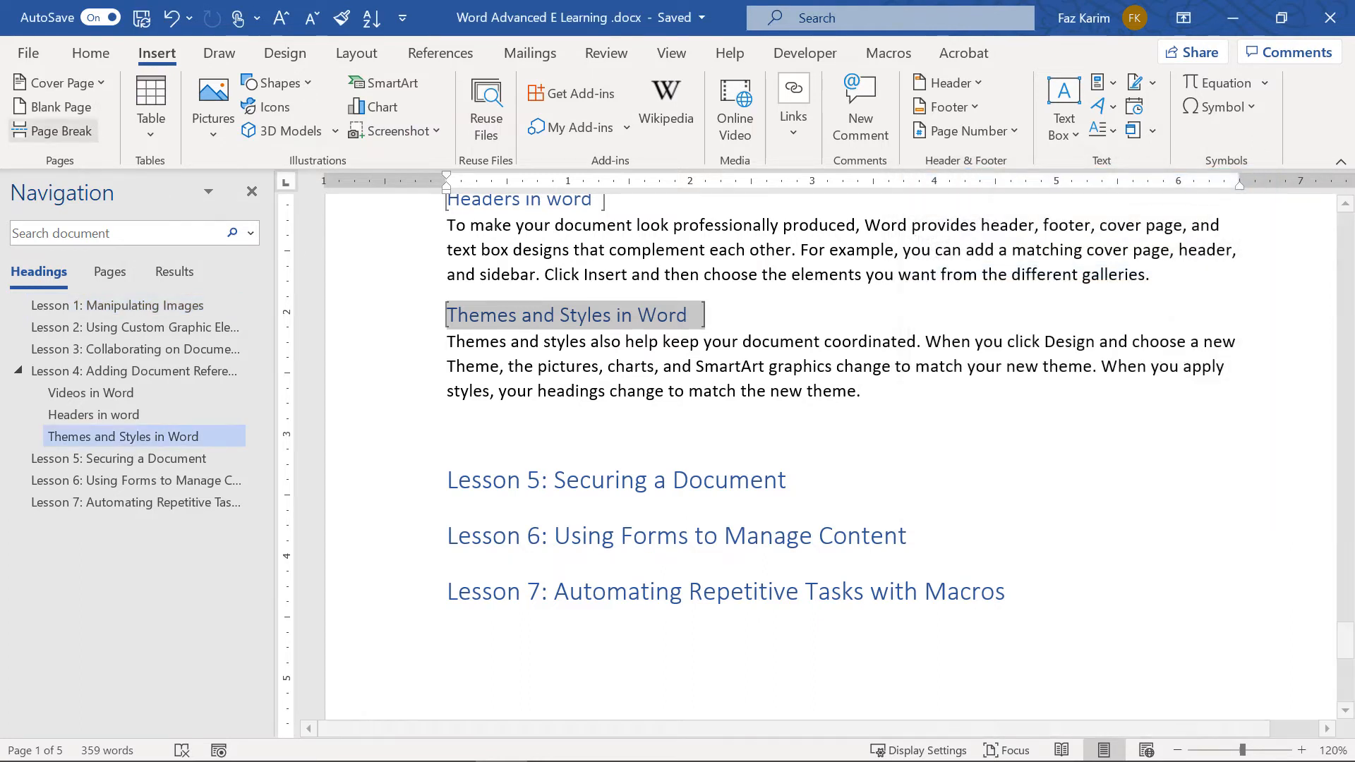
left_click(28, 53)
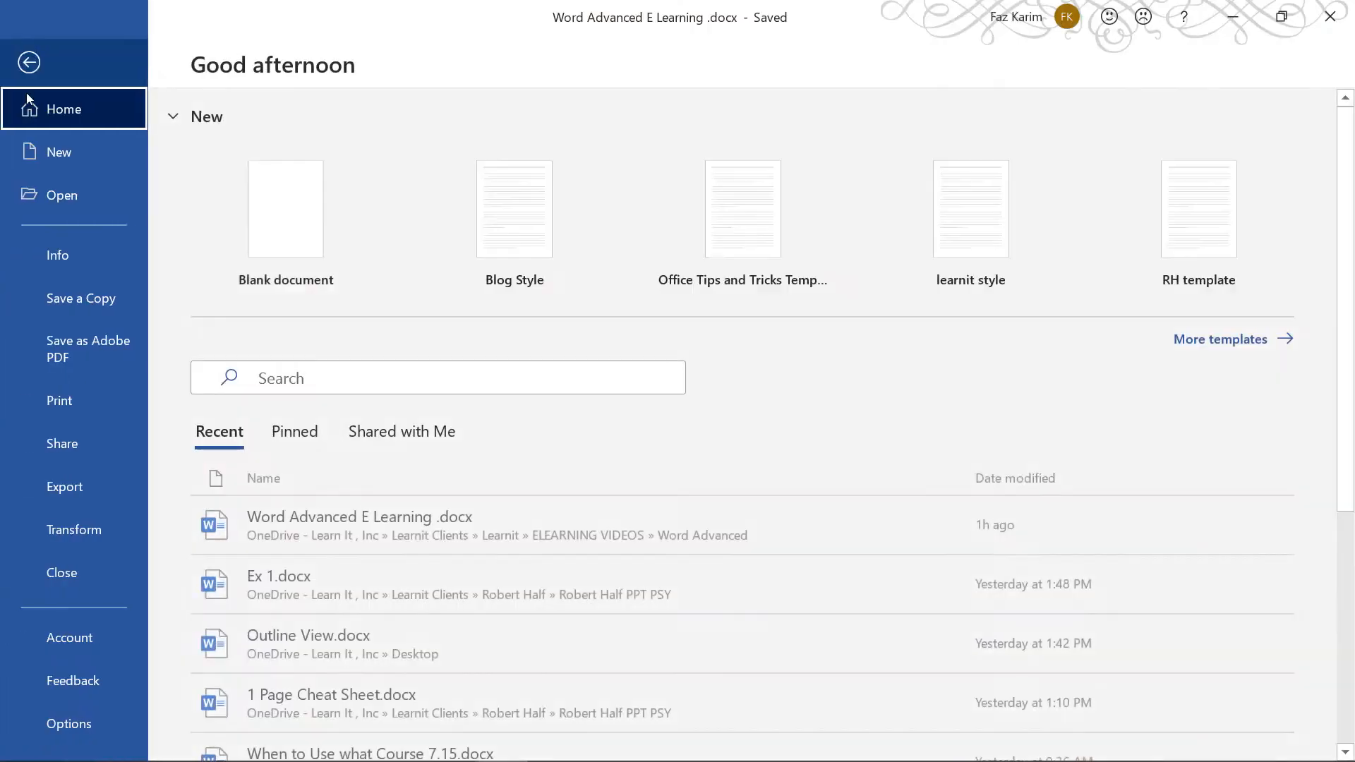
left_click(43, 724)
left_click(346, 245)
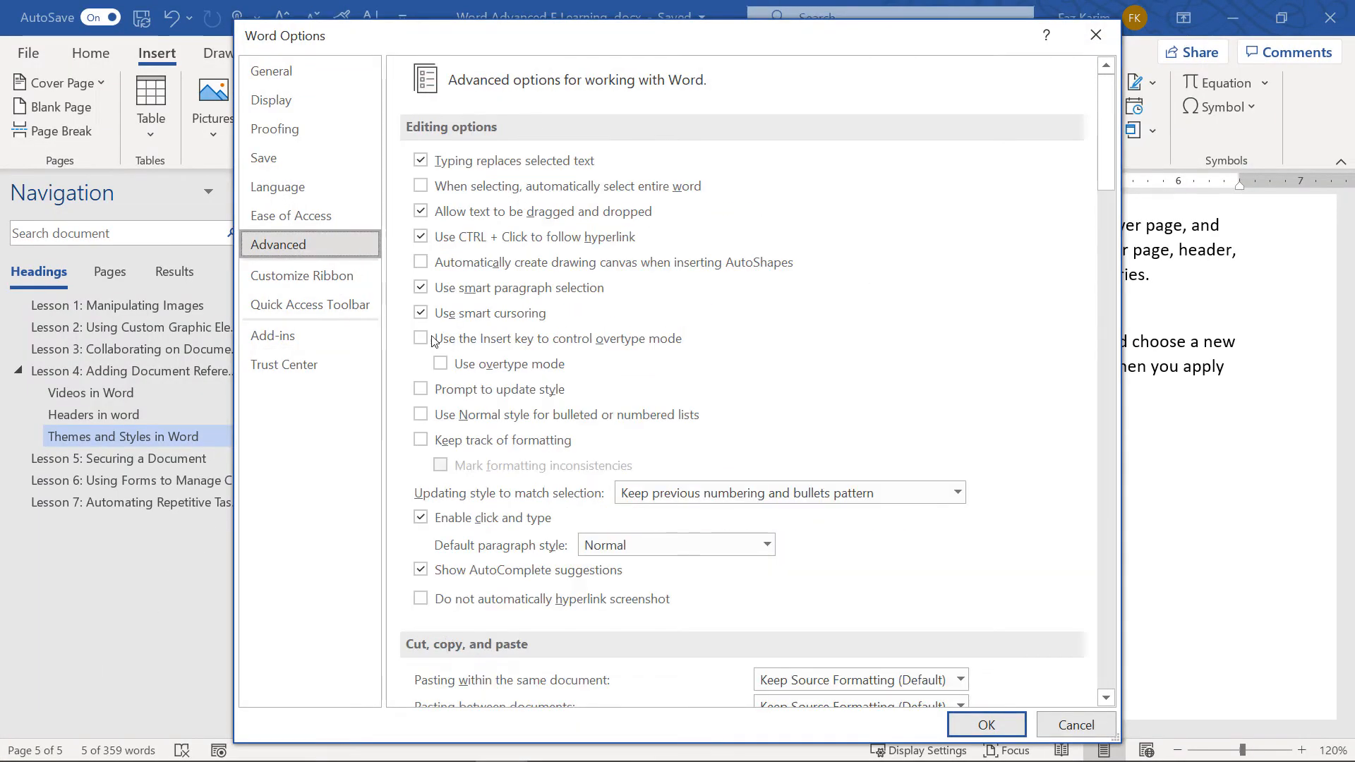
scroll(433, 341, "down", 8)
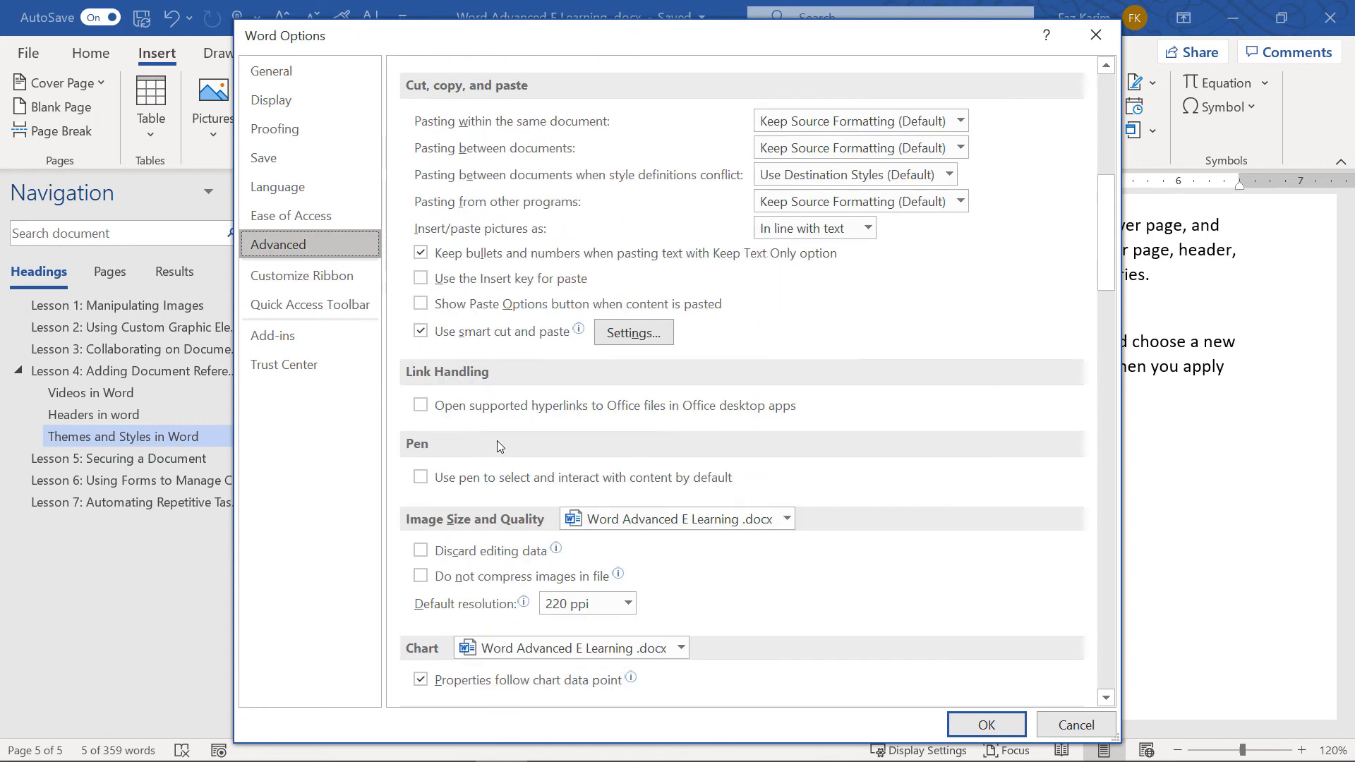
scroll(497, 441, "down", 8)
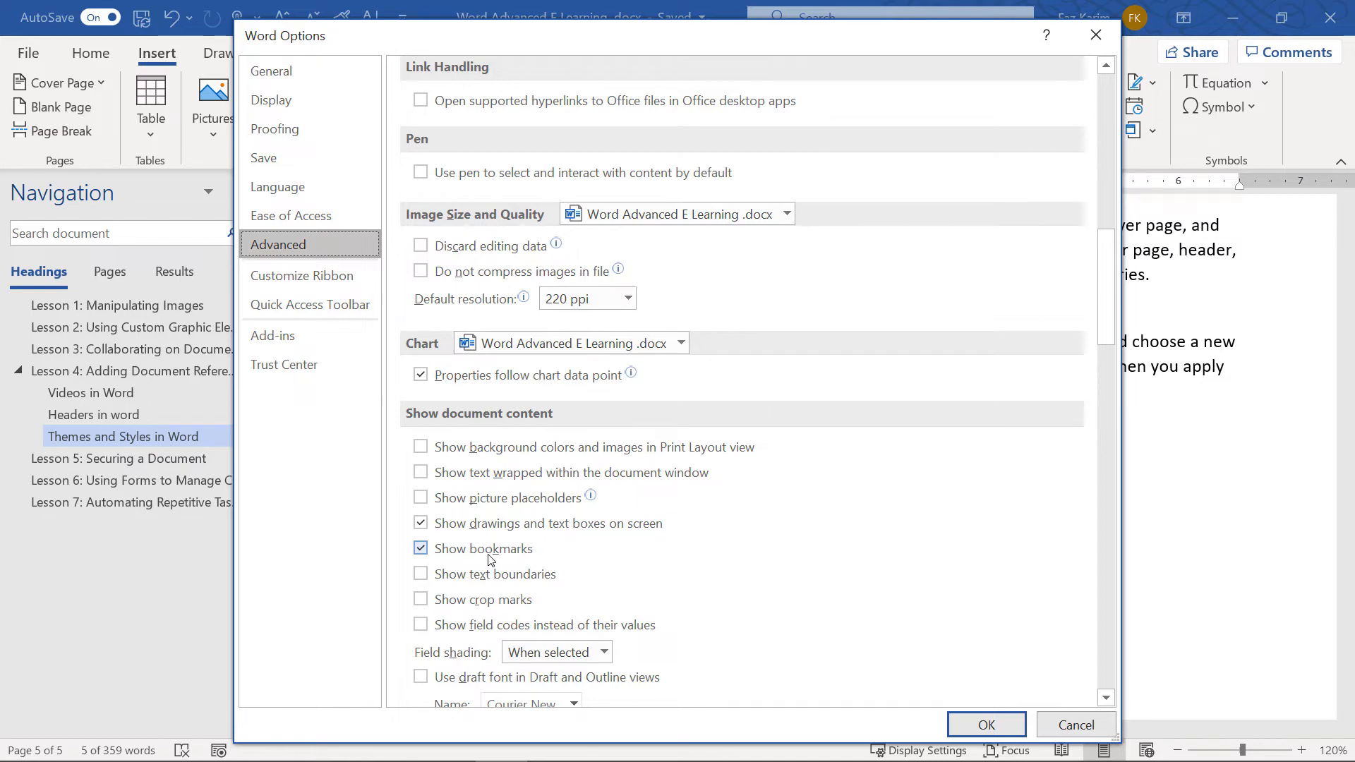
left_click(988, 715)
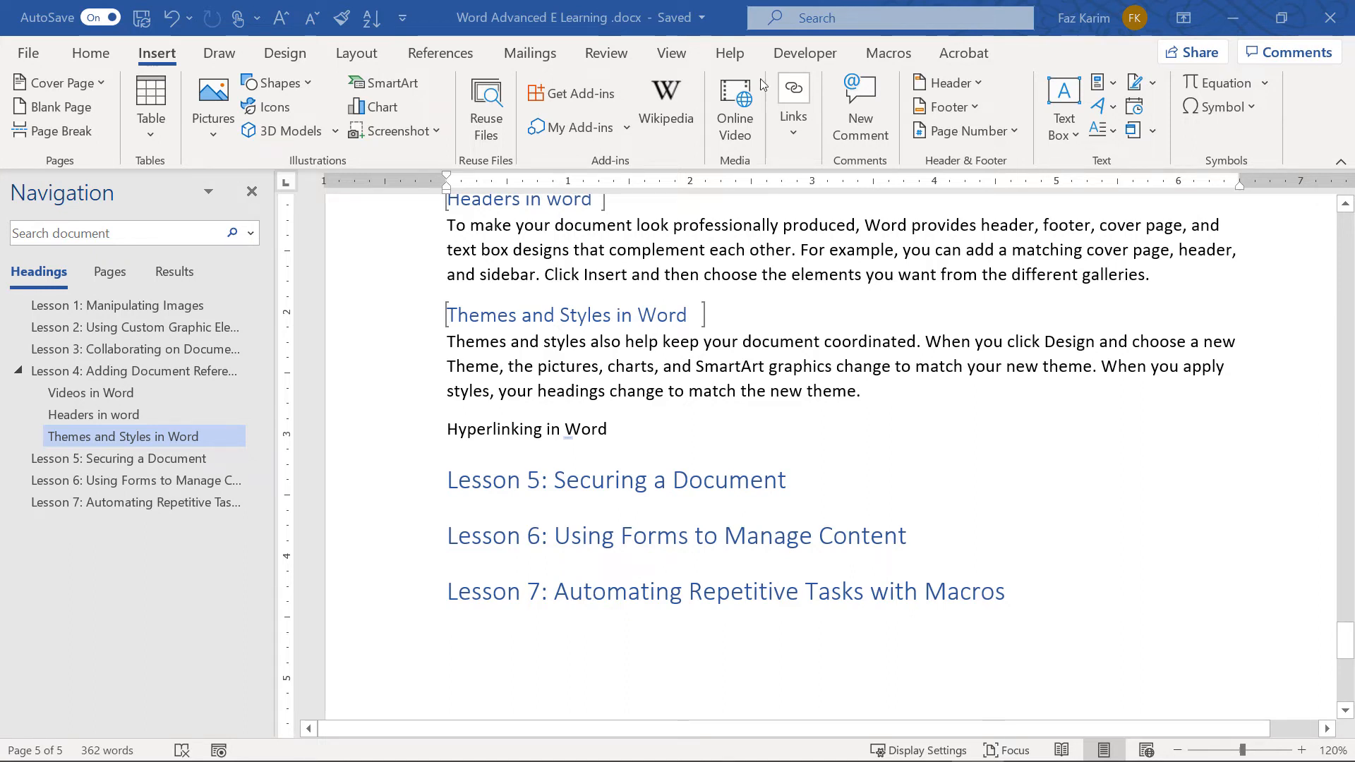
Select the 'Hyperlinking in Word' line and choose Link from its right-click menu
left_click_drag(608, 430, 449, 434)
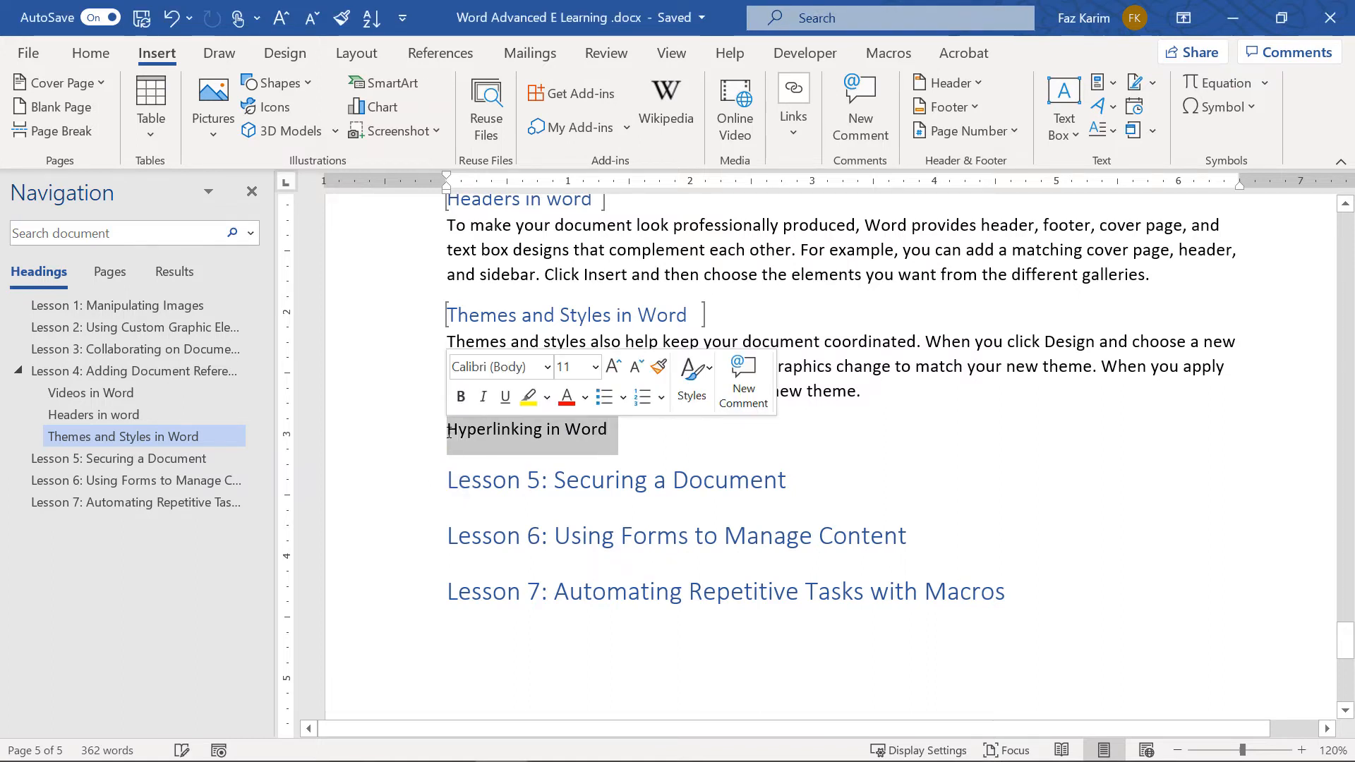
right_click(480, 432)
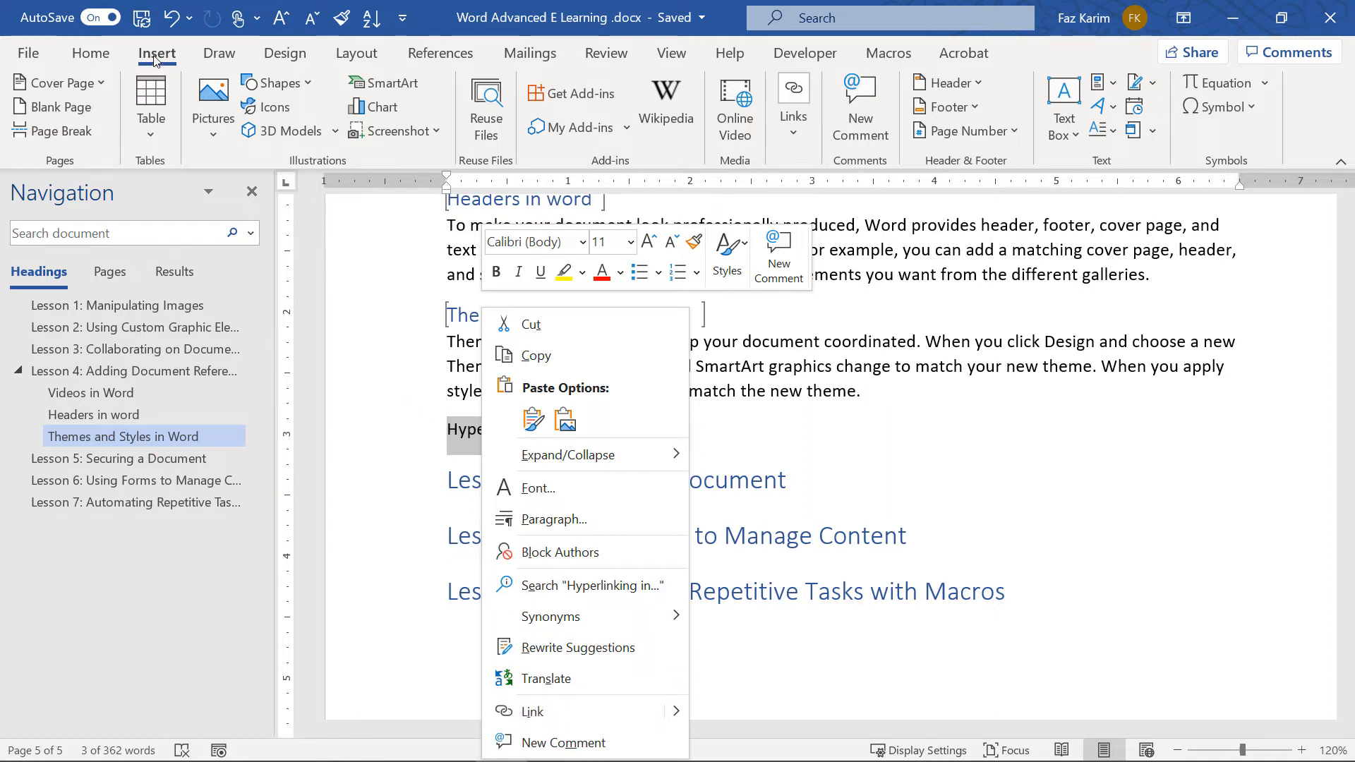
left_click(794, 124)
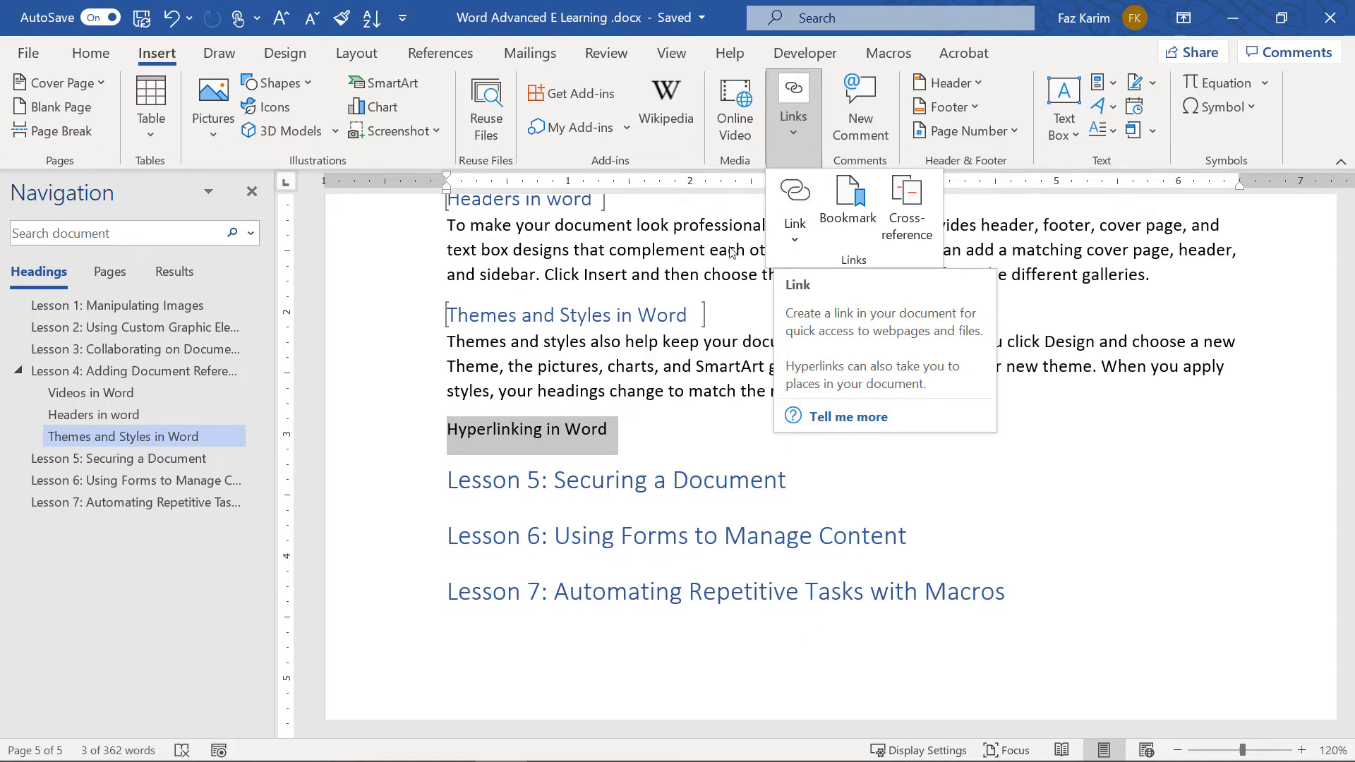
right_click(502, 434)
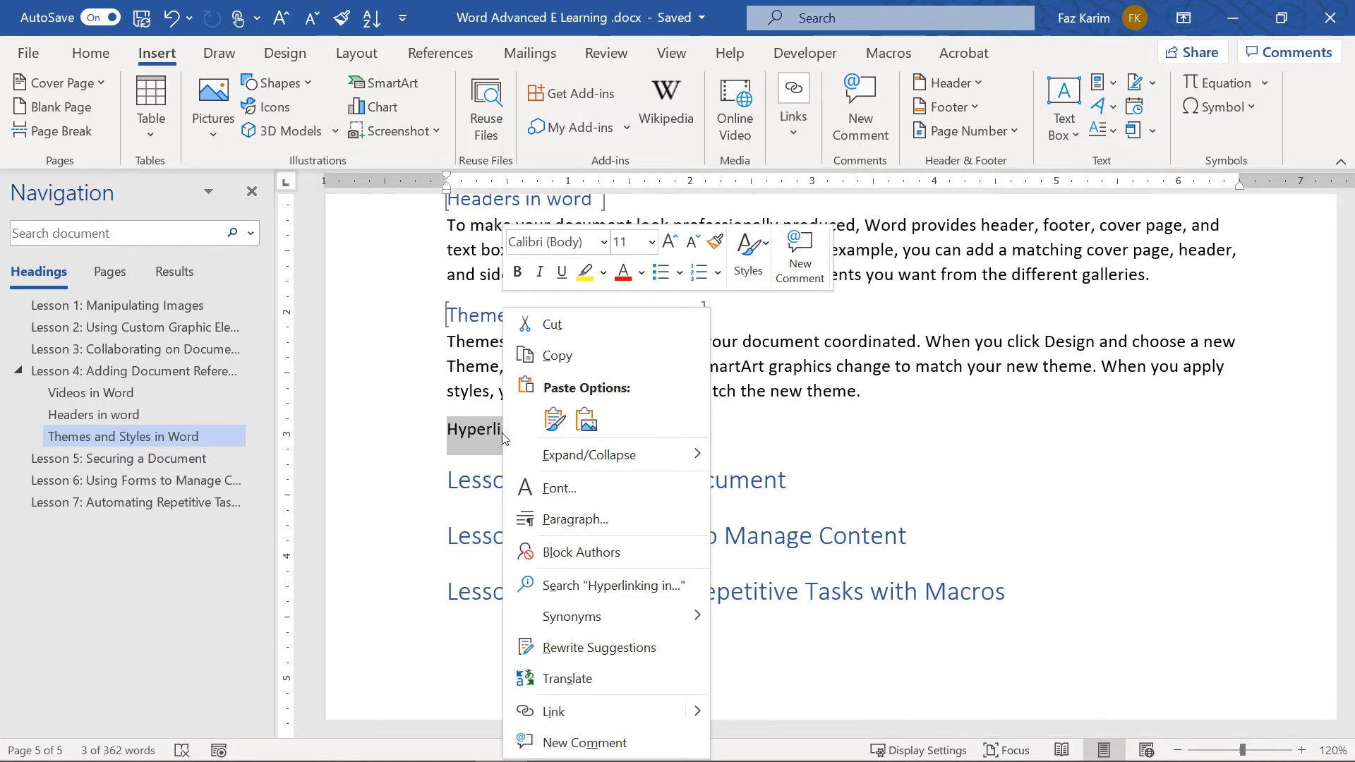
left_click(553, 711)
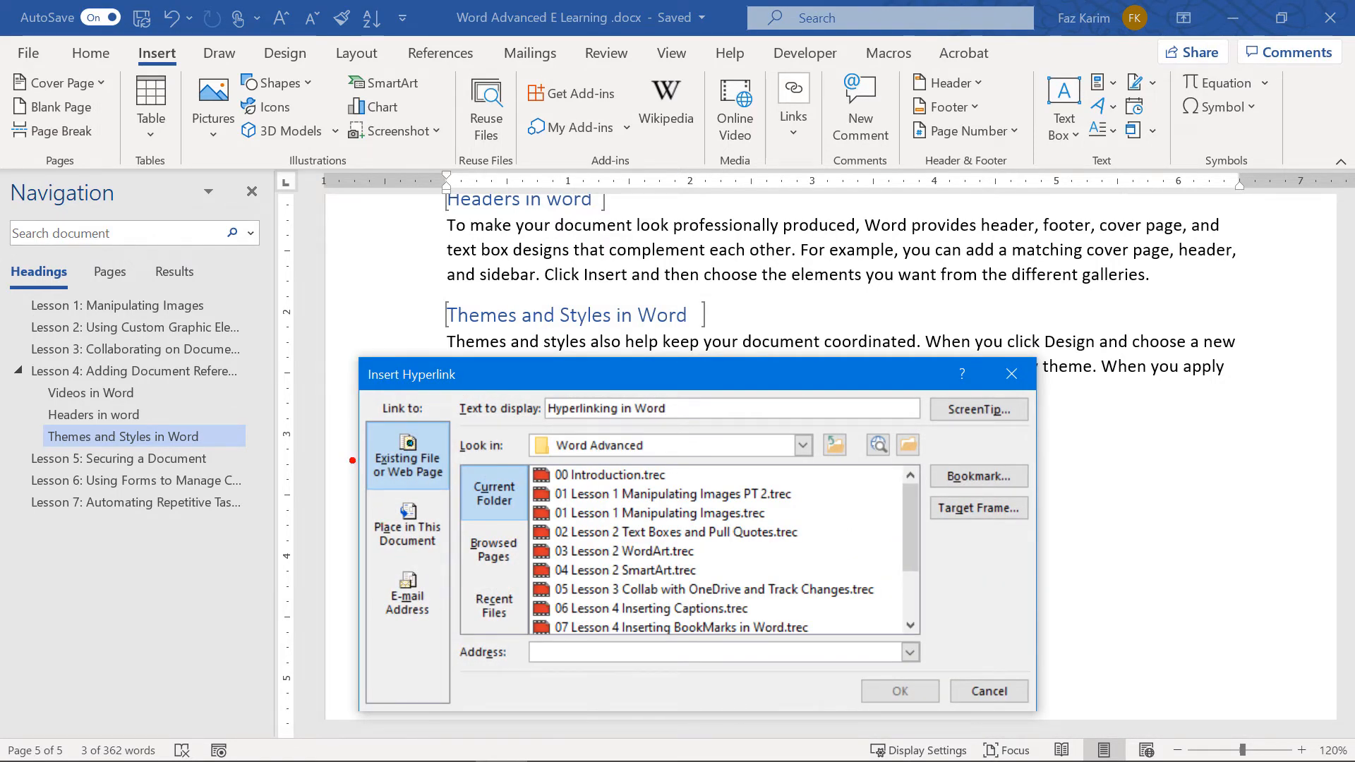
left_click_drag(329, 404, 471, 496)
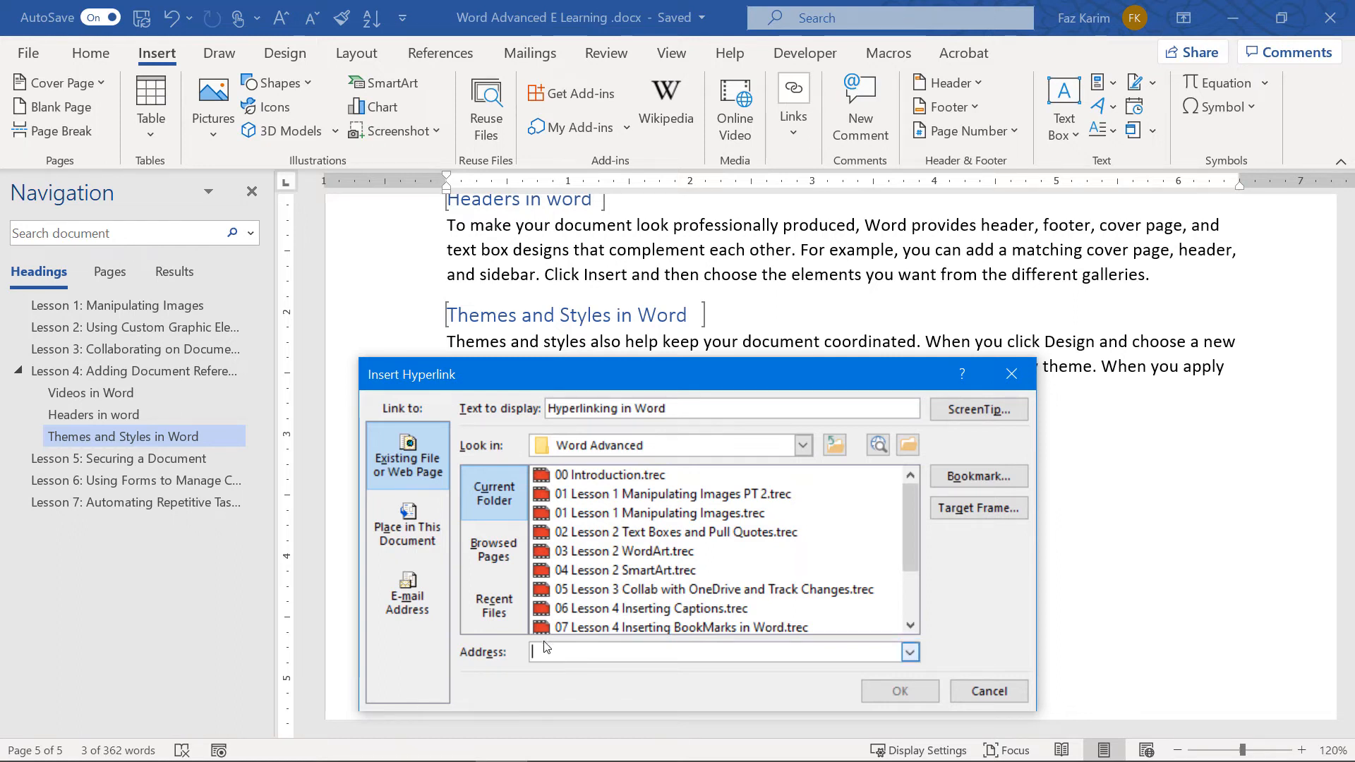
type("http")
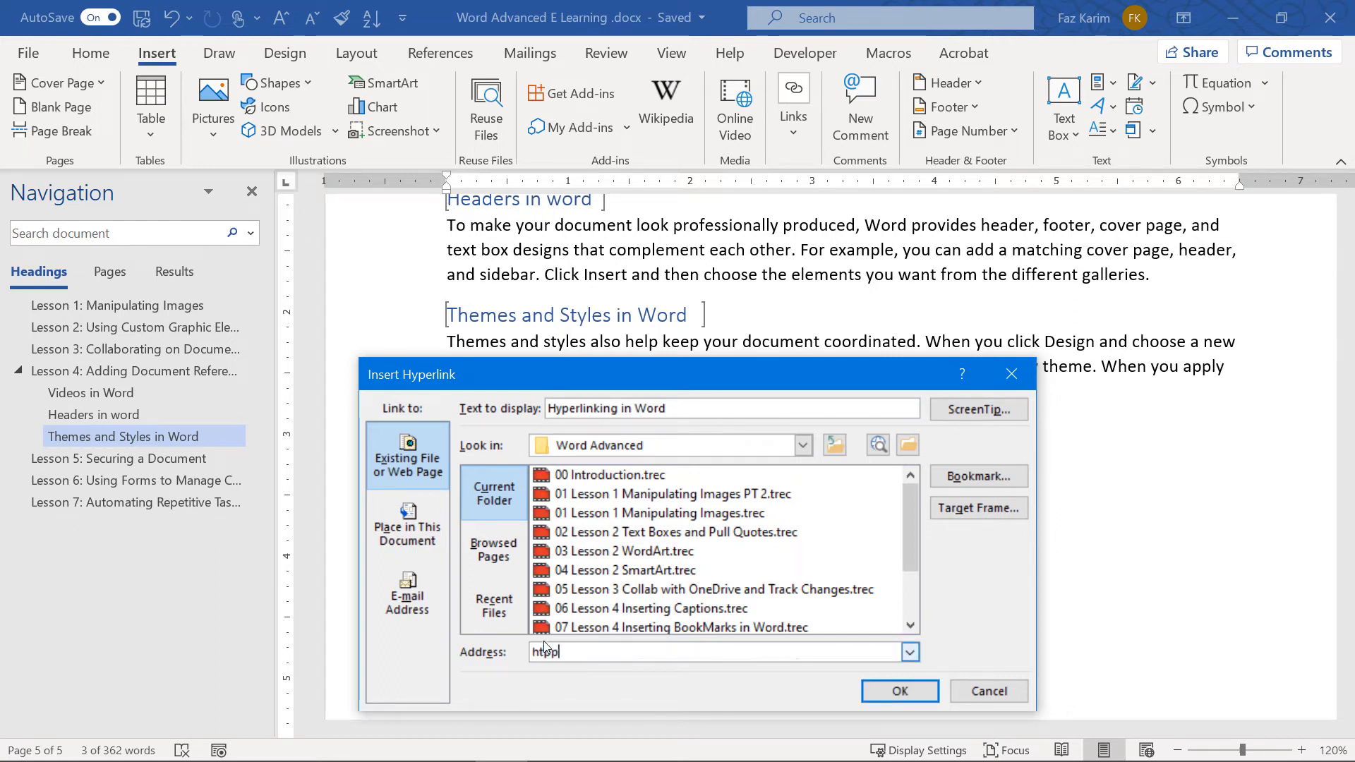
type("s:")
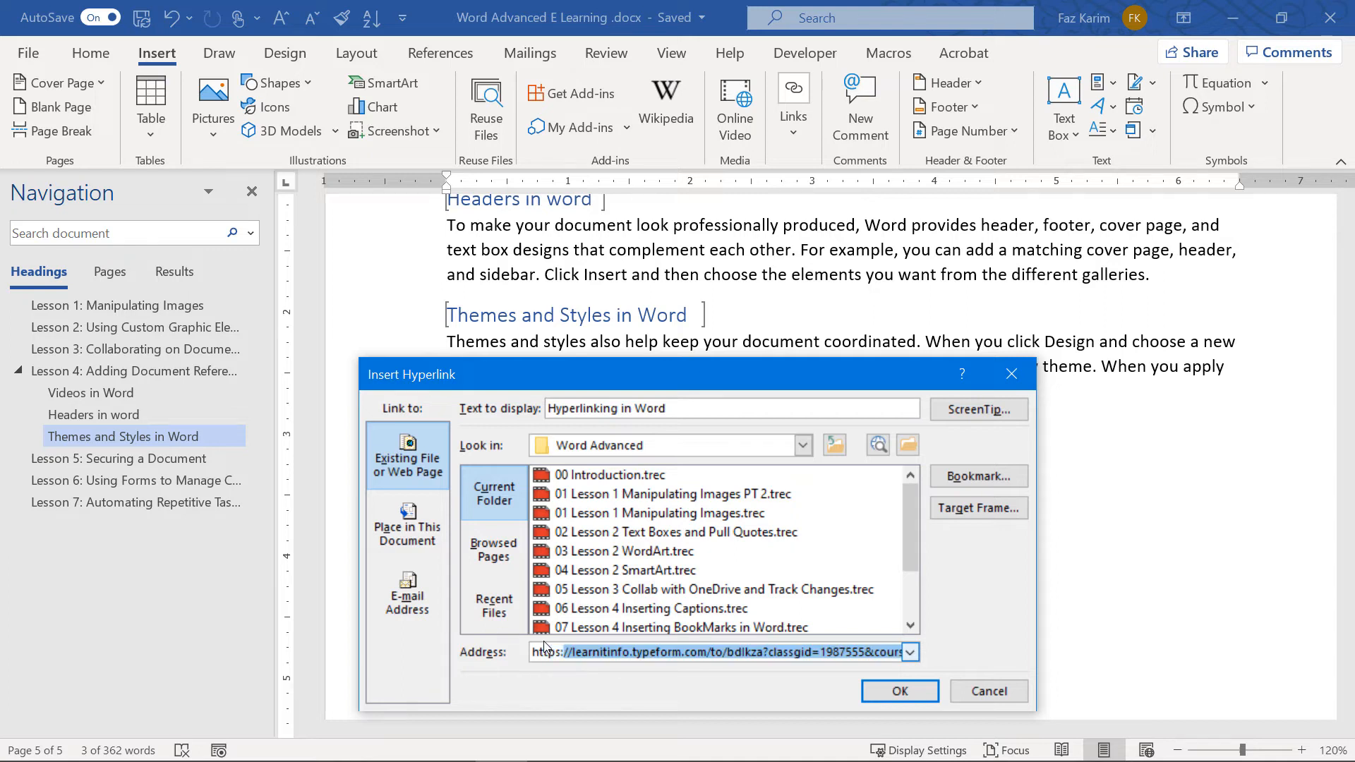
type("//www.lea")
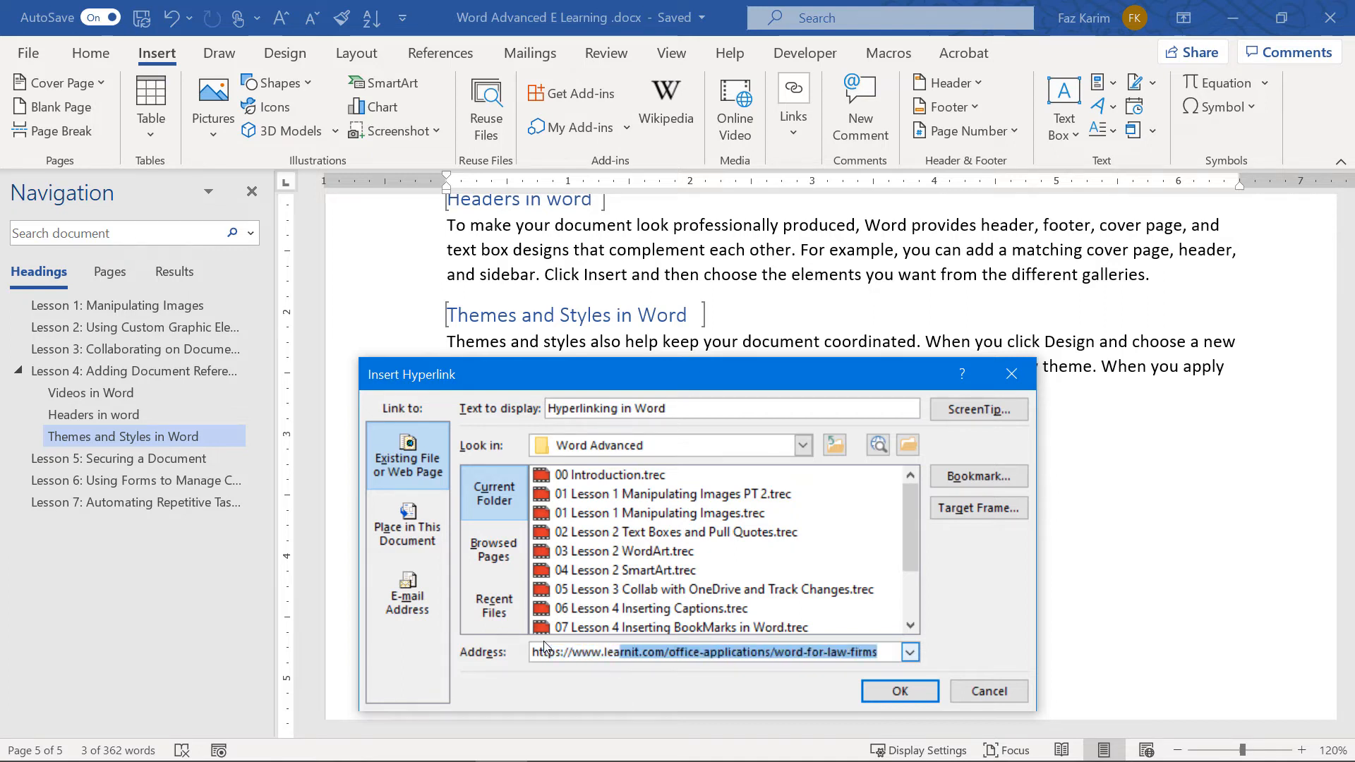
type("rnit.com")
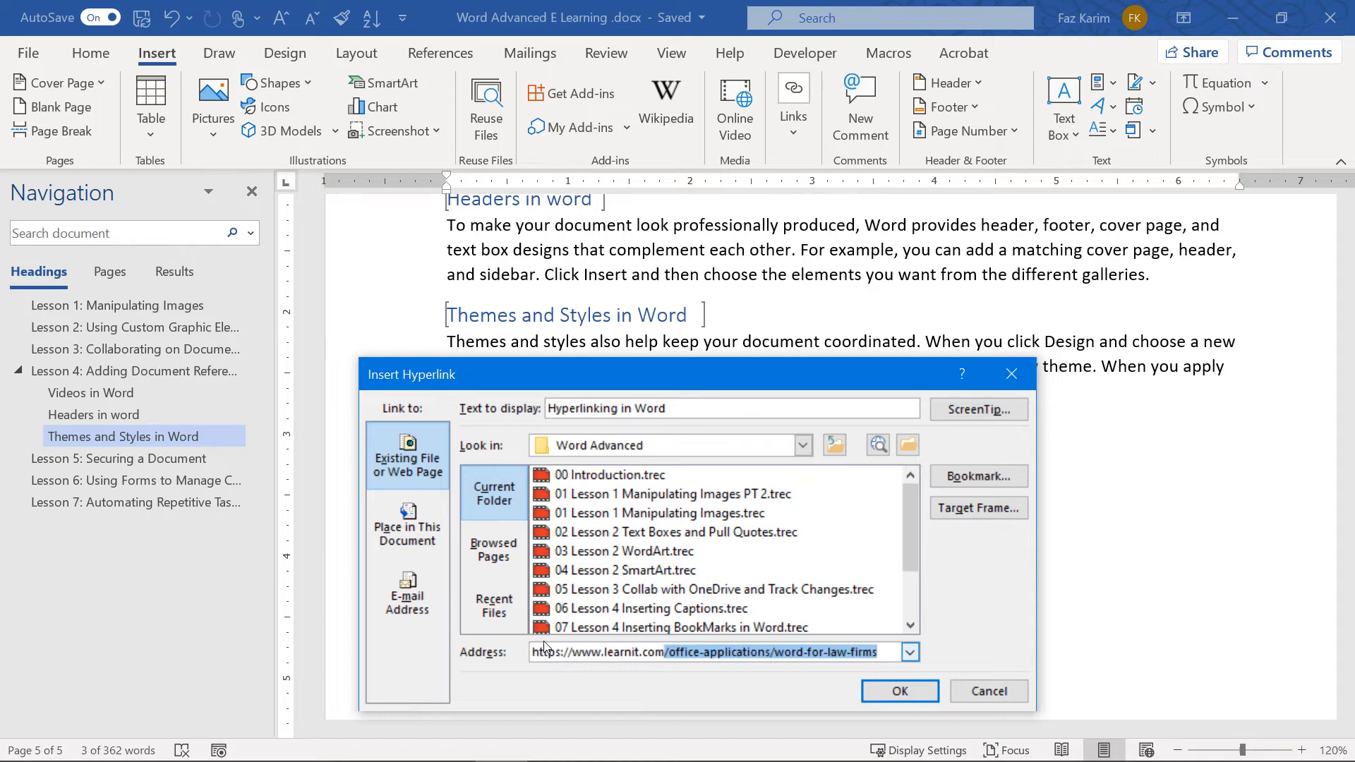
key("Delete")
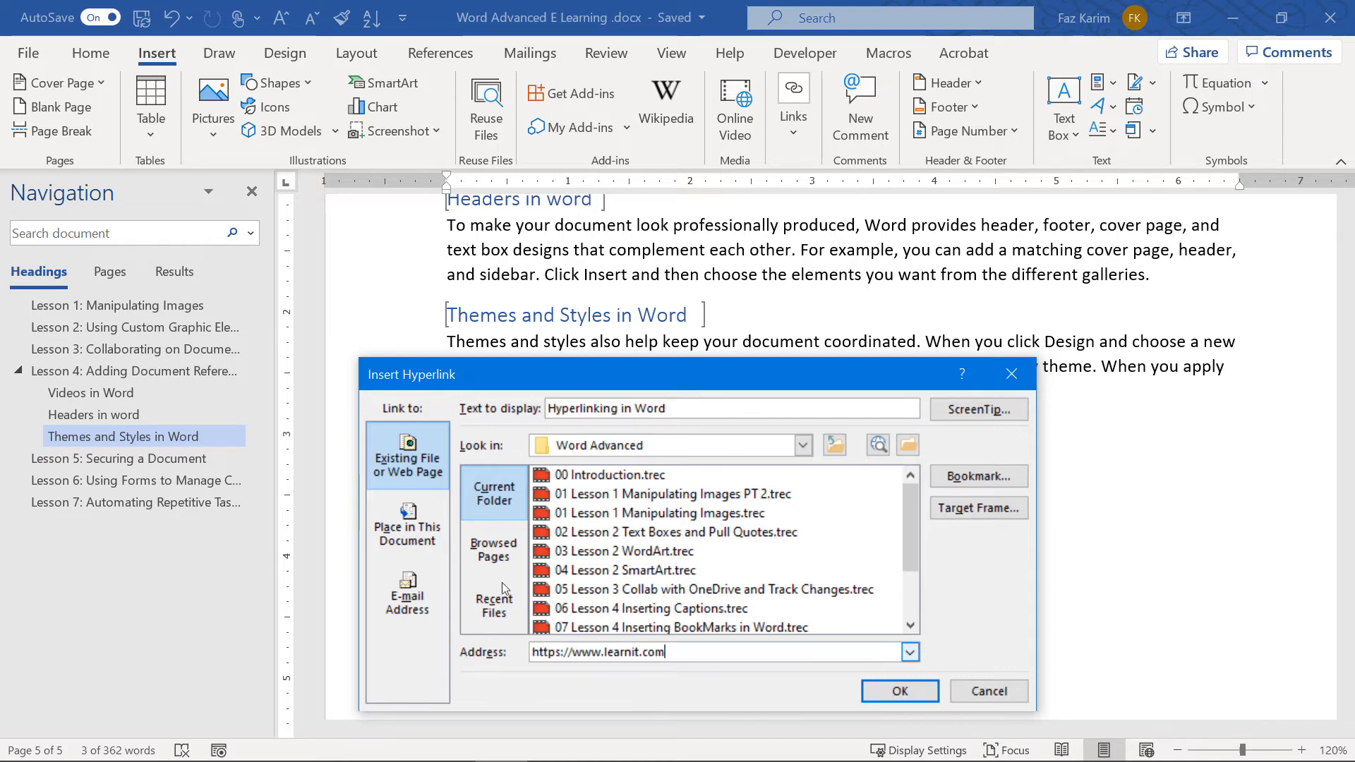
left_click_drag(686, 404, 520, 403)
type("Learn")
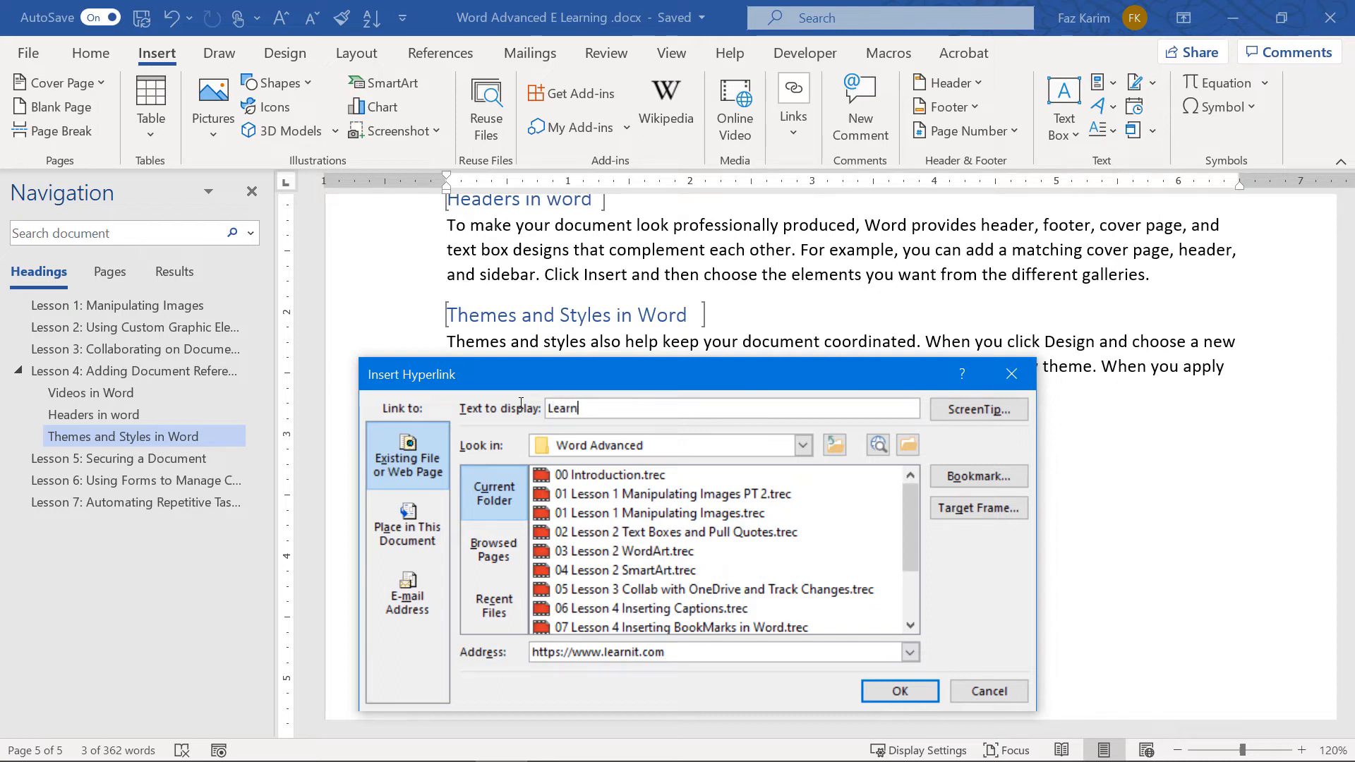
type("it Wesb")
type("ite")
left_click(878, 697)
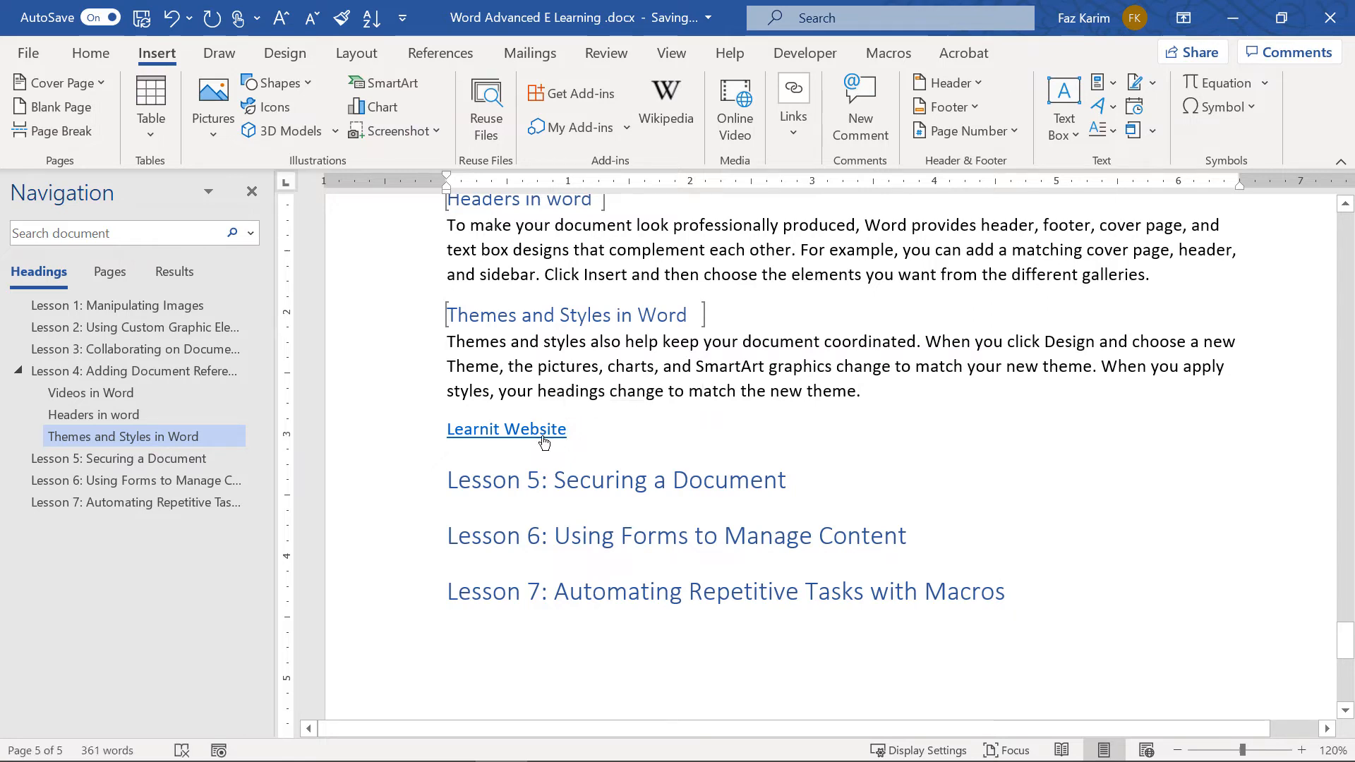
Test the Learnit Website link by opening learnit.com in a maximized Chrome, then minimize Chrome
left_click(544, 441, "ctrl")
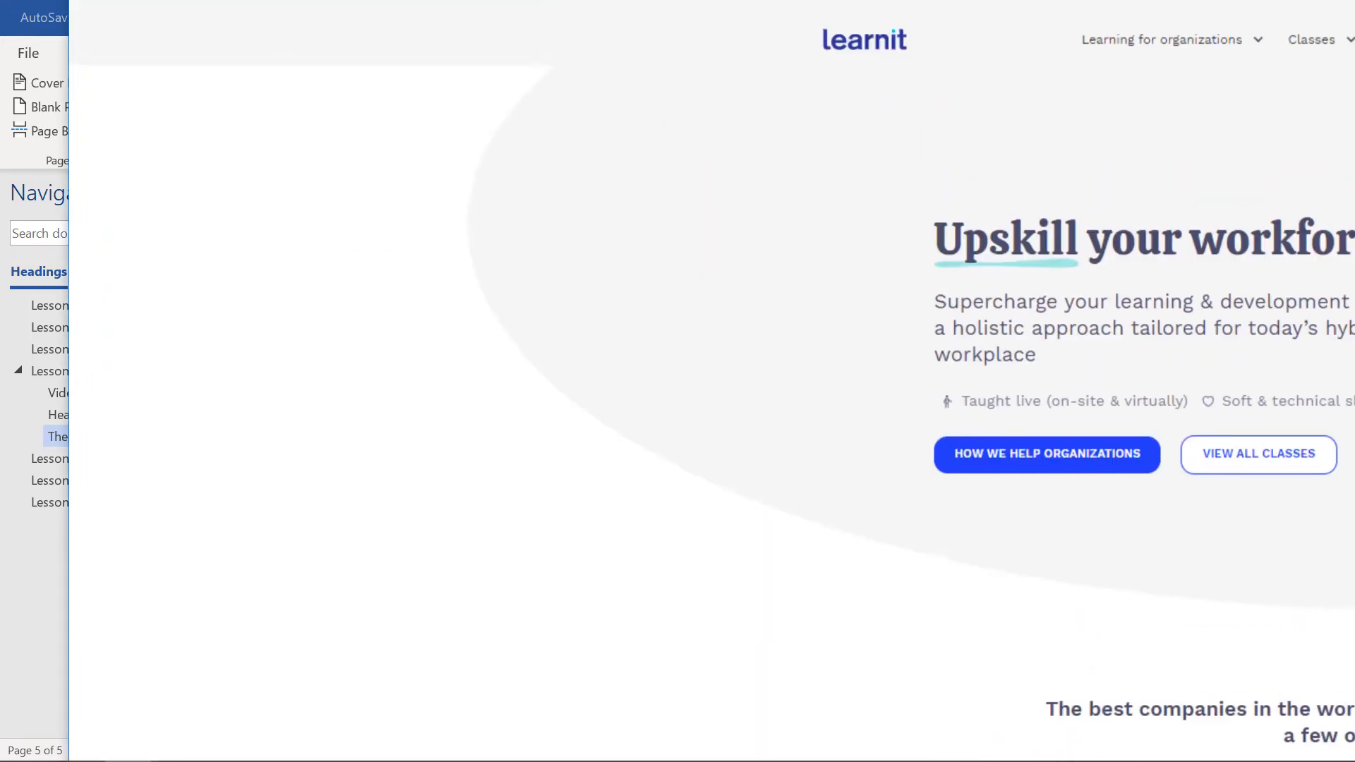
left_click_drag(703, 2, 633, 133)
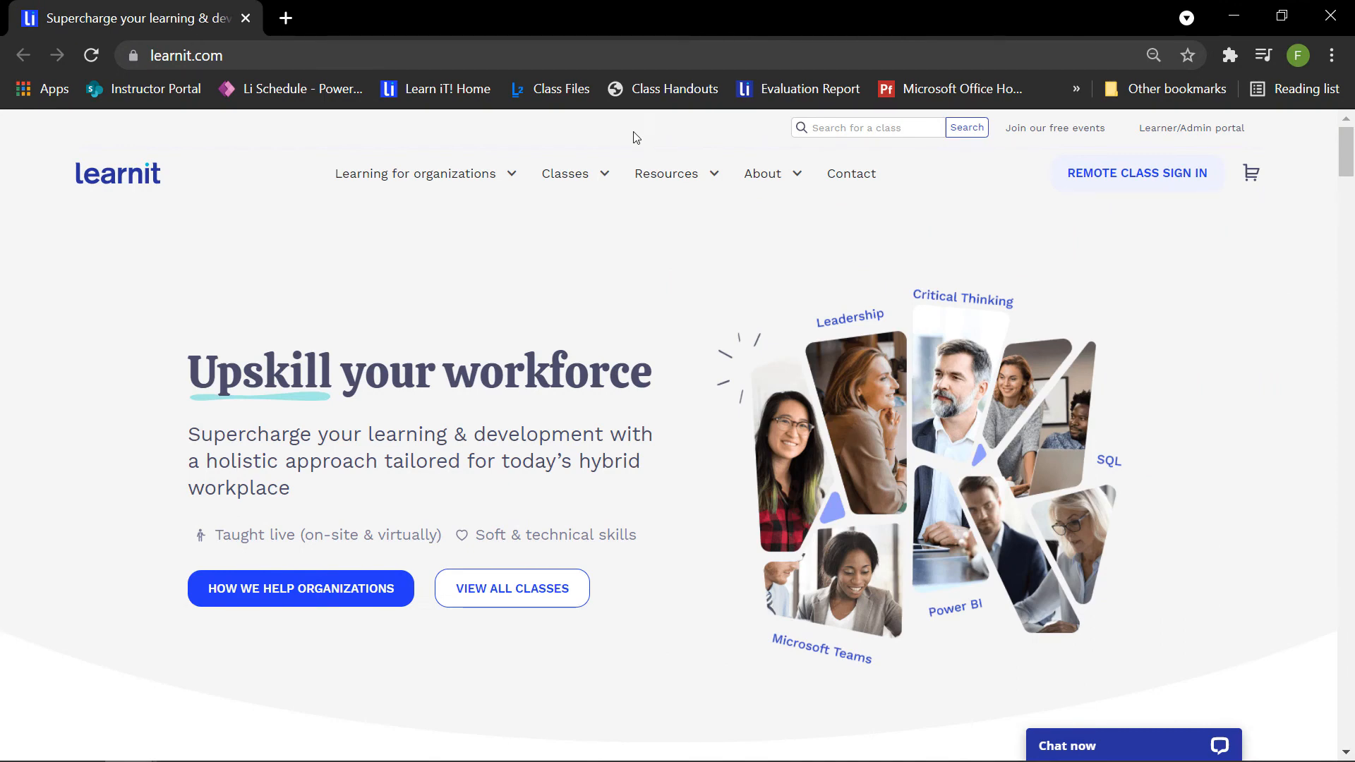
left_click(1233, 15)
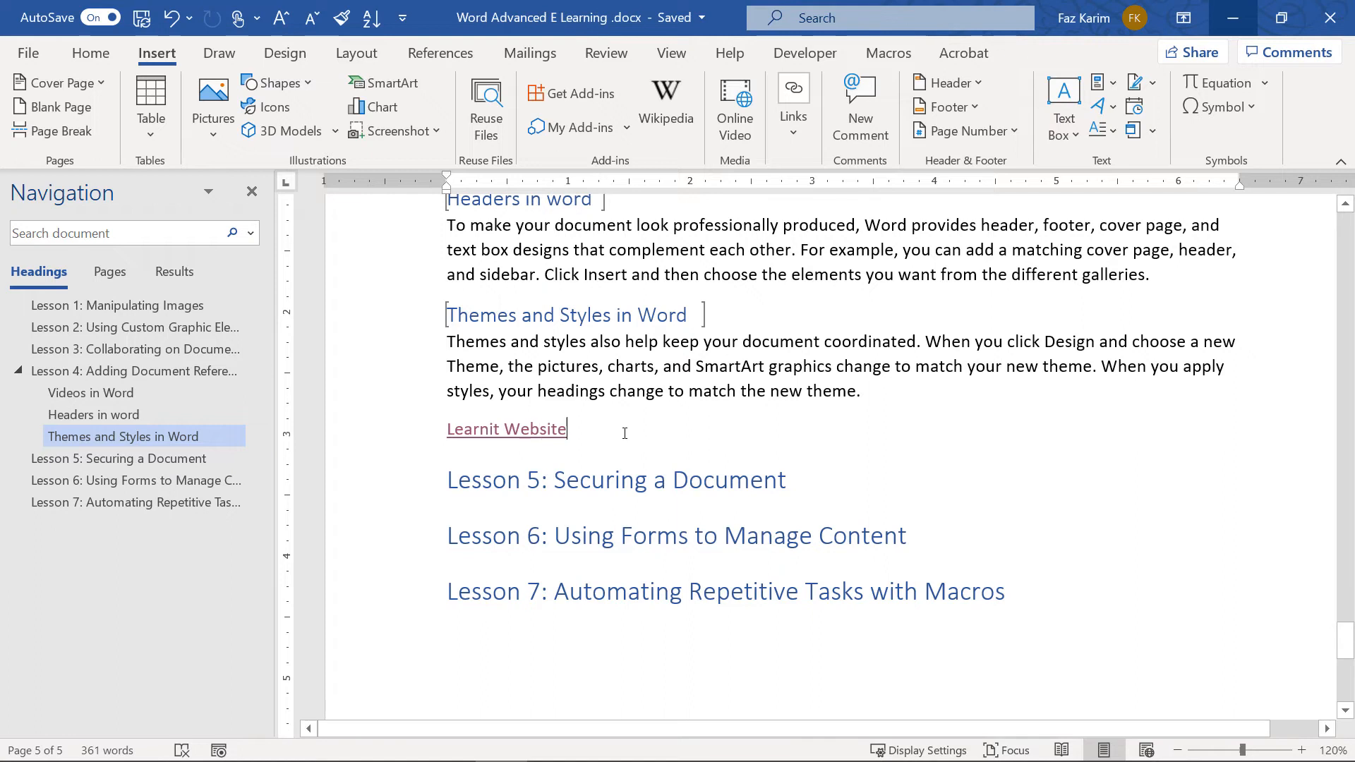
Type 'Document' on a new line below the Learnit Website link and select it
key("Return")
type("Document")
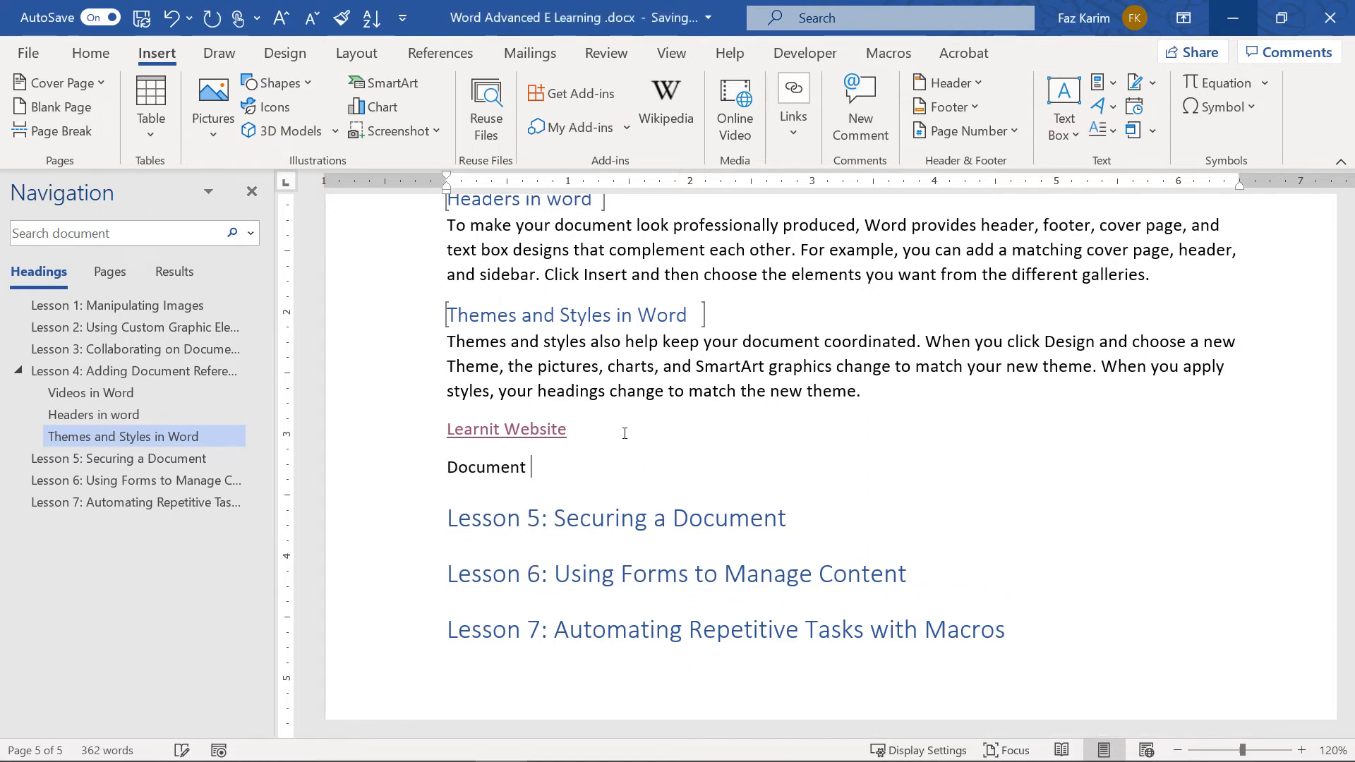
left_click_drag(447, 468, 537, 469)
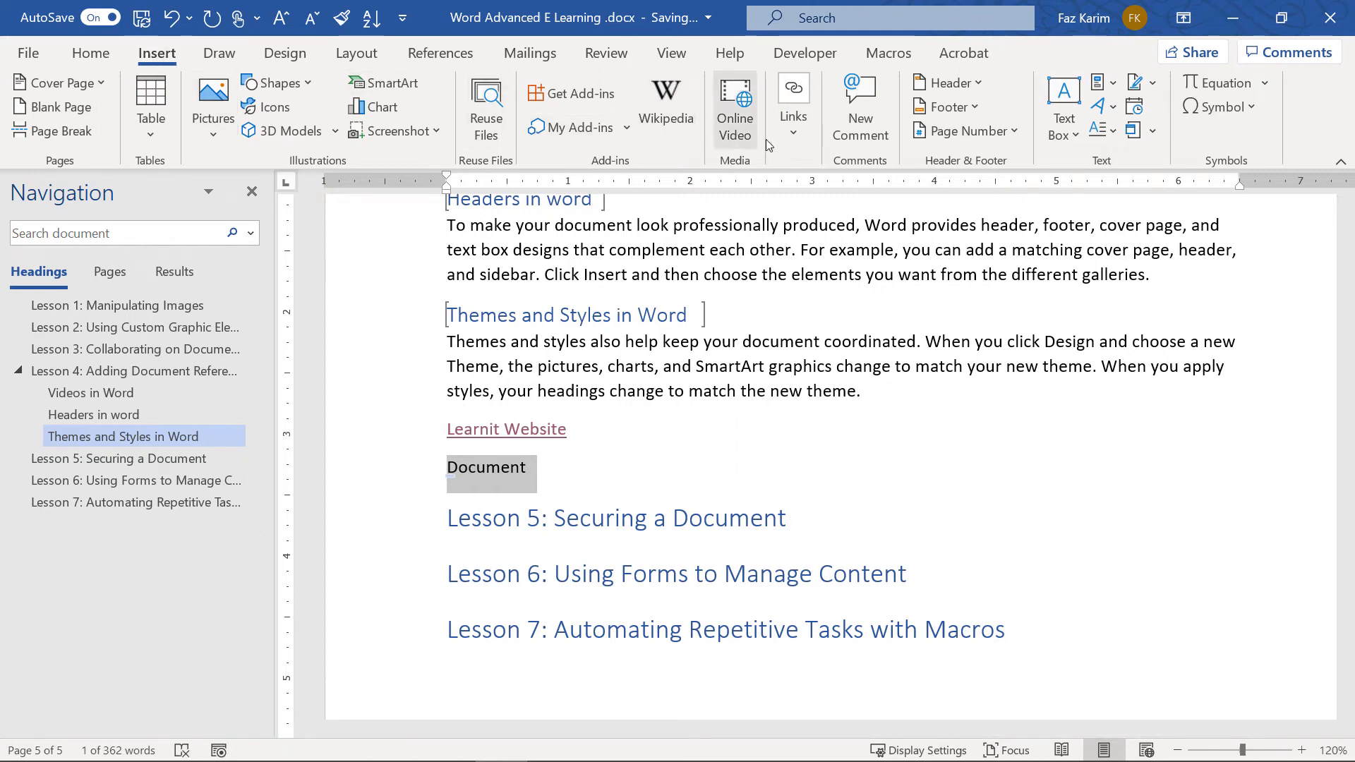
Hyperlink 'Document' to the outline .docx in Documents > Archive, then add an empty line
left_click(791, 124)
left_click(795, 190)
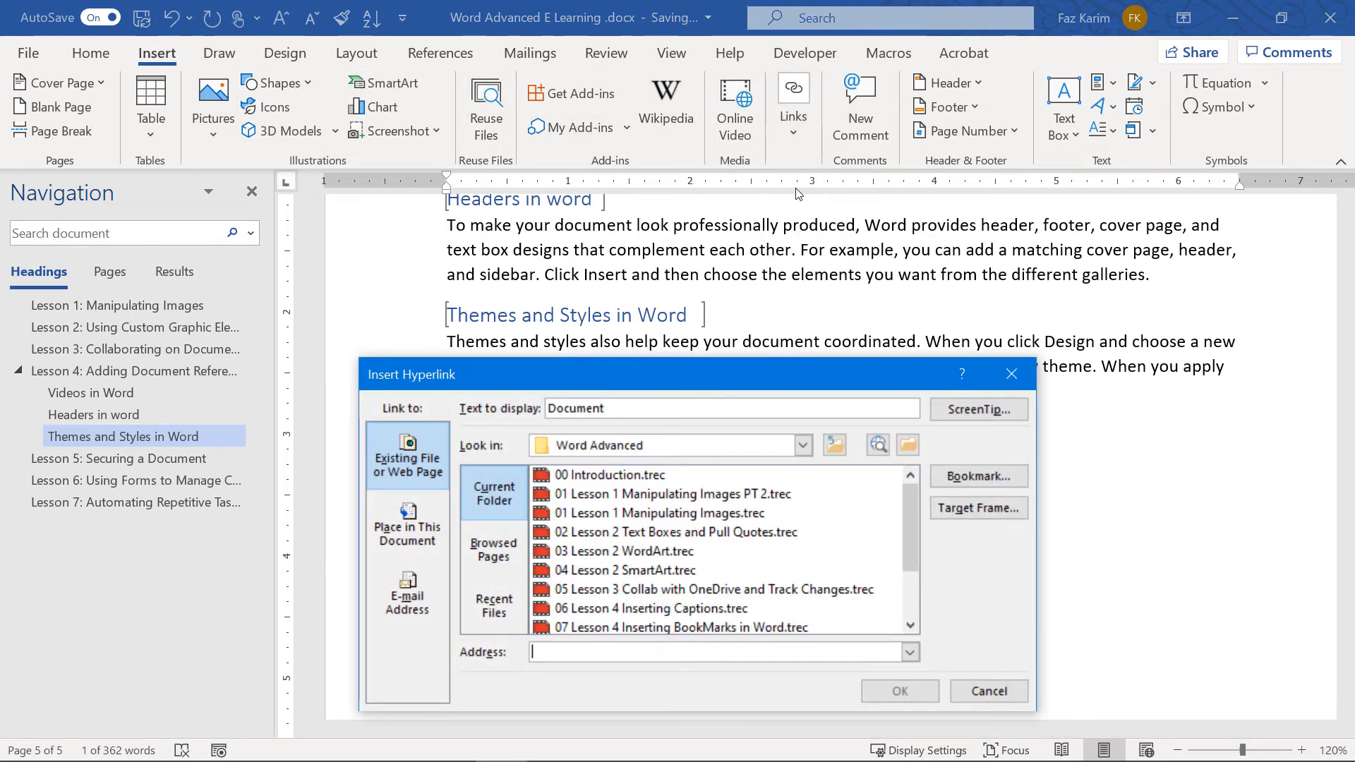
left_click(803, 447)
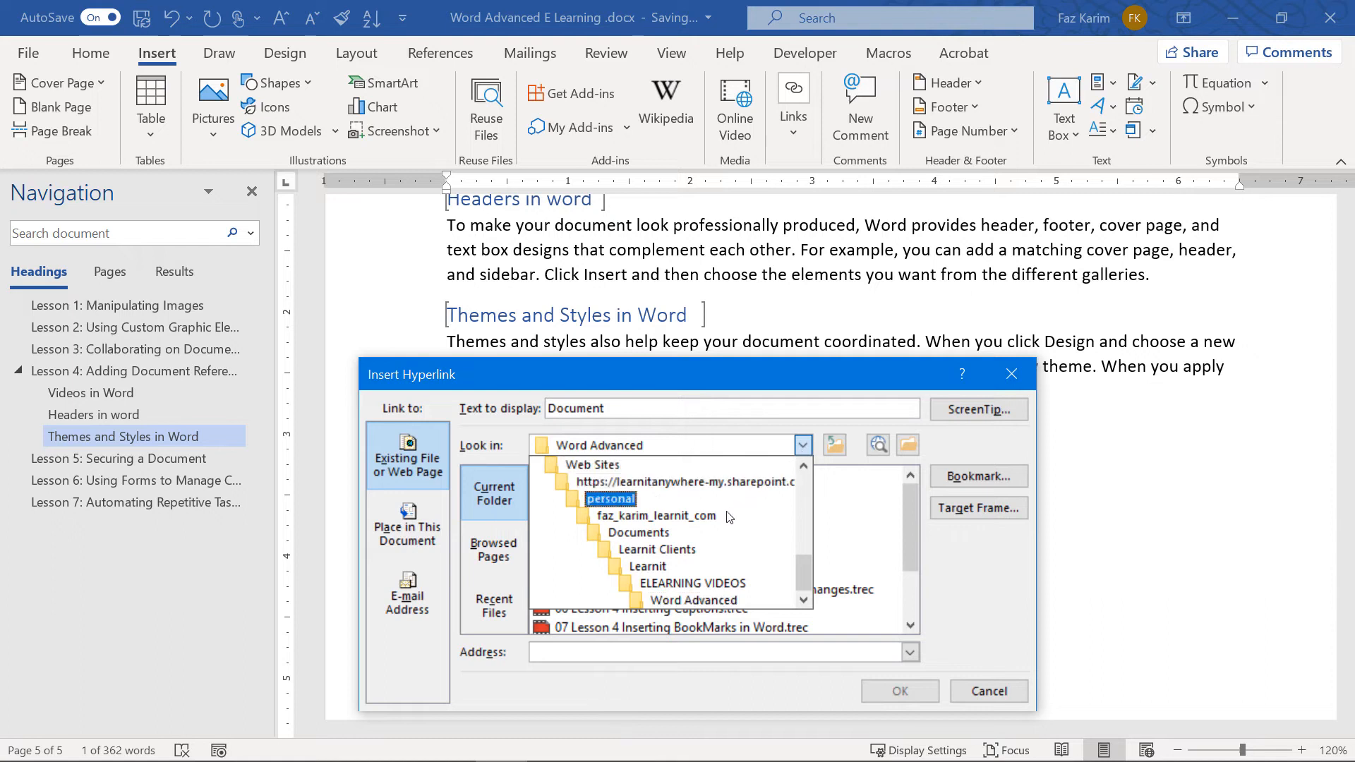
left_click(698, 535)
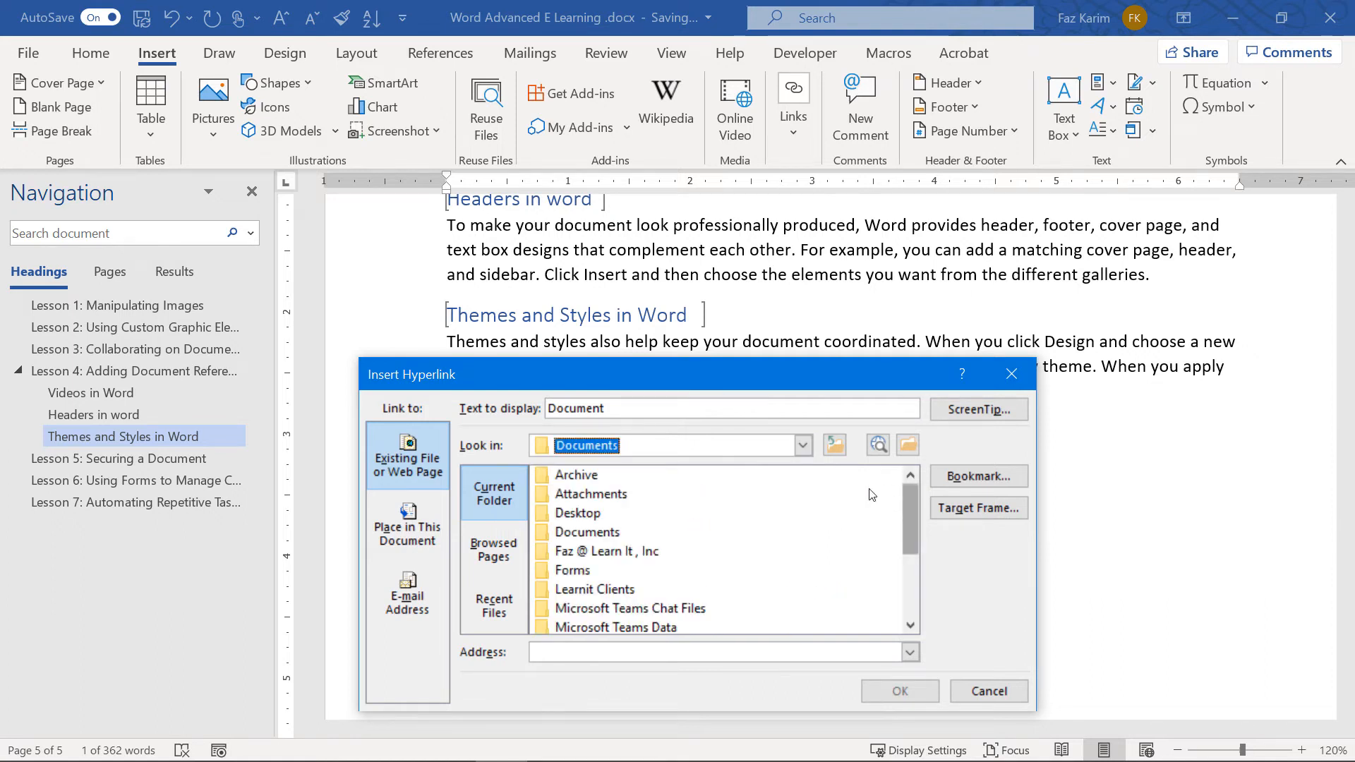
double_click(597, 480)
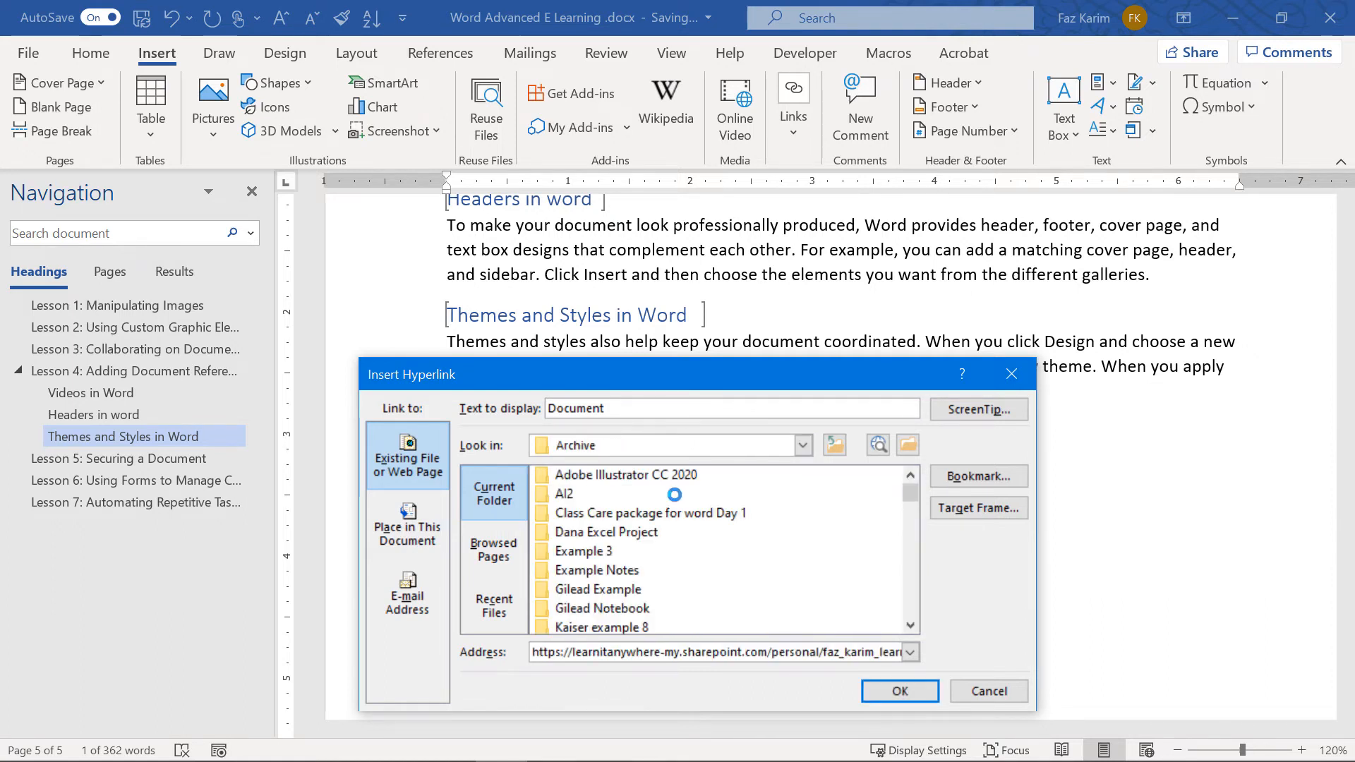
scroll(676, 501, "down", 2)
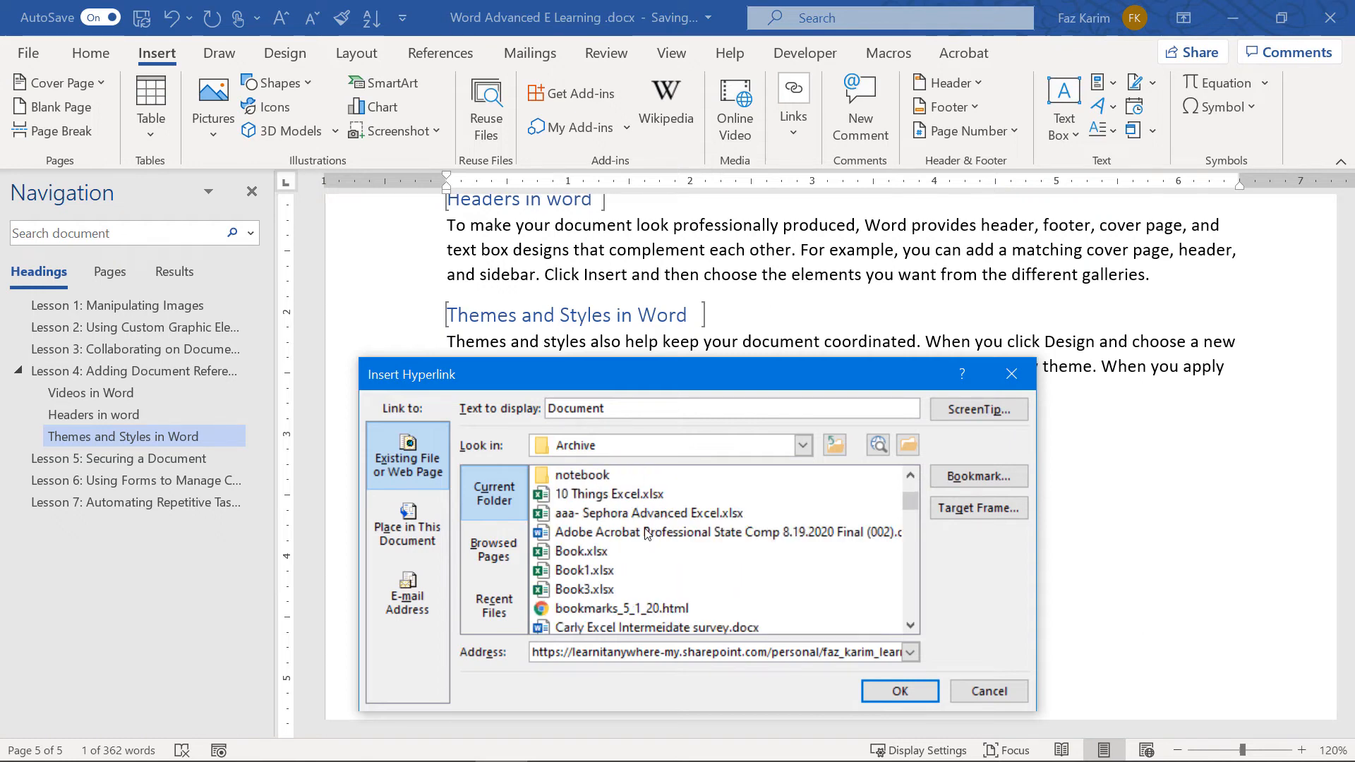
scroll(643, 537, "down", 2)
left_click(628, 552)
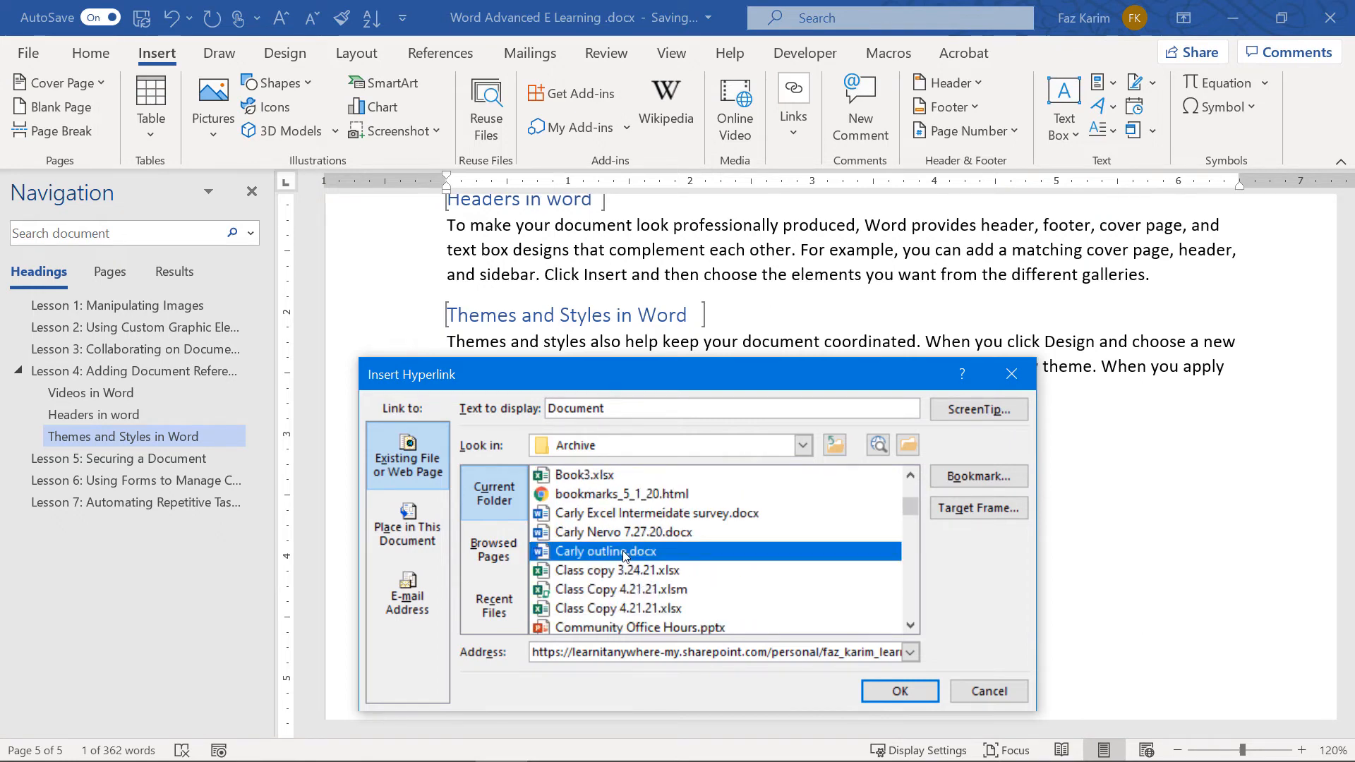
left_click(900, 691)
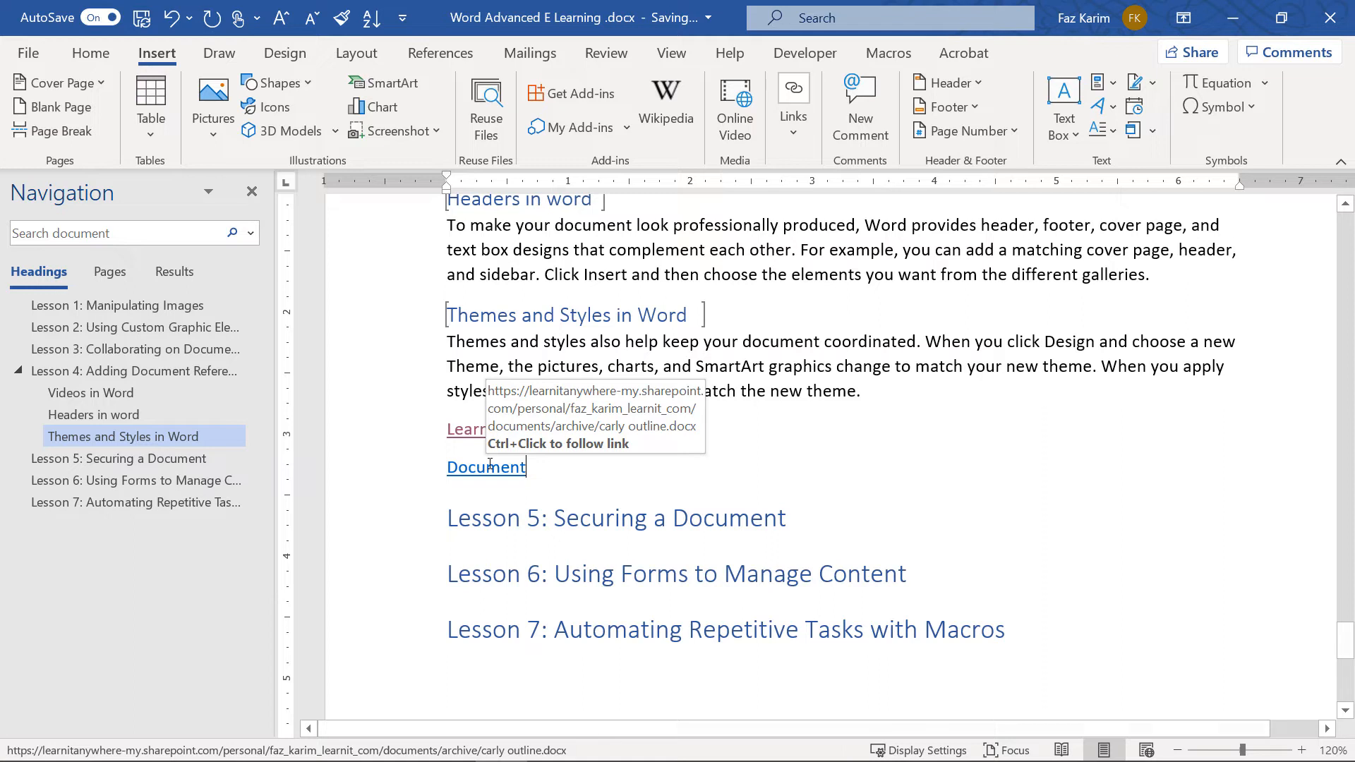
key("Return")
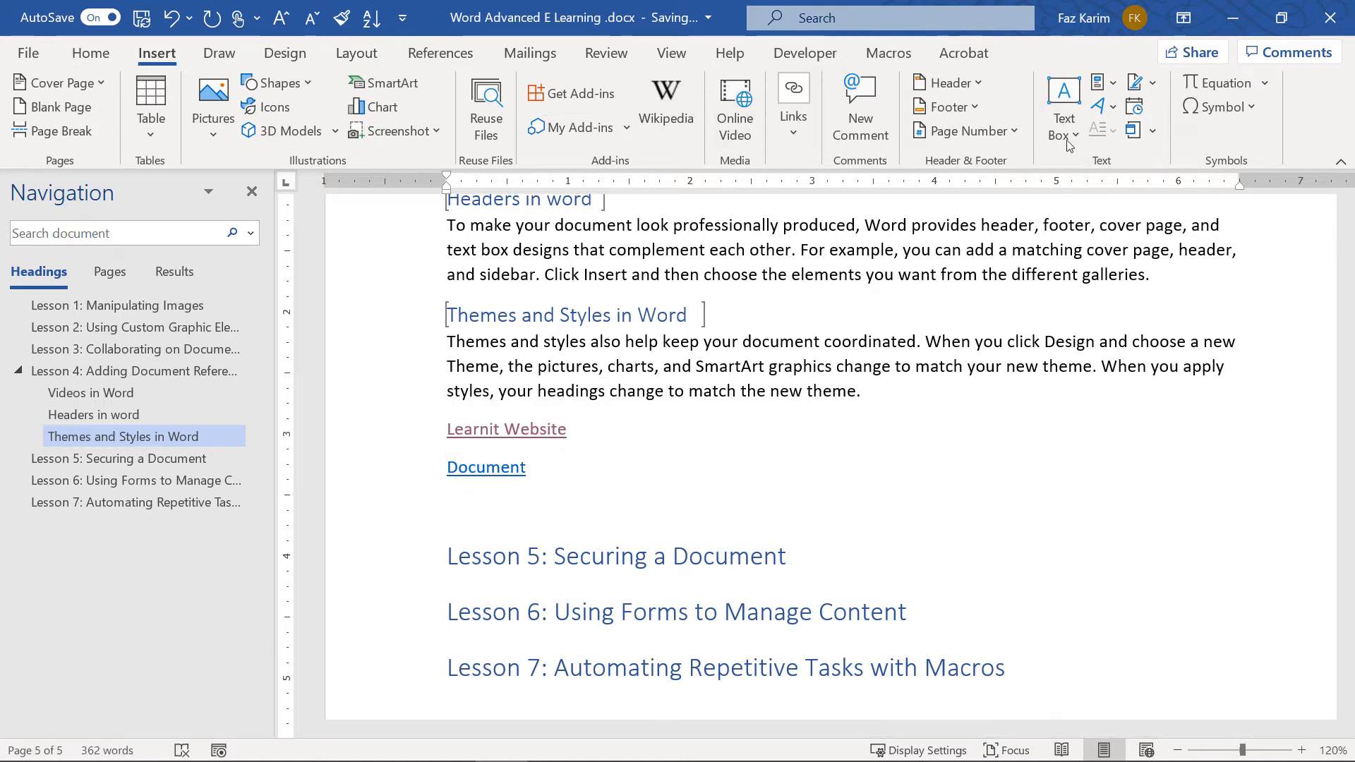
Embed a new blank Microsoft Word Document object shown as an icon, then close its window
left_click(1153, 132)
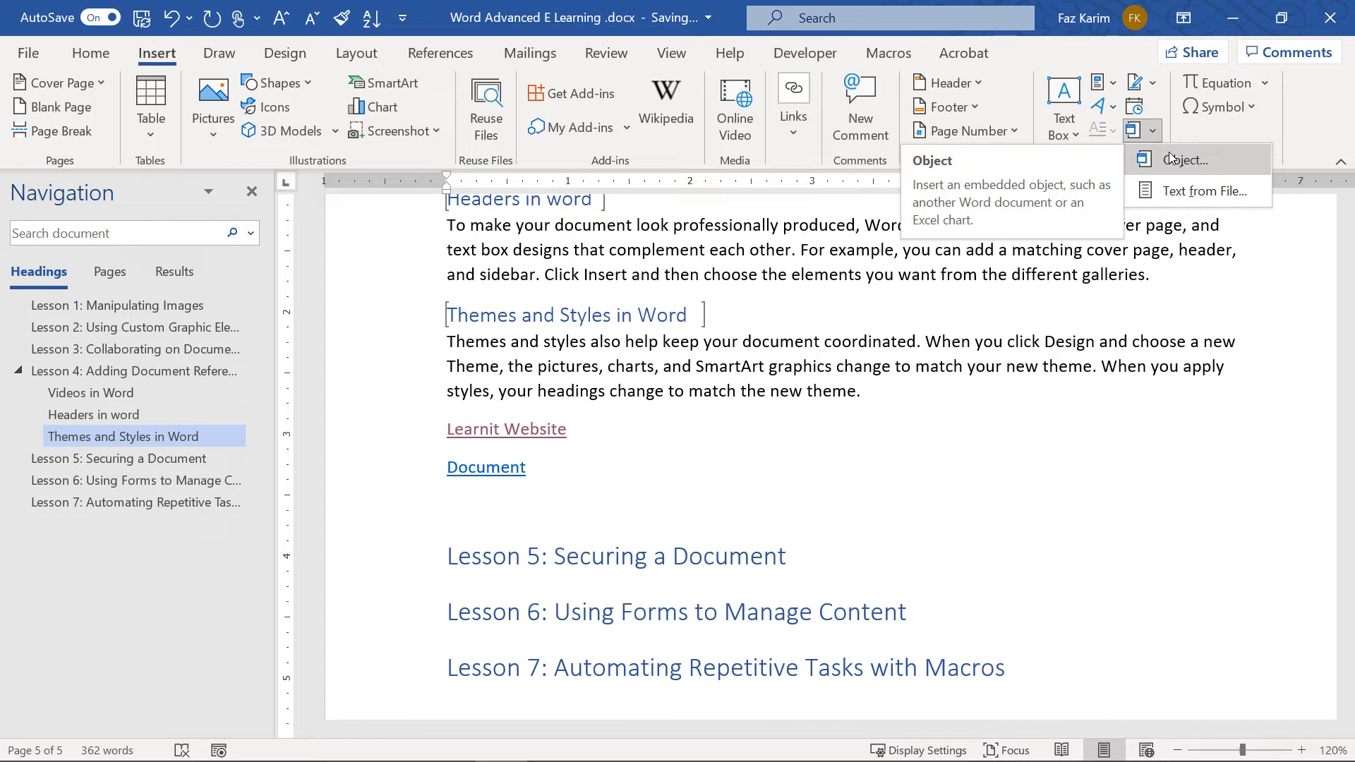
left_click(1170, 158)
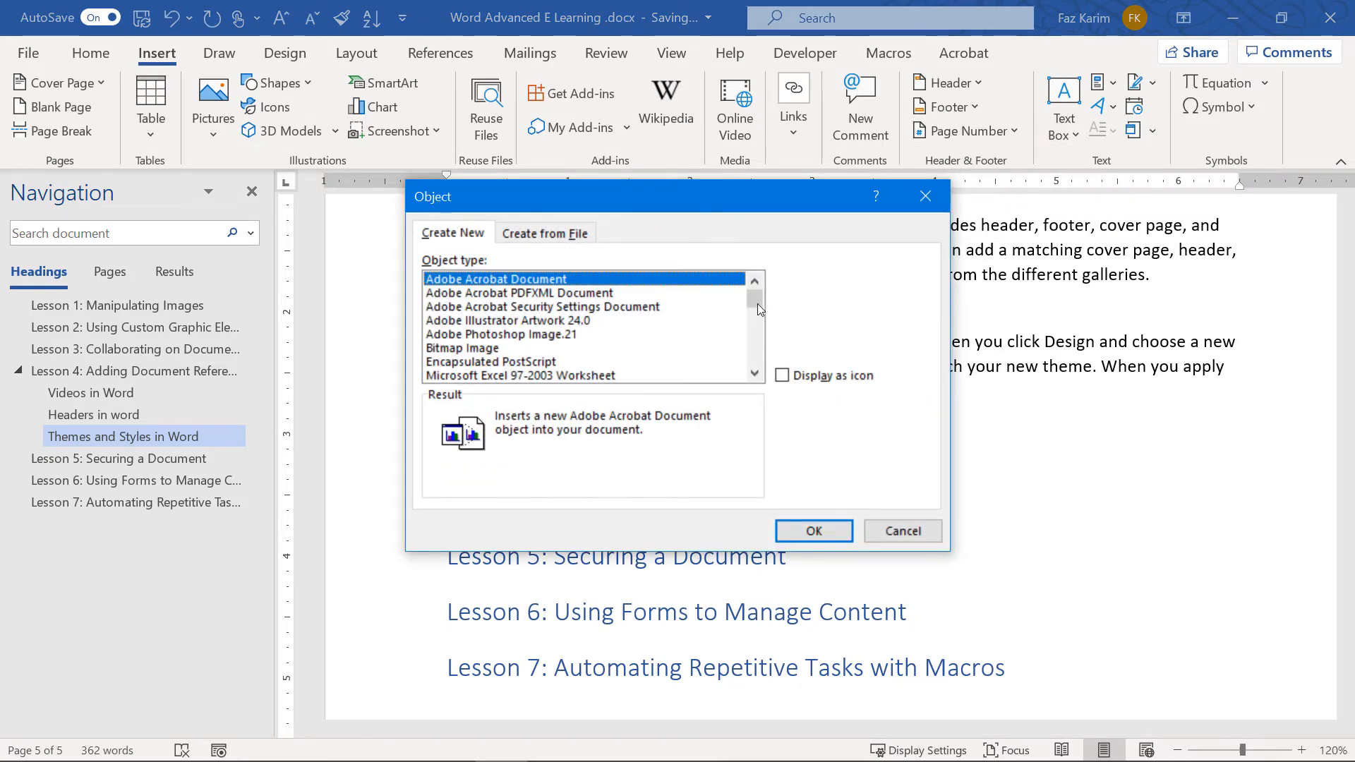
scroll(688, 326, "down", 2)
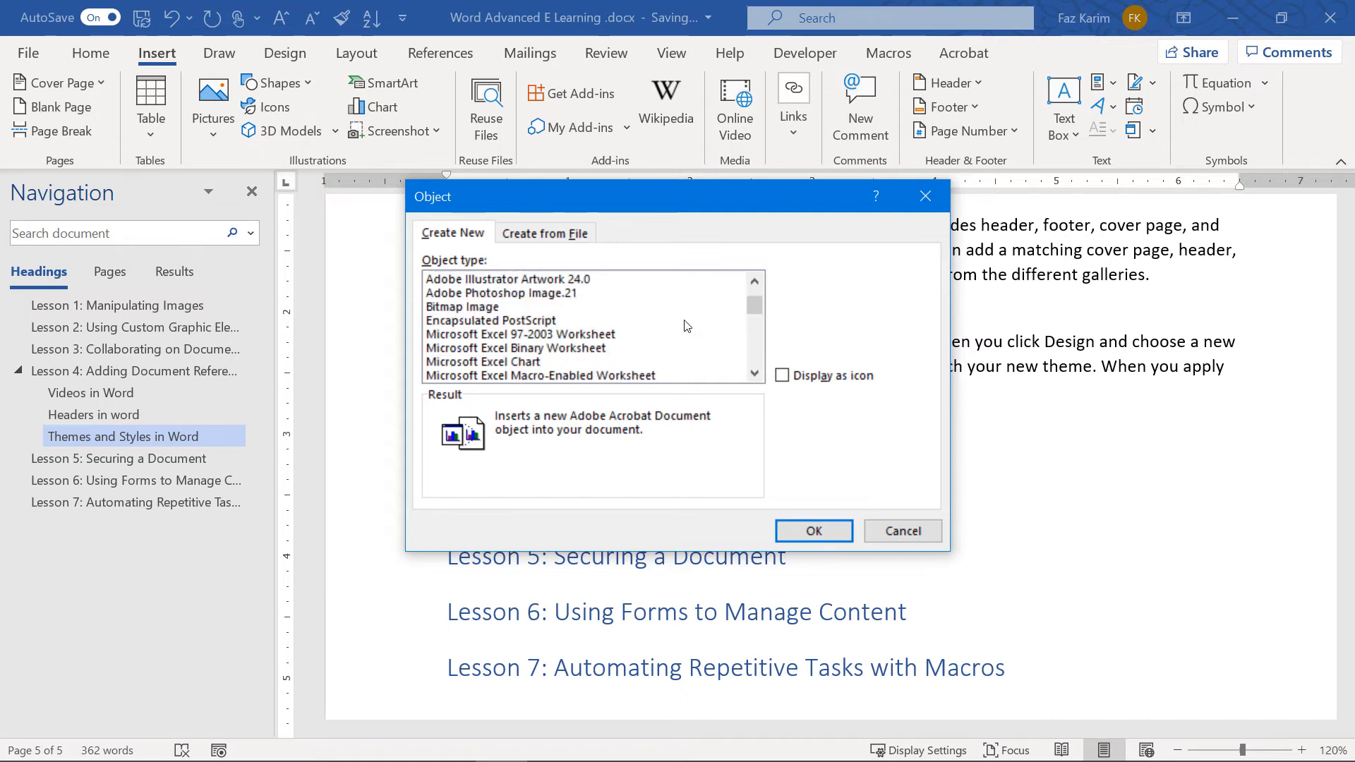
scroll(635, 337, "down", 2)
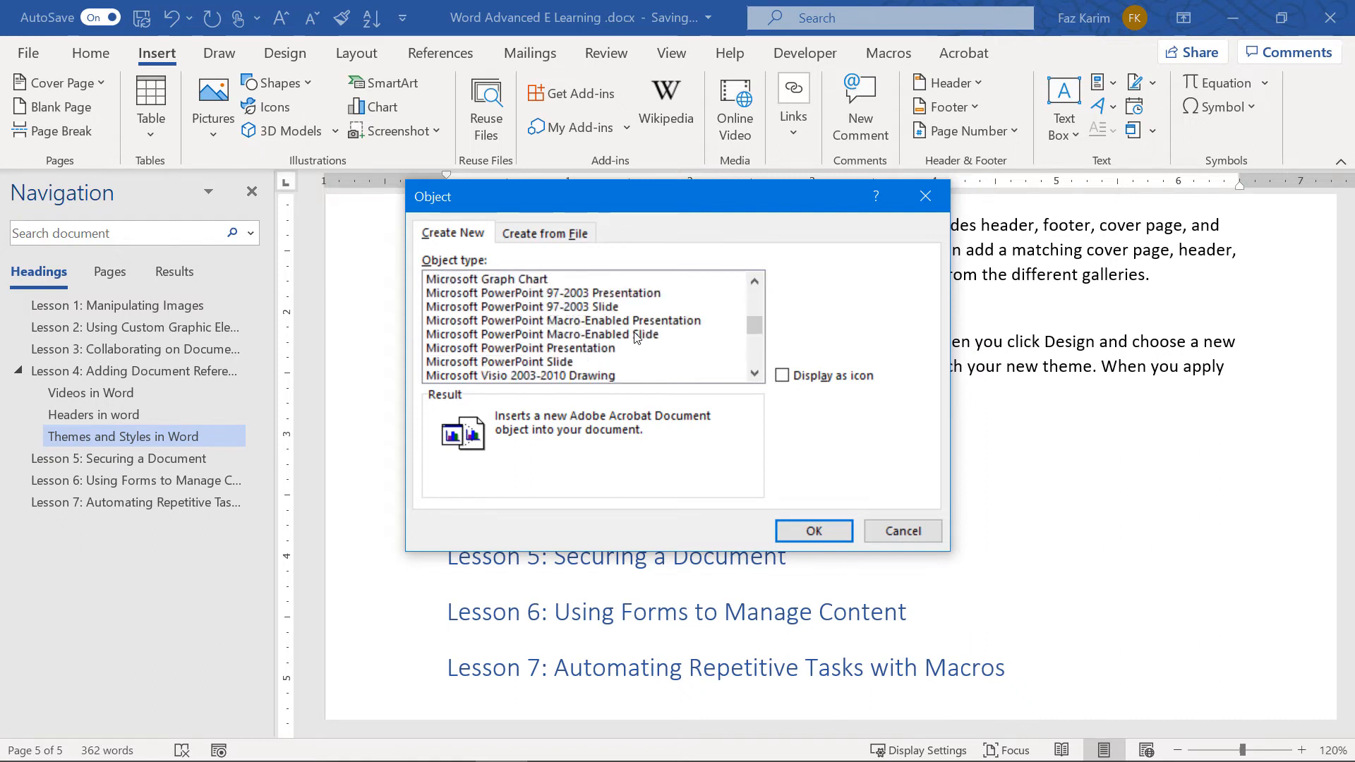
scroll(635, 338, "down", 2)
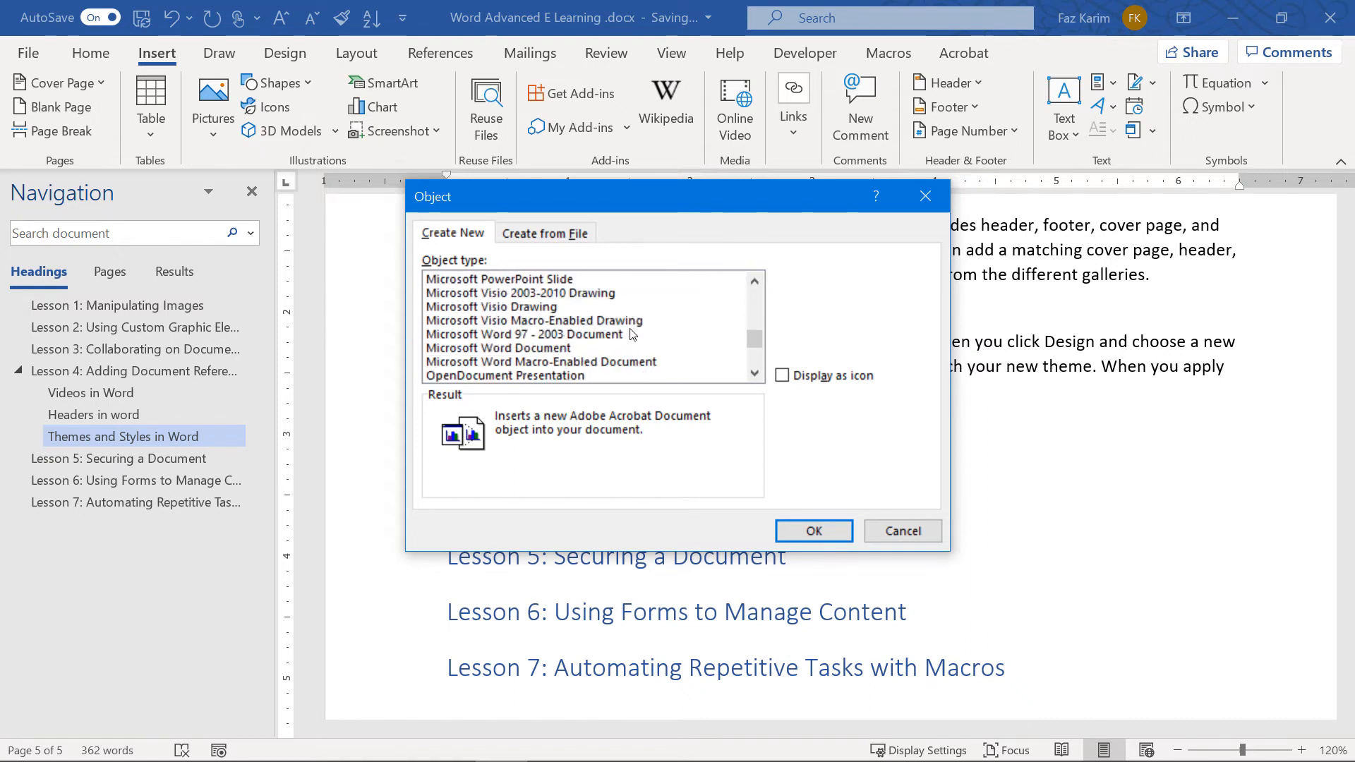
left_click(562, 349)
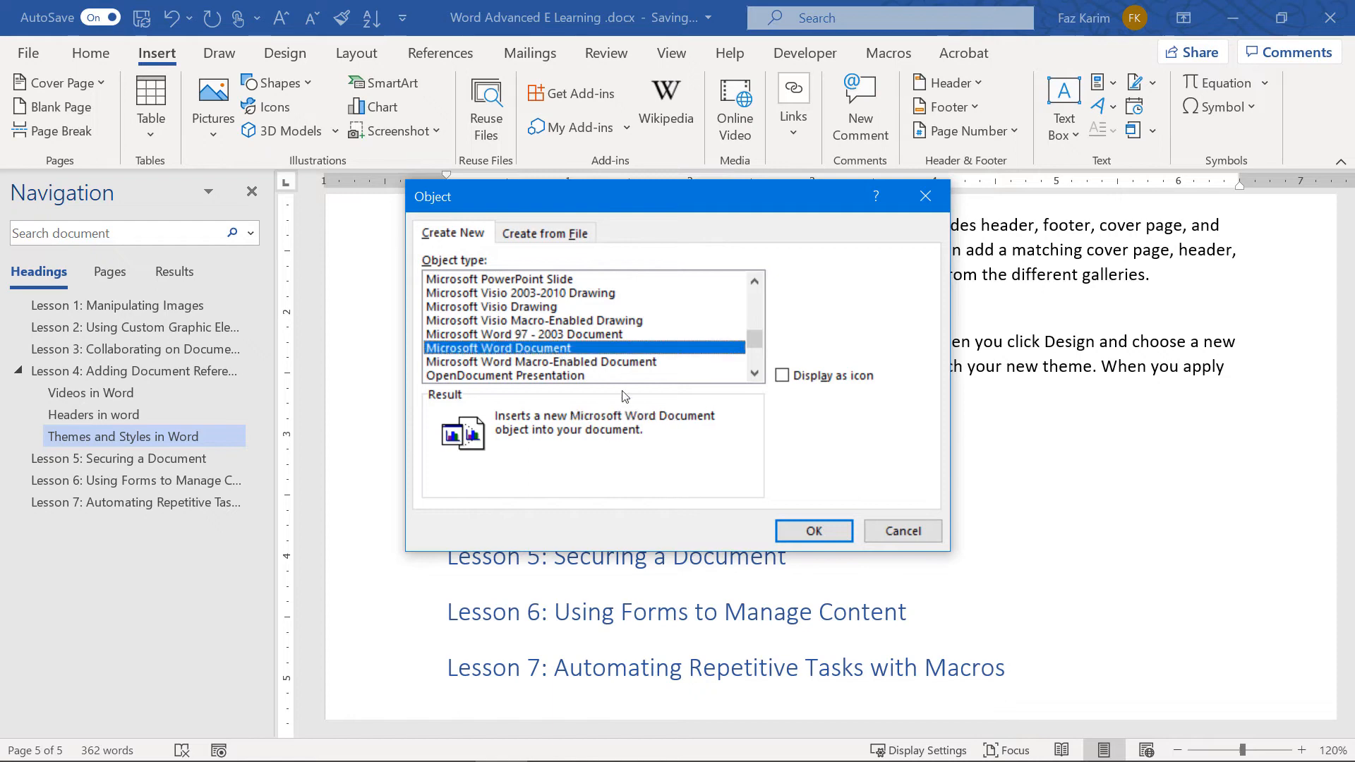
left_click(782, 377)
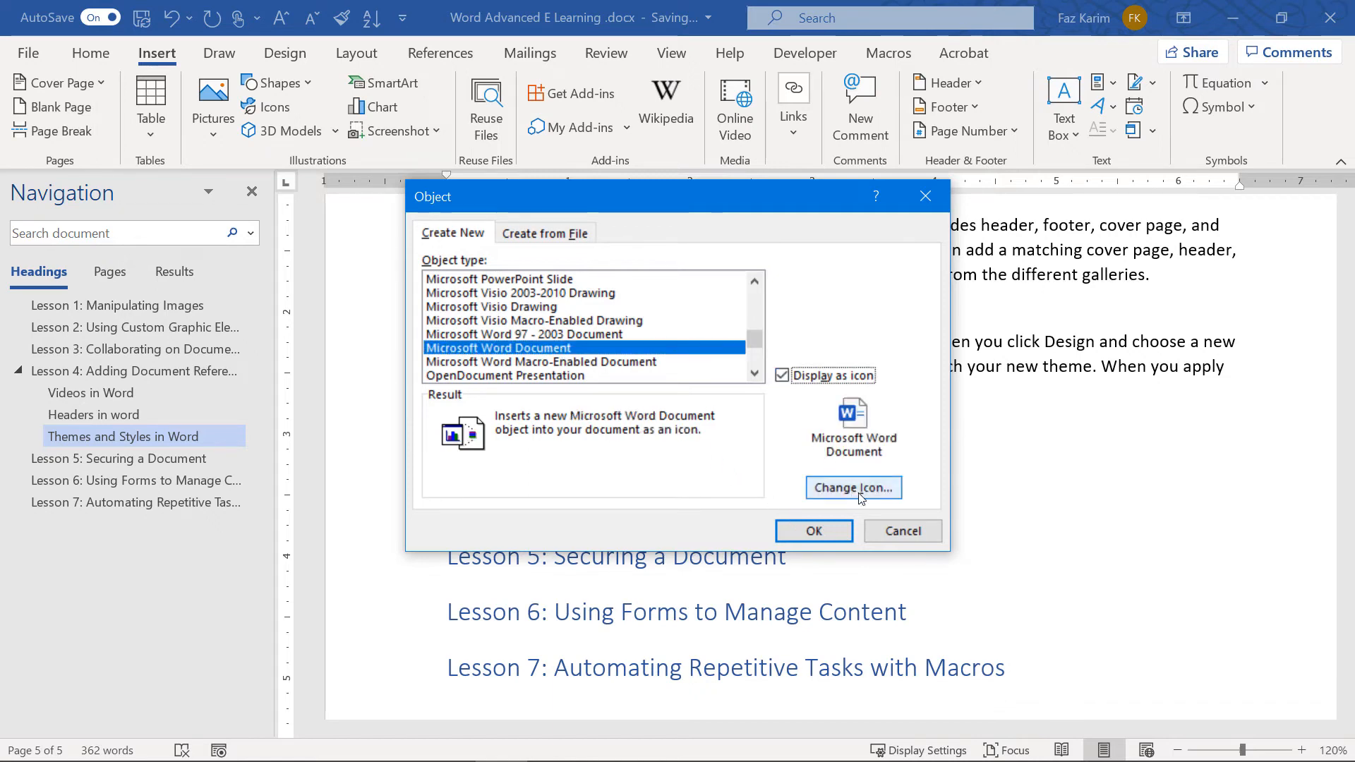
left_click(823, 534)
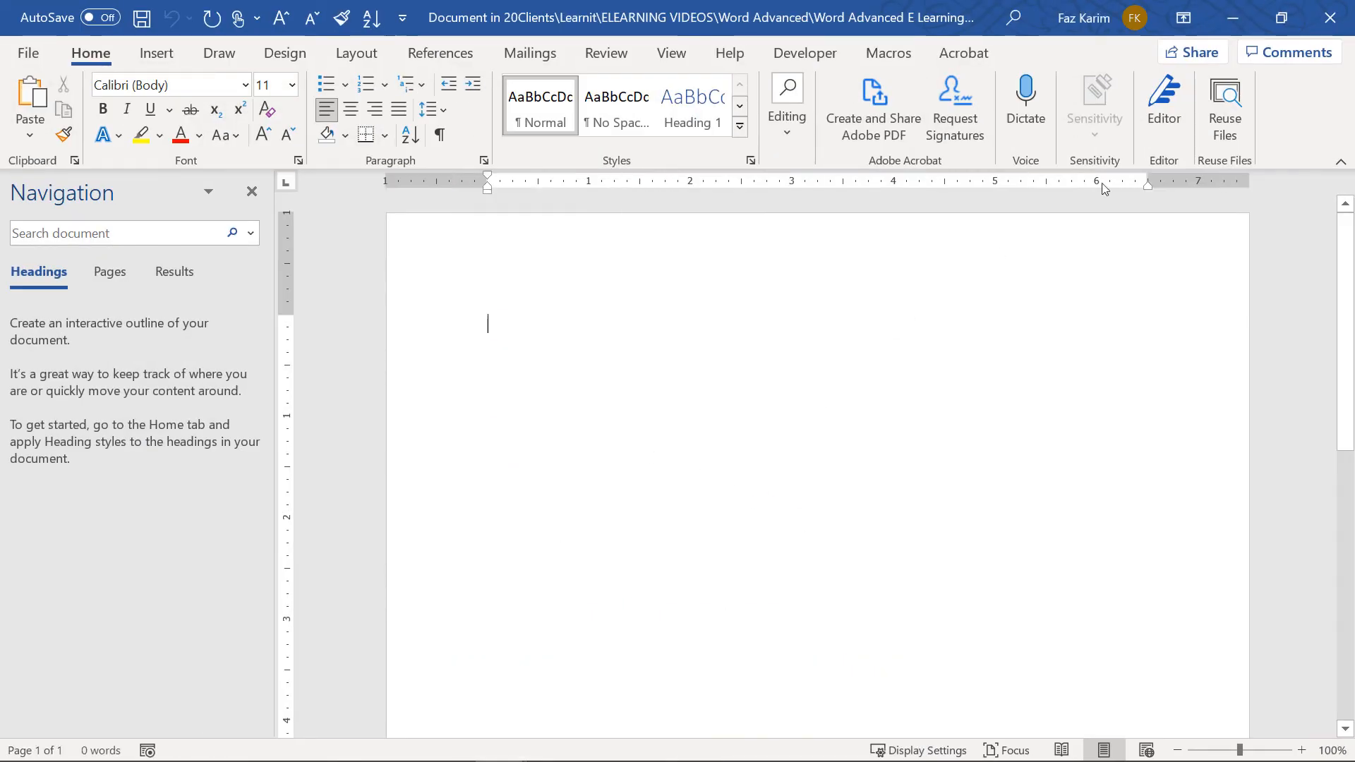
left_click(1329, 17)
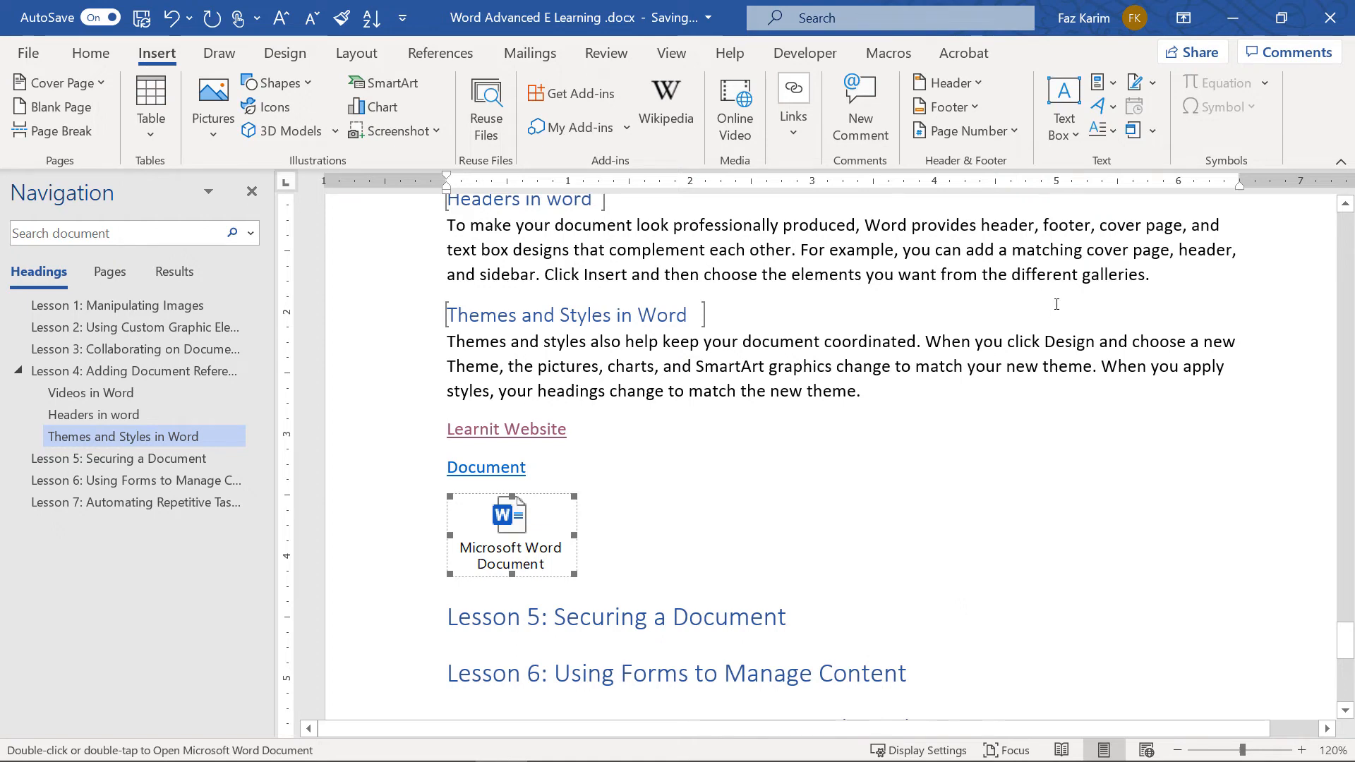
Start embedding an existing file via Object > Create from File and browse to OneDrive Documents
left_click(1144, 138)
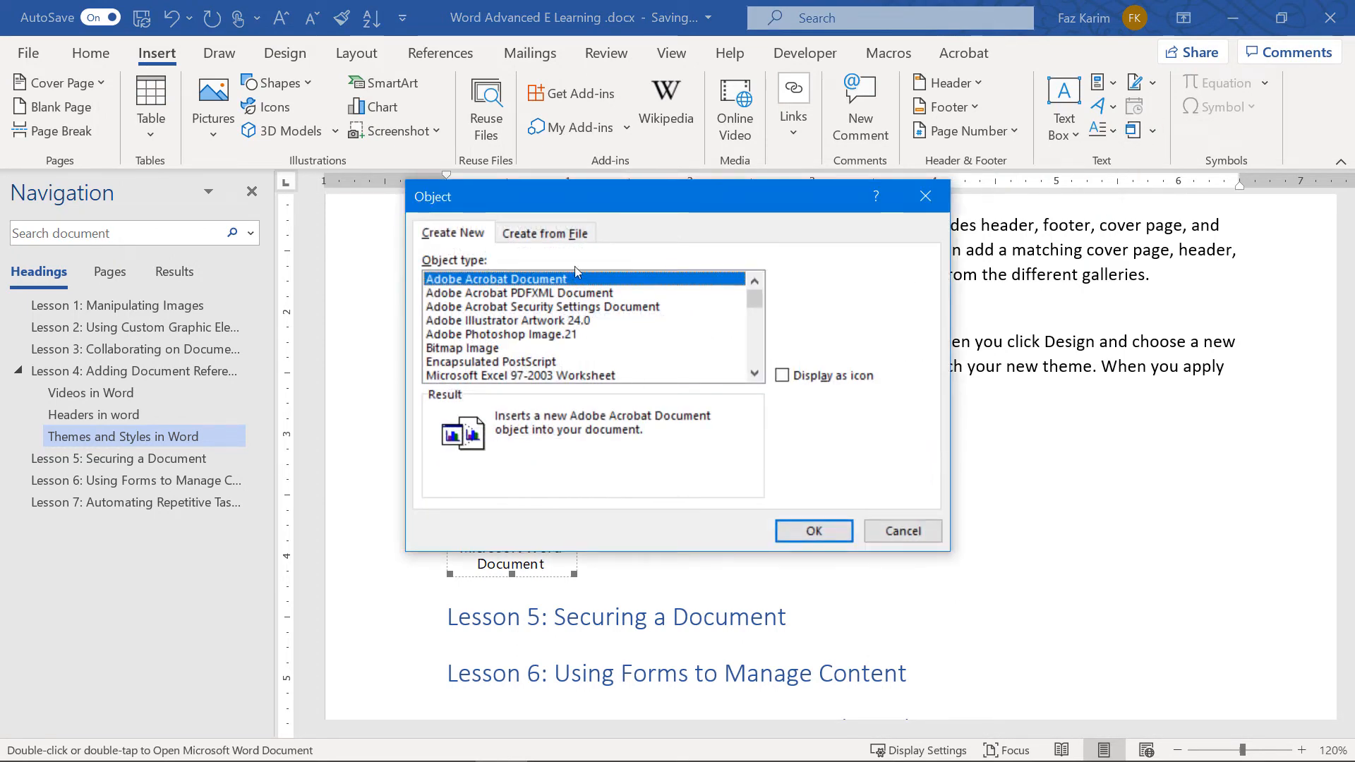
left_click(549, 231)
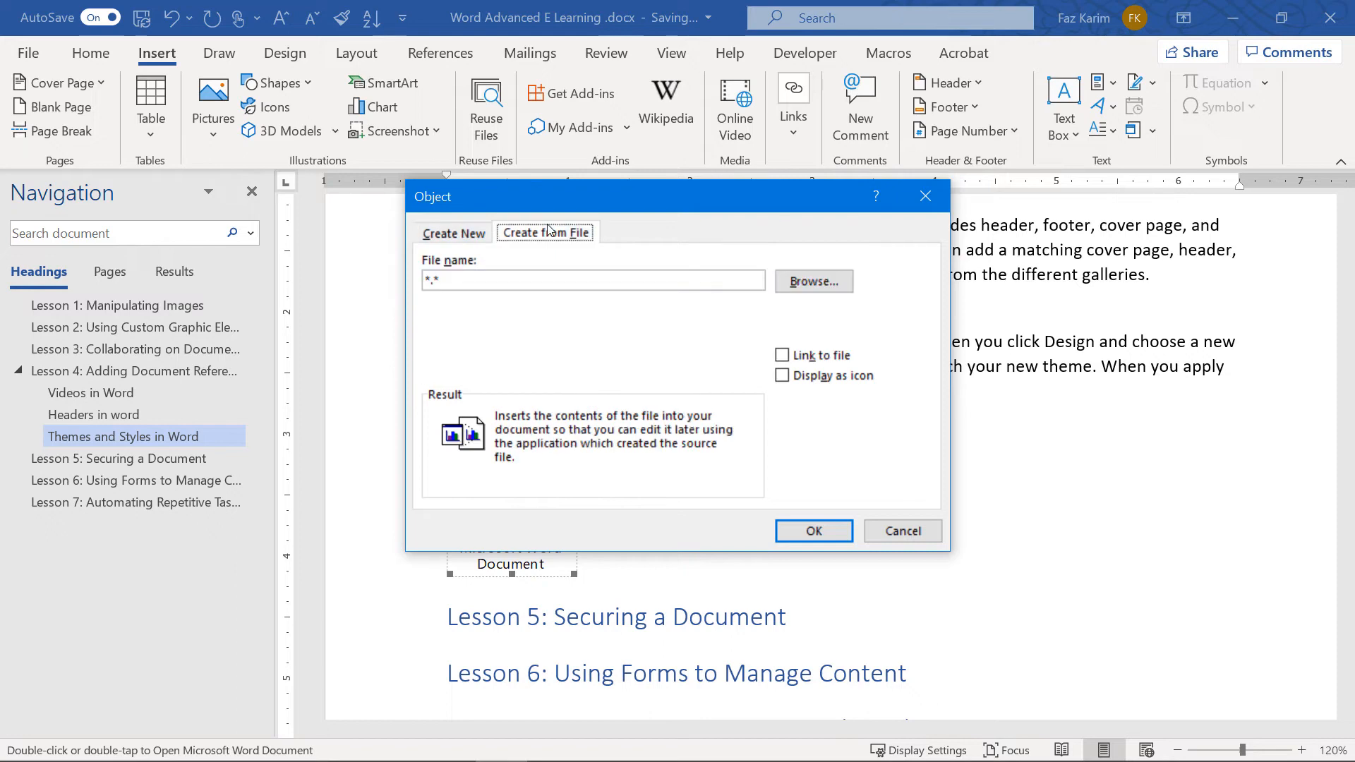
left_click(814, 281)
scroll(773, 426, "down", 3)
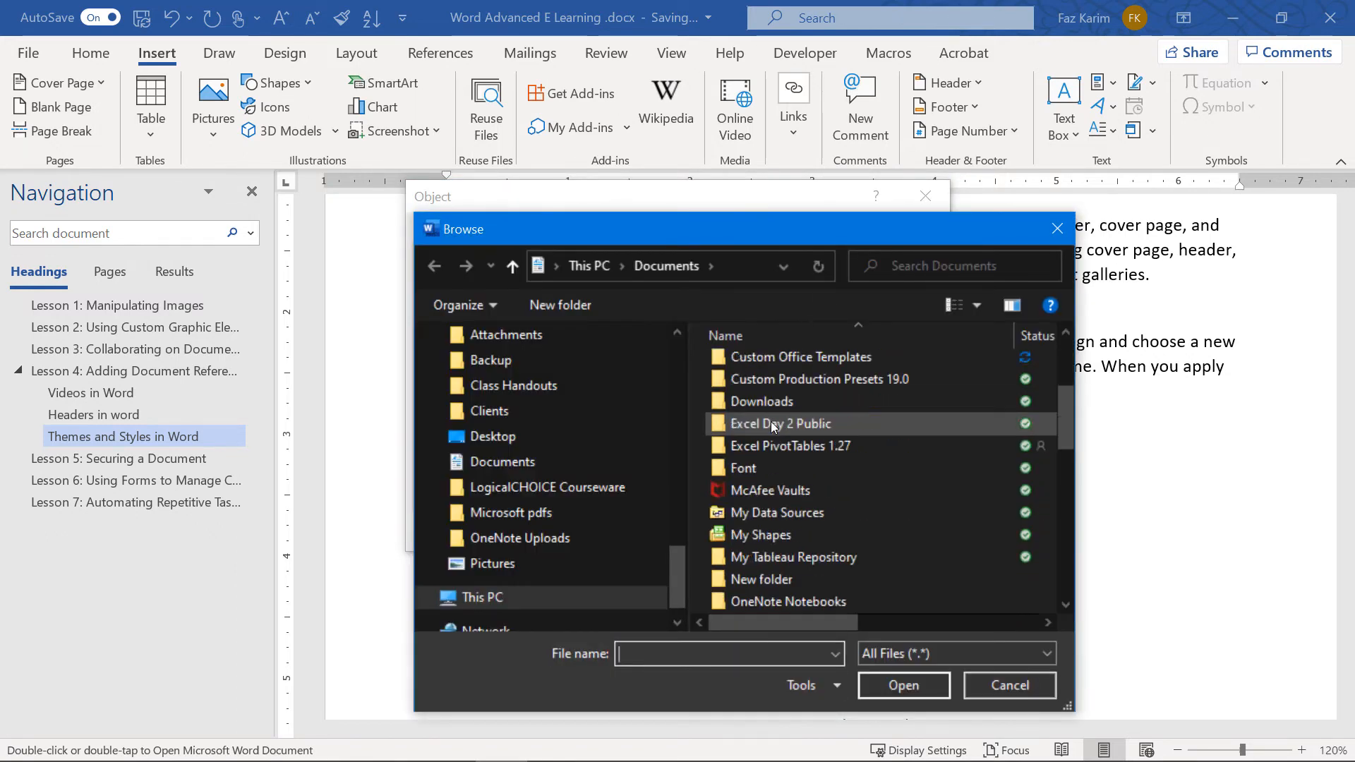
scroll(773, 426, "down", 7)
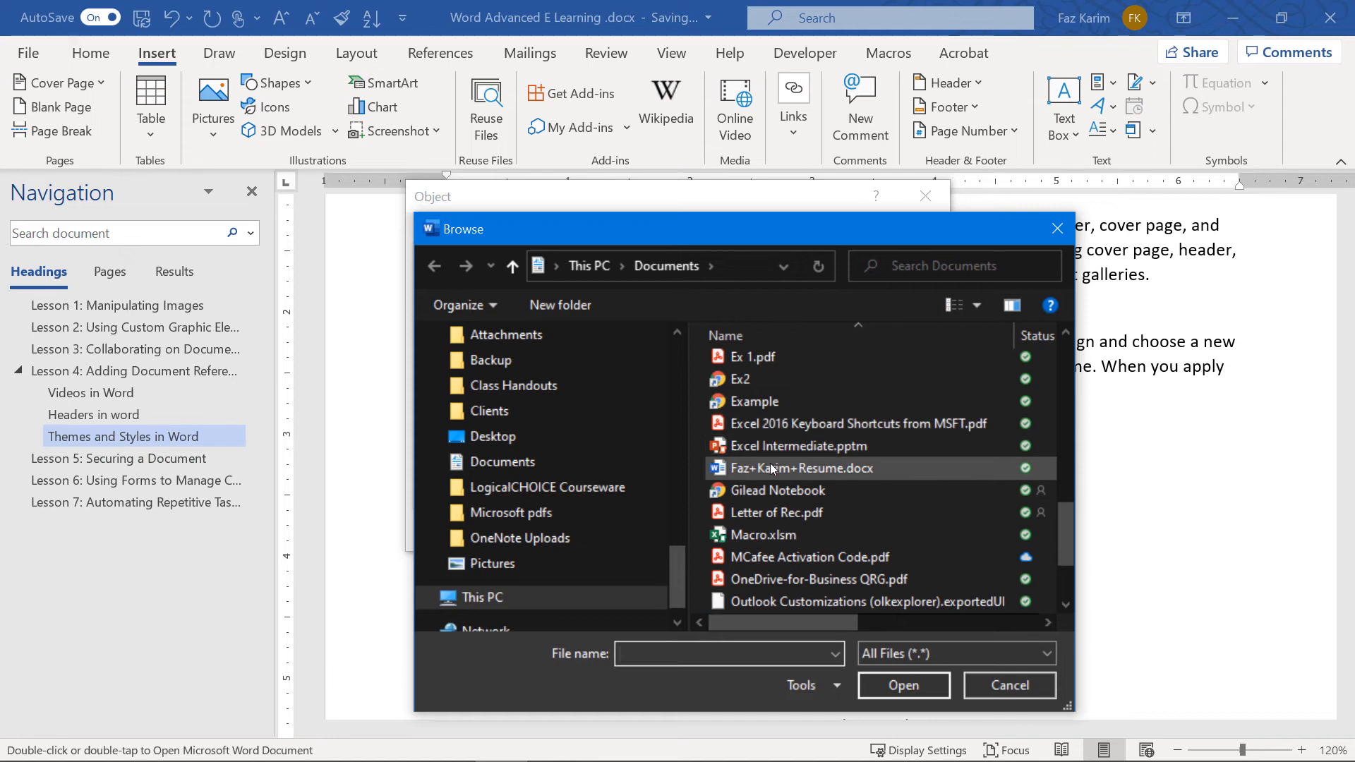
scroll(772, 470, "down", 2)
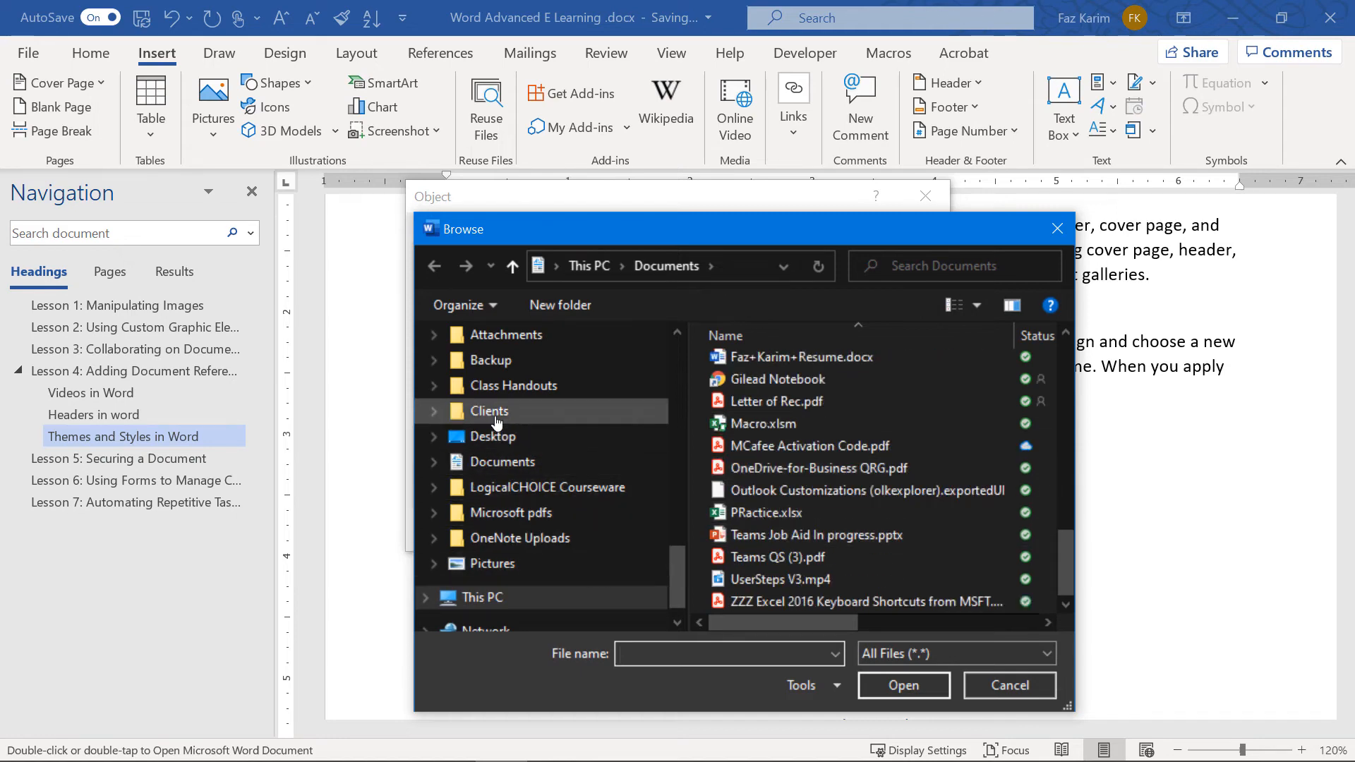
scroll(497, 422, "up", 1)
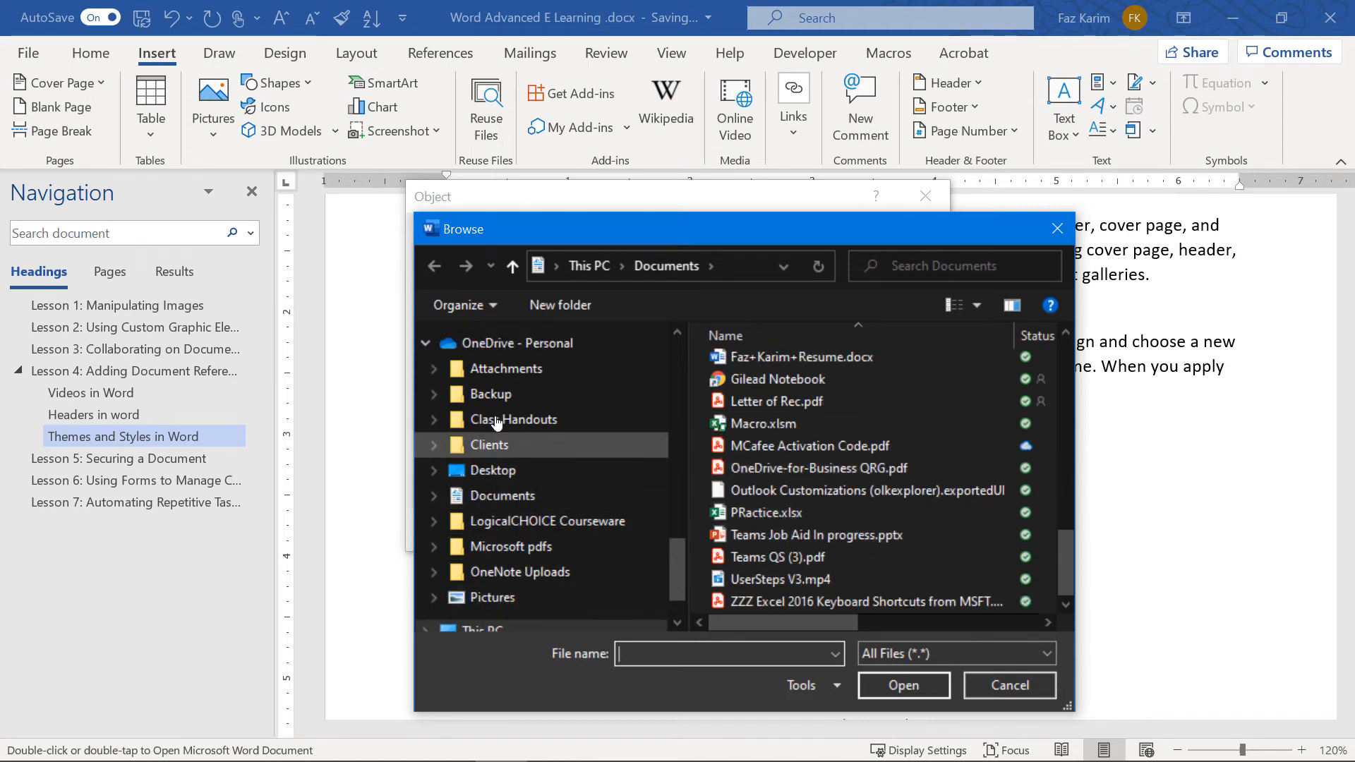
left_click(511, 474)
left_click(516, 503)
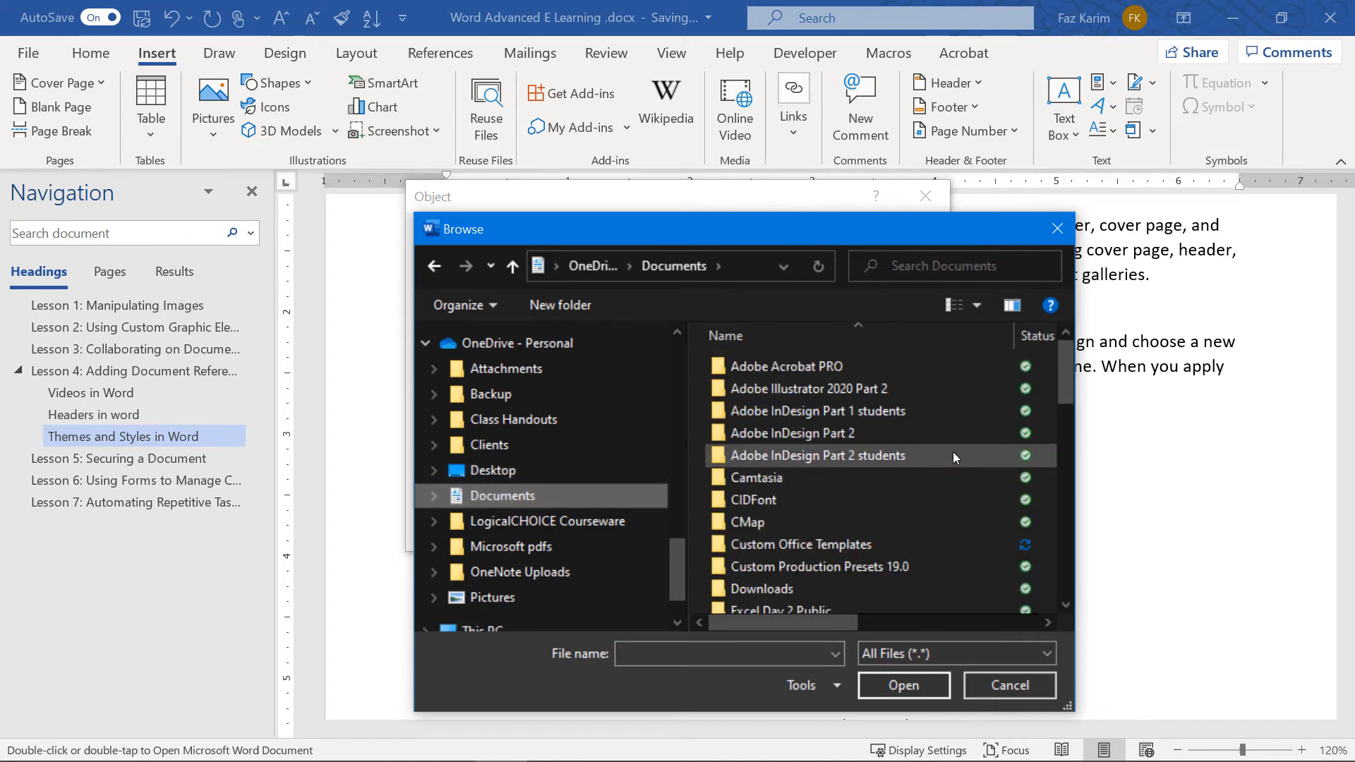
scroll(953, 452, "down", 10)
scroll(946, 459, "down", 2)
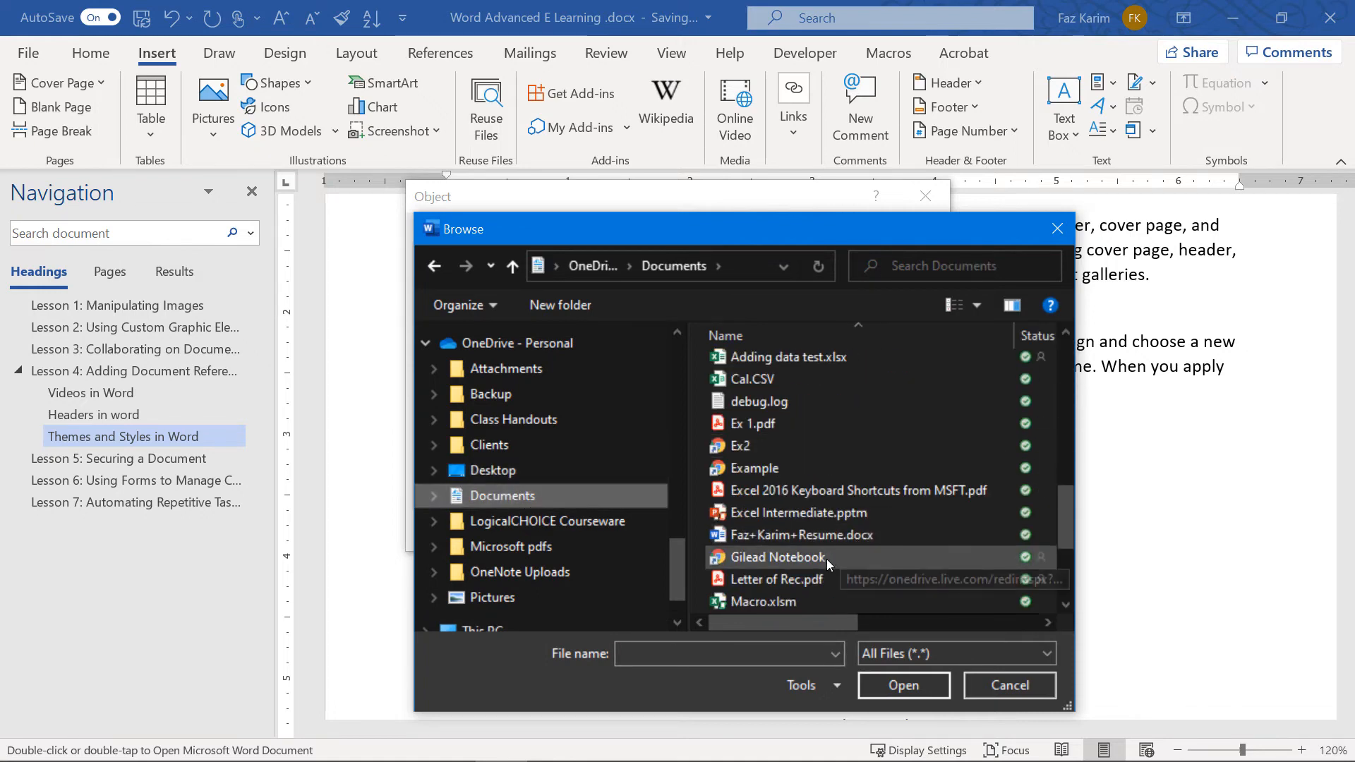
scroll(827, 559, "down", 3)
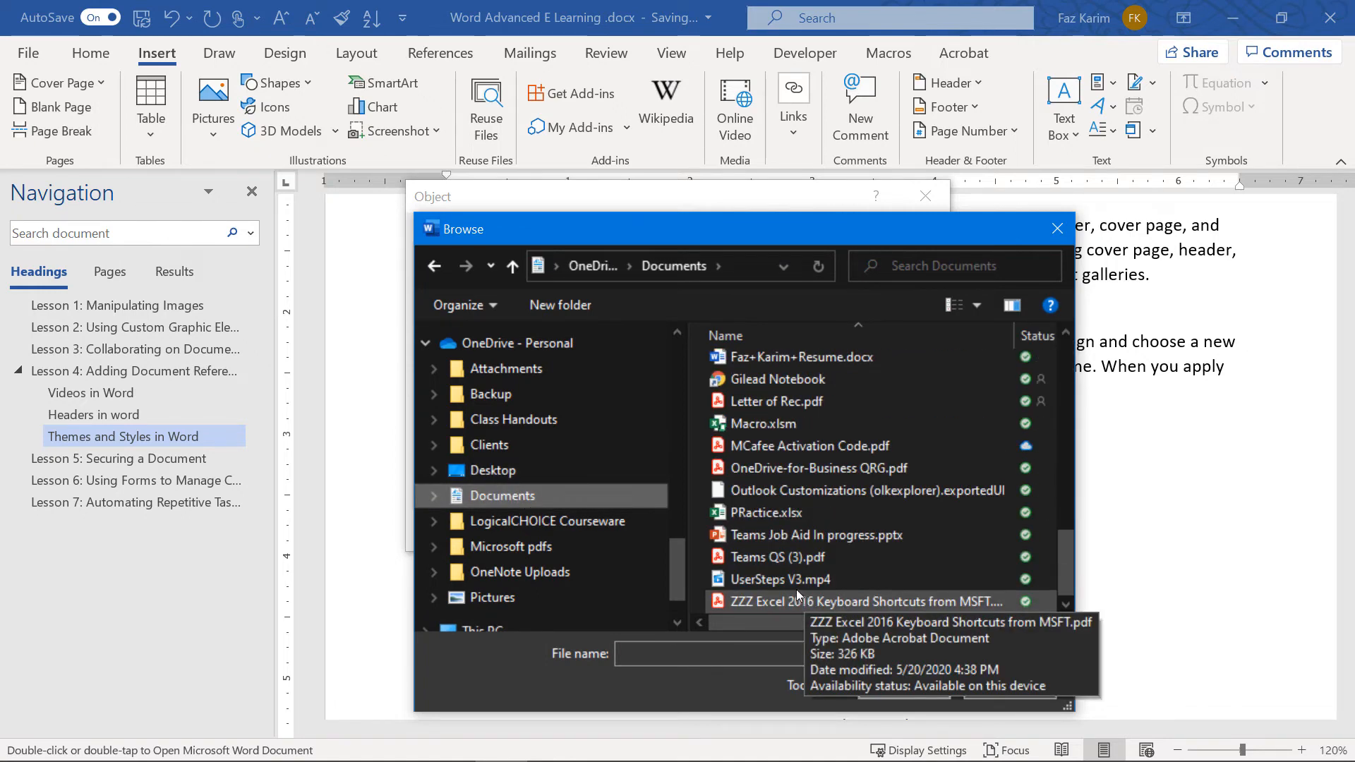
scroll(529, 576, "down", 1)
scroll(530, 576, "up", 5)
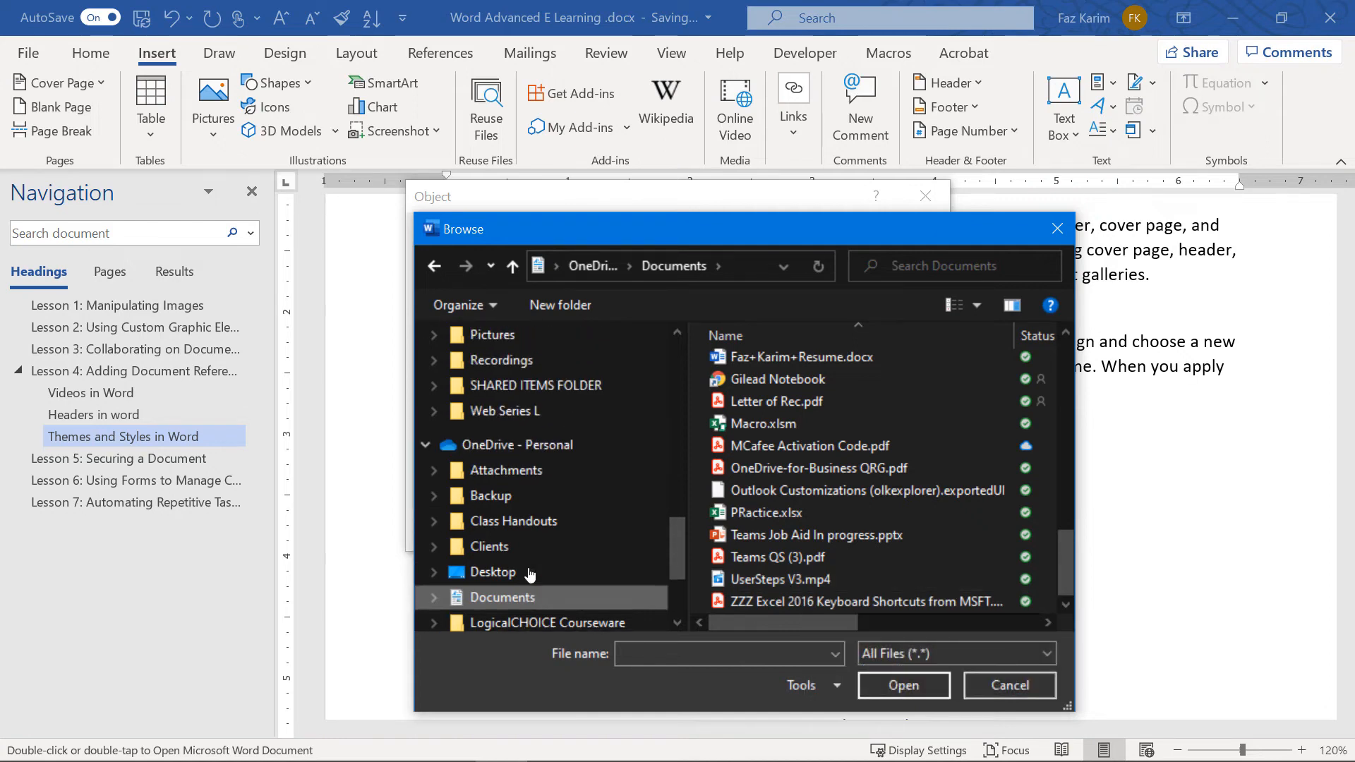
scroll(529, 494, "up", 1)
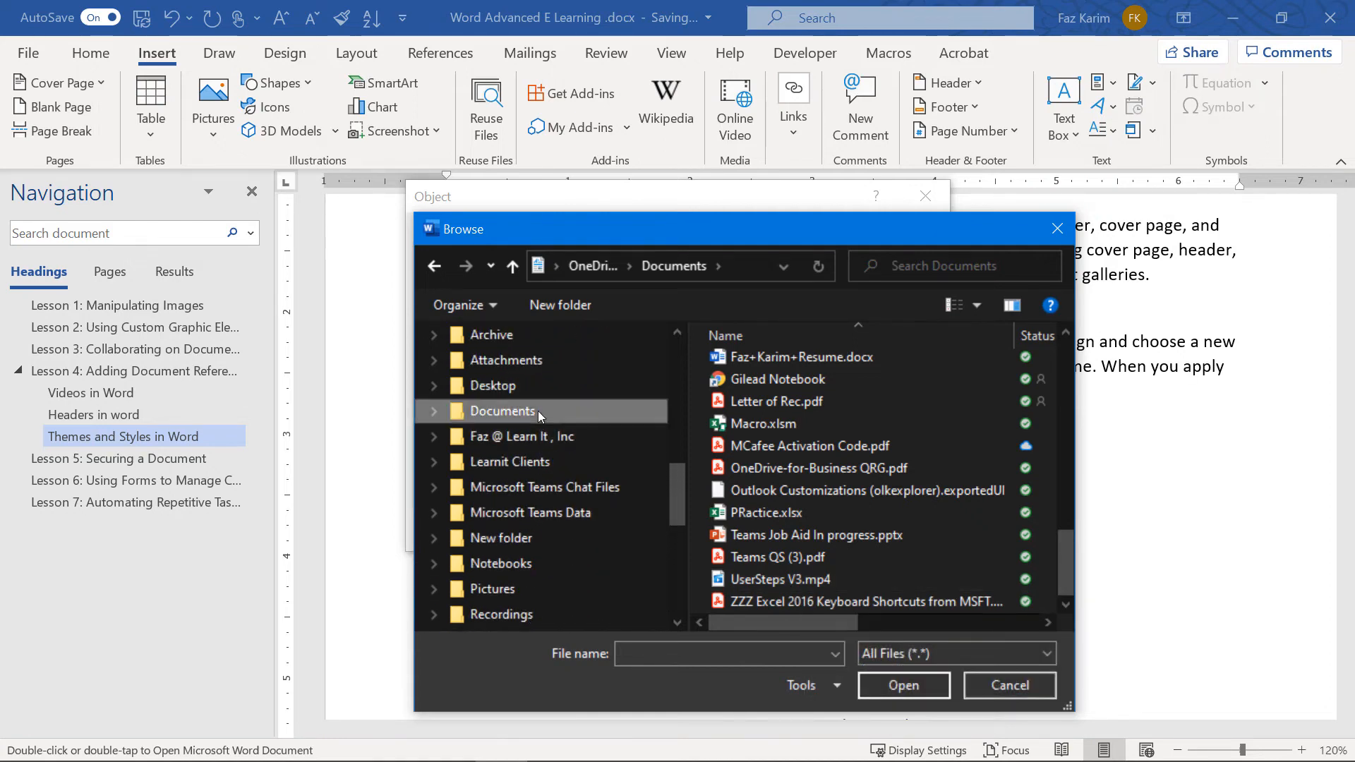
Choose Create a Team Using a Template.docx and embed it displayed as an icon
left_click(538, 411)
scroll(865, 417, "down", 3)
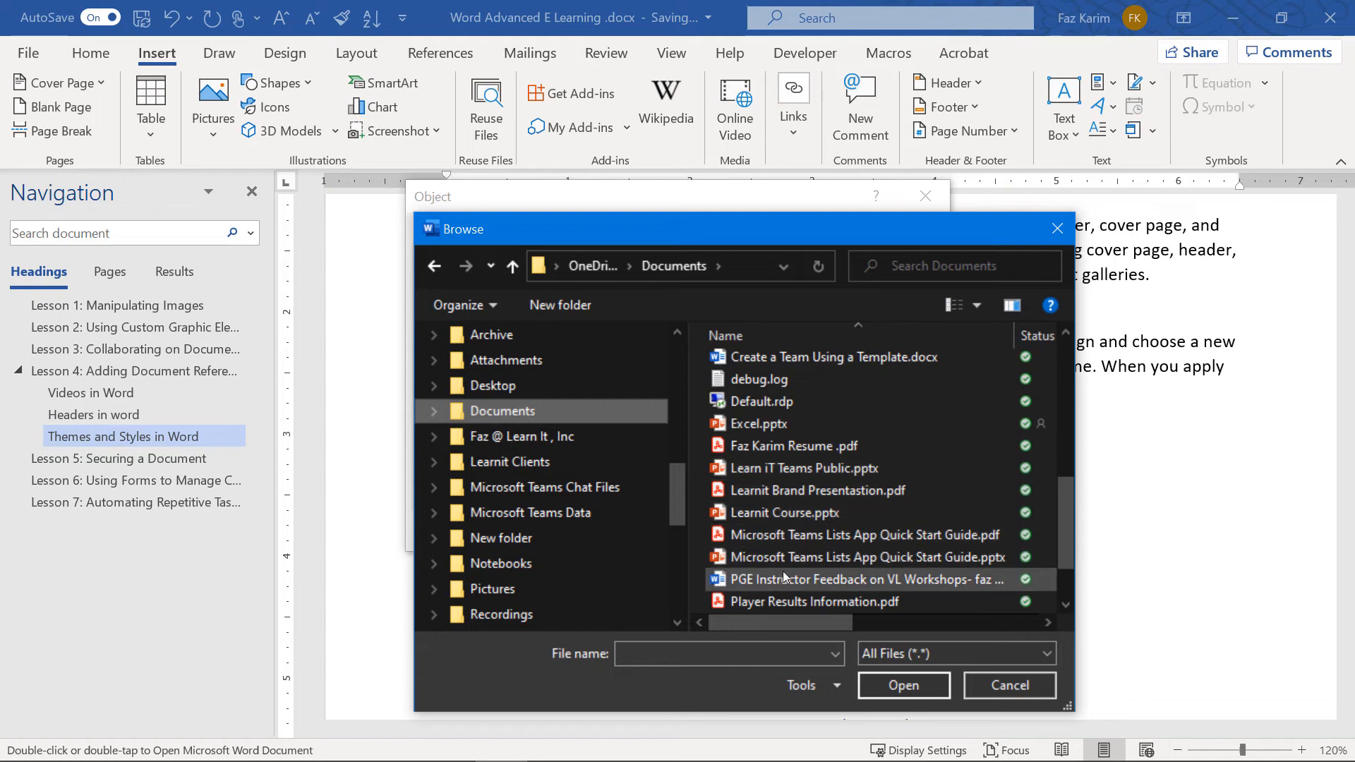
scroll(812, 558, "down", 1)
scroll(811, 513, "up", 2)
left_click(867, 408)
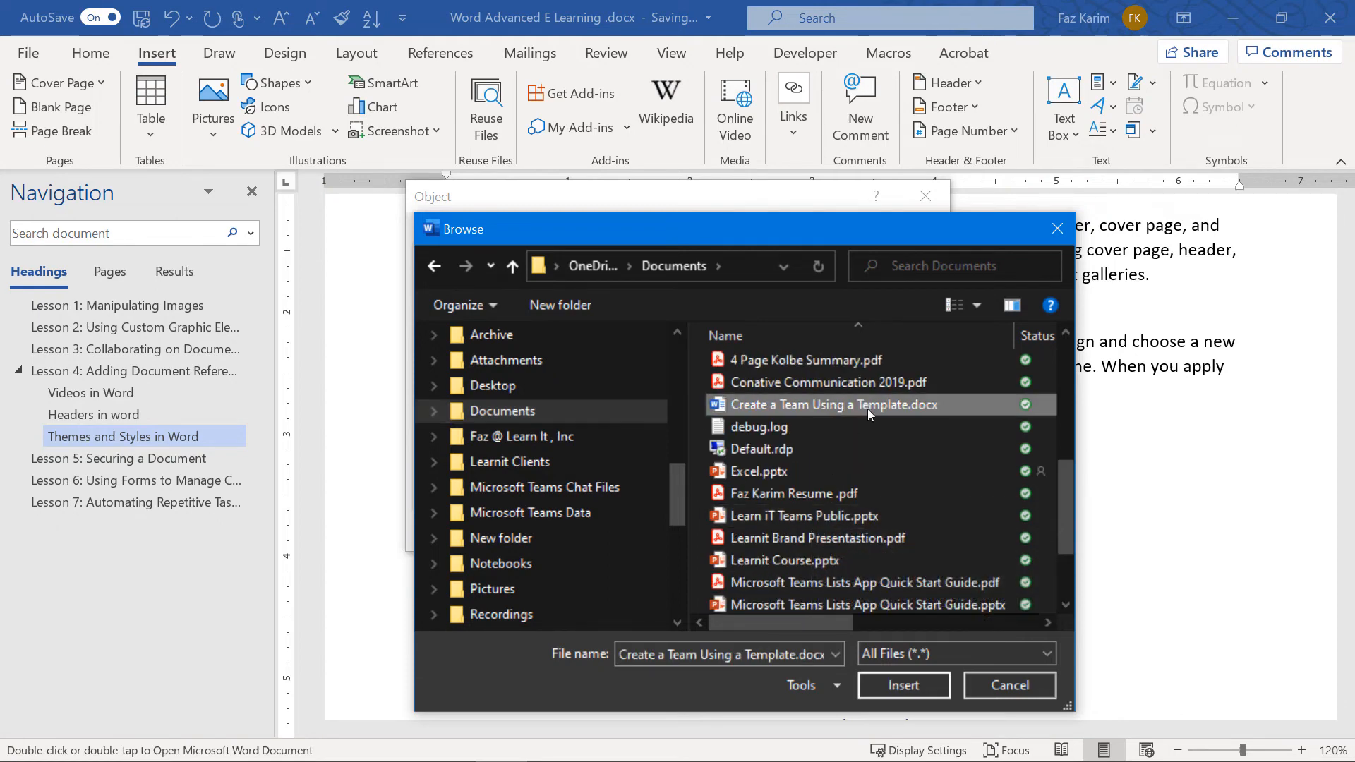
left_click(1010, 685)
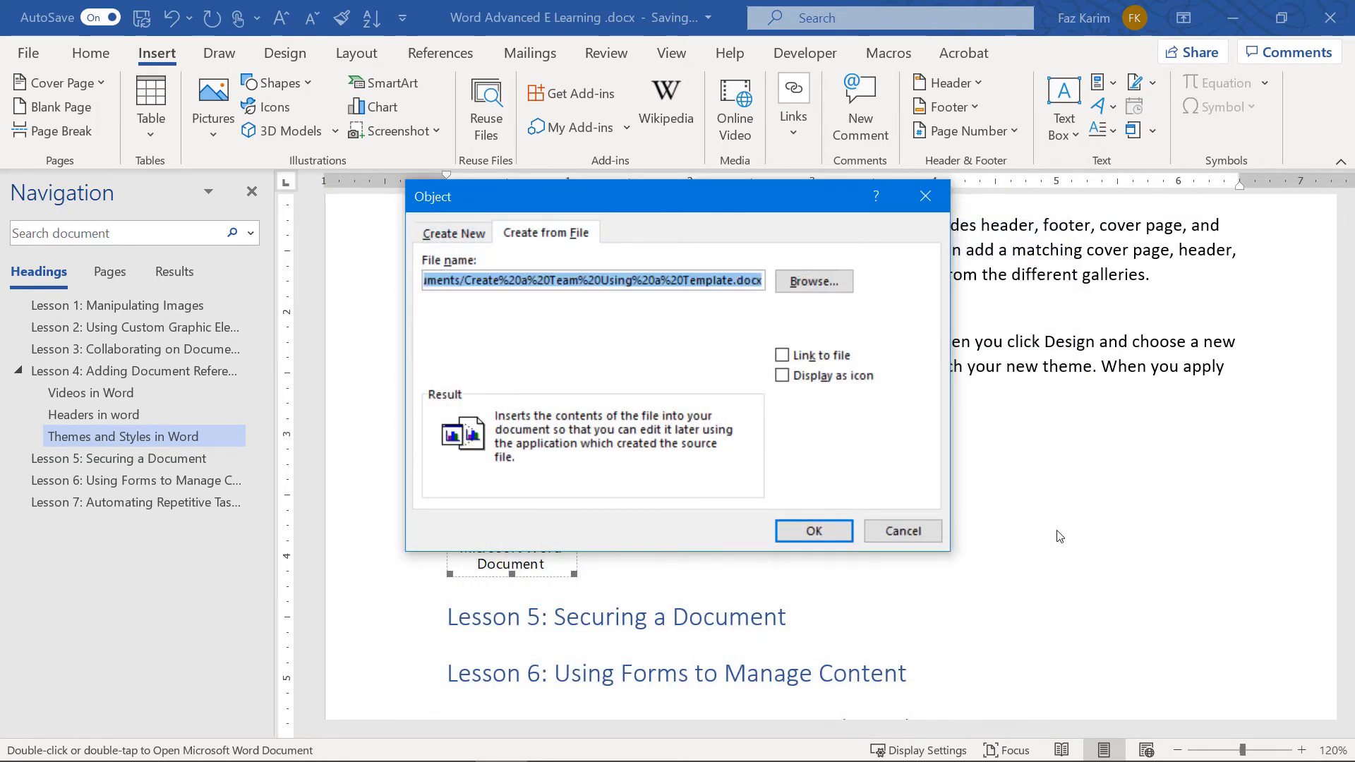
left_click(783, 375)
left_click(823, 534)
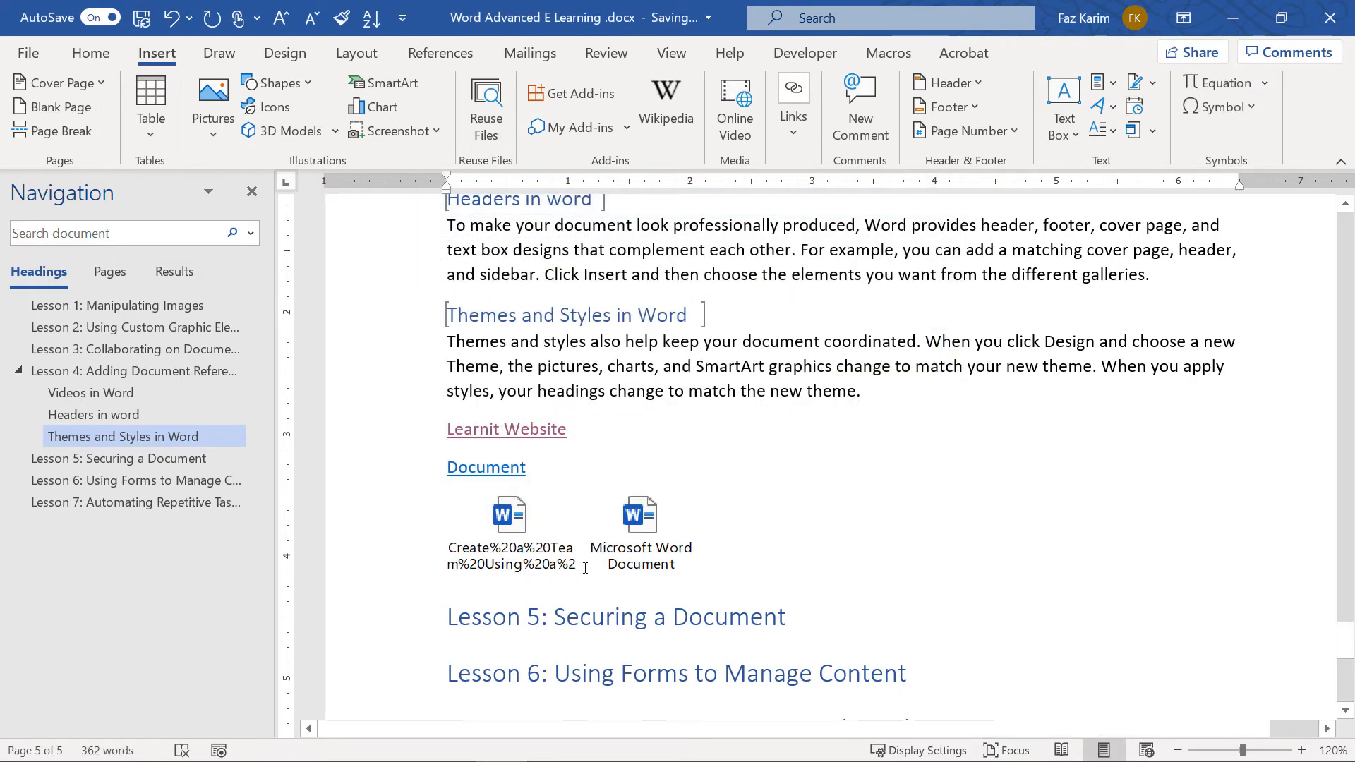
right_click(513, 563)
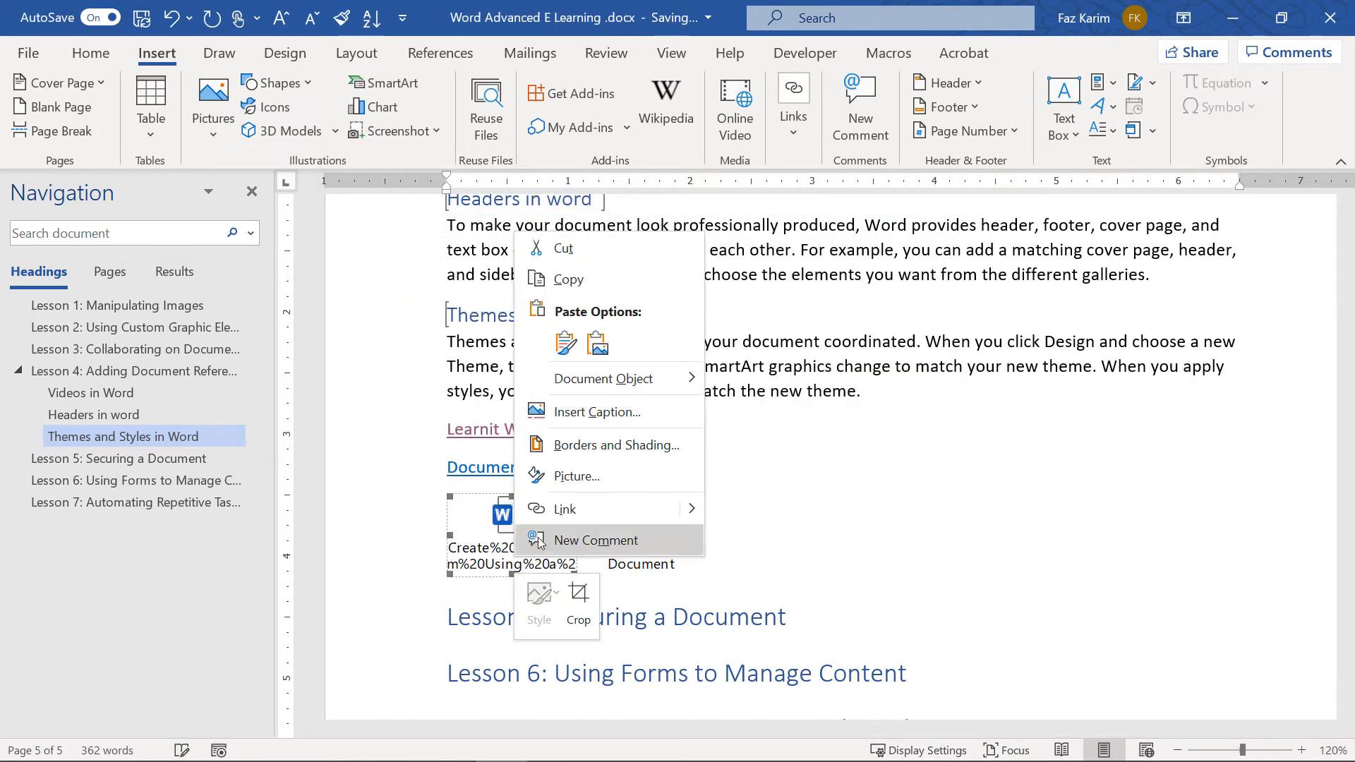
left_click(561, 521)
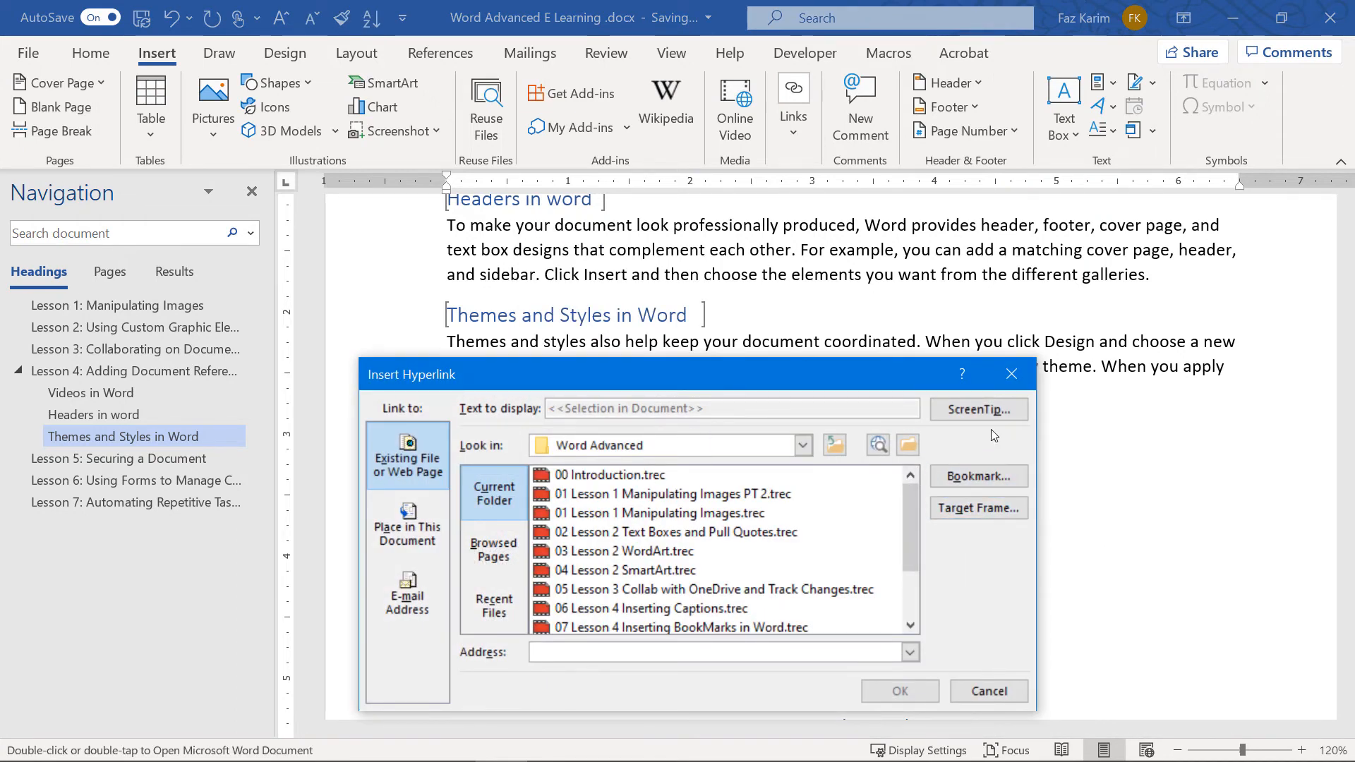
left_click(988, 690)
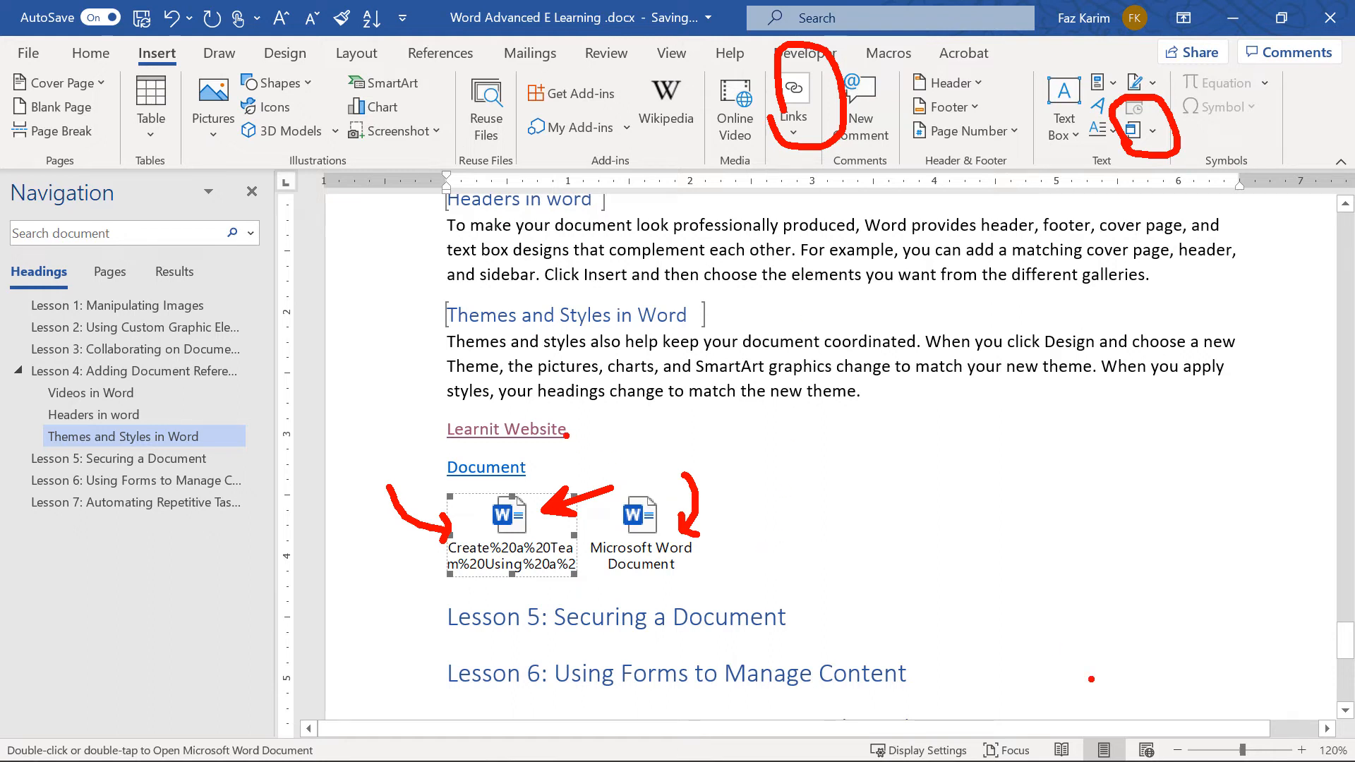
Press Escape to leave the current selection before moving to Lesson 5
key("Escape")
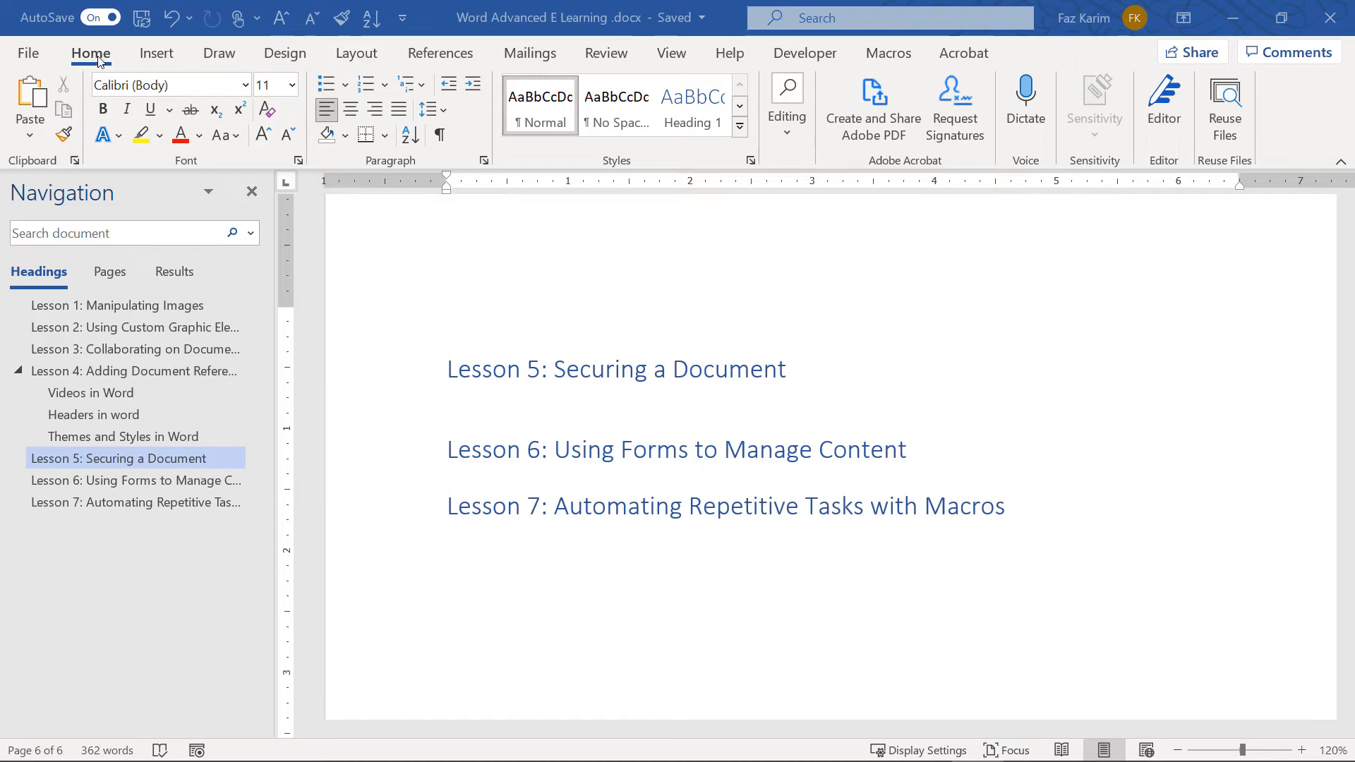
Open Document Inspector from File > Info > Check for Issues and run it with default checks
left_click(30, 53)
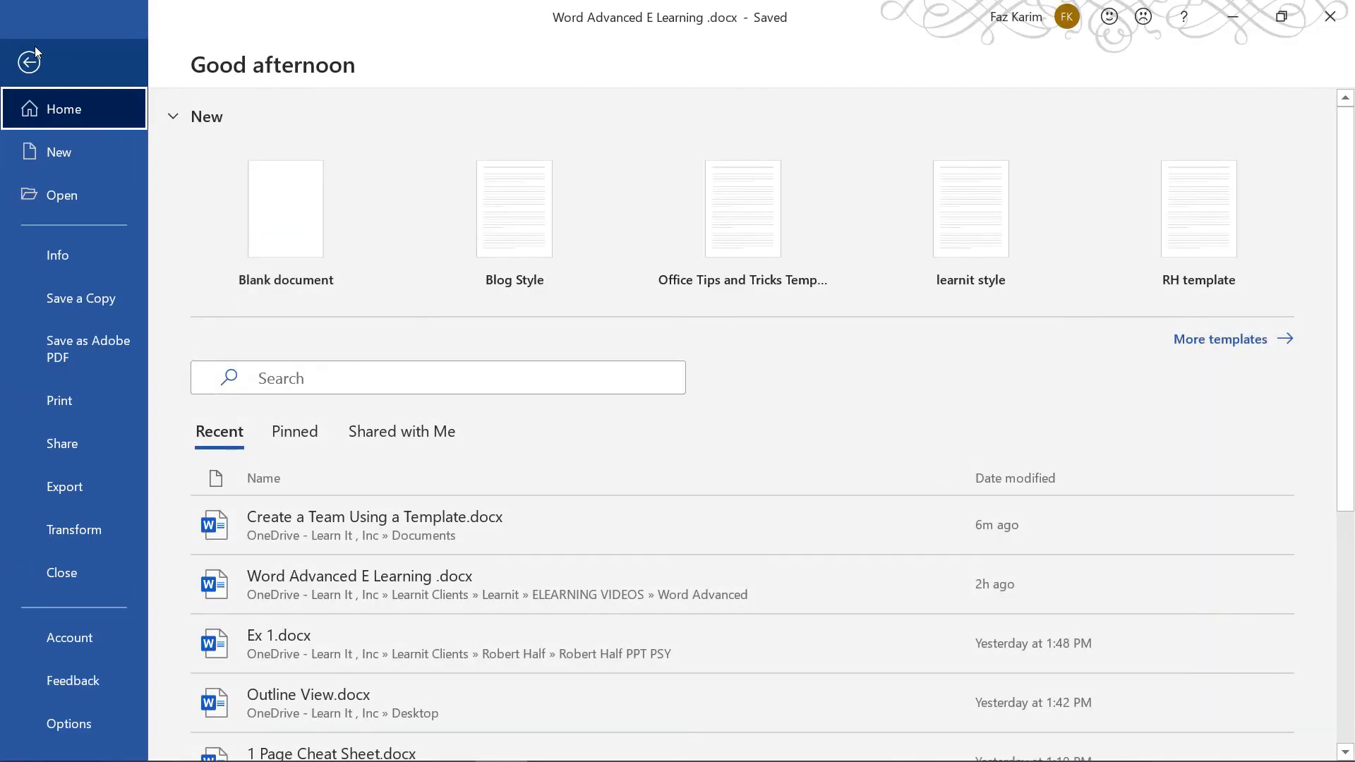
left_click(53, 261)
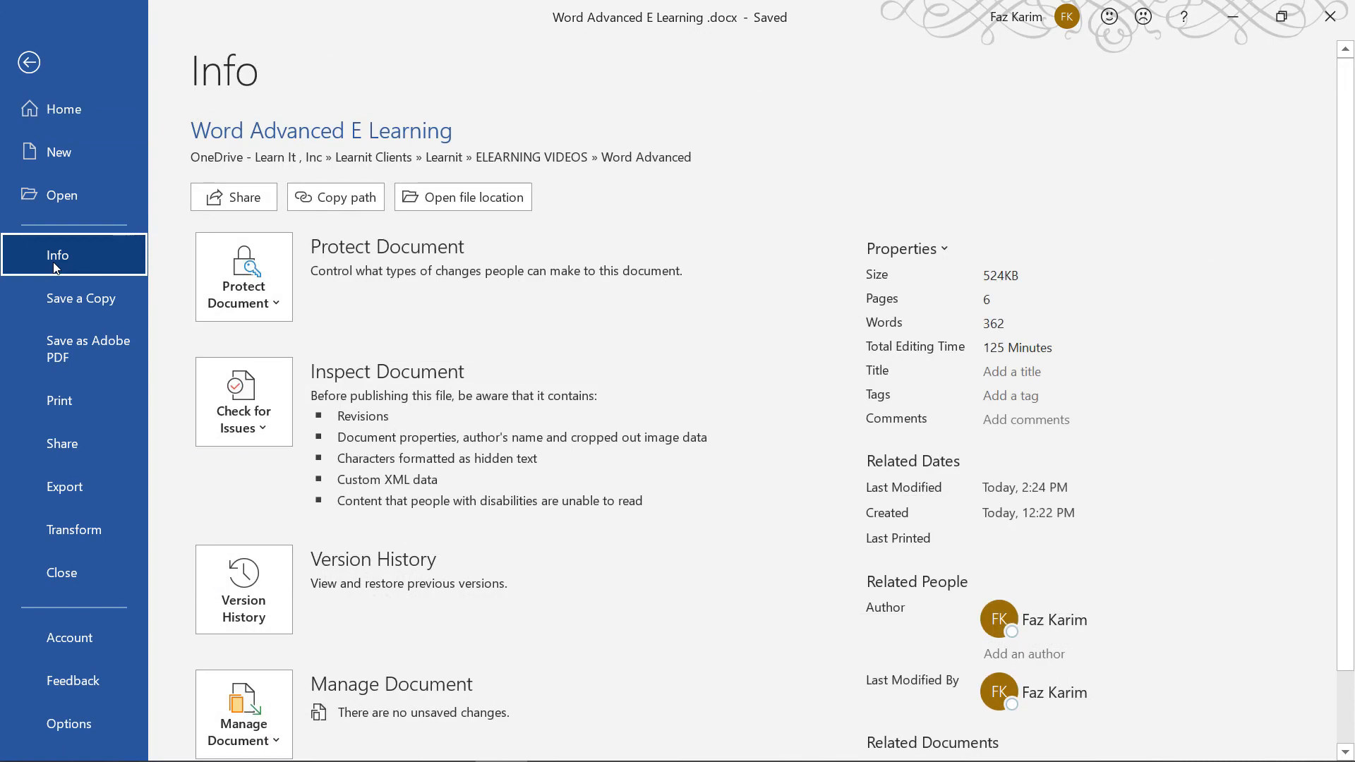
left_click(215, 405)
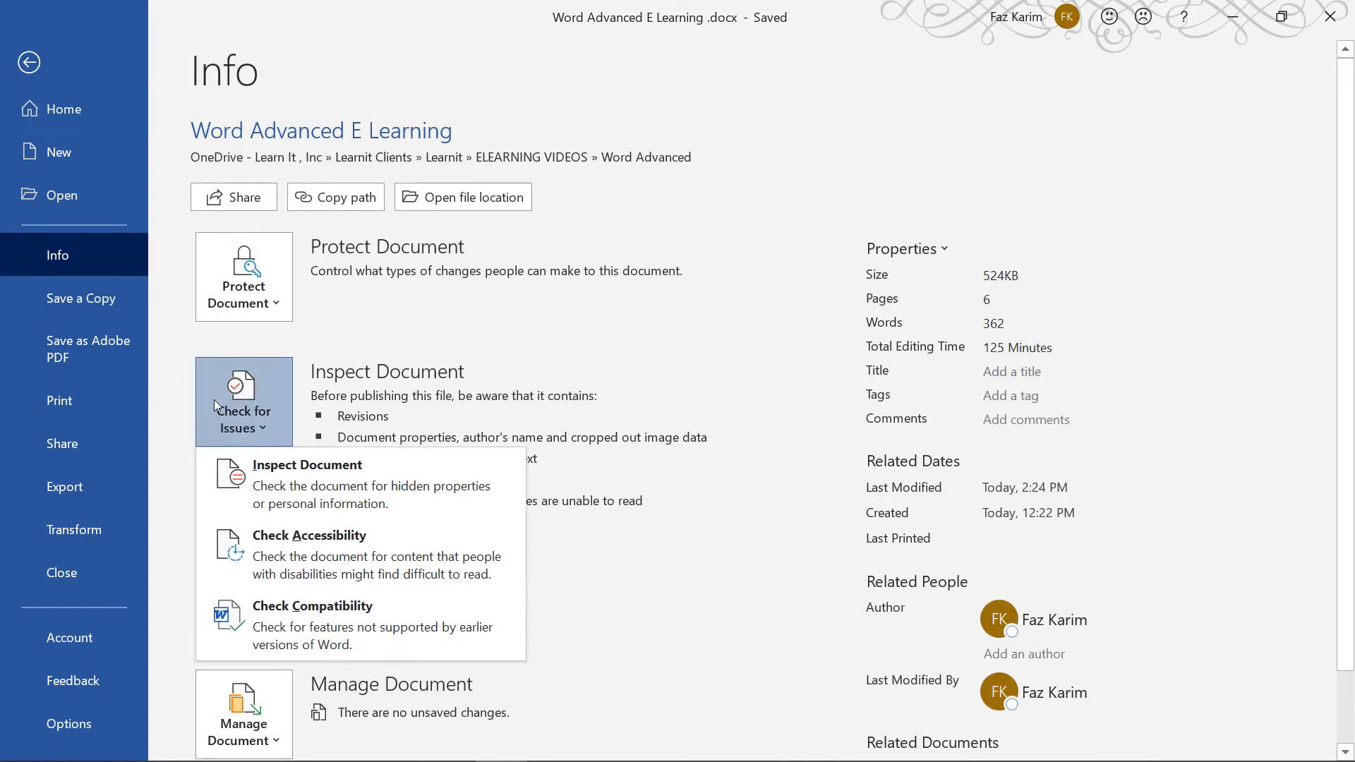
left_click(274, 472)
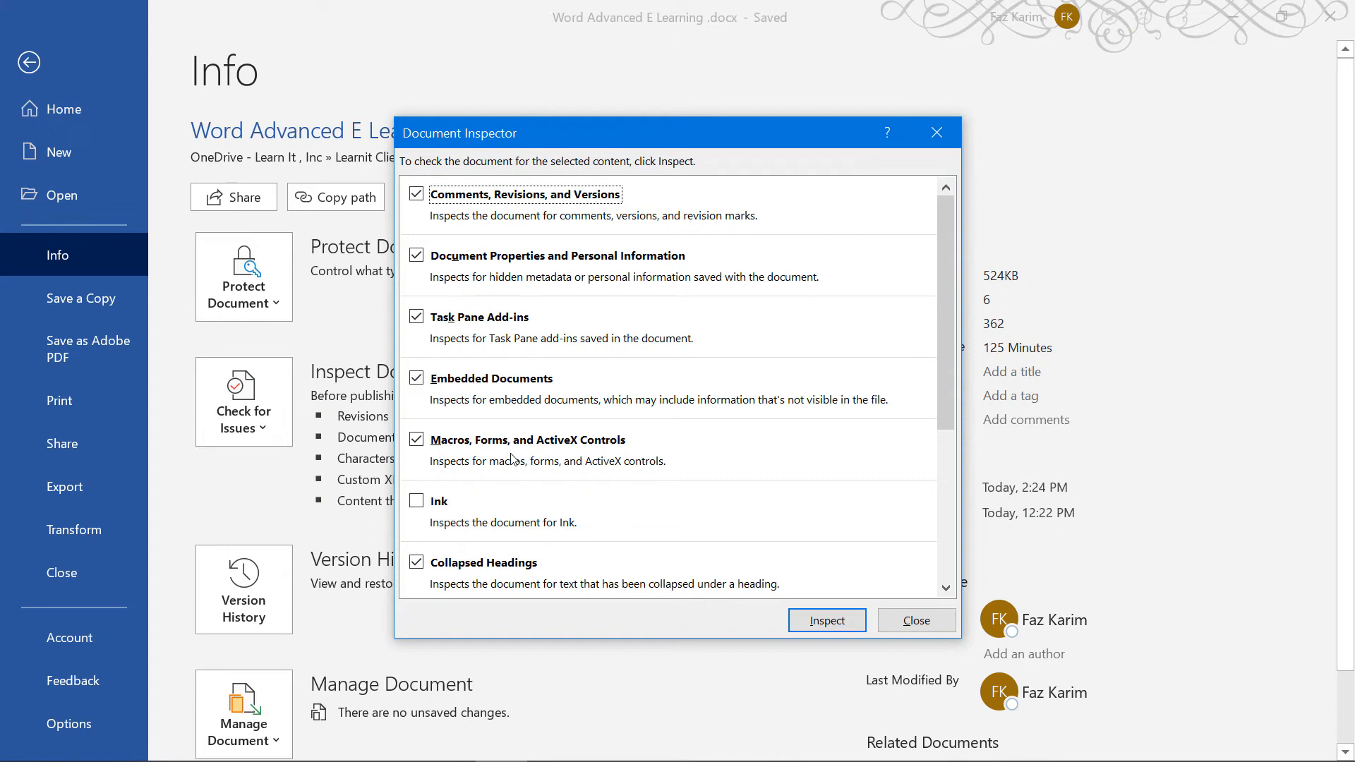
scroll(513, 460, "down", 1)
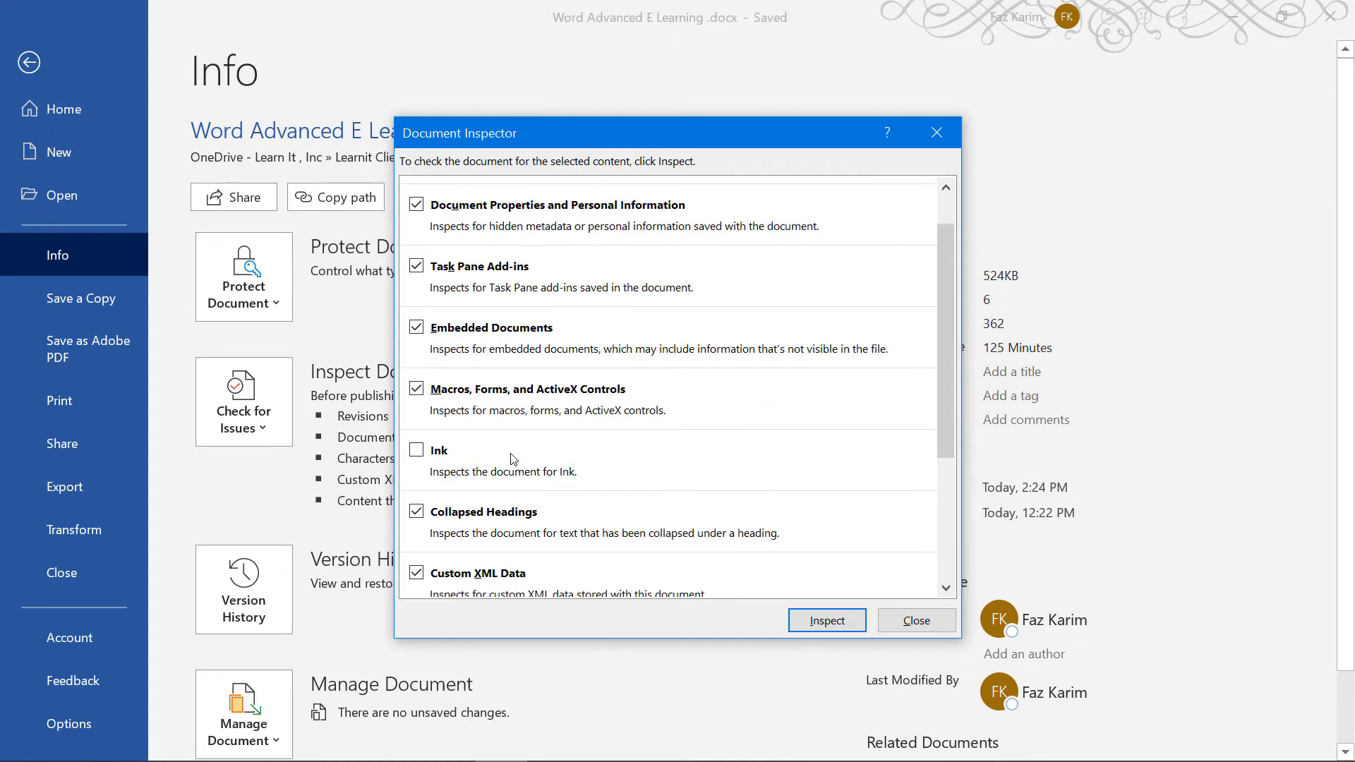
scroll(505, 459, "down", 1)
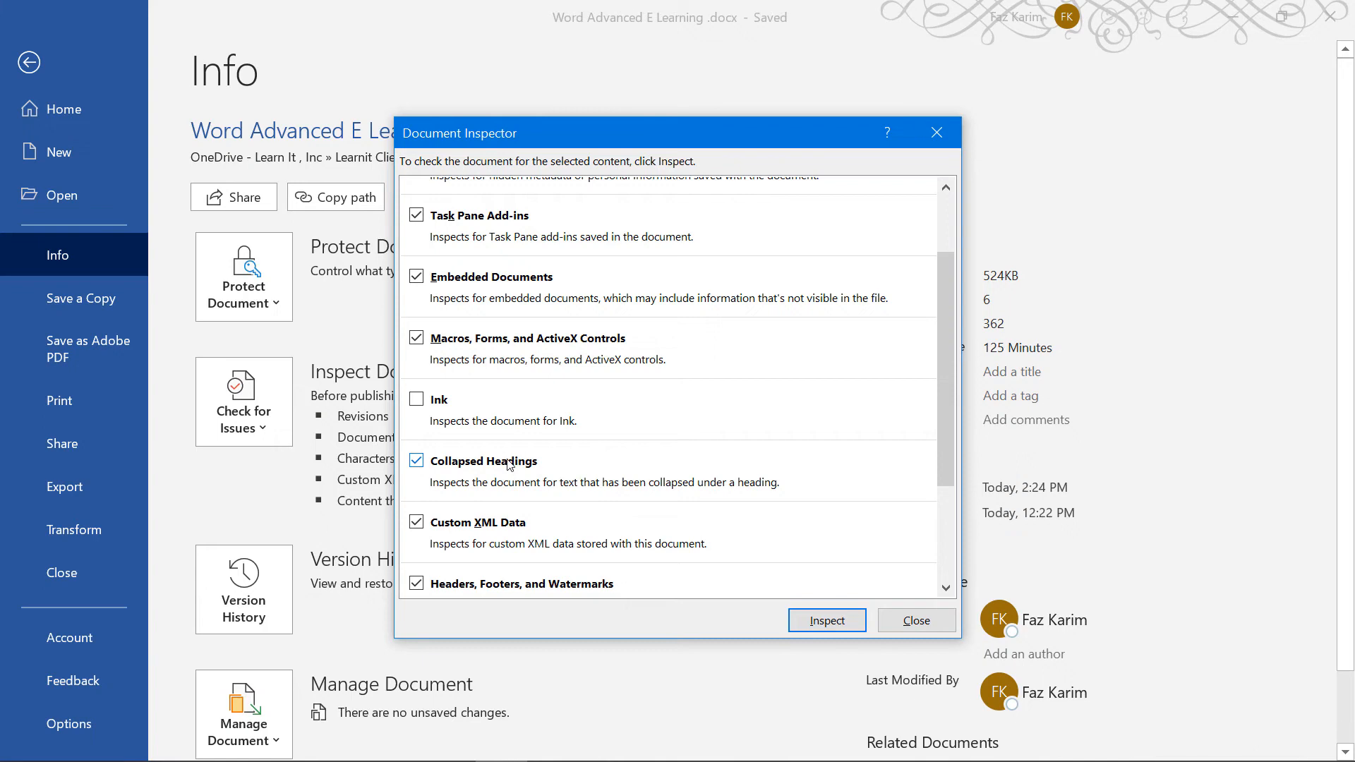
scroll(508, 463, "down", 1)
scroll(508, 466, "down", 1)
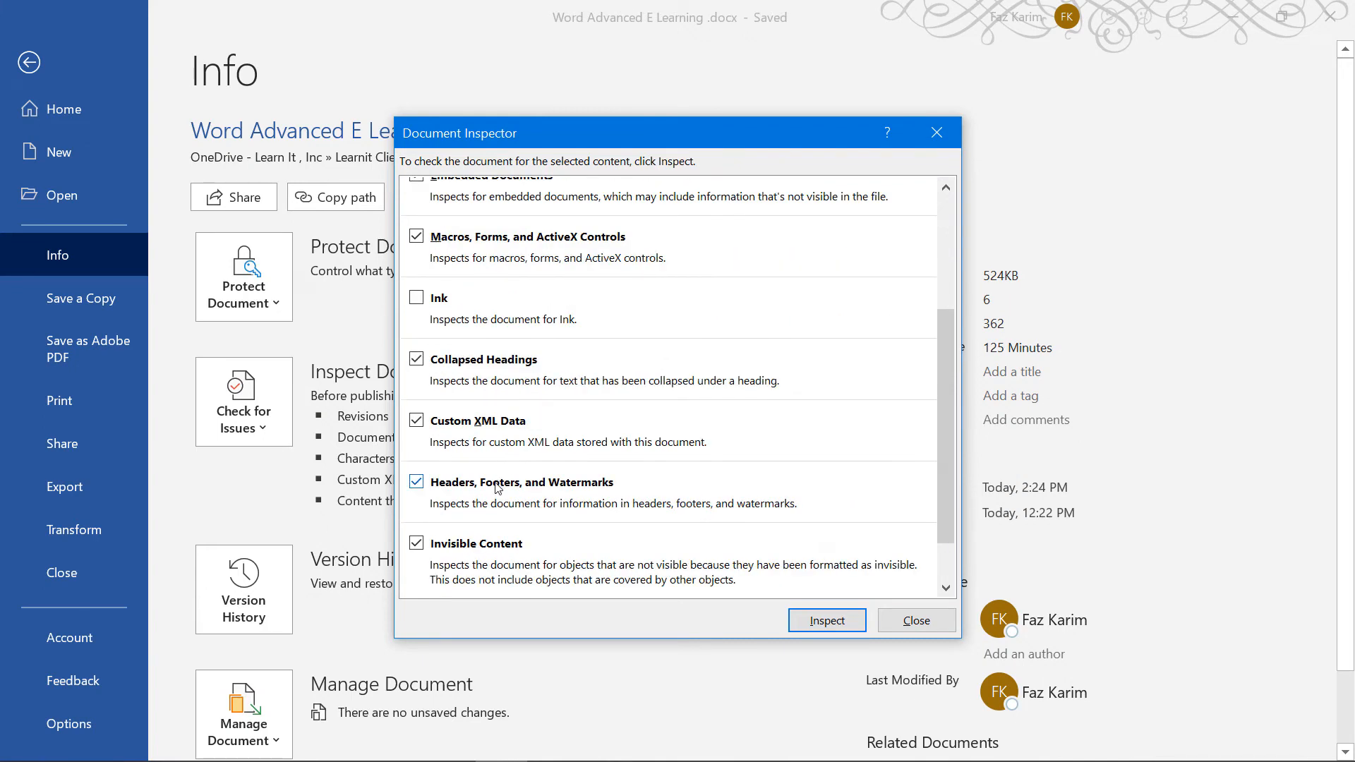
scroll(496, 489, "down", 1)
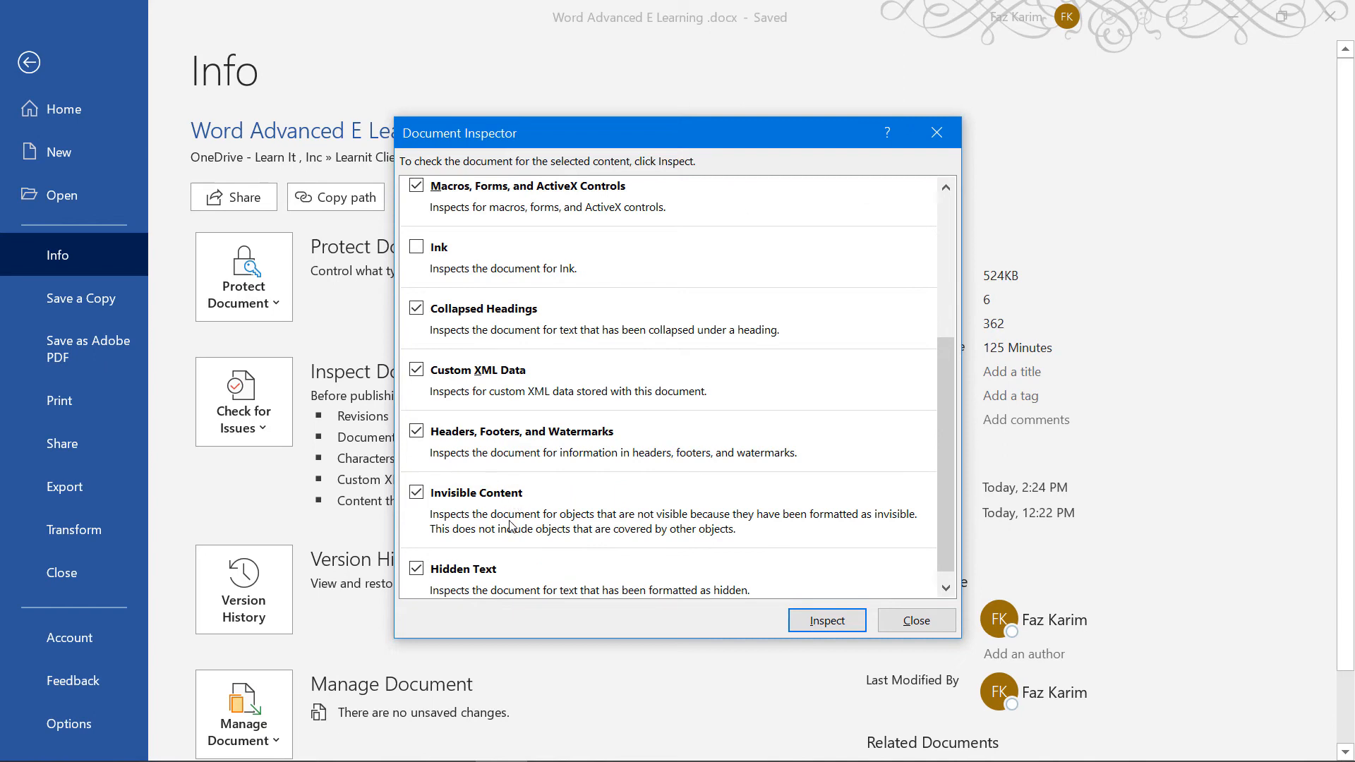
scroll(513, 525, "down", 1)
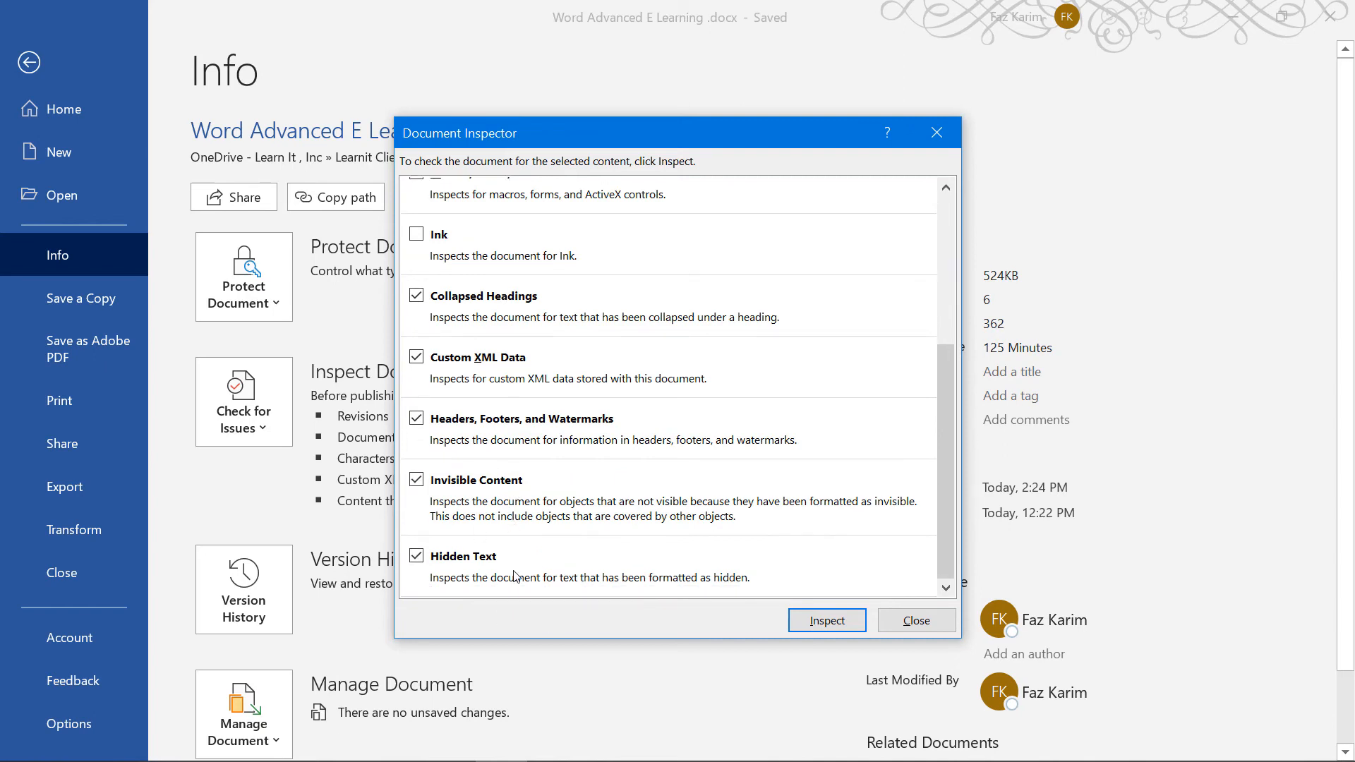
left_click(817, 627)
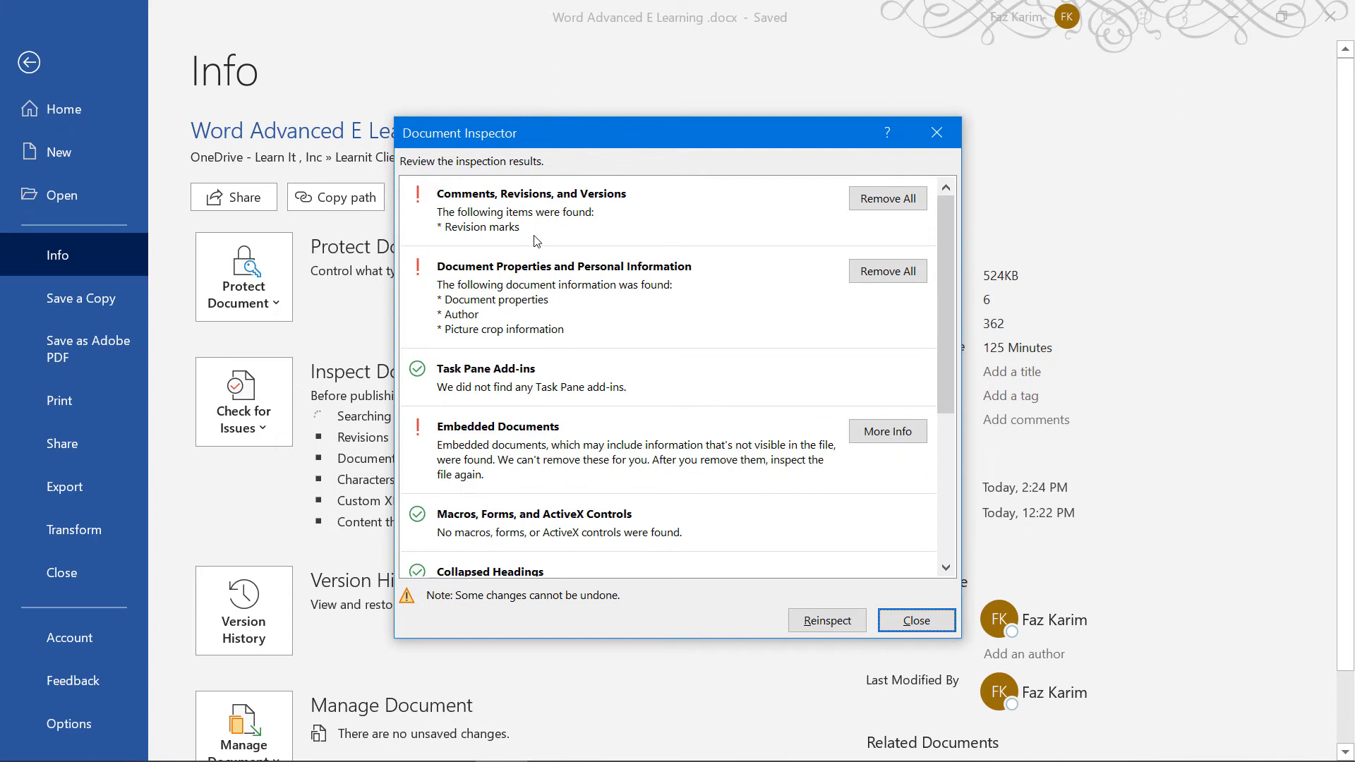
Remove all revisions, document properties and custom XML data, reinspect, then close the inspector
left_click(888, 199)
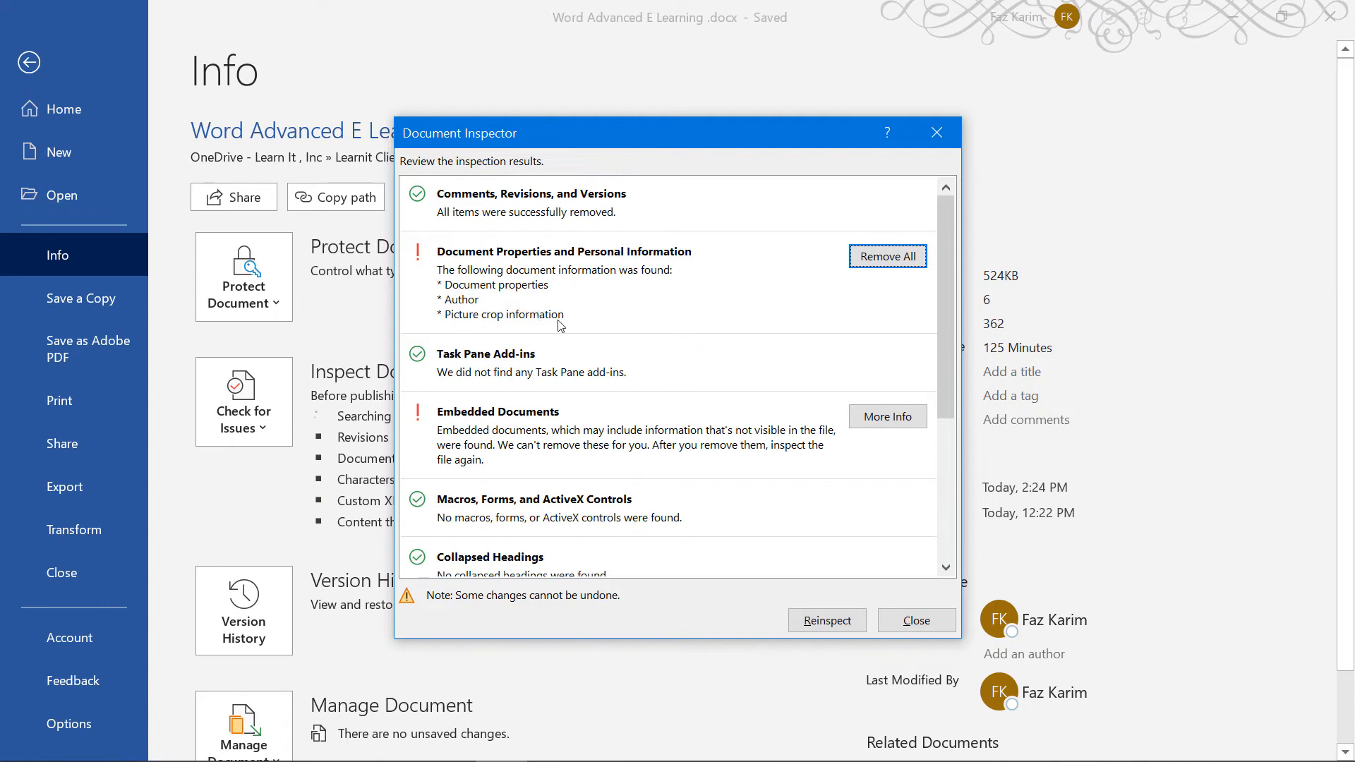
left_click(874, 250)
scroll(639, 401, "down", 1)
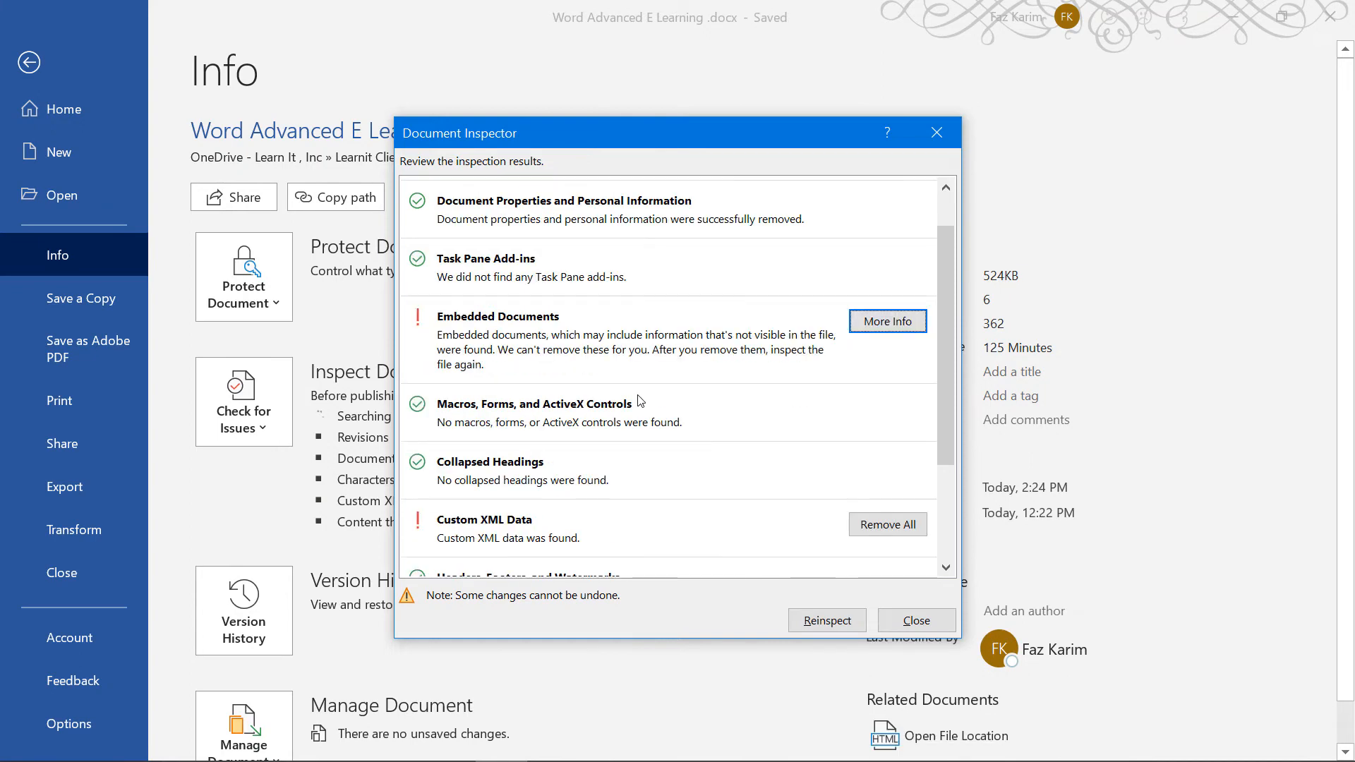
scroll(639, 401, "down", 1)
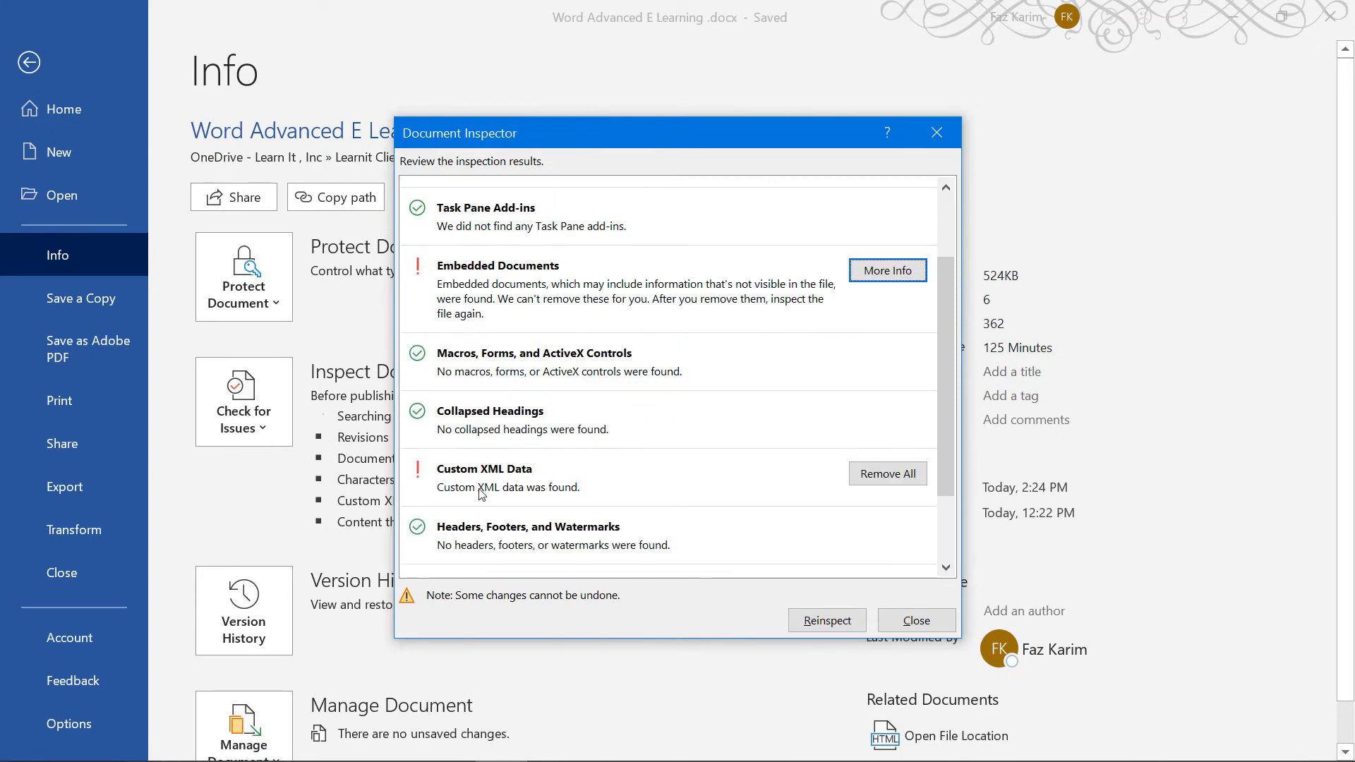
left_click(899, 483)
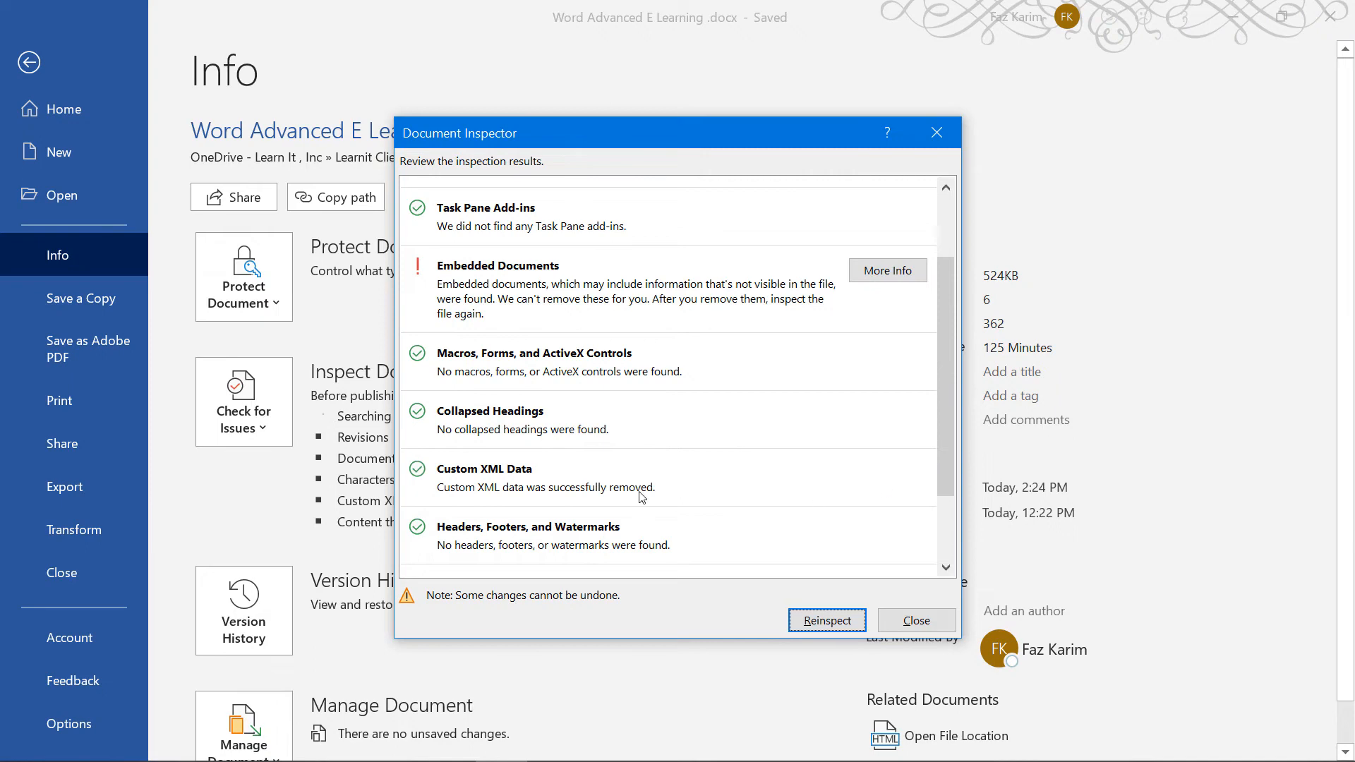
scroll(641, 496, "down", 2)
scroll(641, 496, "down", 1)
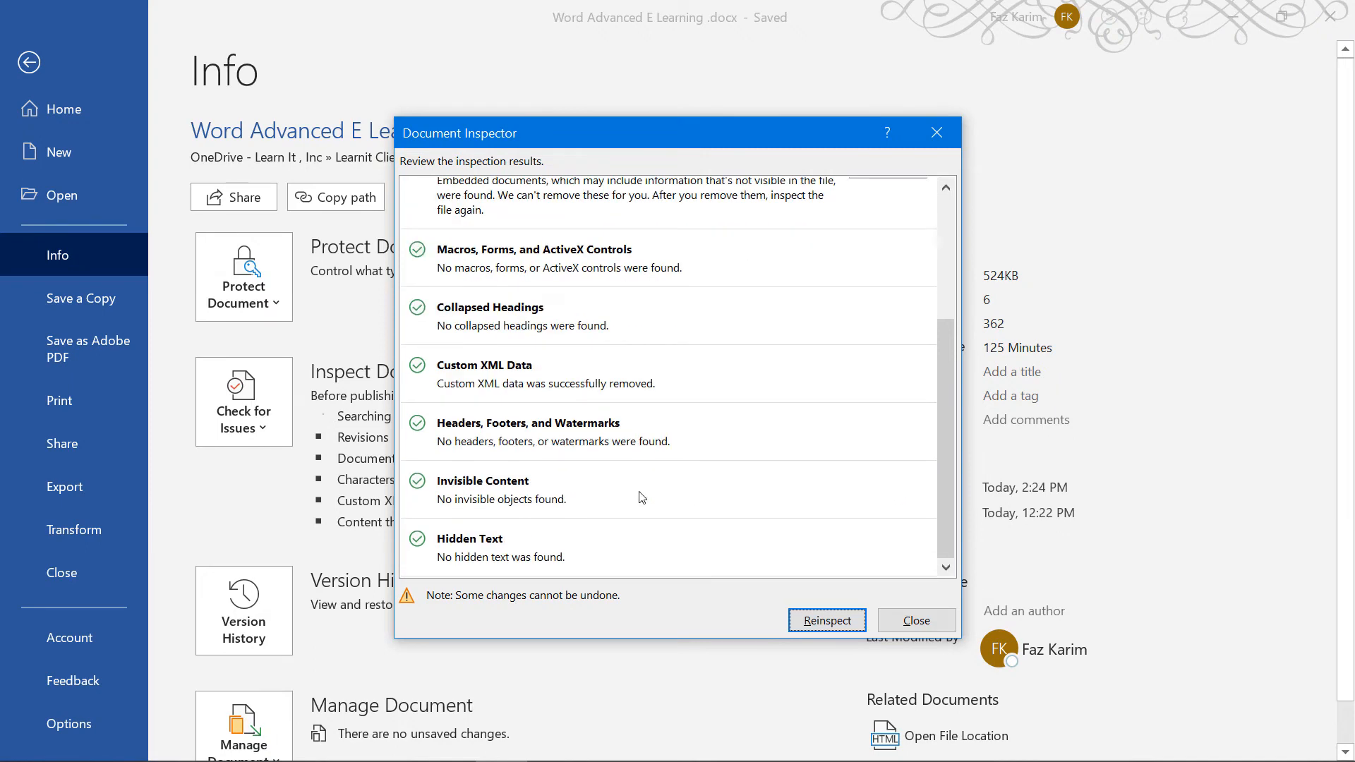
left_click(851, 619)
scroll(779, 477, "up", 2)
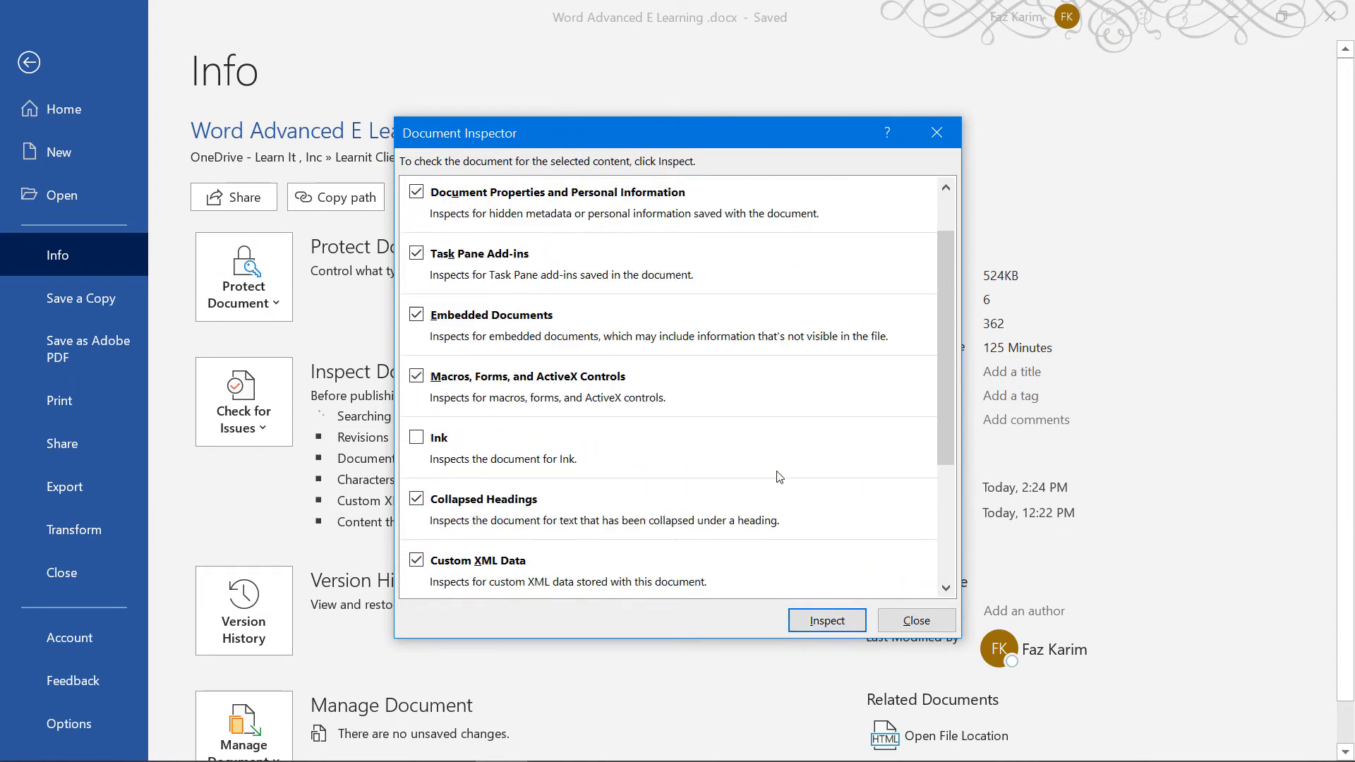
scroll(779, 477, "up", 1)
scroll(779, 477, "down", 4)
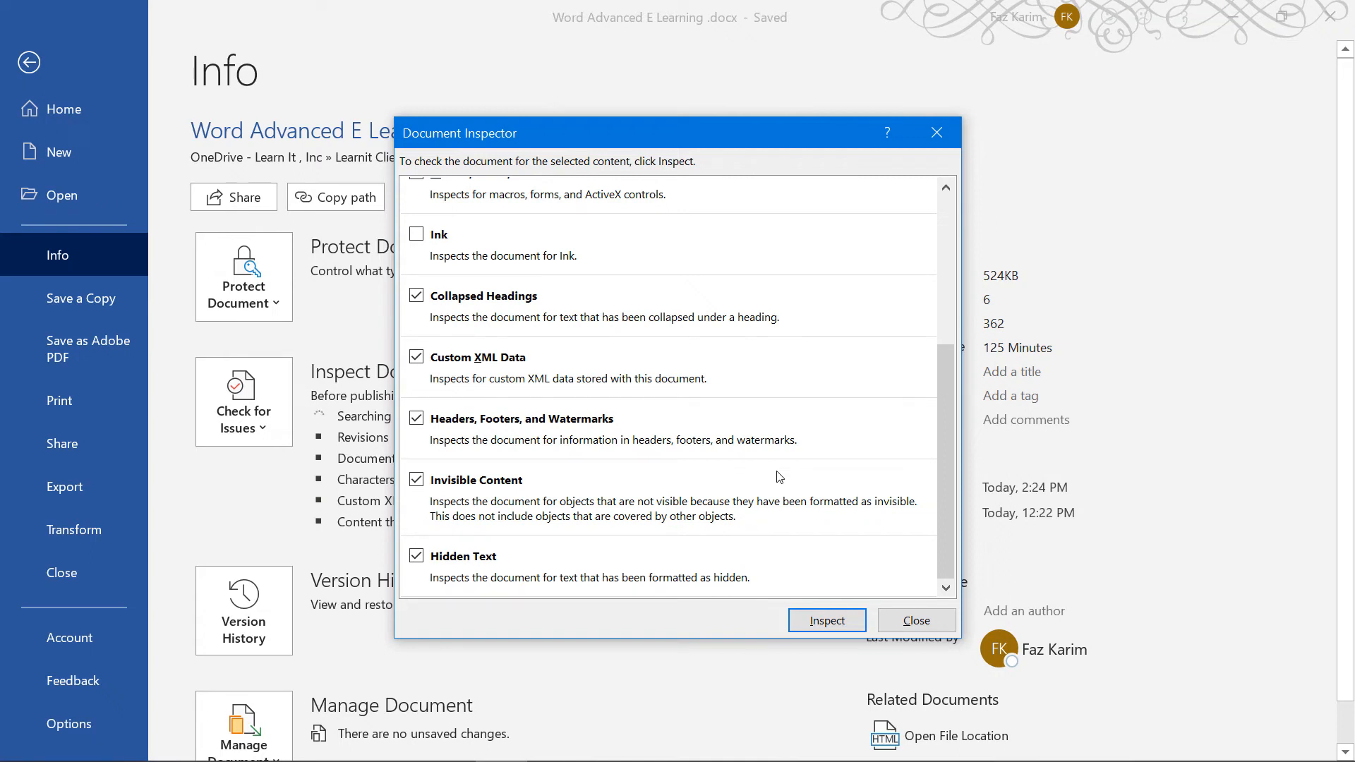
left_click(917, 620)
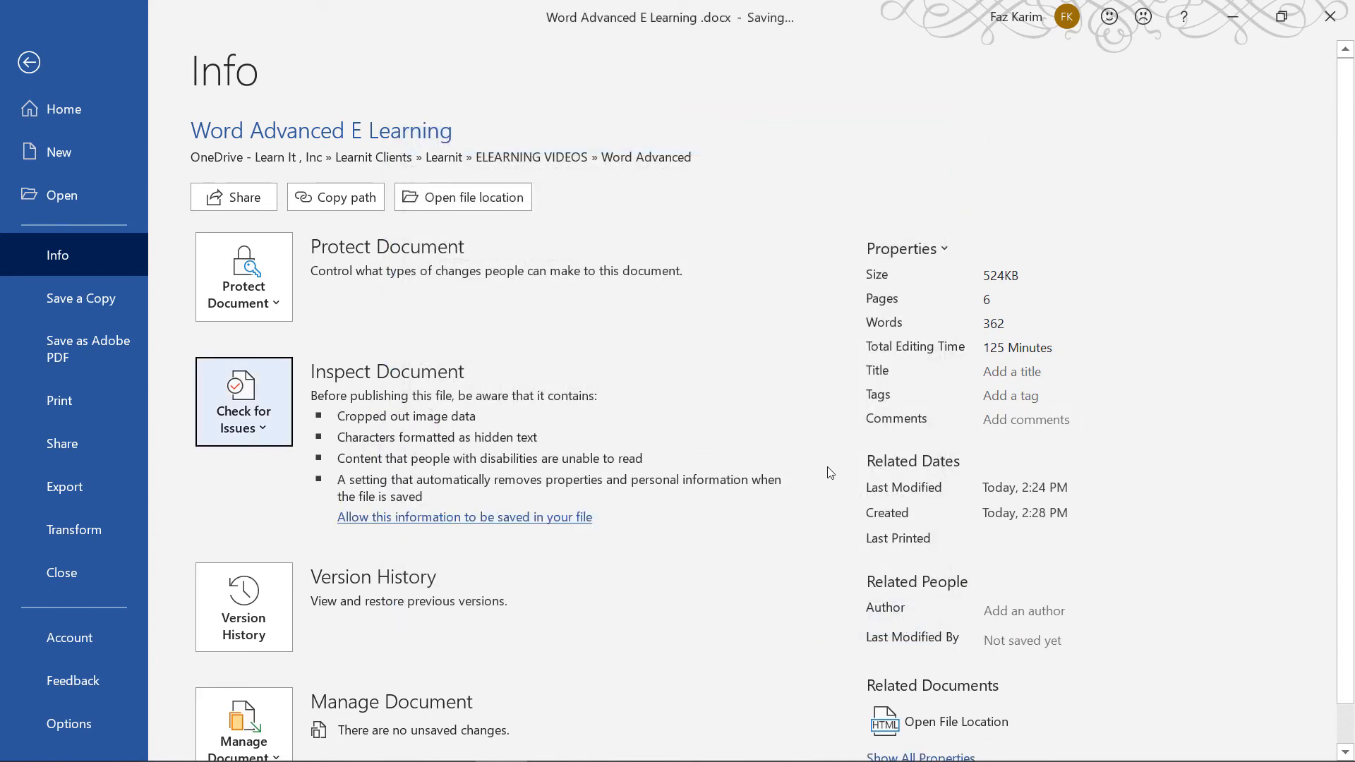
Return from the Info page to the document and open Review > Protect > Restrict Editing
left_click(1017, 614)
left_click(24, 66)
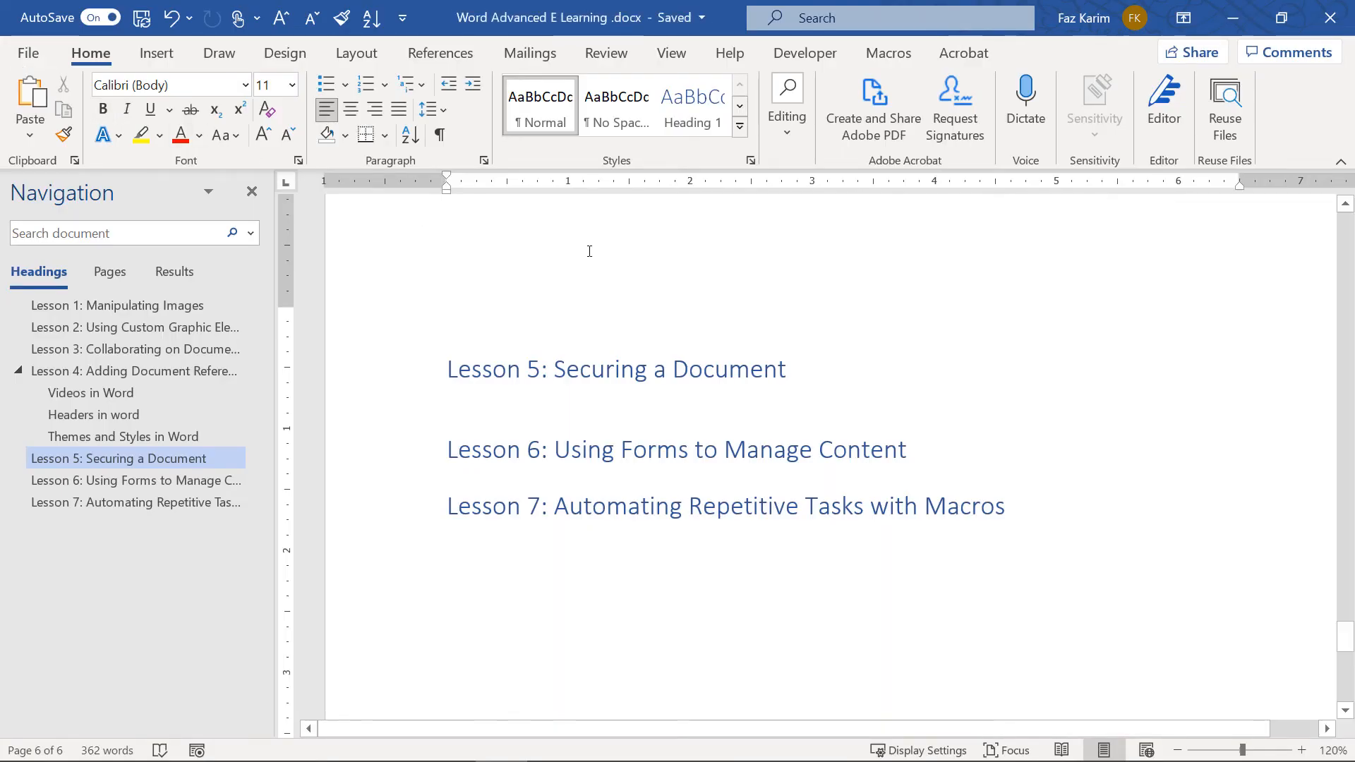
left_click(607, 55)
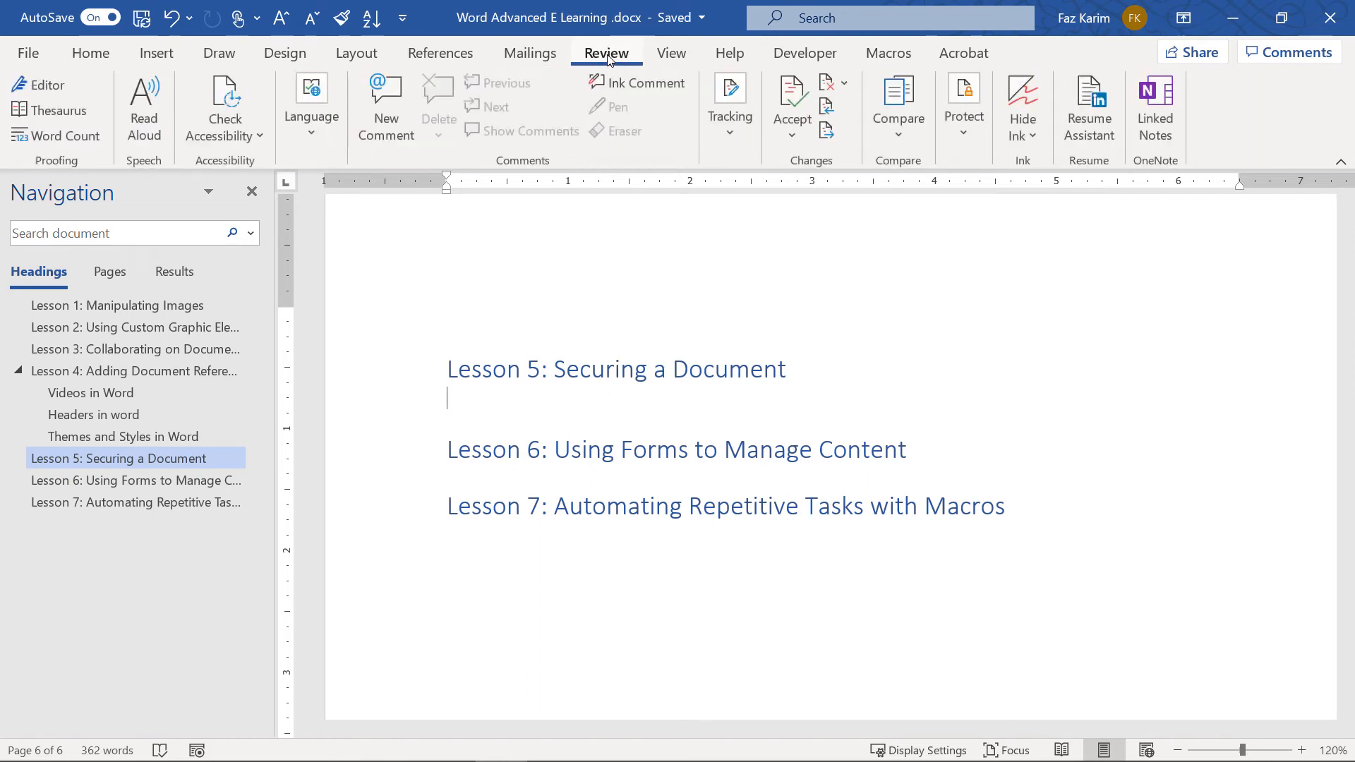
left_click(967, 154)
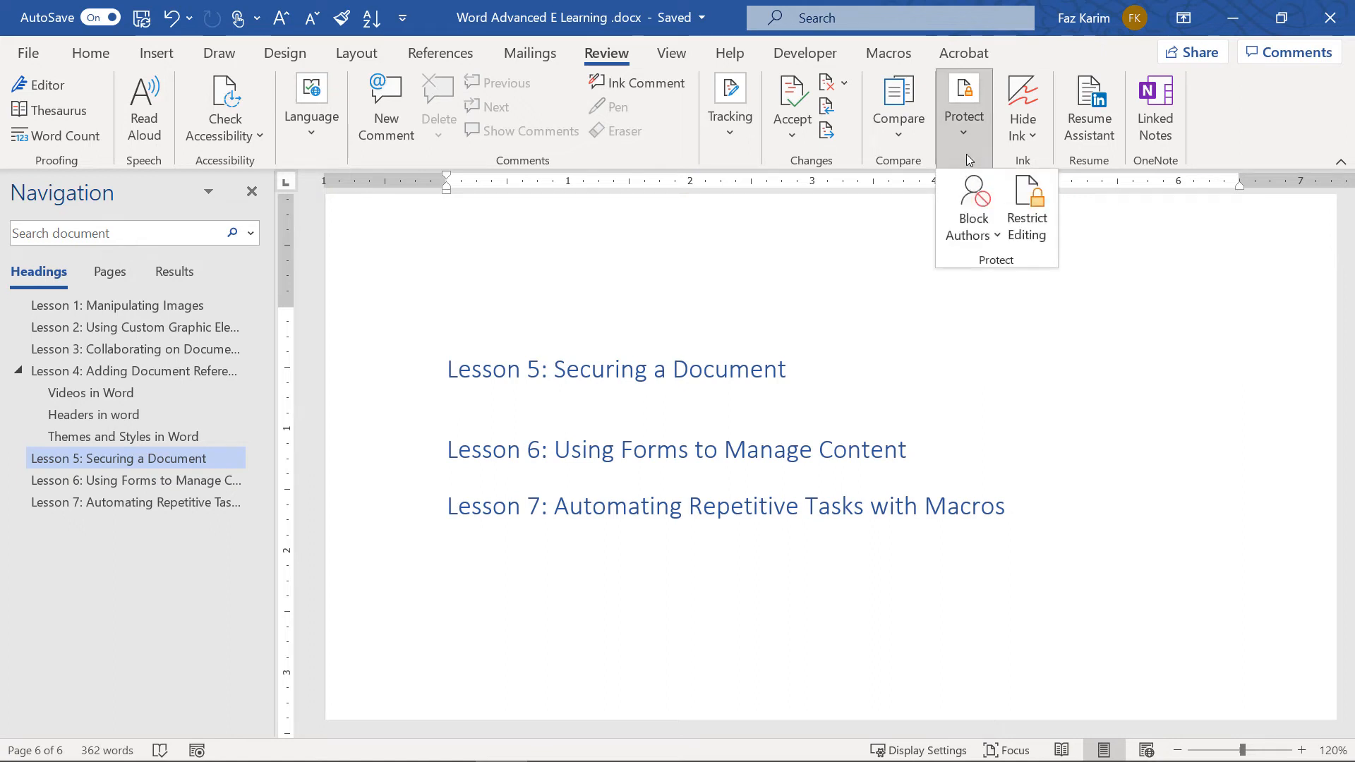
left_click(1026, 211)
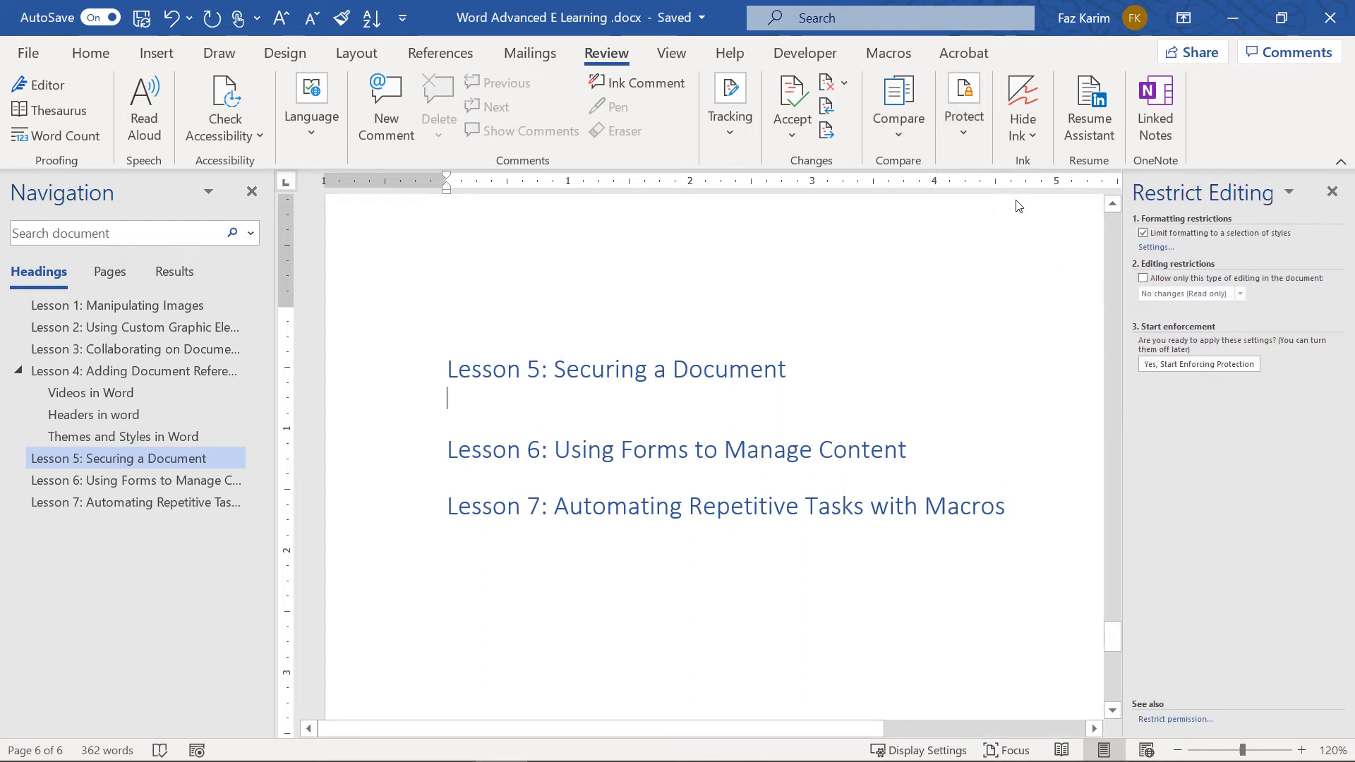
Keep formatting limited to a selection of styles, reviewing the allowed styles without changes
left_click(1141, 233)
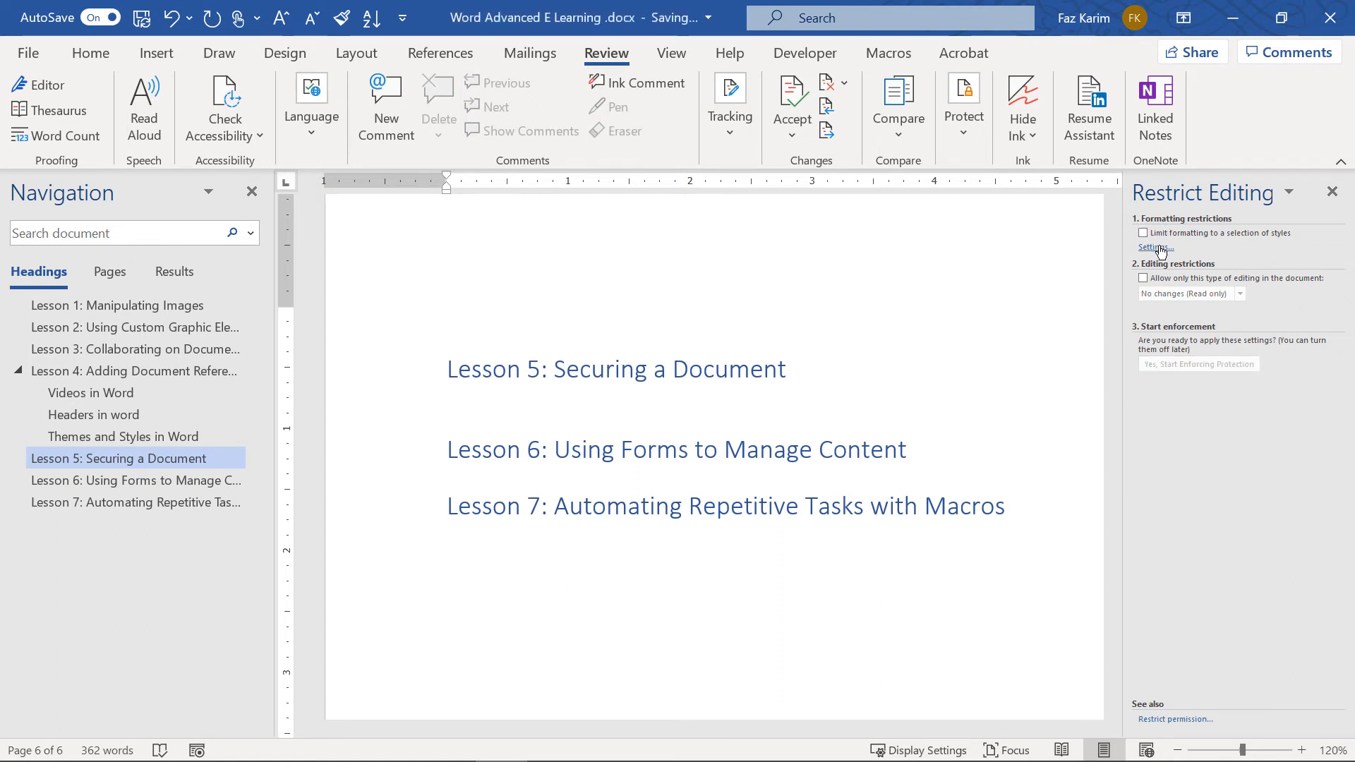
left_click(1143, 233)
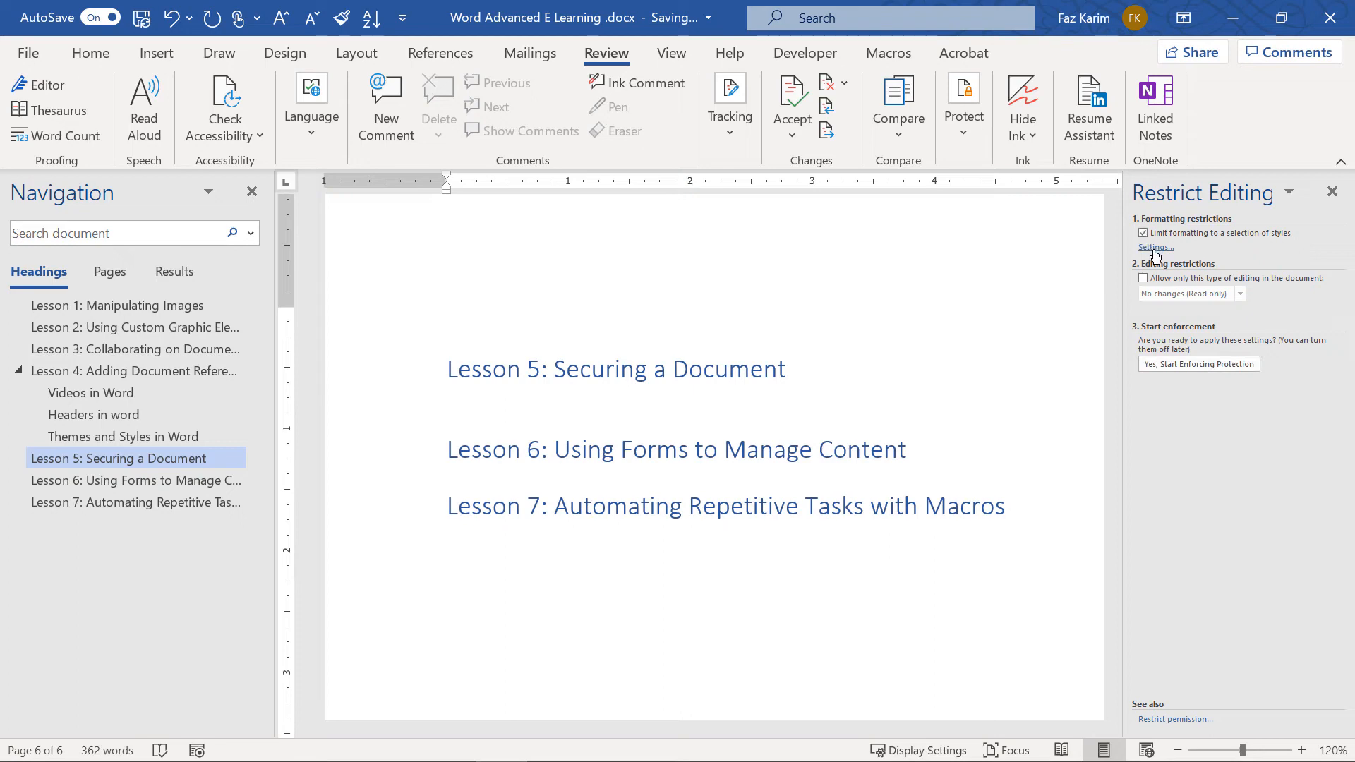
left_click(1156, 248)
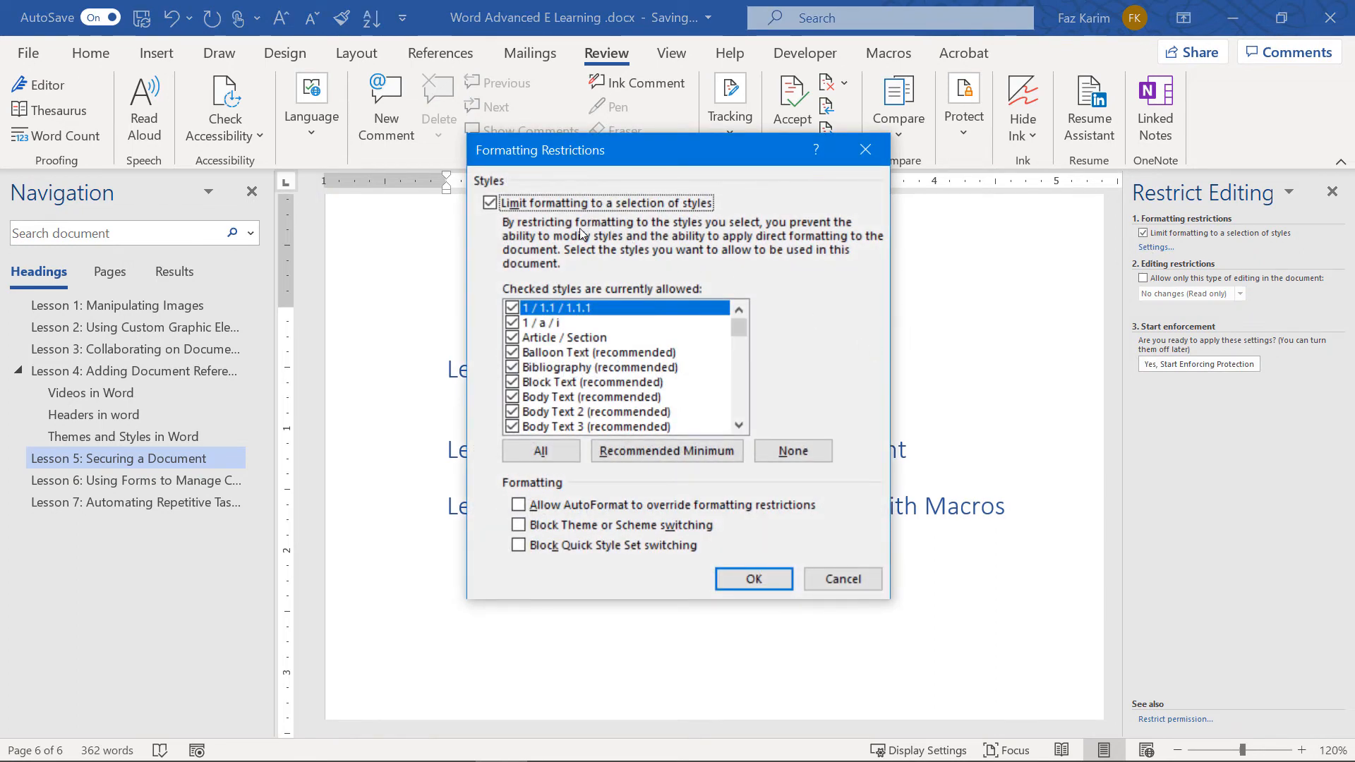
left_click_drag(740, 324, 743, 342)
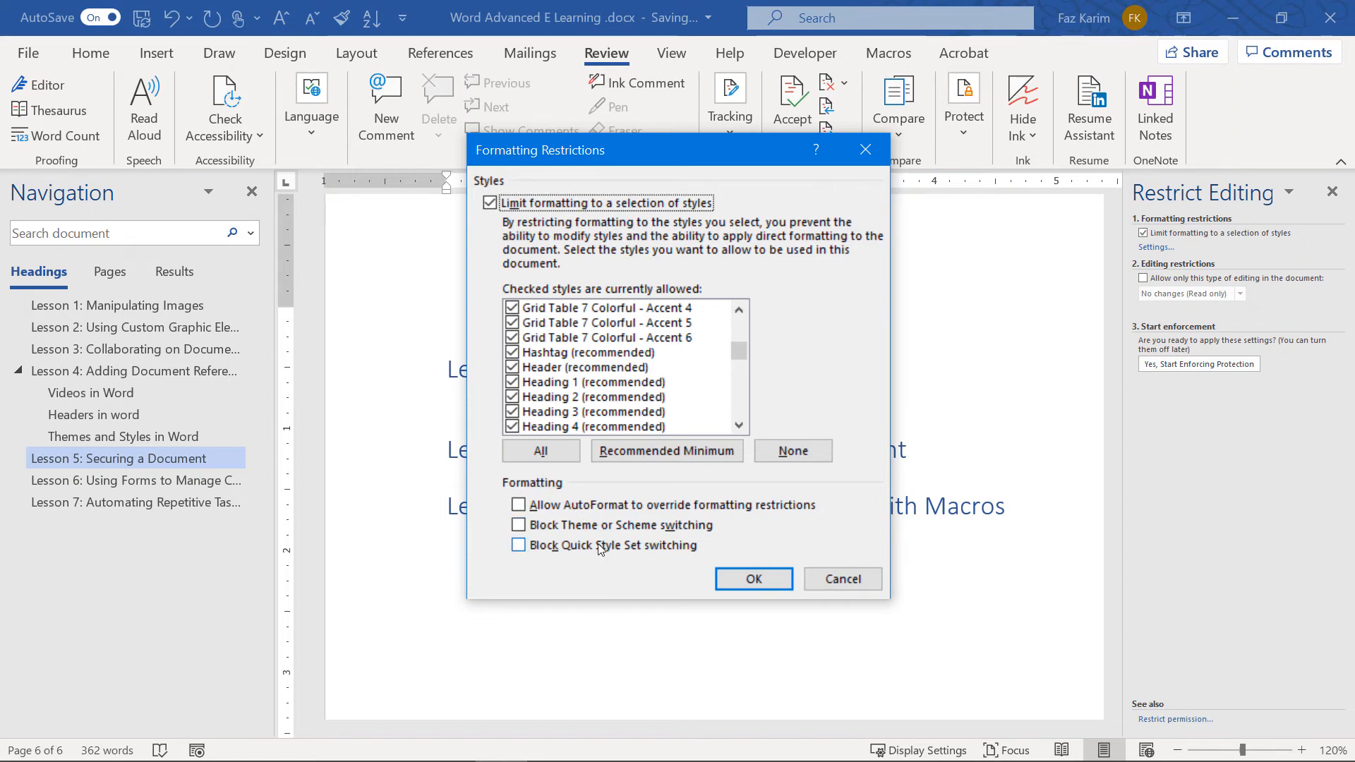
left_click(856, 582)
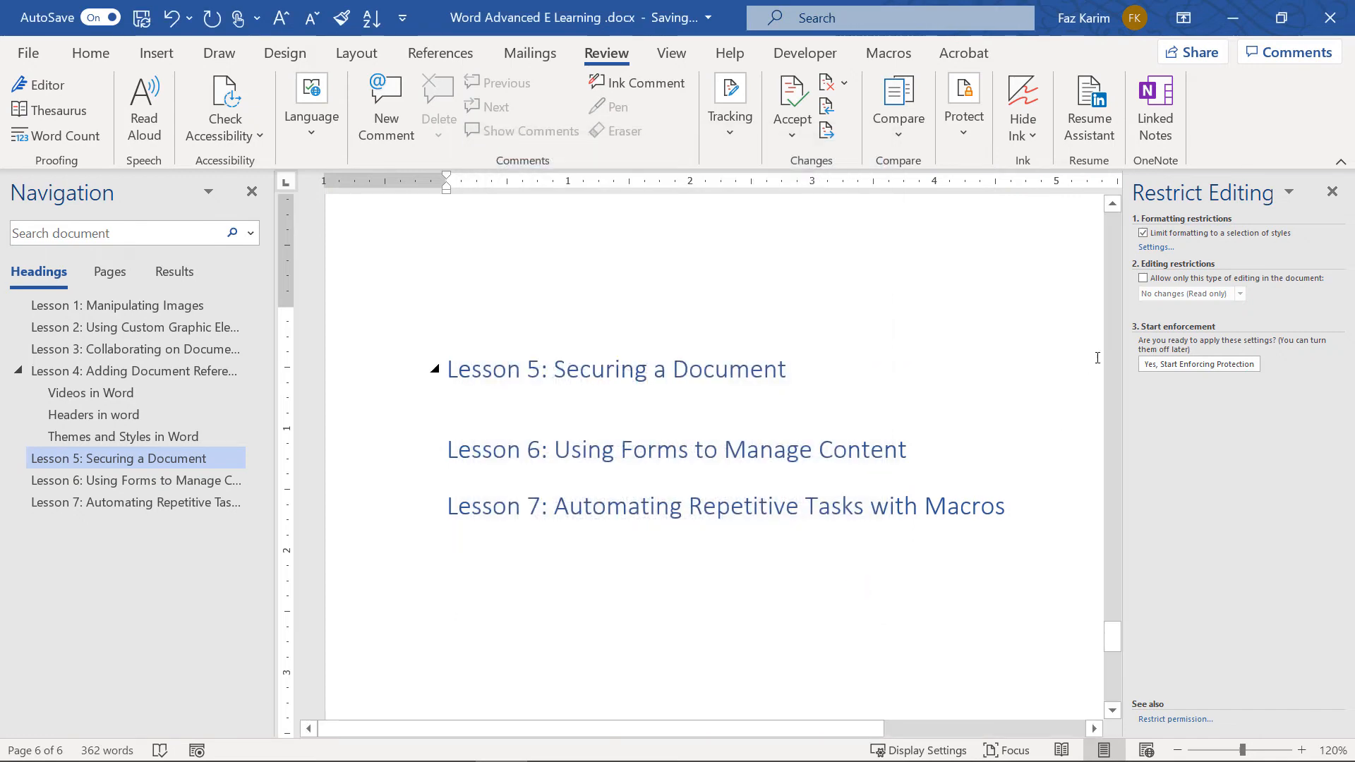
Allow only Tracked changes as the permitted type of editing in the document
left_click(1142, 279)
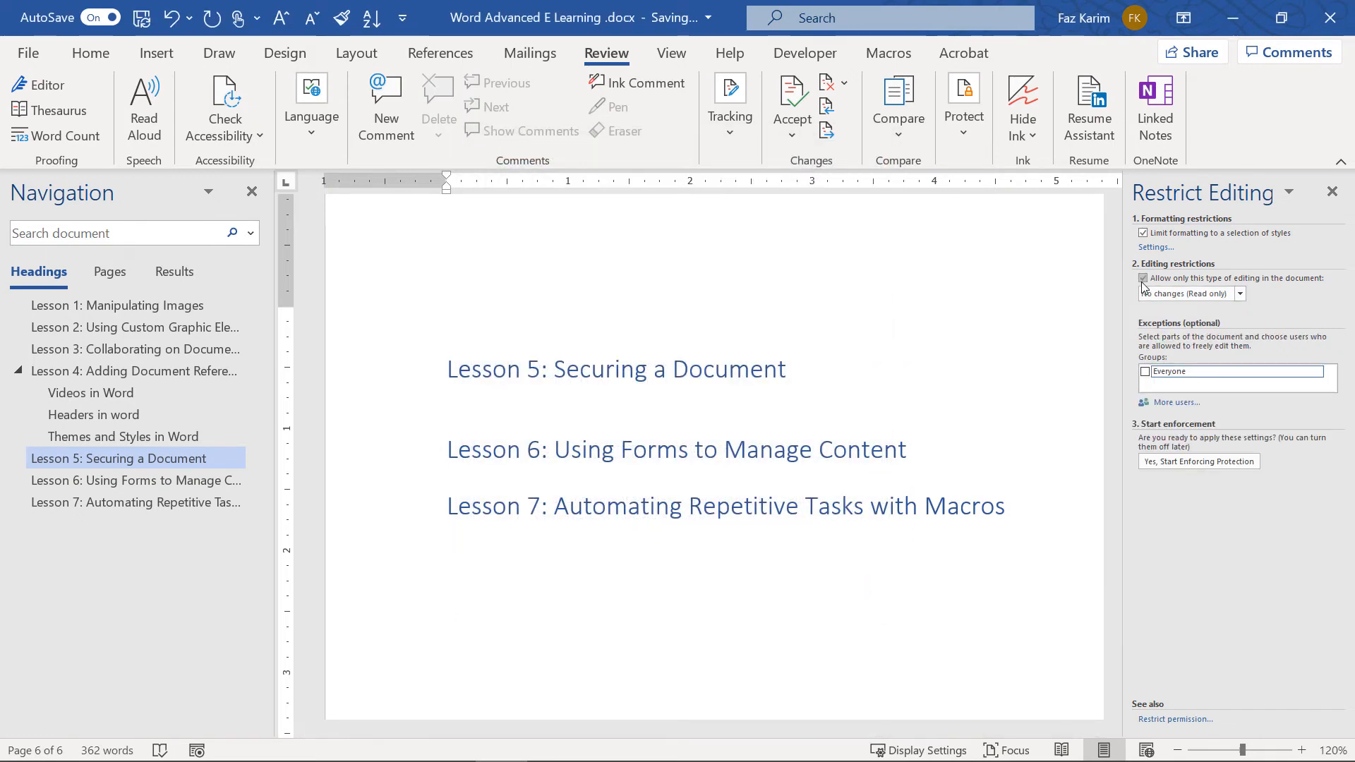
left_click(1211, 297)
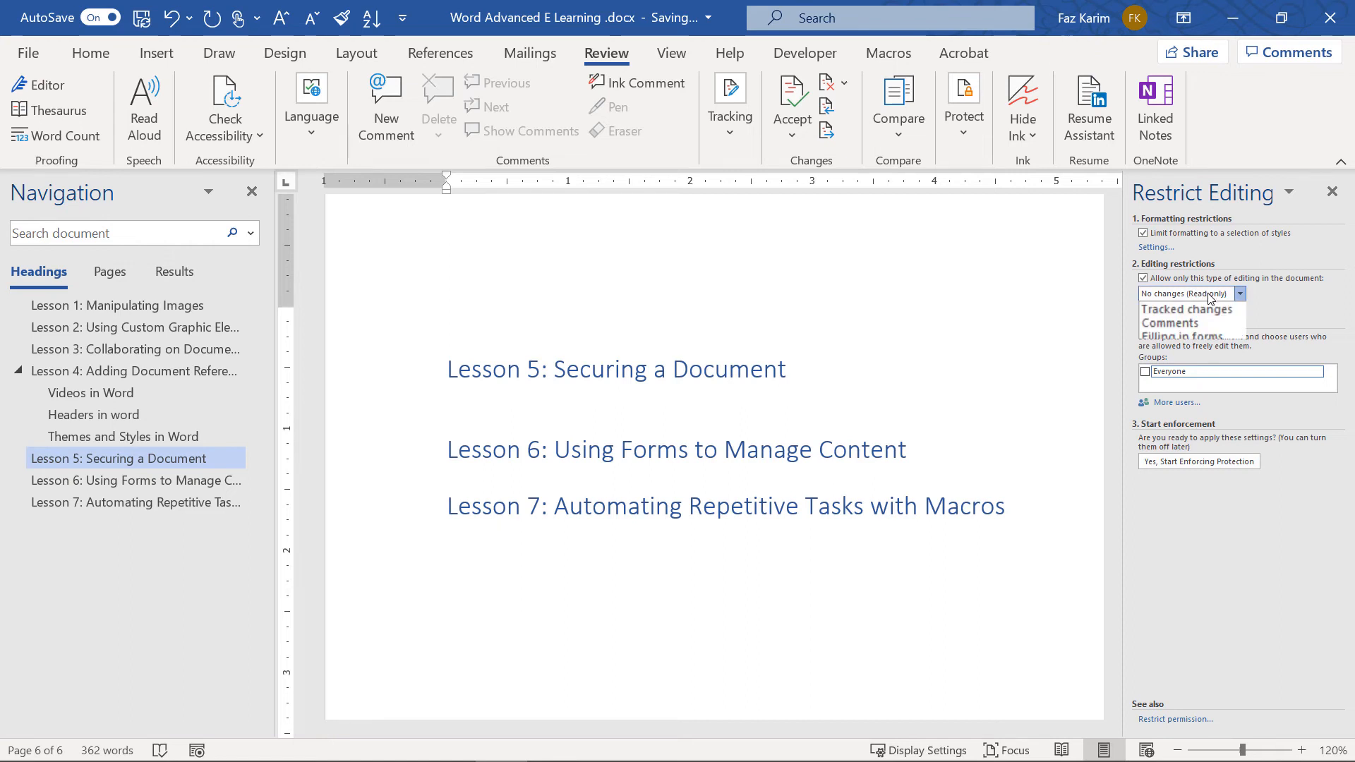
left_click(1208, 315)
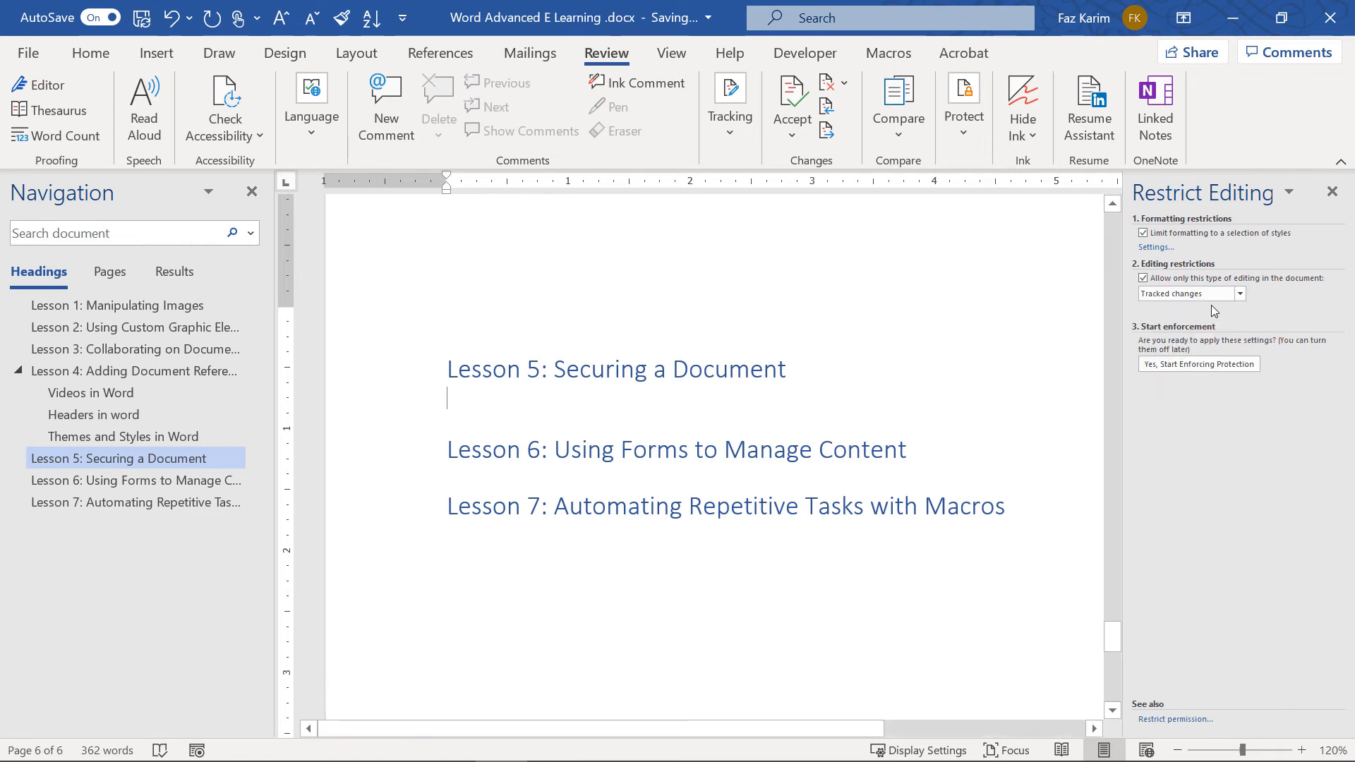
left_click(1223, 297)
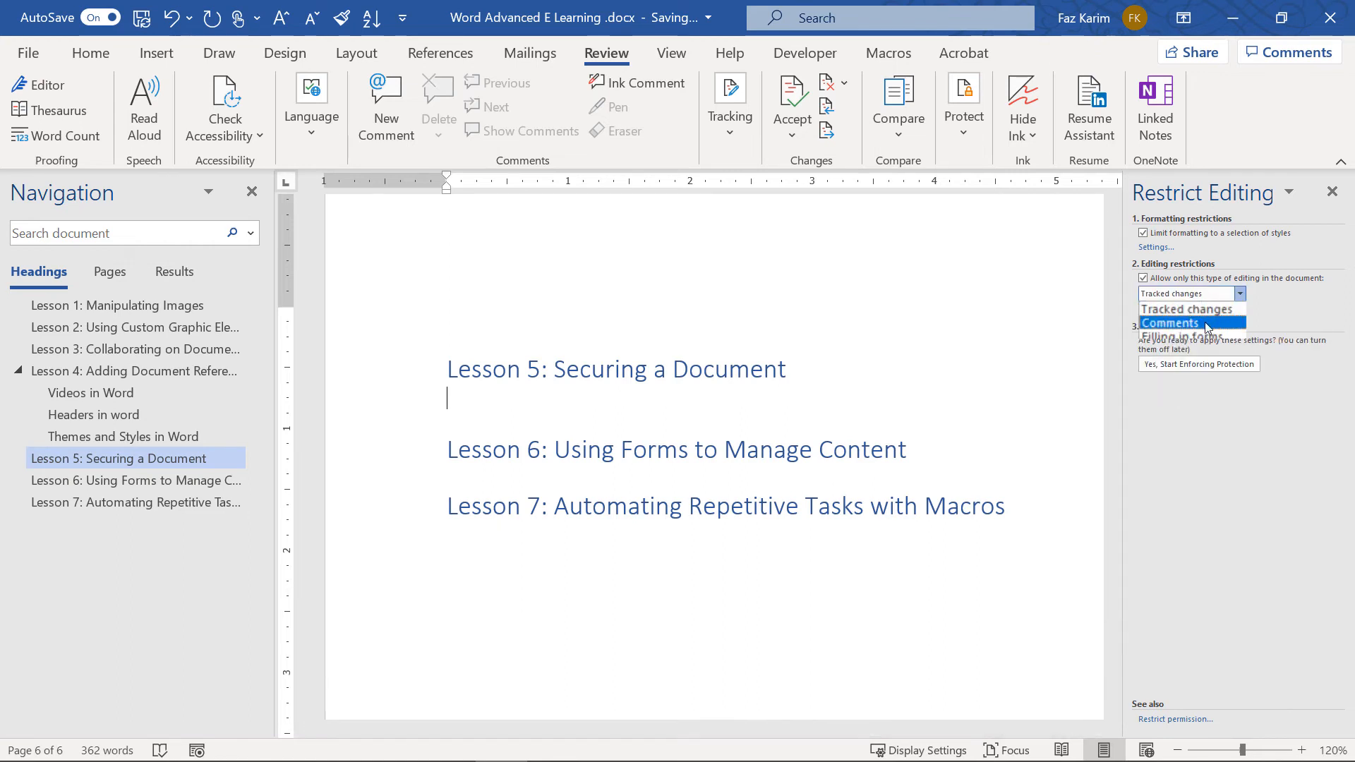
left_click(1210, 323)
left_click(1222, 298)
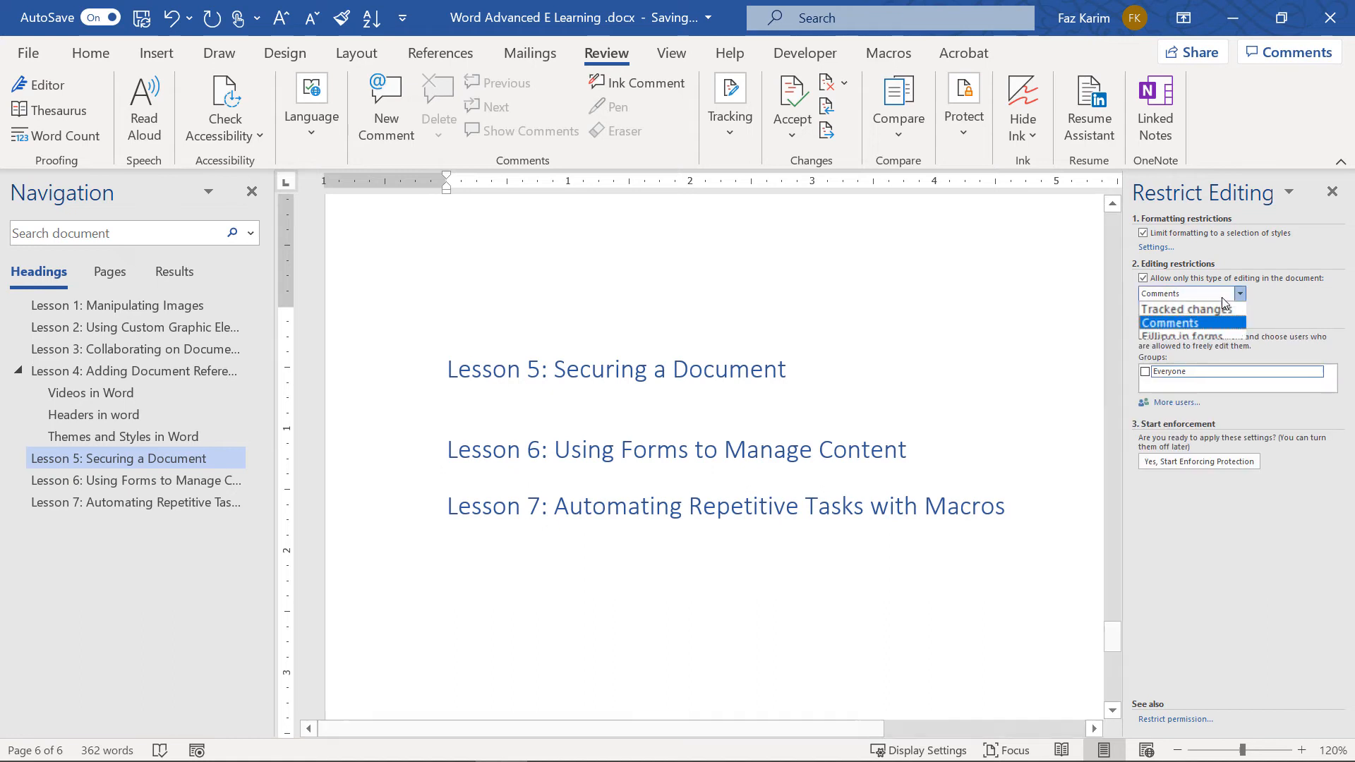
left_click(1213, 333)
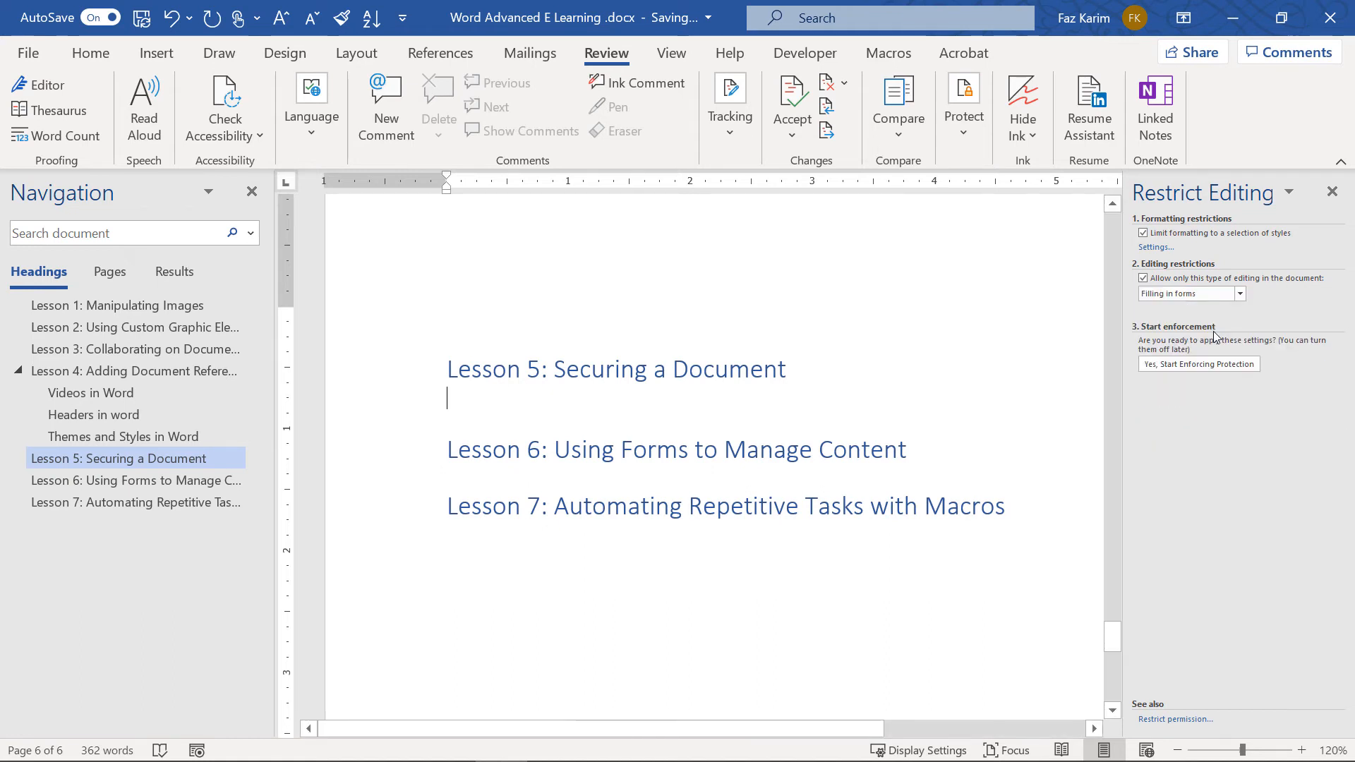
left_click(1239, 294)
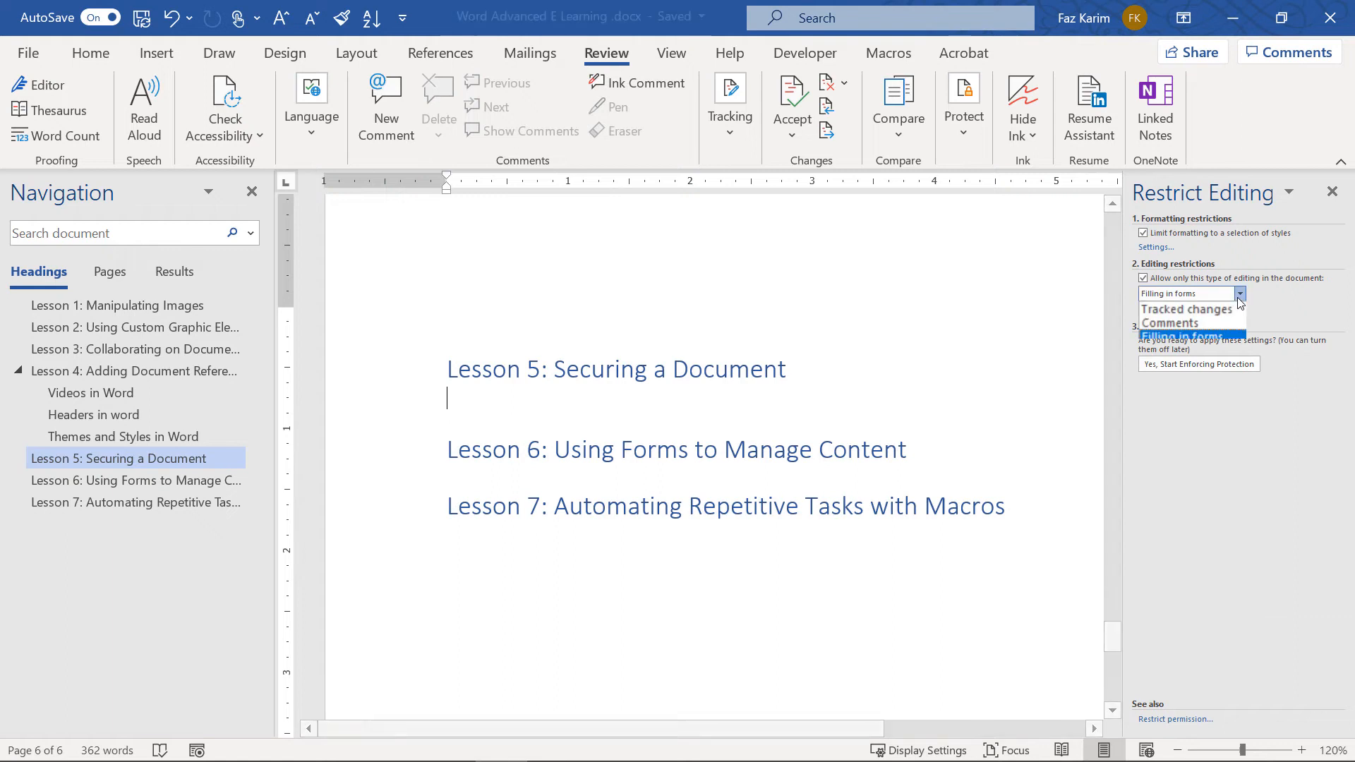
left_click(1225, 306)
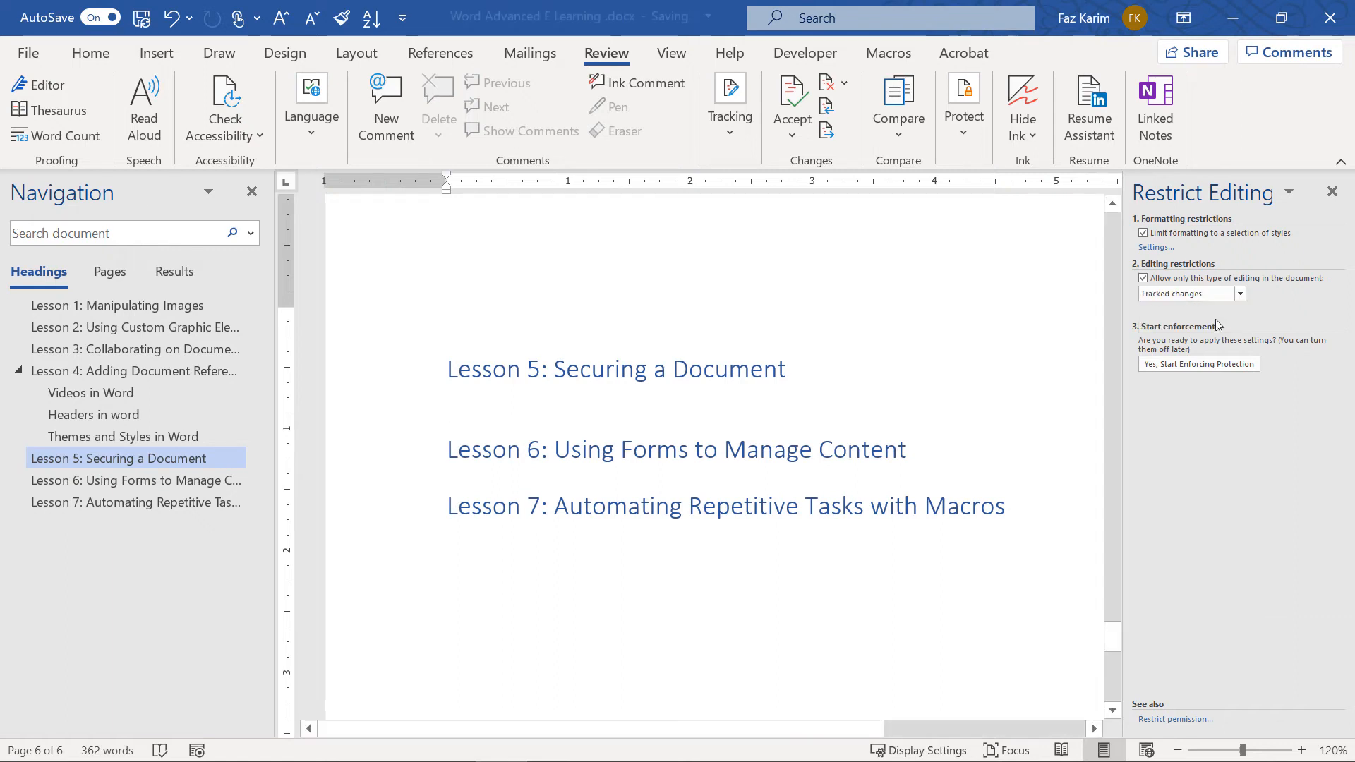
Start enforcing protection without a password and close the Restrict Editing pane
left_click(1170, 367)
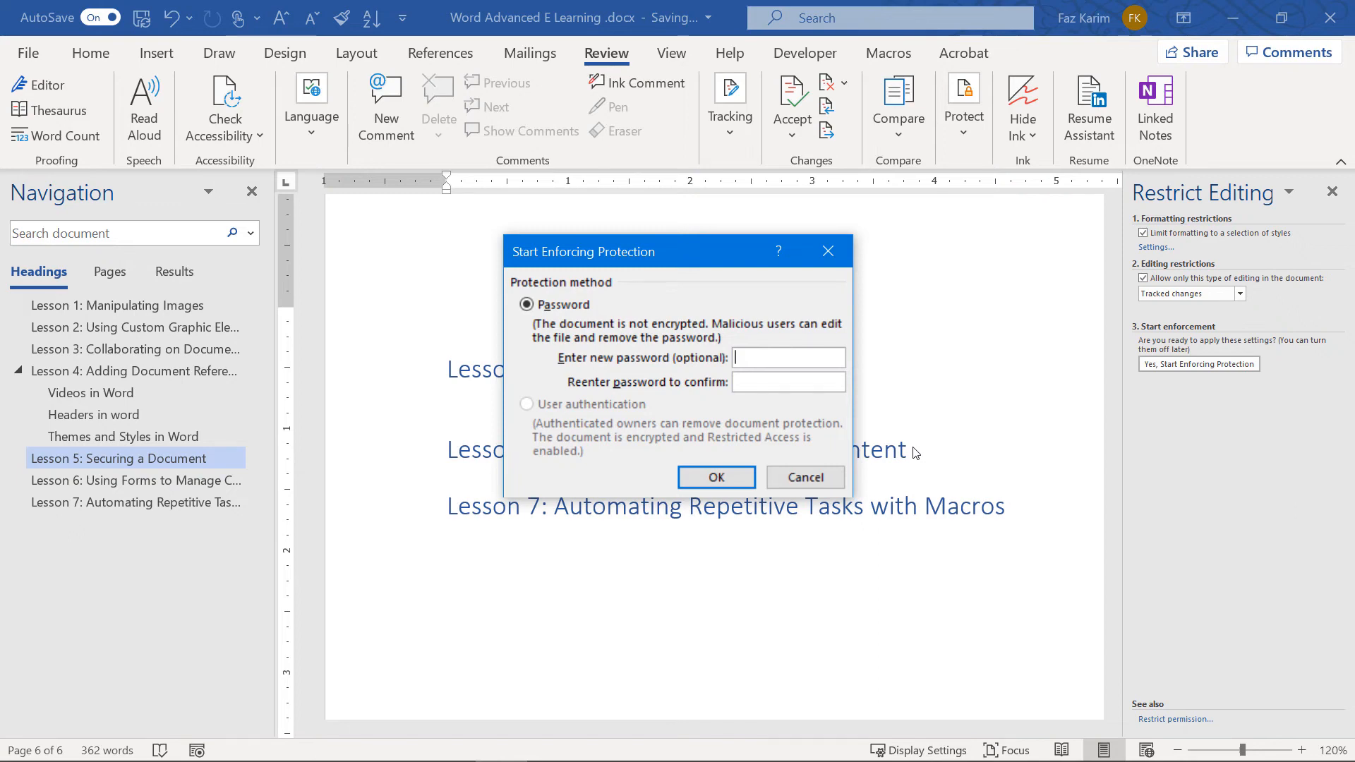
left_click(707, 469)
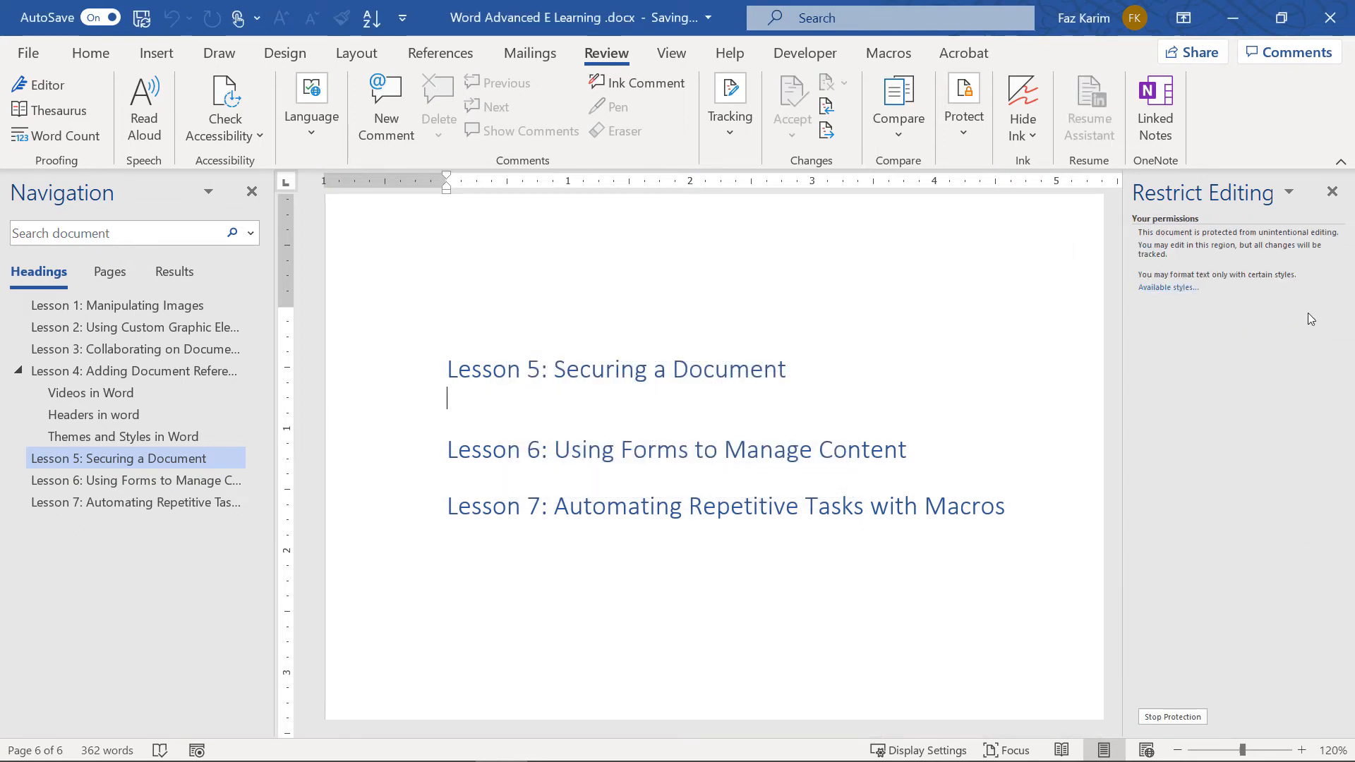
left_click(1332, 192)
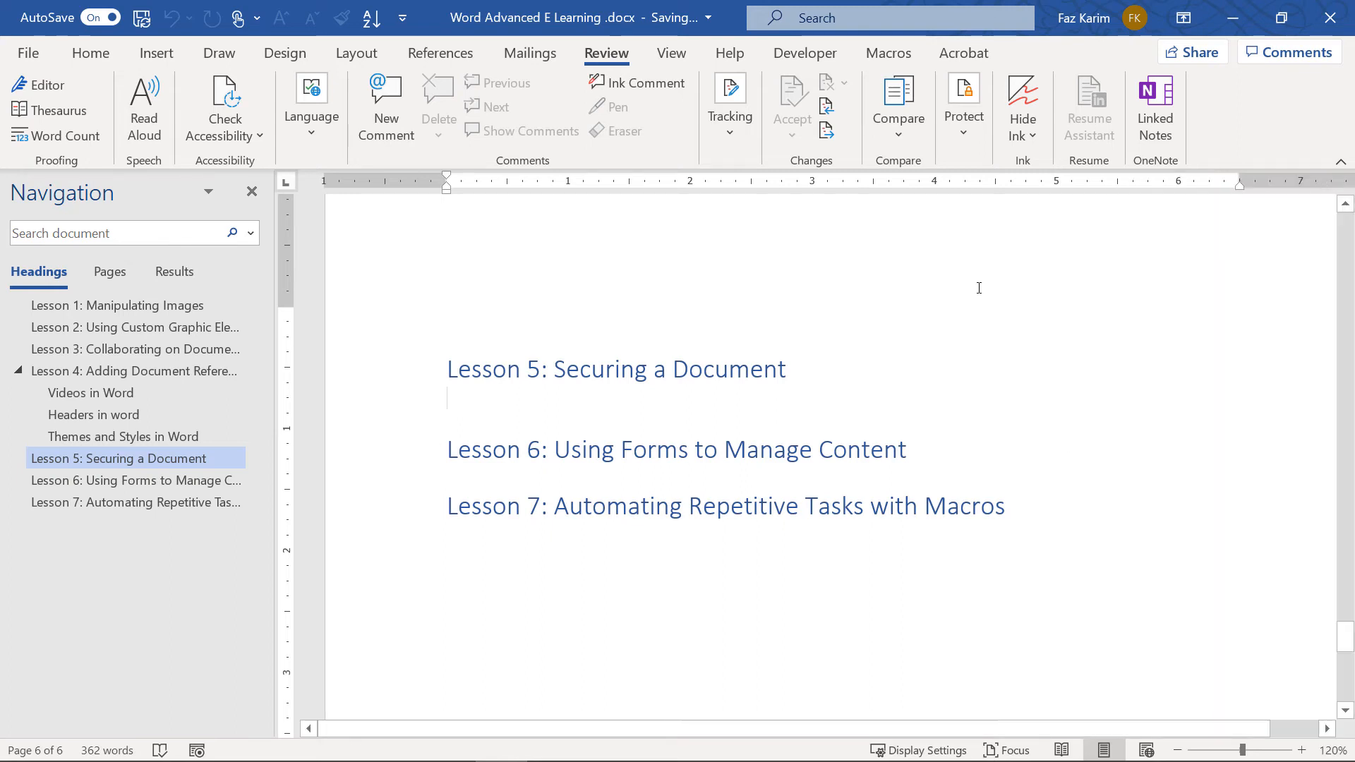
Stop enforcing the Restrict Editing protection on the document
left_click(959, 150)
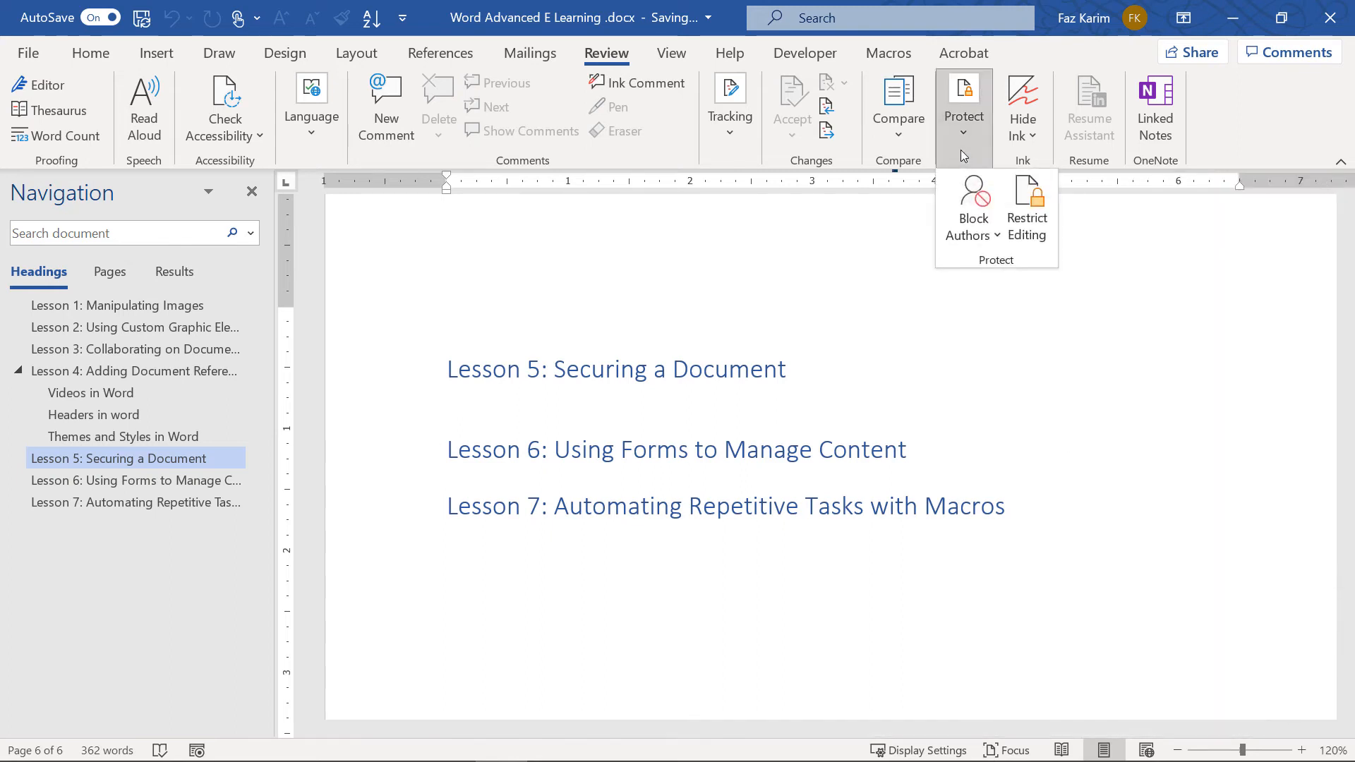
left_click(1029, 212)
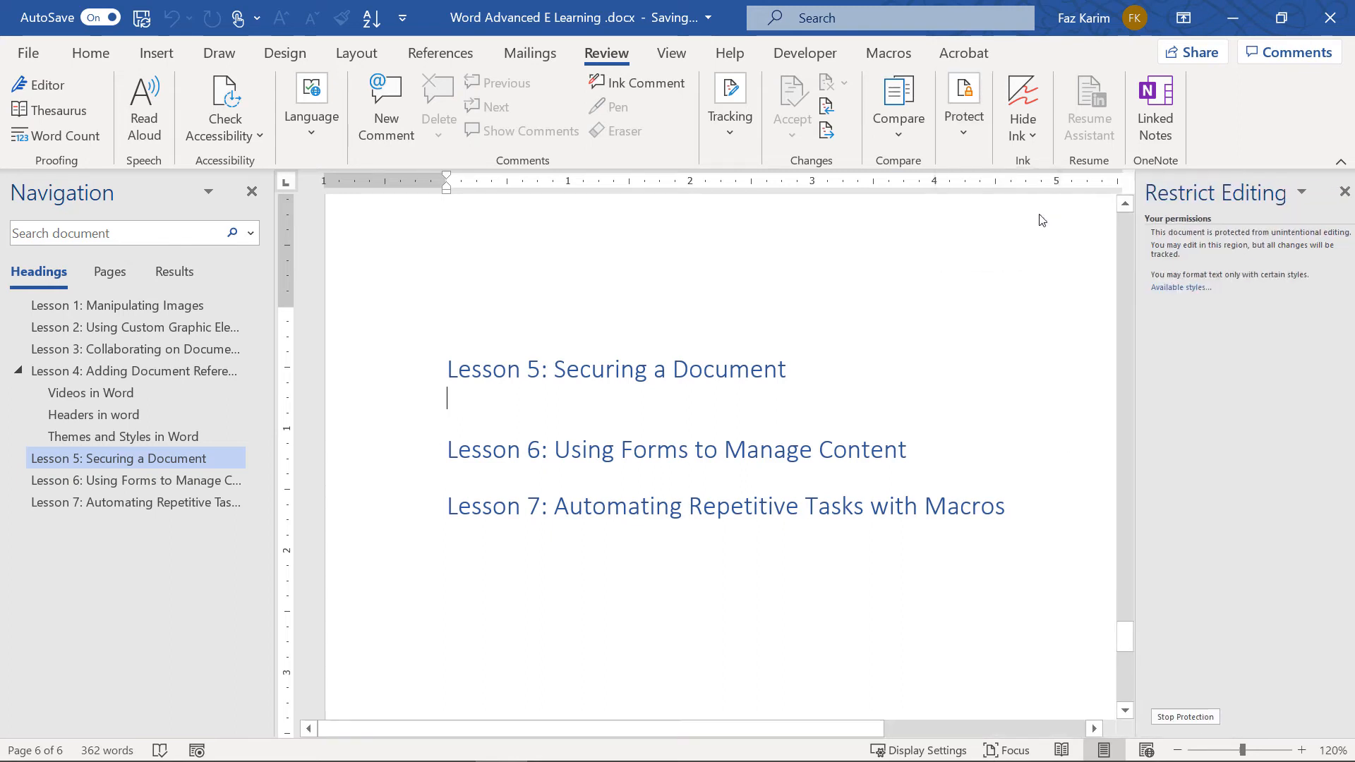
left_click(1173, 717)
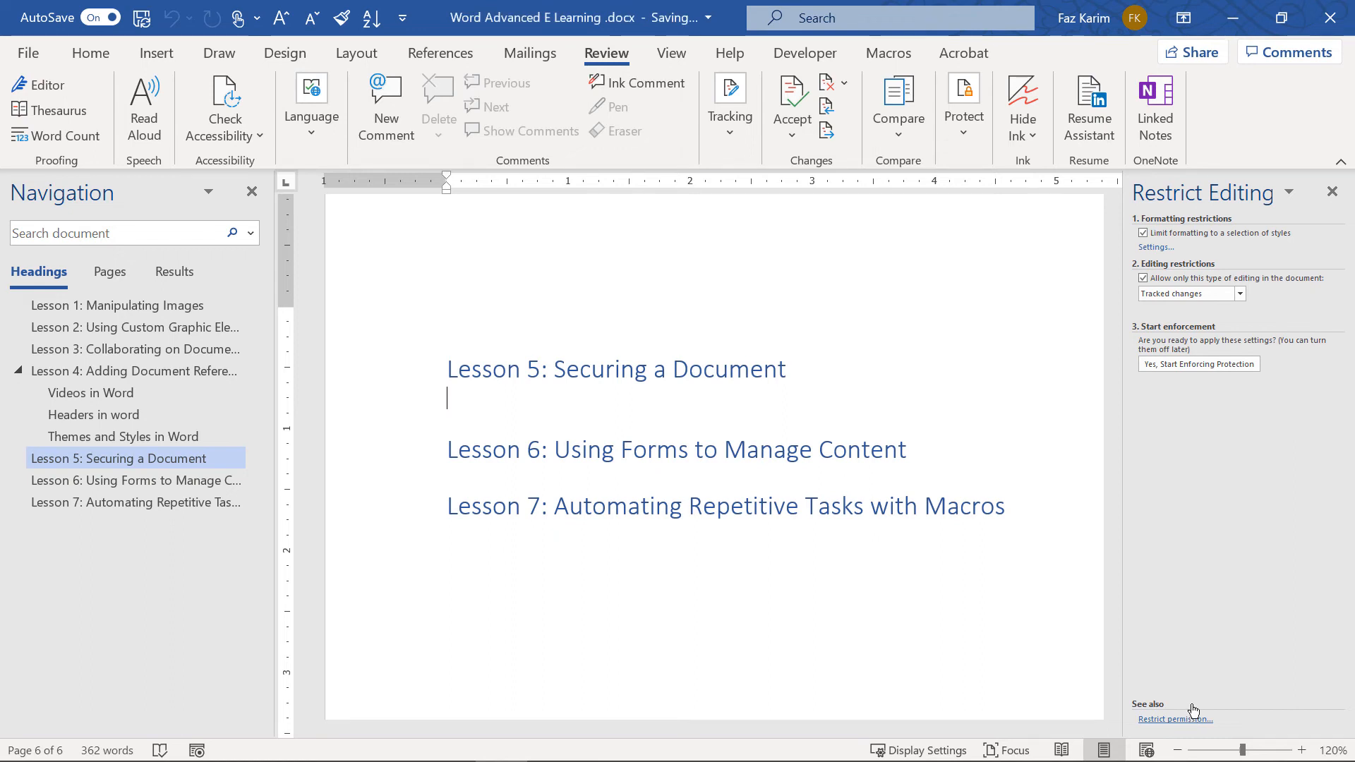
Block other authors from the empty paragraph under the Lesson 5 heading
left_click(1330, 192)
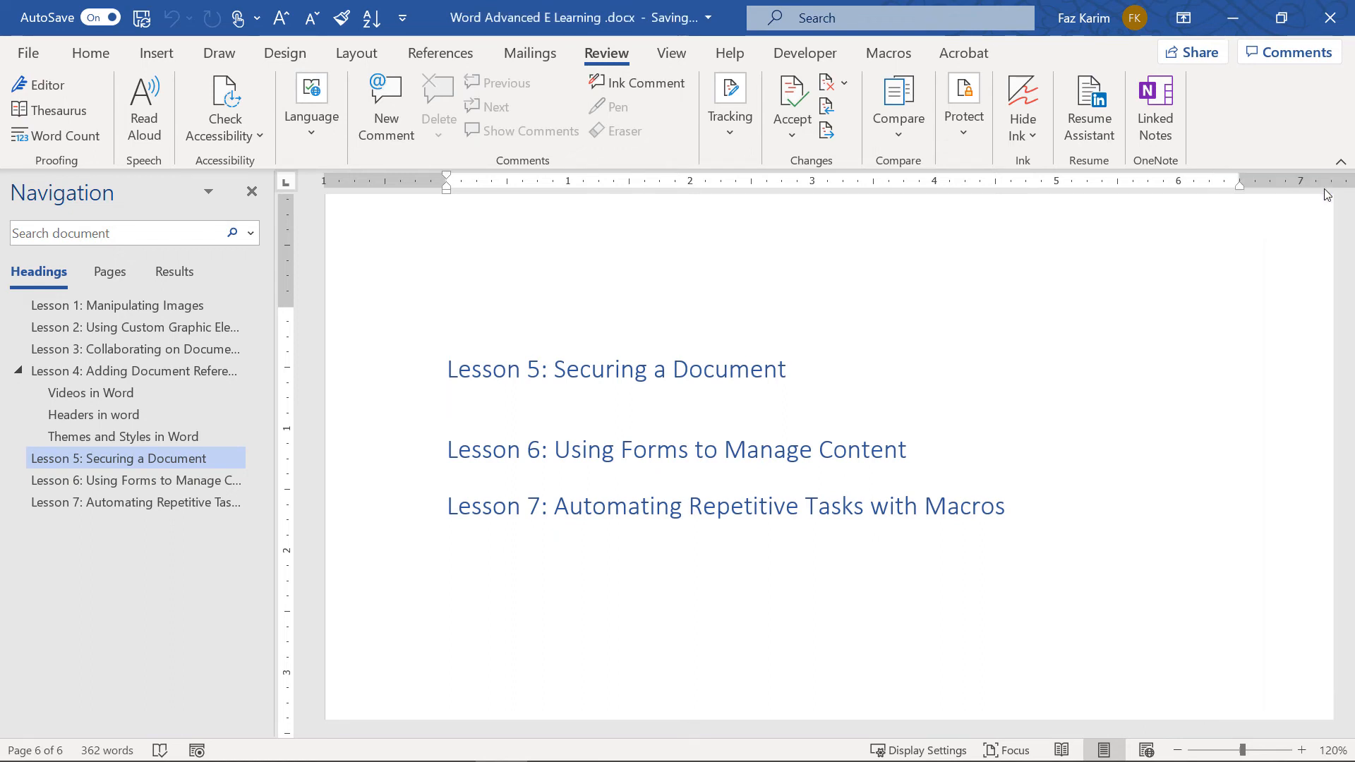
left_click(972, 149)
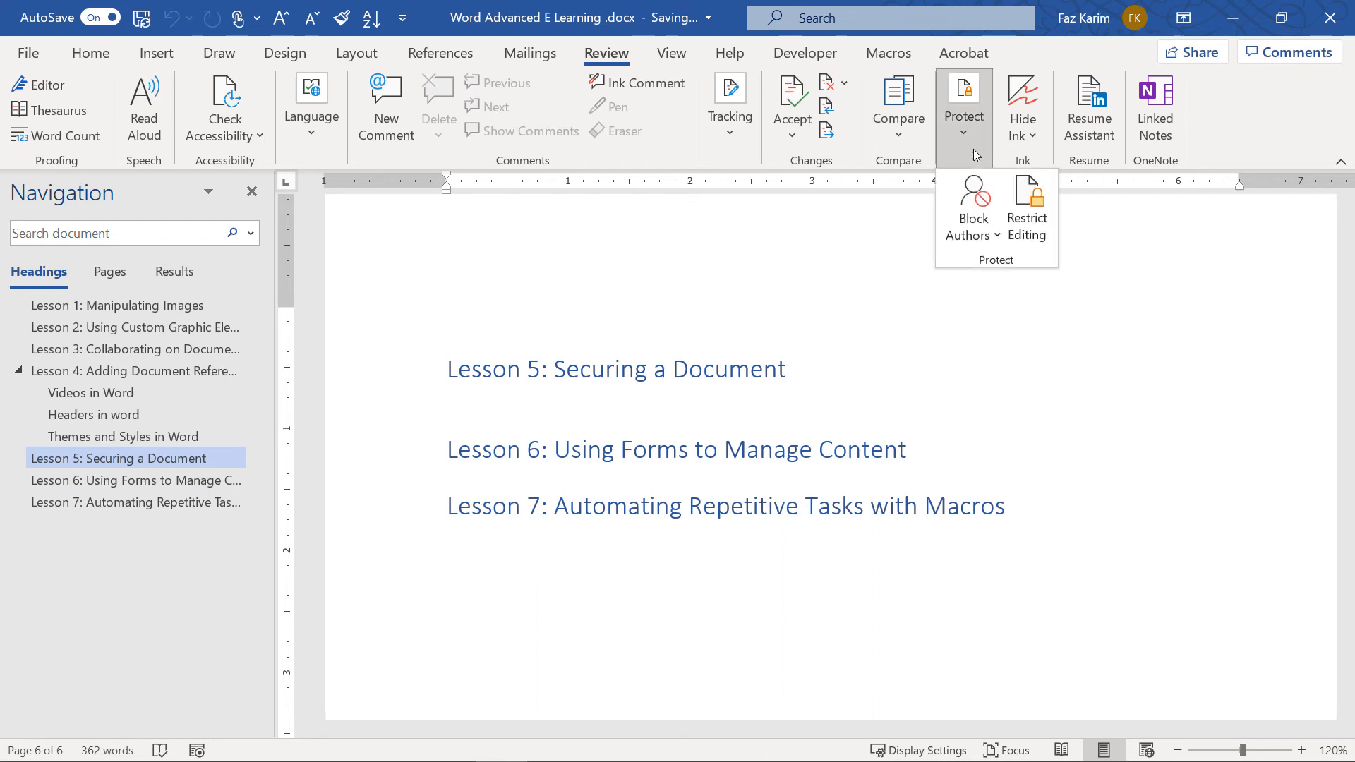
left_click(959, 243)
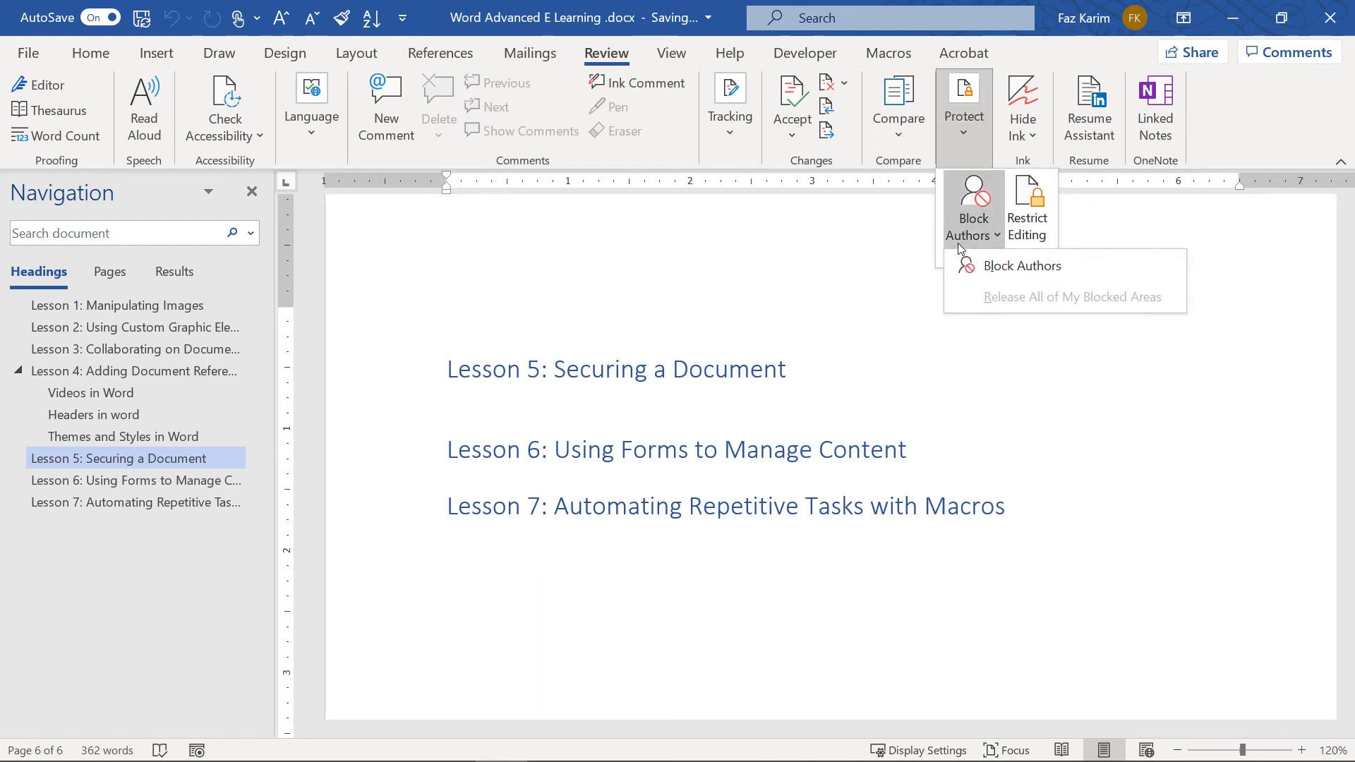
left_click(991, 266)
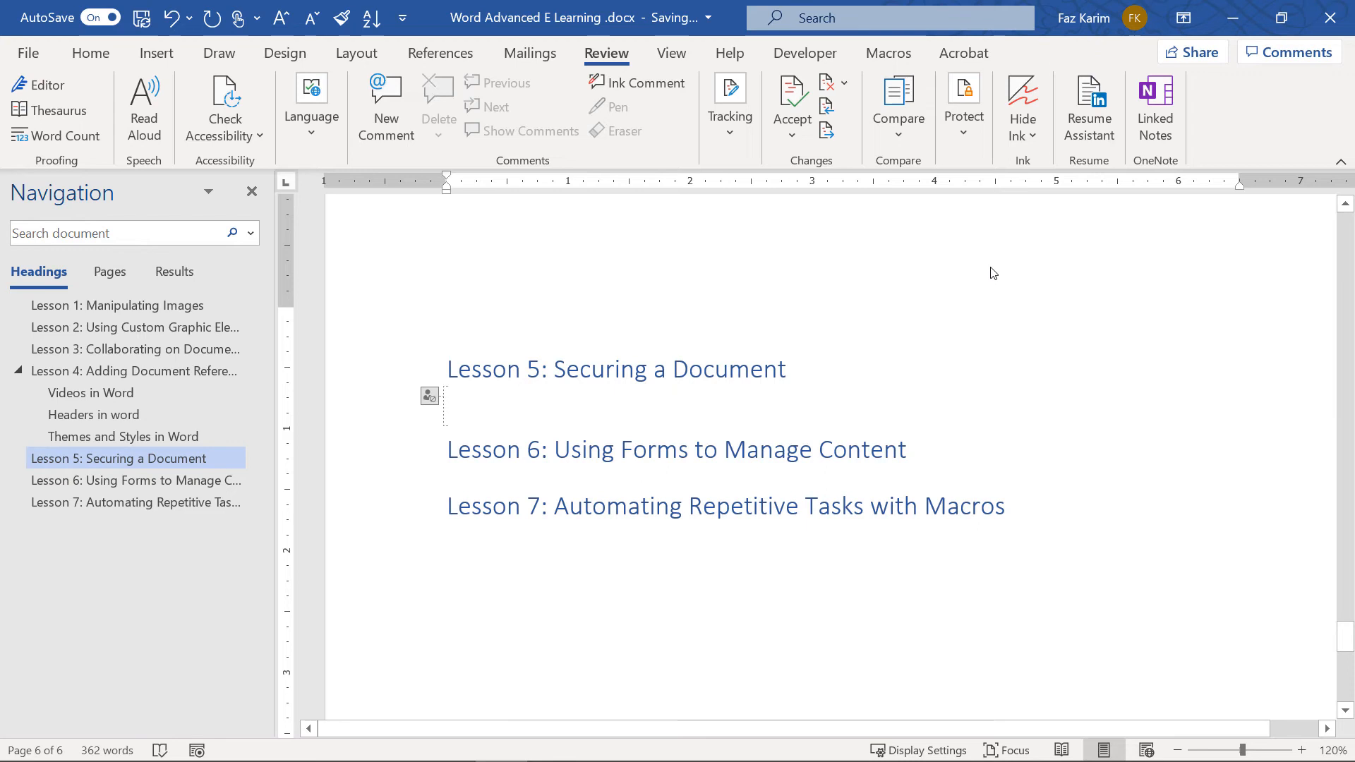
mouse_move(430, 400)
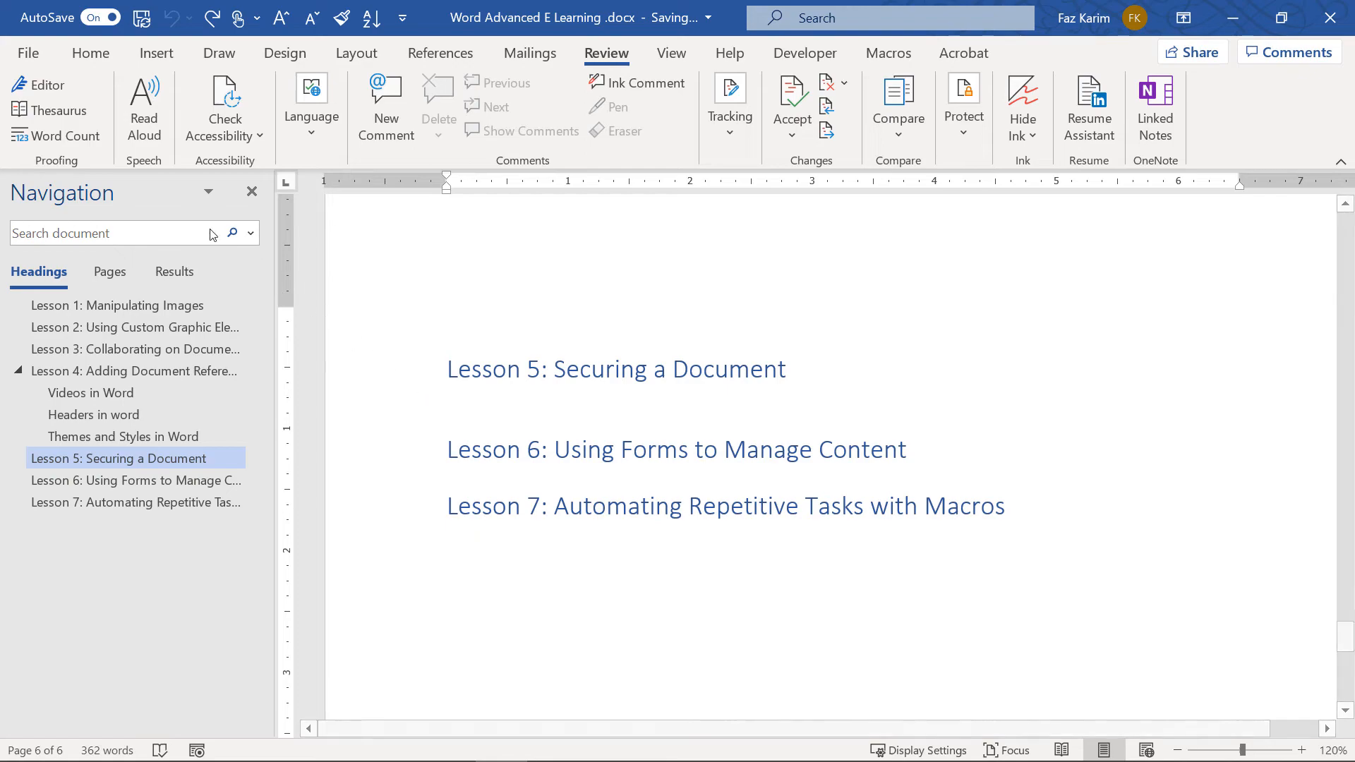
Start a digital signature with commitment 'Created and approved this document' and purpose 'demo'
left_click(36, 60)
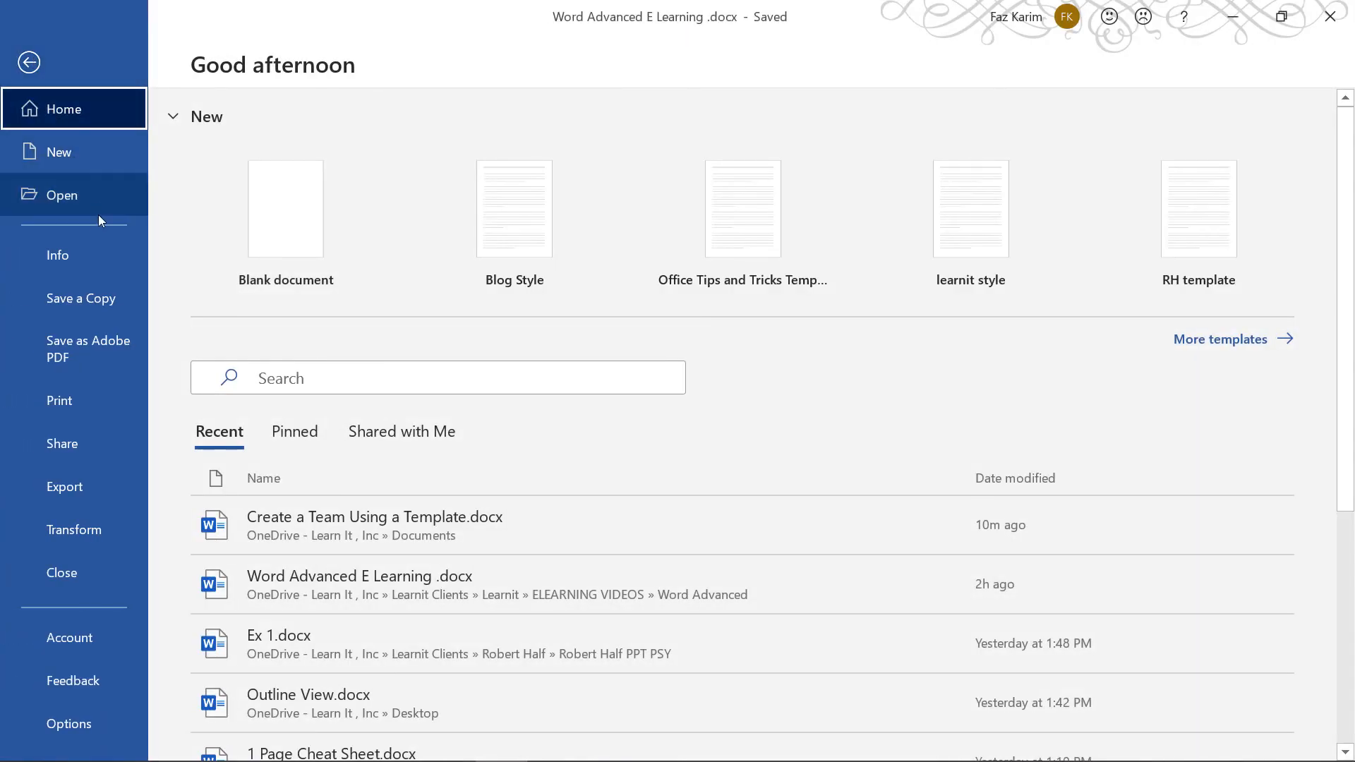
left_click(111, 245)
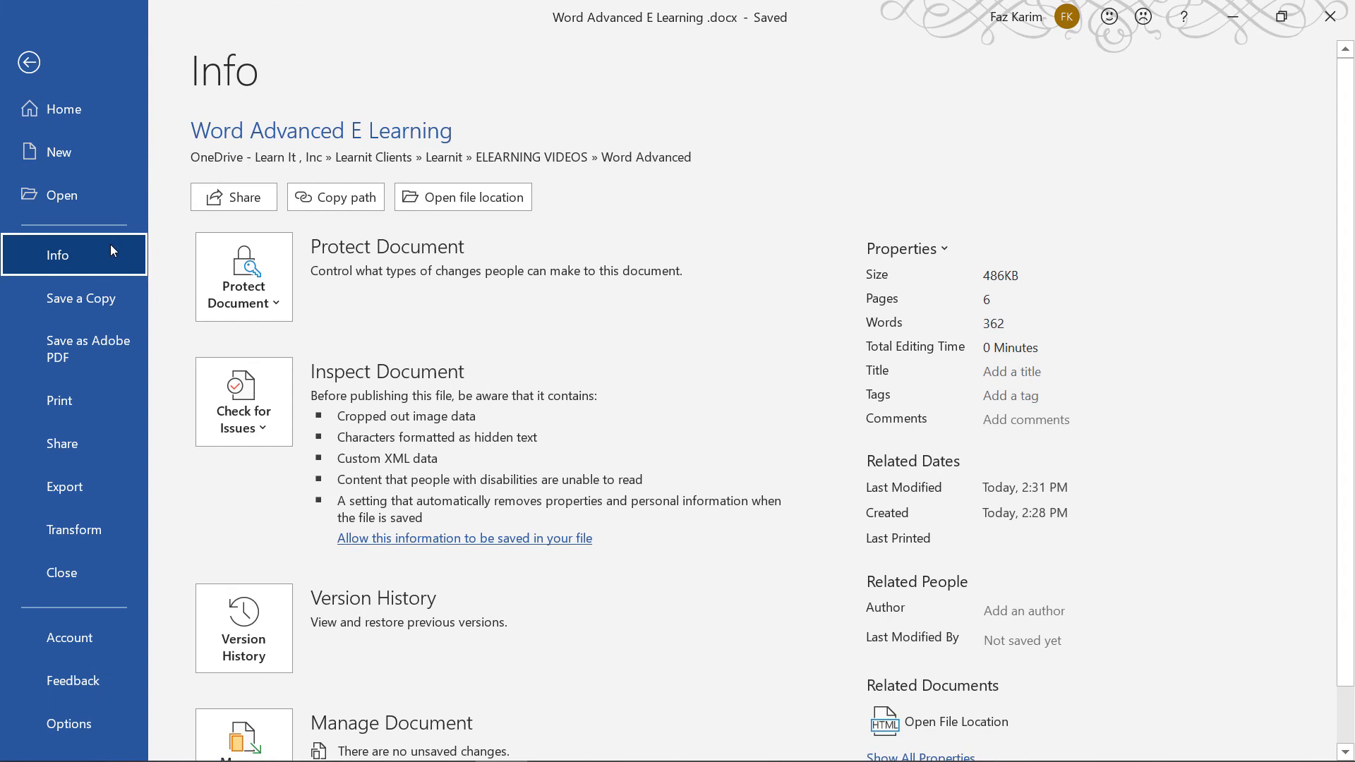
left_click(226, 303)
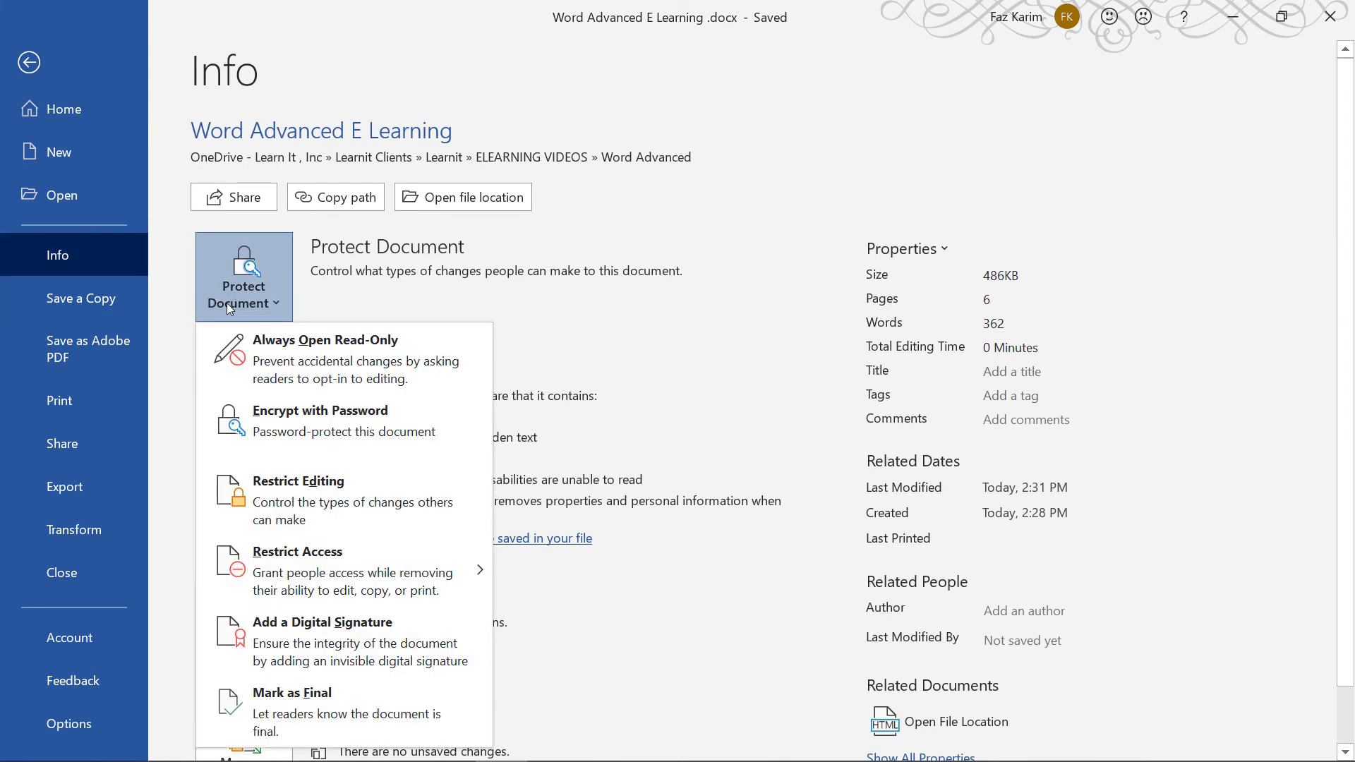
left_click(357, 629)
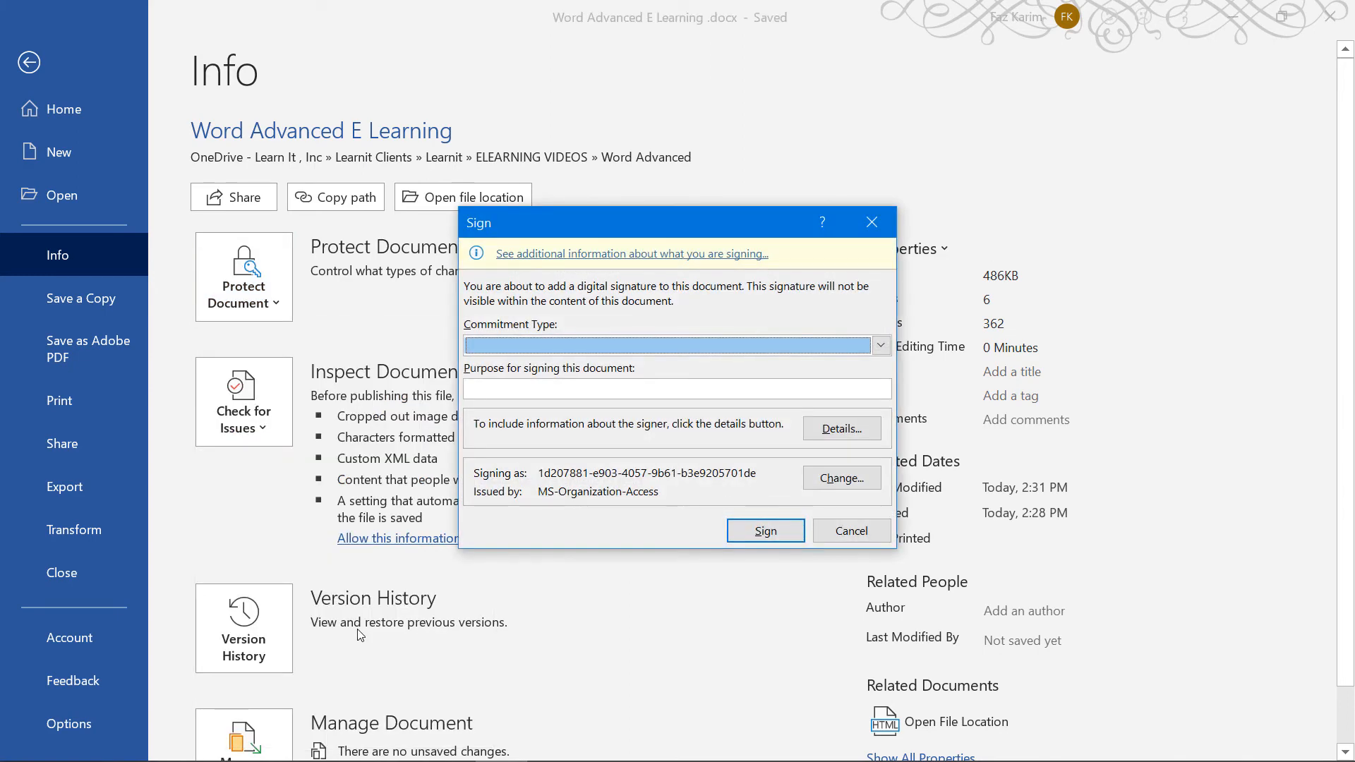
left_click(648, 348)
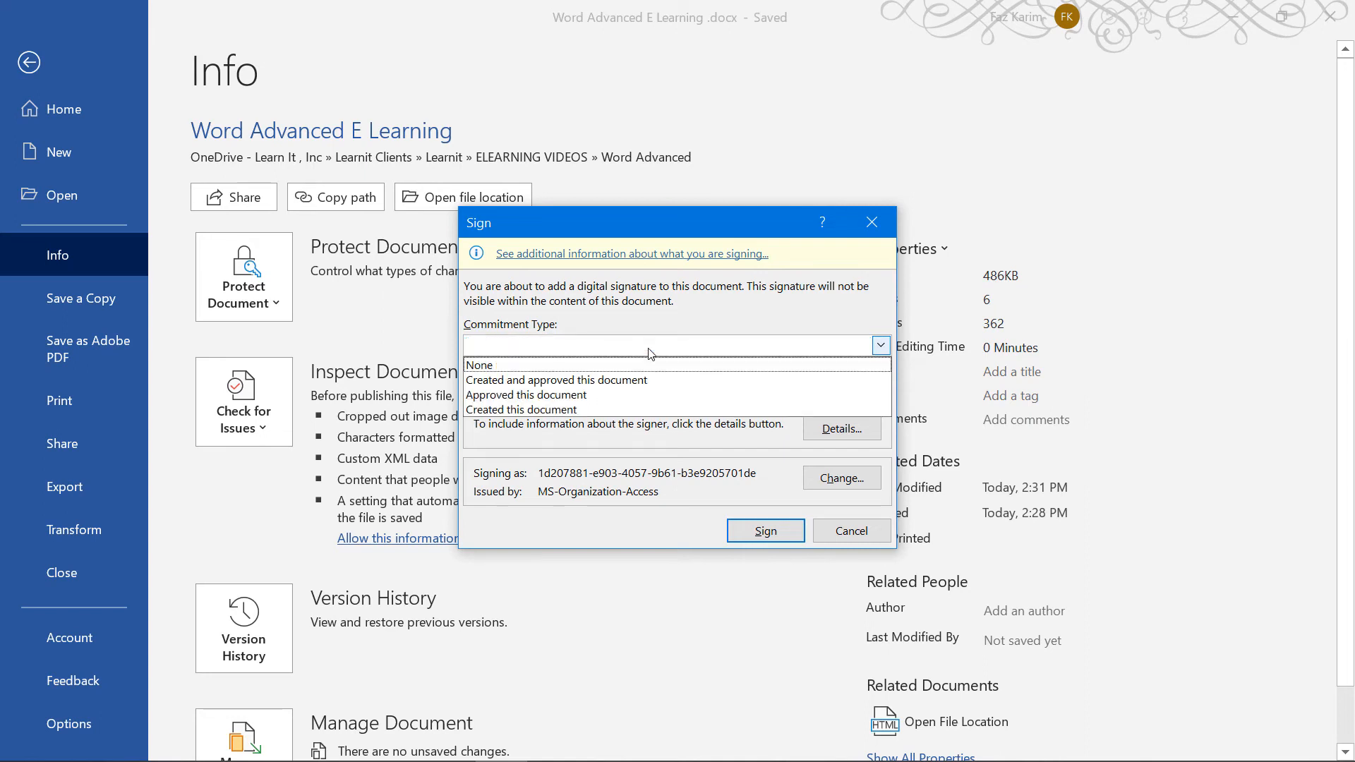
left_click(621, 381)
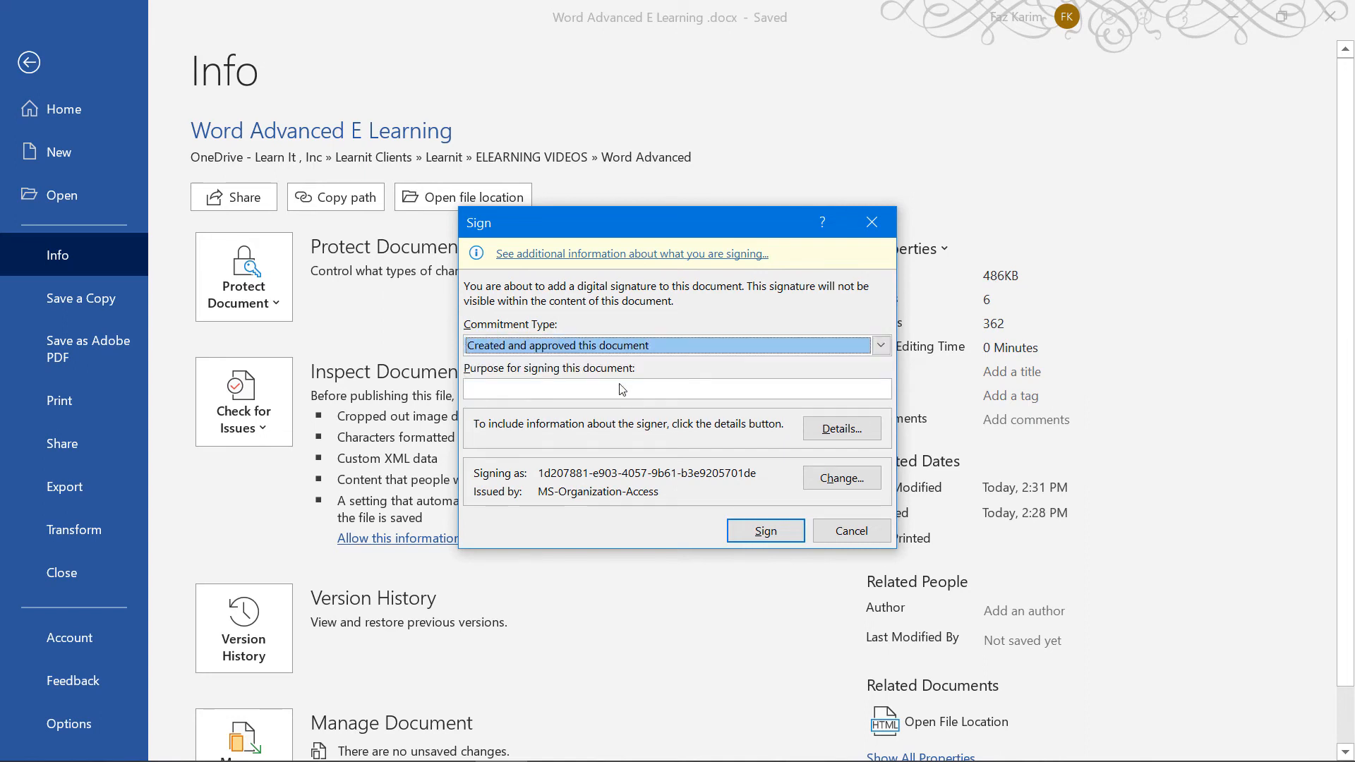
left_click(608, 392)
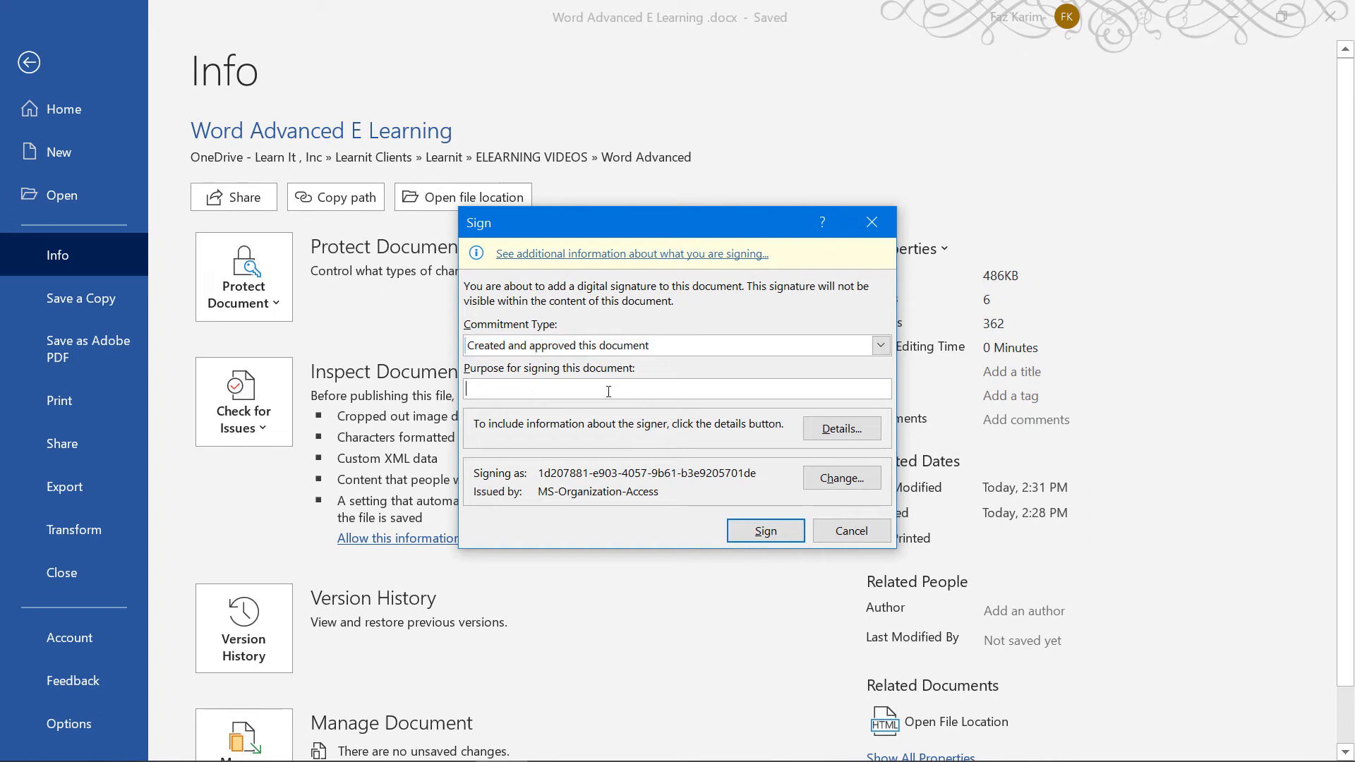
type("demo")
Sign with the current certificate, accepting it although unverified, and dismiss the confirmation
left_click(818, 430)
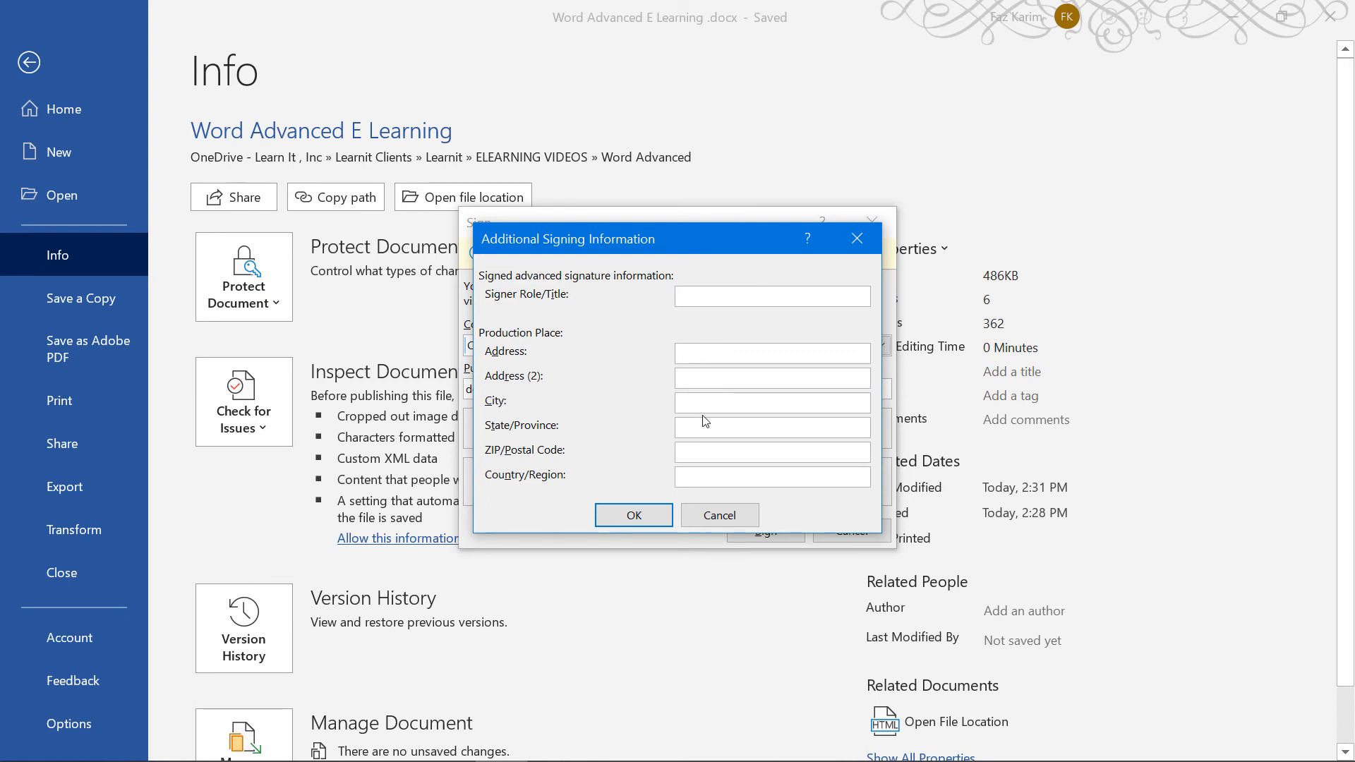
left_click(716, 519)
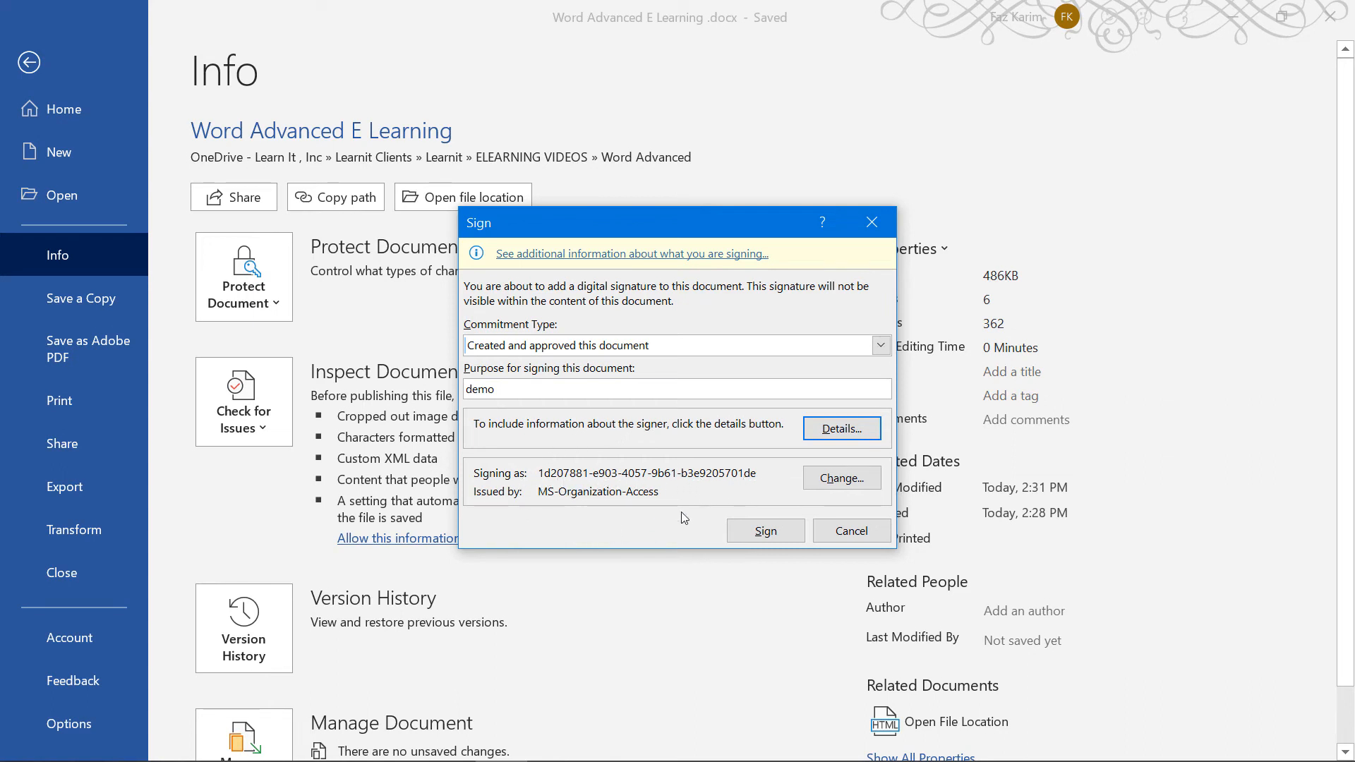
left_click(825, 480)
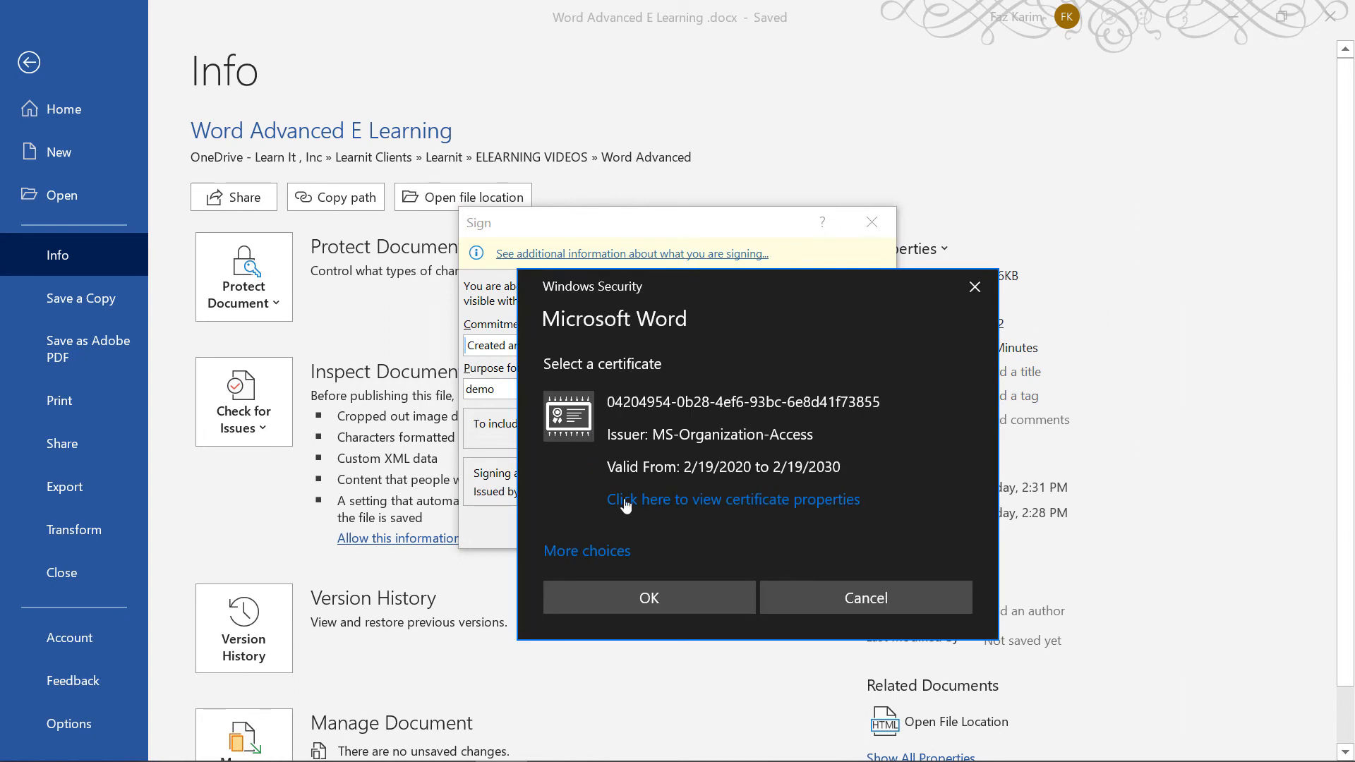
left_click(841, 597)
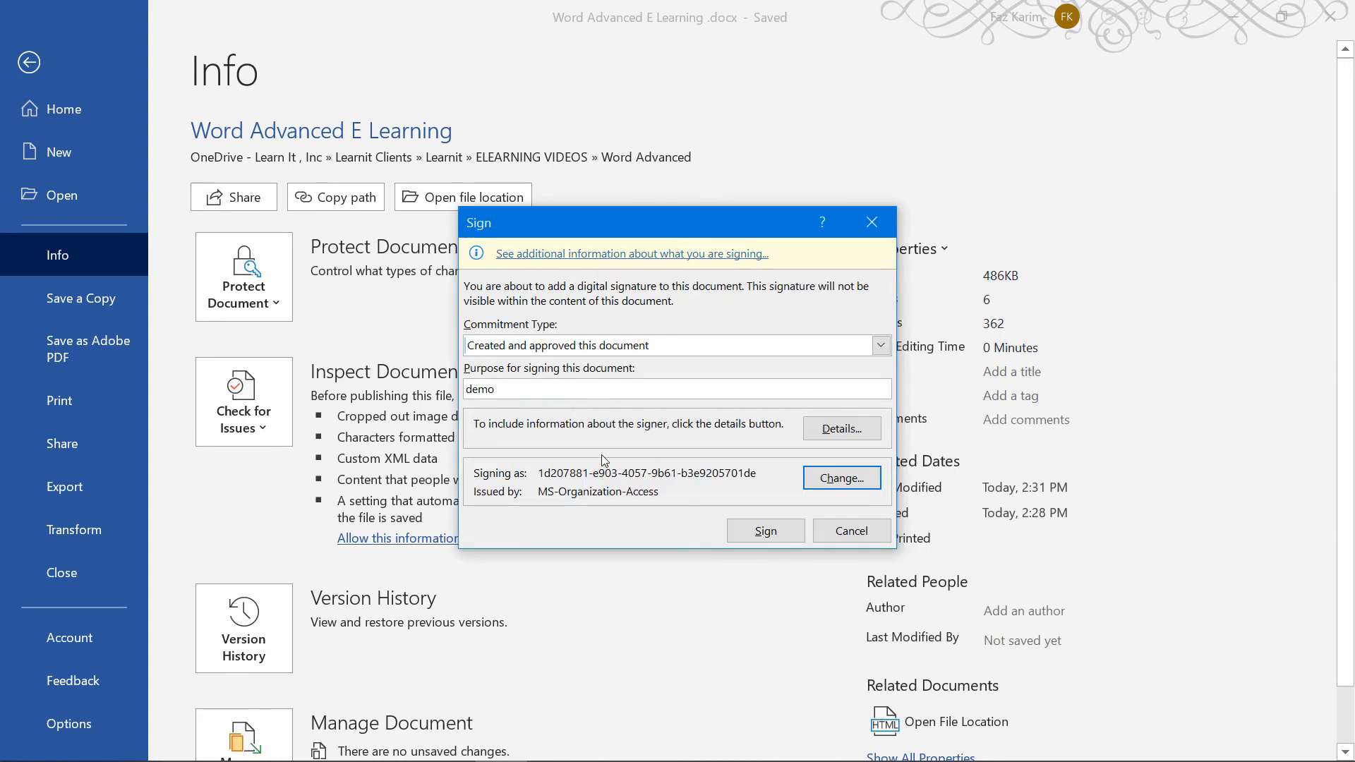
left_click(763, 531)
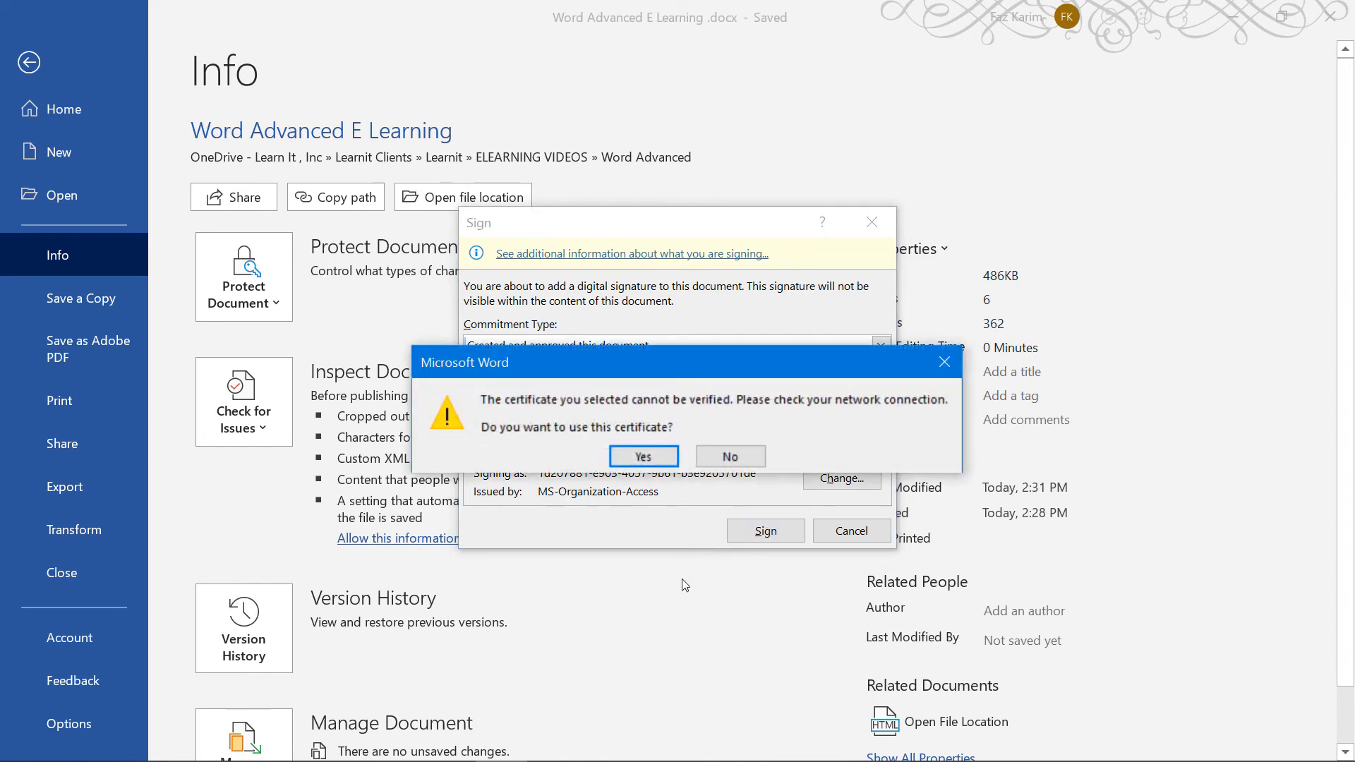
left_click(616, 459)
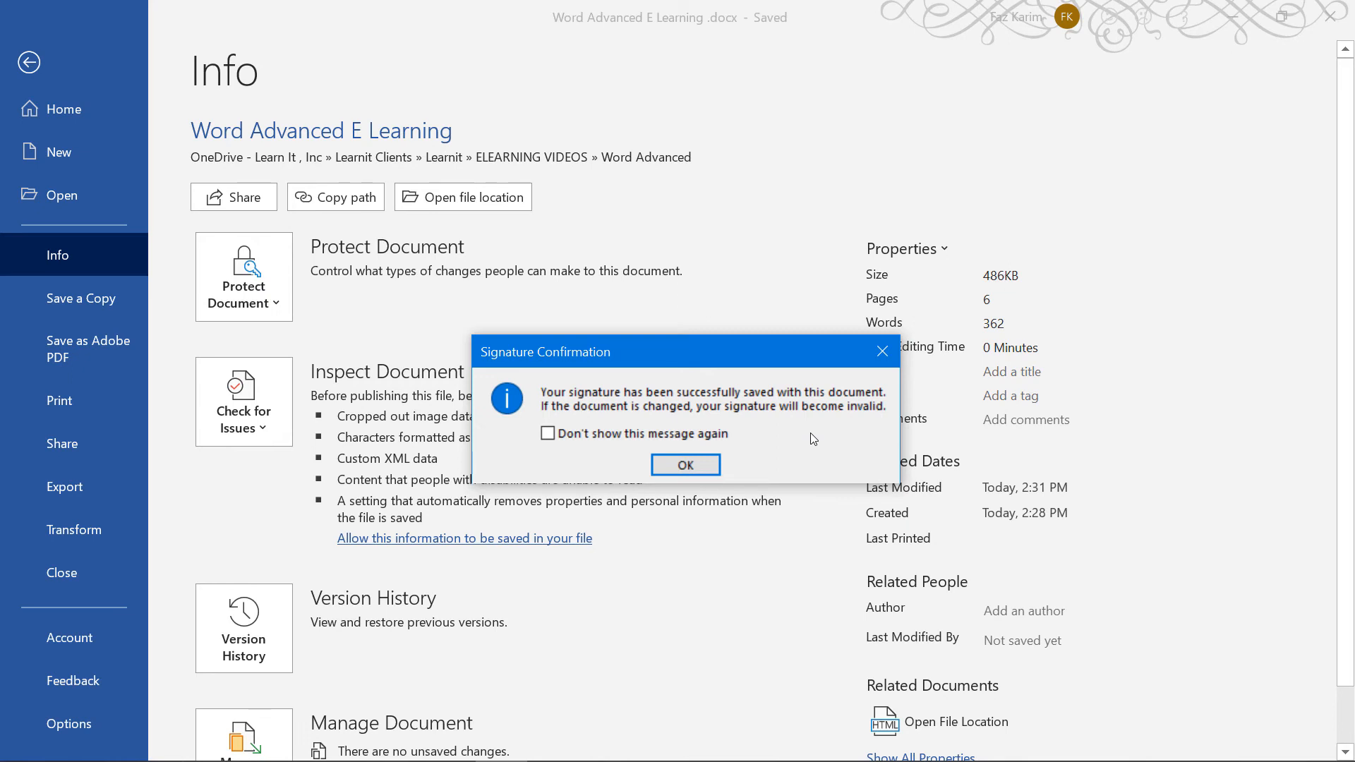
left_click(704, 464)
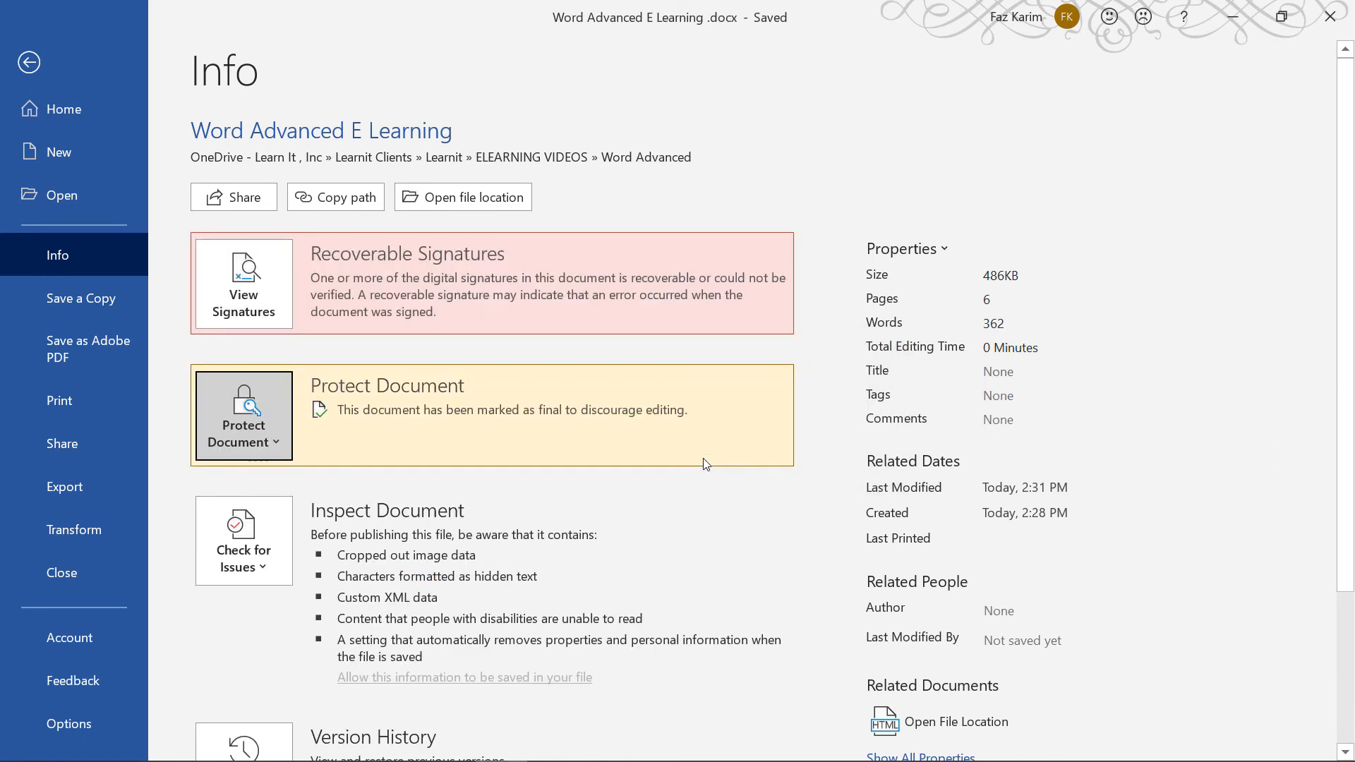
Edit the marked-as-final document anyway, confirming removal of its digital signature
mouse_move(751, 574)
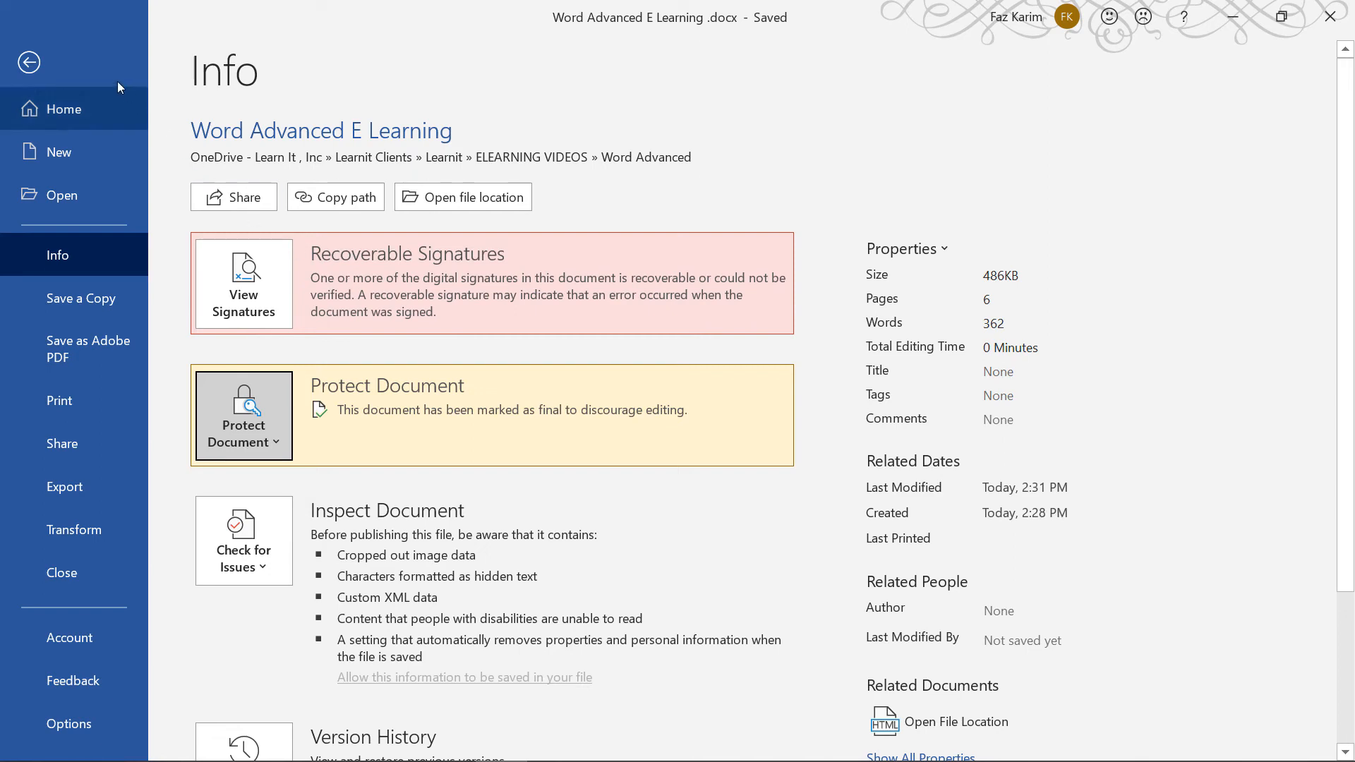
left_click(29, 63)
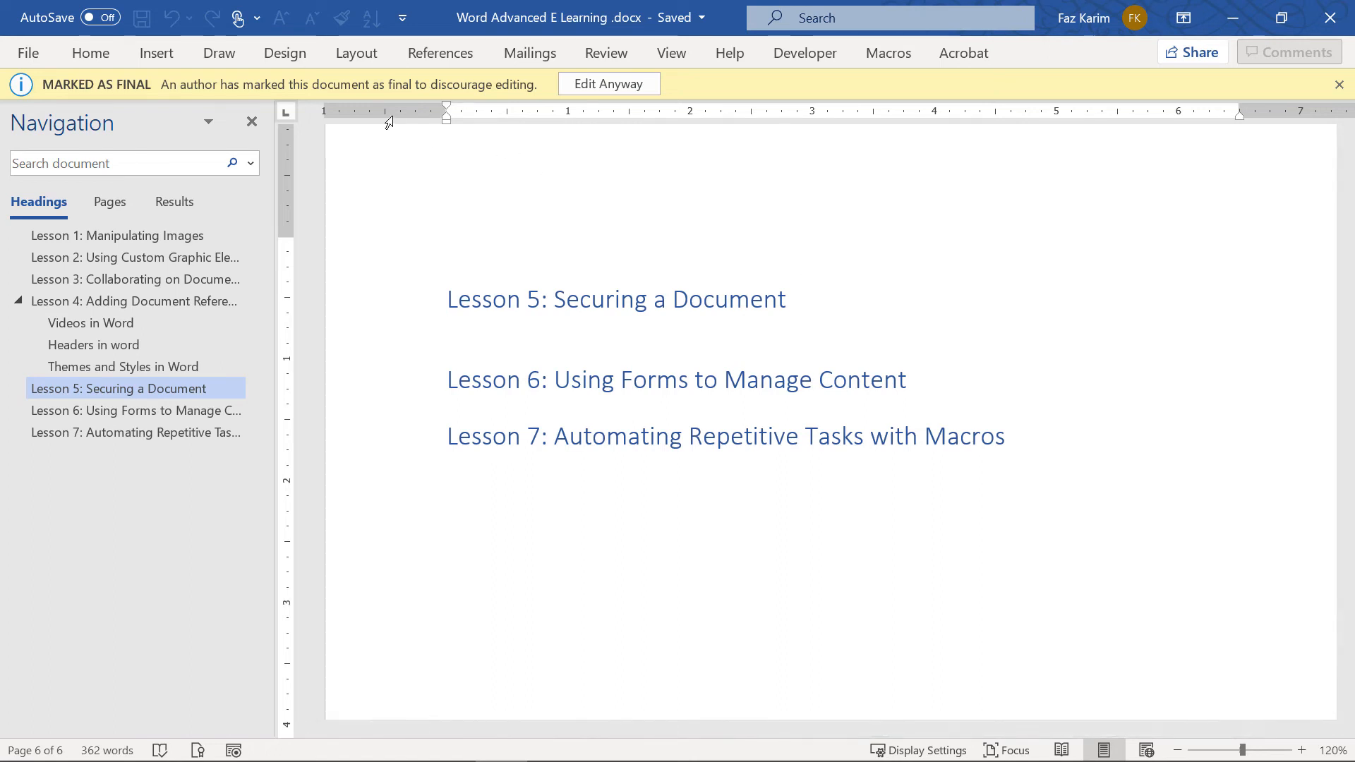
left_click(595, 87)
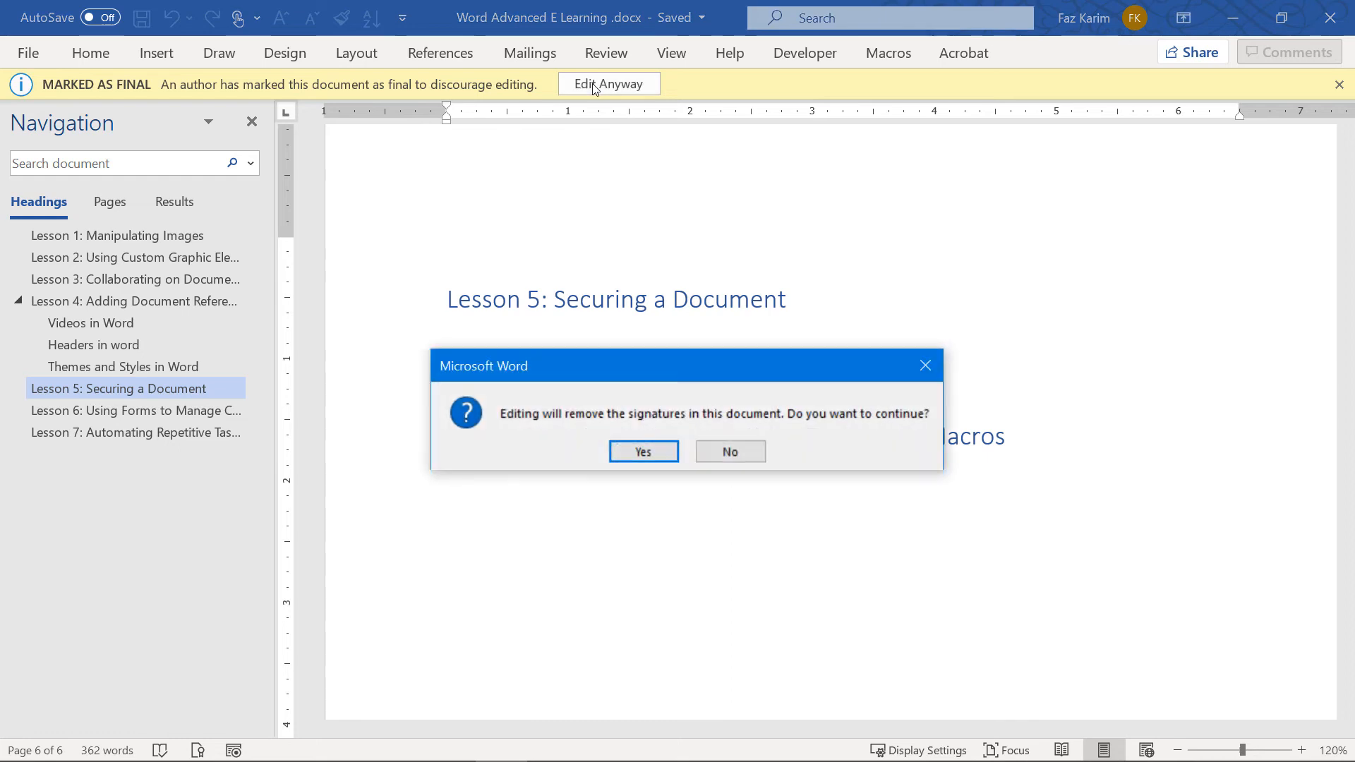
left_click(627, 452)
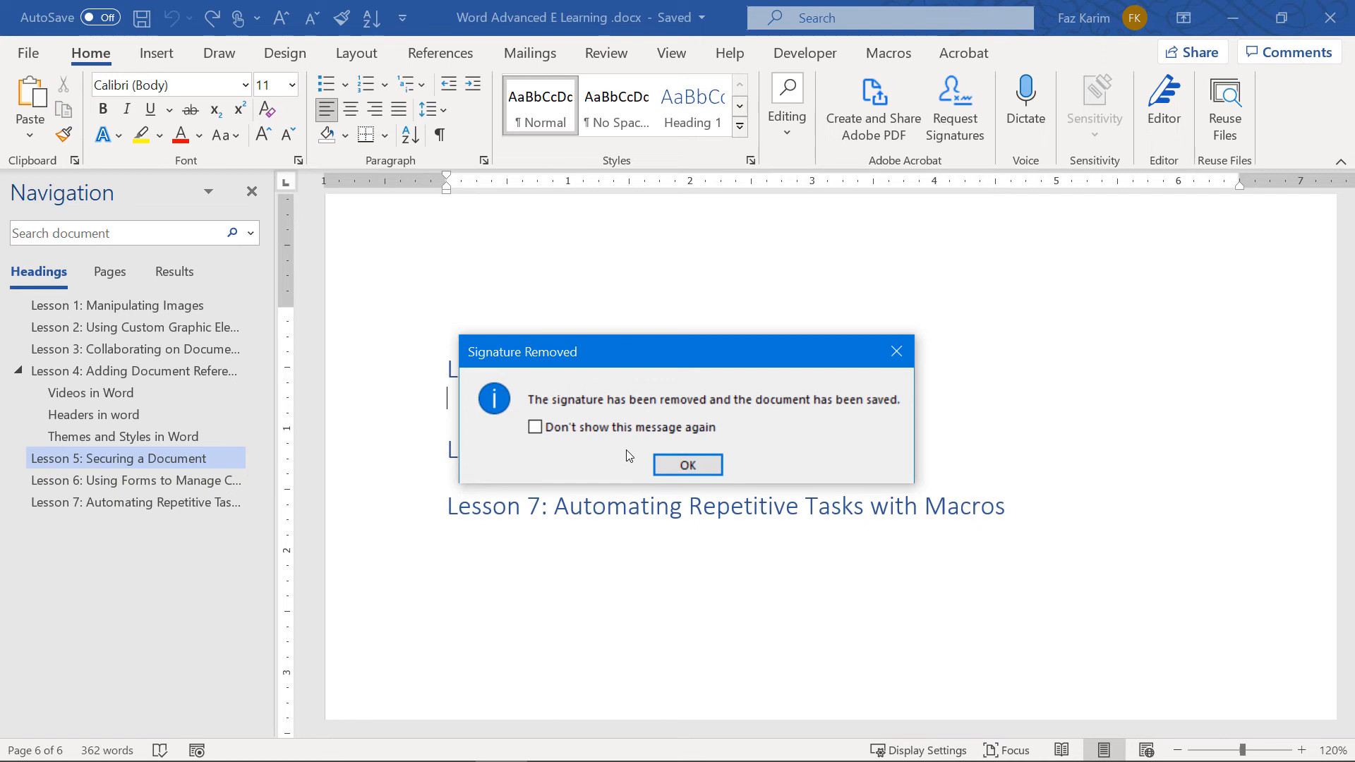
left_click(682, 466)
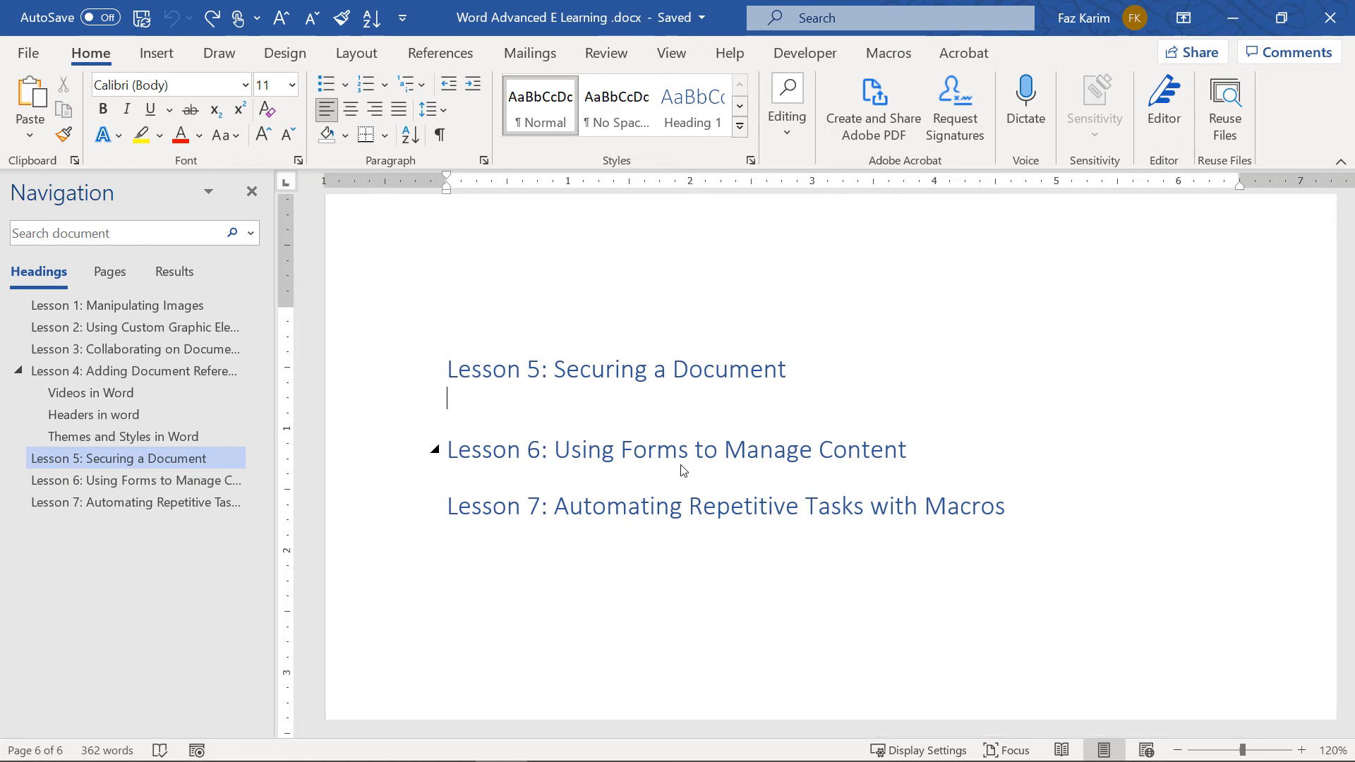
Check the document for issues from the File Info page
left_click(41, 57)
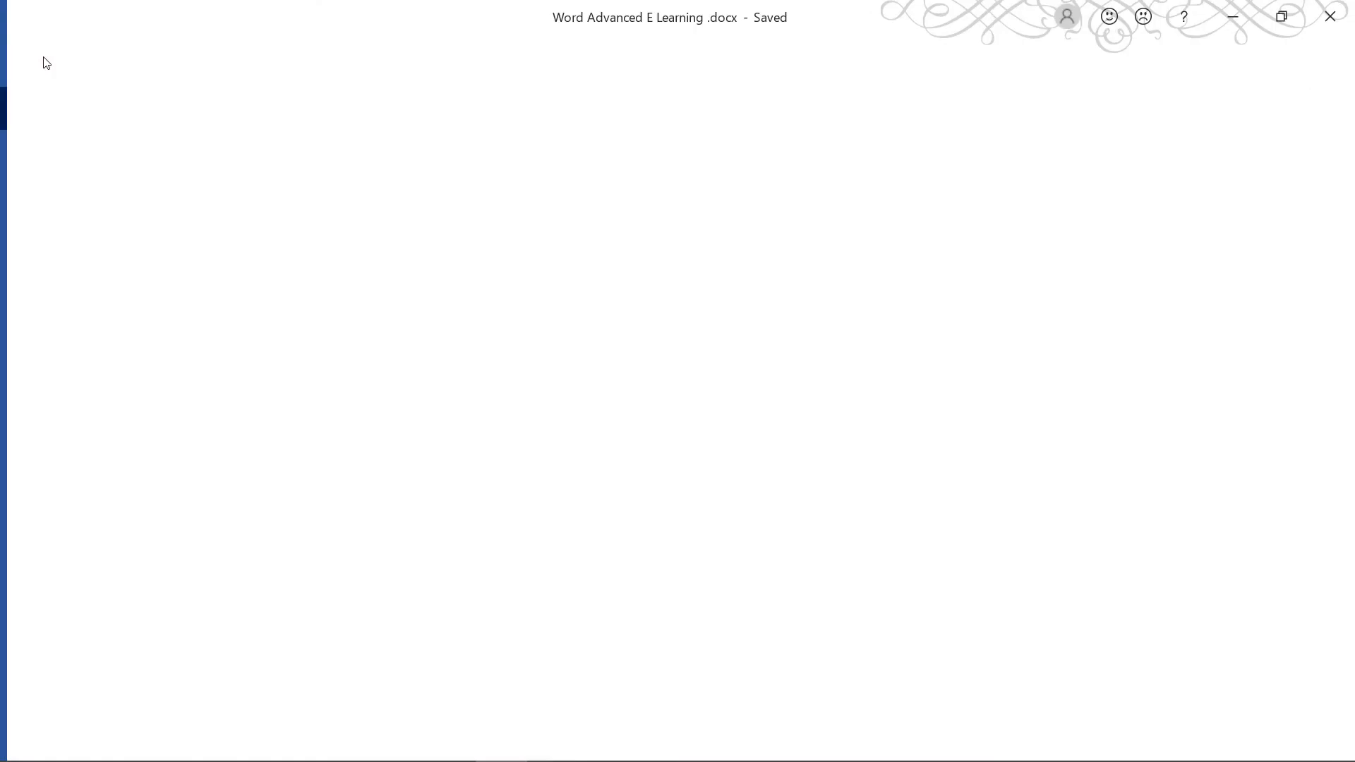
left_click(88, 248)
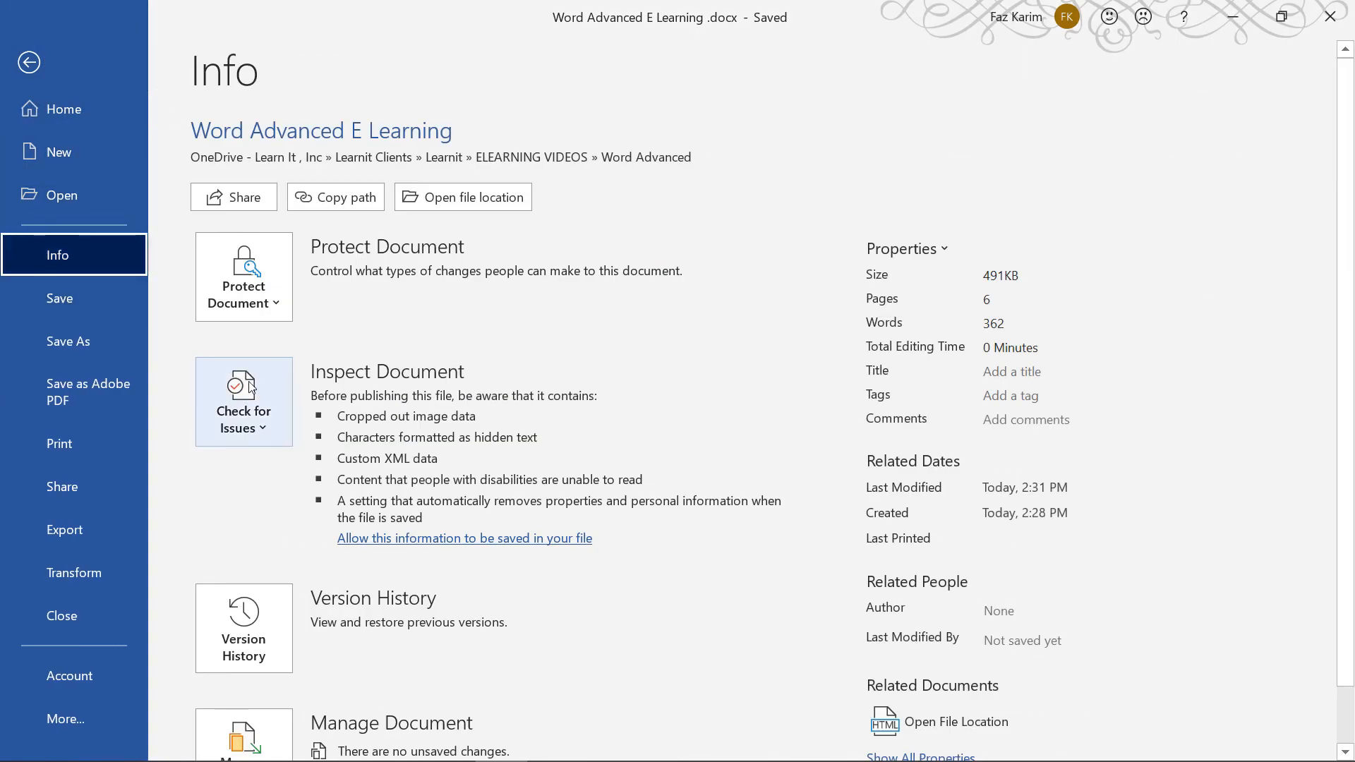
left_click(263, 398)
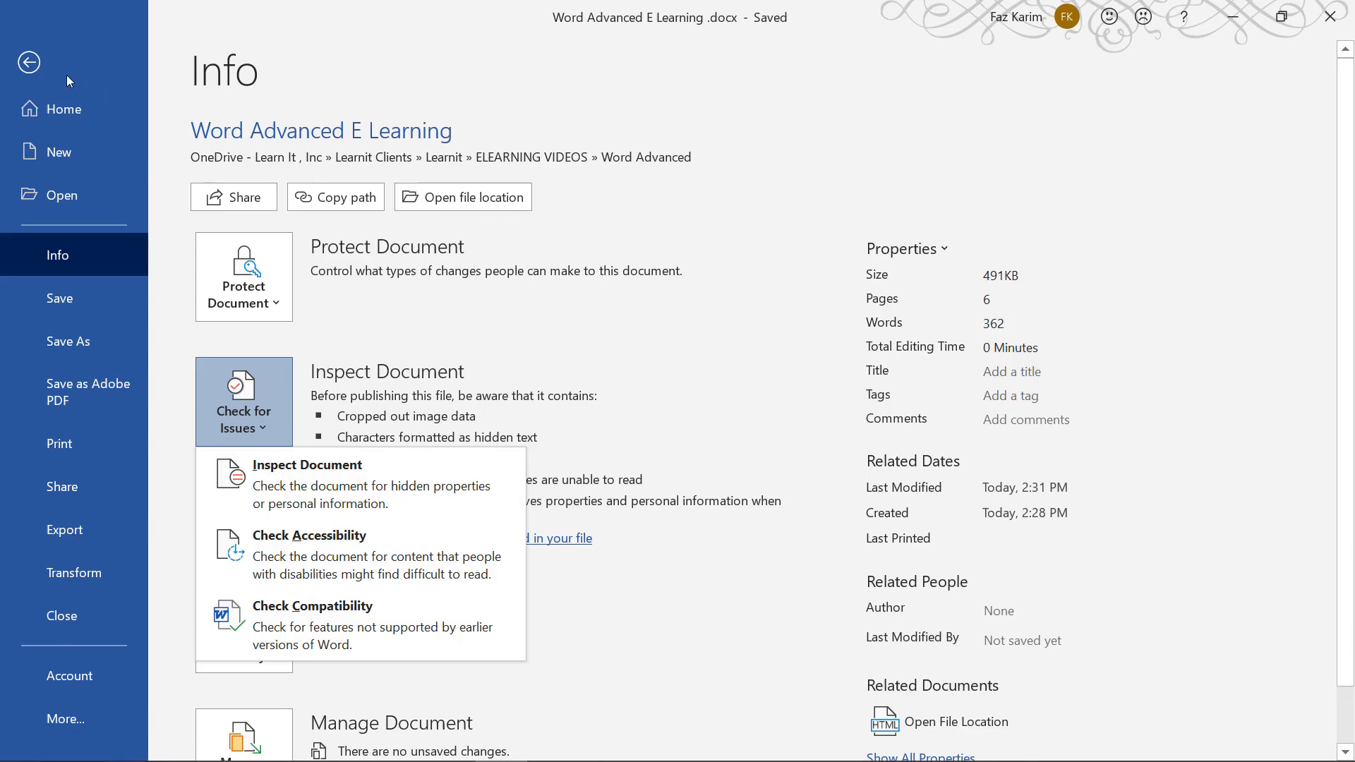
left_click(32, 62)
Open and close the Protect options on the Review tab
left_click(606, 53)
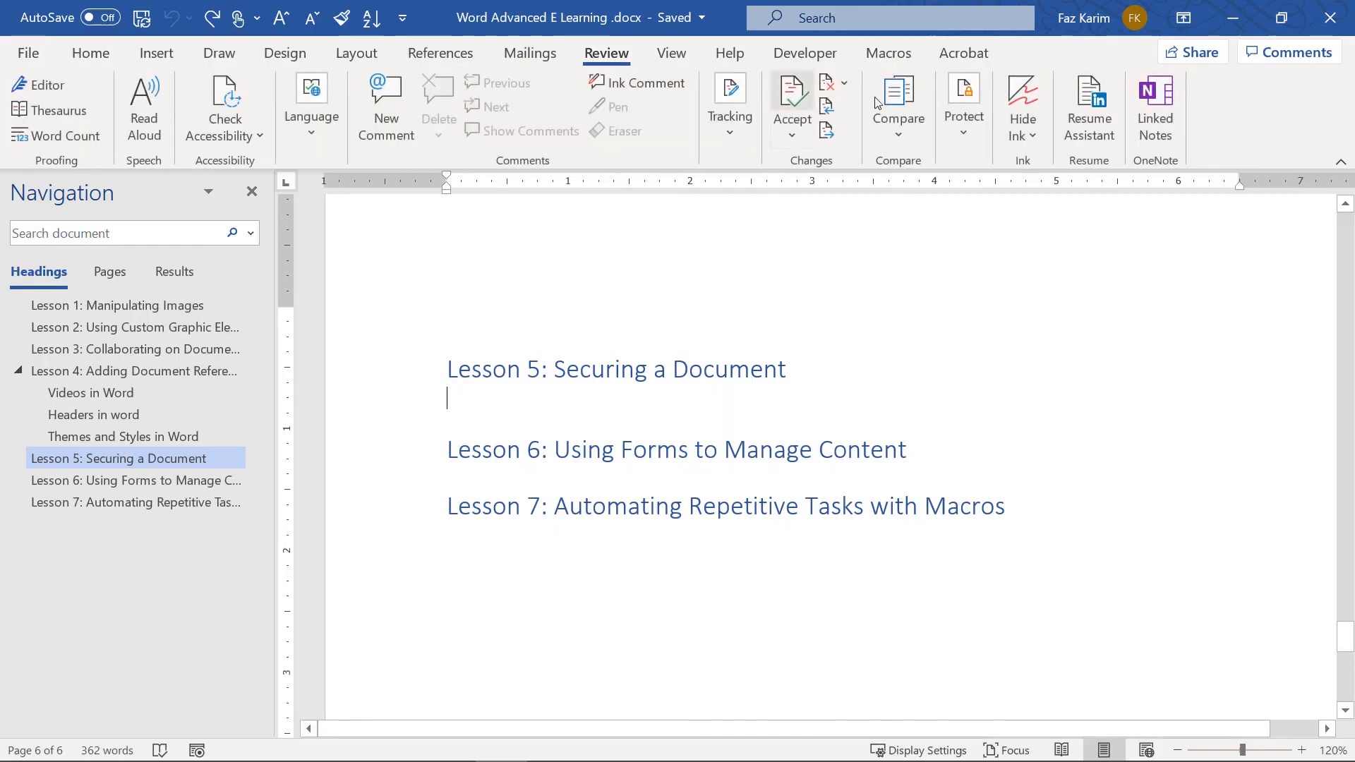
left_click(983, 130)
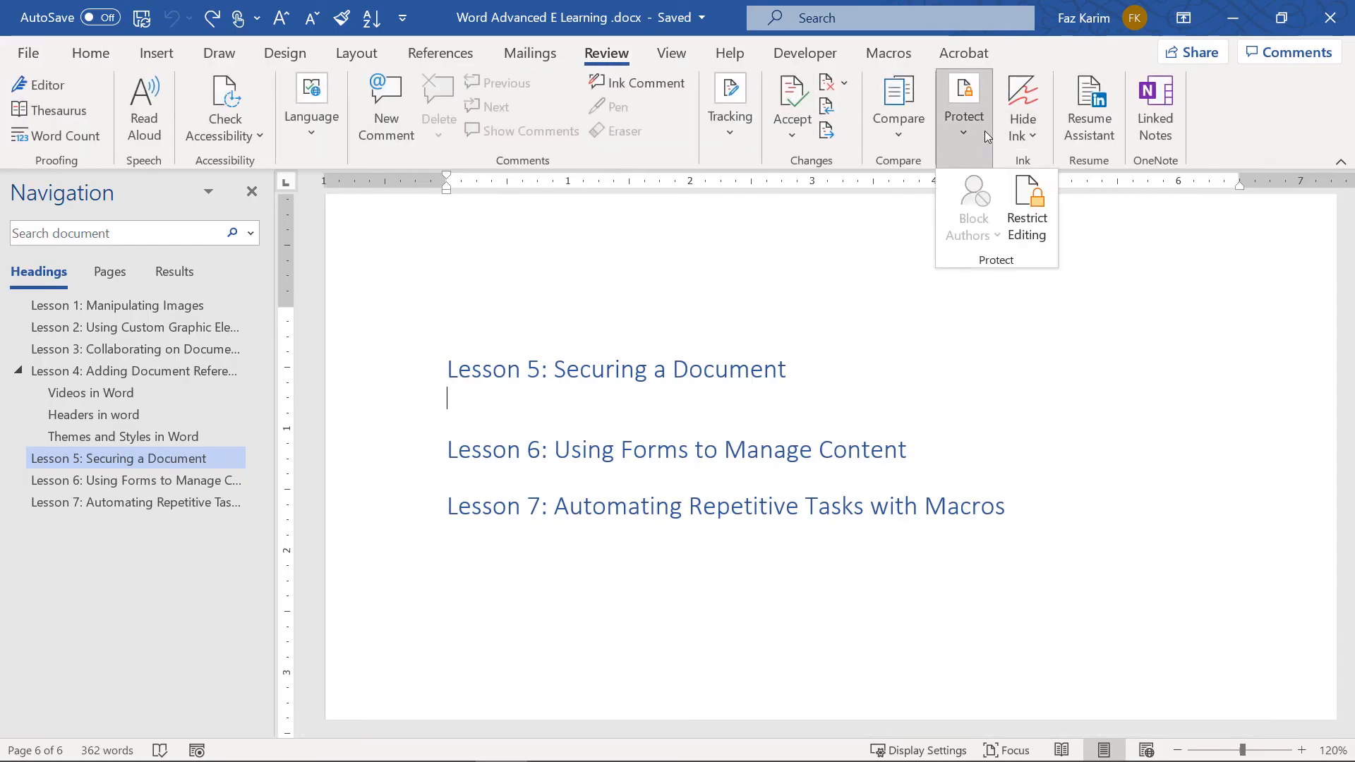
left_click(984, 130)
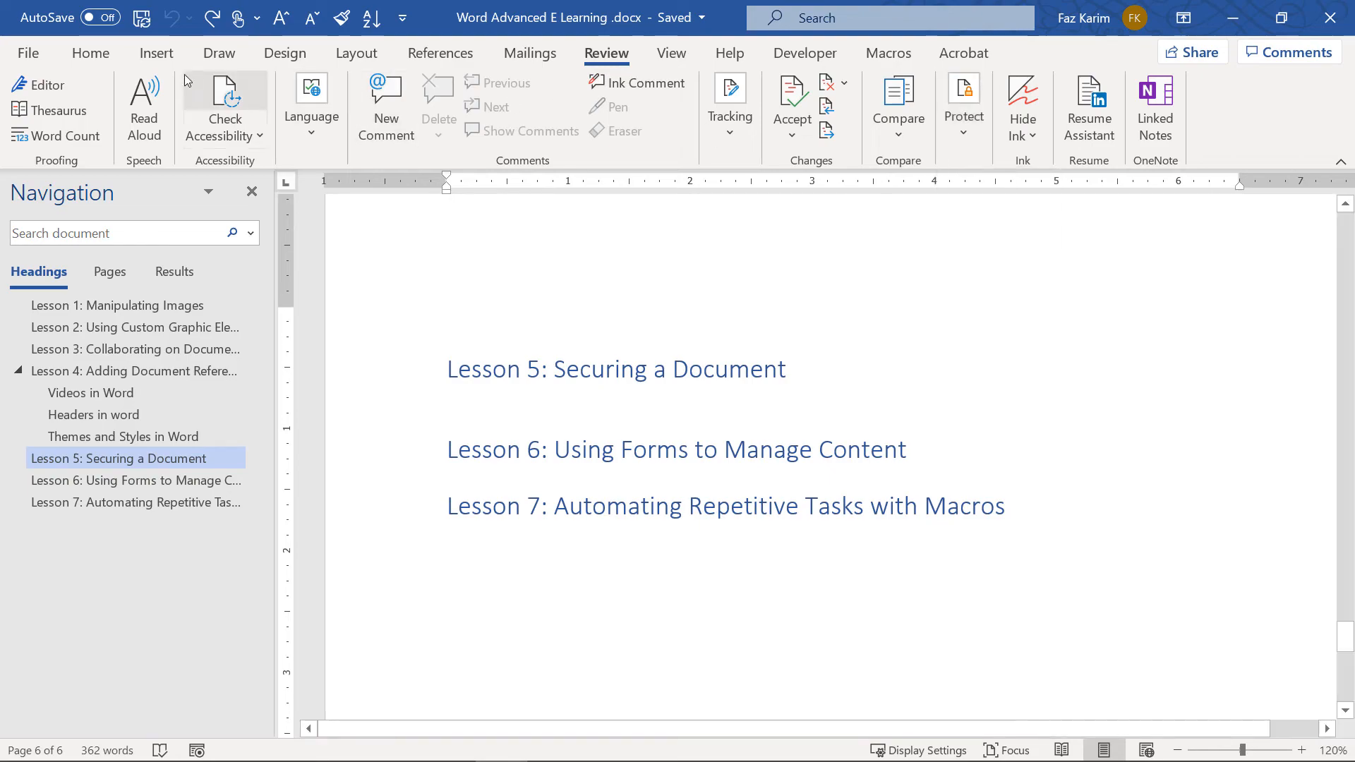
Show the Protect Document dropdown on the File Info page
left_click(28, 53)
left_click(70, 258)
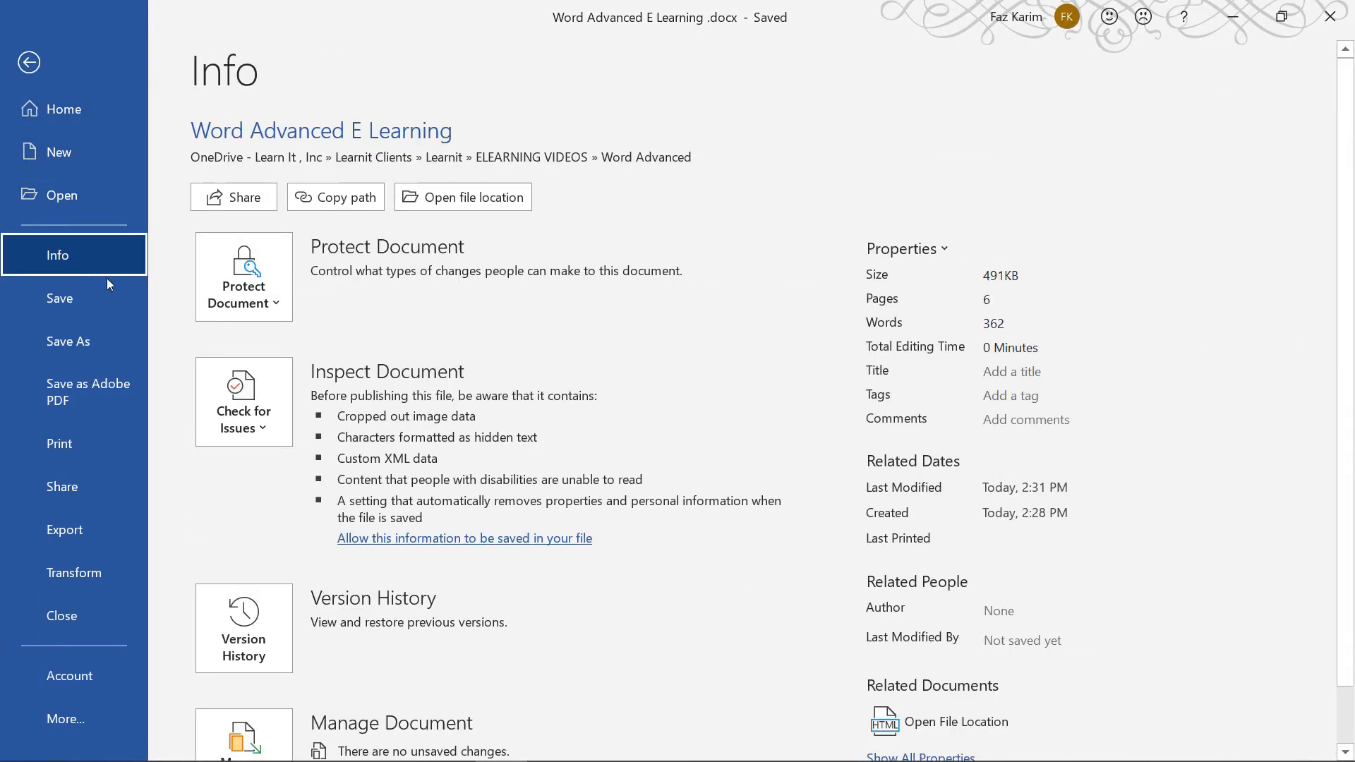
left_click(249, 297)
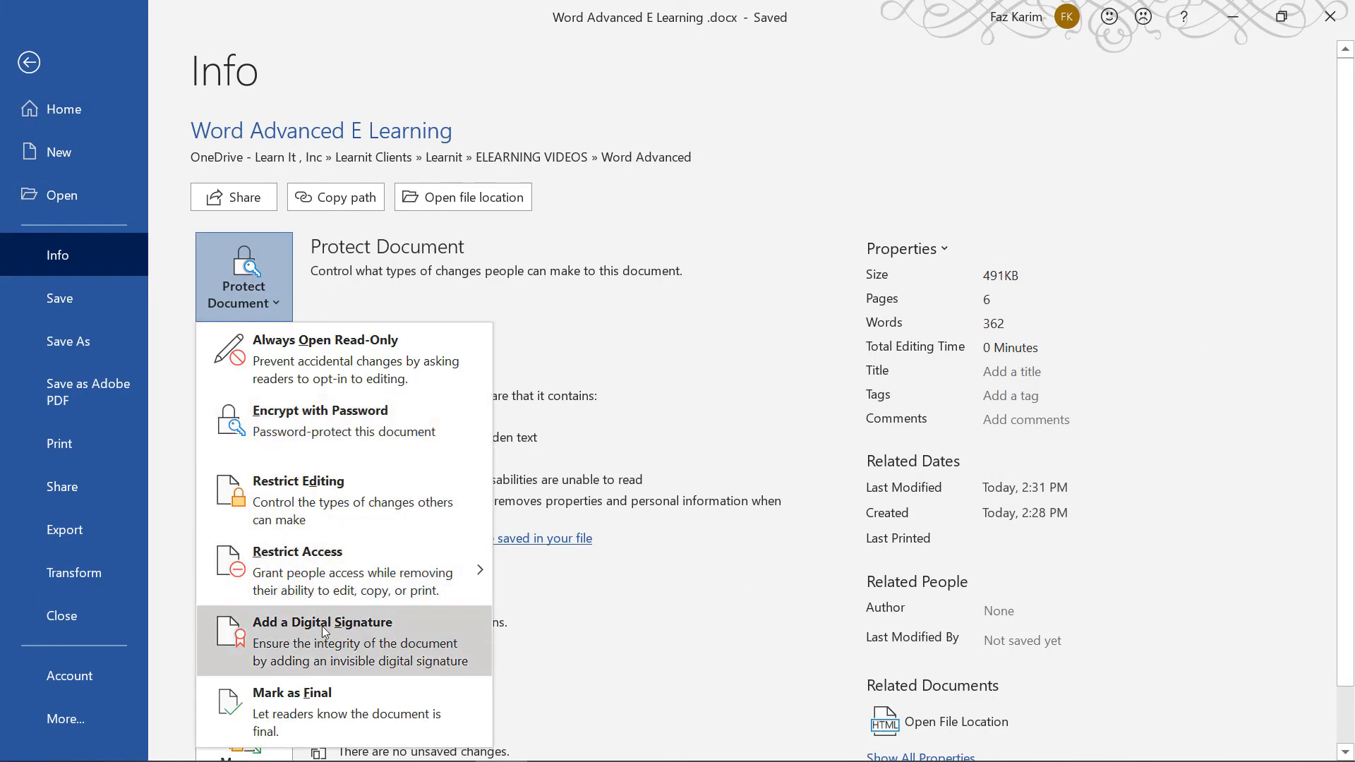
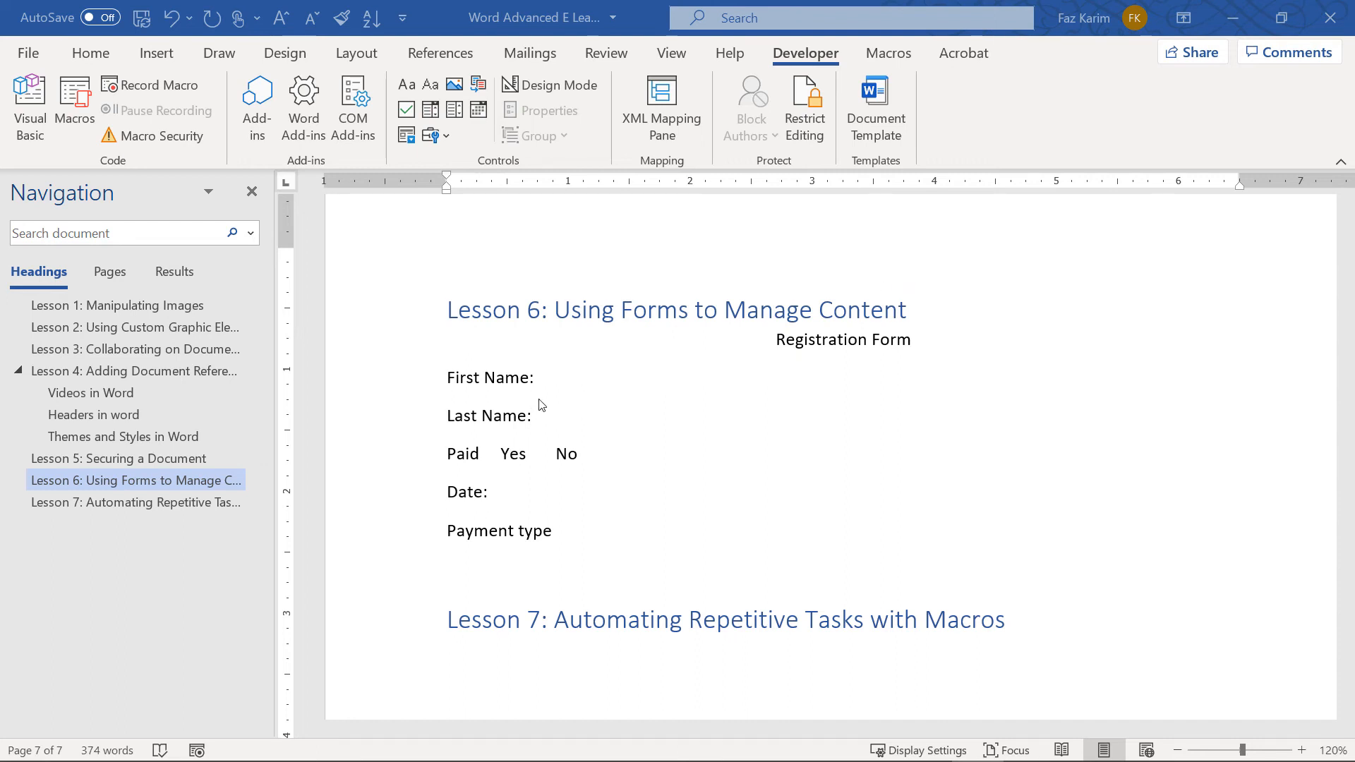
Check the First Name, Last Name, Paid and Payment type lines of the form
left_click(547, 381)
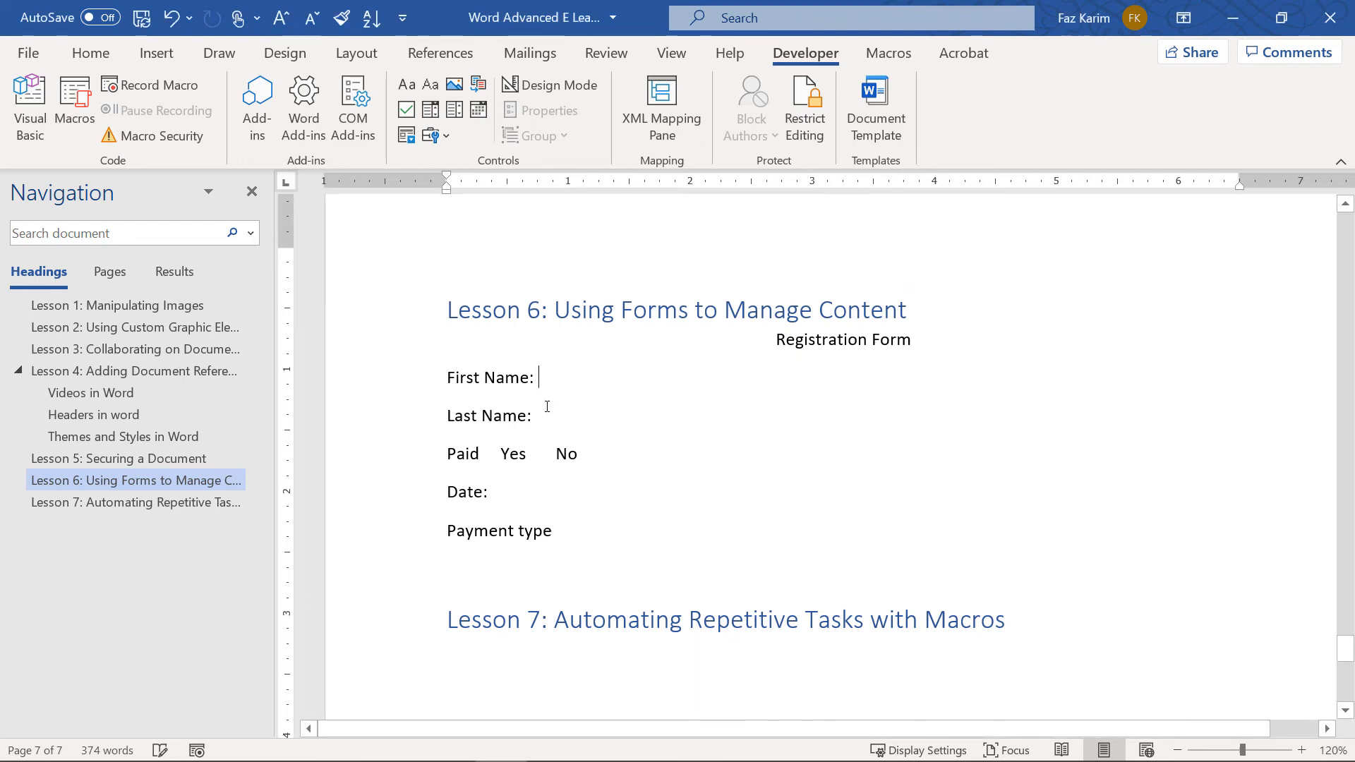
left_click(546, 418)
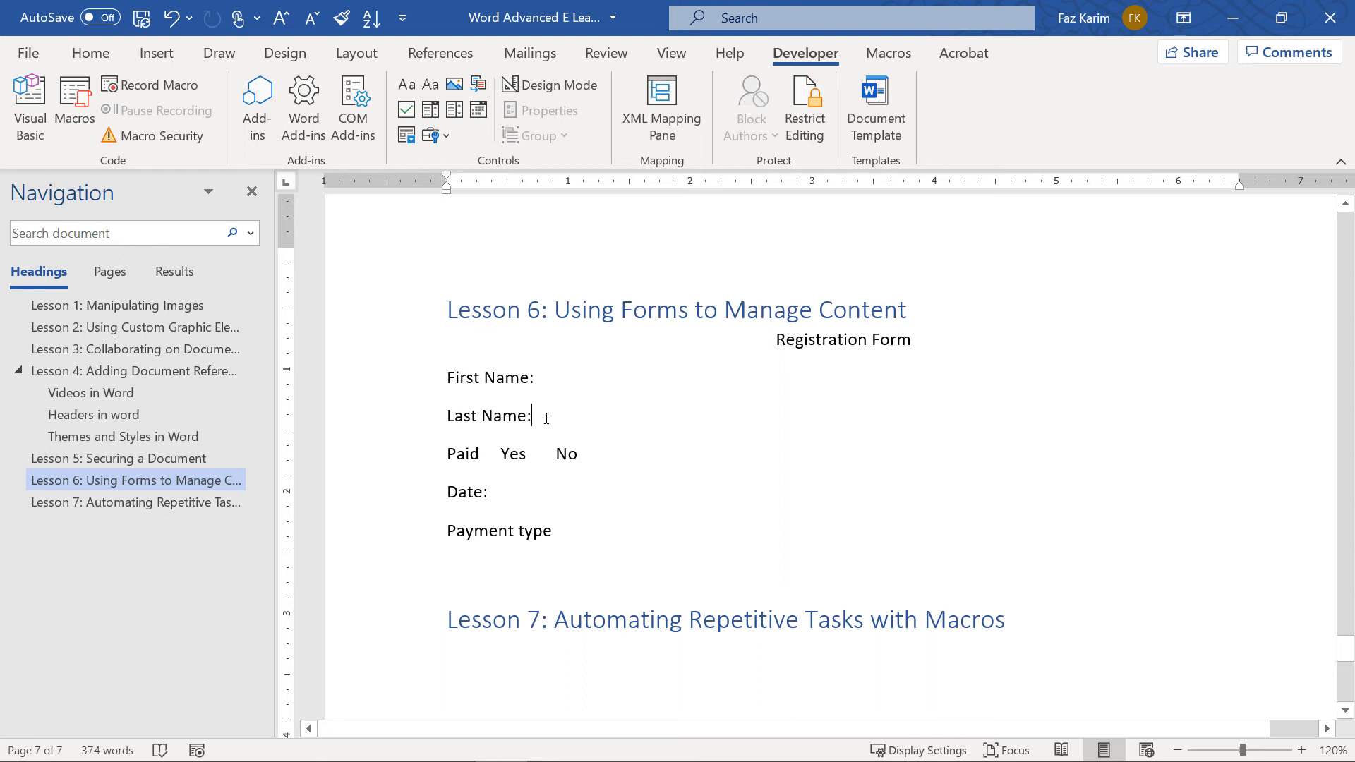
left_click(557, 453)
left_click(570, 531)
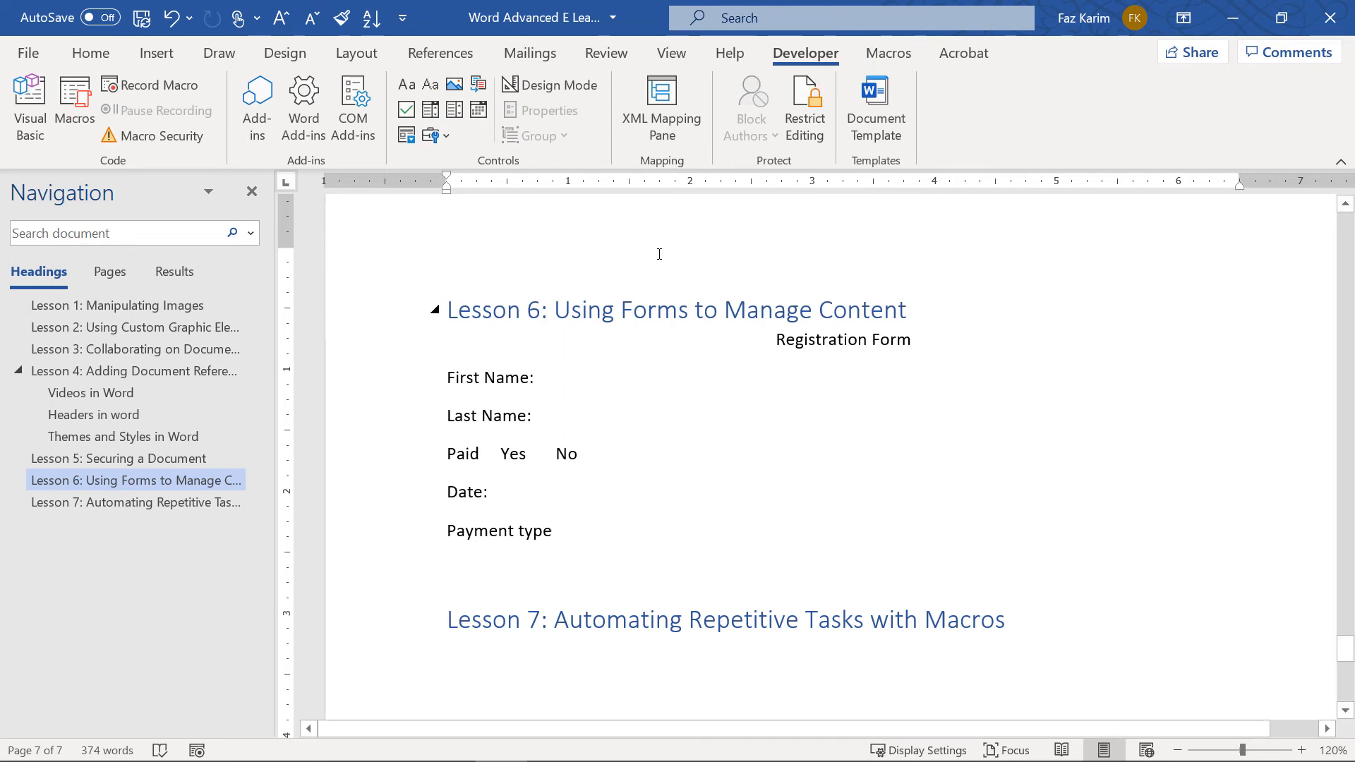
Review the Customize Ribbon settings in Word Options, then close the dialog
left_click(38, 53)
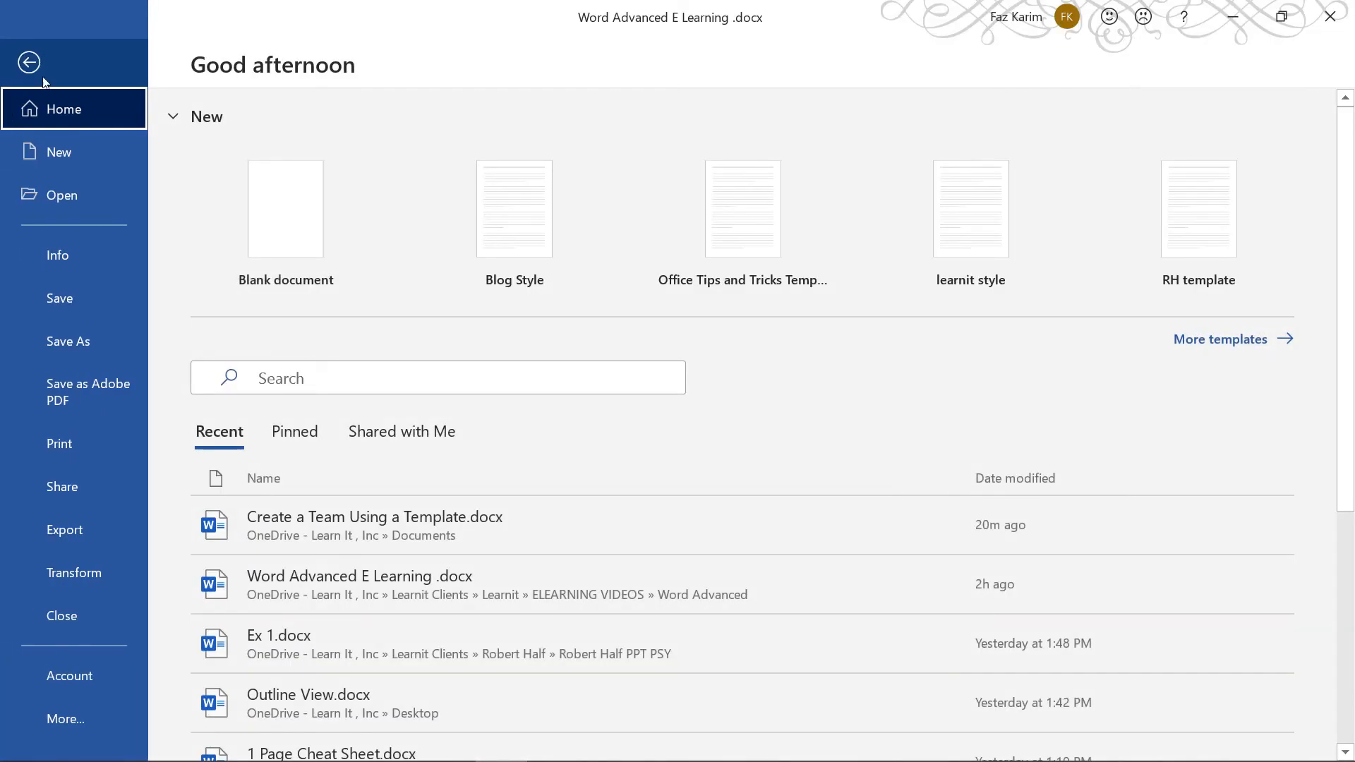
left_click(28, 718)
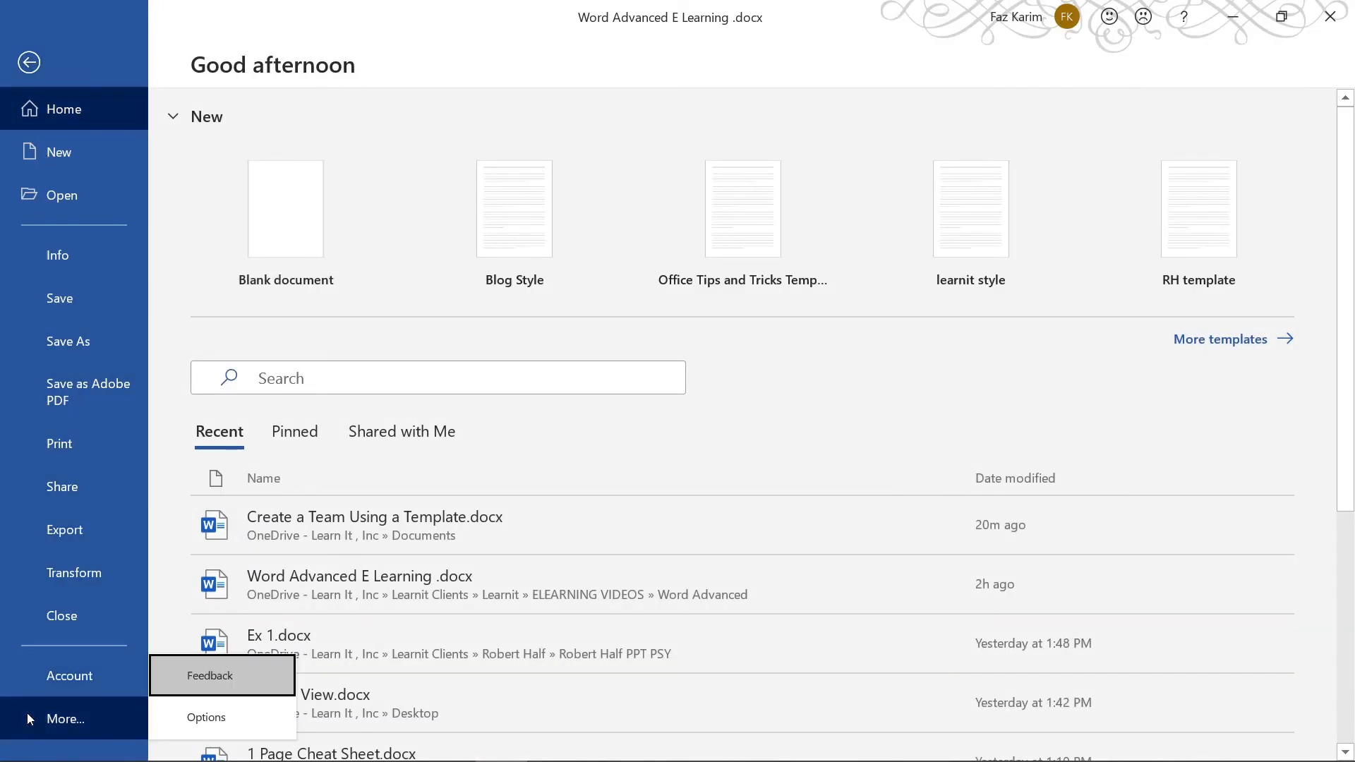
left_click(187, 723)
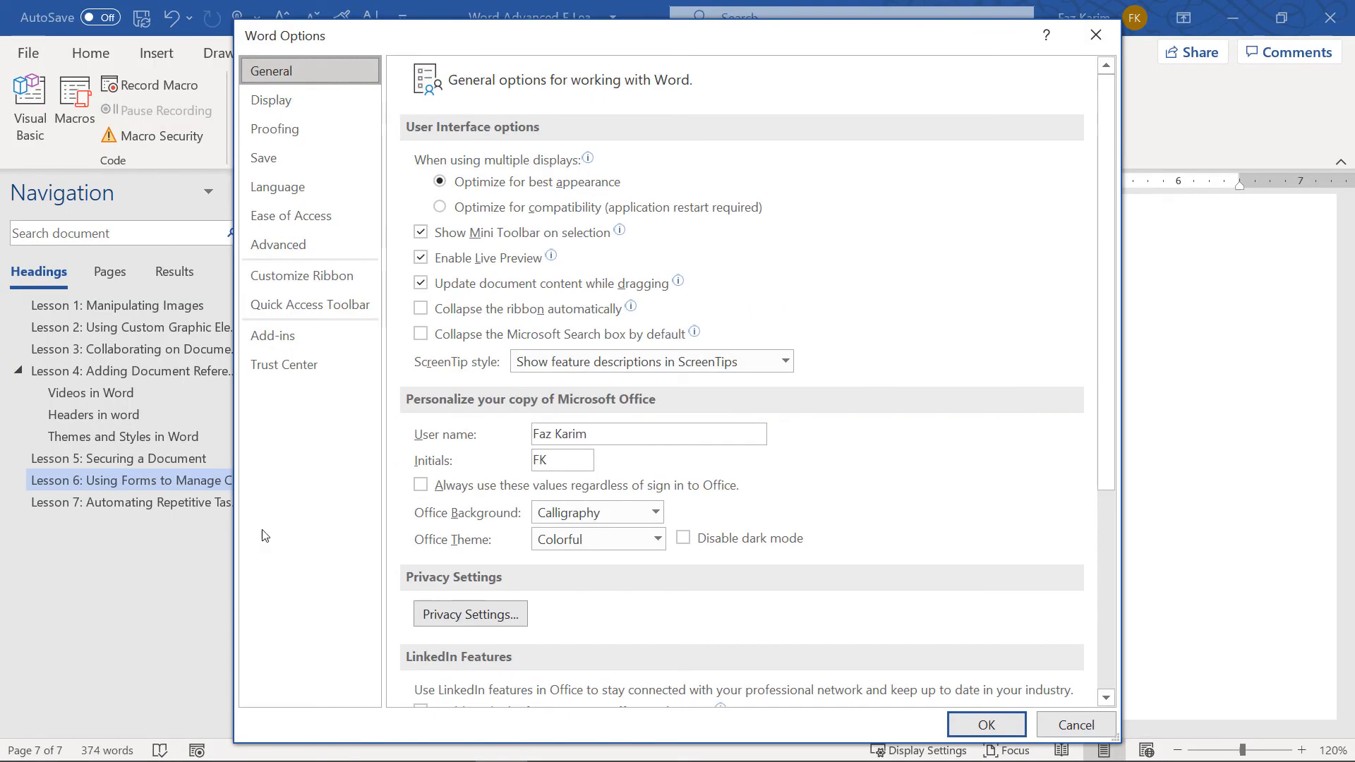
left_click(363, 291)
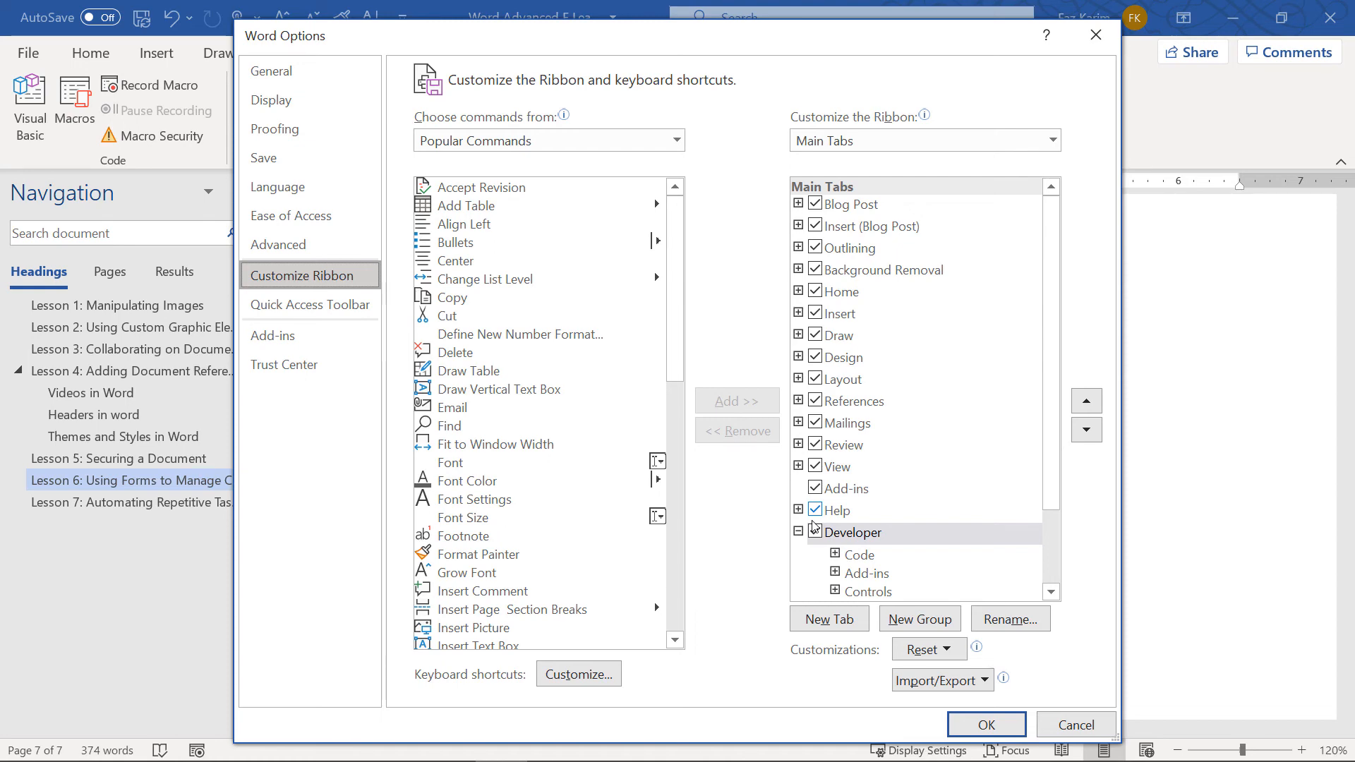
left_click(1003, 730)
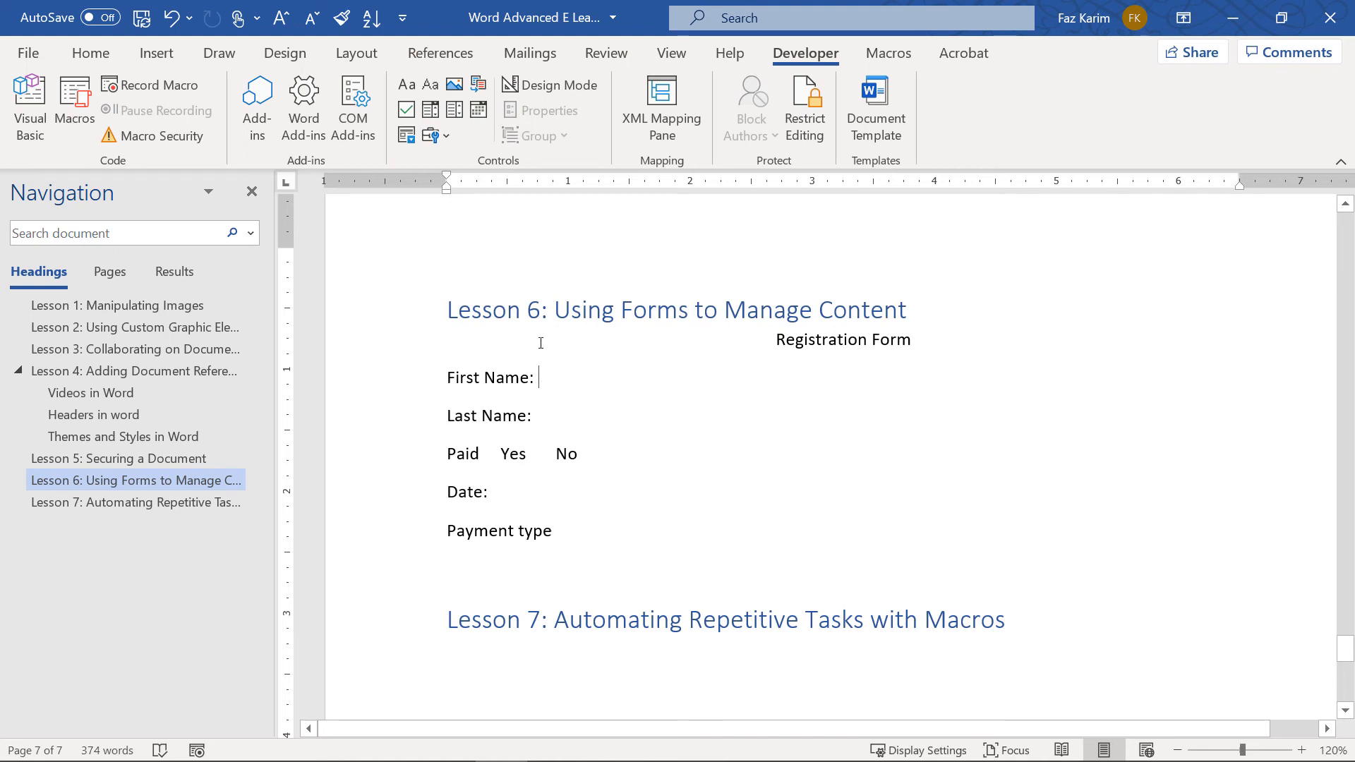
Insert plain text fields after First Name and Last Name, and check boxes before Yes and No
left_click(437, 90)
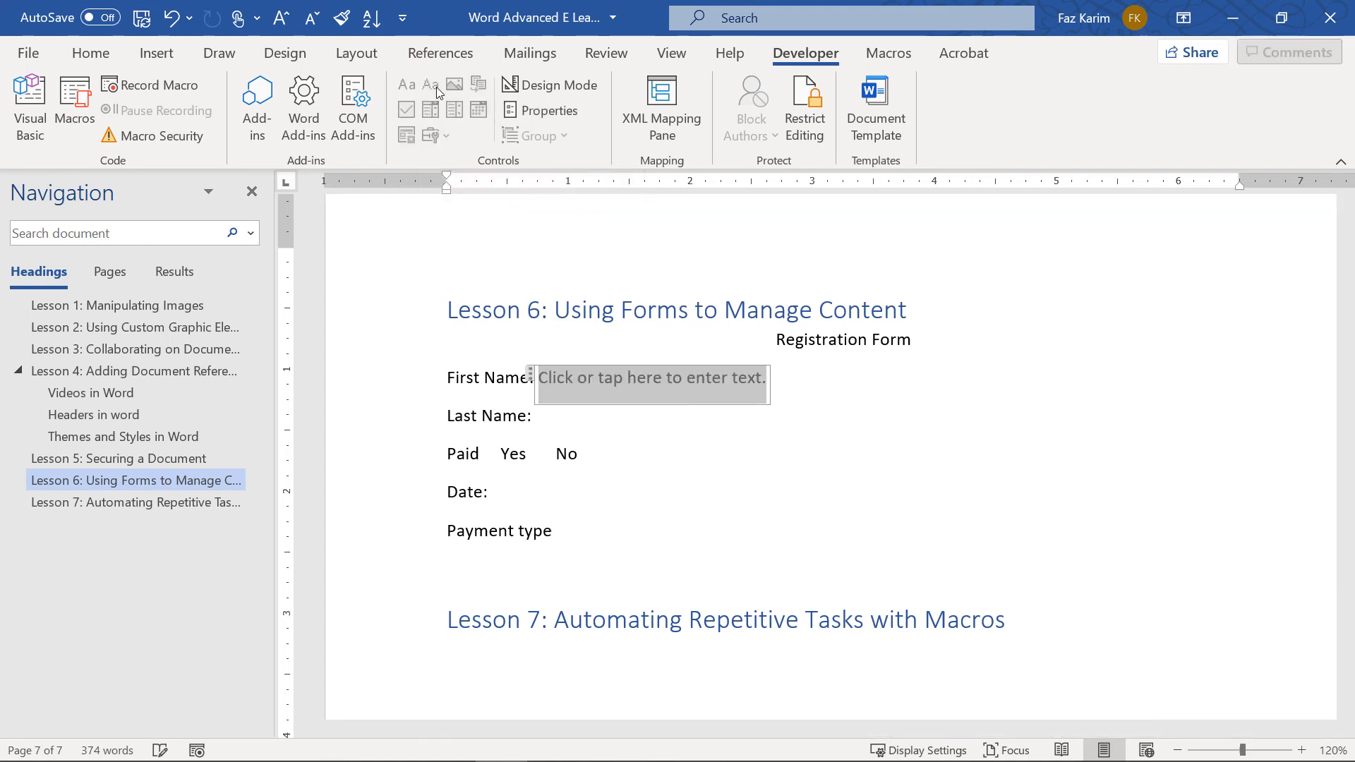
key("Down")
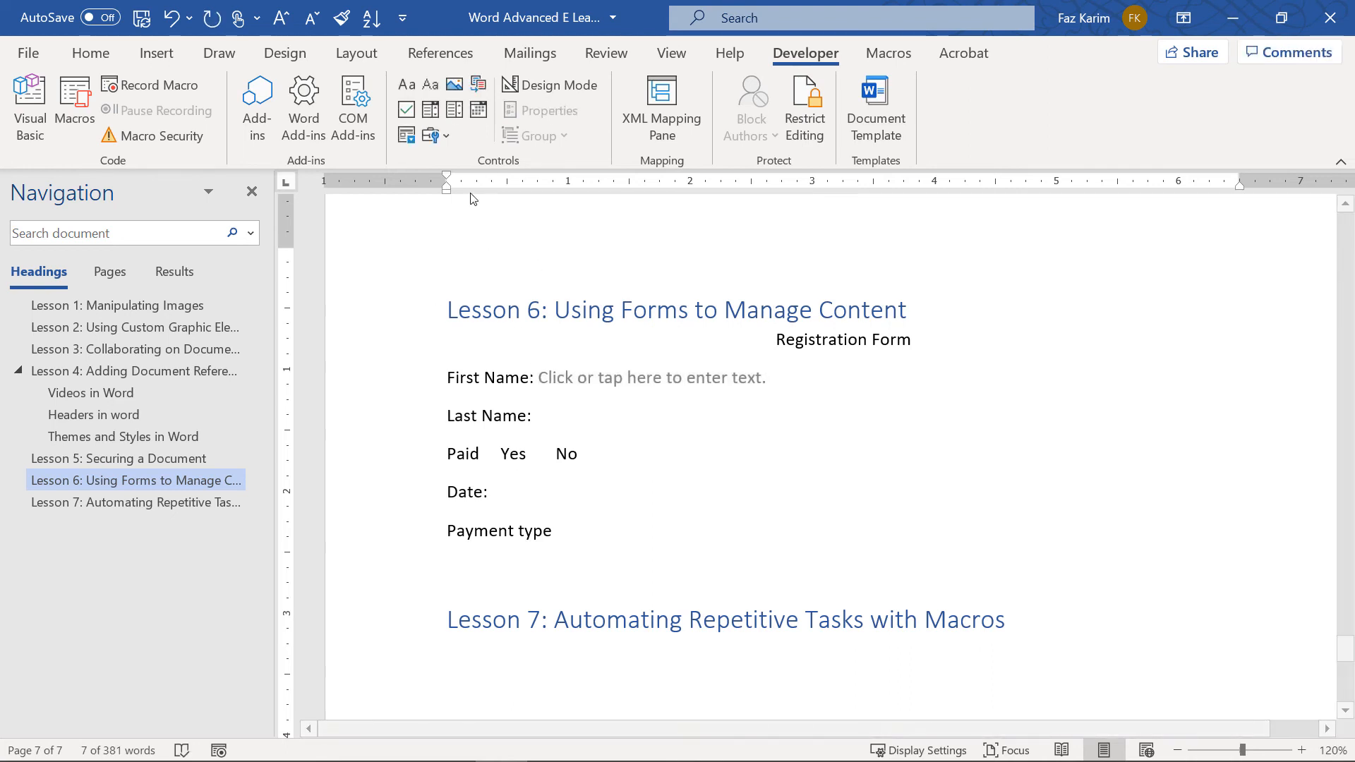
left_click(435, 89)
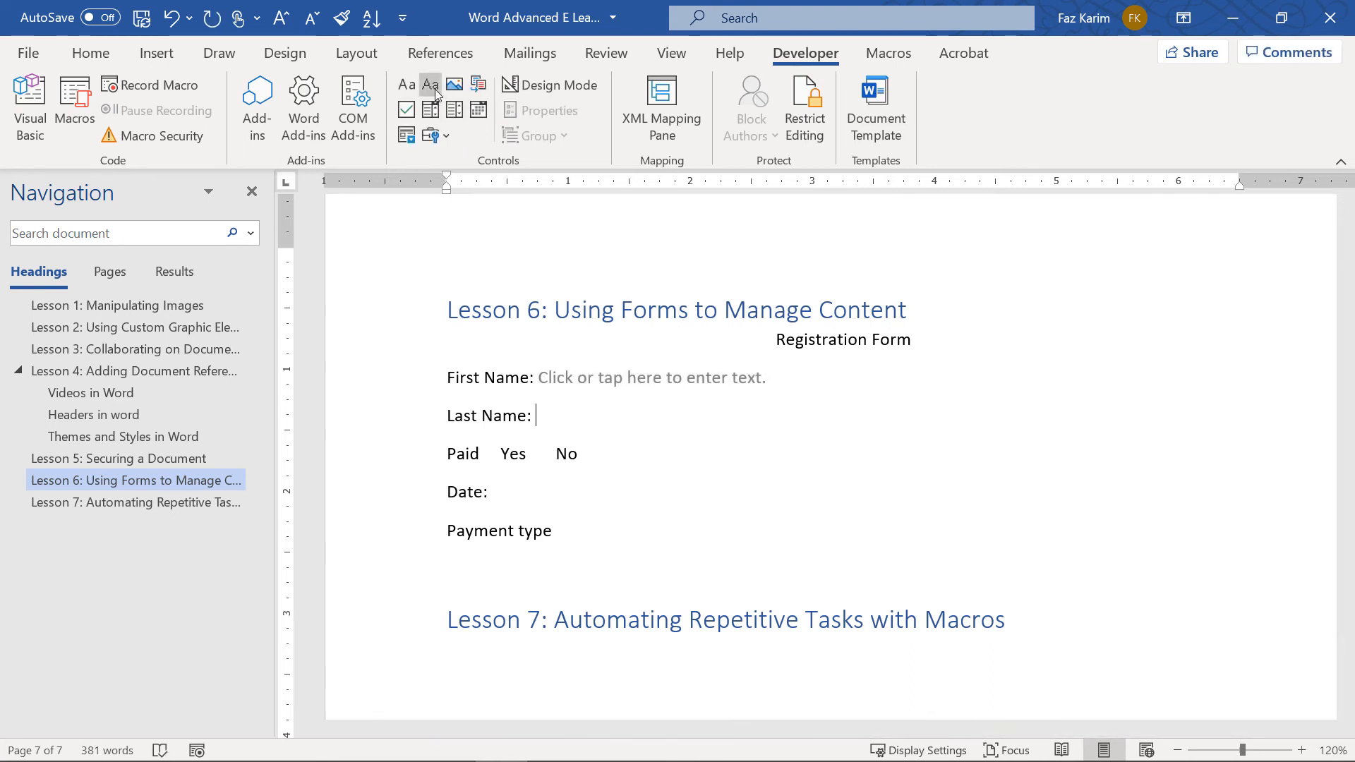
left_click(502, 454)
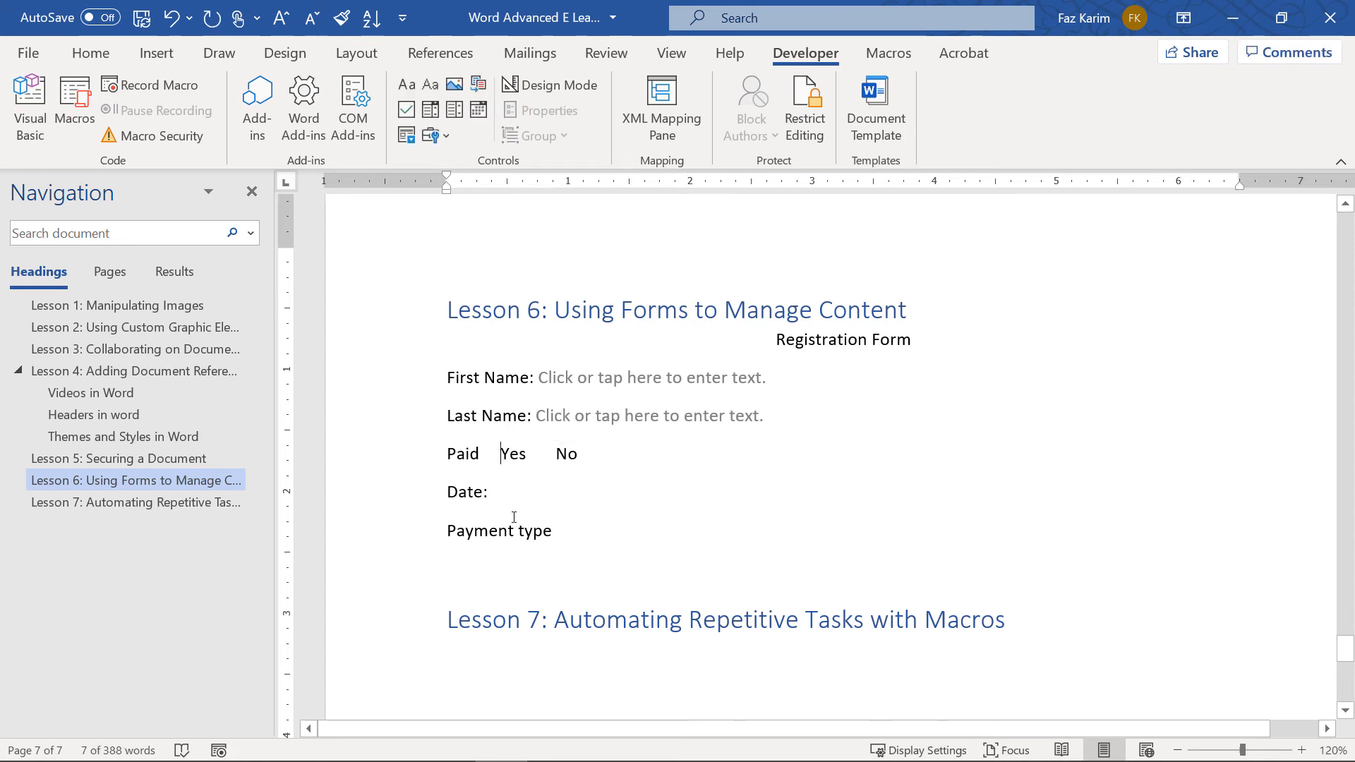
left_click(413, 140)
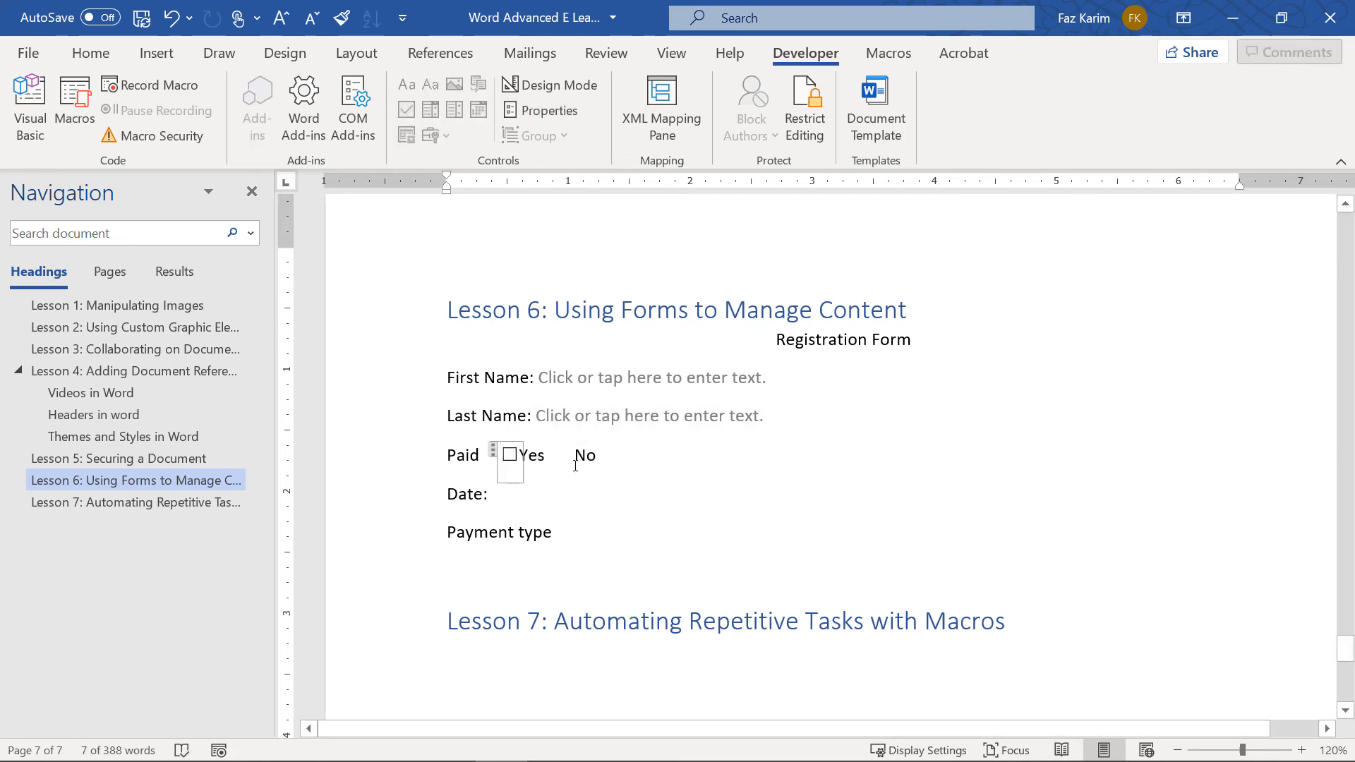
left_click(575, 466)
left_click(414, 132)
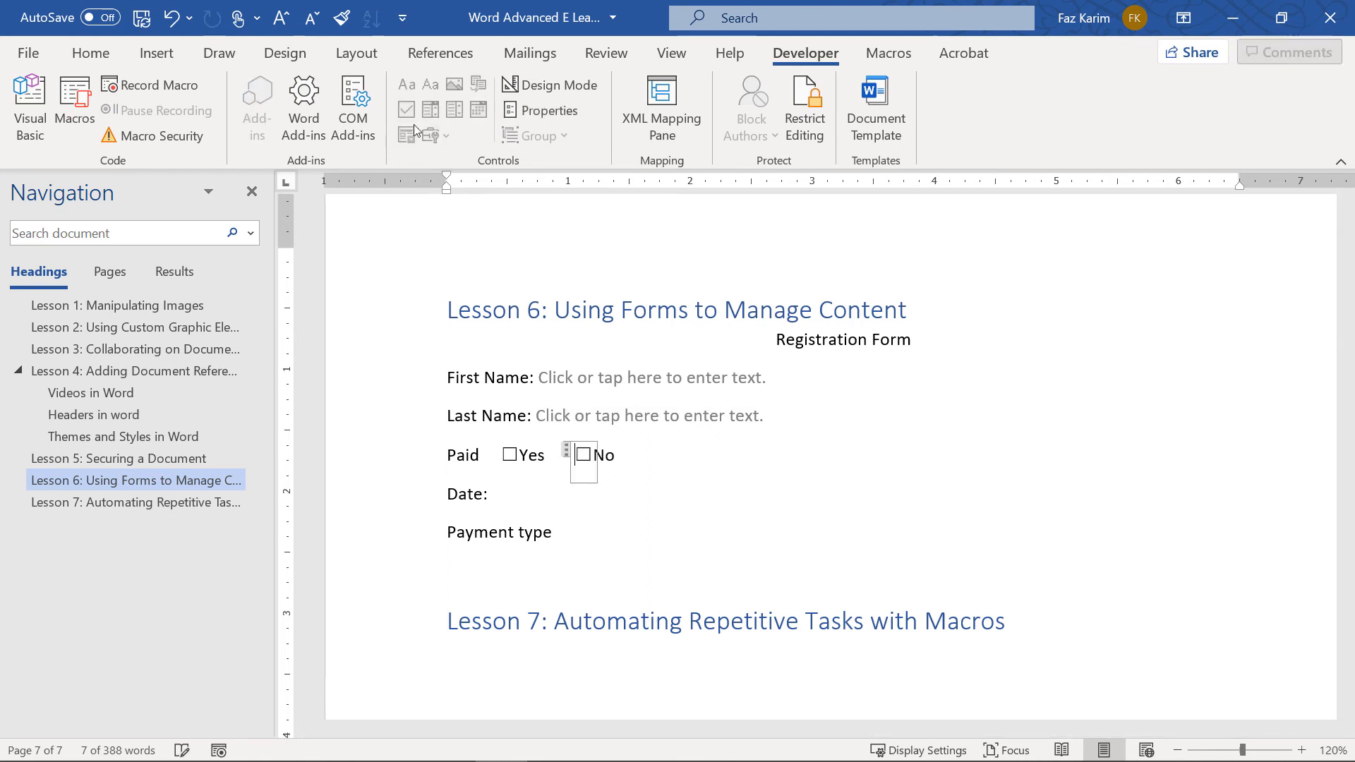
Add a date picker after Date and a drop-down after Payment type, then turn on Design Mode
left_click(502, 495)
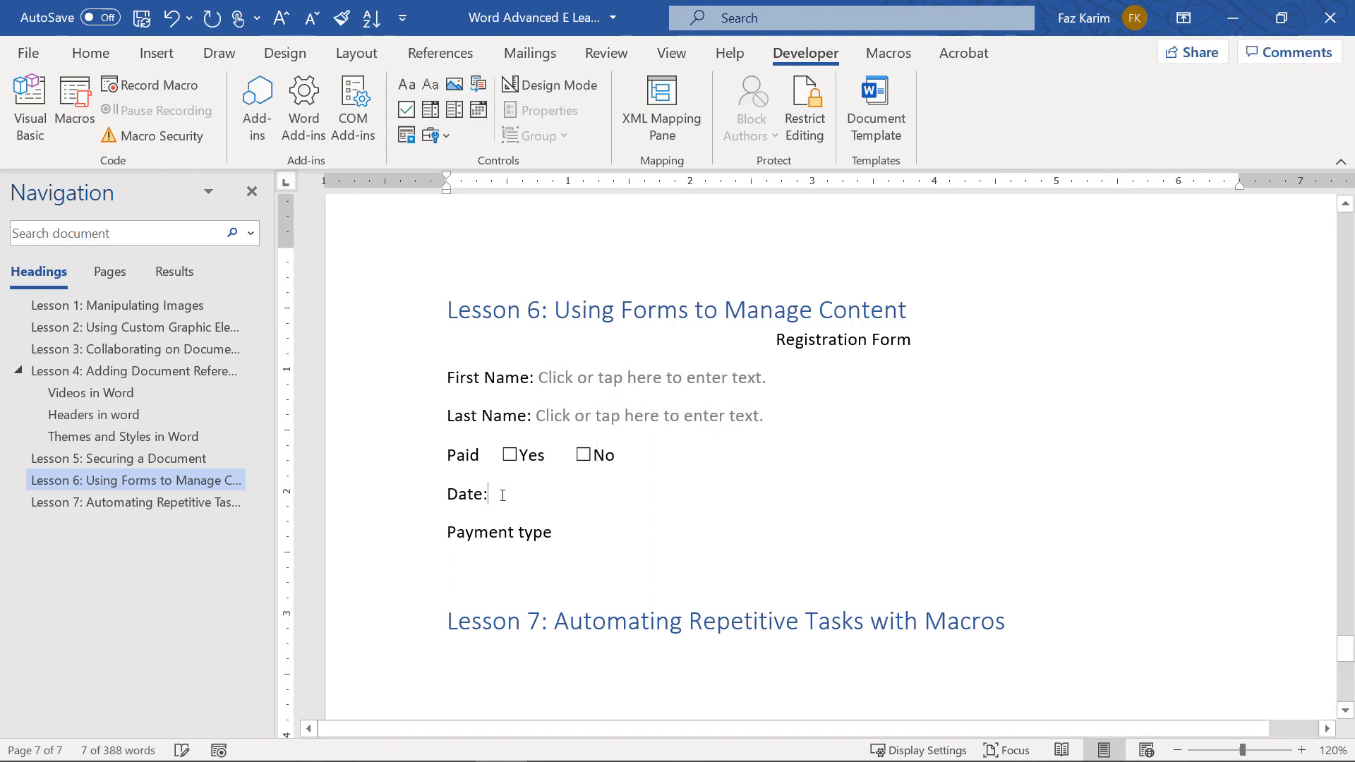
left_click(479, 109)
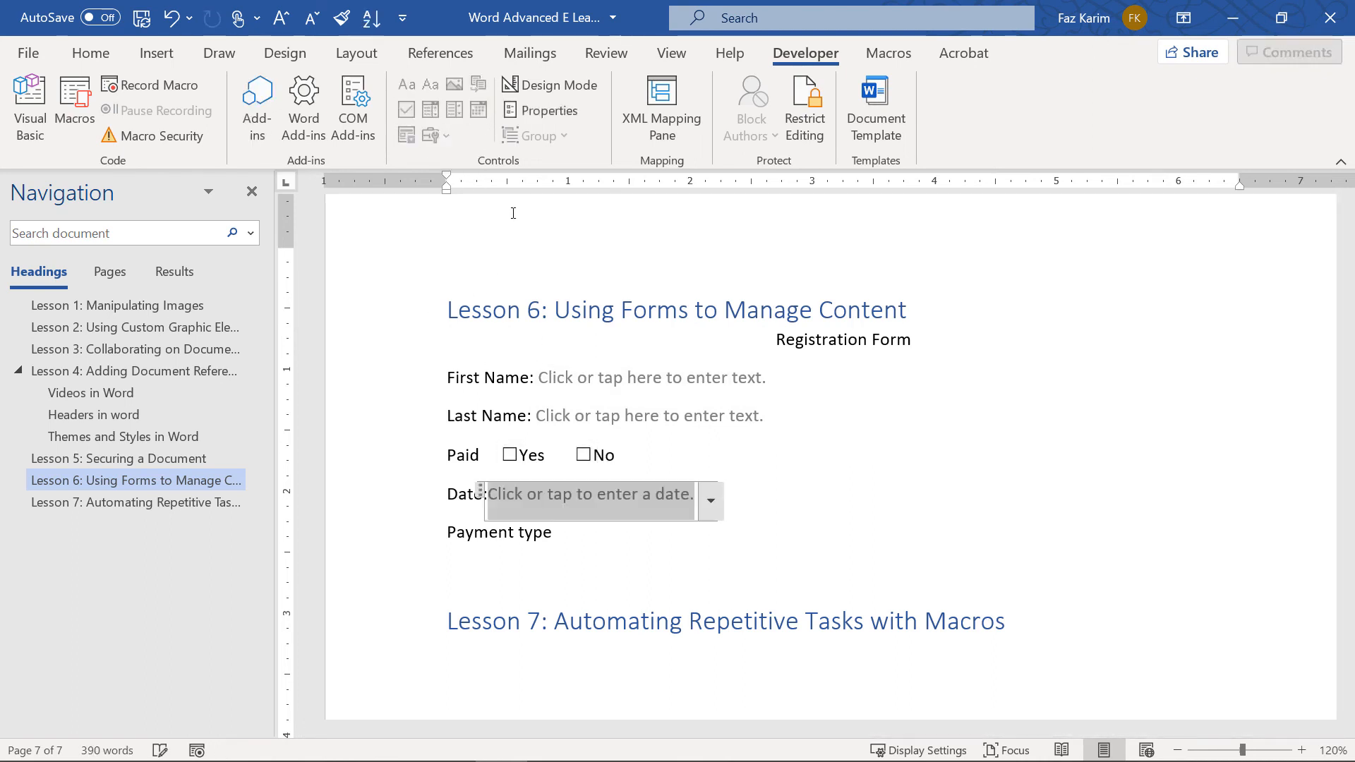
left_click(715, 518)
left_click(715, 518)
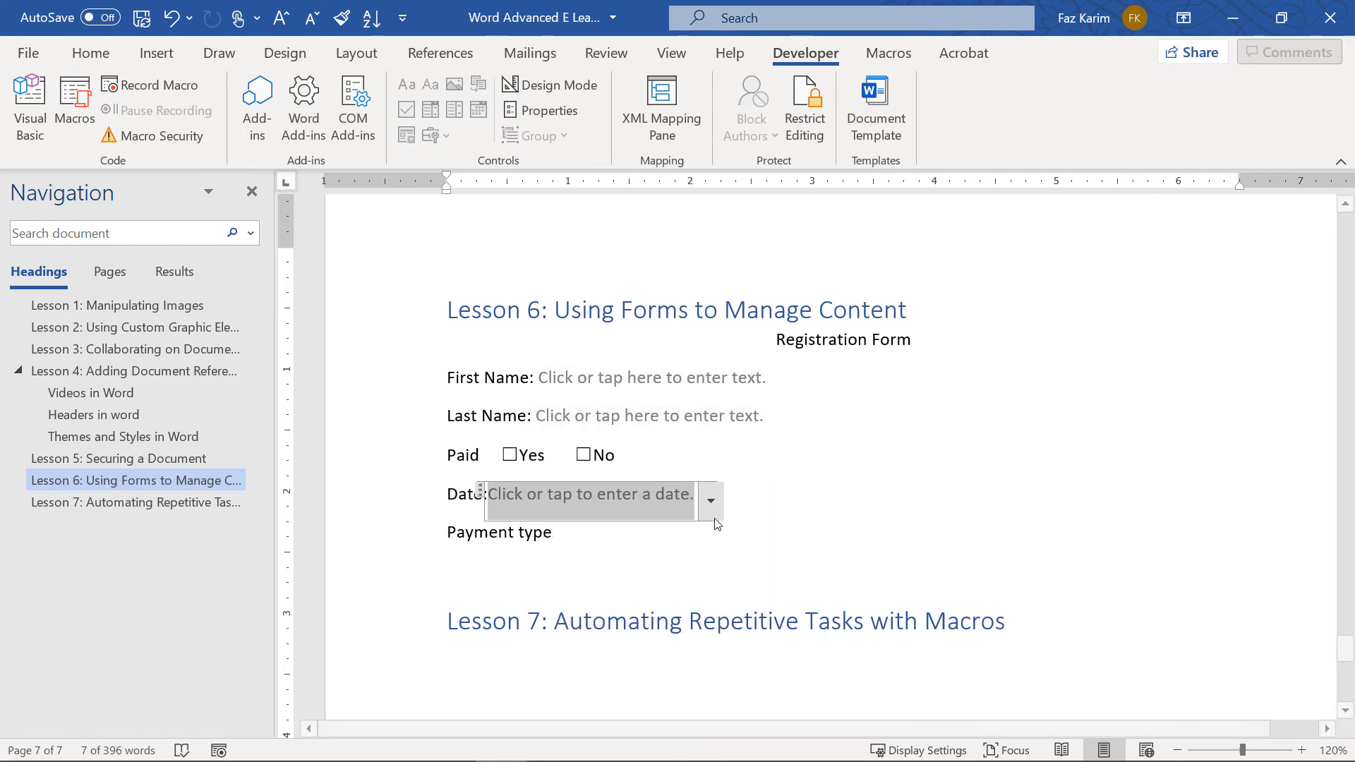
left_click(635, 532)
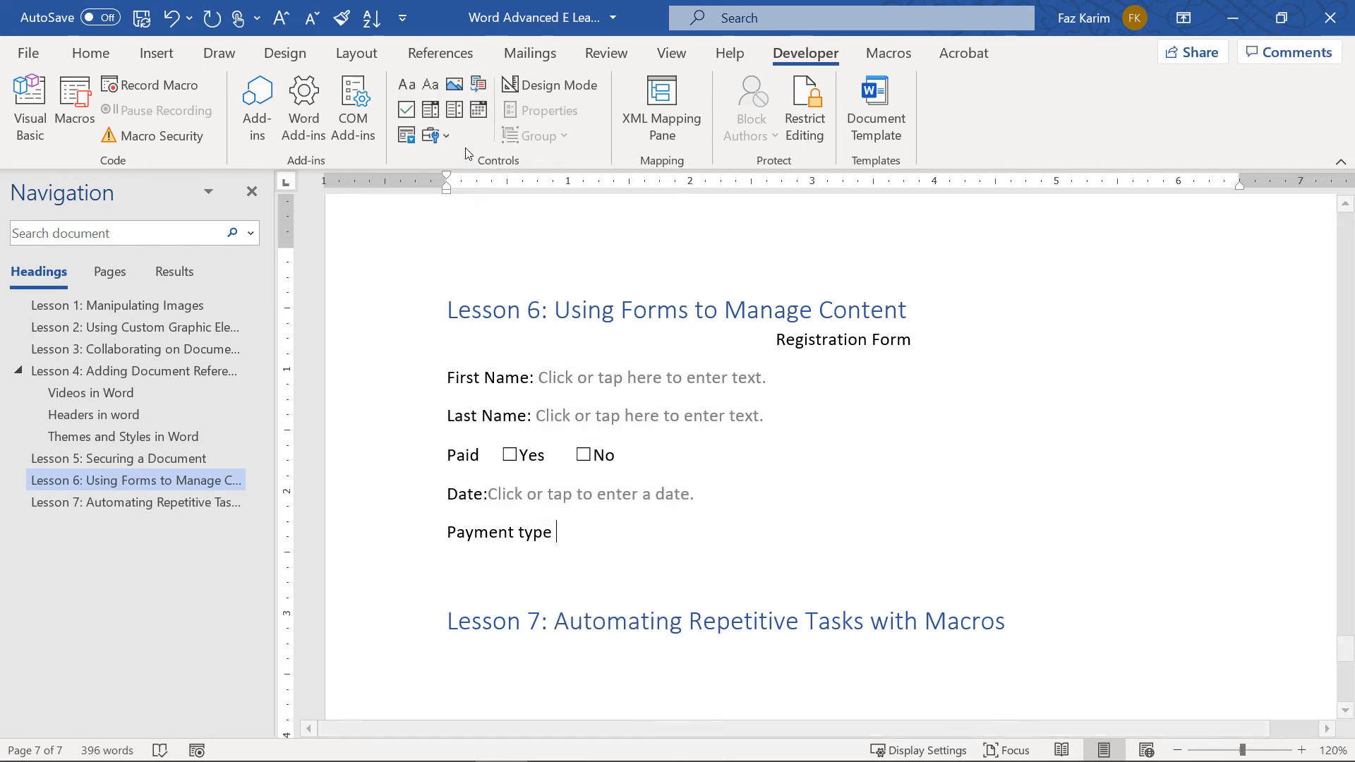
left_click(455, 110)
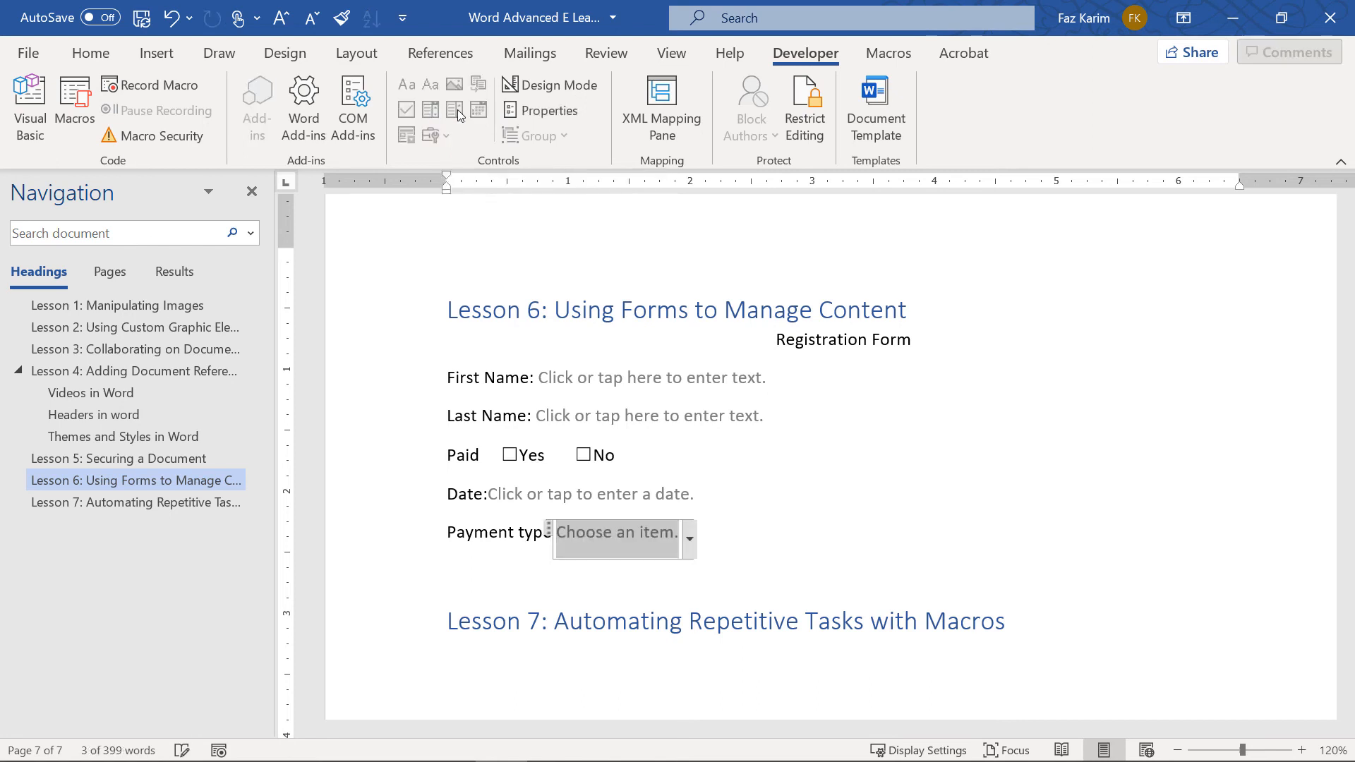
left_click(544, 90)
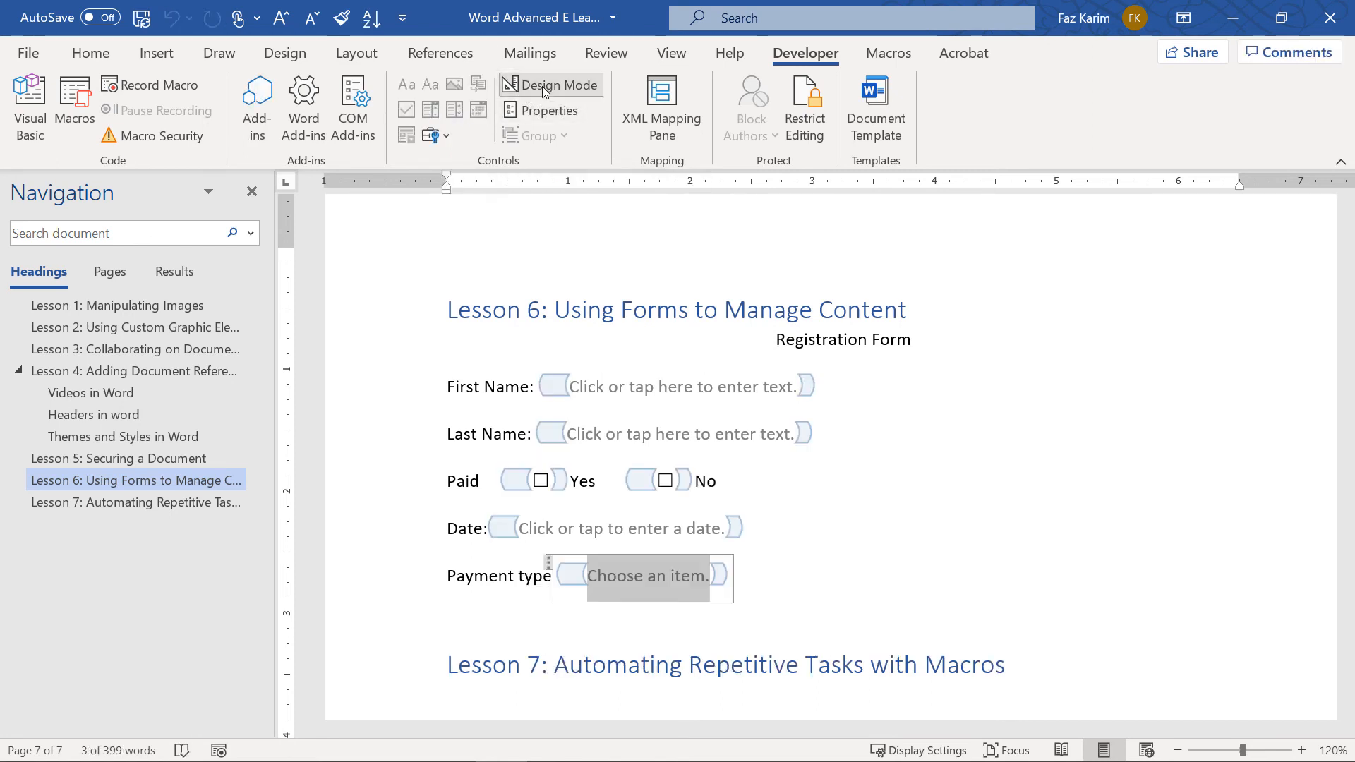
In the drop-down's Content Control Properties, add entries Cash, Card and Other, then confirm
left_click(578, 113)
left_click(674, 494)
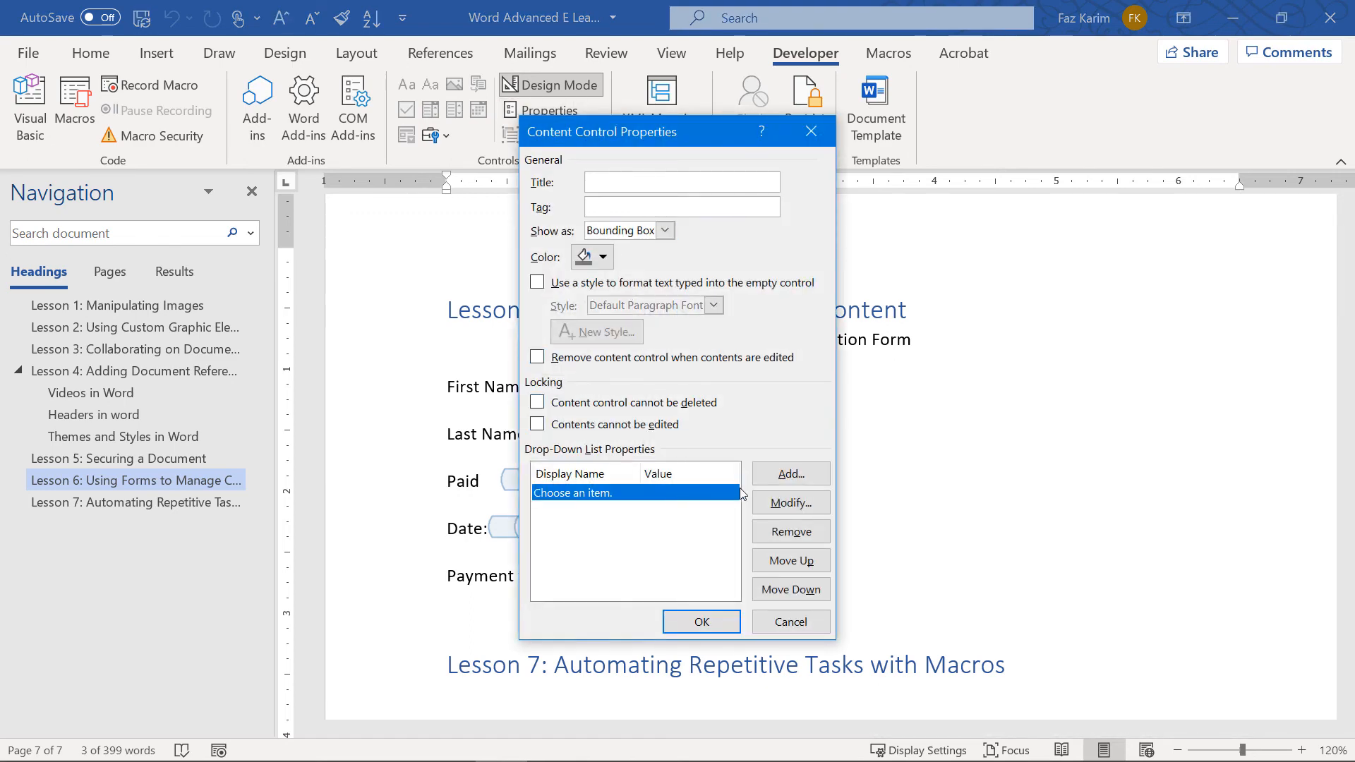
left_click(775, 476)
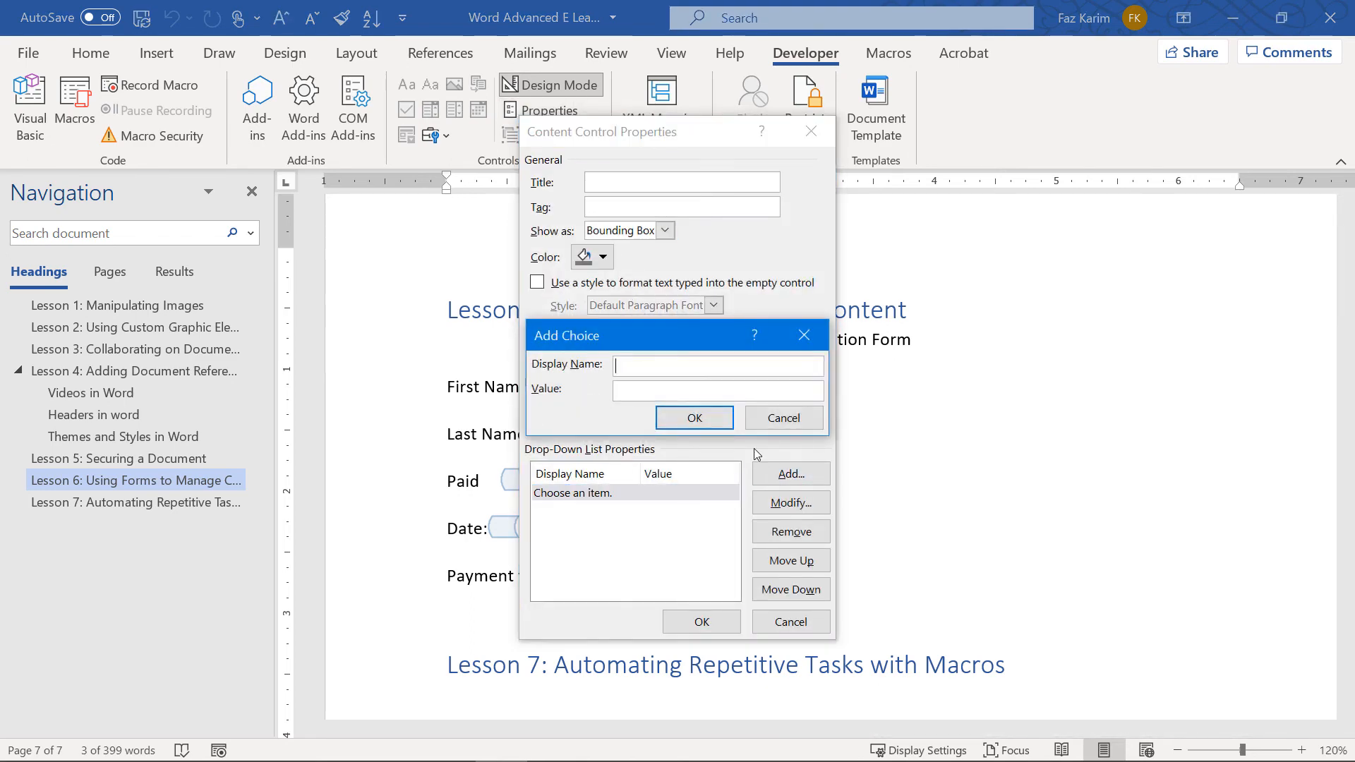
type("Cash")
key("Return")
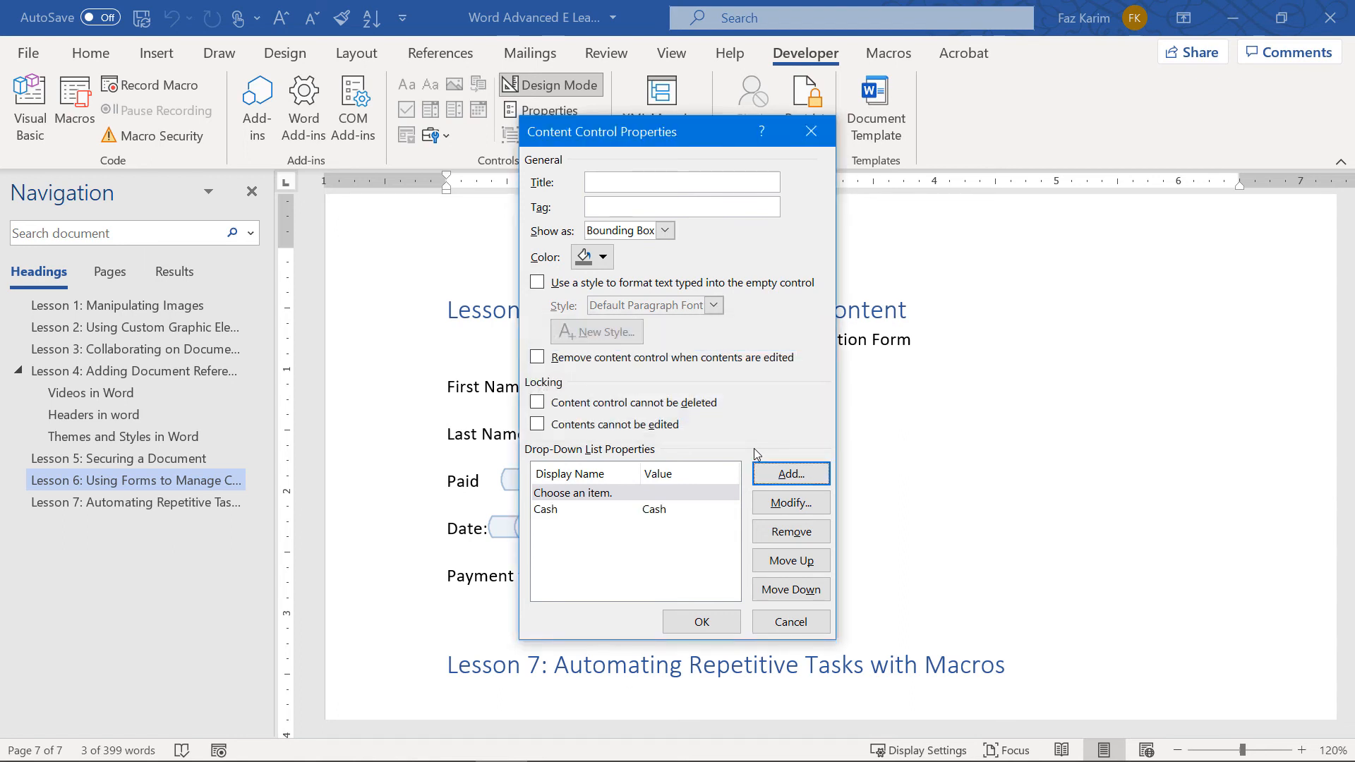
left_click(785, 479)
type("Card")
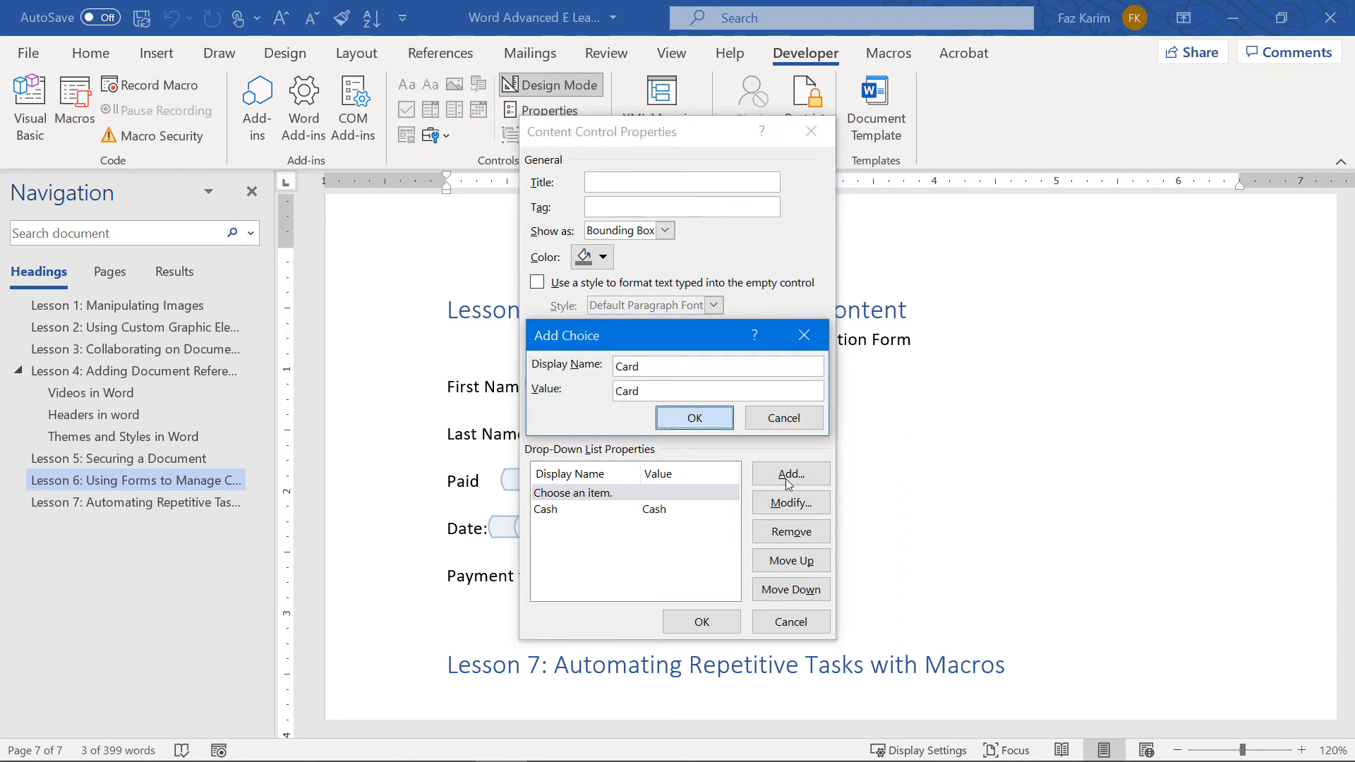
key("Return")
left_click(785, 479)
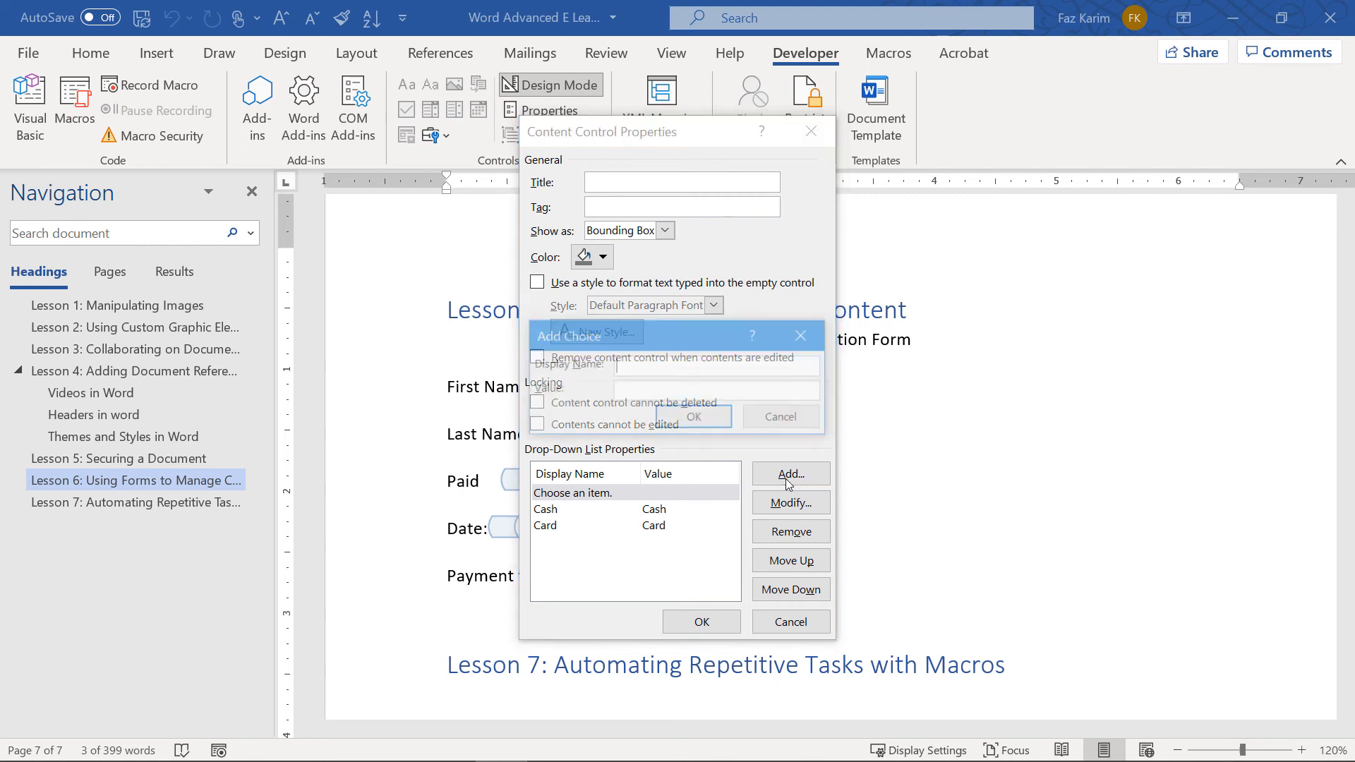
type("Other")
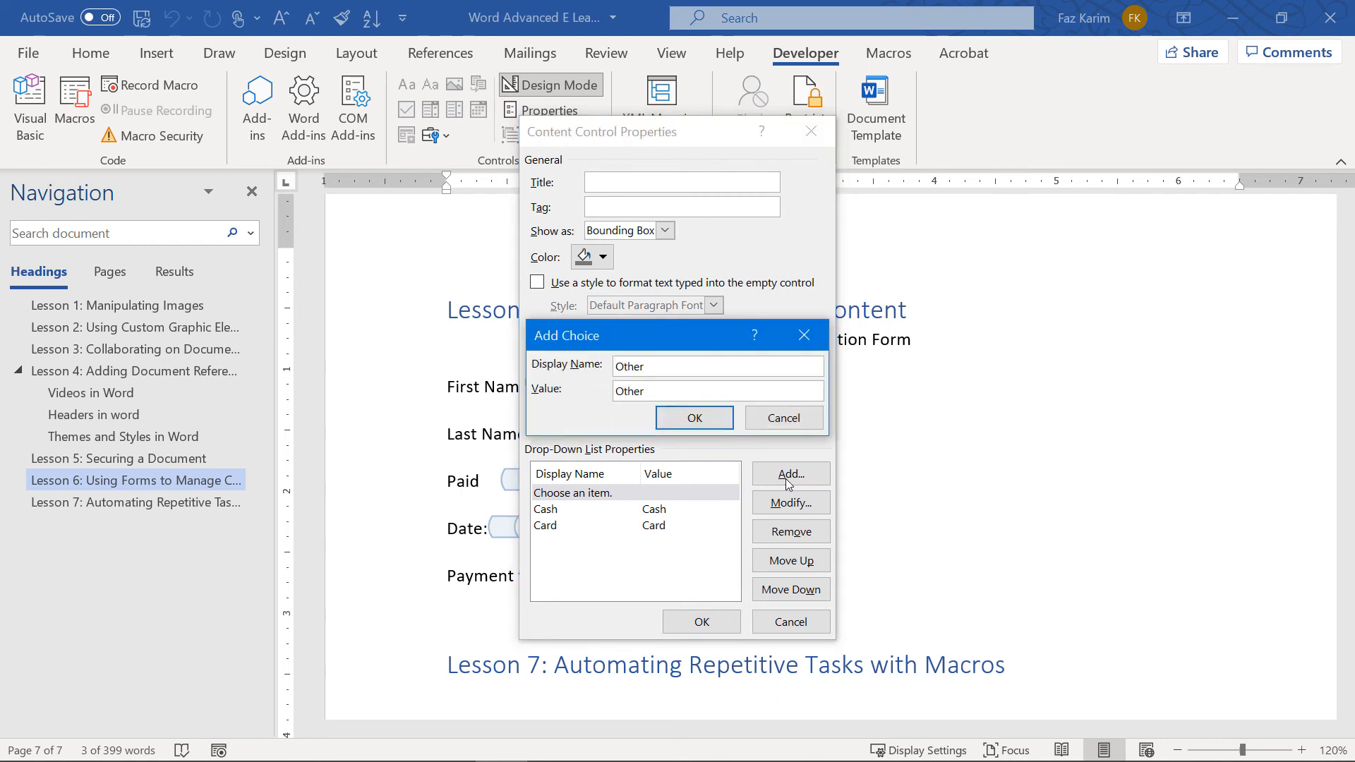
left_click(709, 420)
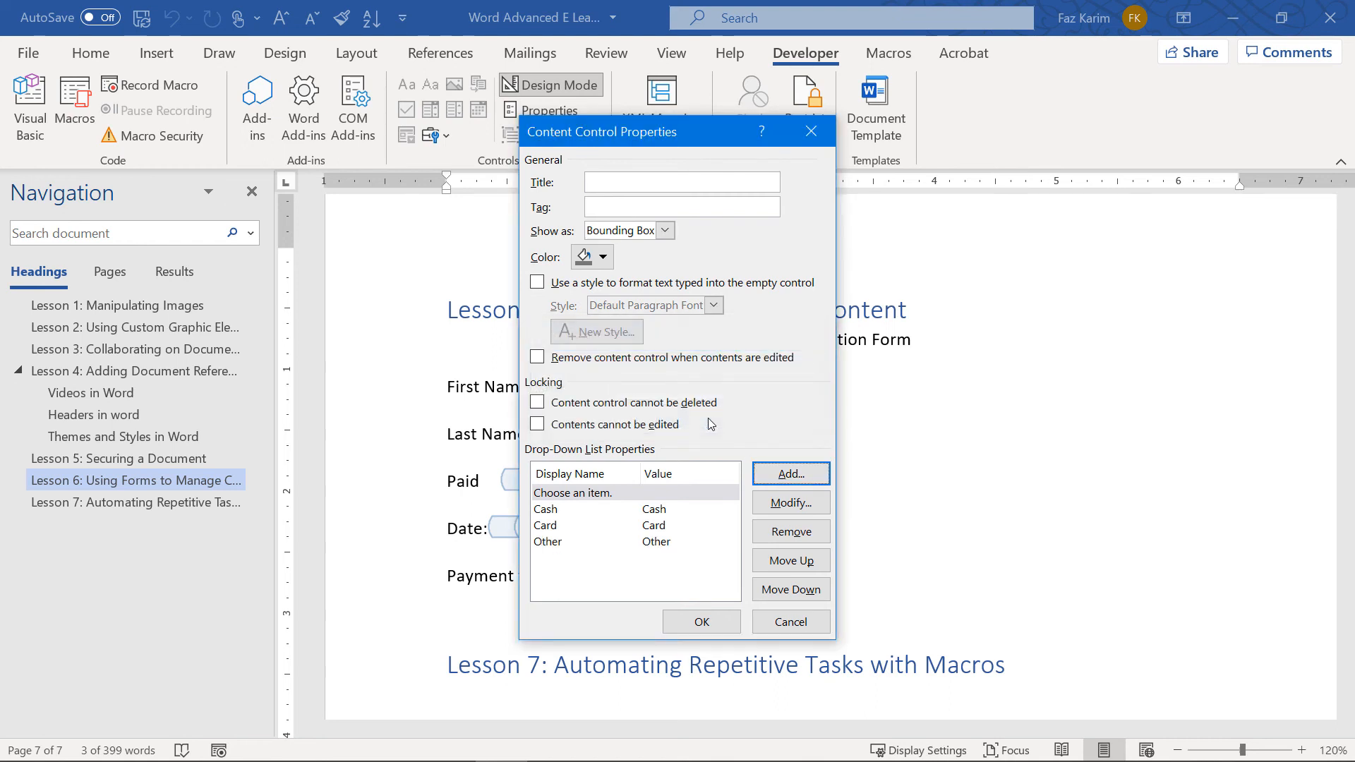
left_click(702, 625)
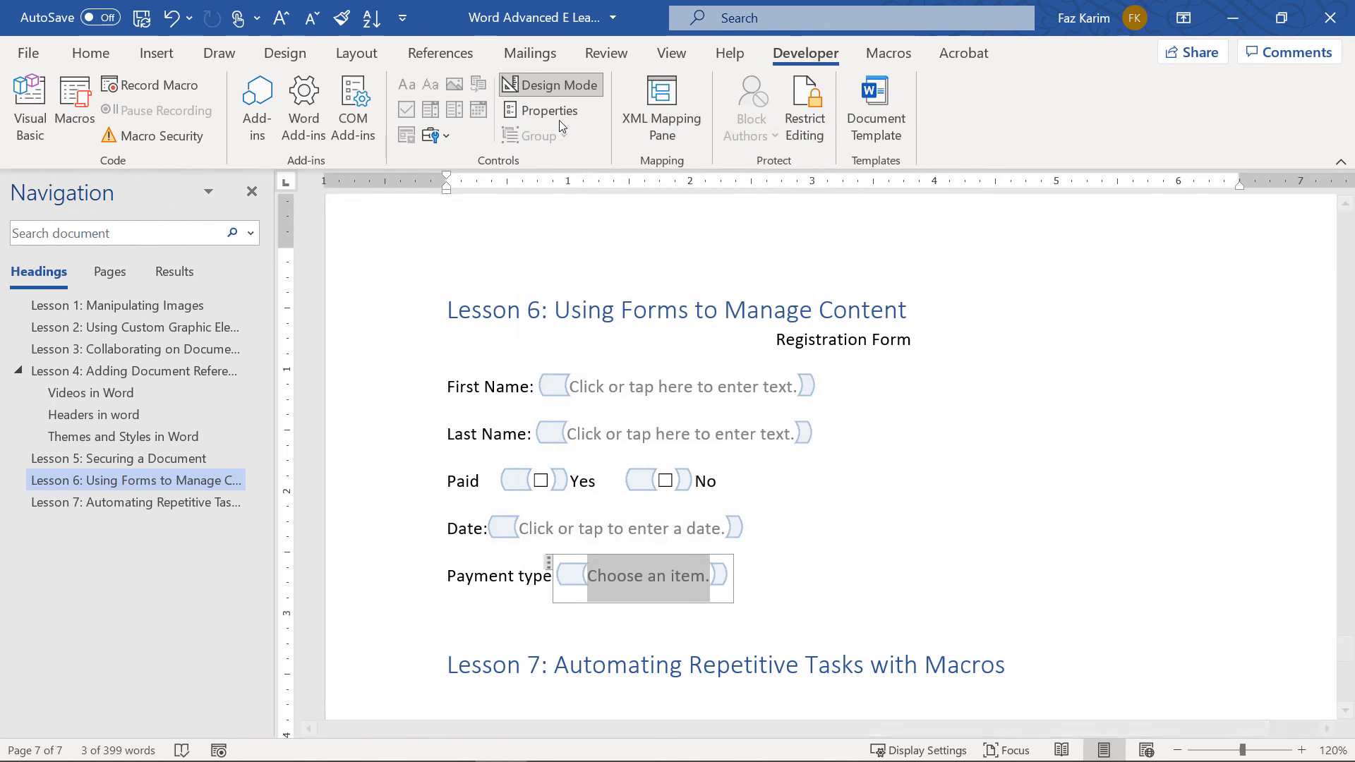
Leave Design Mode, set the Date field to today (7/8/2021) and tick Yes for Paid
left_click(550, 90)
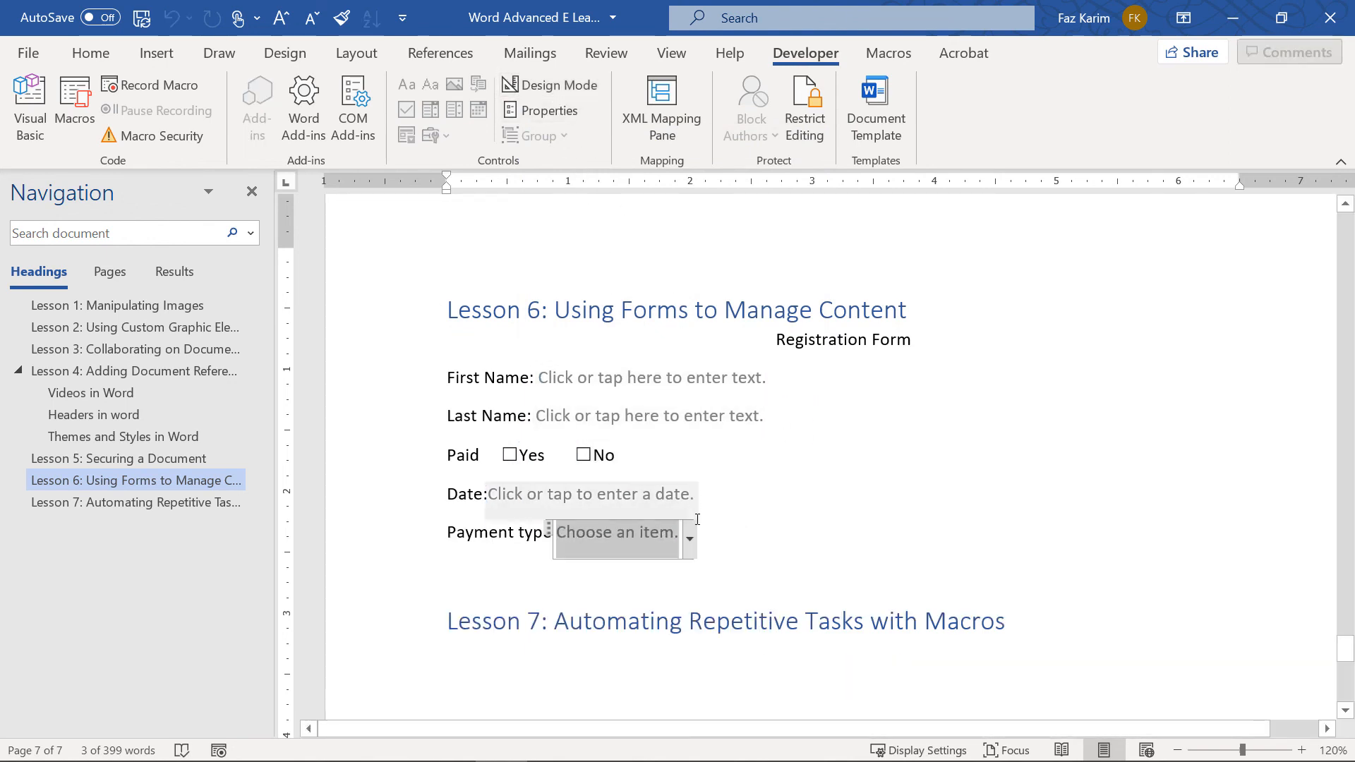
left_click(689, 542)
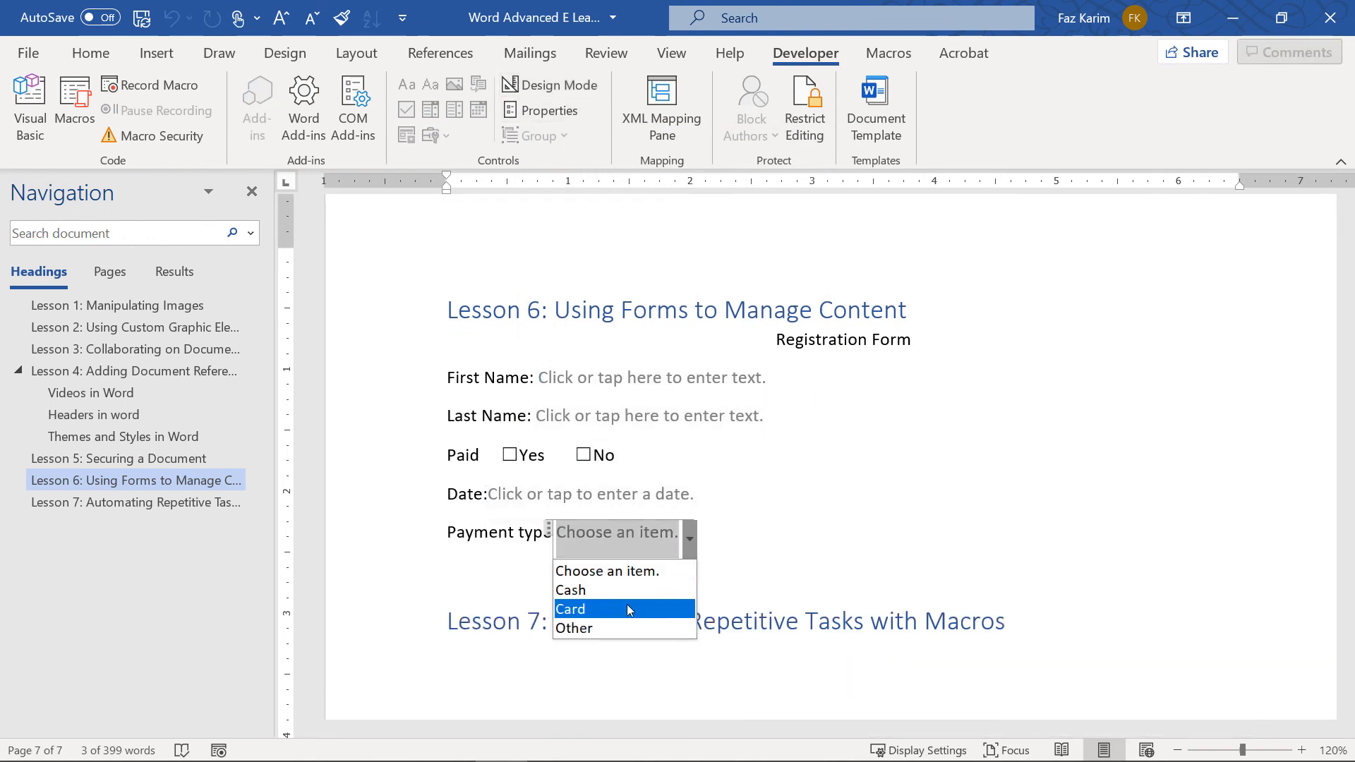
left_click(812, 516)
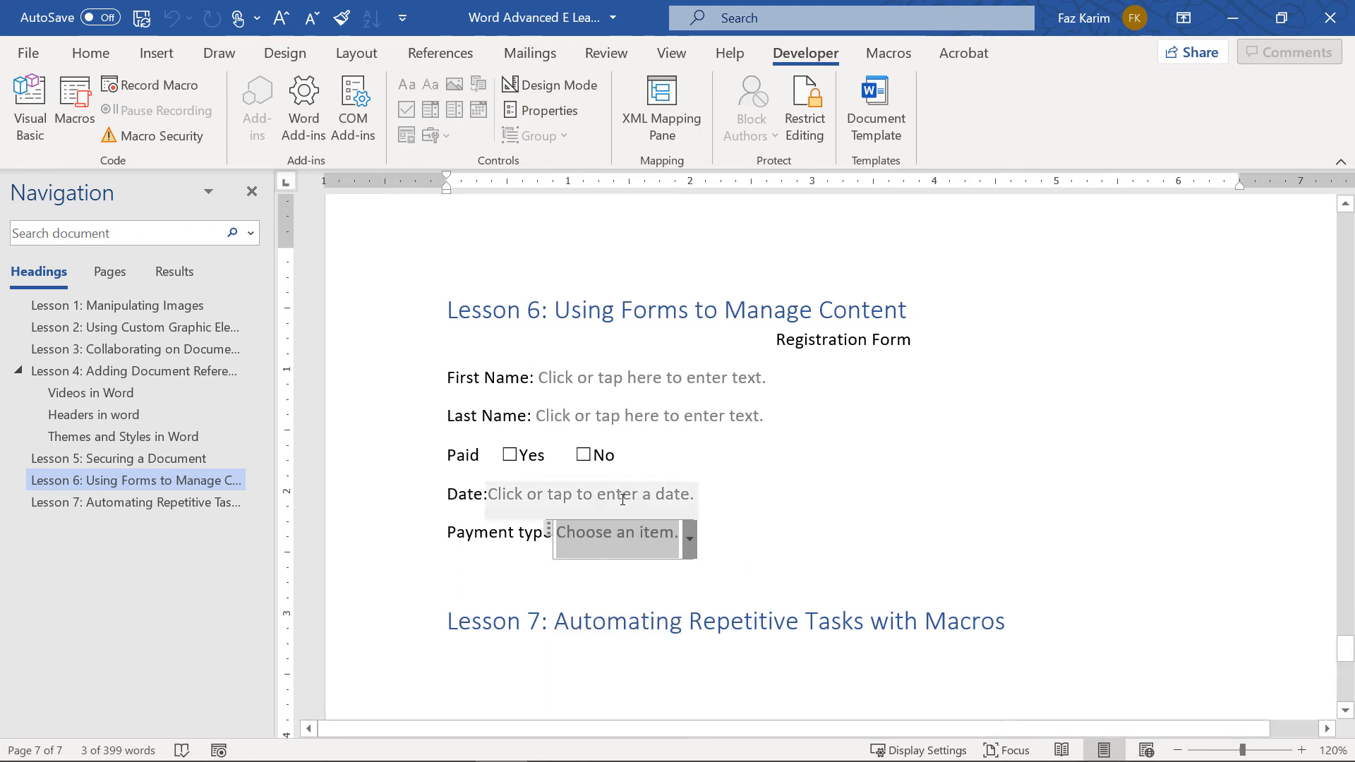
left_click(669, 494)
left_click(712, 501)
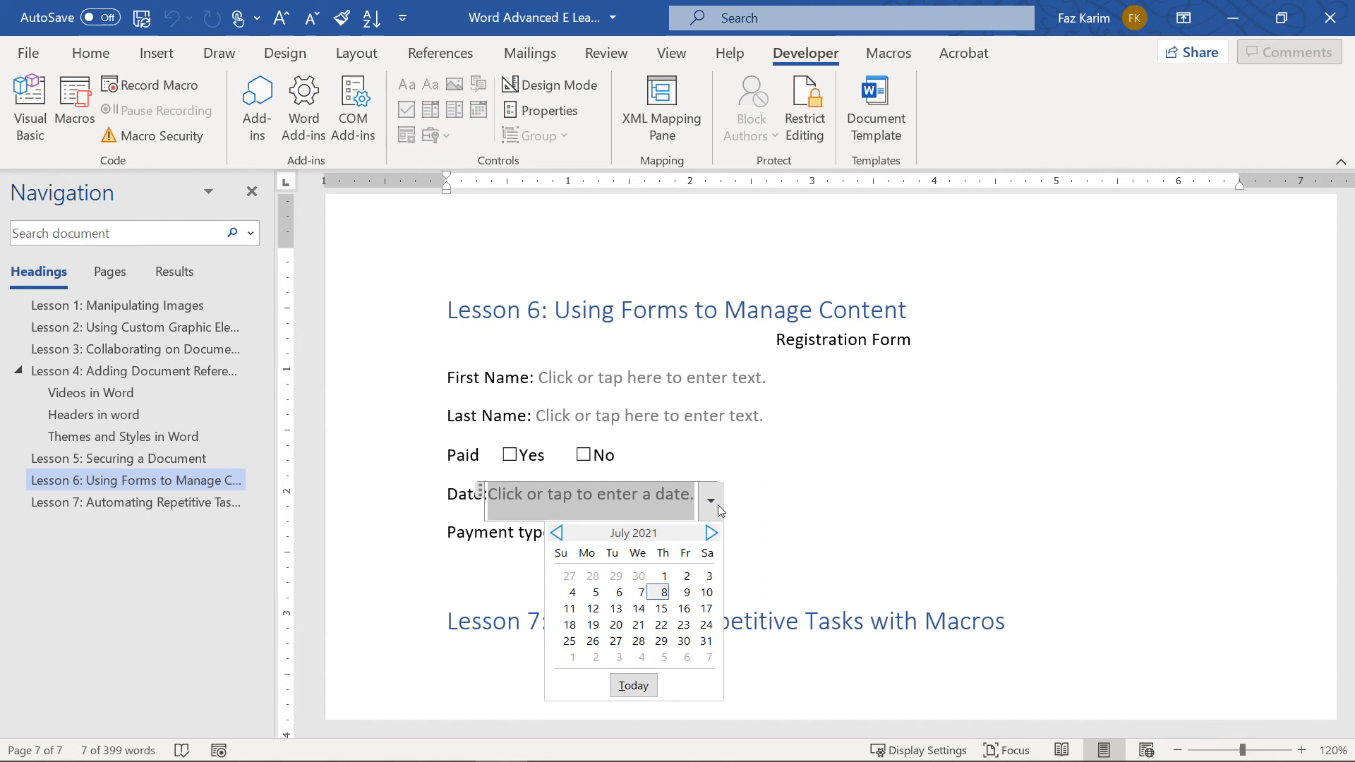
left_click(633, 685)
left_click(510, 455)
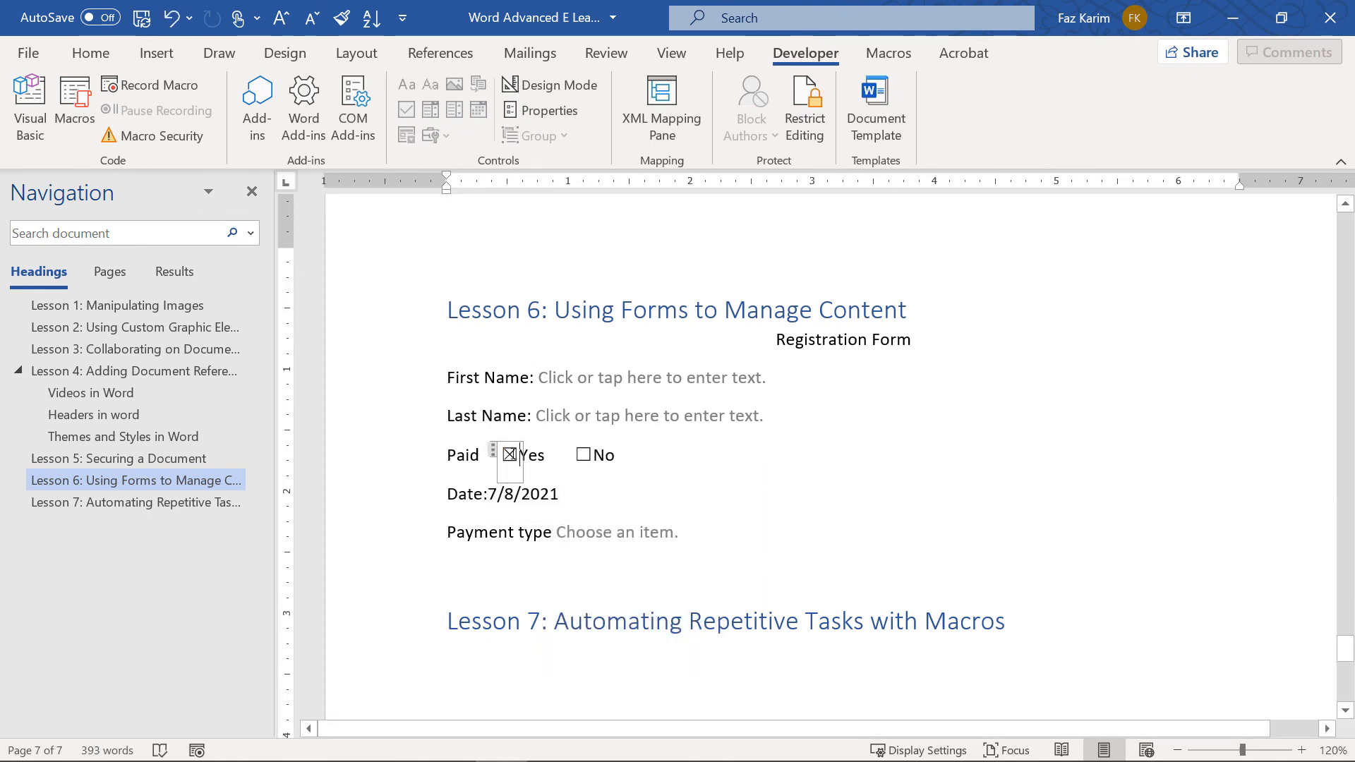
Enter the first and last name and choose Cash as the payment type
left_click(548, 390)
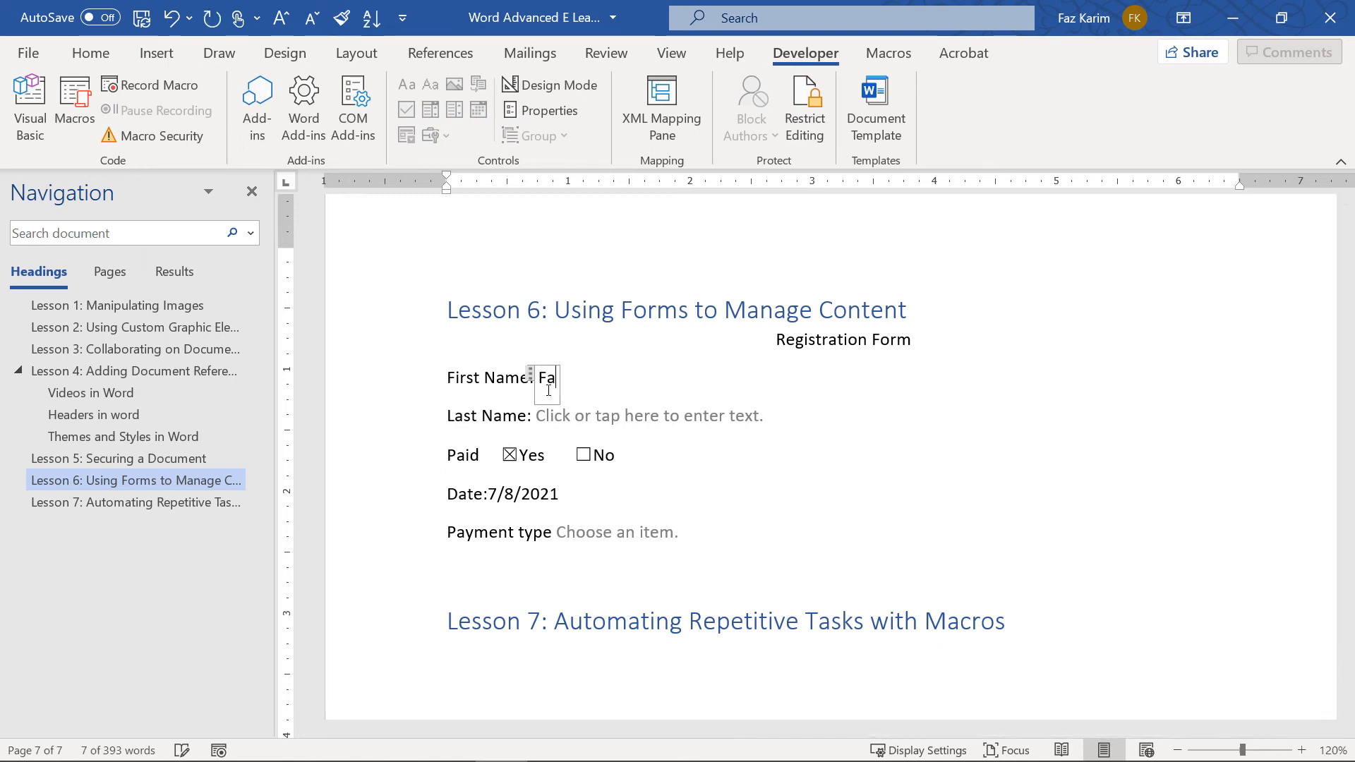
key("Tab")
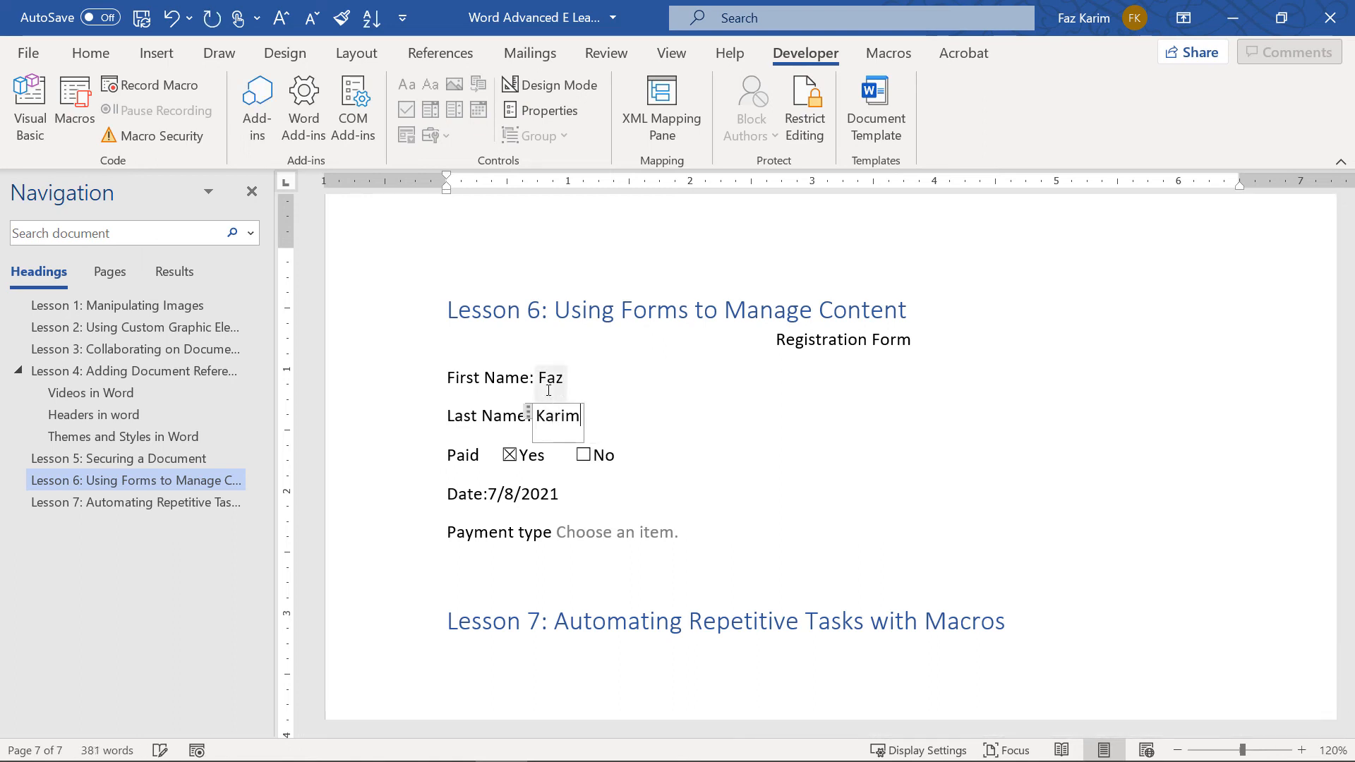
left_click(645, 536)
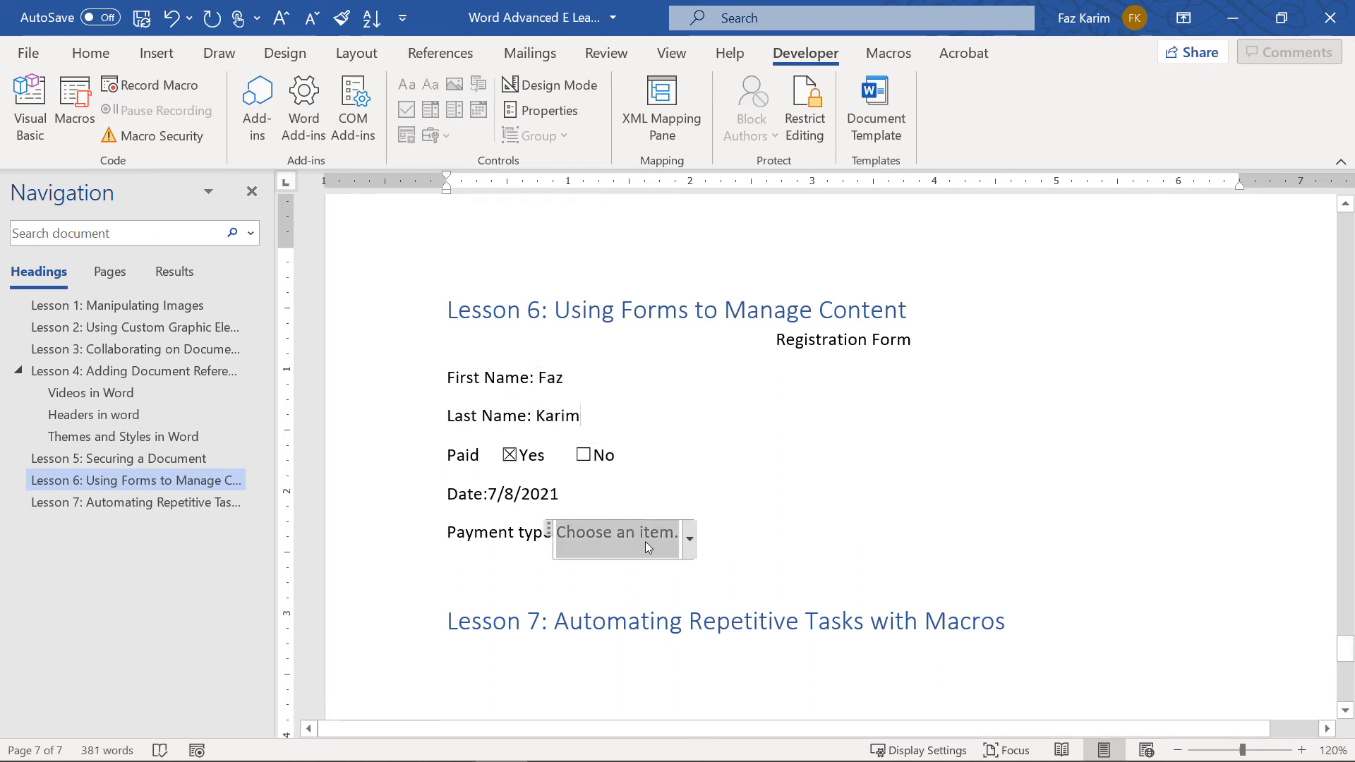
left_click(690, 540)
left_click(605, 591)
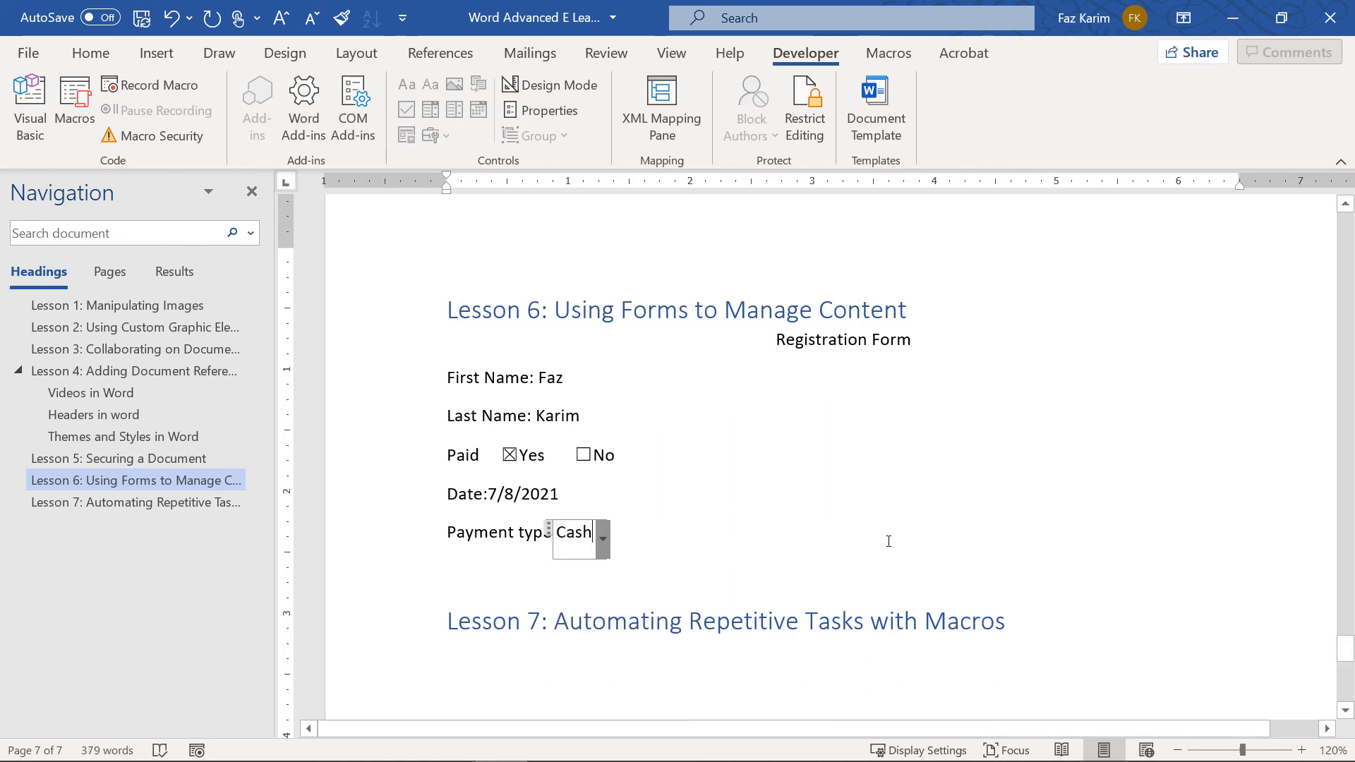
Bold the Registration Form title and review the filled-in name and check box entries
left_click_drag(983, 342, 689, 348)
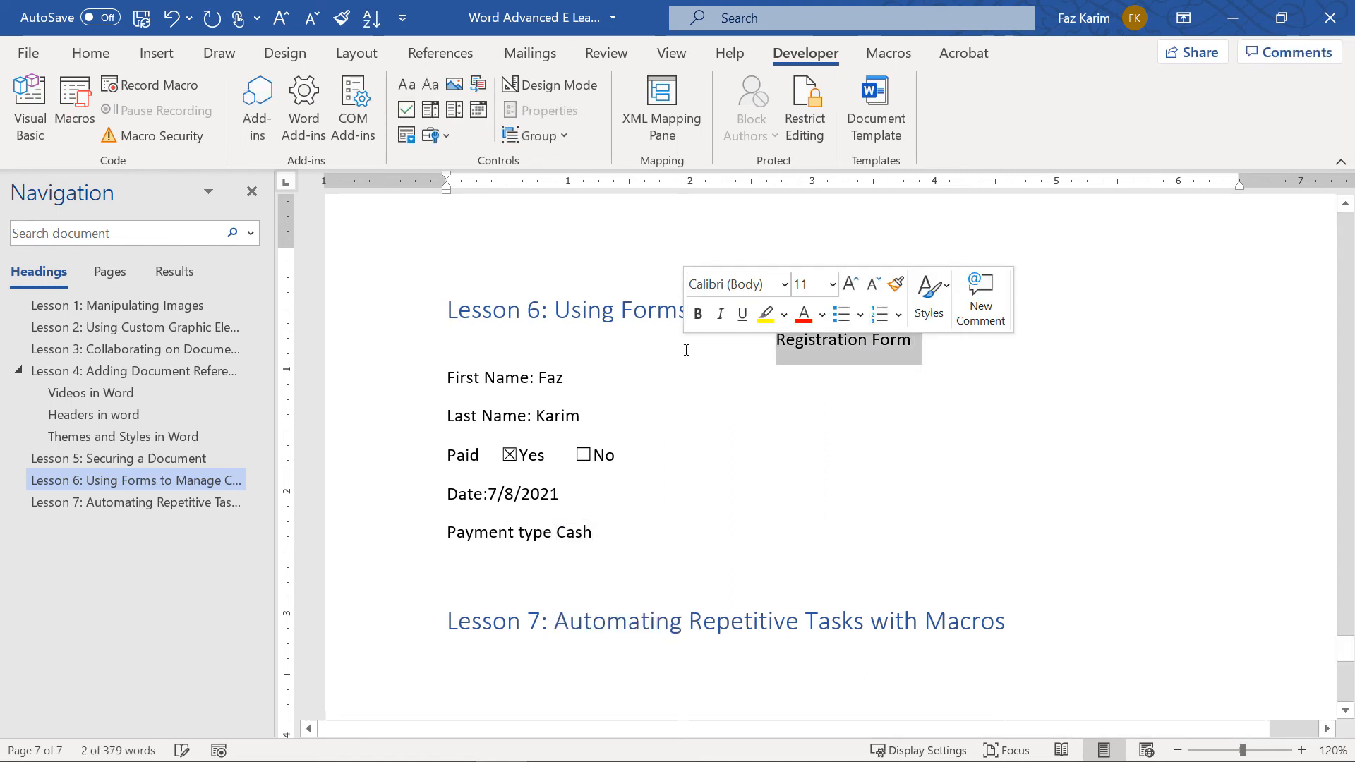
key("ctrl+b")
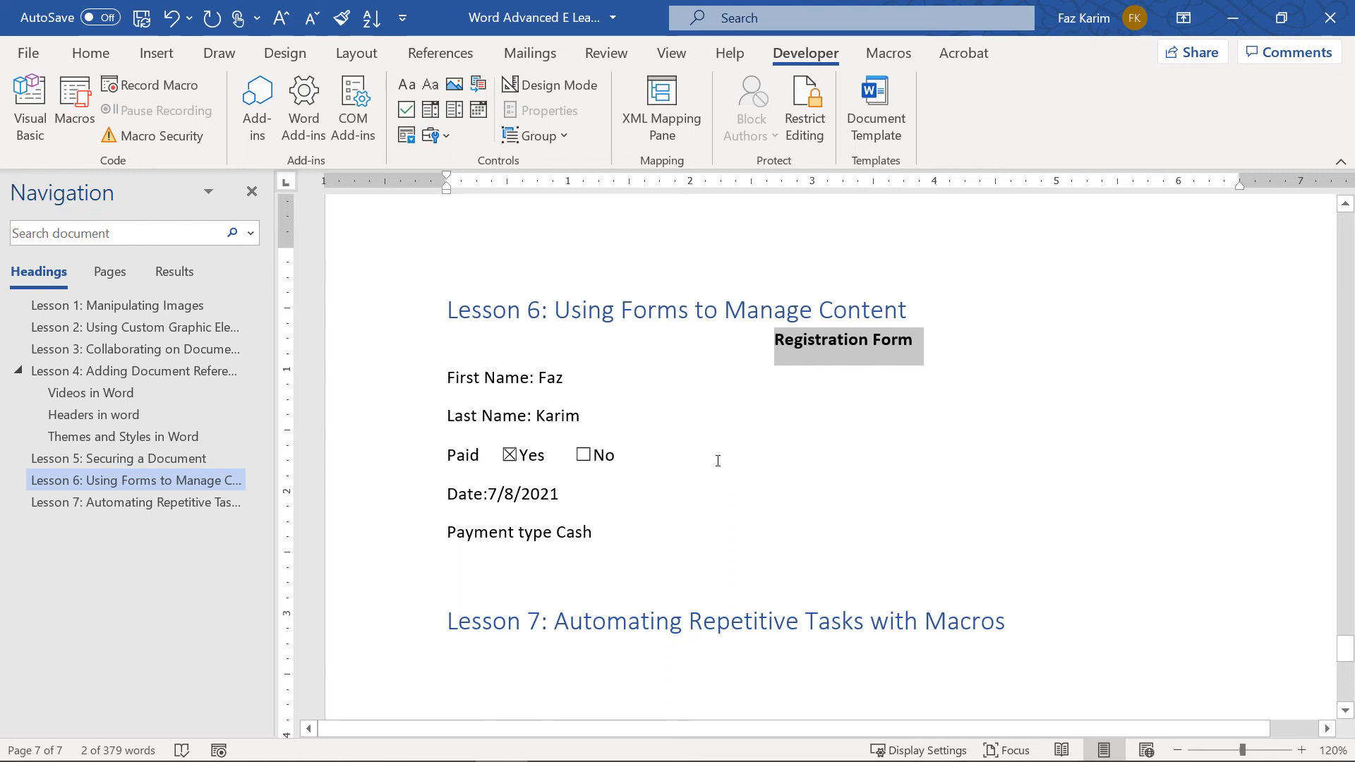
left_click(575, 385)
left_click(566, 416)
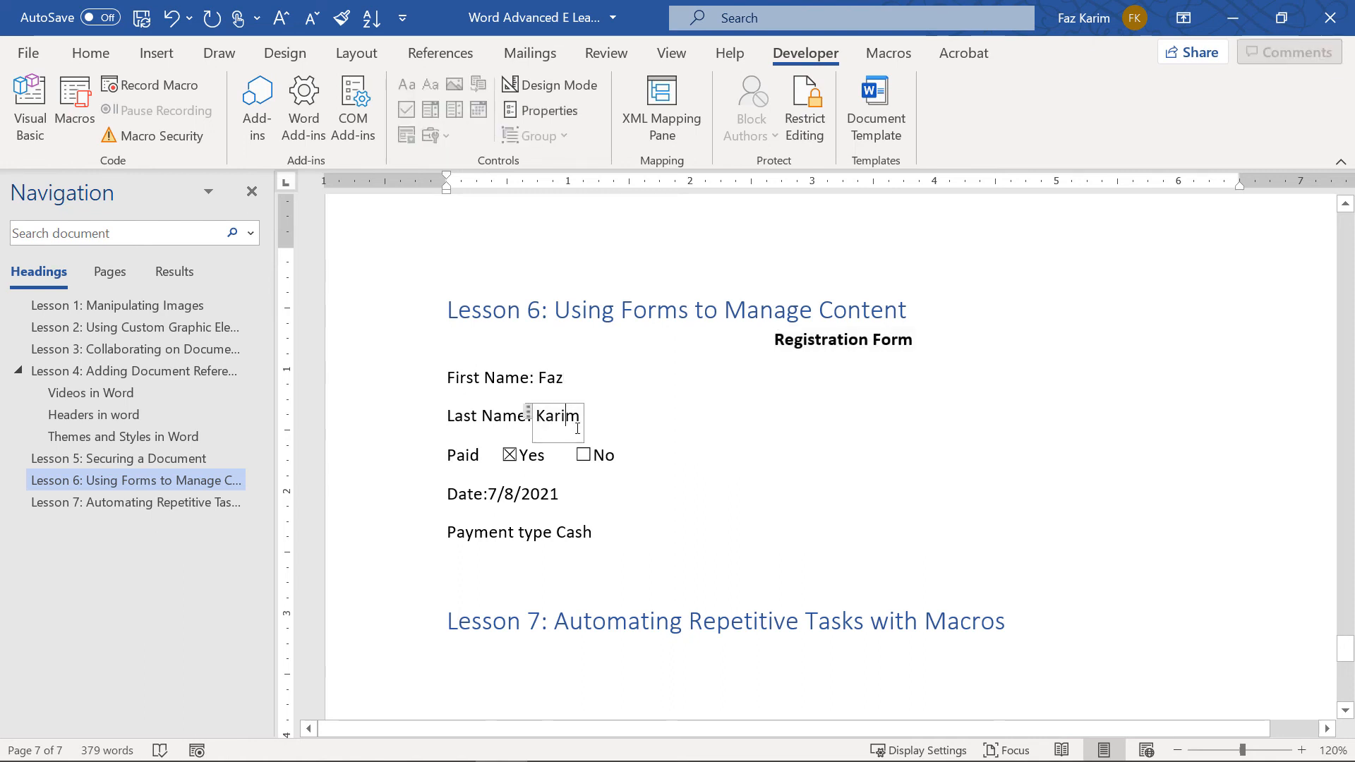
left_click(593, 459)
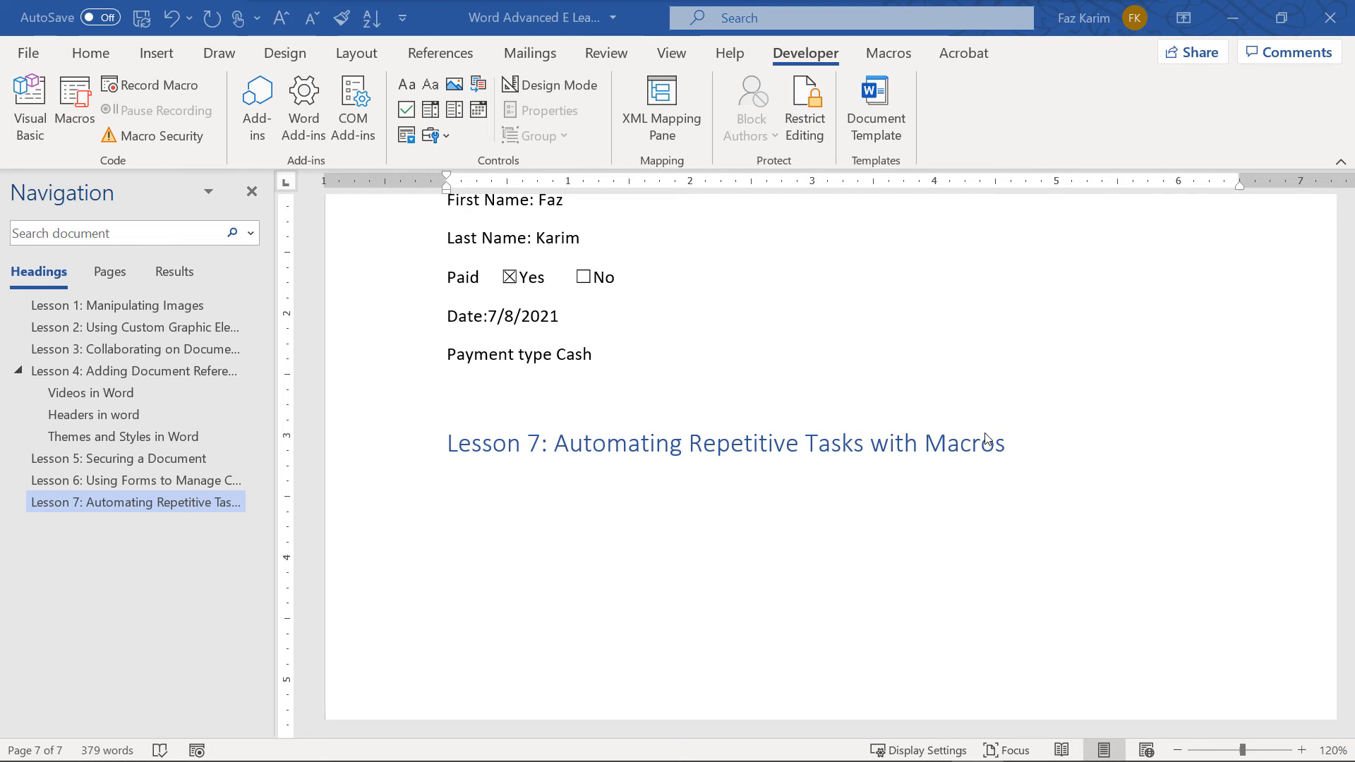
left_click(1050, 468)
Type 'VBA - visual basic for application' on the empty line below the Lesson 7 heading
left_click(1040, 453)
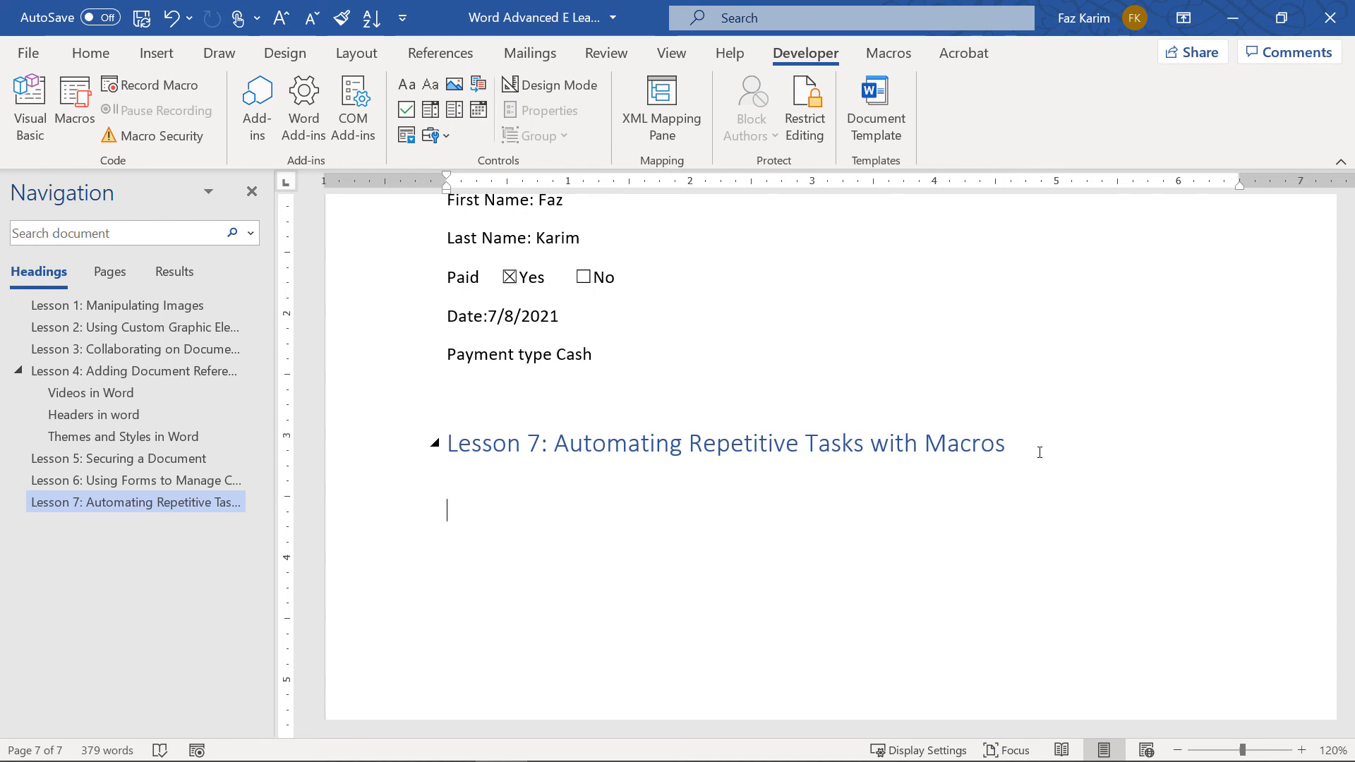
type("VBA - vis")
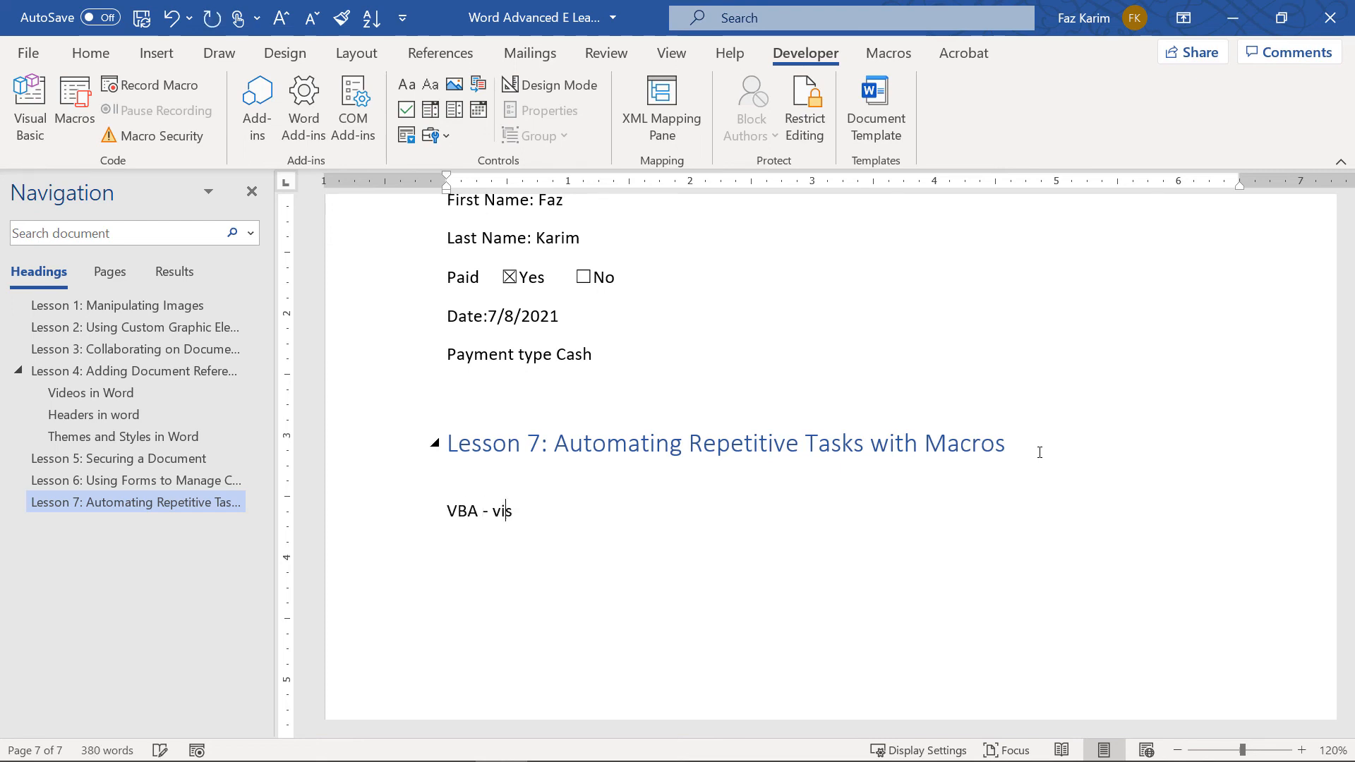
type("ual basic for ")
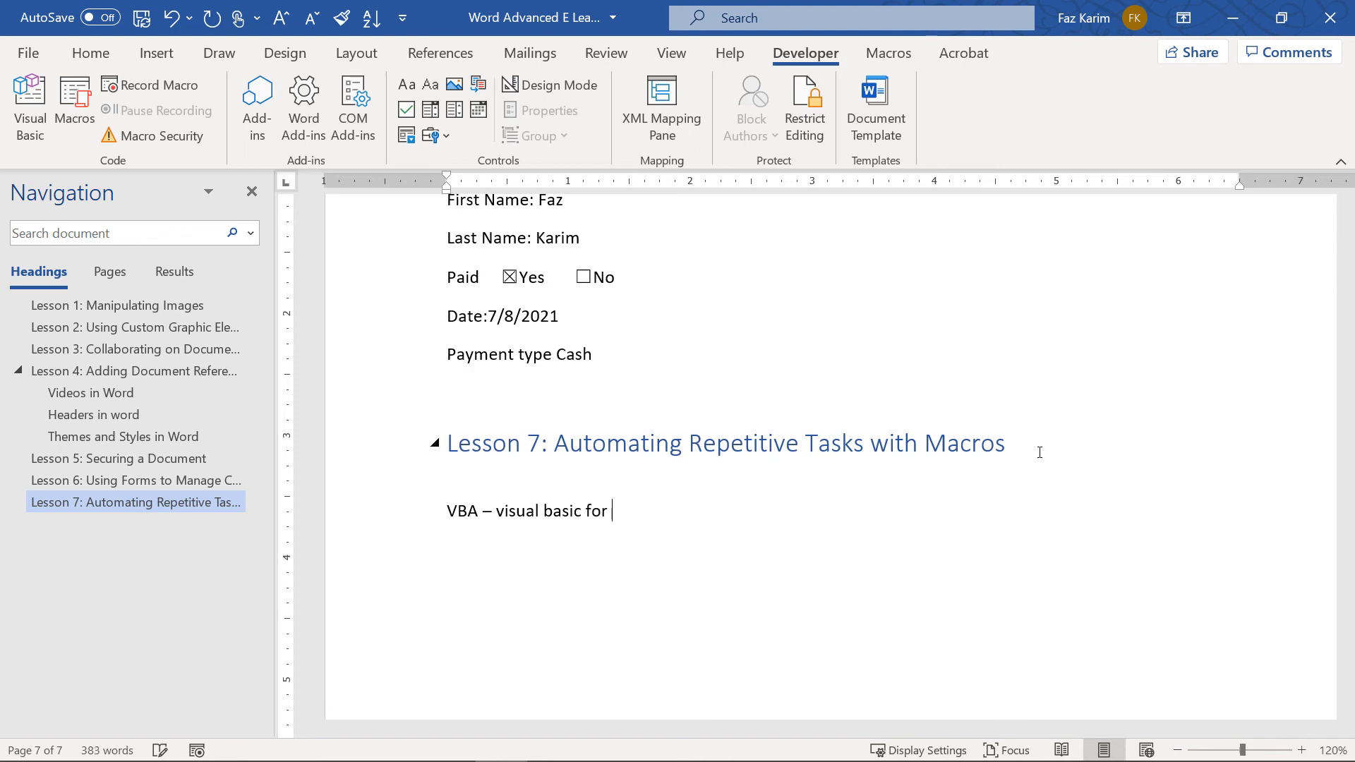
type("application")
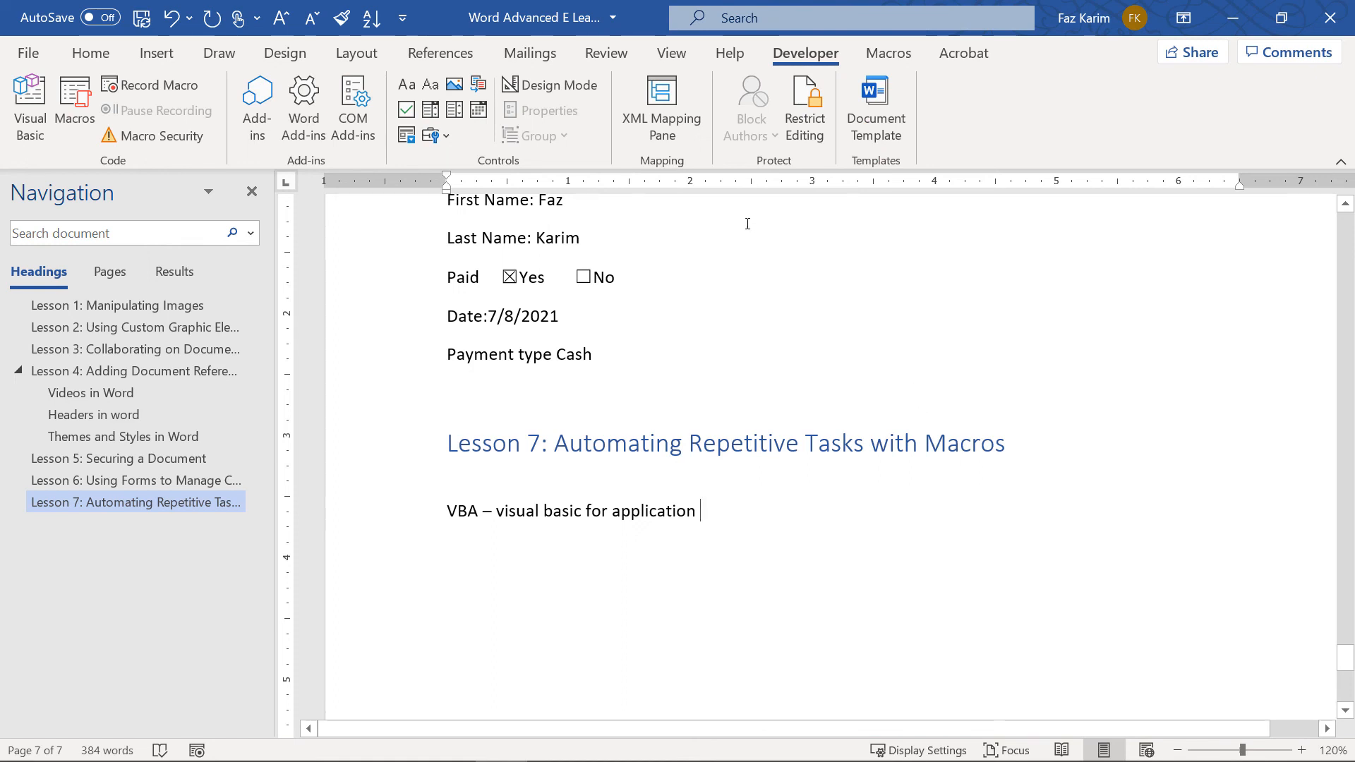
right_click(521, 56)
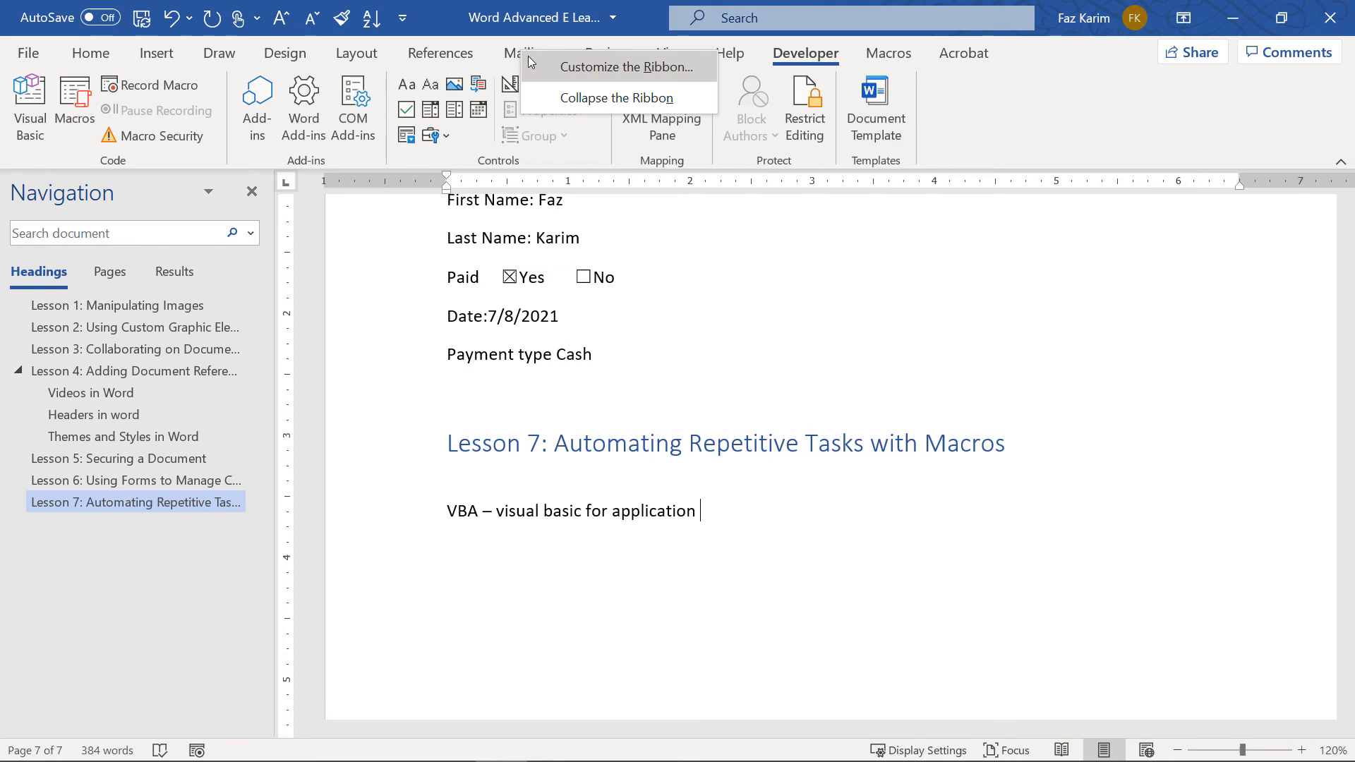
left_click(528, 56)
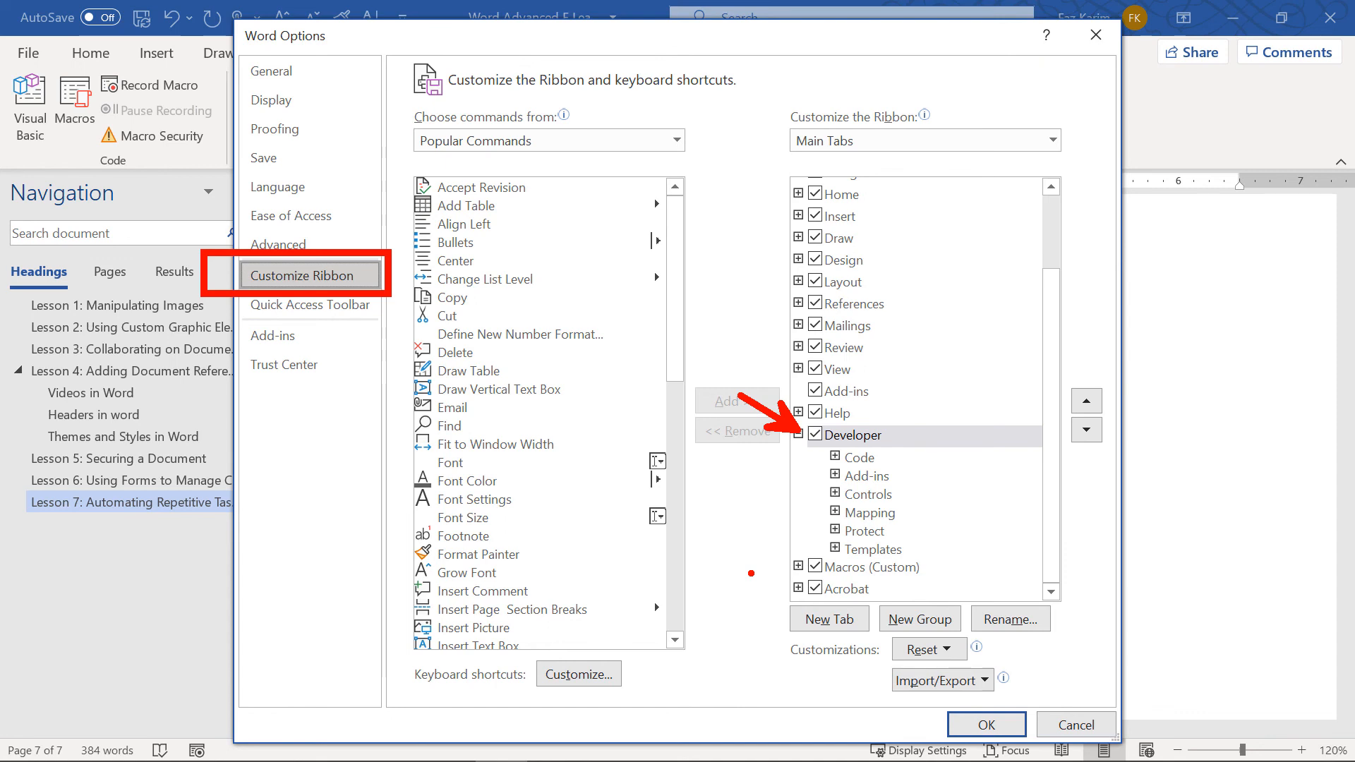
left_click(986, 724)
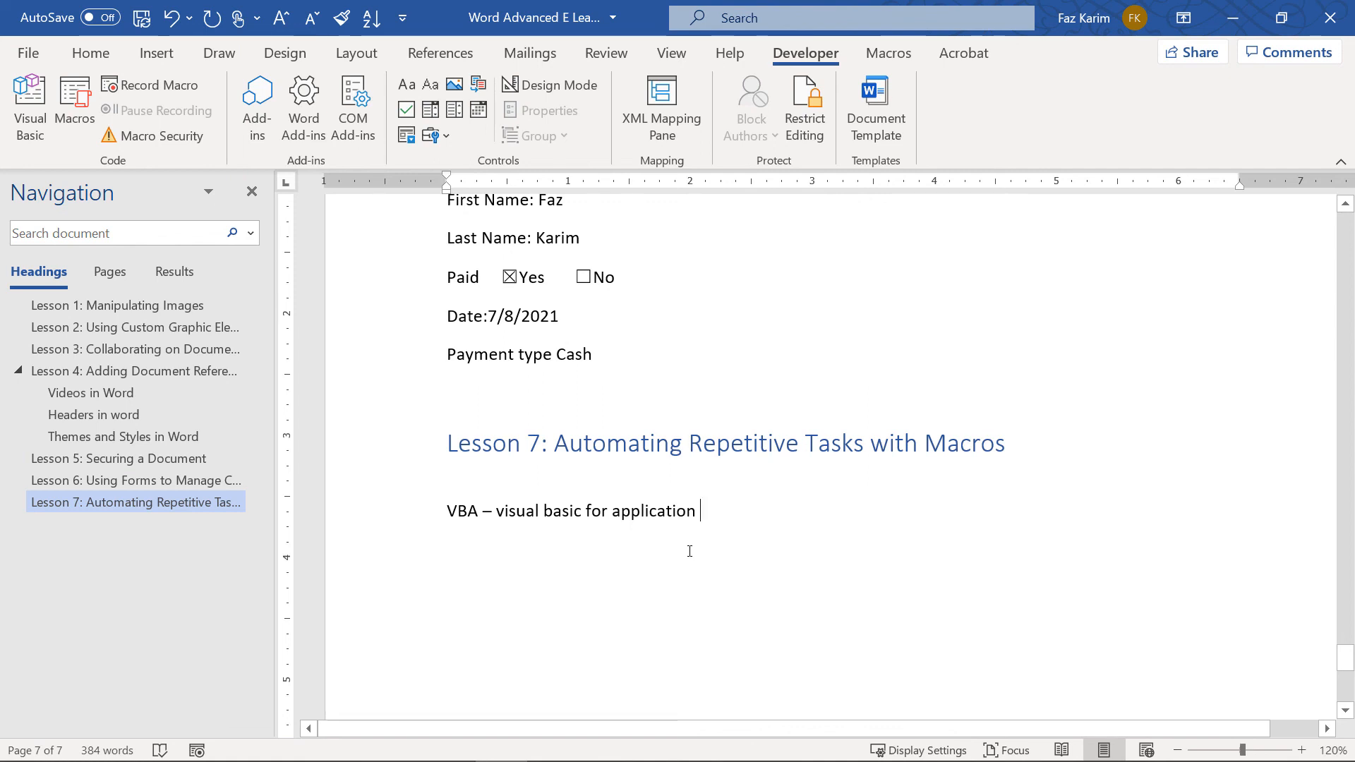
Apply bold italic to the VBA line, clear it again, and switch to the Developer tab
left_click_drag(713, 515, 446, 510)
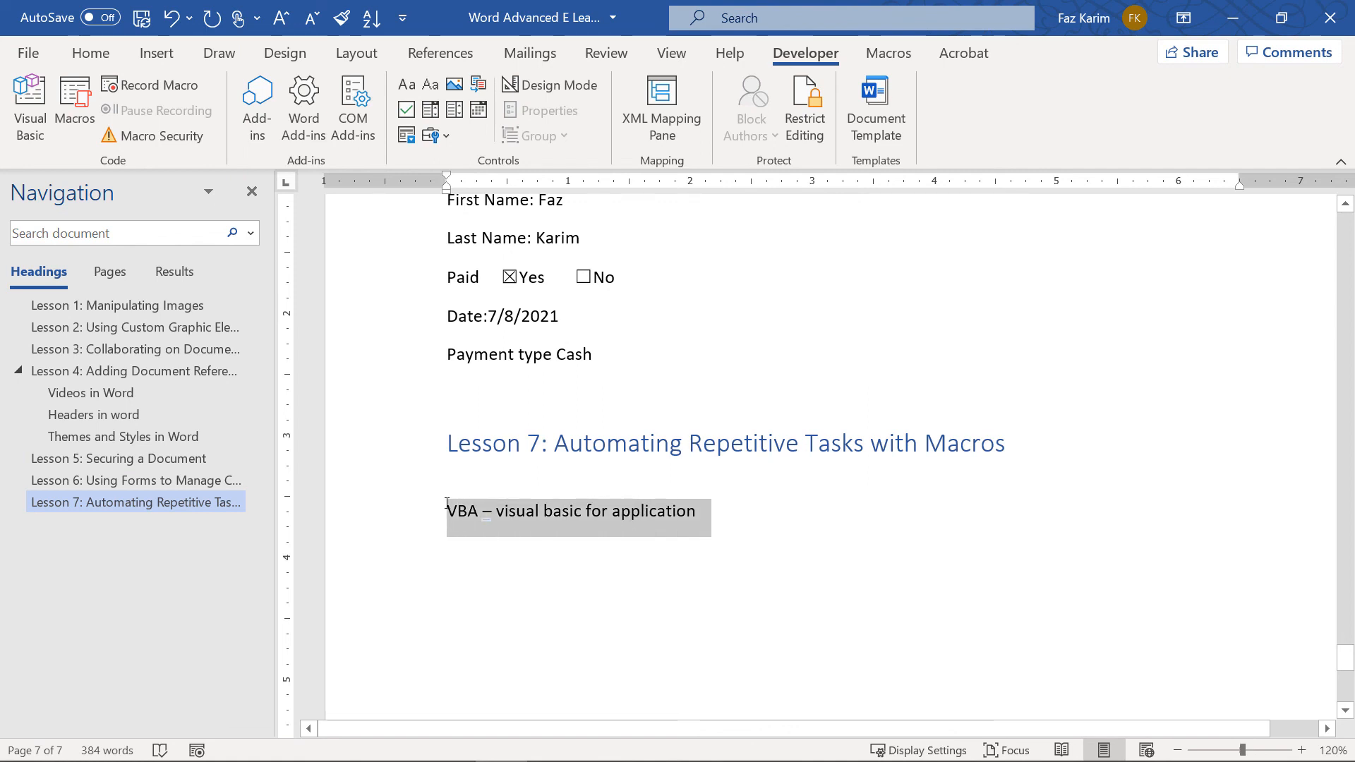
left_click(90, 53)
left_click(108, 122)
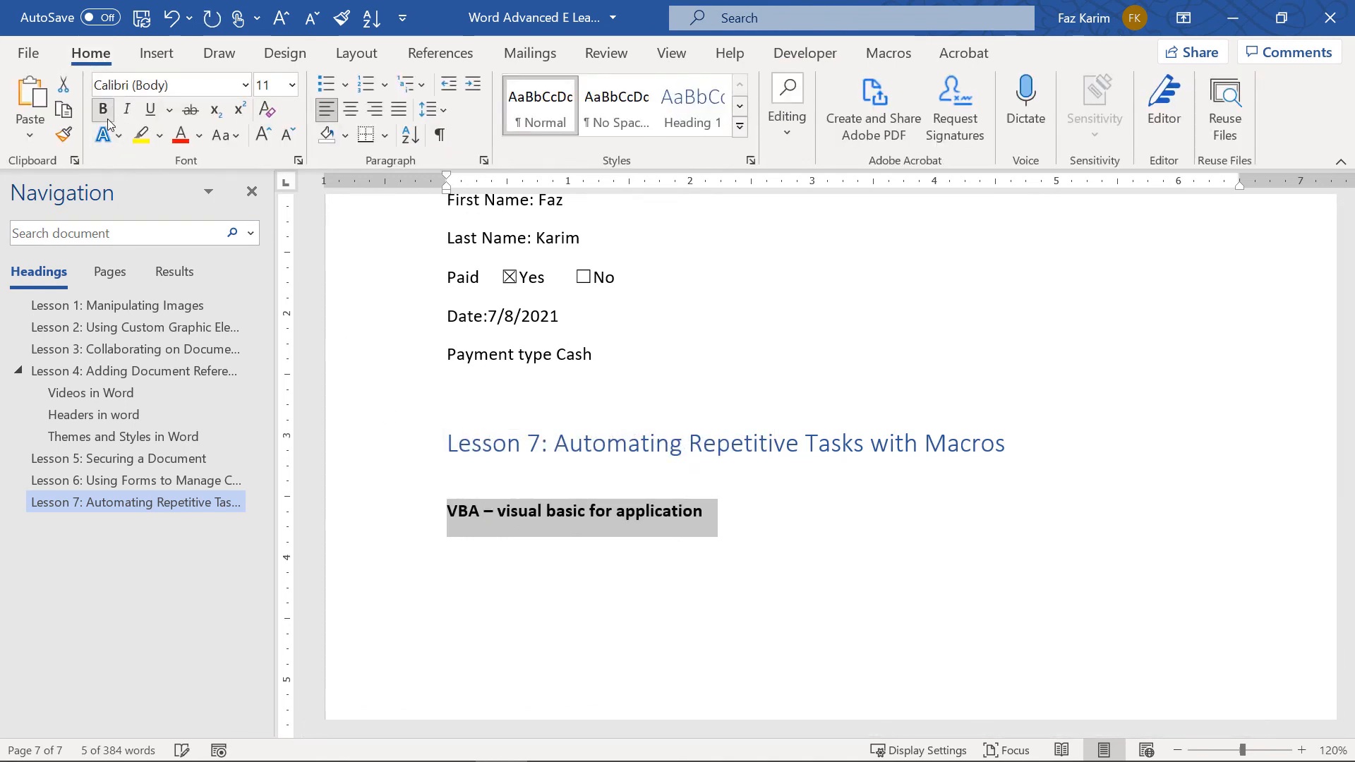
left_click(126, 109)
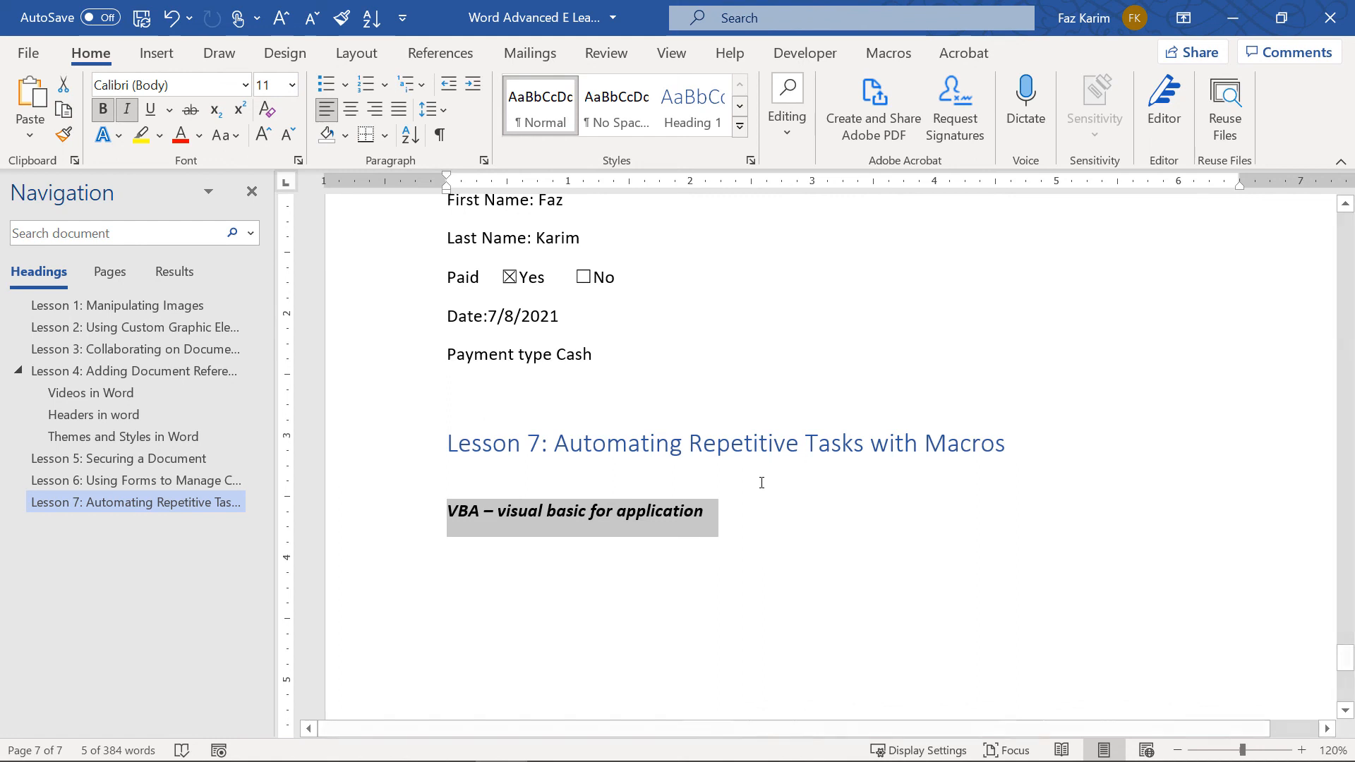
left_click(103, 110)
left_click(127, 110)
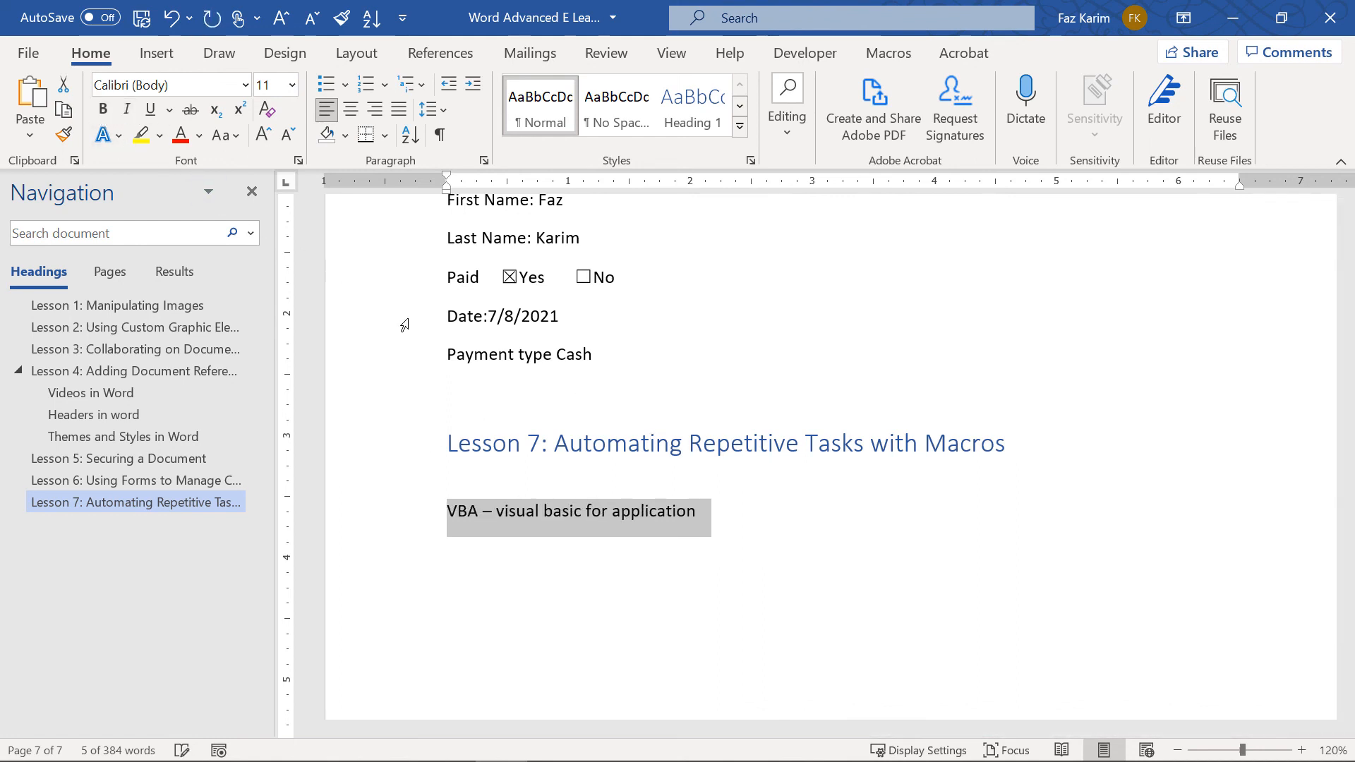
left_click(758, 512)
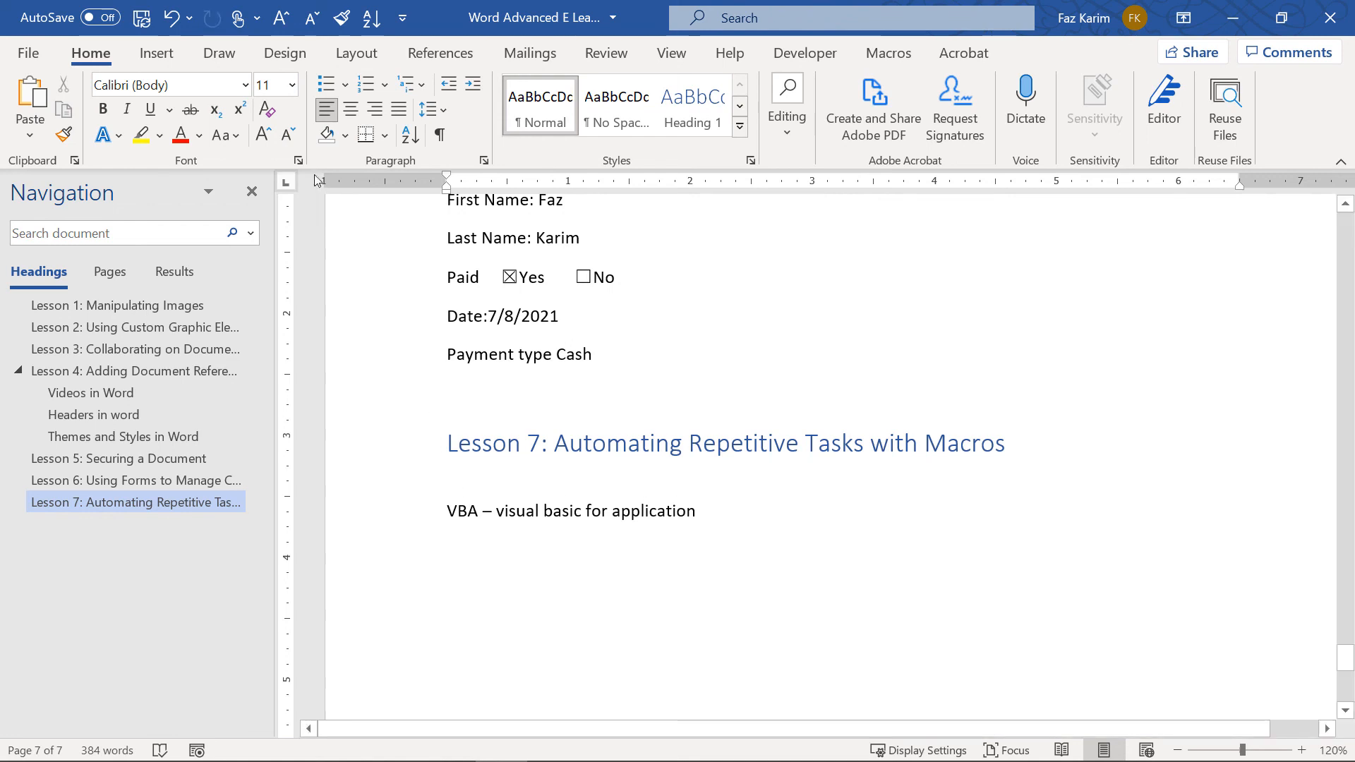
left_click(809, 51)
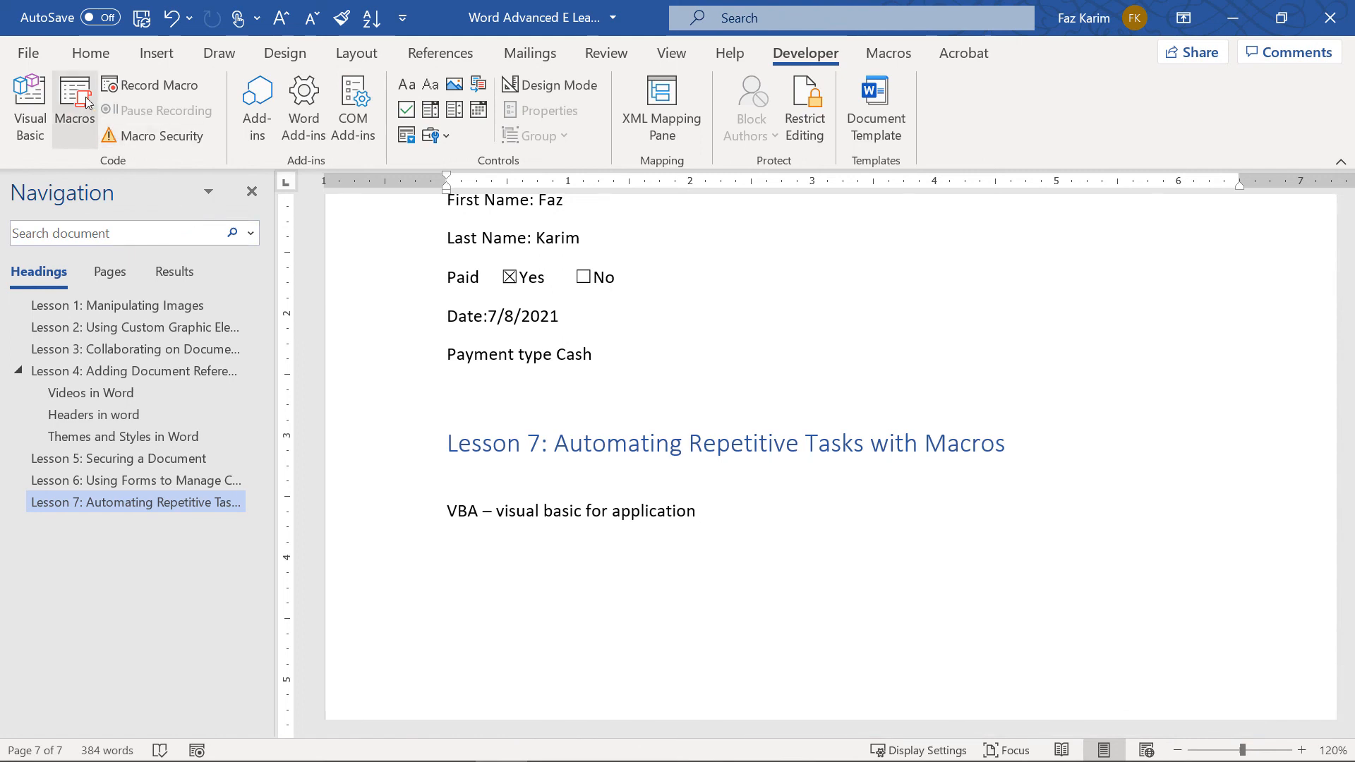
Name a new macro BoldItalics and add it as a Quick Access Toolbar button
left_click(148, 86)
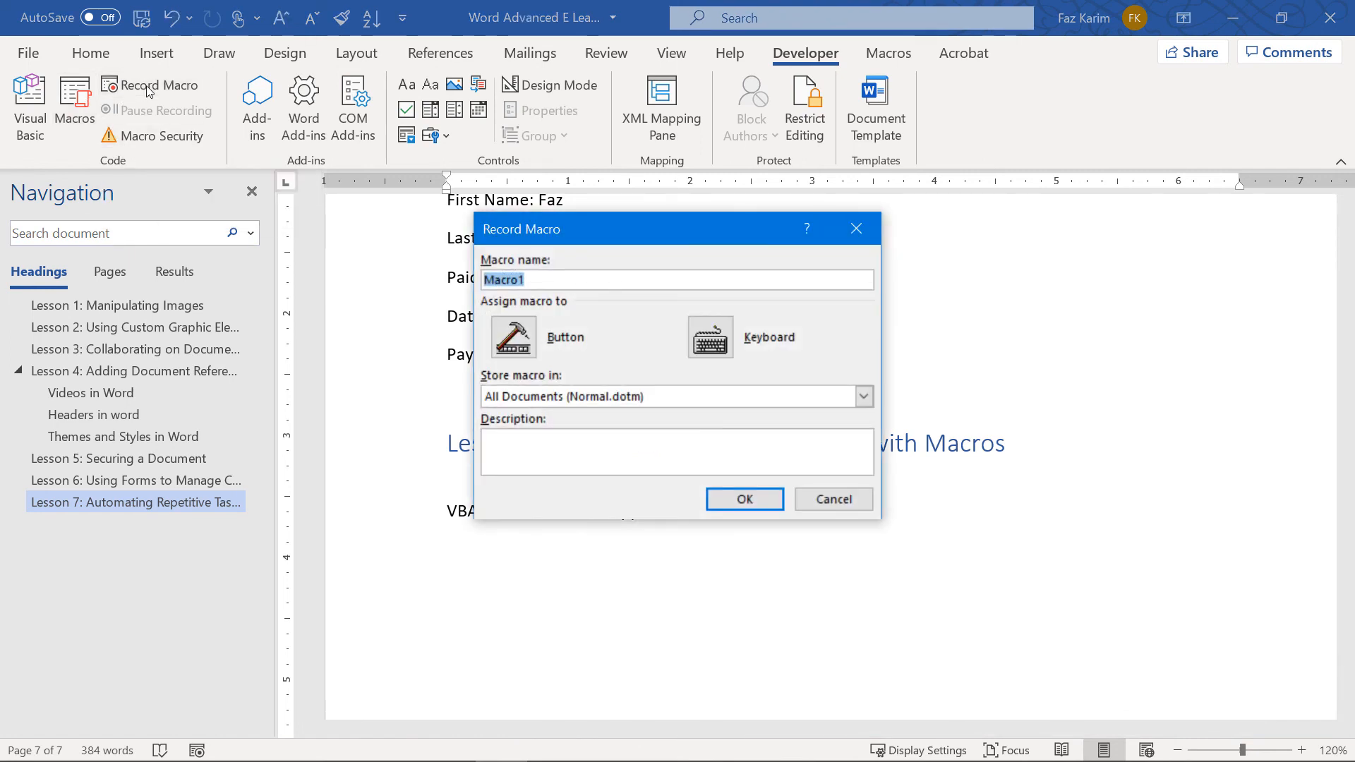
key("BackSpace")
type("BoldItalics")
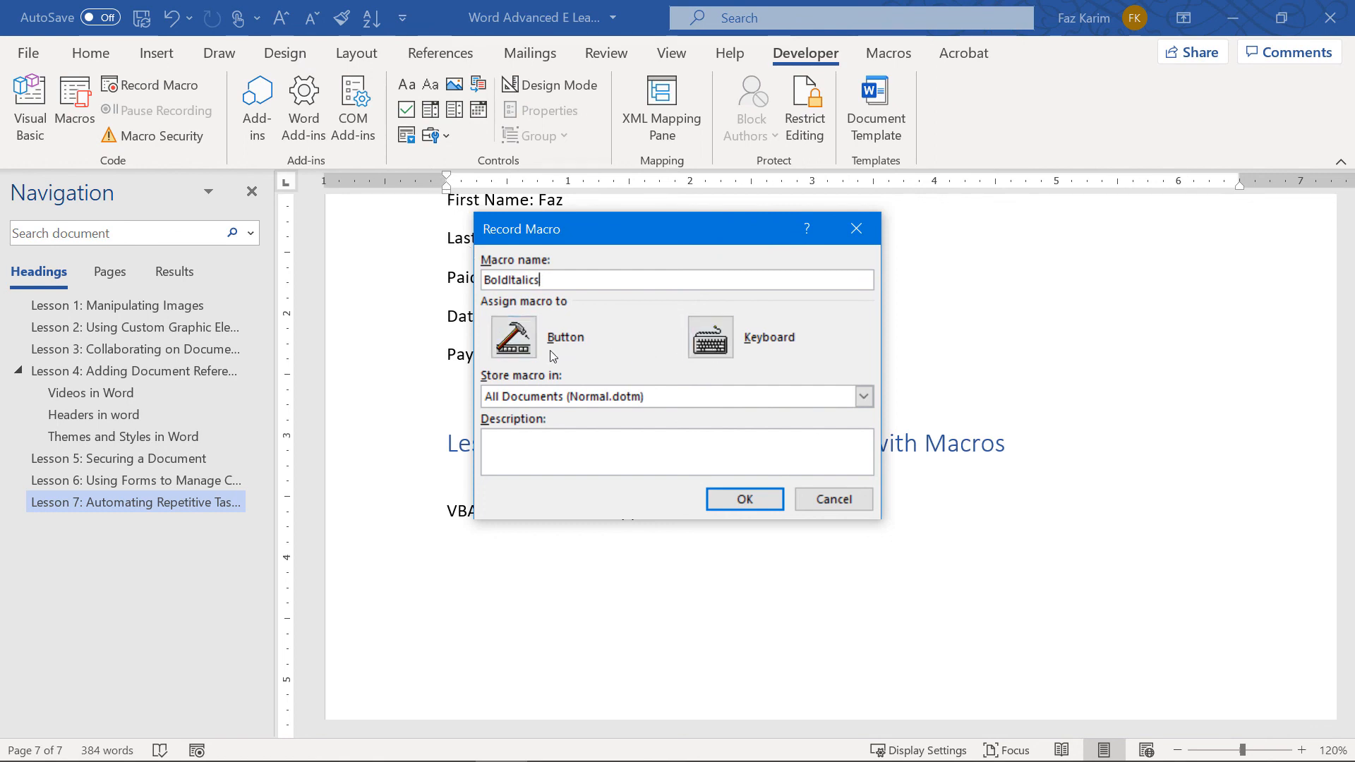
left_click(529, 354)
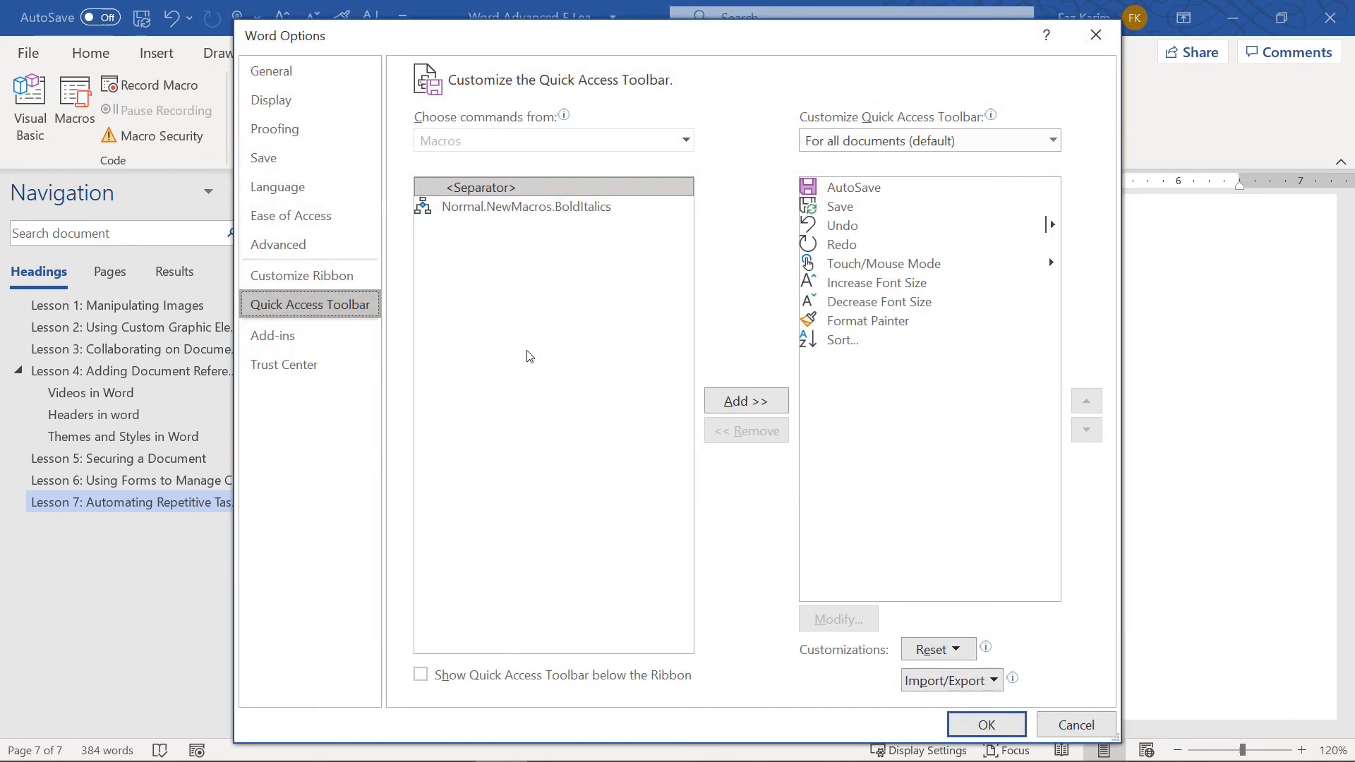
left_click(545, 208)
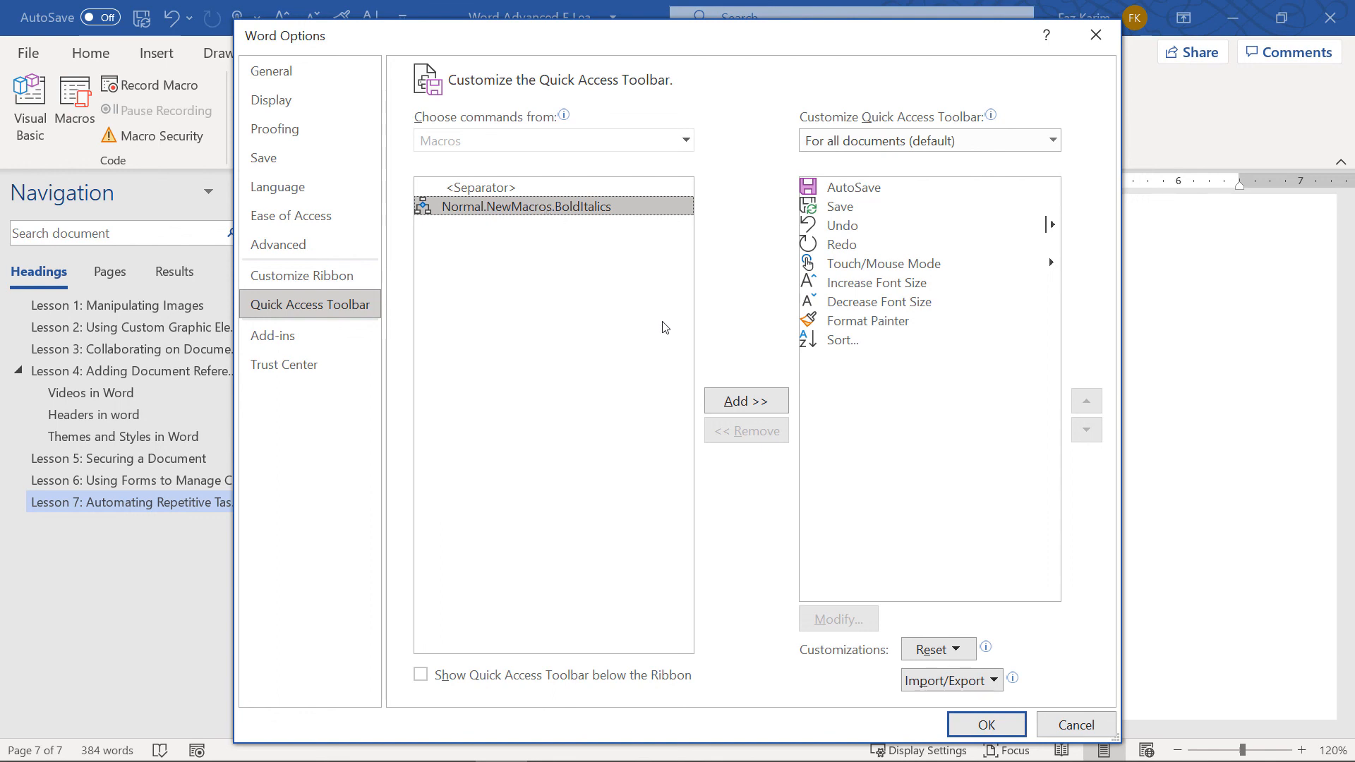
left_click(761, 400)
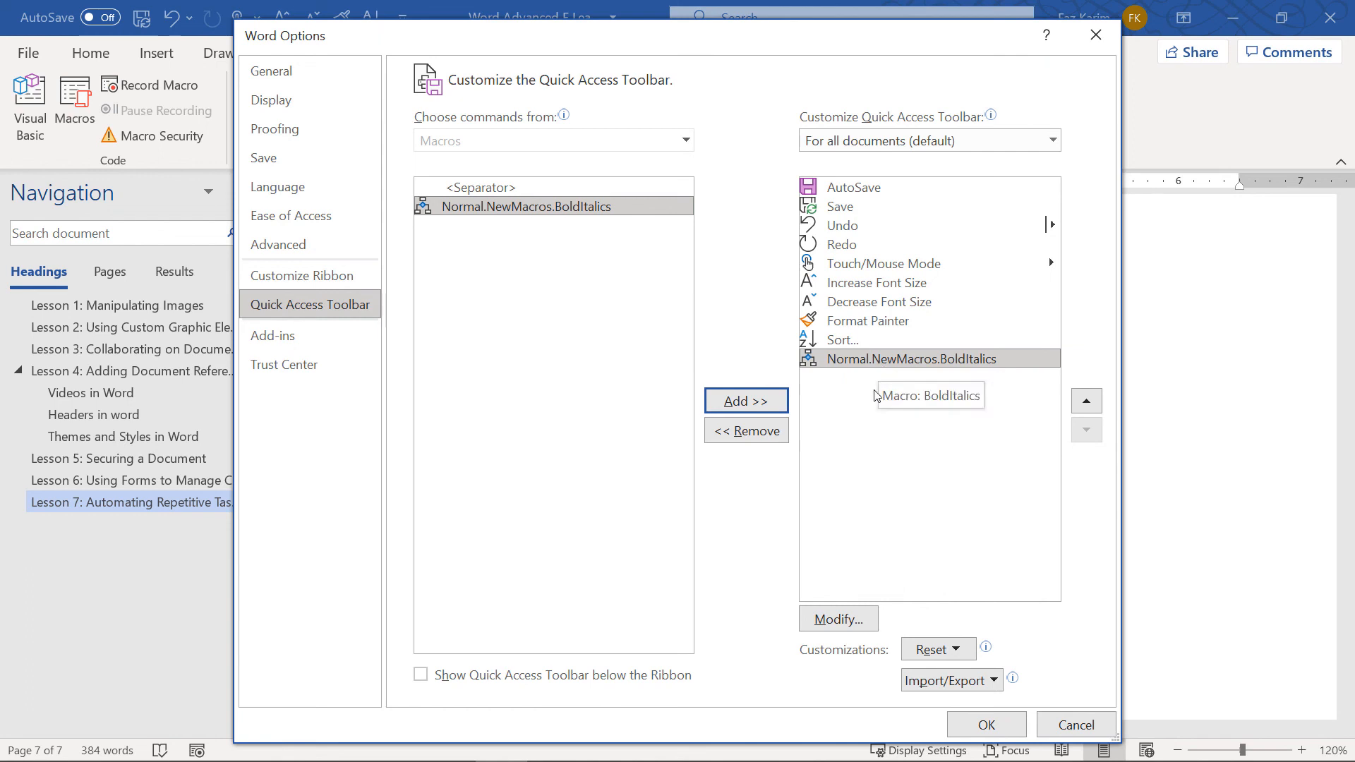
Give the button a smiley icon and the display name BoldItalics, then start recording
left_click(835, 622)
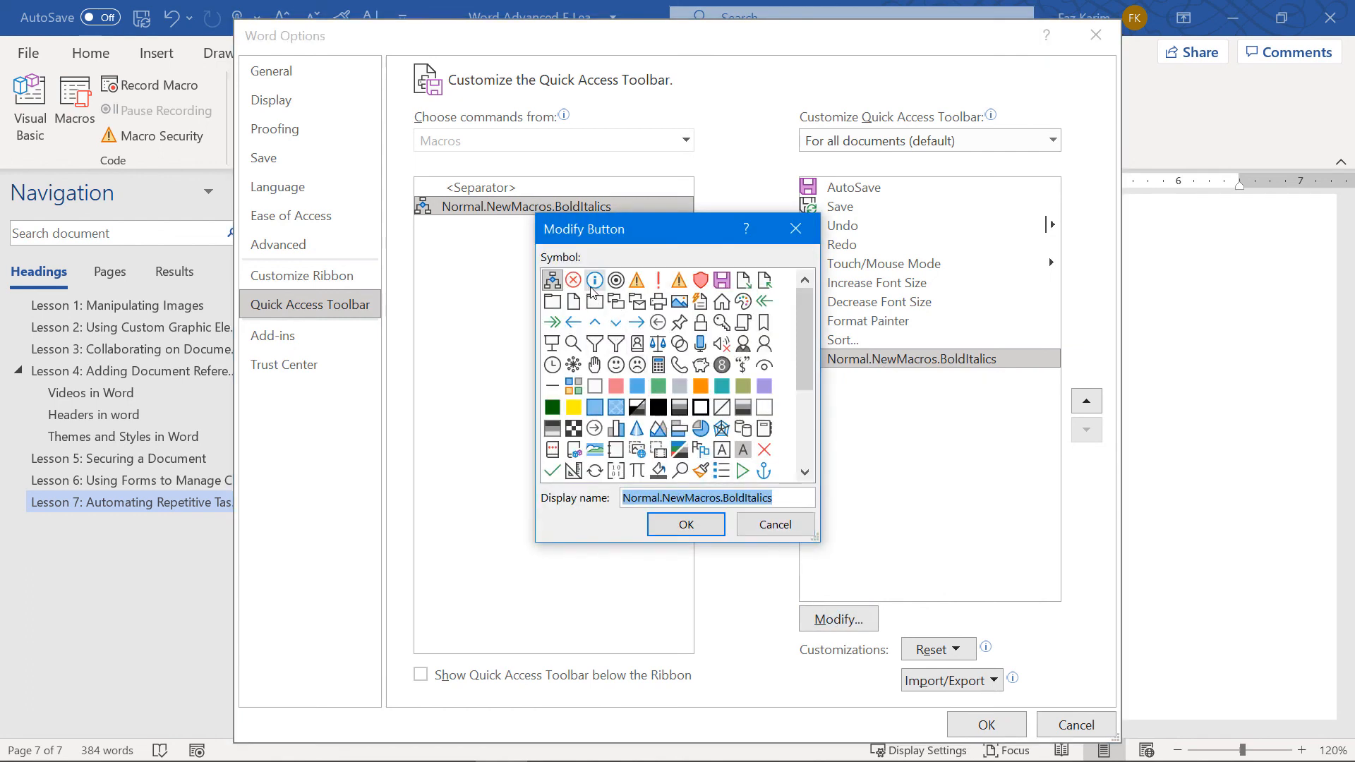
left_click(616, 365)
mouse_move(786, 503)
left_mouse_down()
mouse_move(624, 498)
mouse_move(777, 500)
left_mouse_up()
key("BackSpace")
type("B")
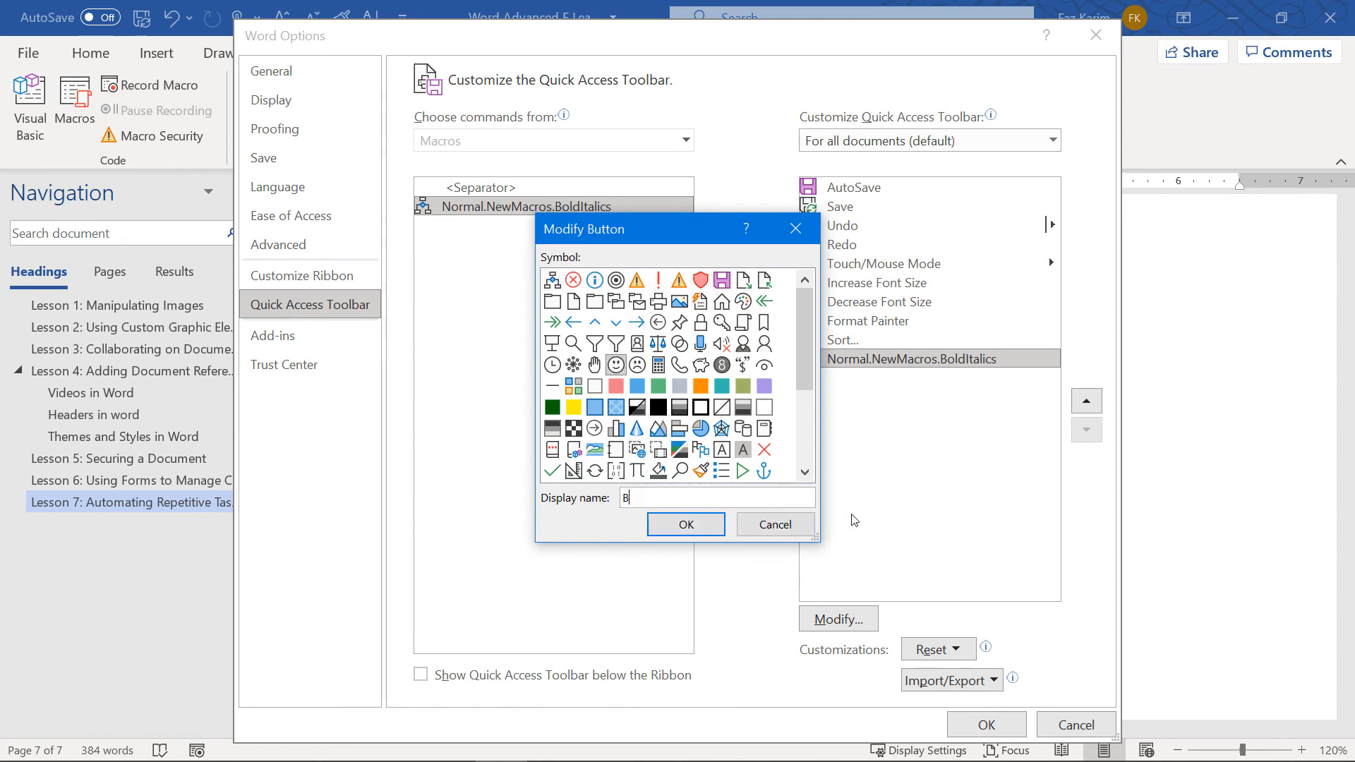
type("oldItalics")
left_click(674, 531)
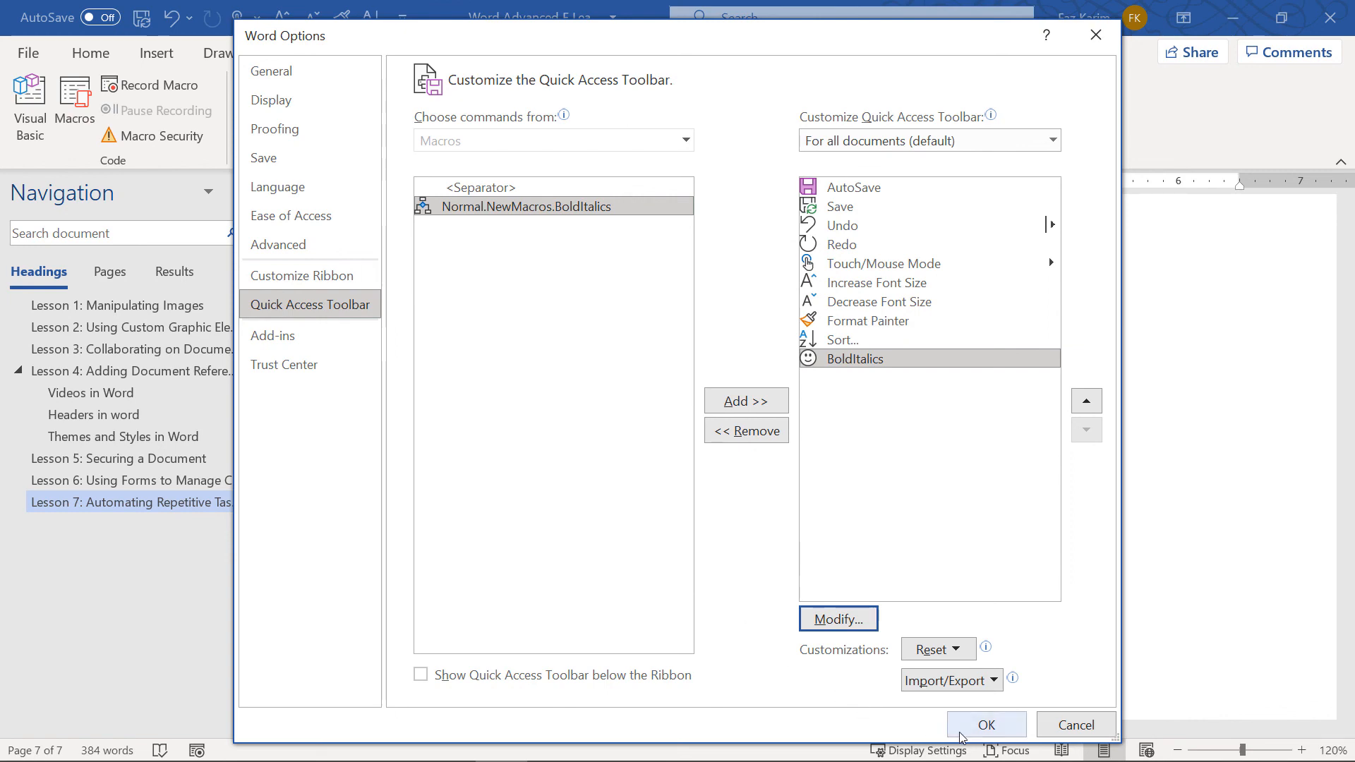
left_click(986, 725)
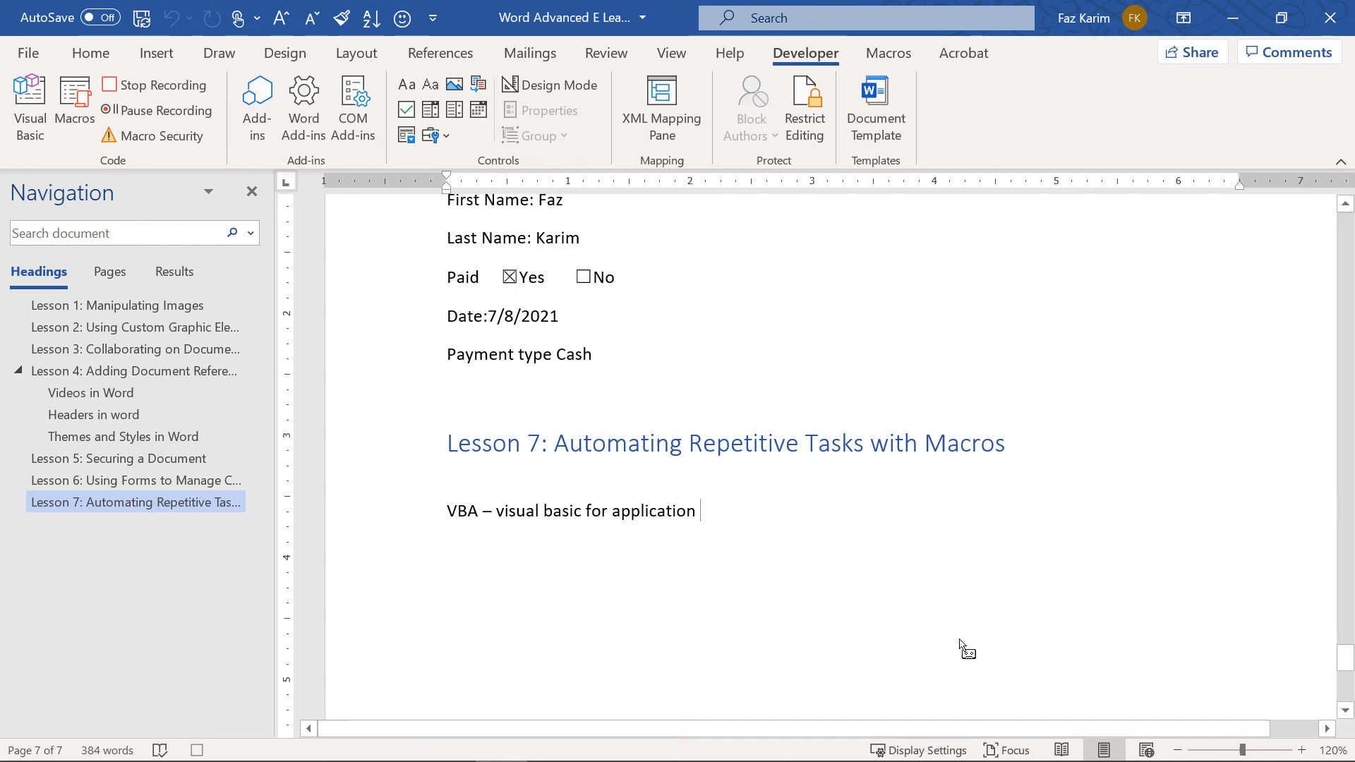
Record making the VBA line bold and italic, then stop the macro recording
left_click_drag(698, 515, 449, 518)
left_click(91, 53)
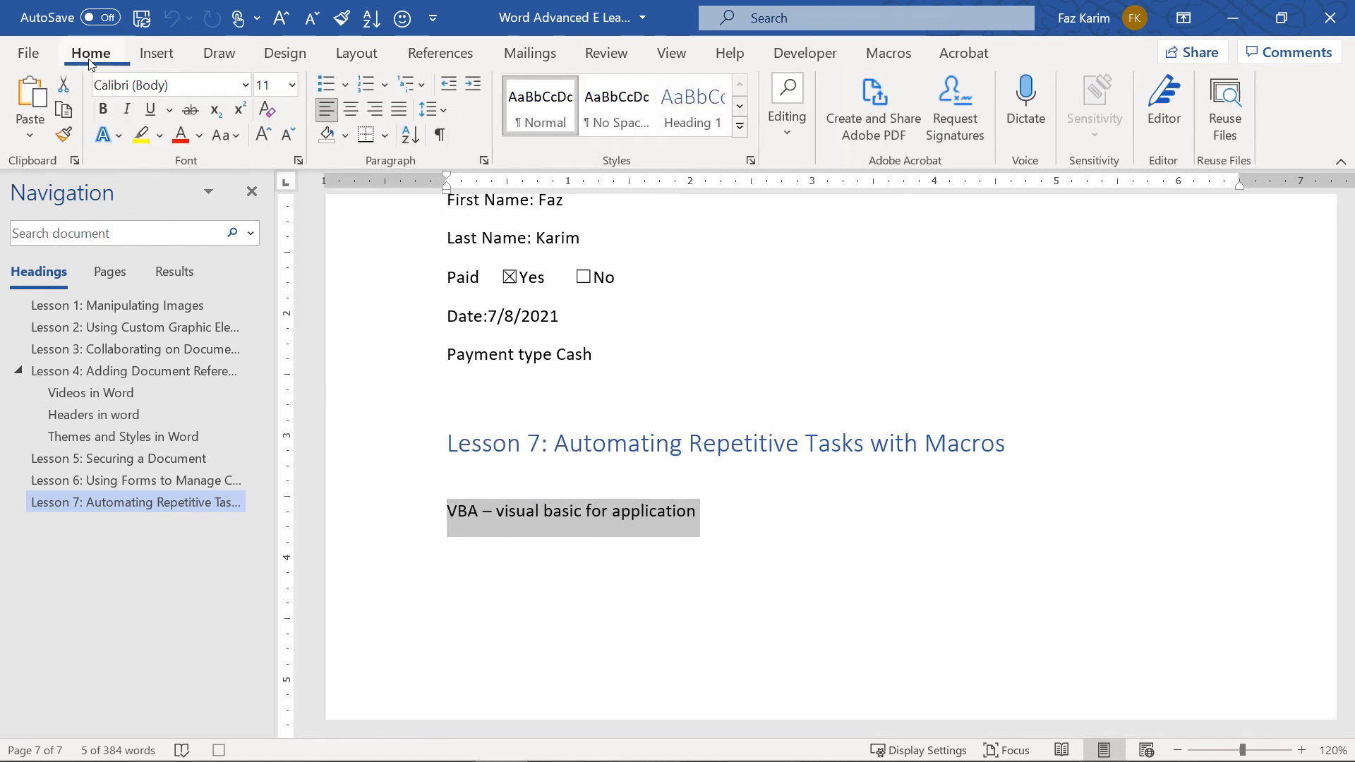
left_click(103, 109)
left_click(126, 110)
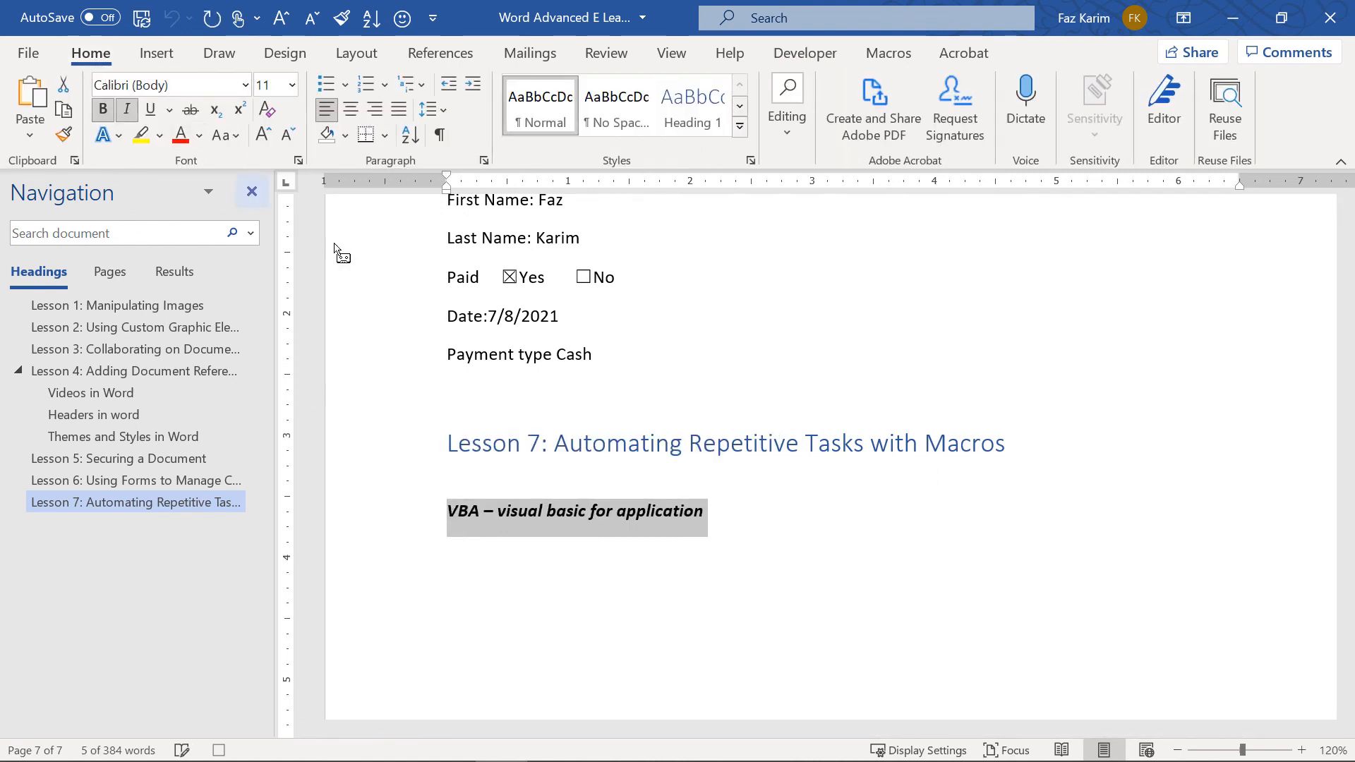
key("Right")
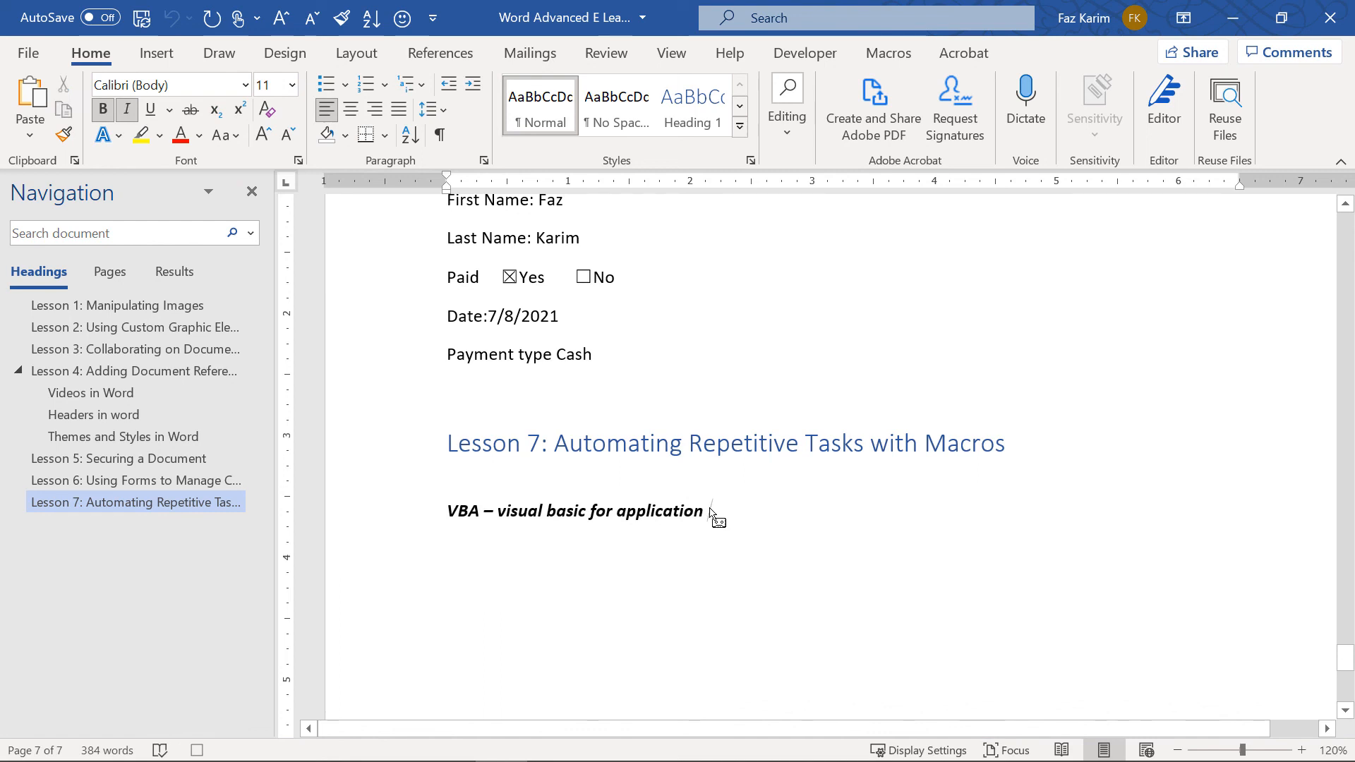
left_click(805, 53)
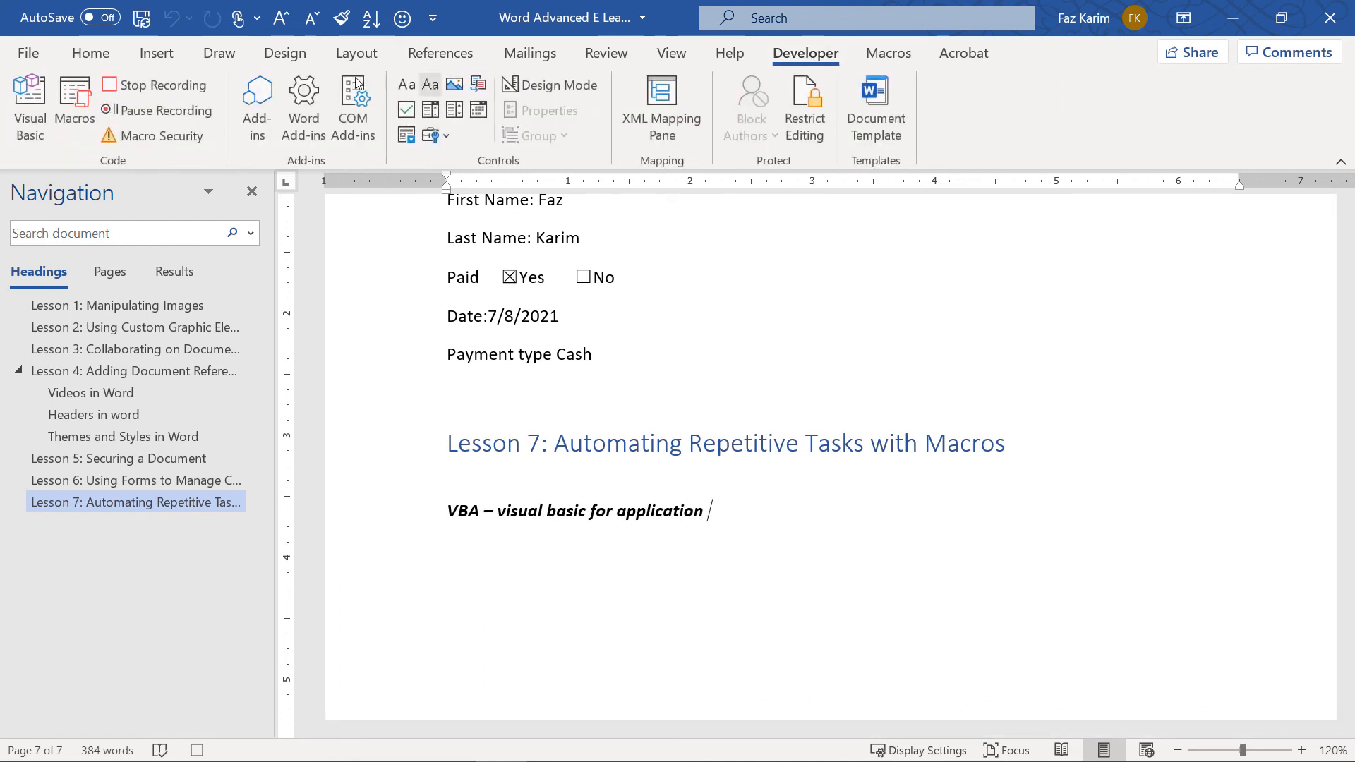
left_click(159, 85)
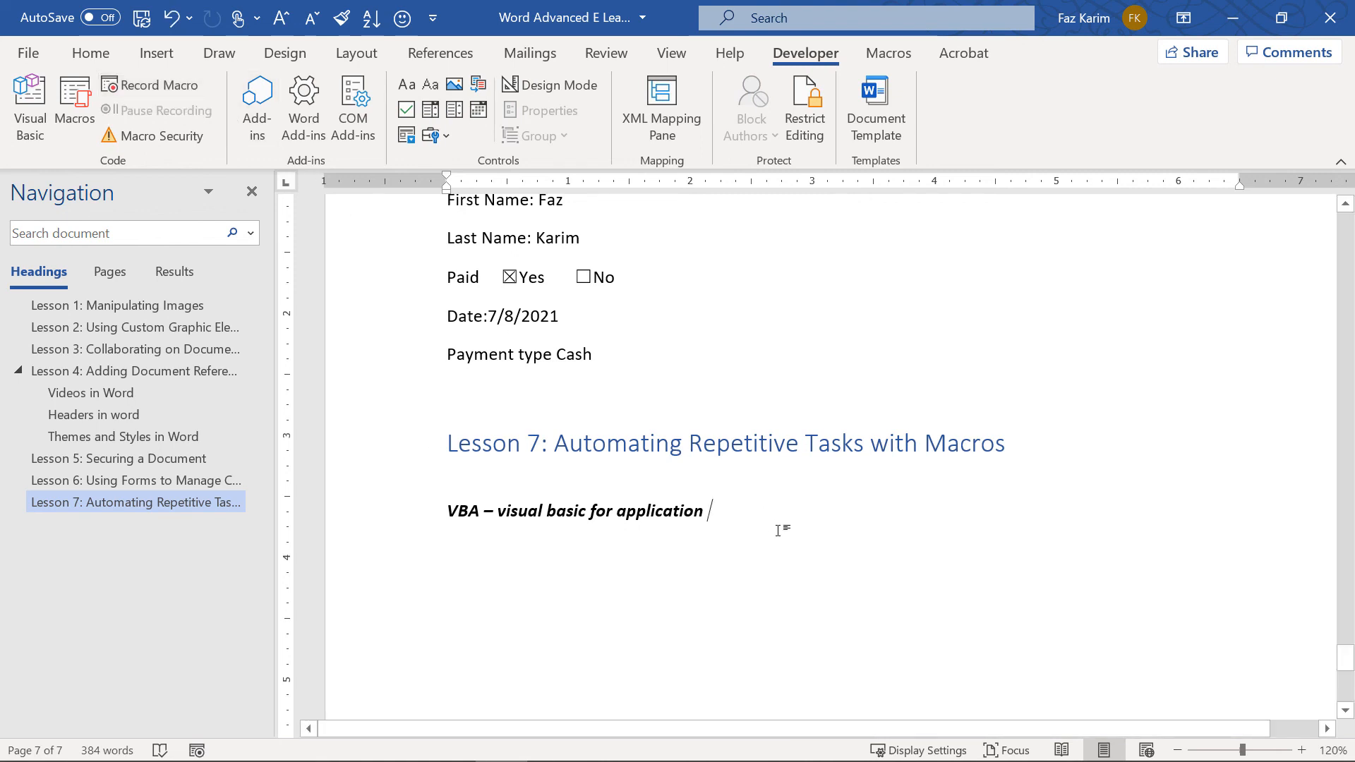
Type 'Text that I need to bold and italic I can do this.' and apply BoldItalics to it
key("Return")
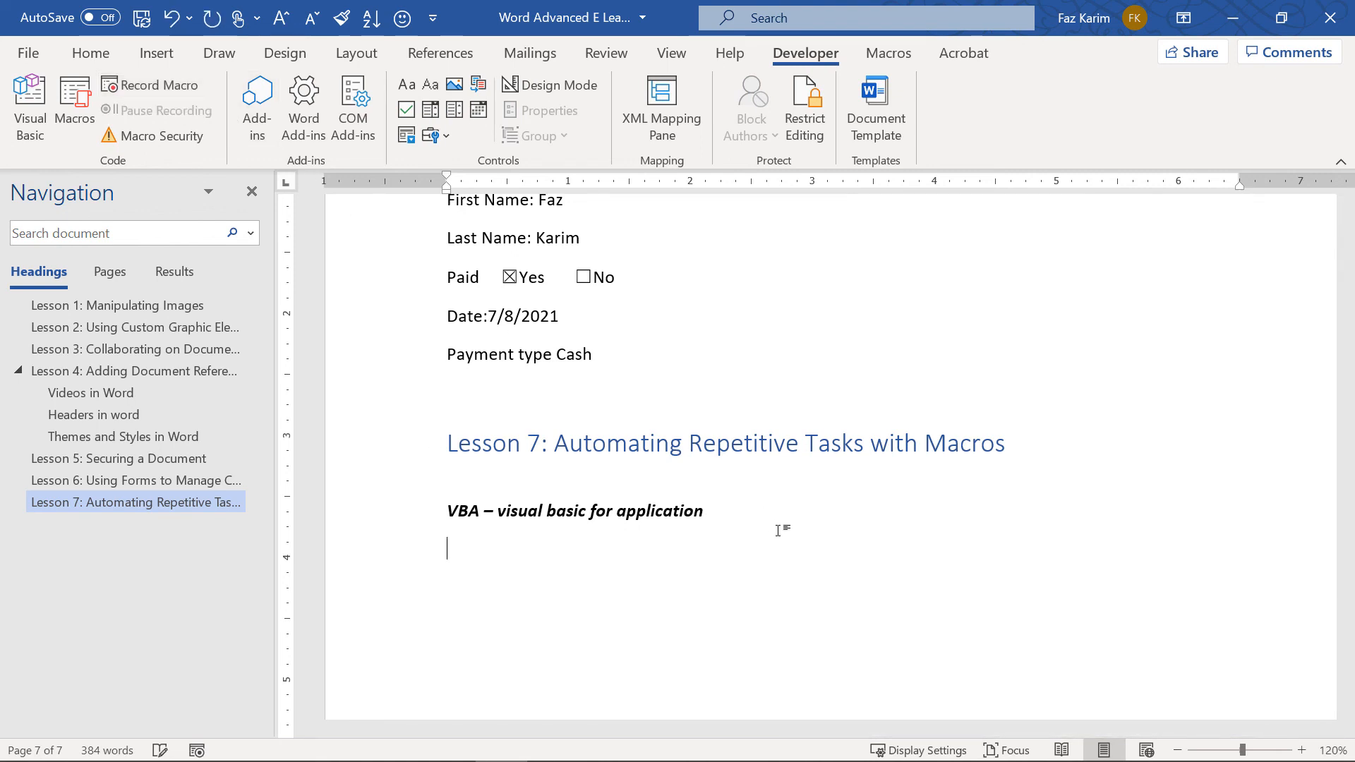
type("Text")
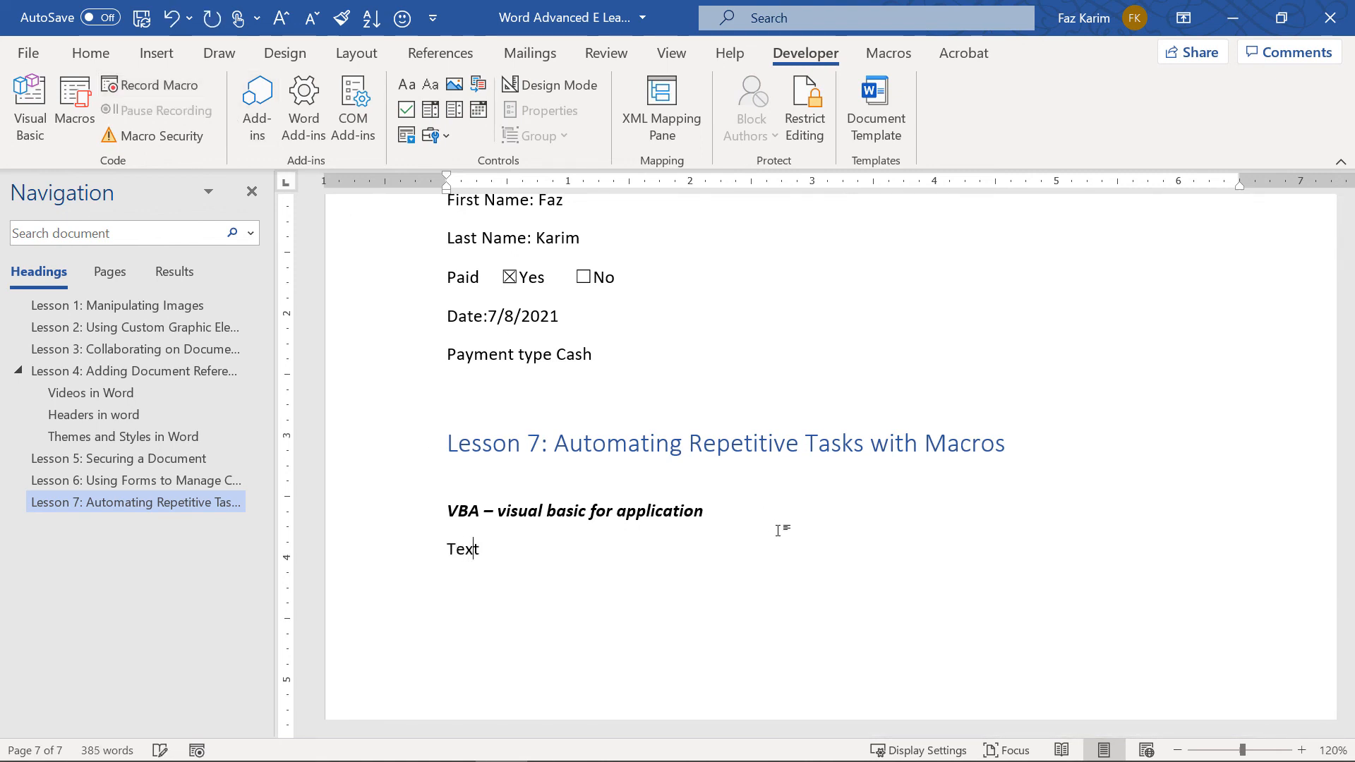
type(" that  I need to bold an d")
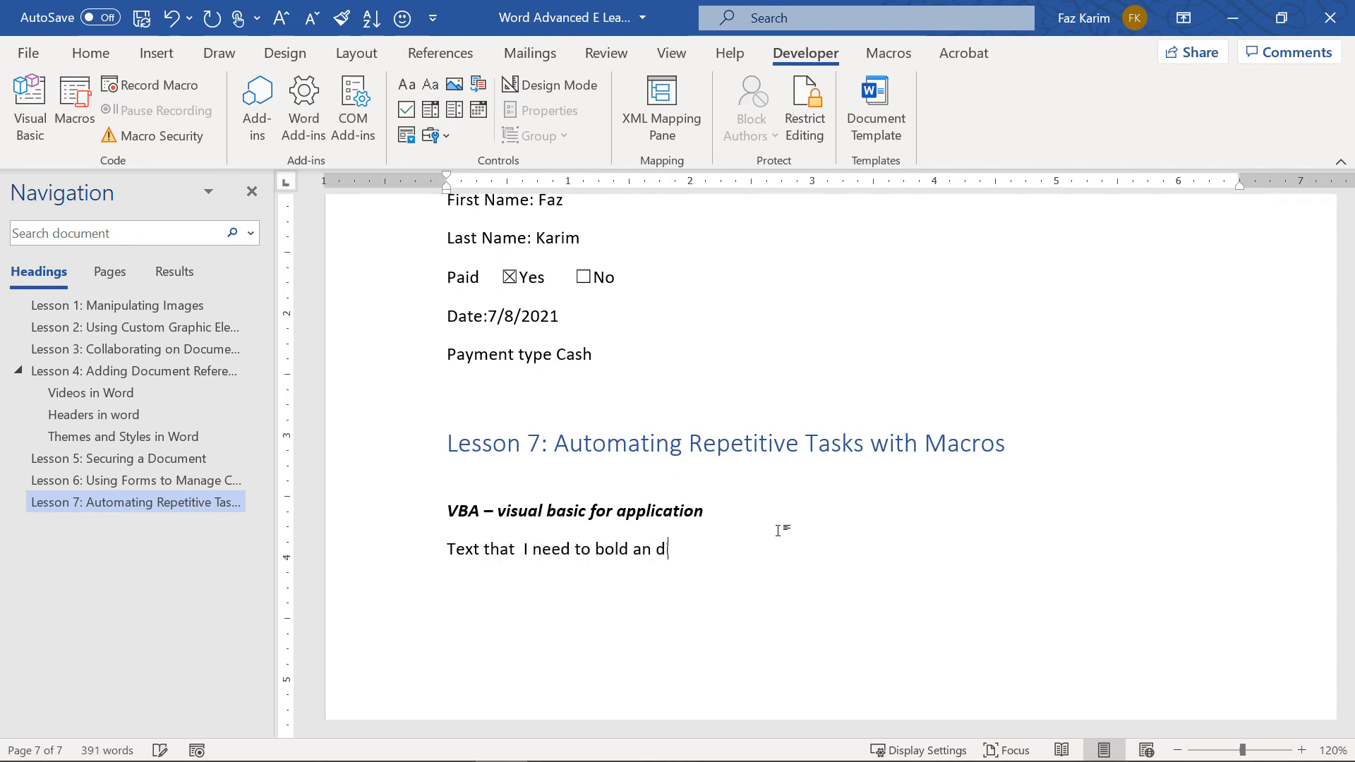
type("italic")
key("BackSpace")
key("BackSpace")
key("BackSpace")
key("BackSpace")
key("BackSpace")
key("BackSpace")
key("BackSpace")
key("BackSpace")
type("d italic I can do this.")
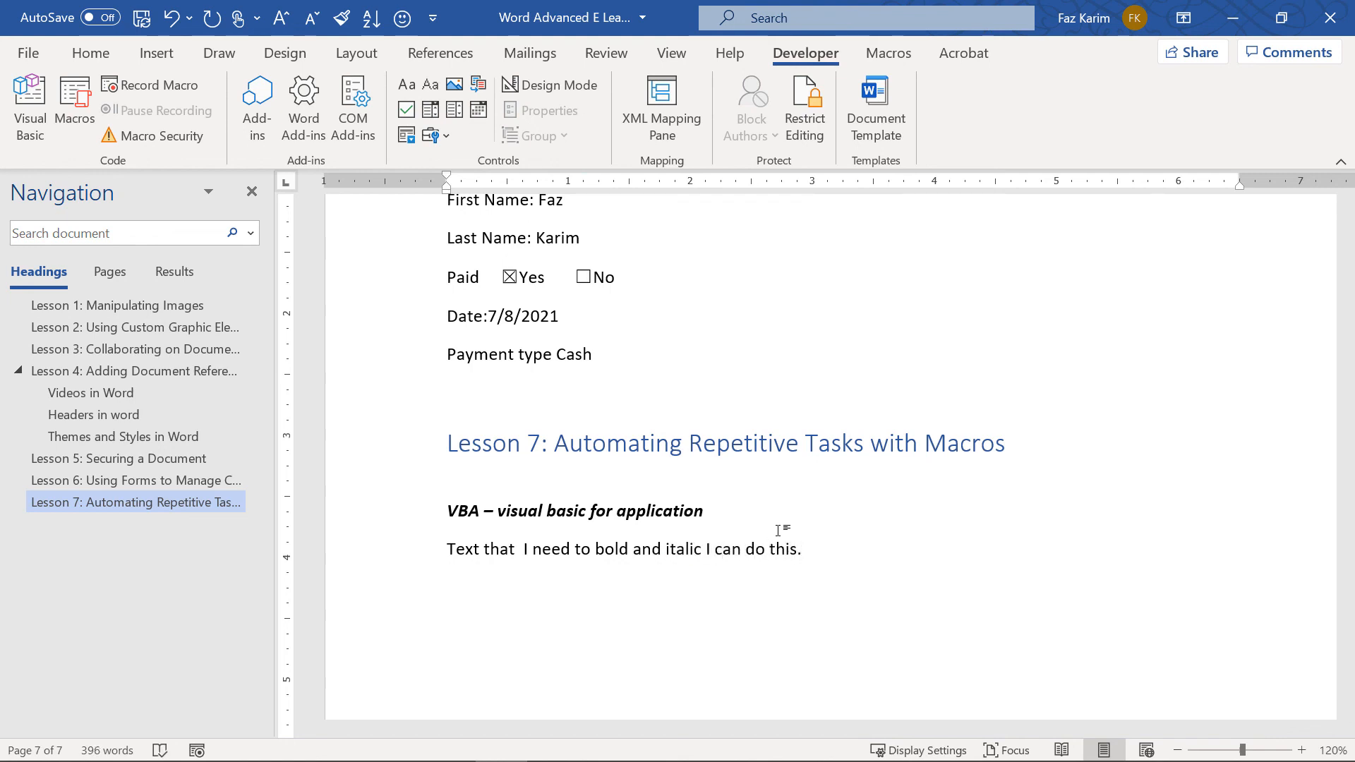
left_click_drag(809, 549, 438, 561)
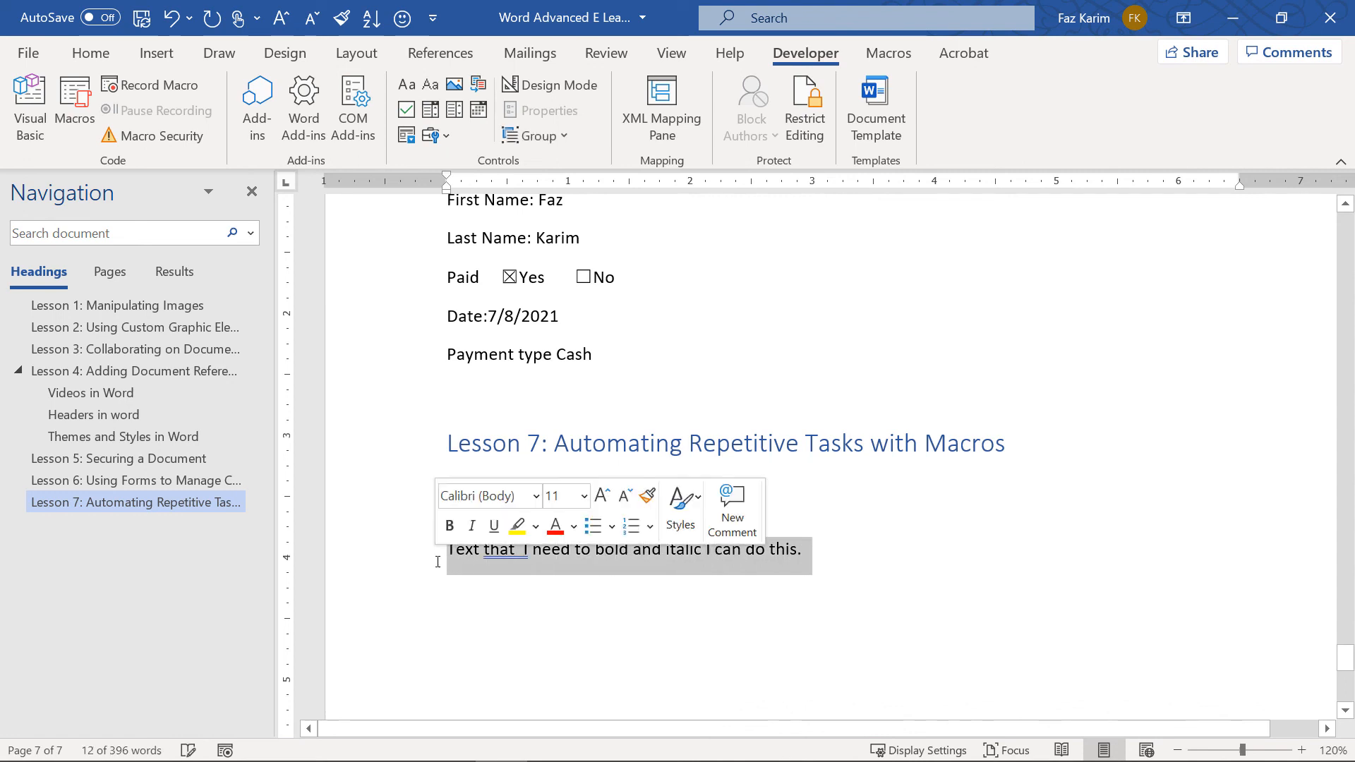
left_click(402, 18)
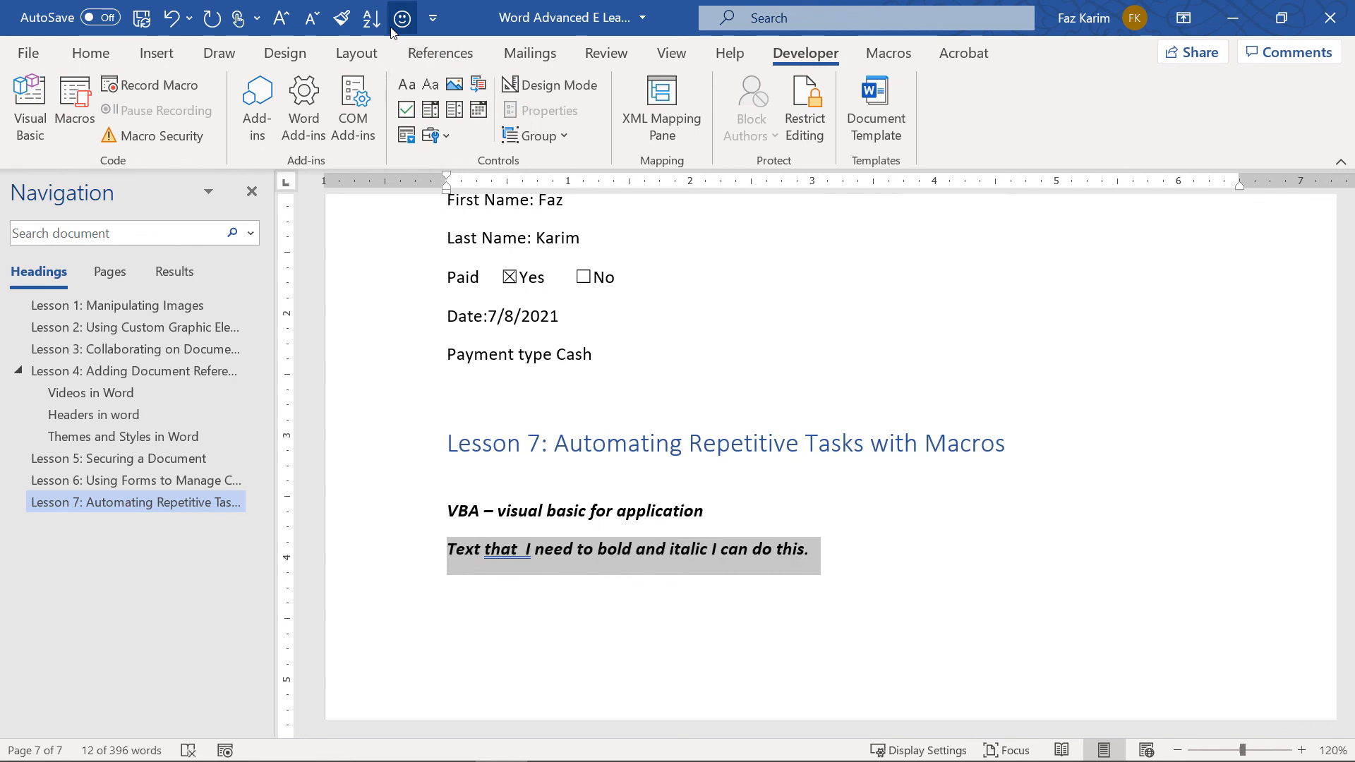